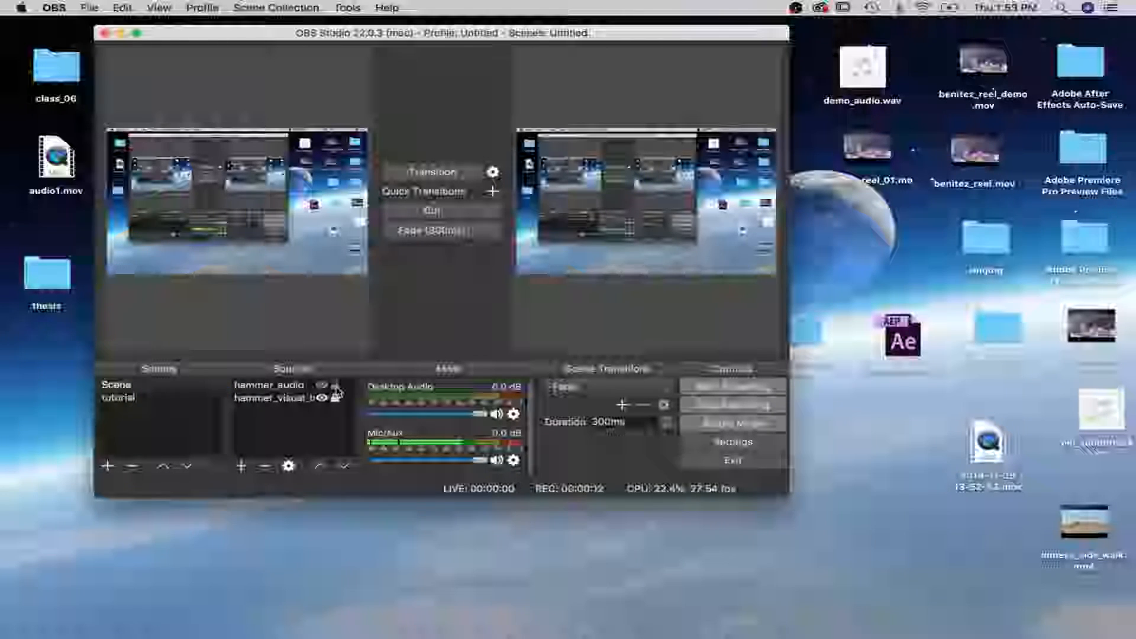
Set the hammer_audio source's device to Built-in Microphone and minimise the OBS window
double_click(274, 386)
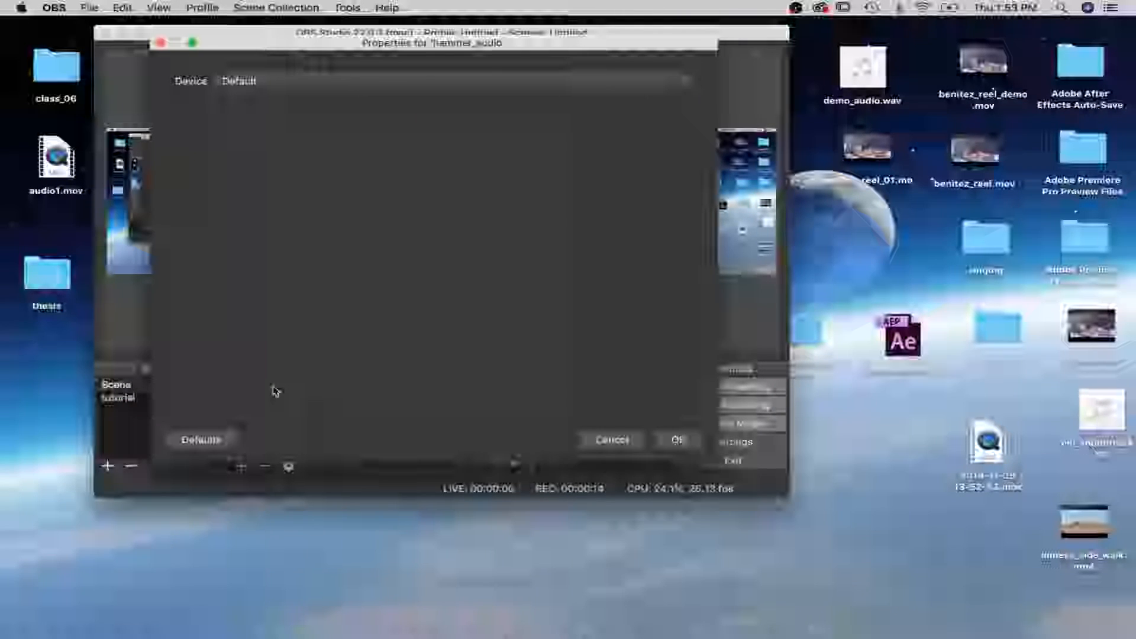
click(238, 80)
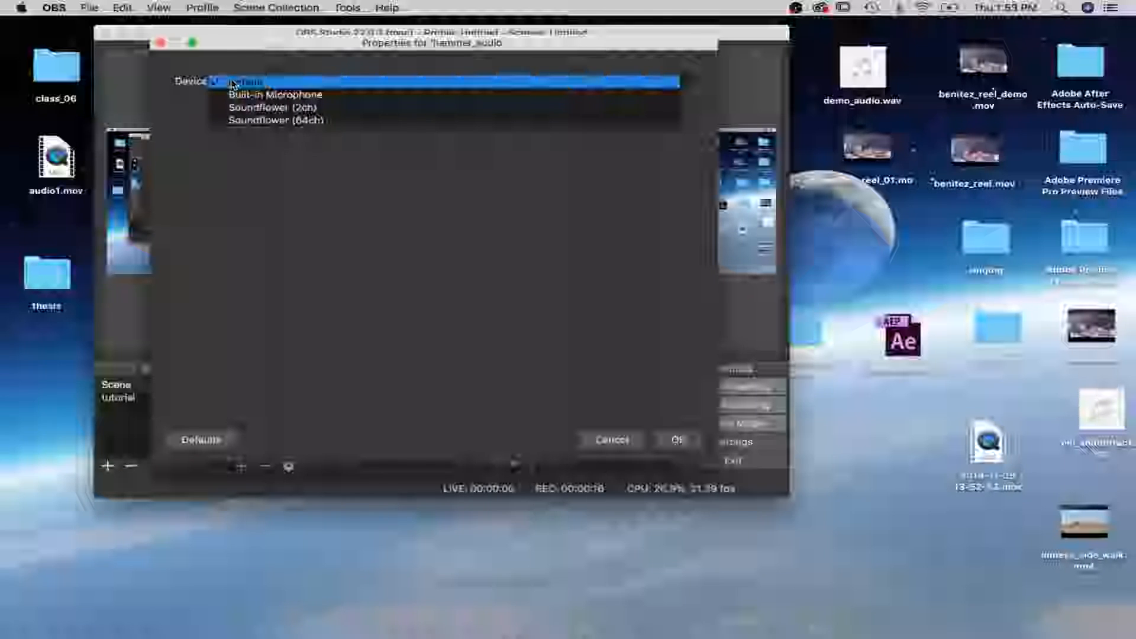
click(244, 95)
click(677, 440)
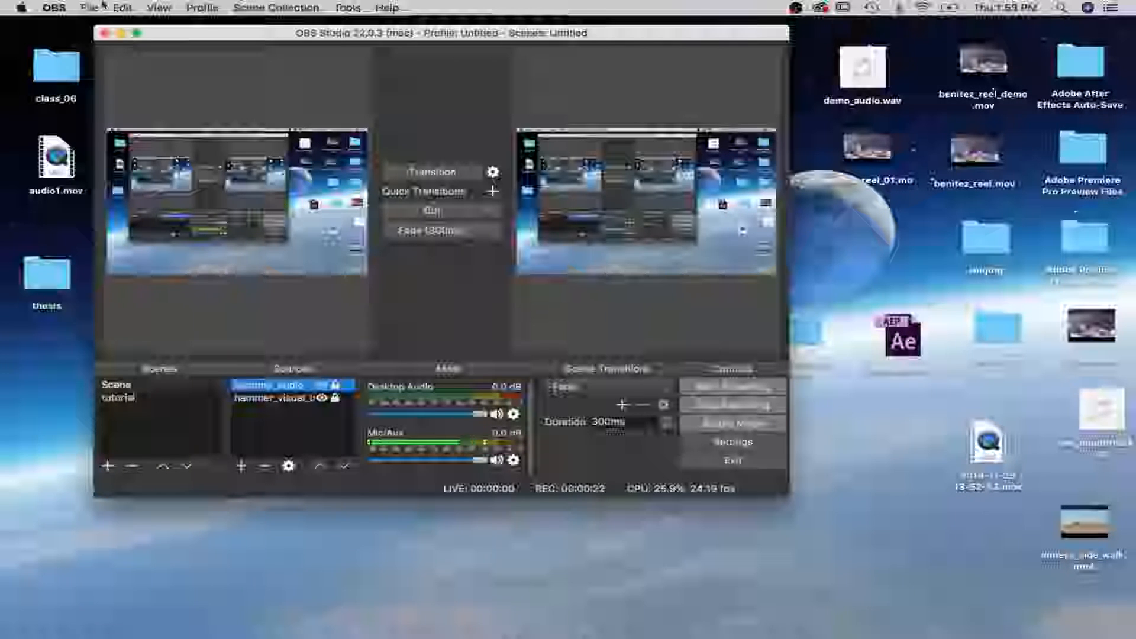
click(121, 33)
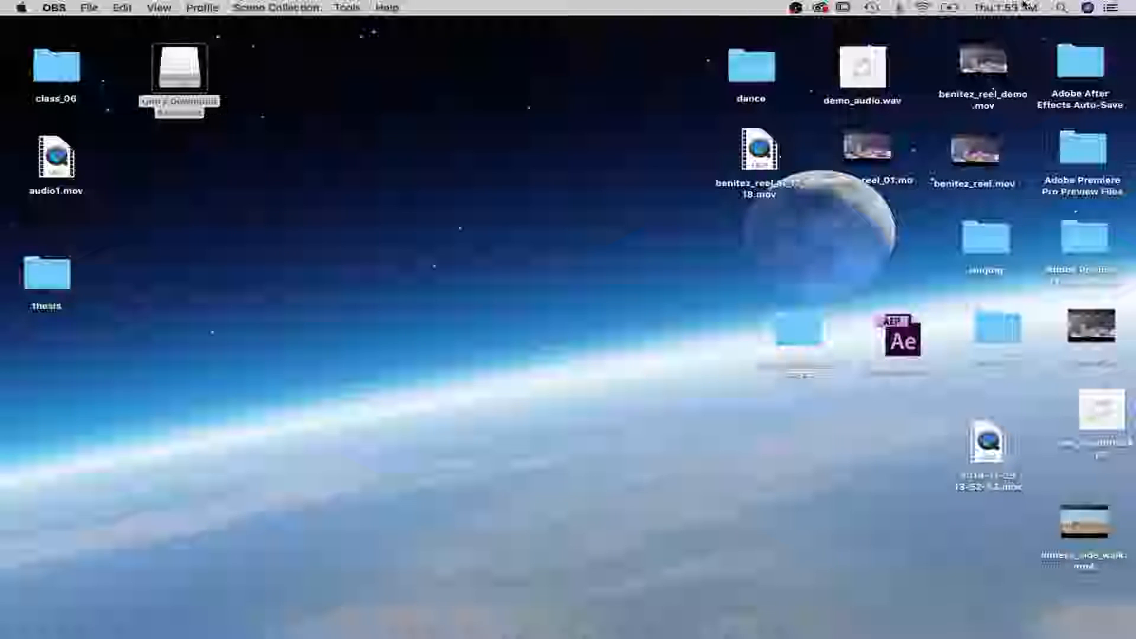
click(1061, 8)
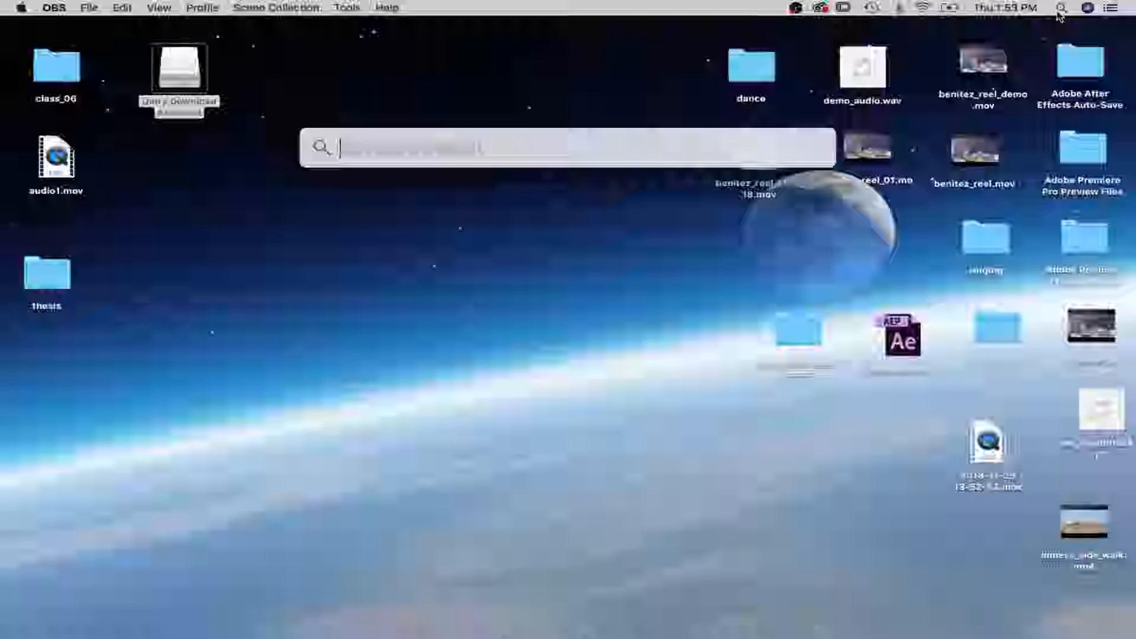
text(maya2)
key(BackSpace)
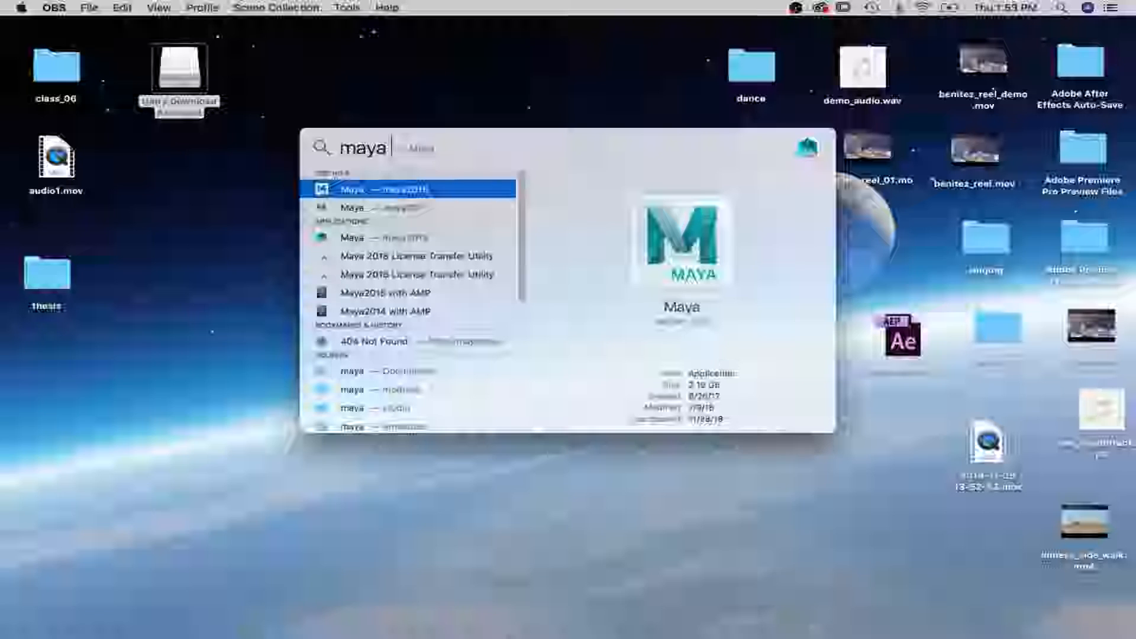
key(Return)
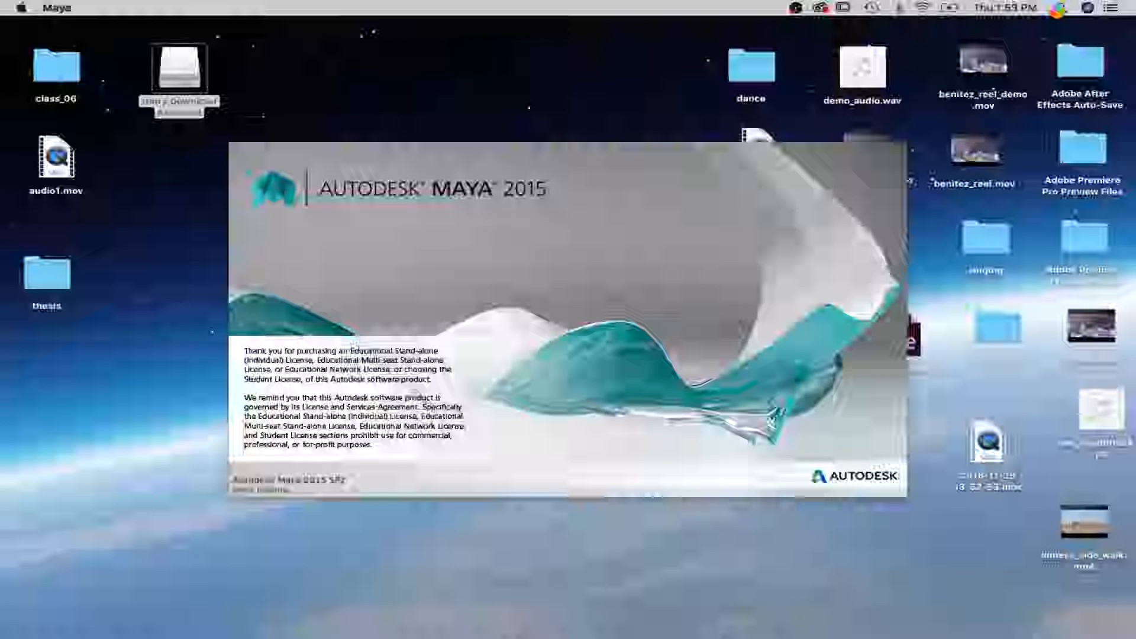
mouse_move(828, 628)
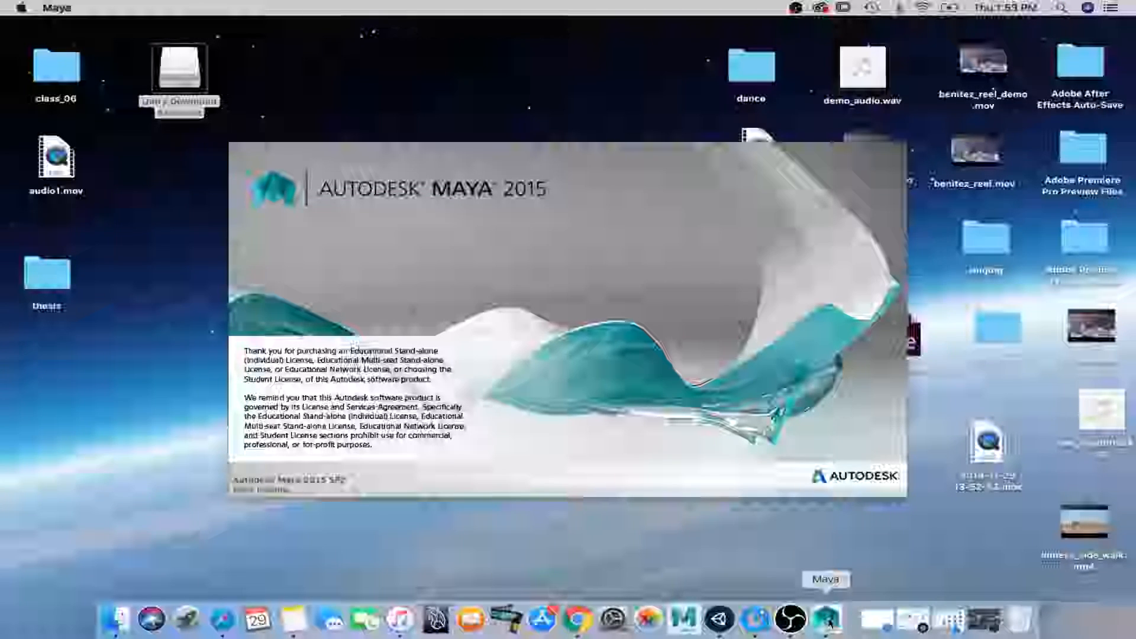
right_click(830, 624)
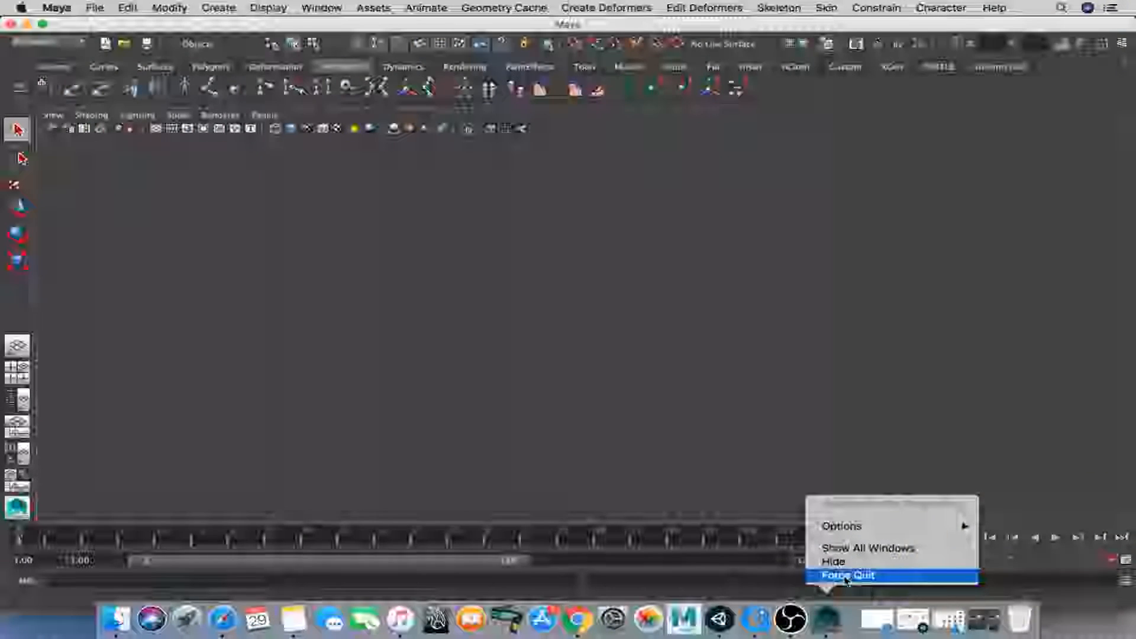
click(846, 576)
Launch Autodesk Maya 2018
mouse_move(720, 629)
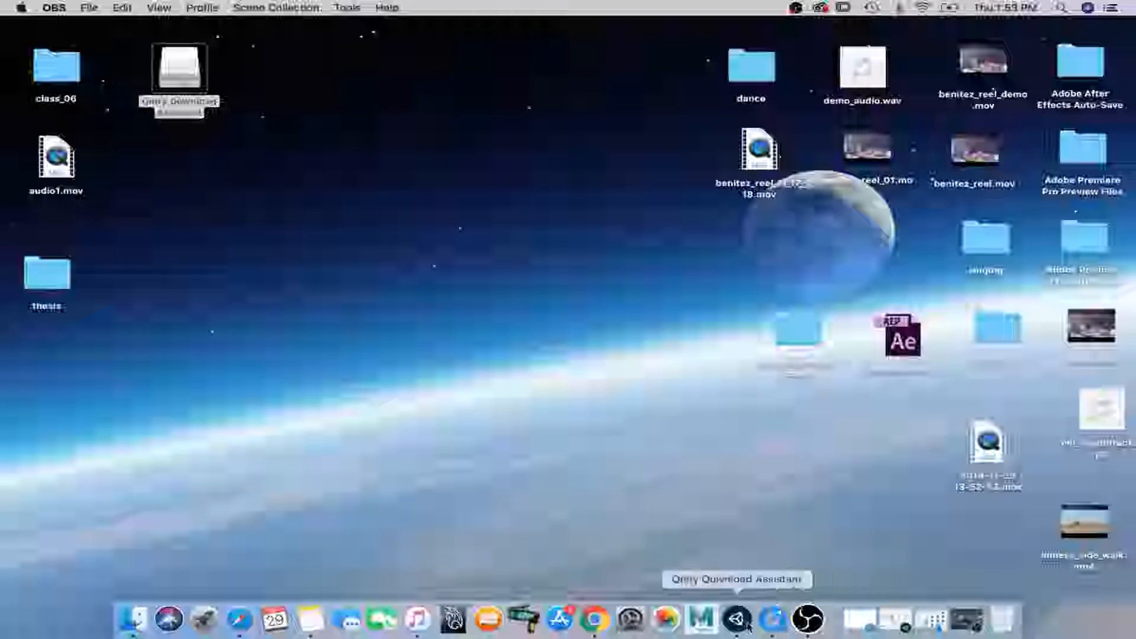
right_click(698, 618)
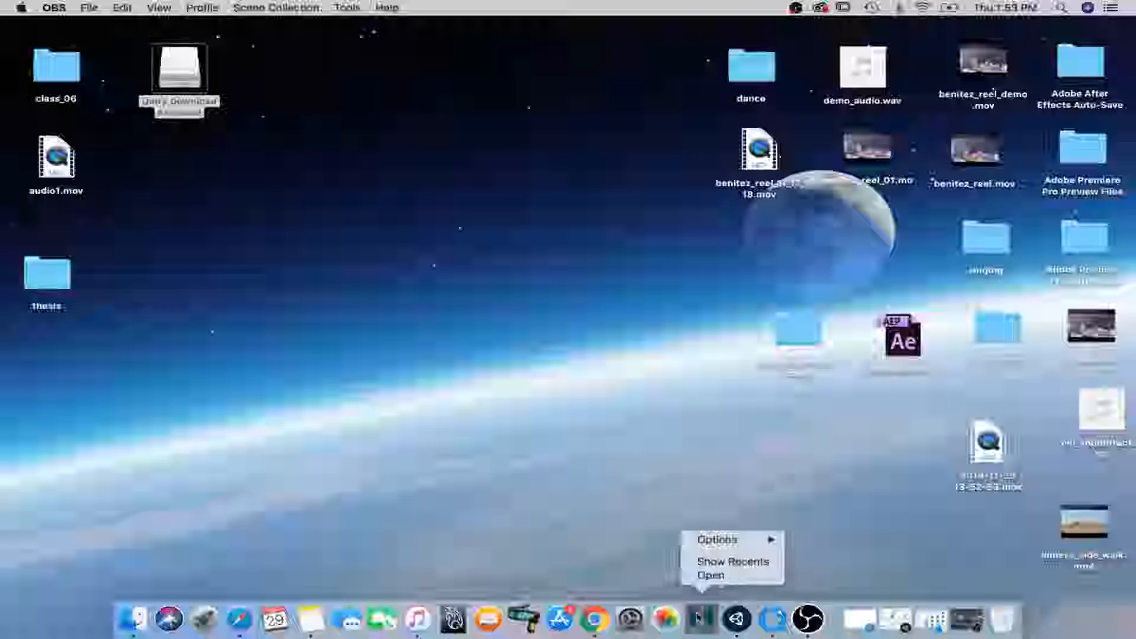
click(734, 576)
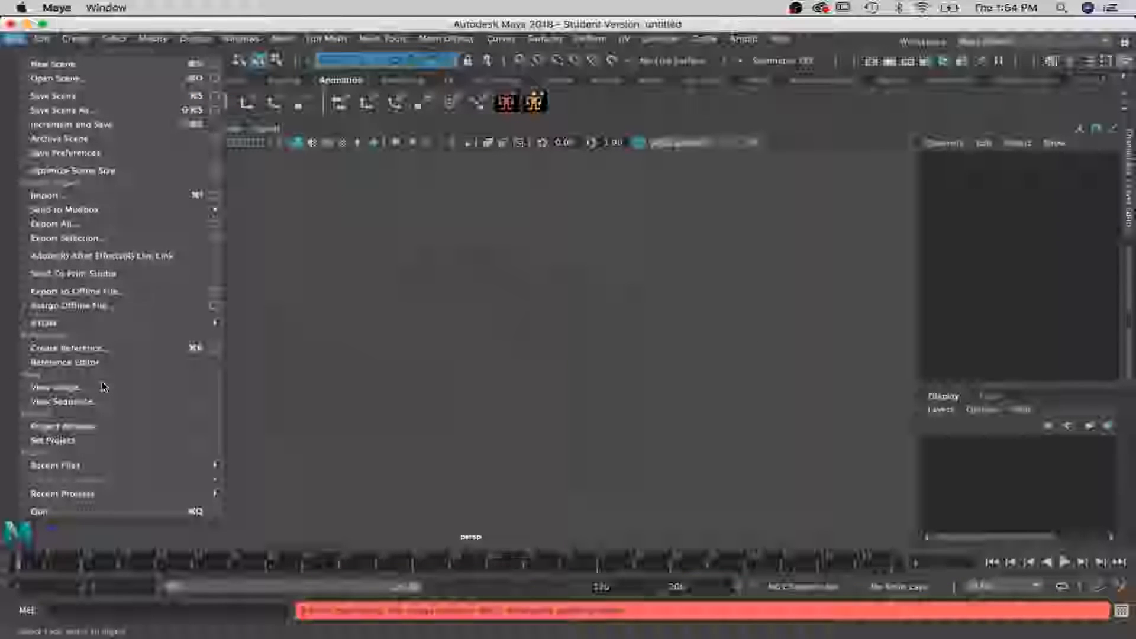
Set the Maya project to the final project folder inside Documents/maya/projects
click(68, 443)
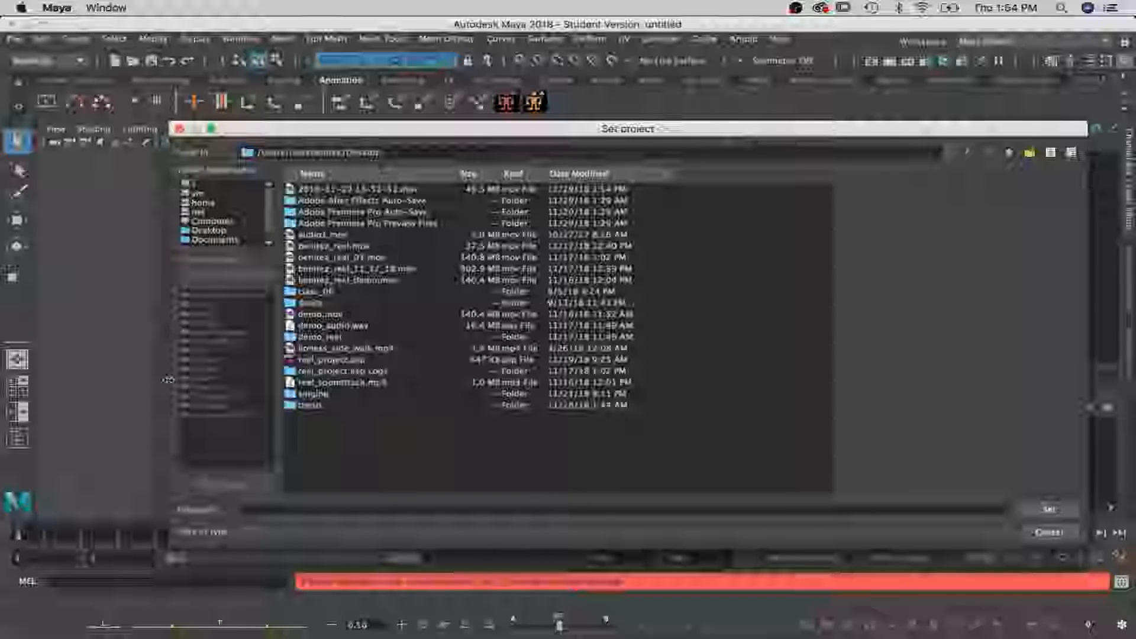
click(214, 240)
double_click(318, 257)
double_click(315, 191)
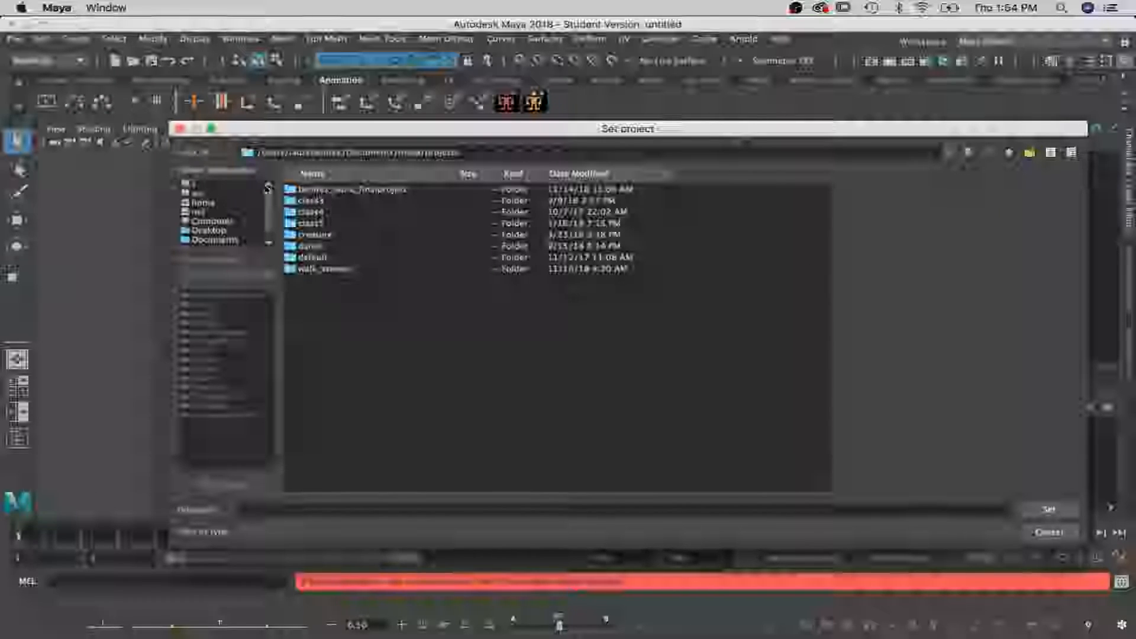
double_click(332, 191)
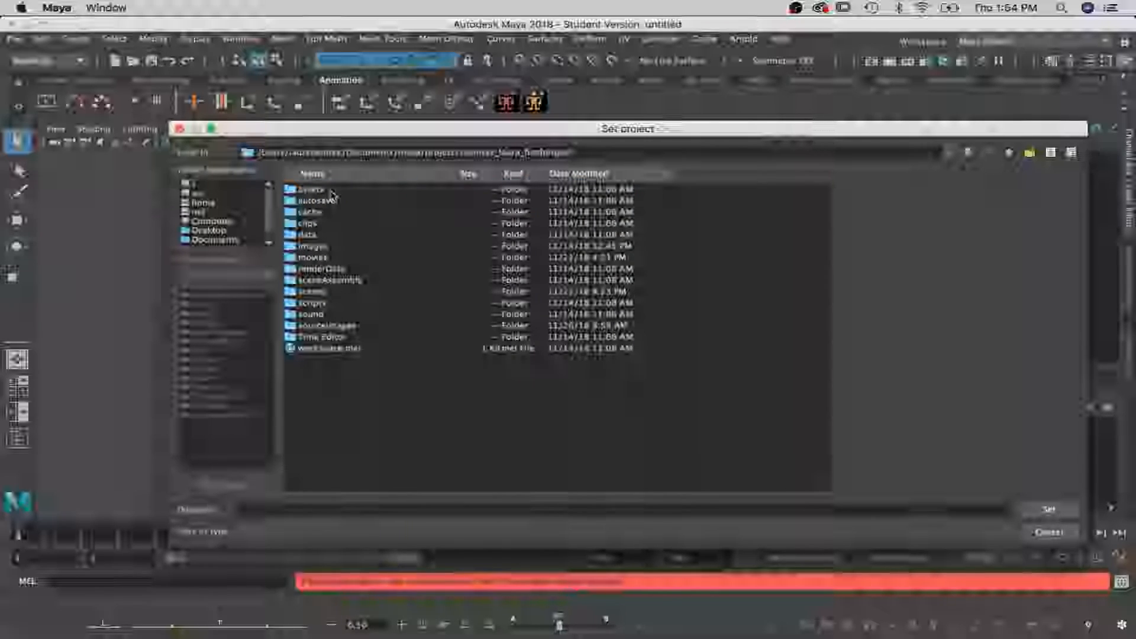
click(1048, 509)
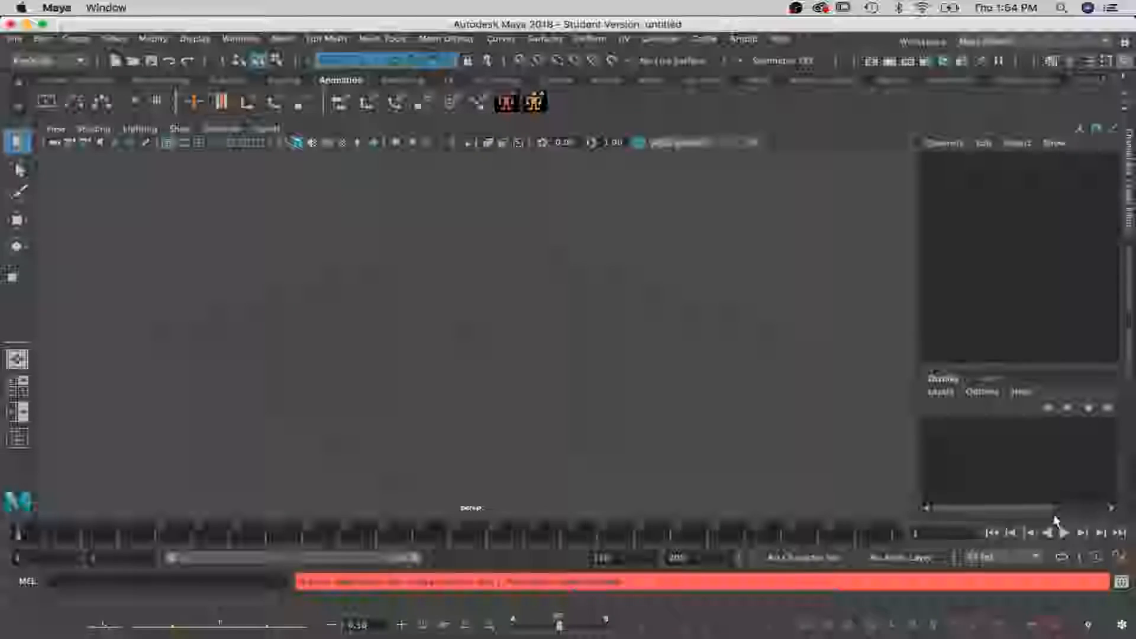
Open the final_project02.0003.ma scene without saving the untitled scene, and continue past the student version notice
click(14, 40)
click(48, 80)
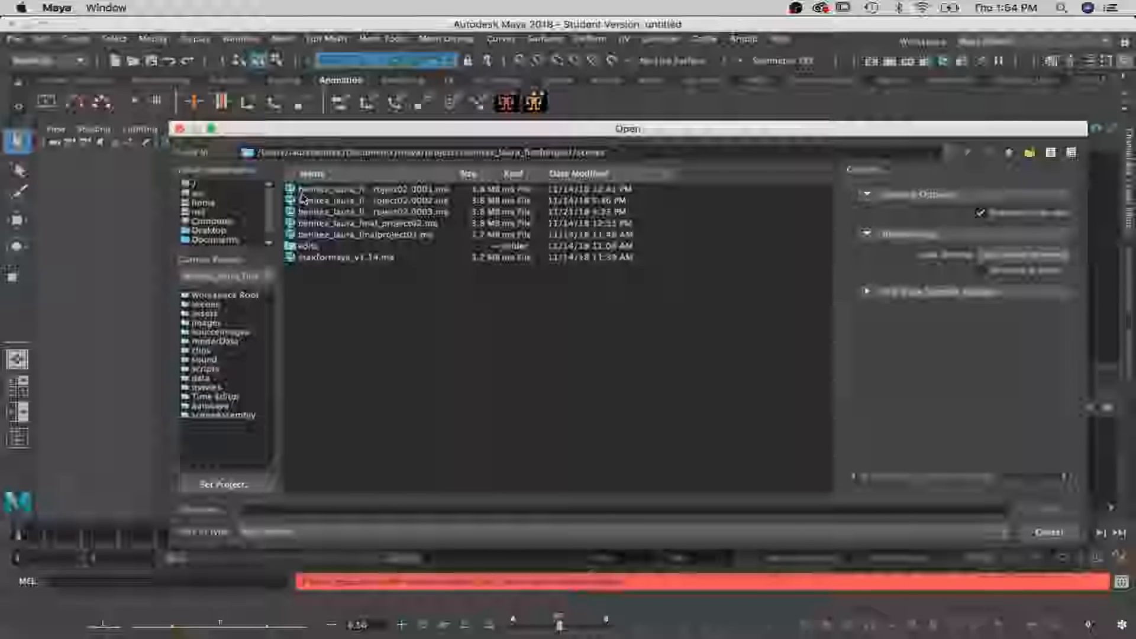
click(403, 223)
click(402, 212)
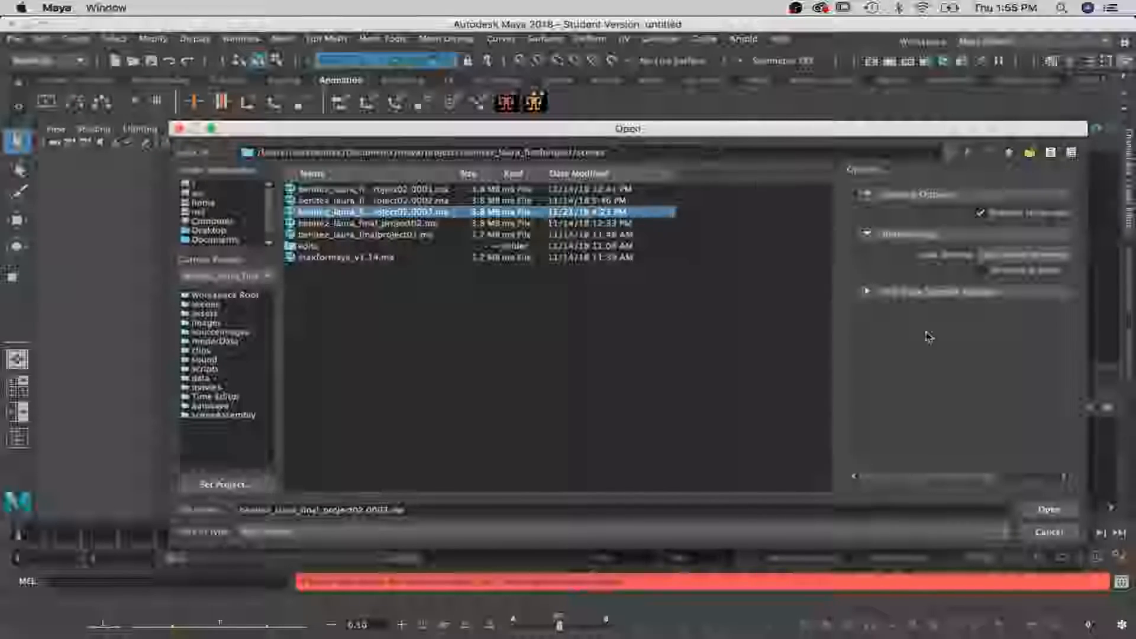
click(1047, 514)
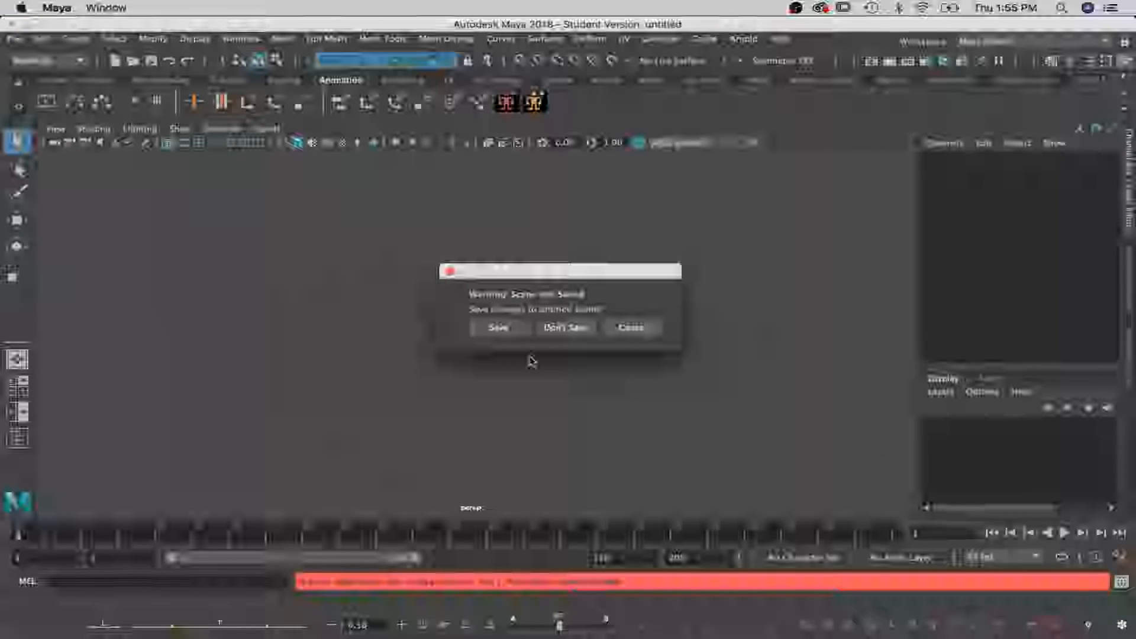
click(581, 329)
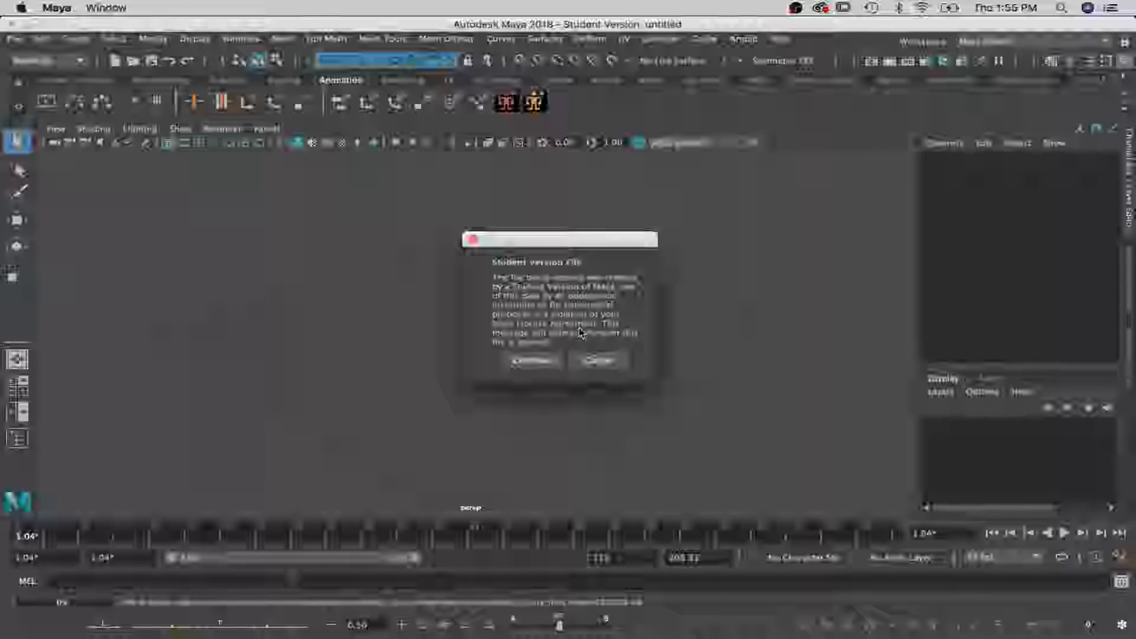
click(549, 362)
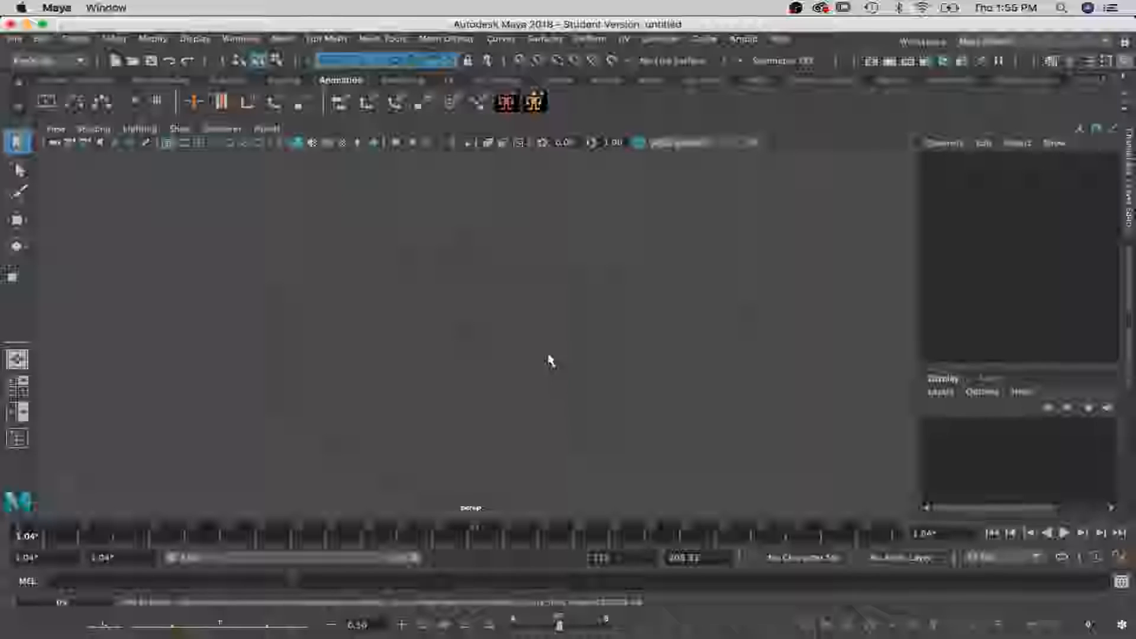
Postpone loading the newer crash-recovery animation and dismiss the scene's read-error notice
click(578, 361)
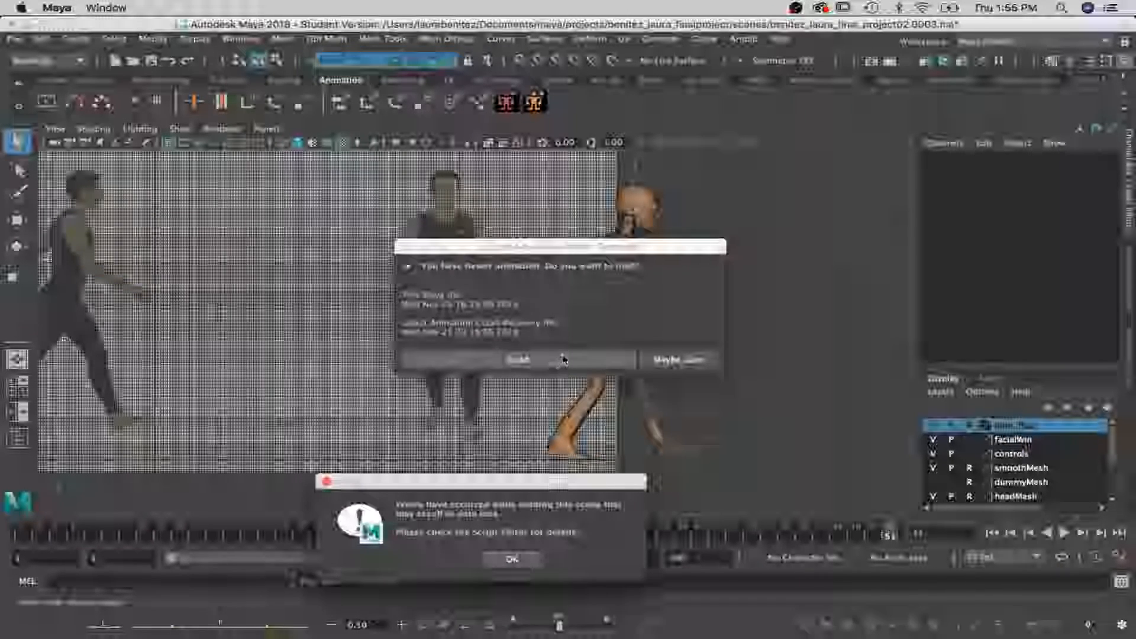
click(682, 362)
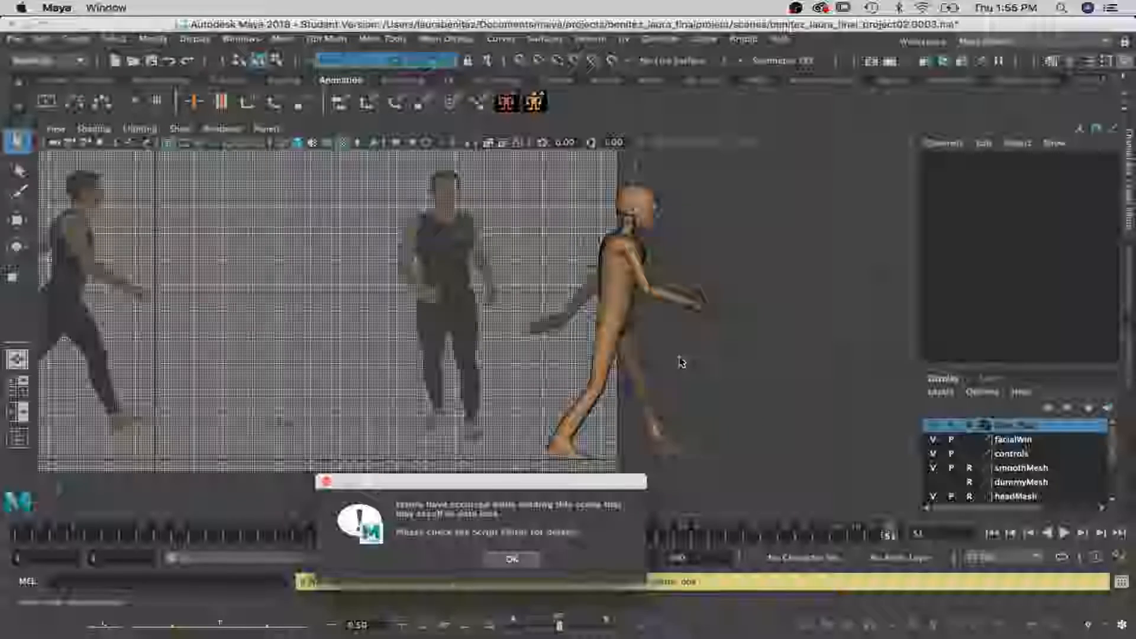
click(502, 561)
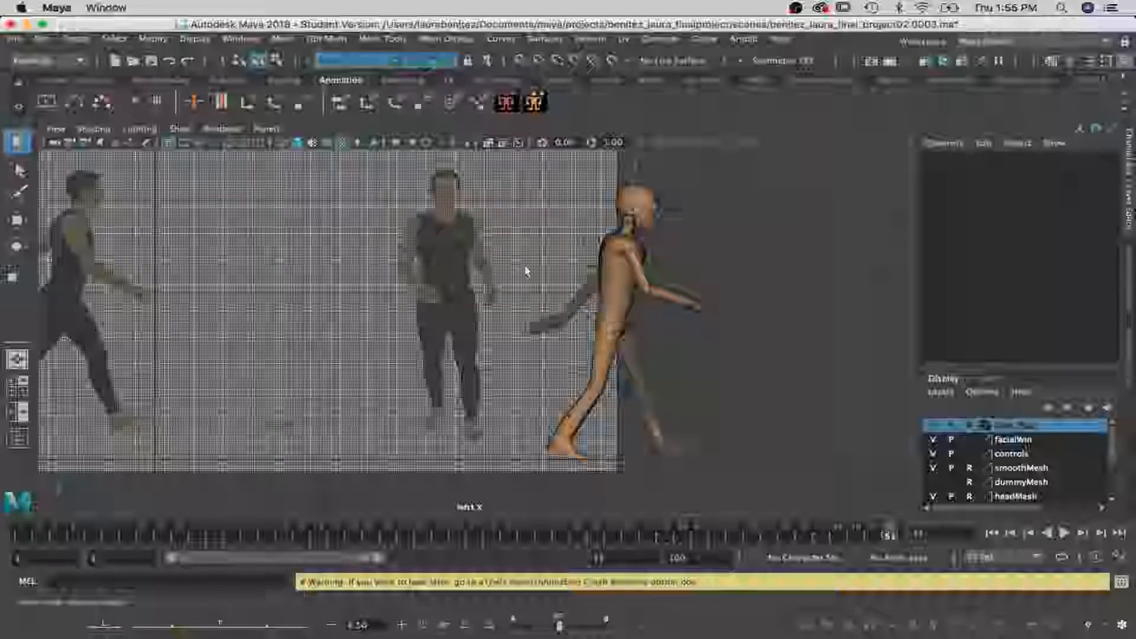
Scrub the walk animation to frame 13 and select the character's root_Ctrl at the hips
drag(463, 169, 772, 503)
drag(877, 532, 231, 533)
click(304, 317)
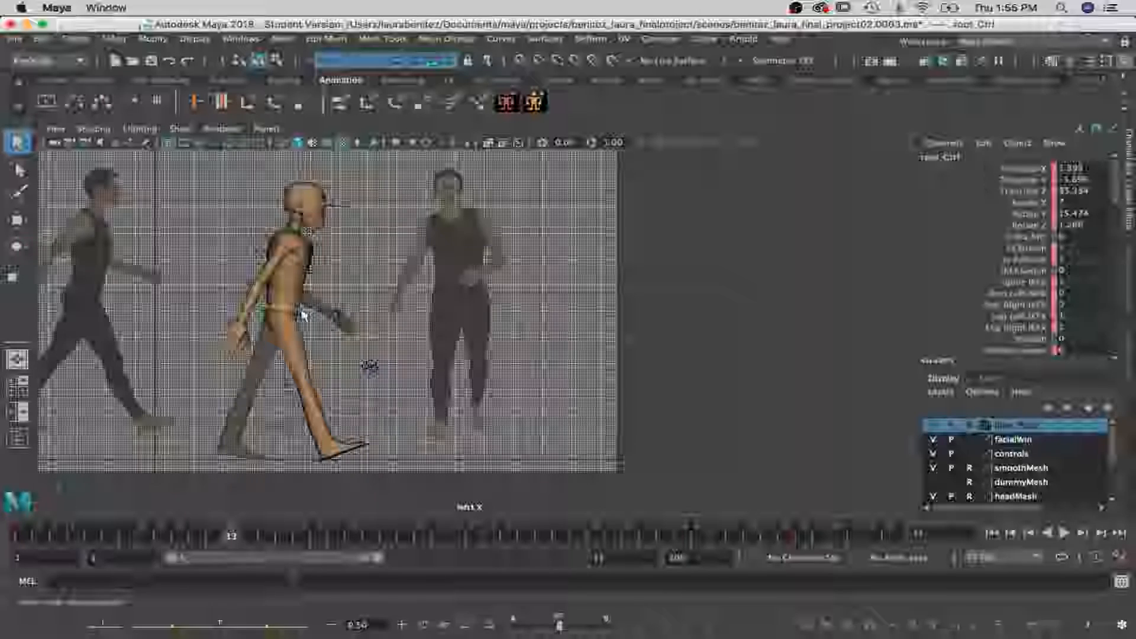
Open the Graph Editor for root_Ctrl and isolate its Translate Y curve
click(240, 39)
mouse_move(283, 118)
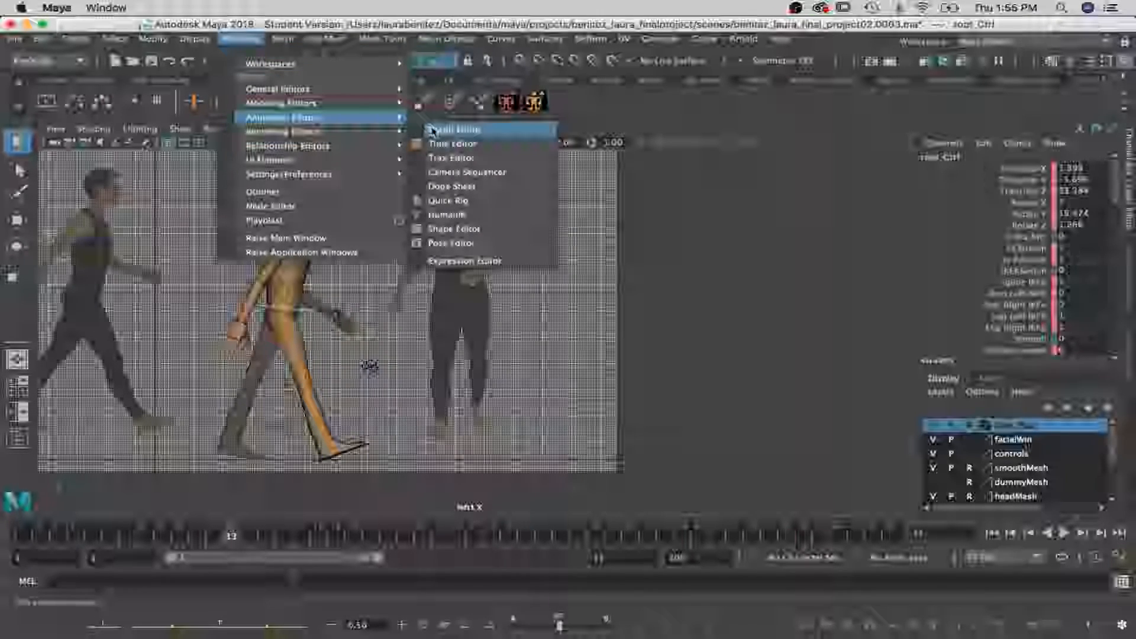
click(453, 129)
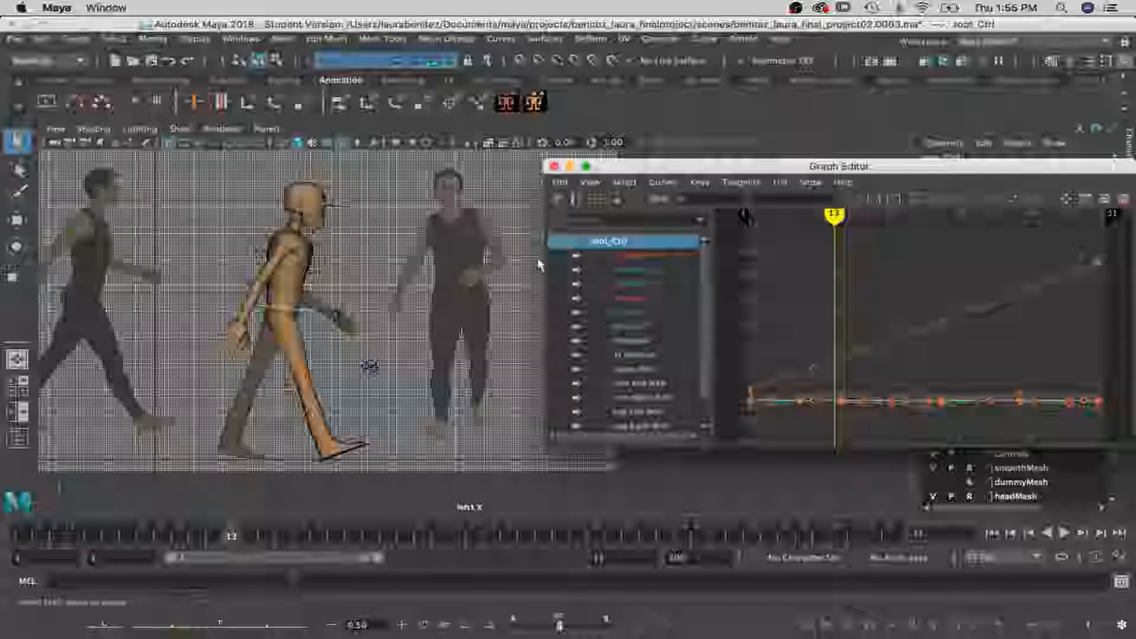
click(635, 272)
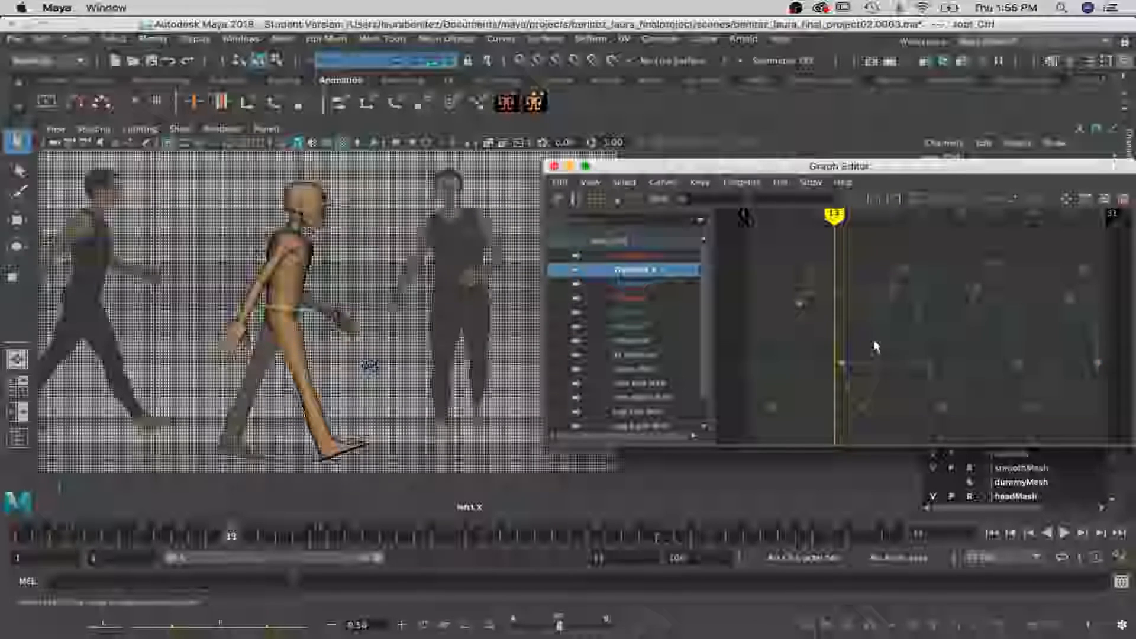
alt+middle_drag(876, 347, 921, 327)
scroll(908, 344, up, 5)
scroll(908, 344, down, 5)
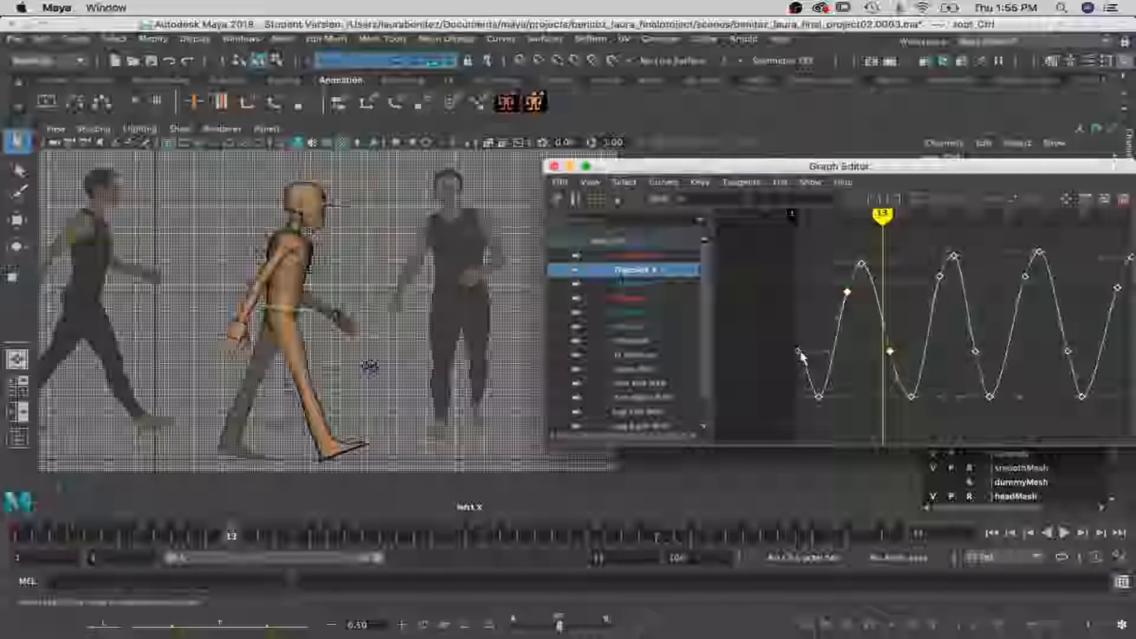
Activate the Move tool and select the lowest keys in the valleys of root_Ctrl's Translate Y curve
key(w)
mouse_move(829, 355)
middle_down()
mouse_move(807, 381)
mouse_move(811, 332)
mouse_move(804, 339)
middle_up()
scroll(814, 382, down, 4)
scroll(804, 345, up, 4)
scroll(805, 347, down, 4)
scroll(804, 346, up, 4)
drag(1085, 374, 705, 332)
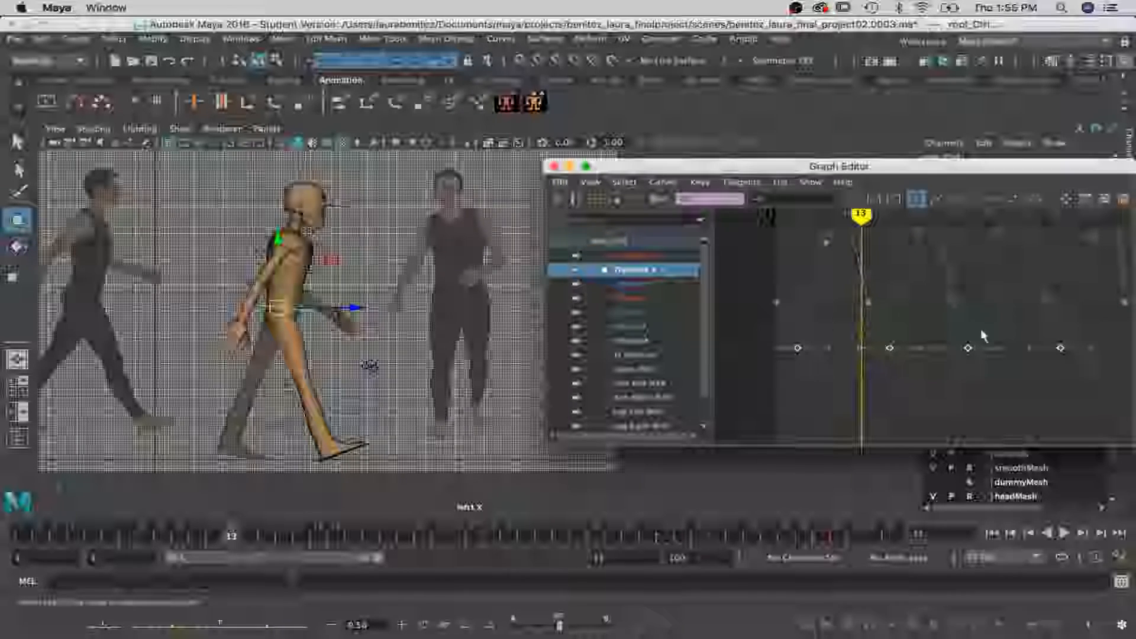
Reposition the Graph Editor to fit on screen and select the Translate Y keys midway between peaks and valleys
drag(784, 167, 589, 130)
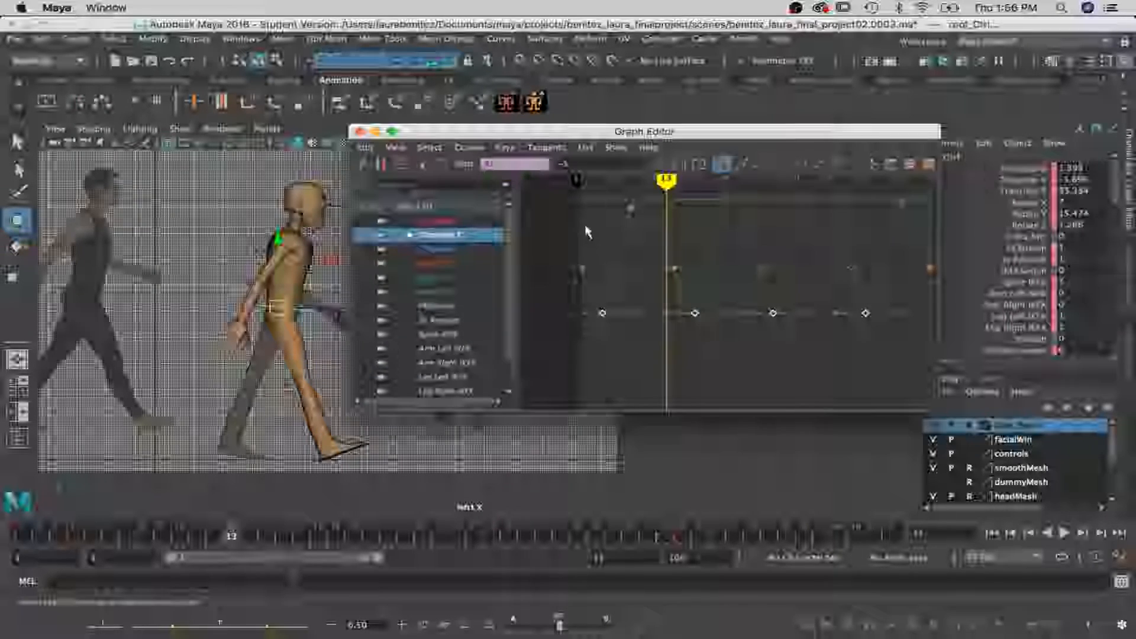
drag(567, 250, 974, 287)
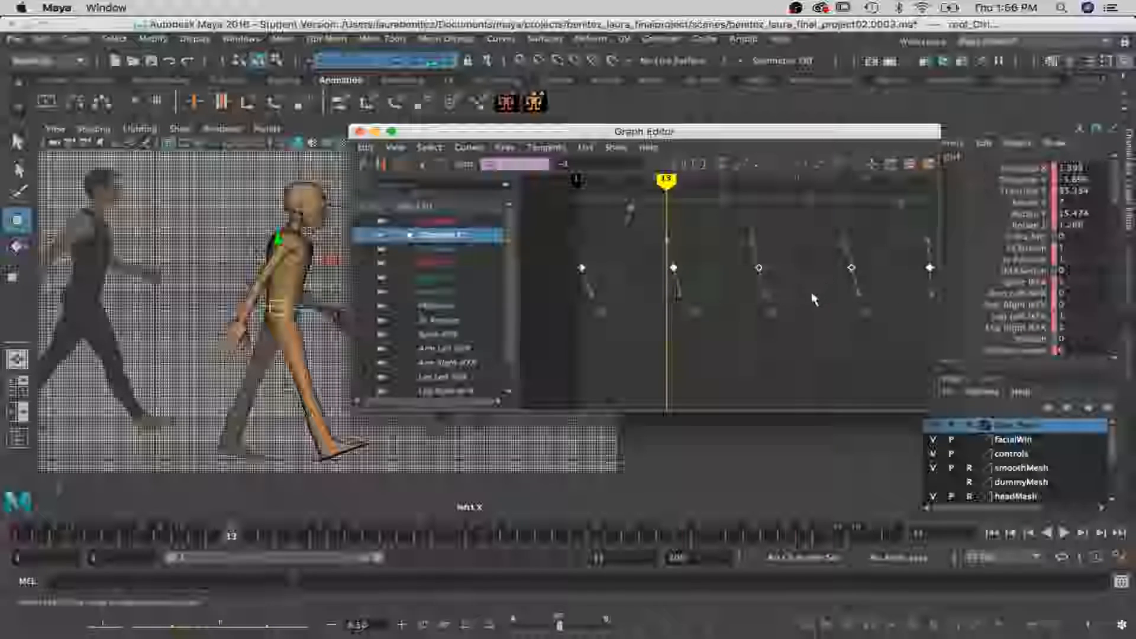
alt+middle_drag(804, 298, 792, 353)
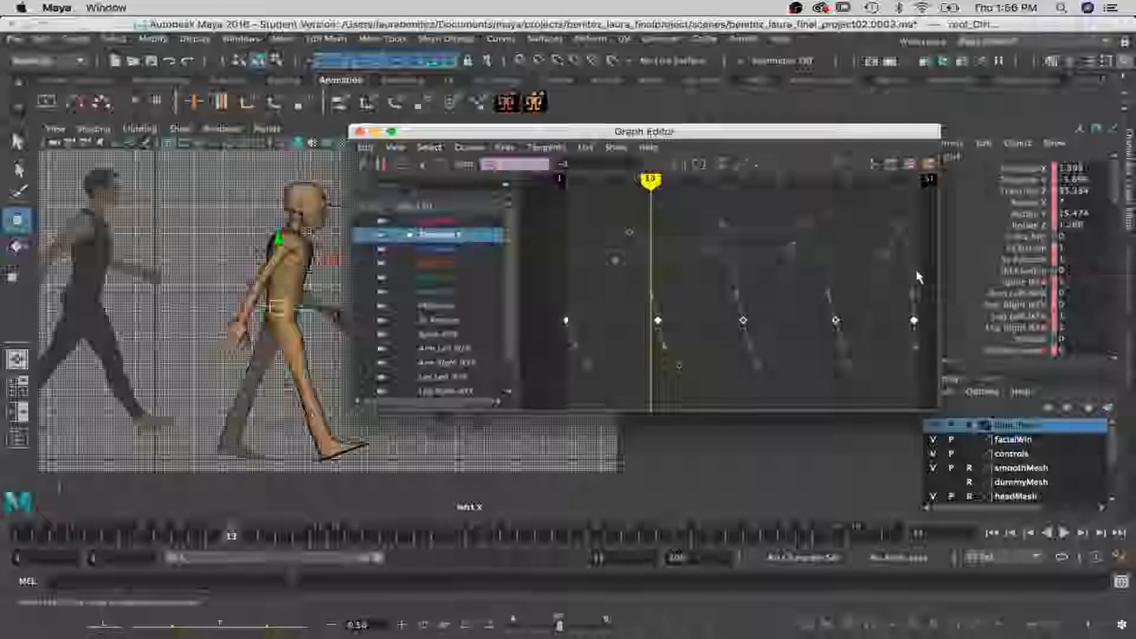
Select the four Translate Y keys on the rising slopes just before each peak
click(794, 243)
drag(605, 248, 931, 277)
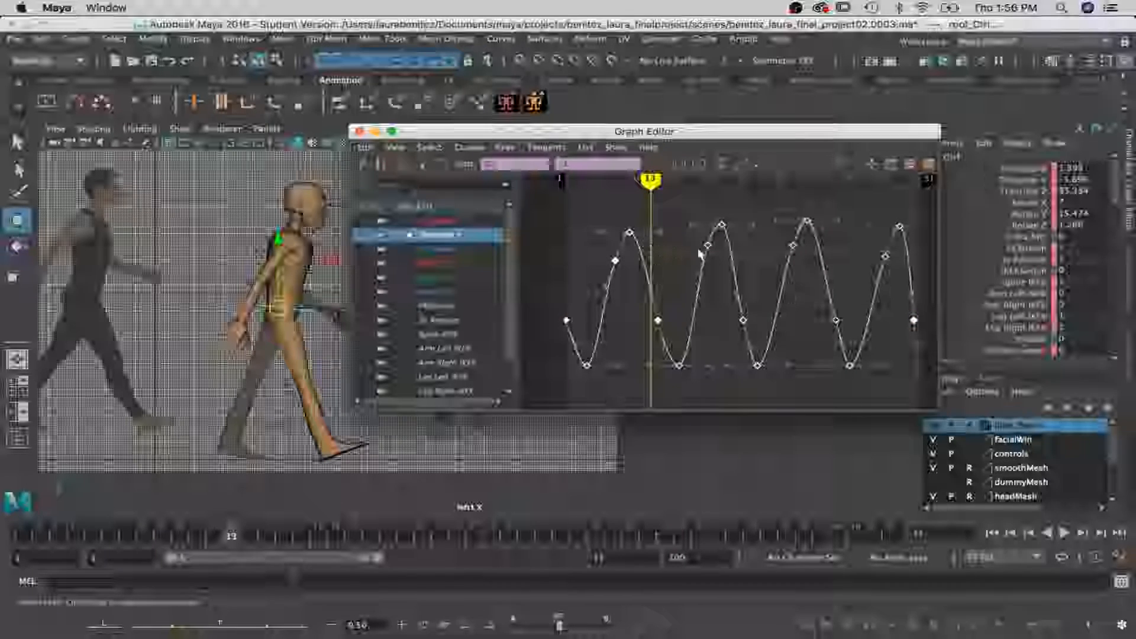
click(919, 289)
drag(861, 269, 577, 247)
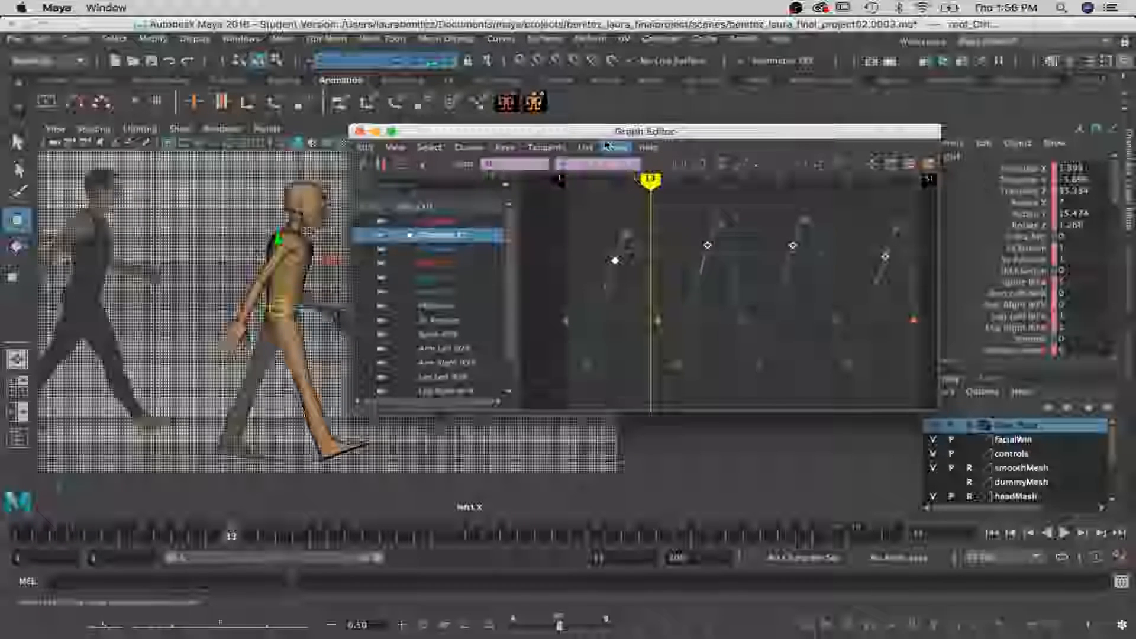
Give the four selected rising-slope keys of the Translate Y curve one shared value and clear the key selection
key(Return)
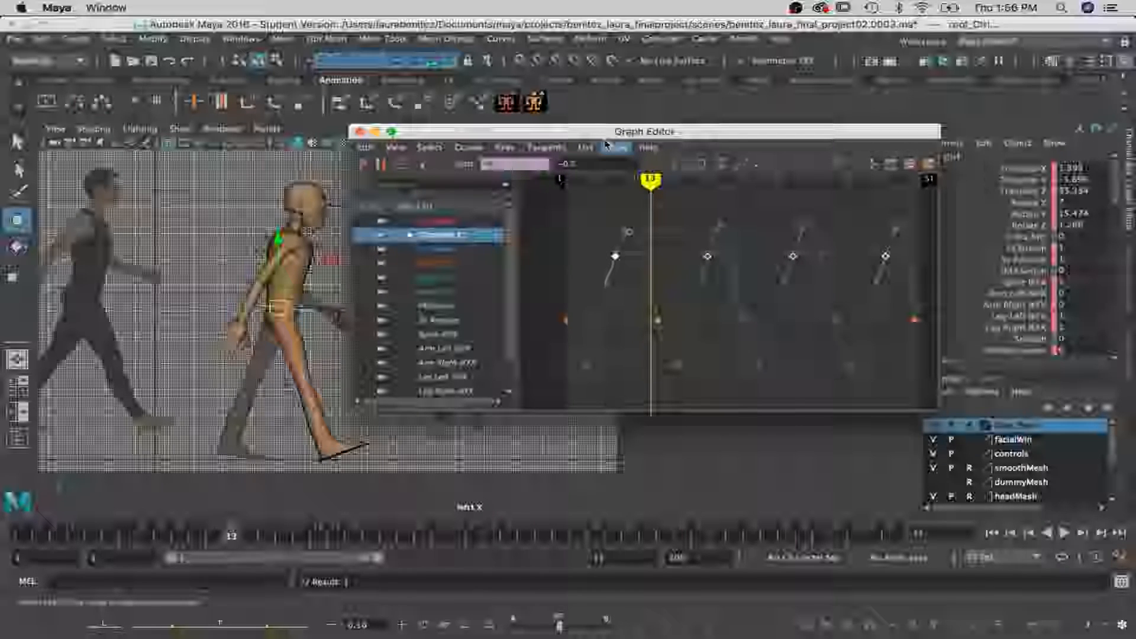
key(q)
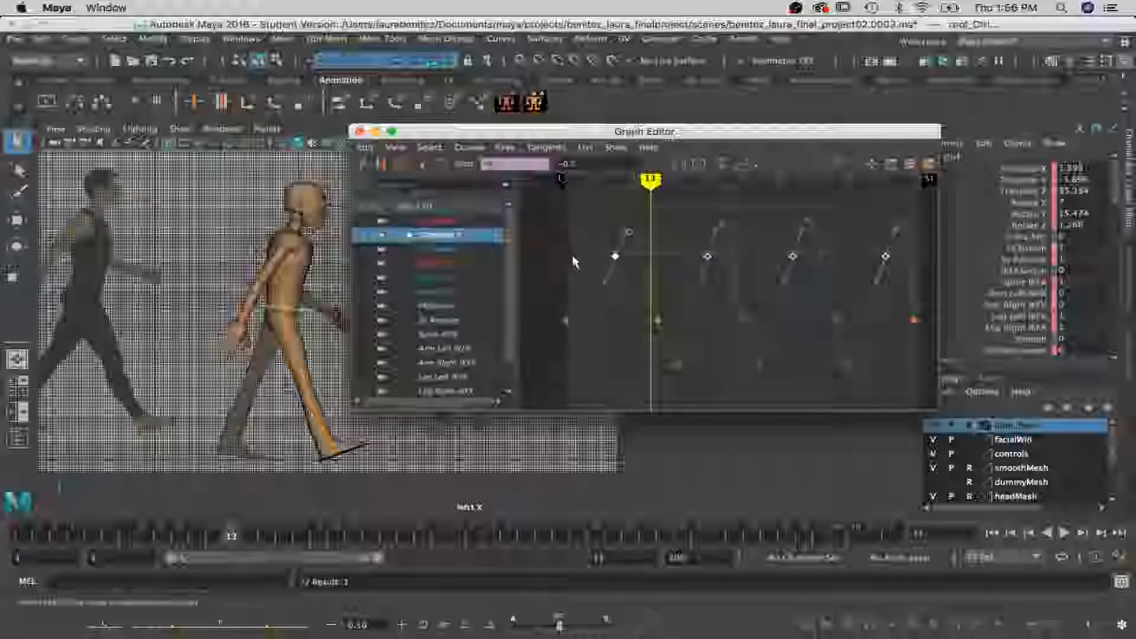
click(593, 342)
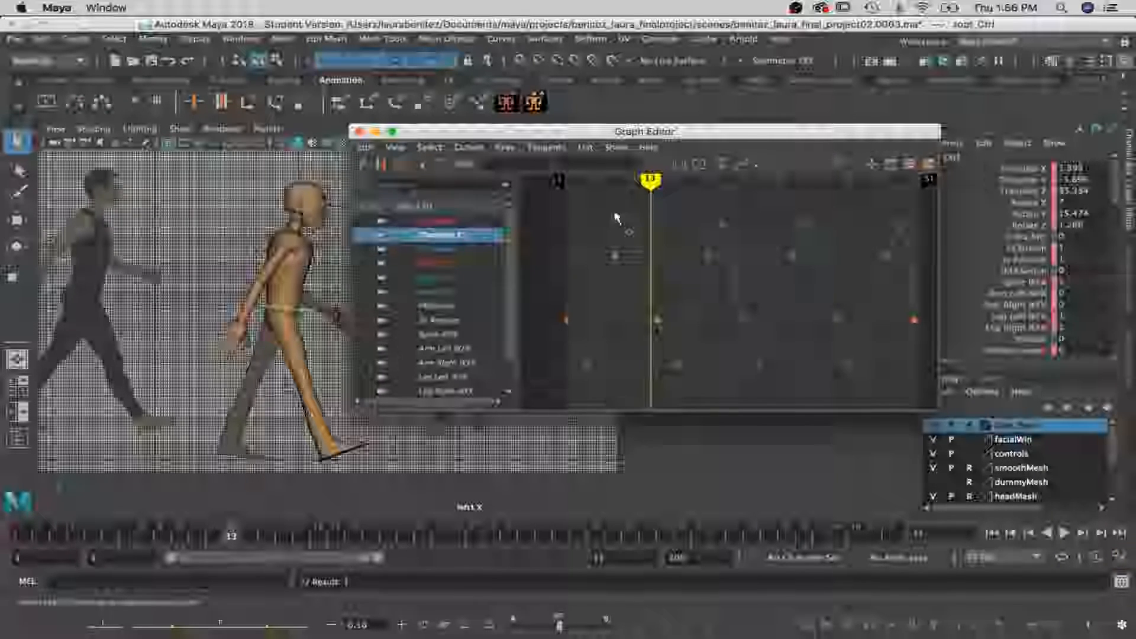
Select the four peak keys of the Translate Y curve, give them one shared value, and move the current time to frame 43
drag(733, 240, 921, 239)
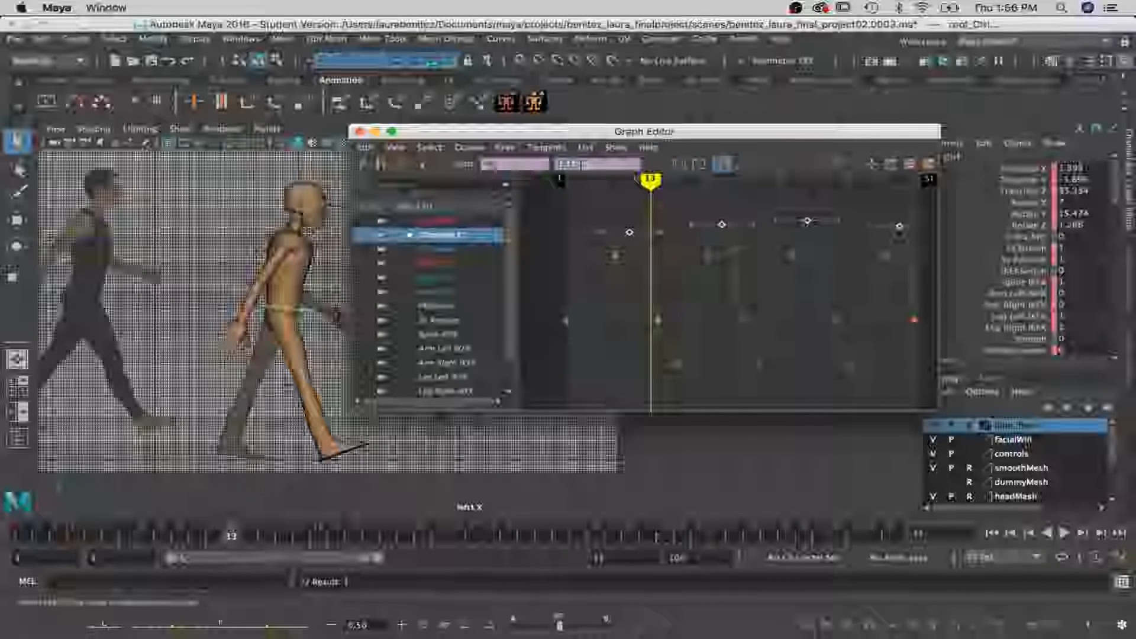
key(Return)
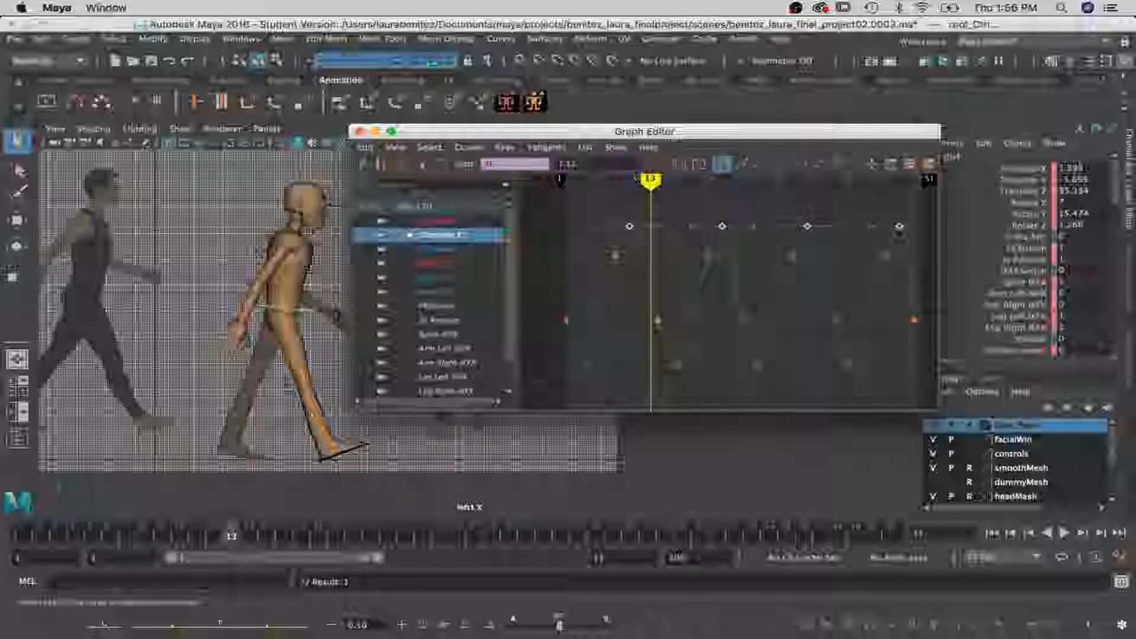
mouse_move(647, 177)
mouse_down()
mouse_move(596, 177)
mouse_move(893, 189)
mouse_move(751, 190)
mouse_move(865, 222)
mouse_up()
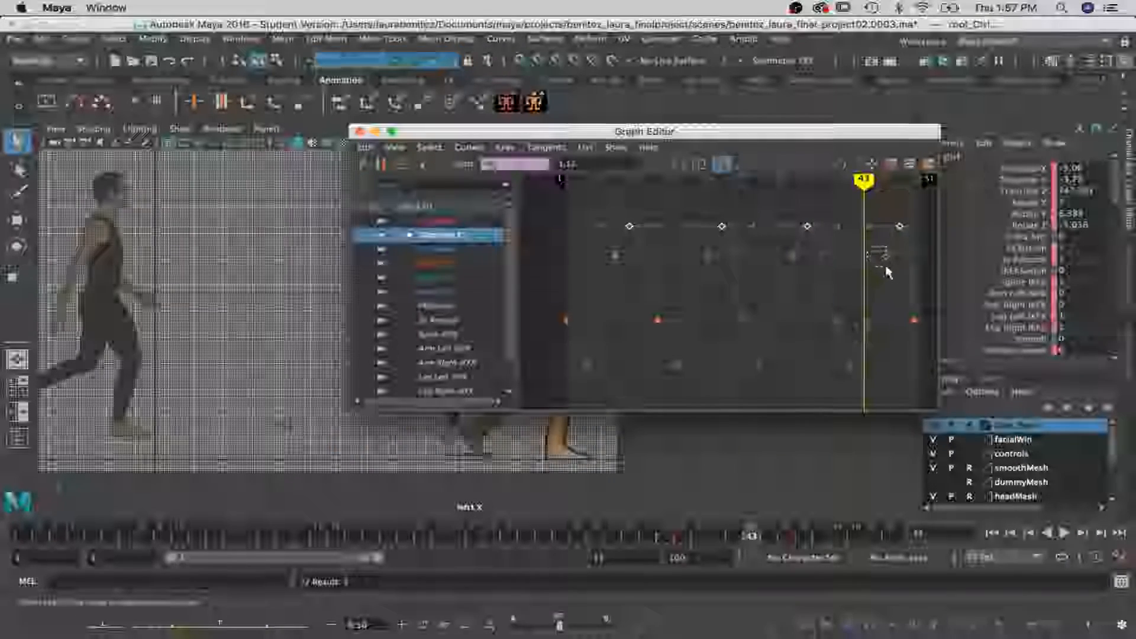
drag(884, 265, 891, 269)
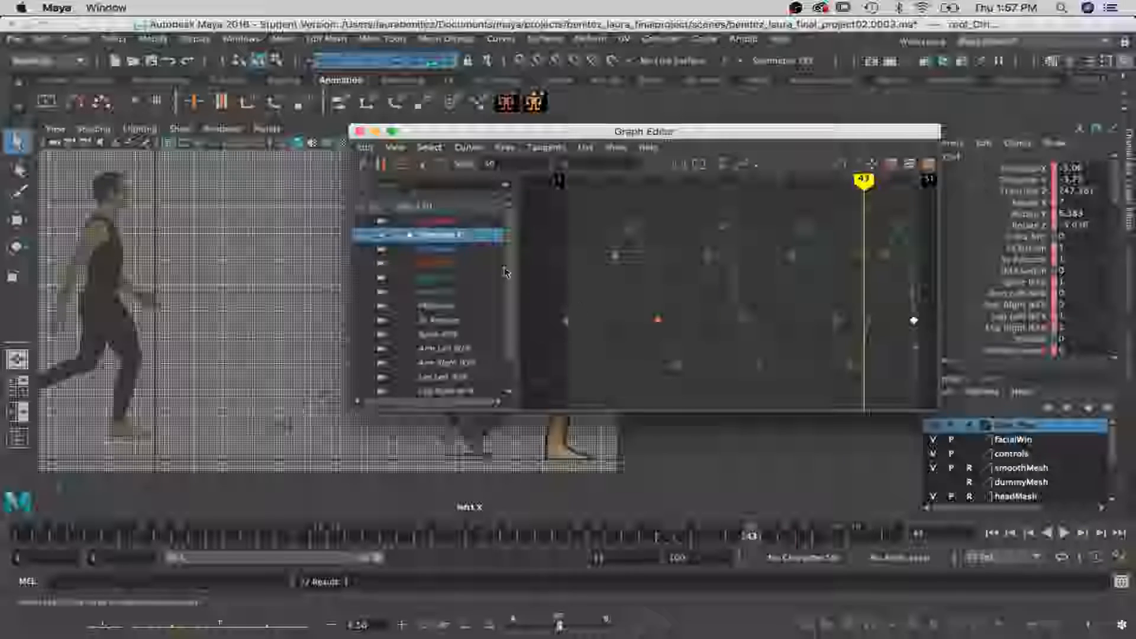
Examine root_Ctrl's Translate X and Translate Z curves in turn for uneven keys
click(451, 223)
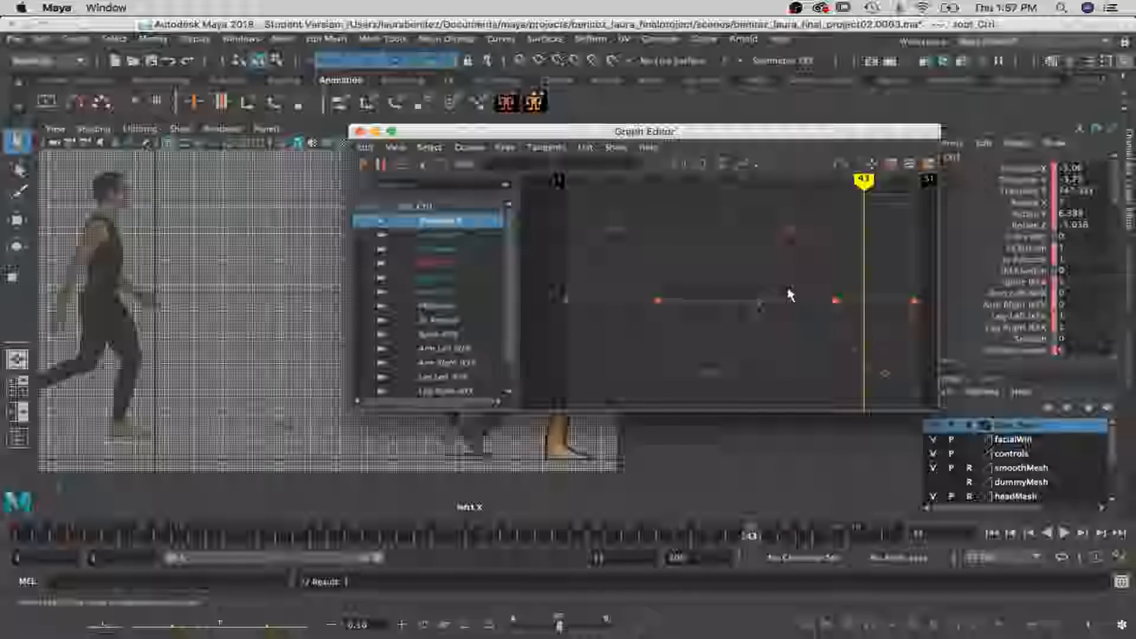
alt+middle_drag(786, 287, 736, 279)
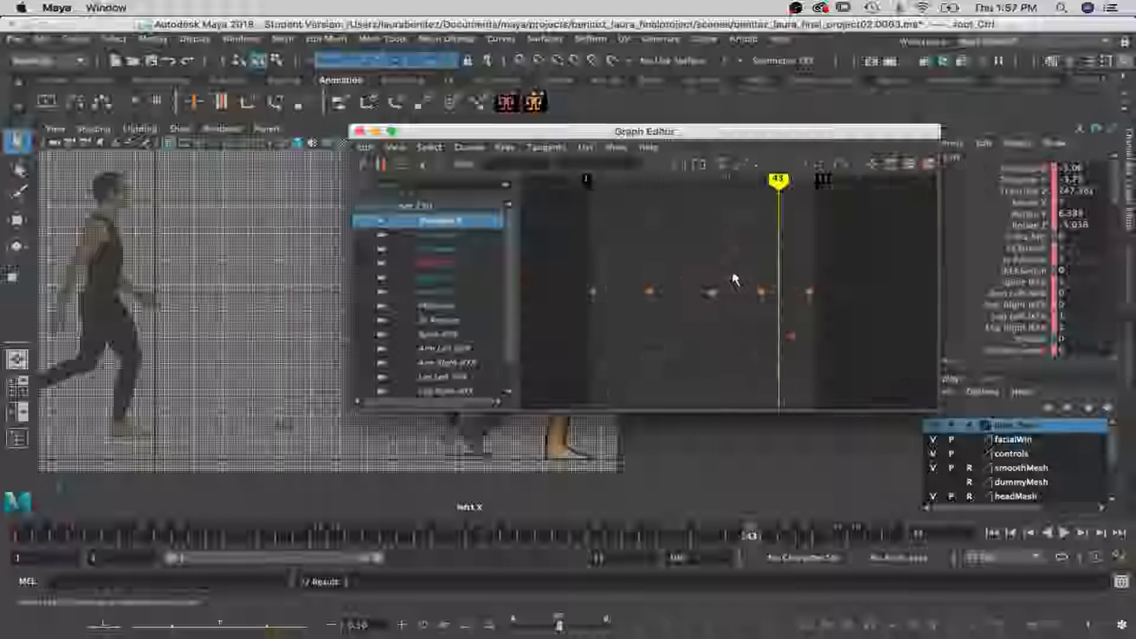
click(431, 251)
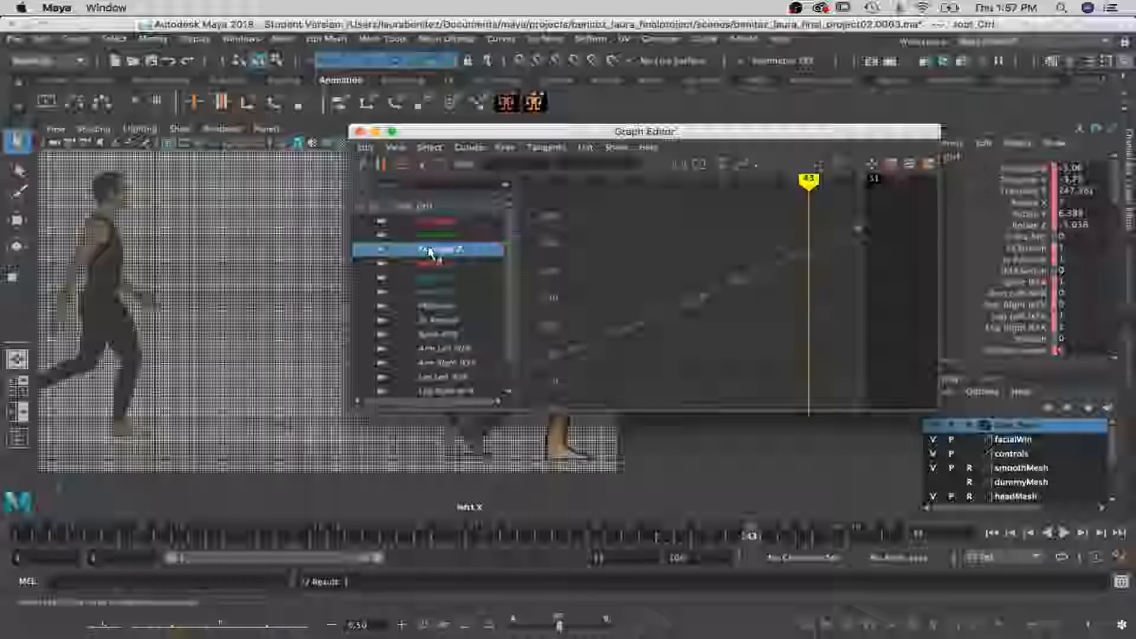
scroll(677, 319, down, 5)
scroll(679, 322, up, 3)
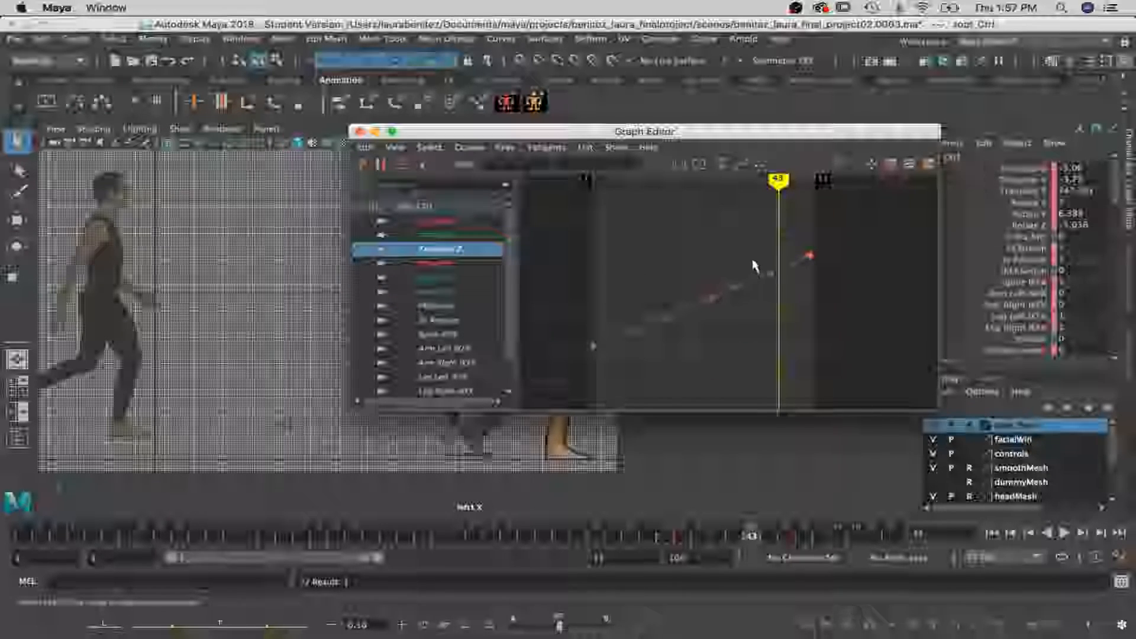
drag(605, 131, 639, 121)
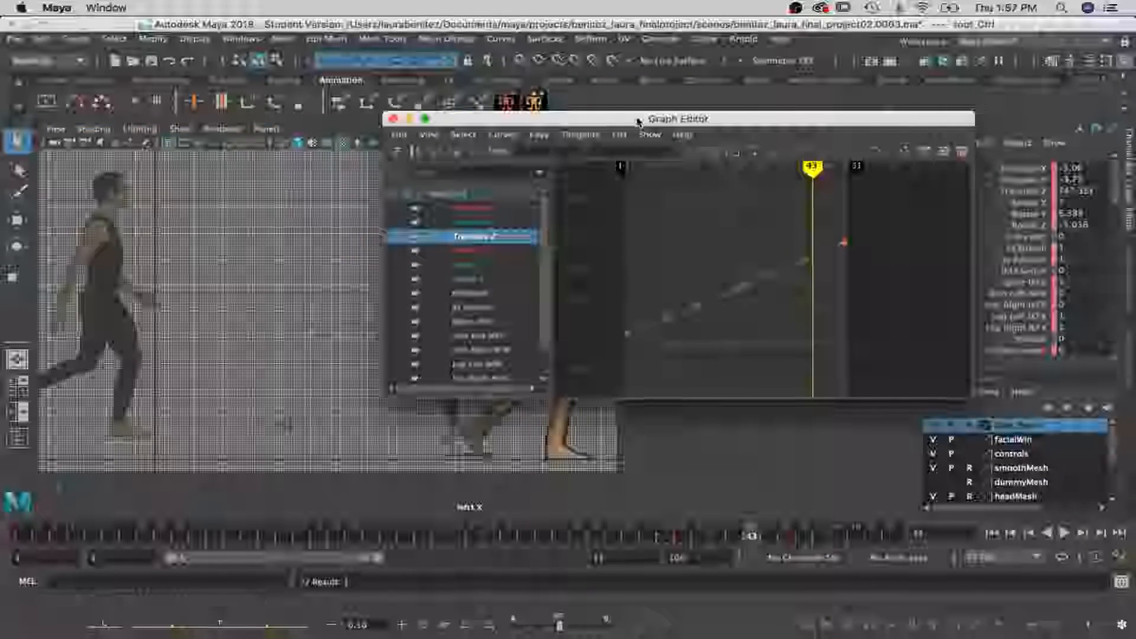
Isolate root_Ctrl's Rotate Z curve and angle the tangents of its middle crossing keys to follow the curve's slope
click(477, 268)
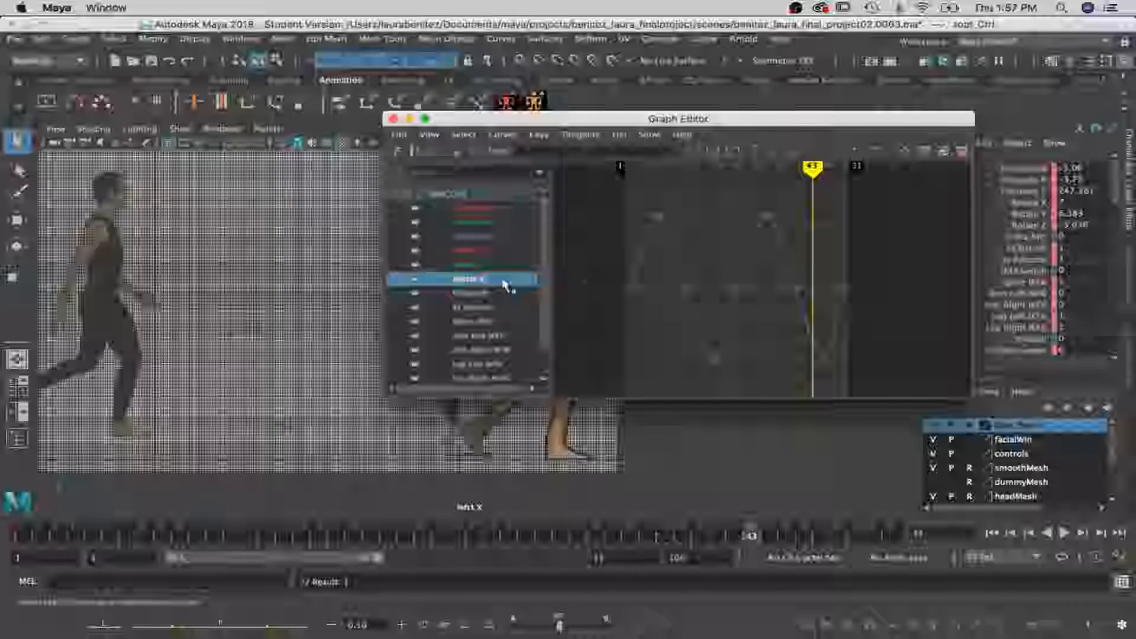
drag(669, 278, 783, 314)
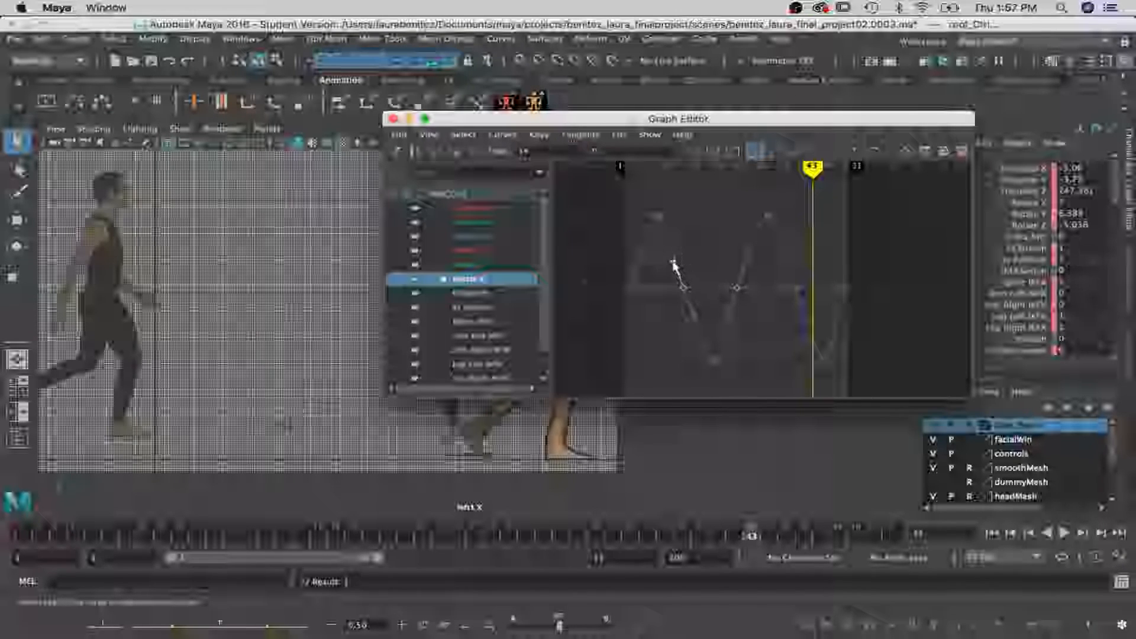
drag(716, 266, 752, 308)
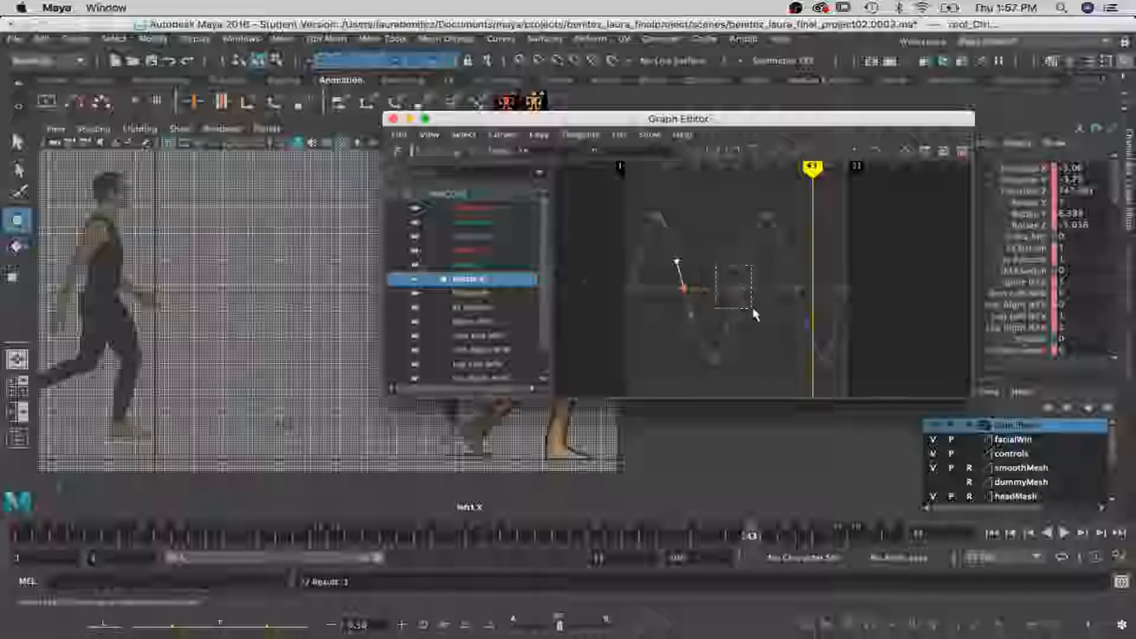
click(747, 265)
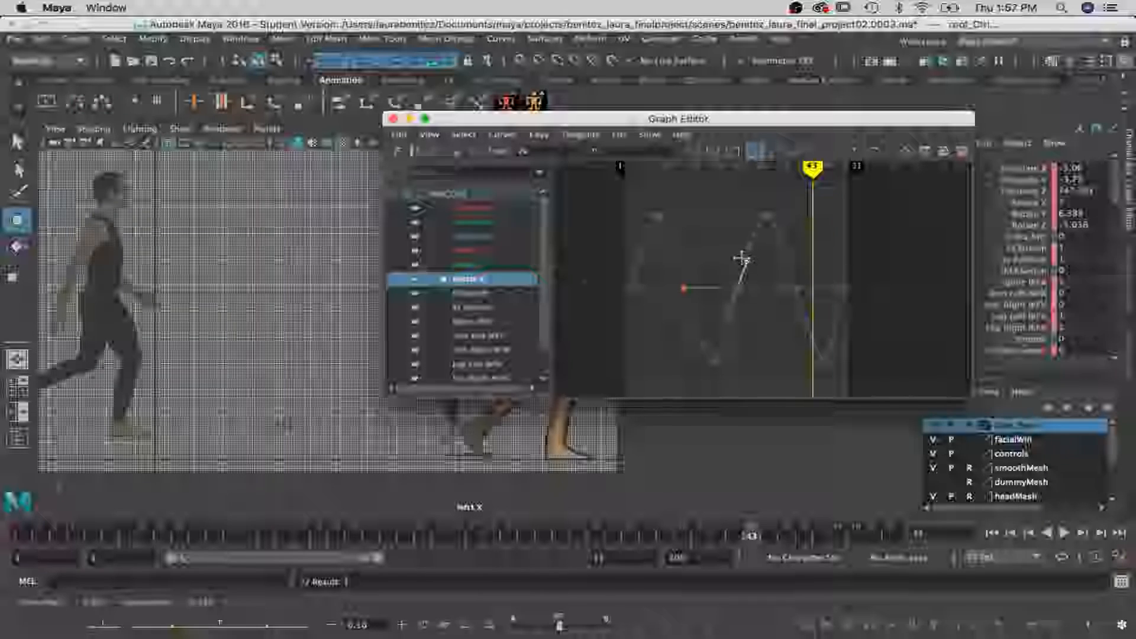
drag(743, 261, 745, 258)
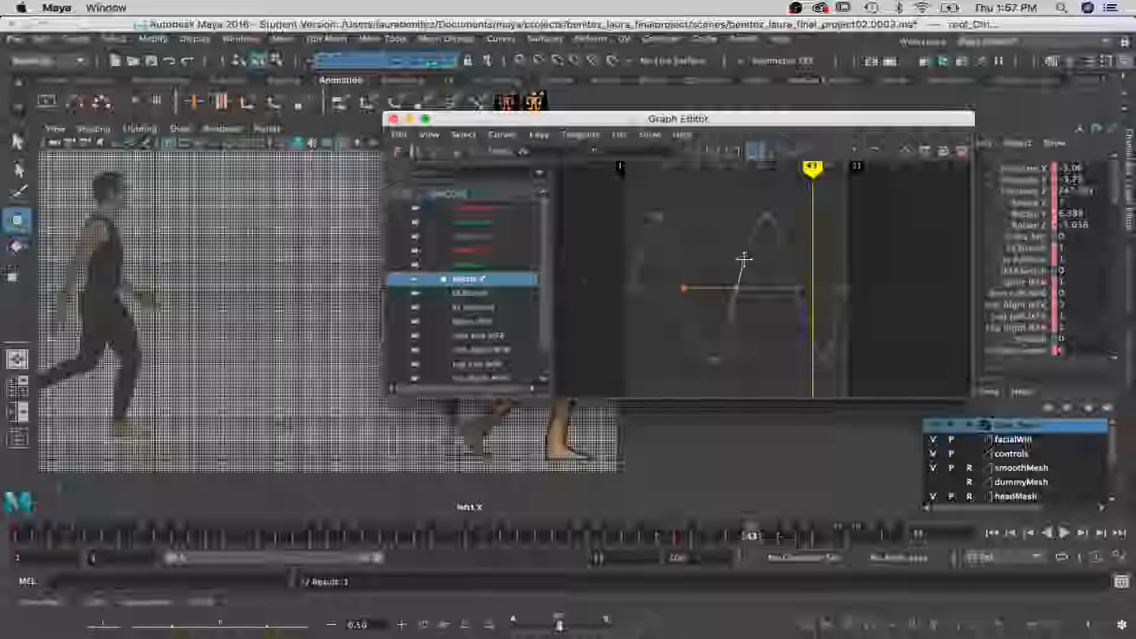
click(795, 291)
click(785, 262)
middle_drag(785, 263, 785, 260)
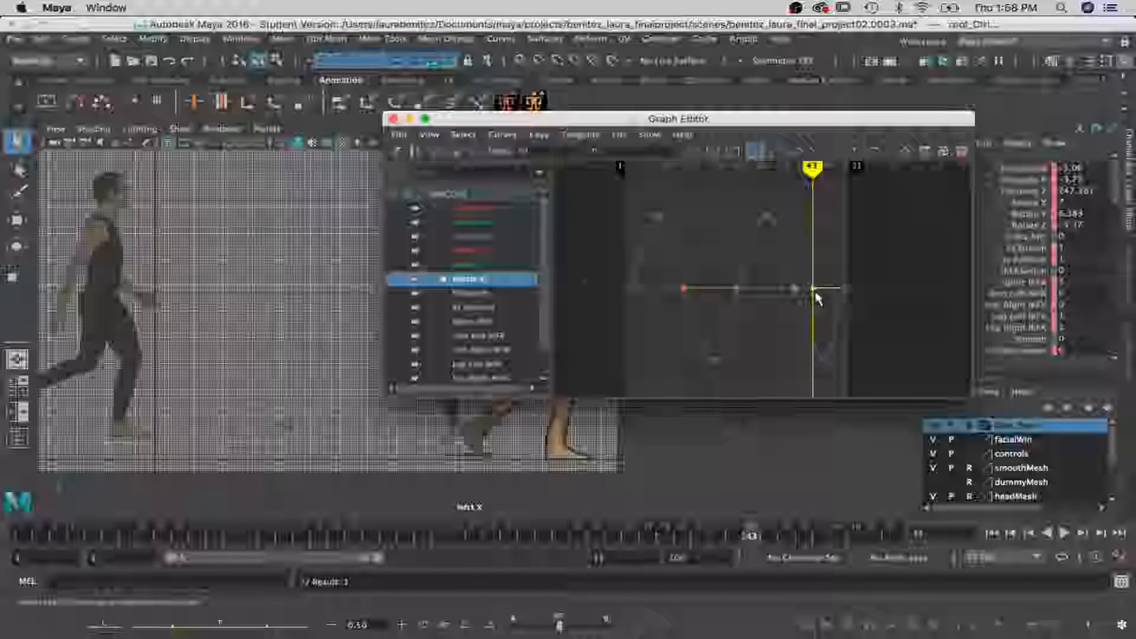
Steepen the tangents of the last and first Rotate Z keys so the curve enters and leaves at a slope
key(w)
drag(806, 276, 850, 310)
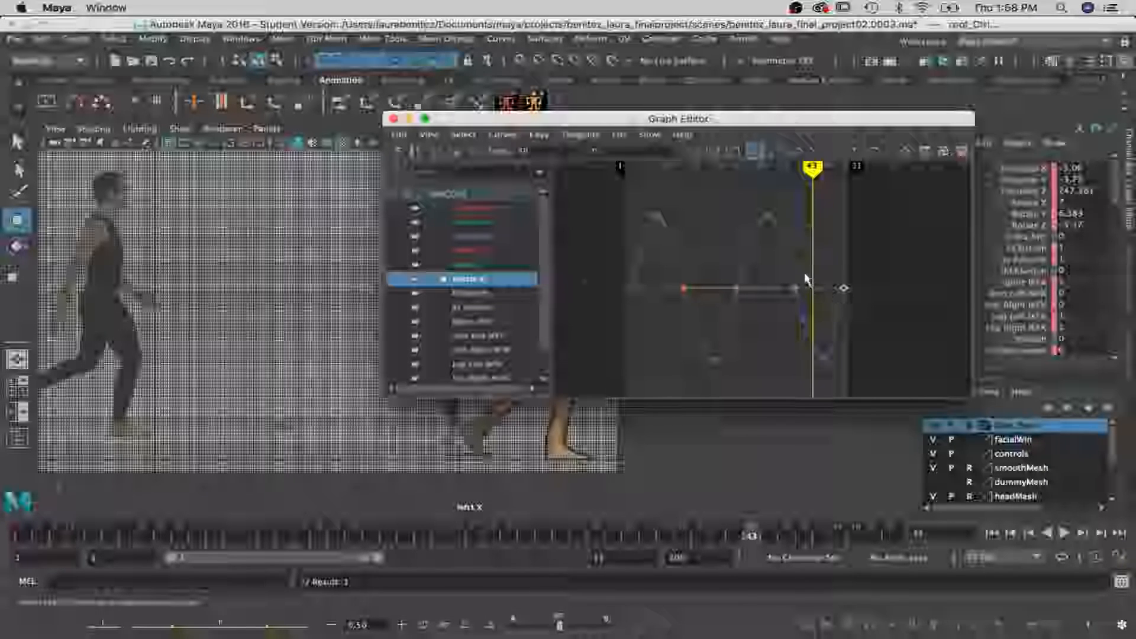
drag(821, 295, 838, 312)
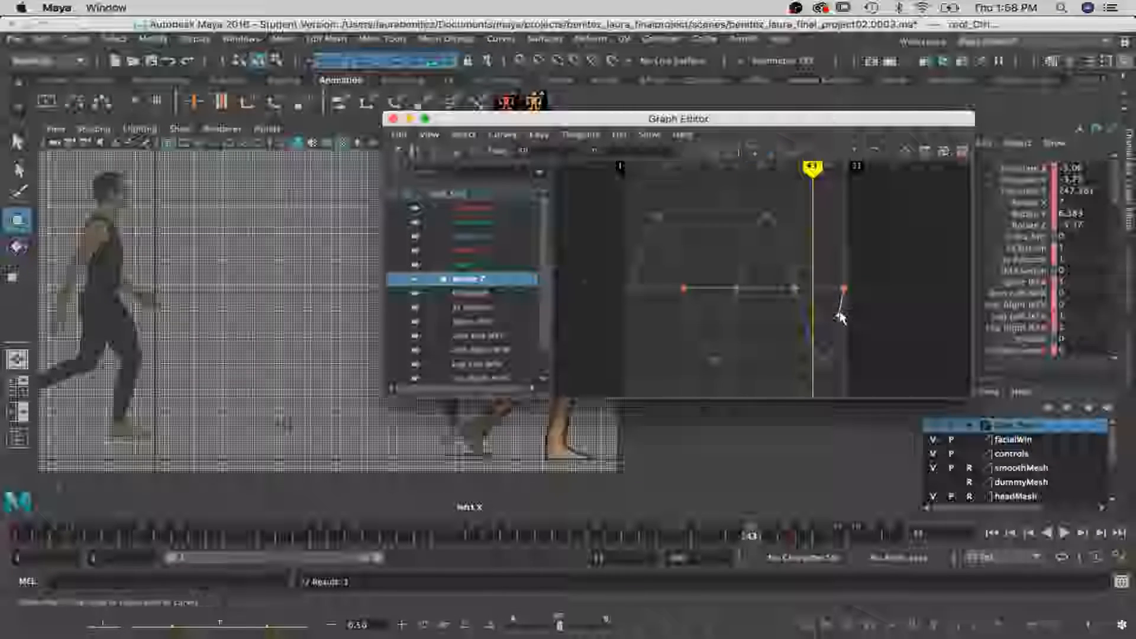
click(660, 289)
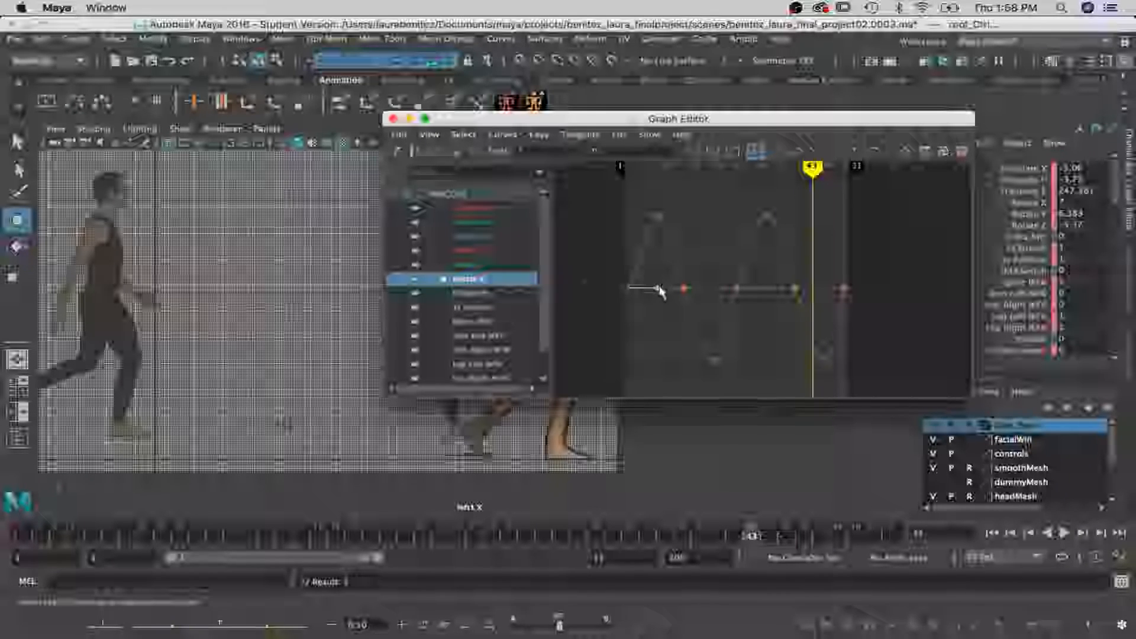
drag(641, 262, 634, 256)
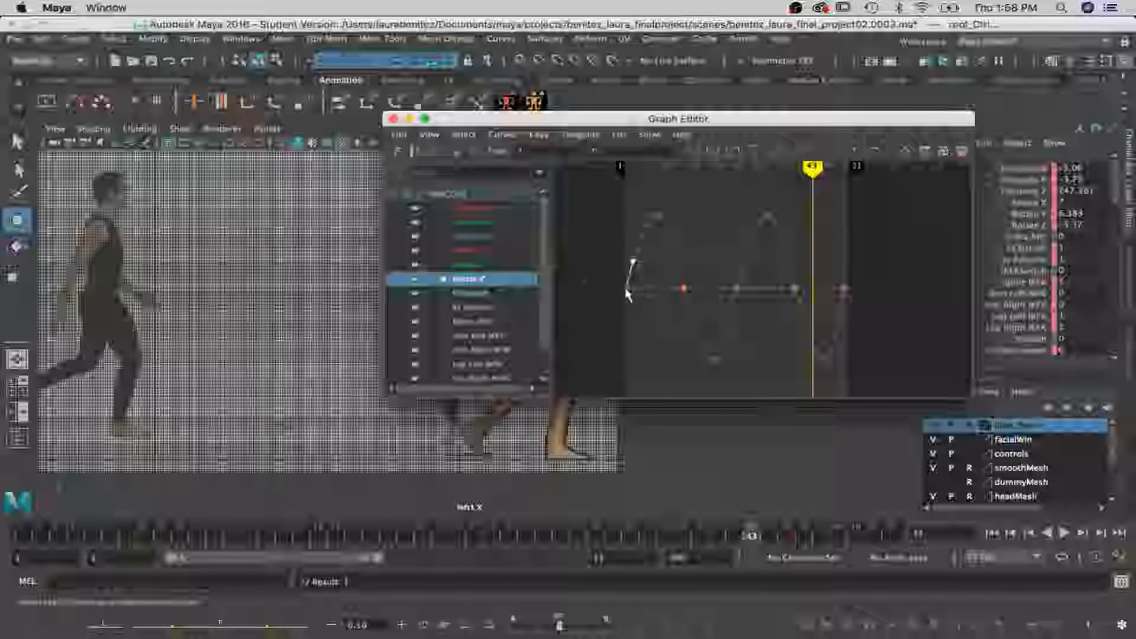
Close the Graph Editor and switch the viewport to the perspective camera at frame 4
click(466, 252)
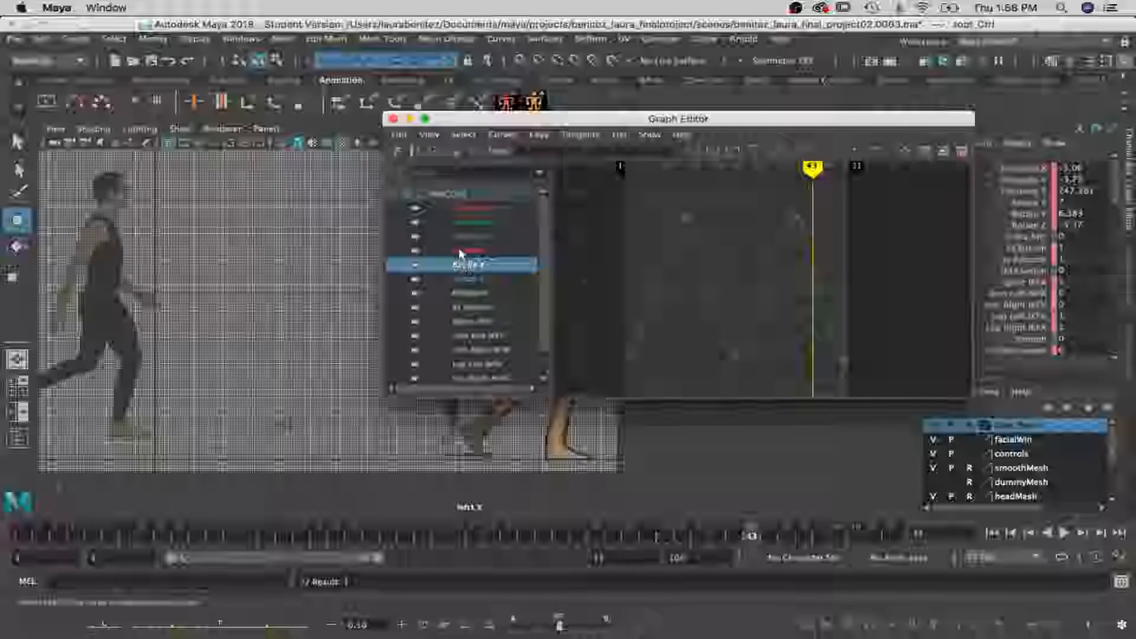
click(393, 118)
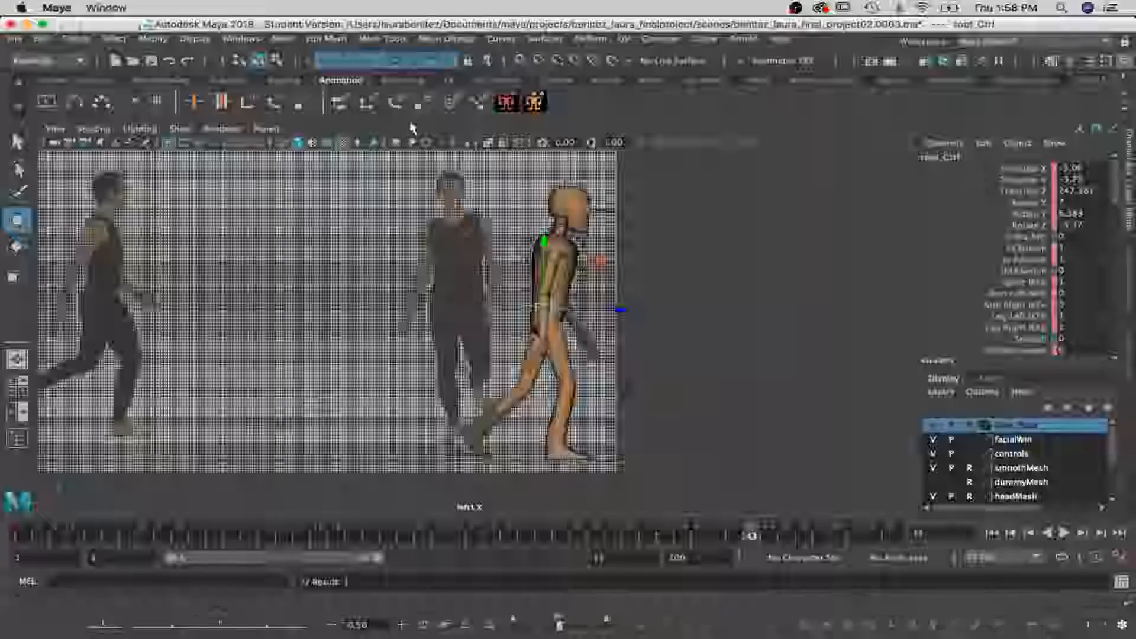
mouse_move(184, 527)
mouse_down()
mouse_move(891, 538)
mouse_move(880, 548)
mouse_move(72, 484)
mouse_up()
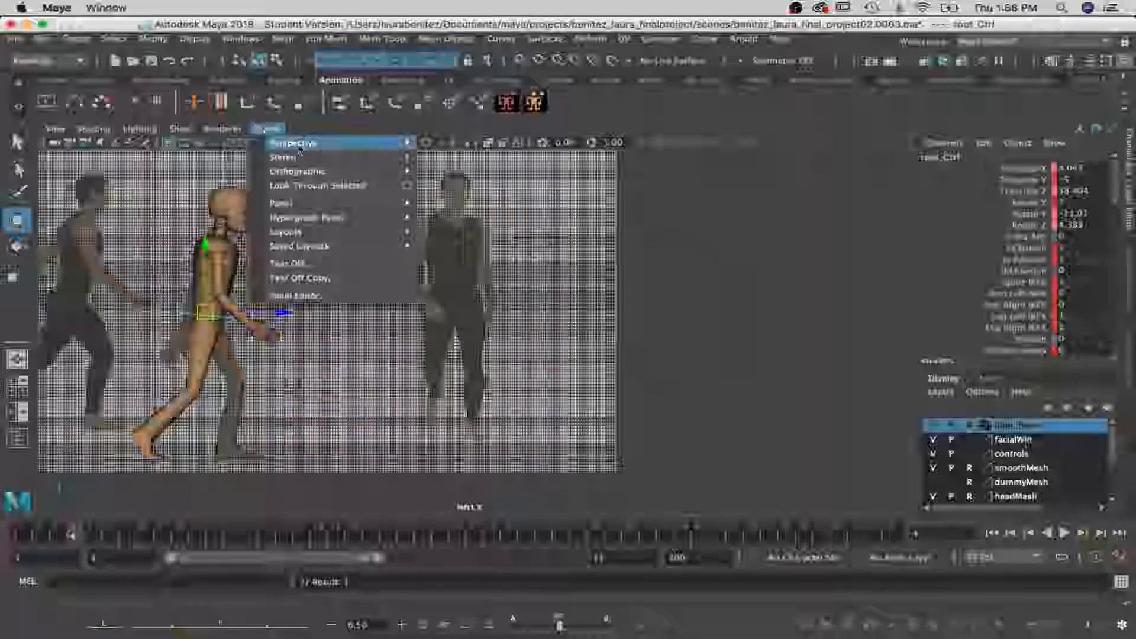
mouse_move(292, 145)
click(464, 157)
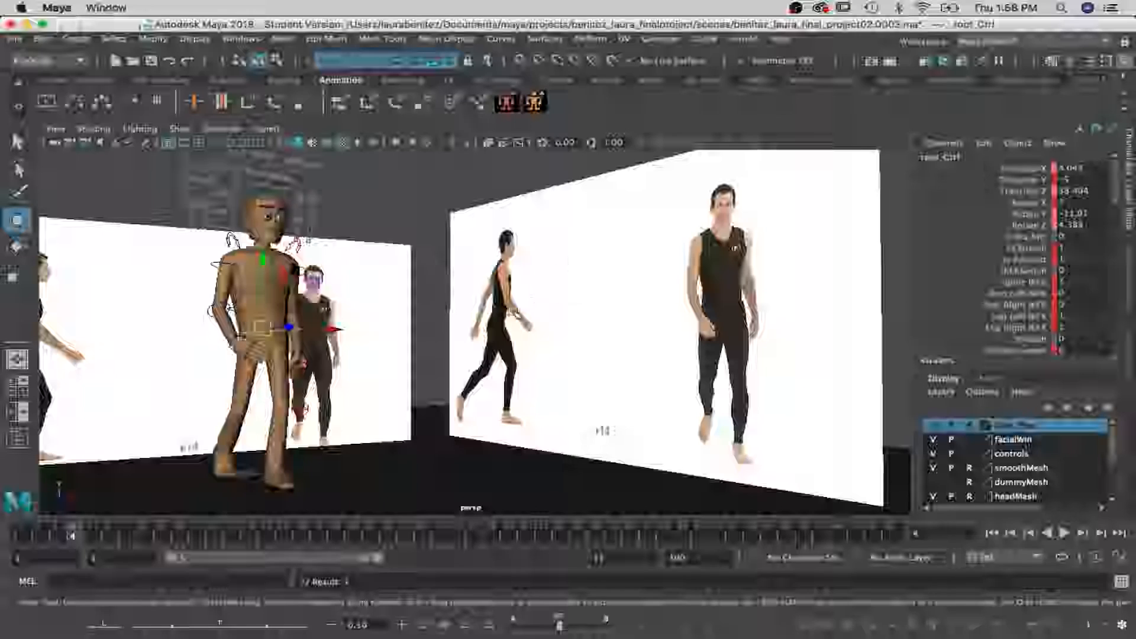
Play and scrub the walk in the perspective view to review the body motion, stopping at frame 17
drag(75, 535, 636, 537)
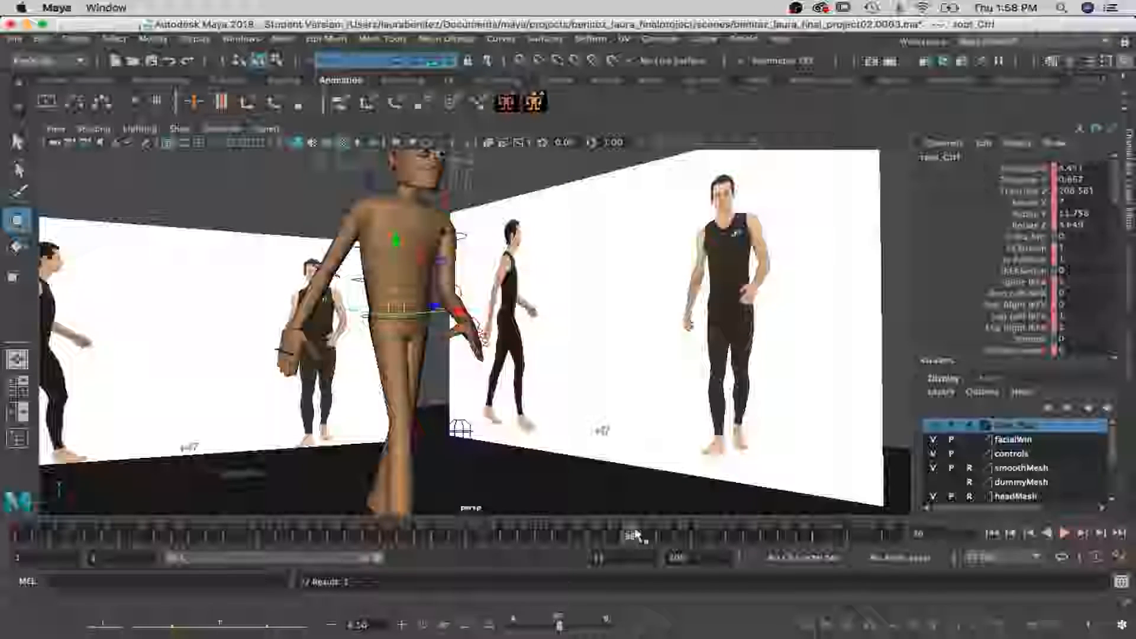
click(36, 536)
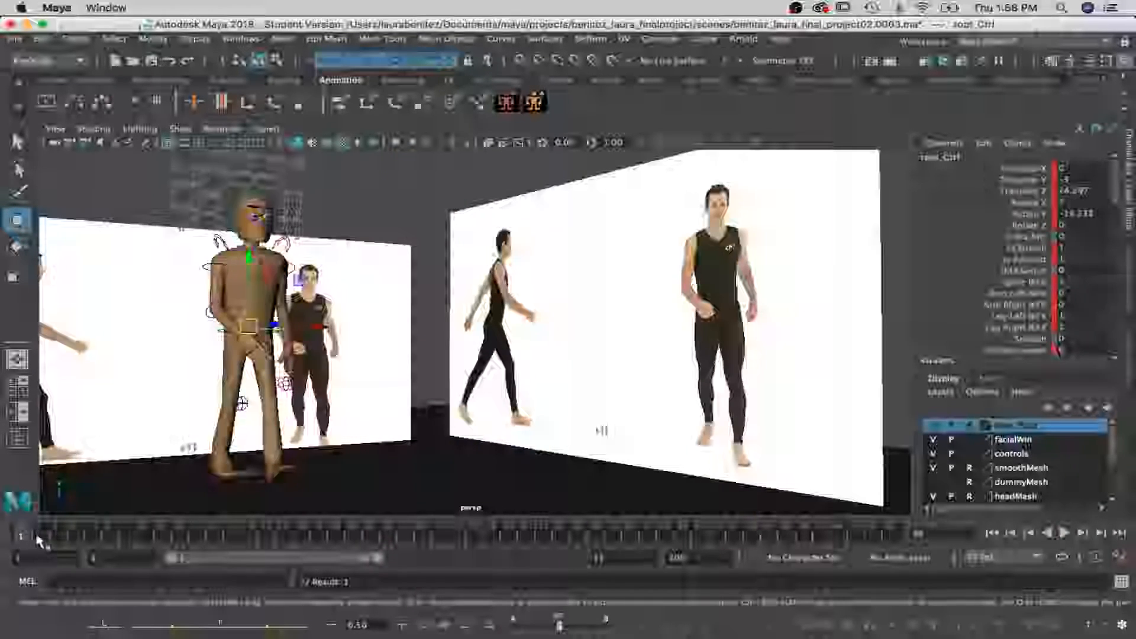
key(alt+v)
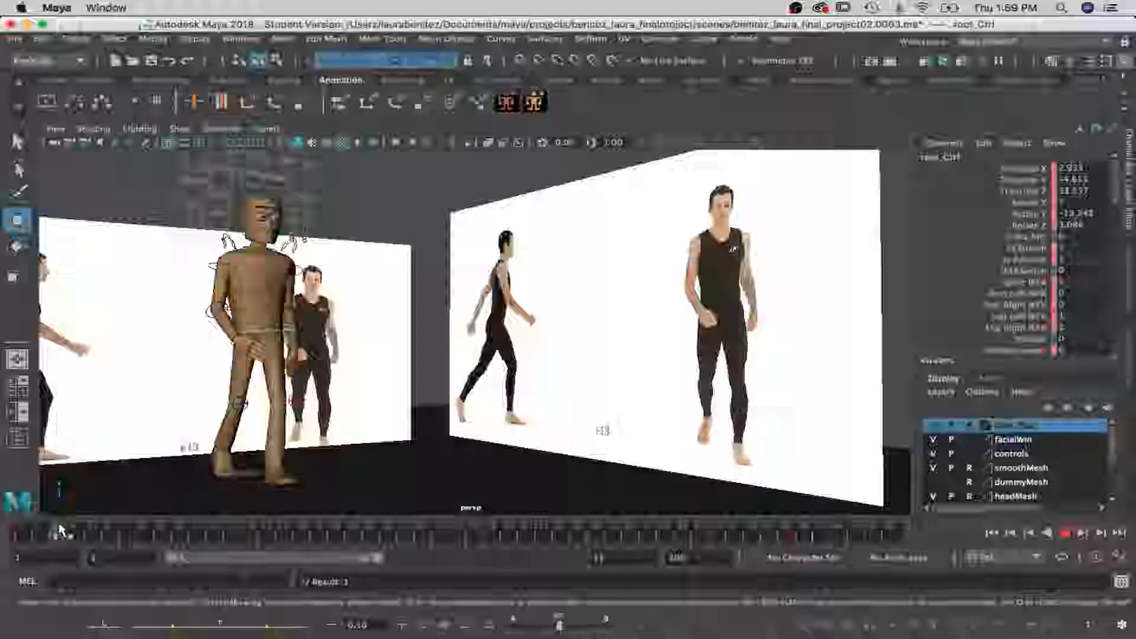
drag(118, 537, 268, 545)
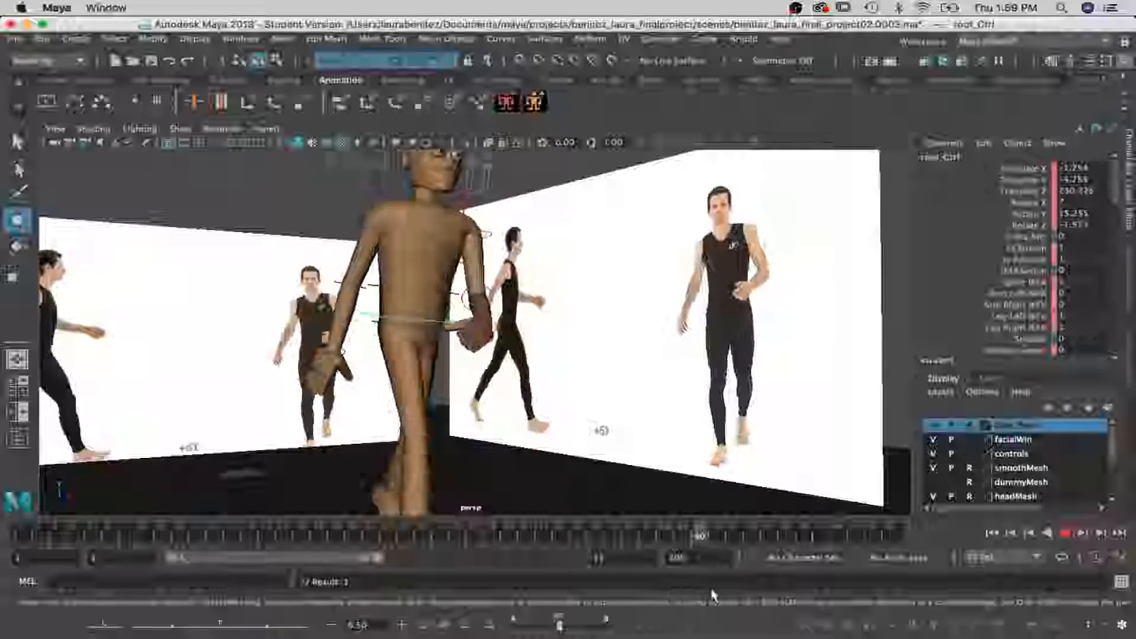
click(297, 537)
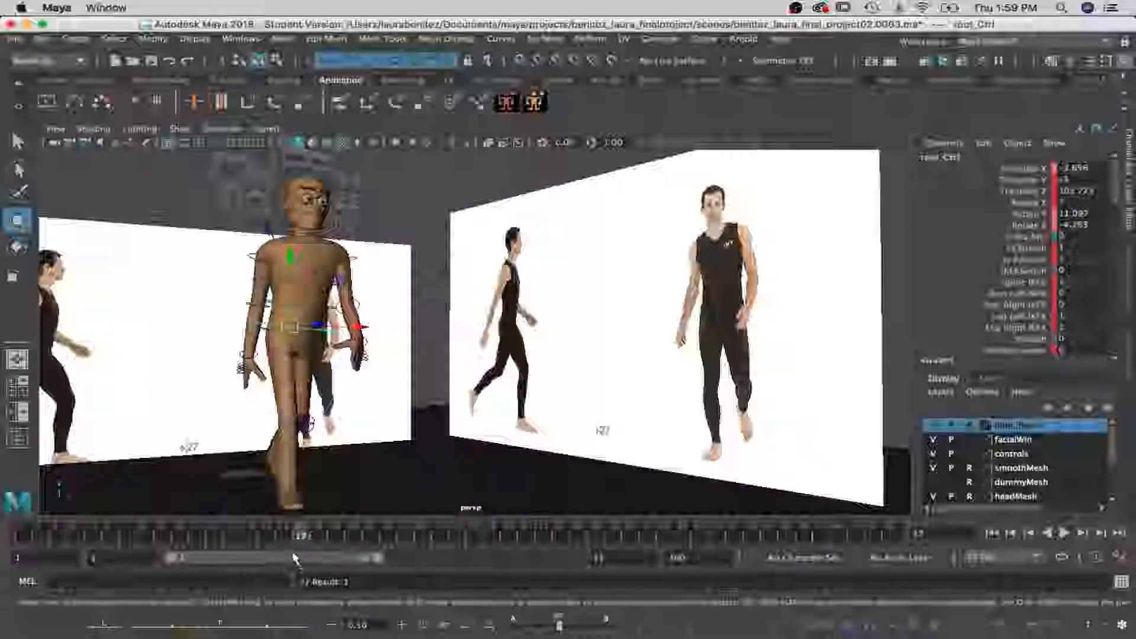
Select the left foot control footIKL_Ctrl and play the walk from a side angle to check the feet
alt+drag(290, 489, 389, 483)
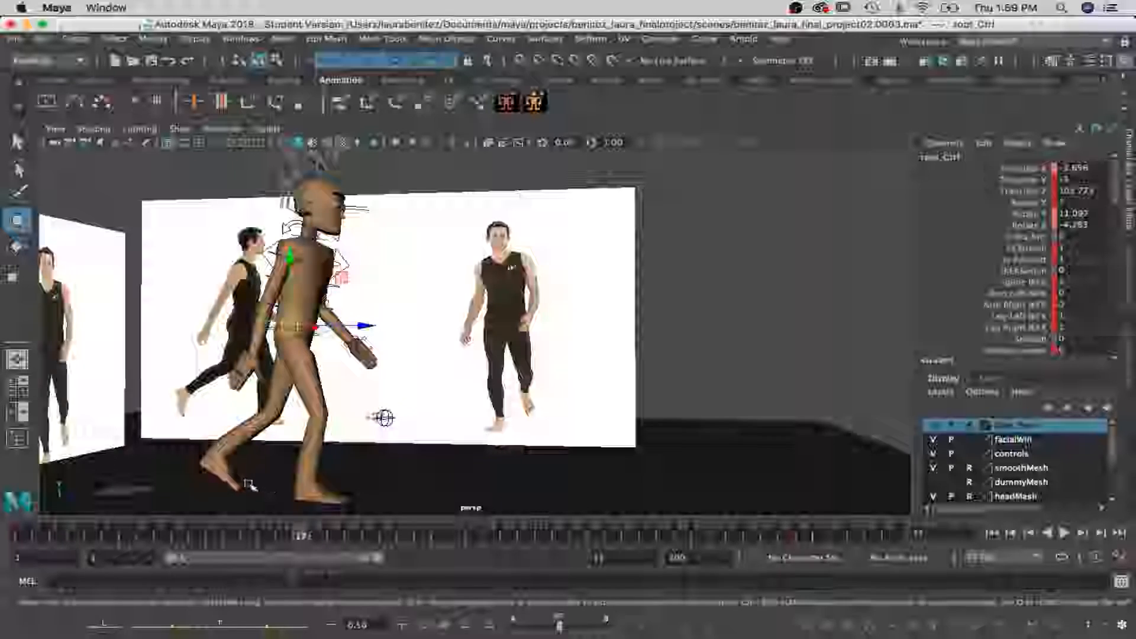
click(249, 483)
click(242, 481)
key(alt+v)
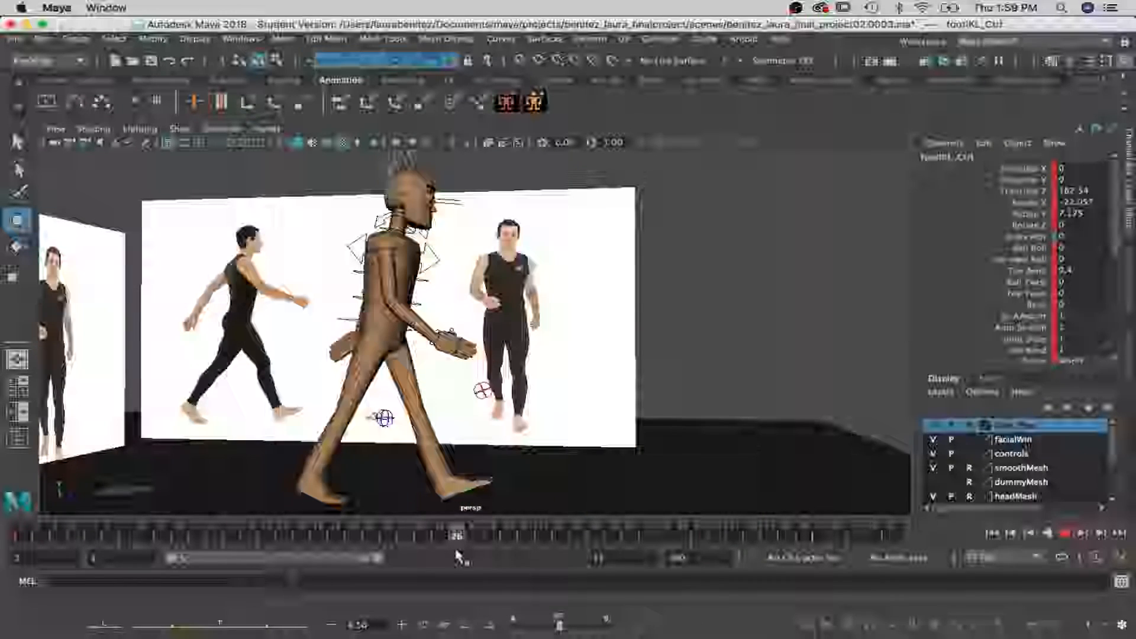
Stop at frame 26 and select the right shoulder control shoulderFKR_Ctrl on the character
alt+drag(514, 436, 554, 438)
click(407, 253)
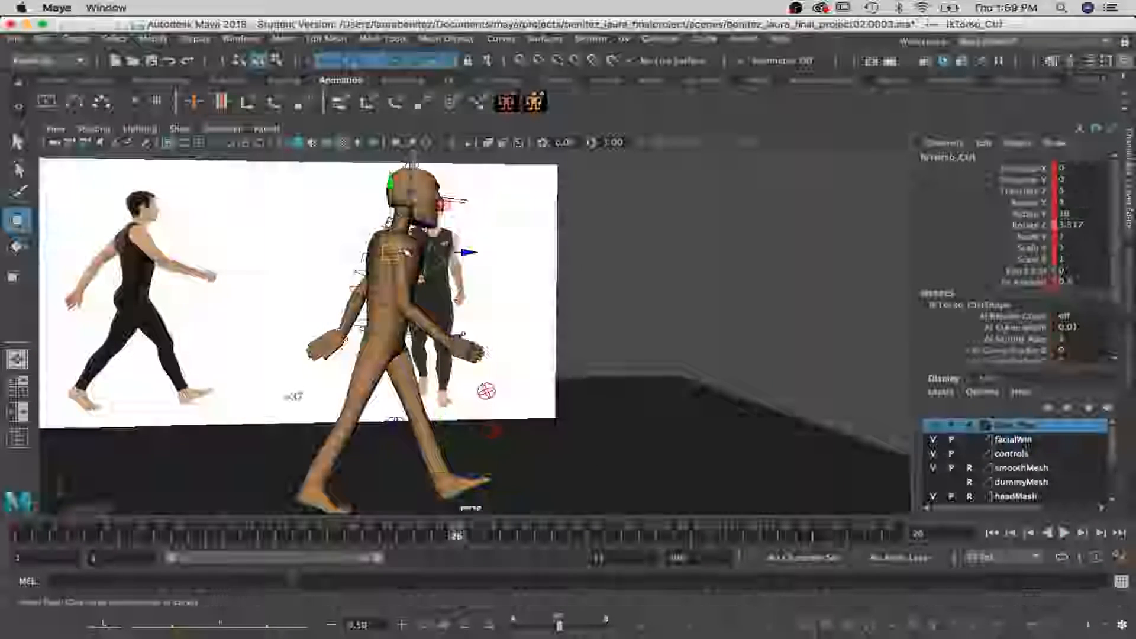
key(q)
click(402, 253)
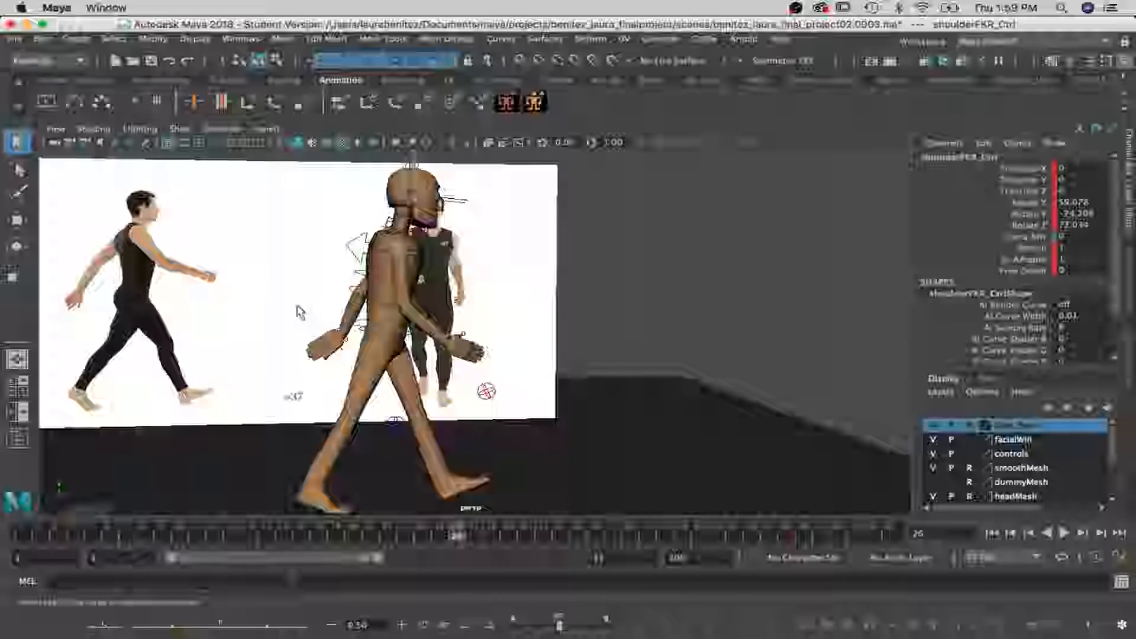
Select the right hand's finger controls at frame 26 and rotate them to curl the fingers slightly
alt+drag(414, 319, 501, 402)
alt+right_drag(430, 328, 476, 344)
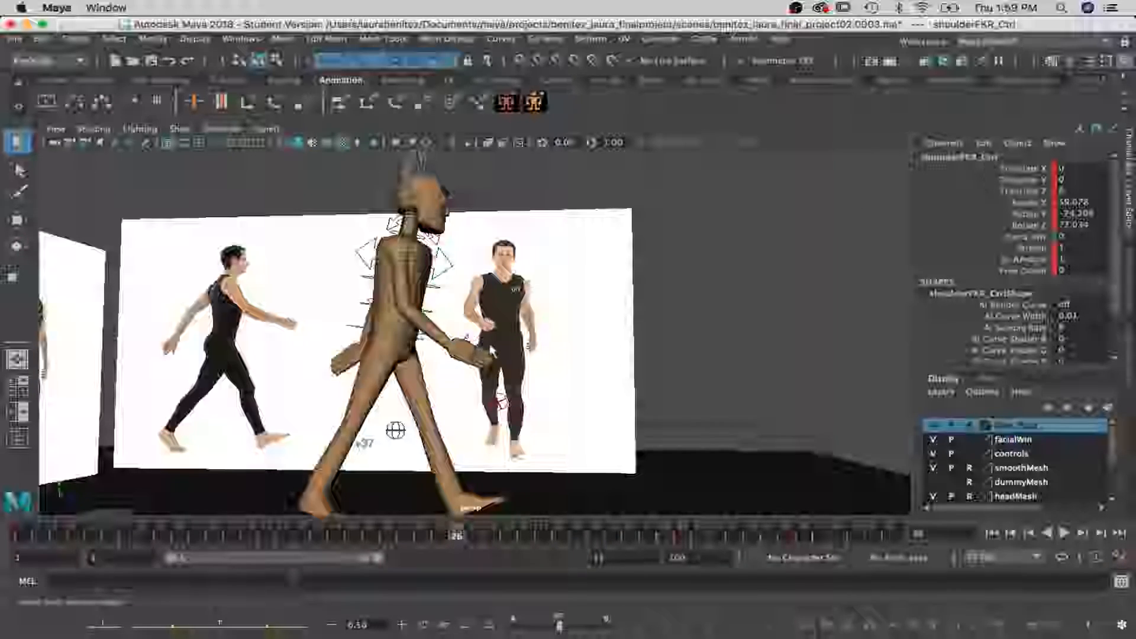
alt+right_drag(476, 345, 487, 355)
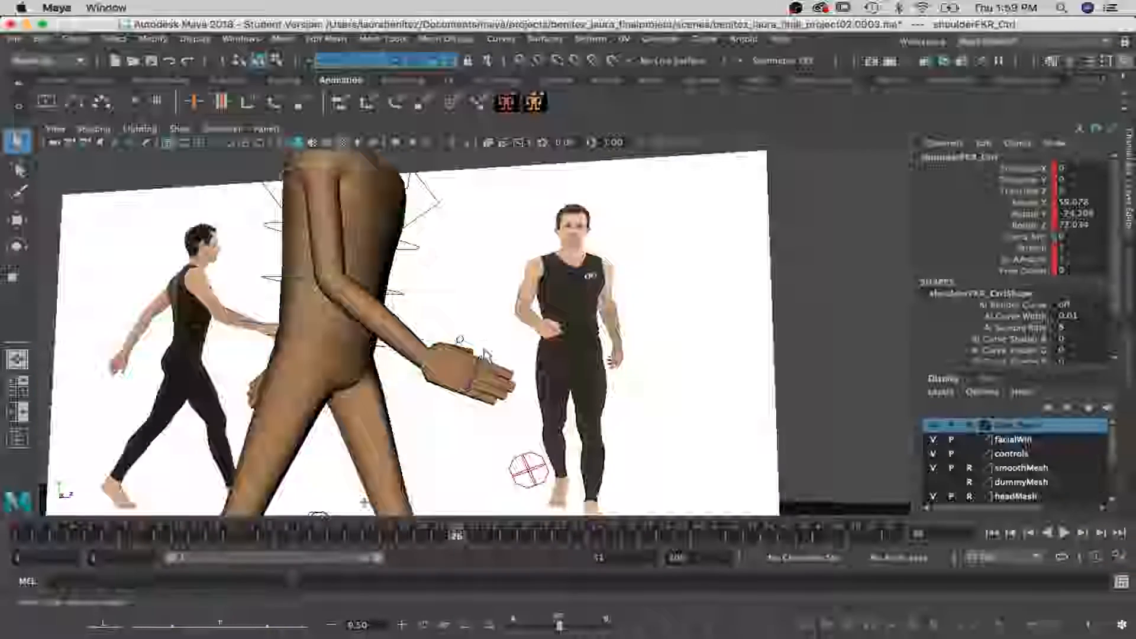
click(485, 360)
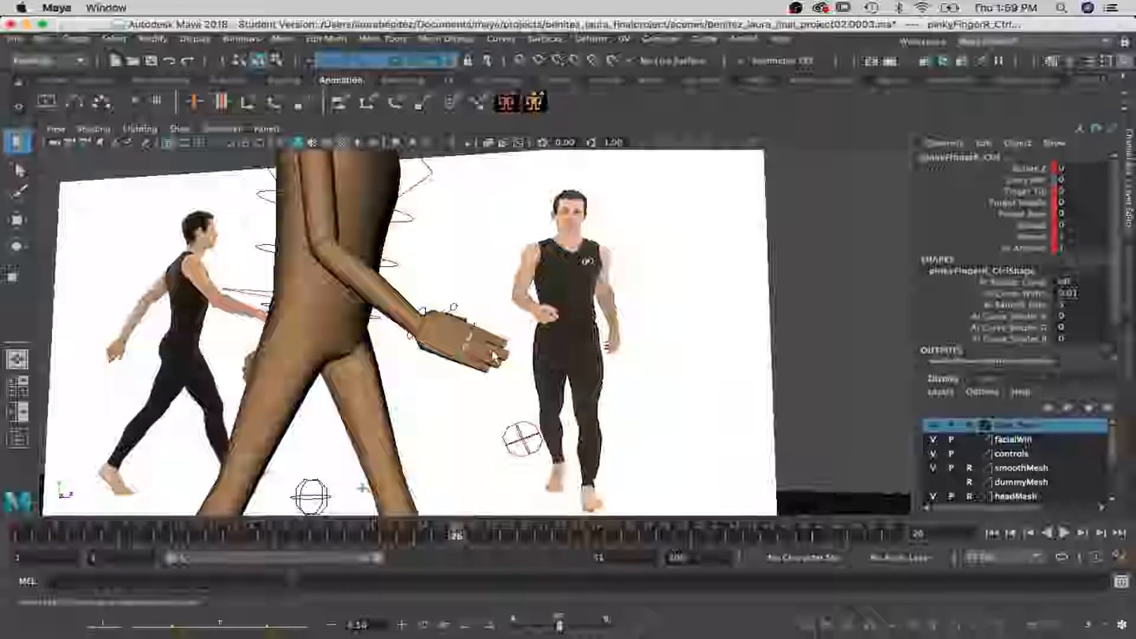
key(e)
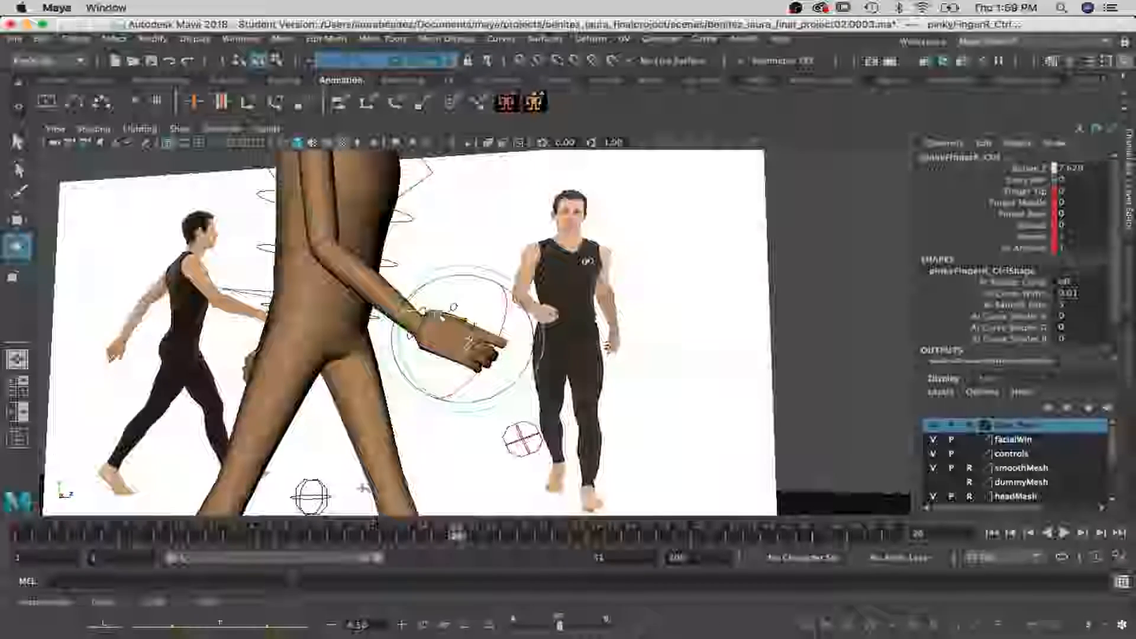
Select the right thumb control thumbFingerR_Ctrl and rotate it about 16 degrees around Z toward the palm
alt+drag(414, 331, 497, 372)
key(q)
click(456, 315)
key(e)
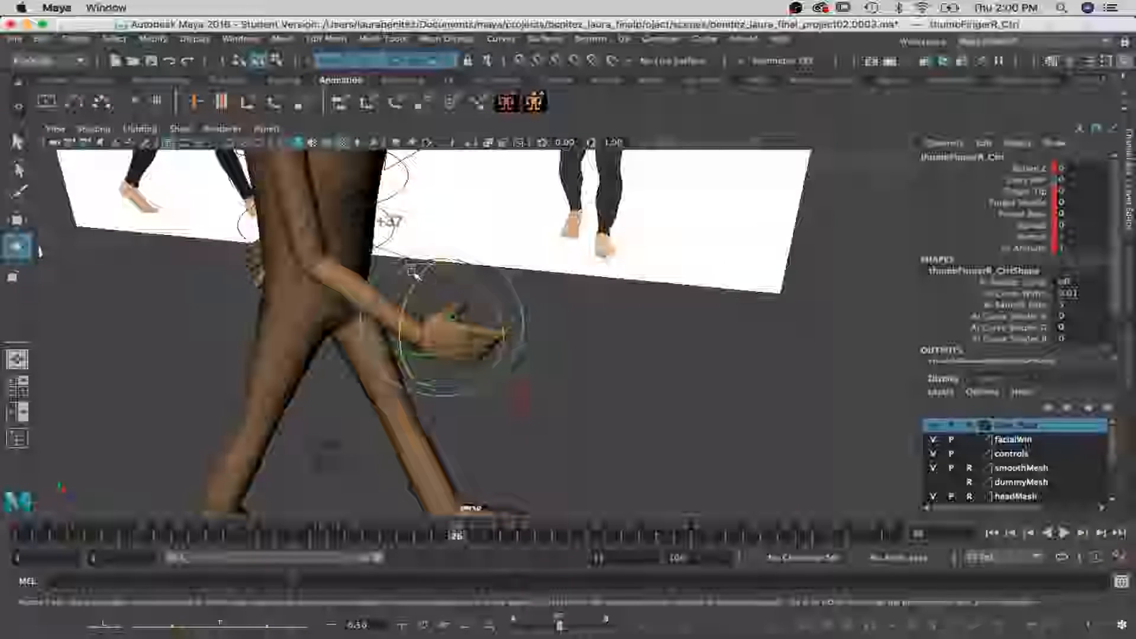
drag(419, 269, 444, 265)
alt+drag(525, 329, 569, 331)
key(q)
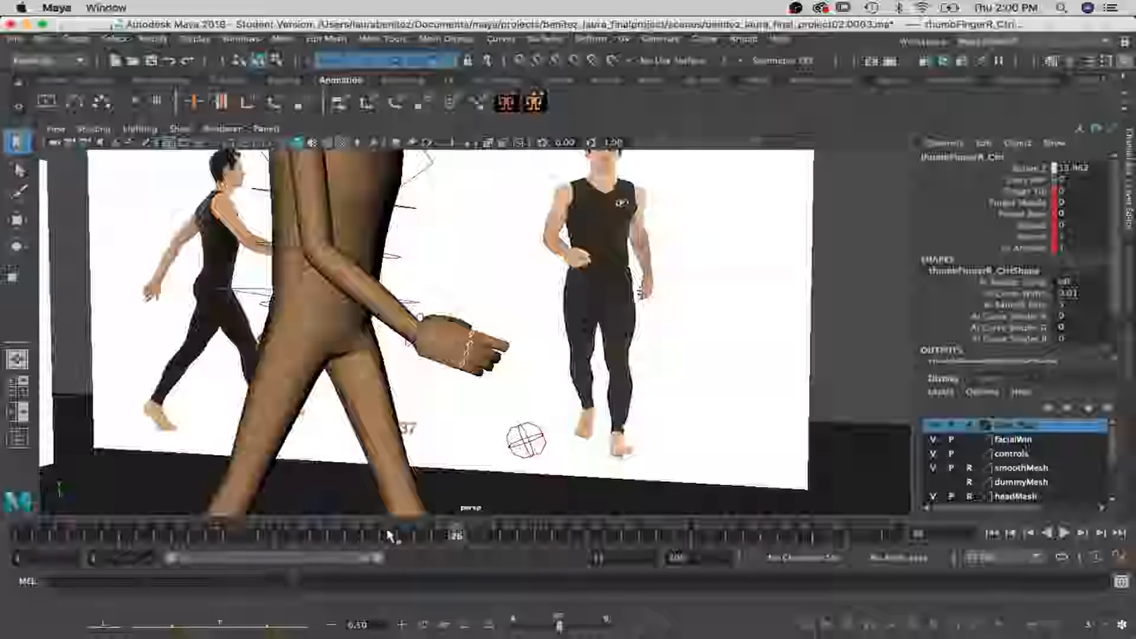
Compare the right hand pose at frames 23 and 26, and open the Graph Editor with the right finger curves framed
click(405, 534)
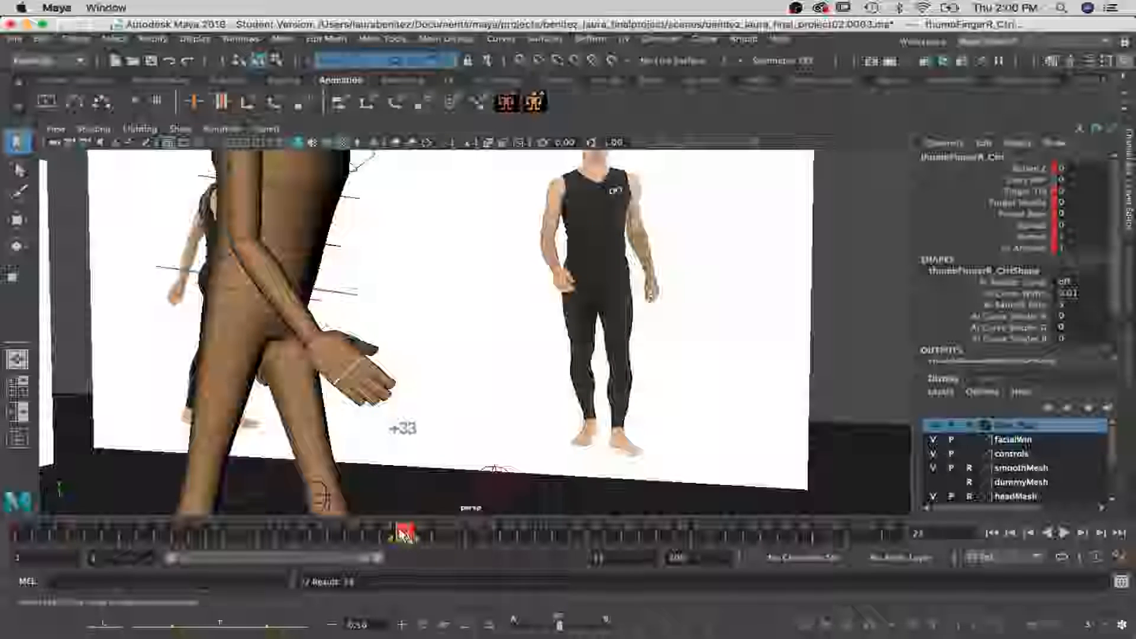
drag(448, 535, 456, 535)
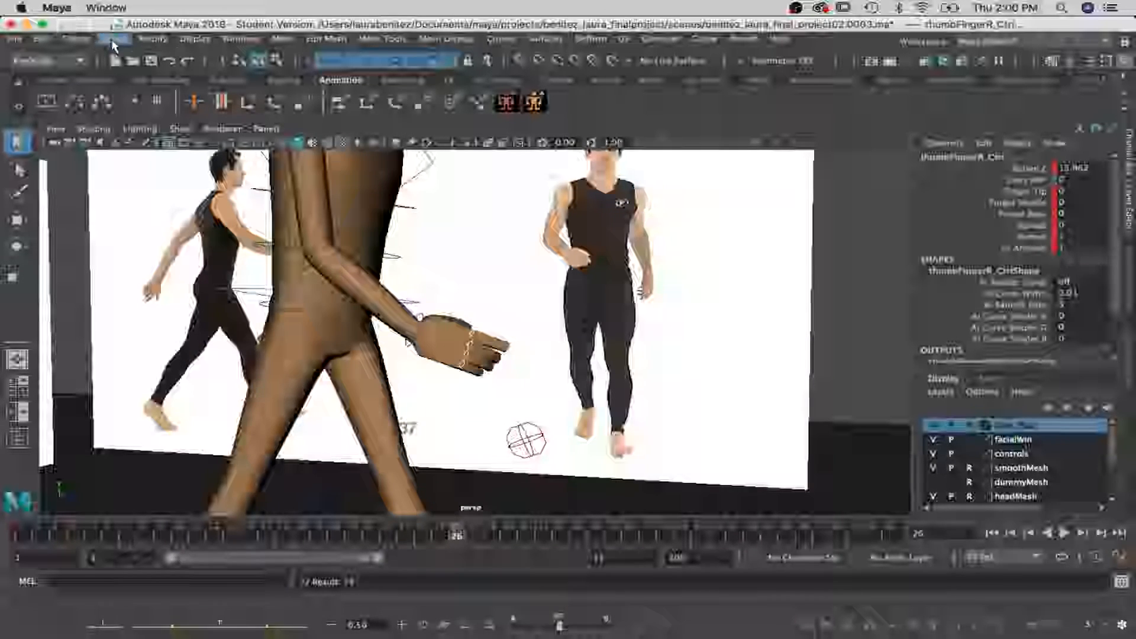
click(241, 39)
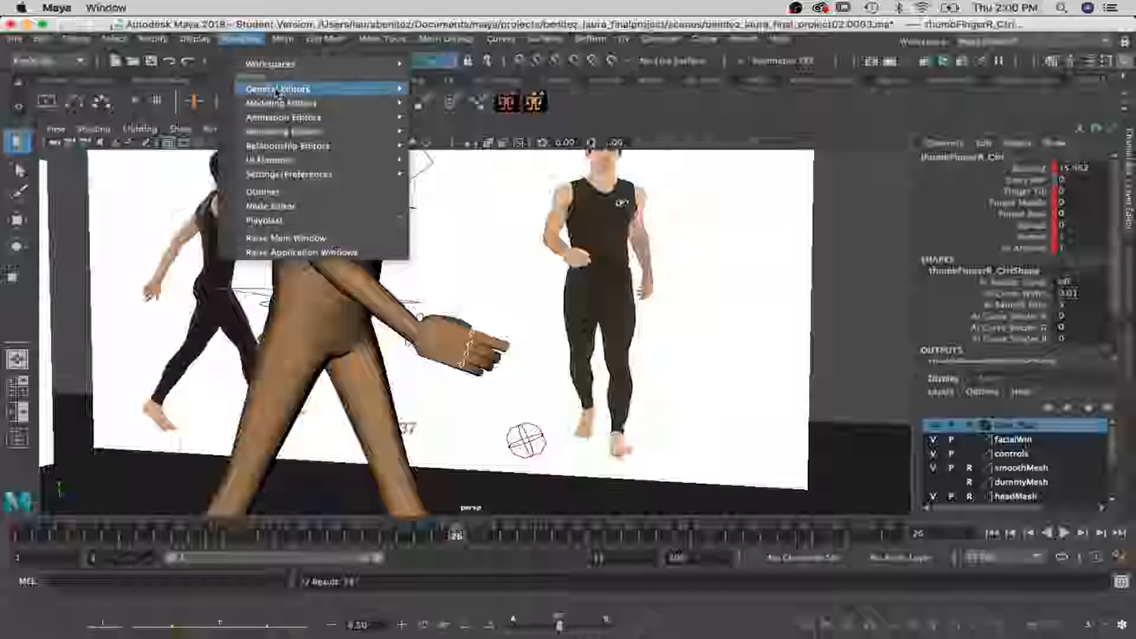
mouse_move(286, 109)
click(512, 127)
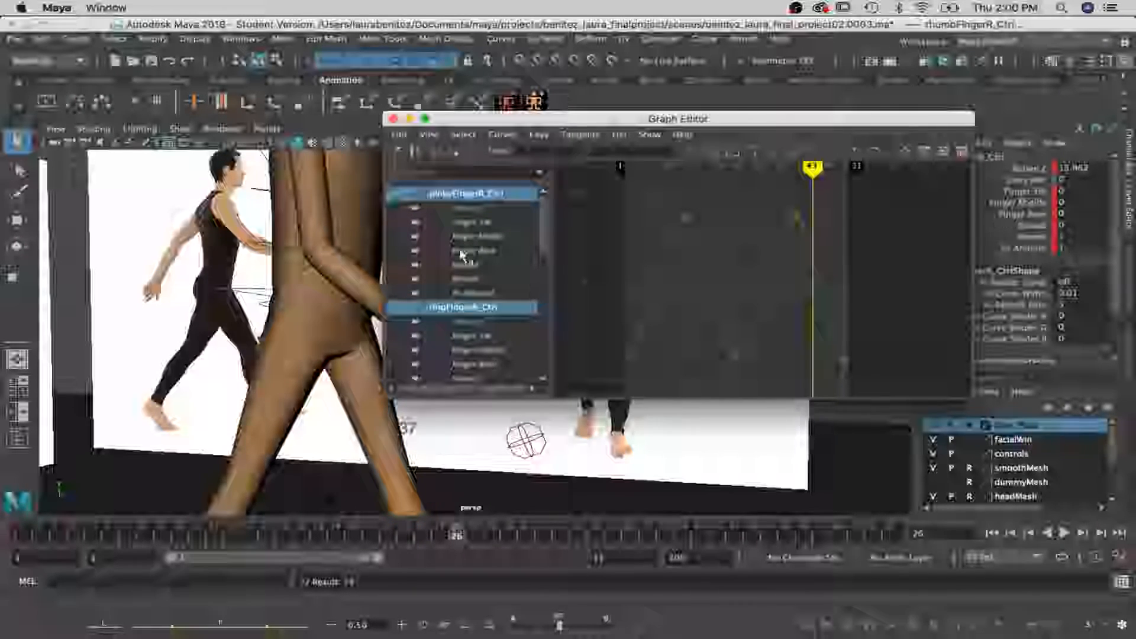
key(f)
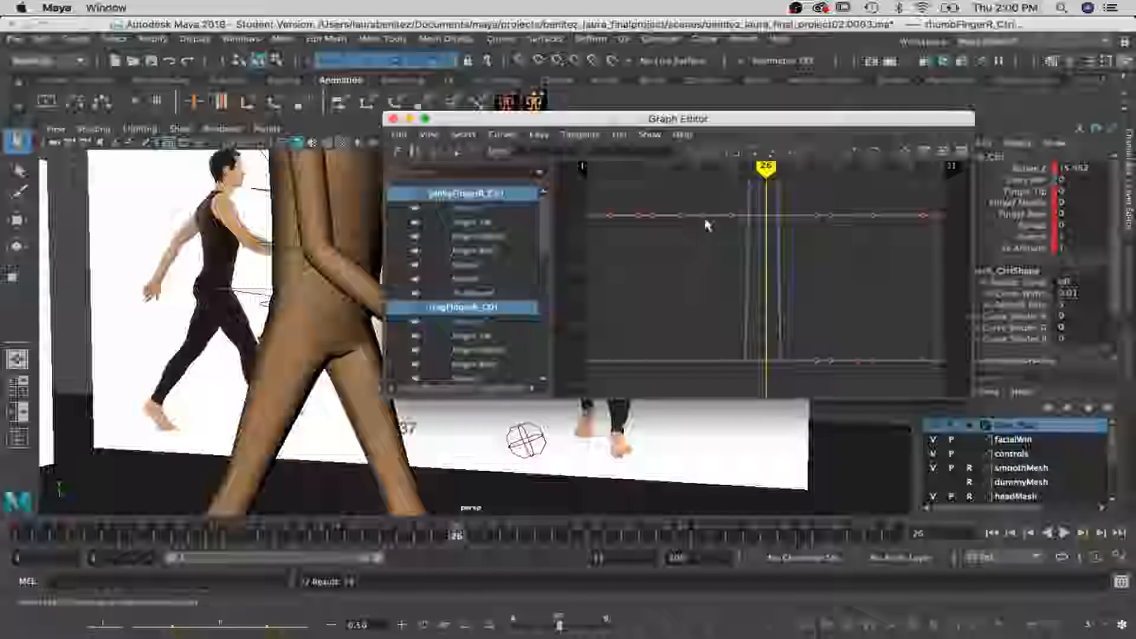
Delete the right finger controls' surplus keys before and after frame 26, keeping the finger curl at that frame
scroll(705, 272, down, 5)
scroll(704, 272, up, 3)
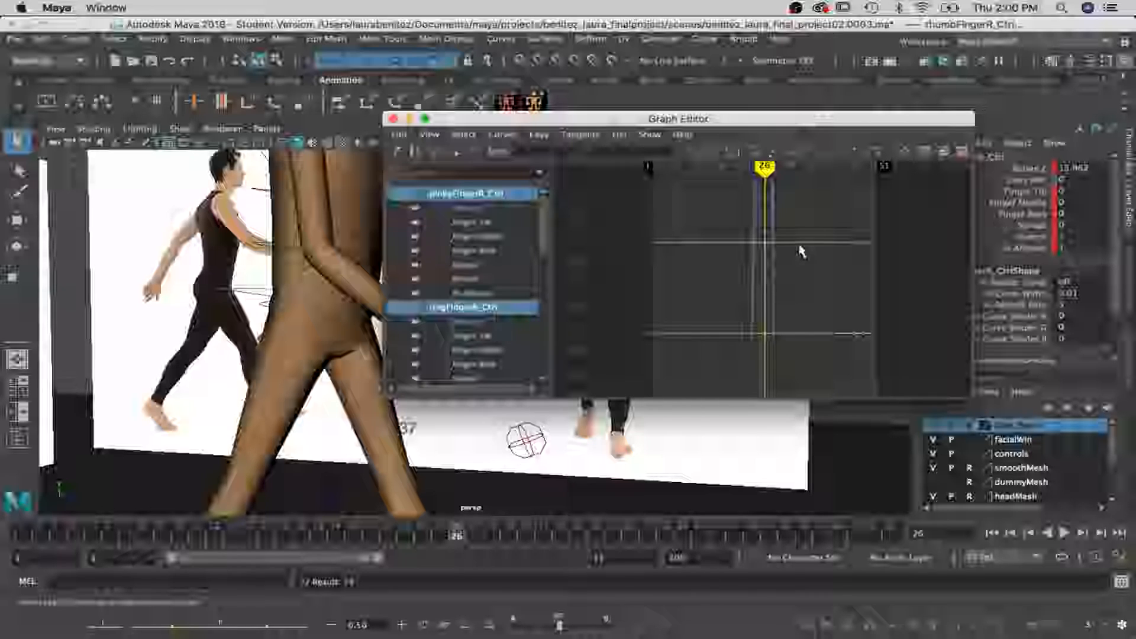
scroll(801, 252, down, 5)
drag(699, 206, 827, 324)
key(f)
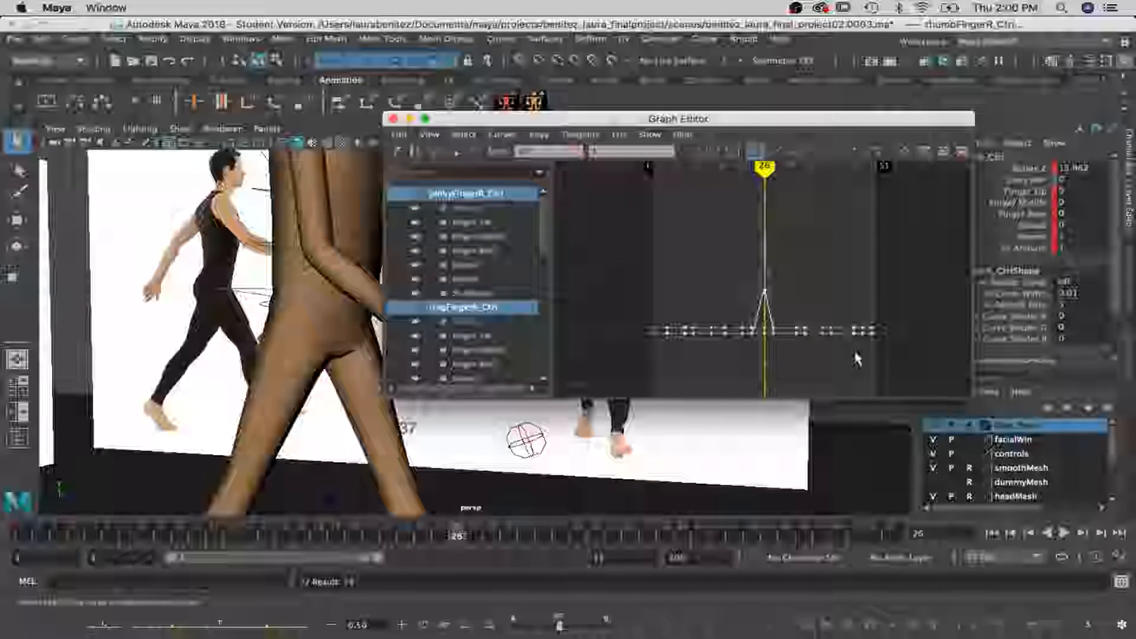
drag(755, 335, 594, 322)
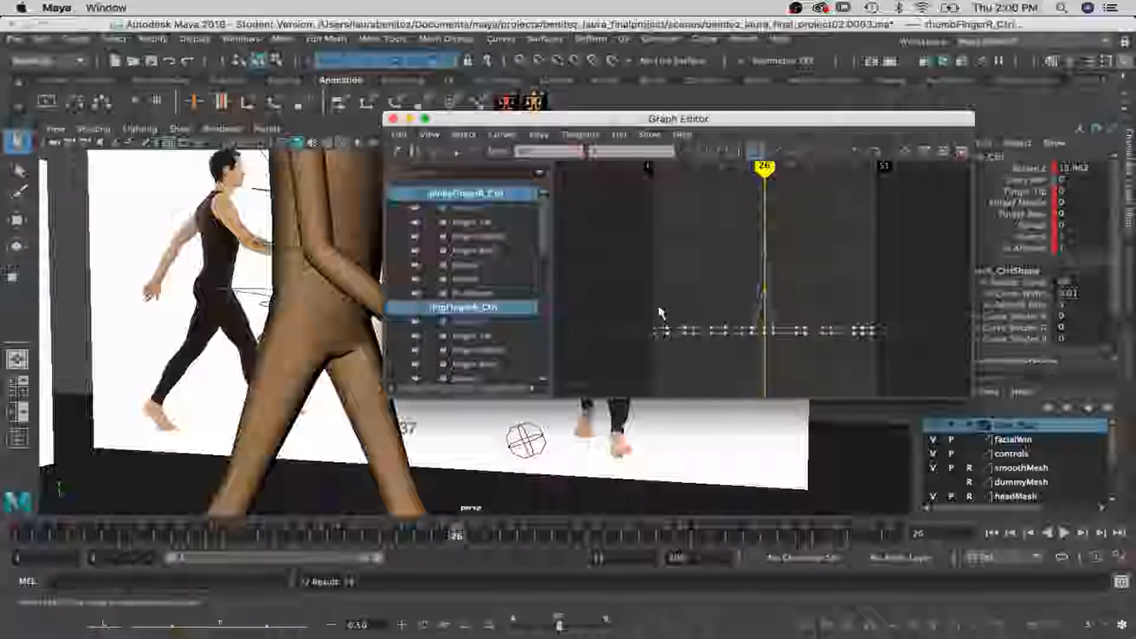
key(Delete)
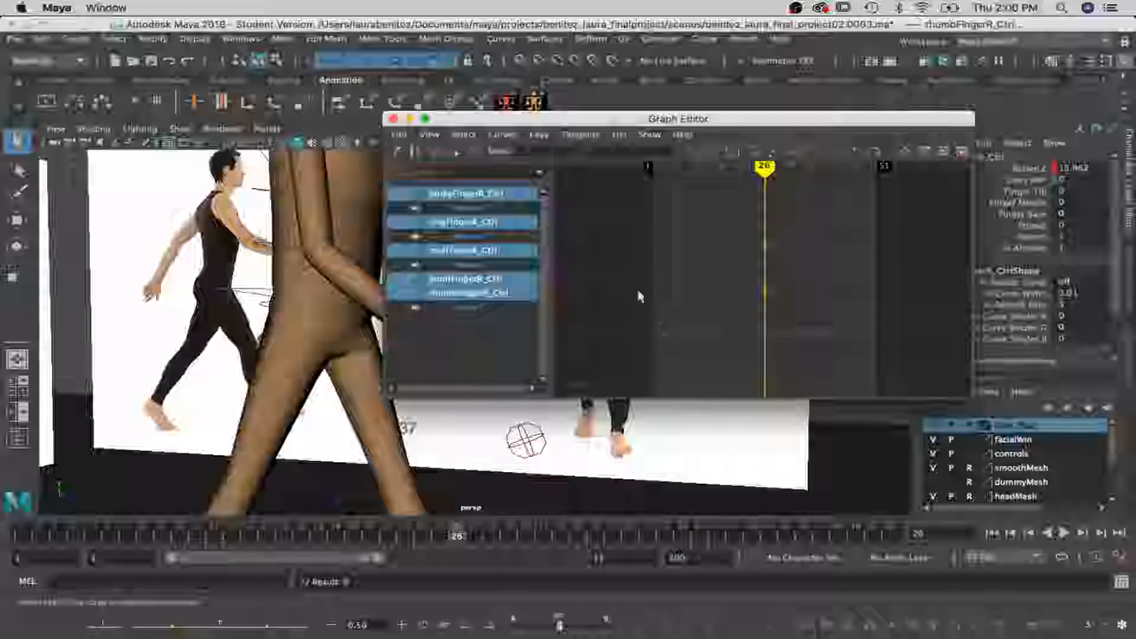
Put the Graph Editor away and play the walk to check the right hand, stopping at frame 21
click(409, 118)
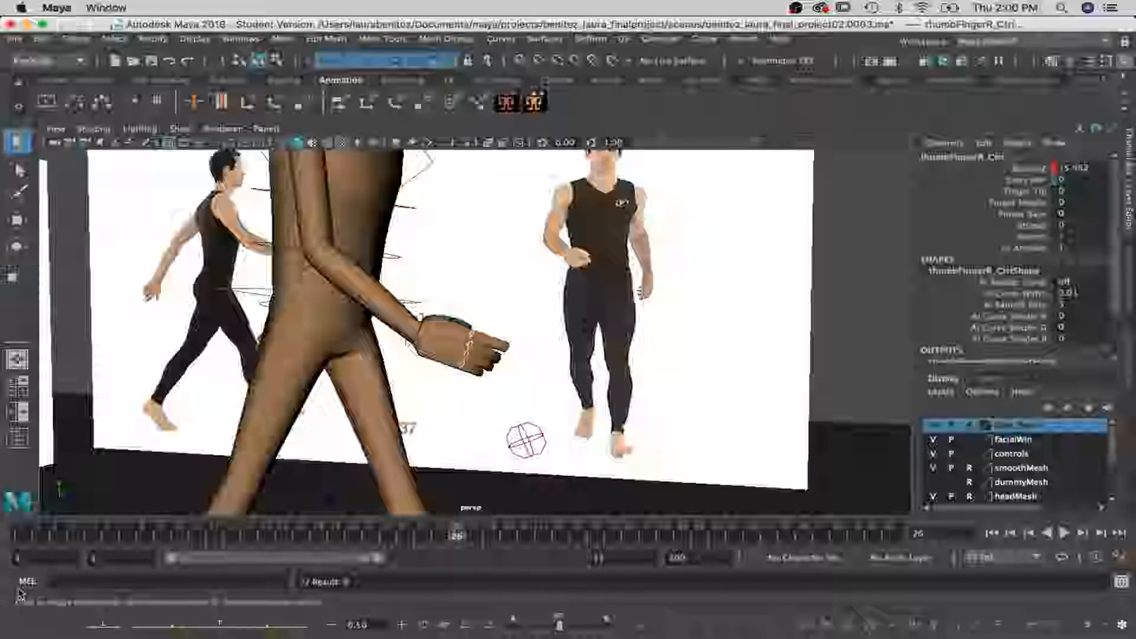
key(alt+v)
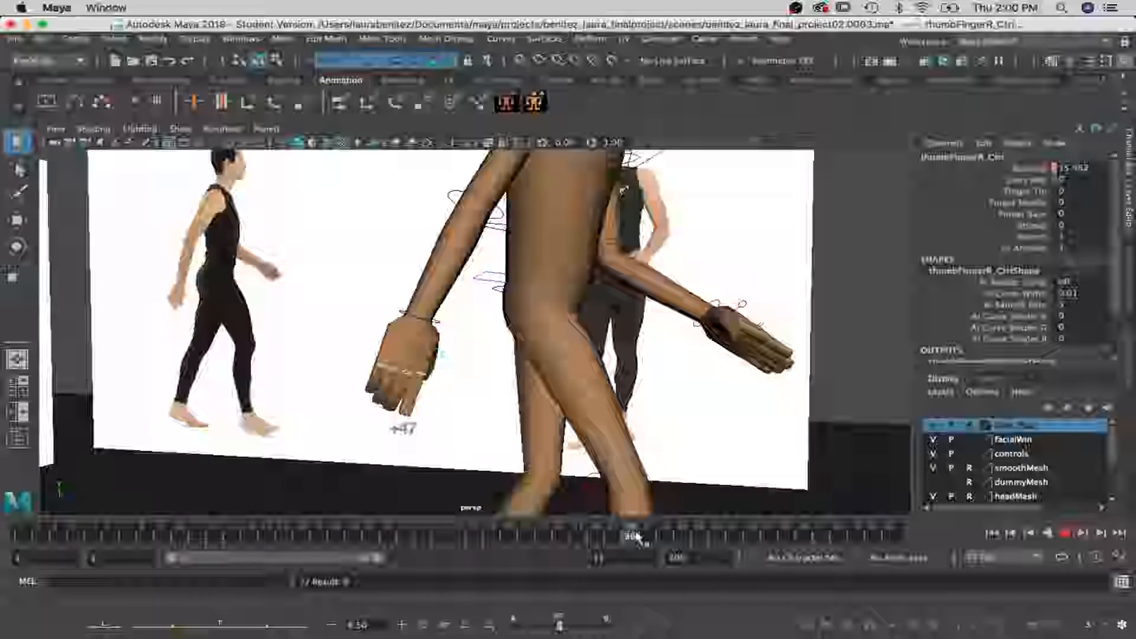
drag(558, 536, 369, 525)
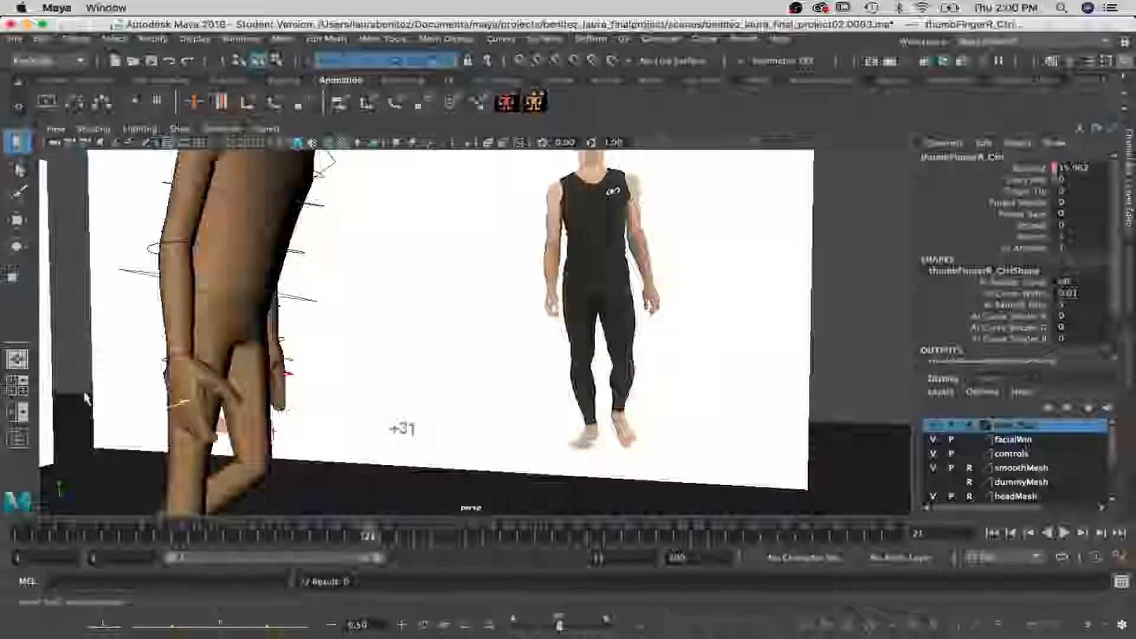
Try to curl the left hand's fingers at frame 21 by selecting their controls together and rotating them
alt+drag(189, 416, 447, 375)
shift+click(346, 358)
shift+click(356, 358)
shift+click(364, 358)
shift+click(376, 358)
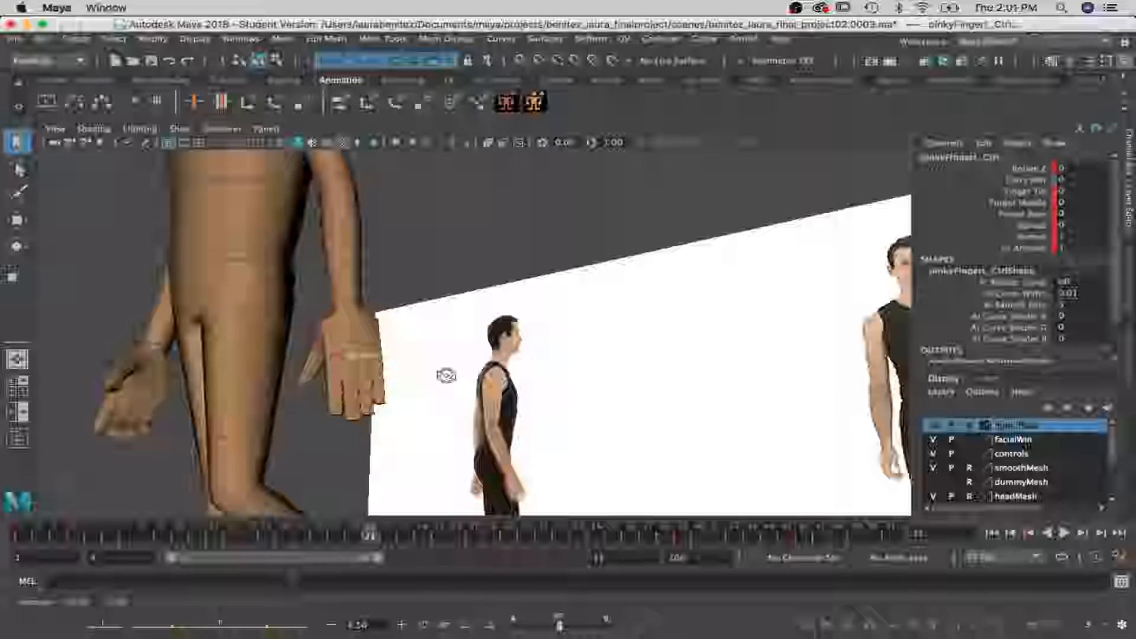
key(e)
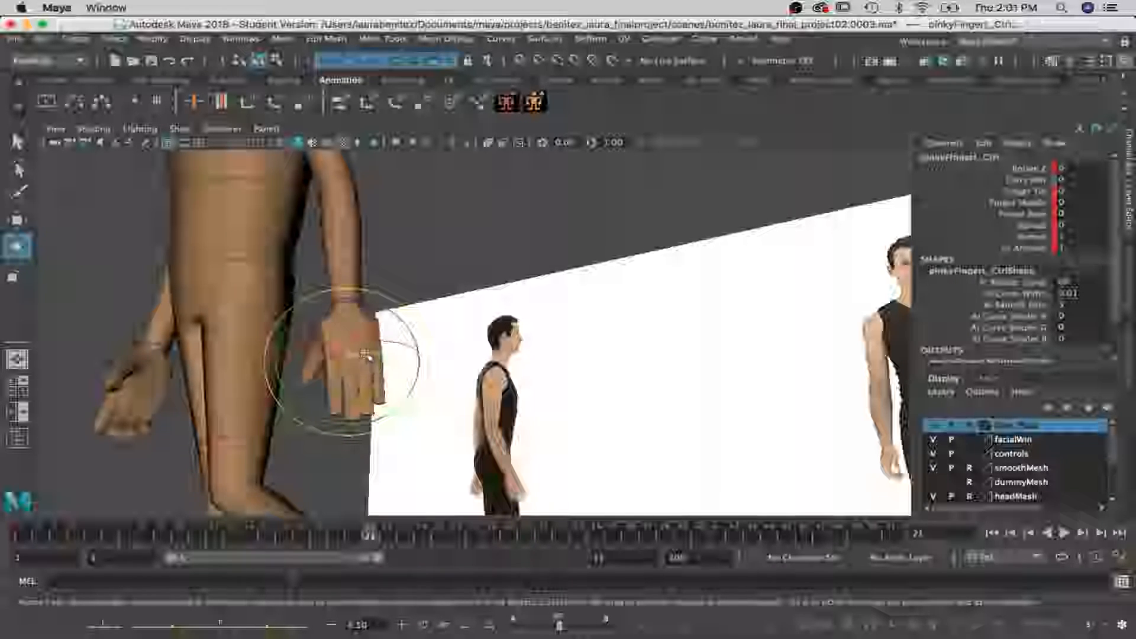
drag(367, 354, 459, 382)
key(q)
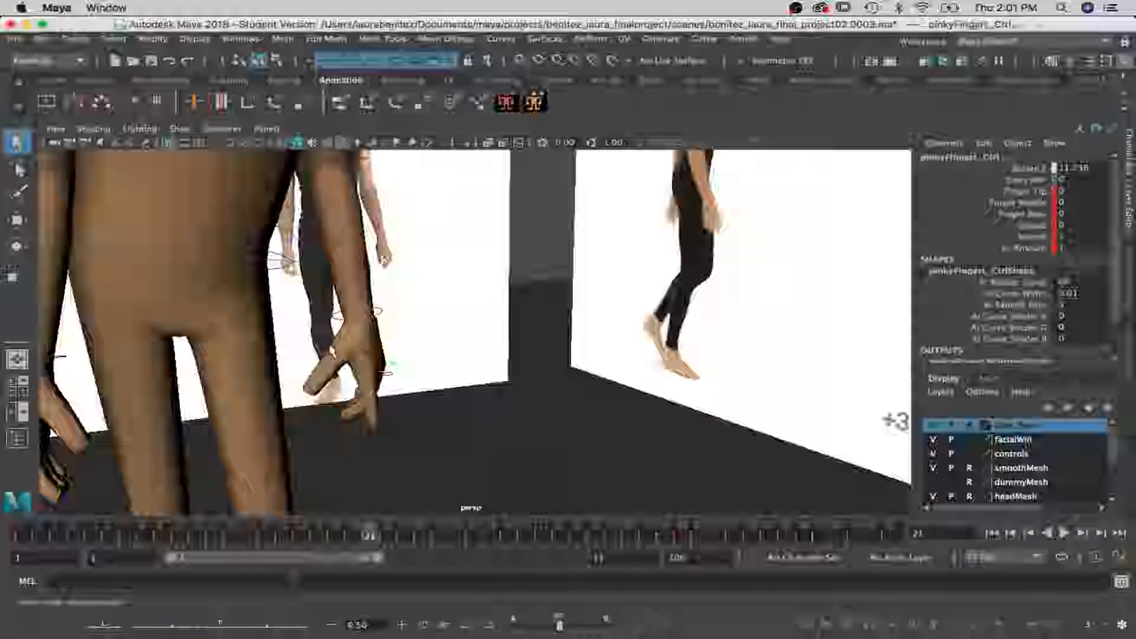
Try to rotate the left thumb control thumbFingerL_Ctrl toward the palm at frame 21, inspecting the hand from several angles
click(345, 347)
key(e)
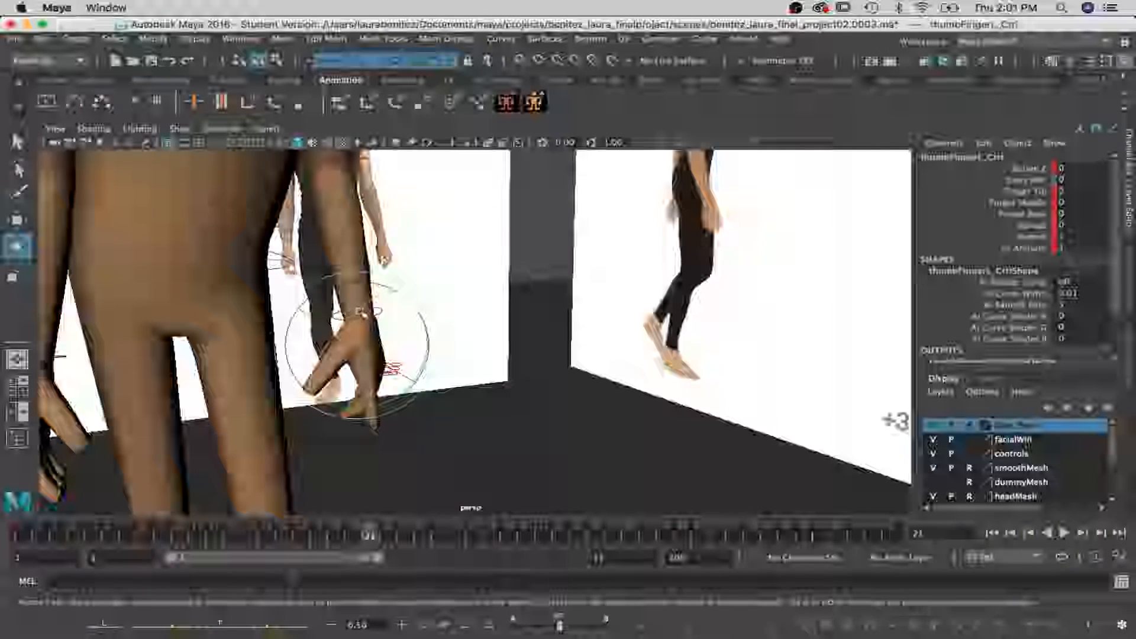
alt+drag(496, 348, 467, 341)
scroll(358, 335, down, 10)
scroll(358, 335, up, 6)
key(q)
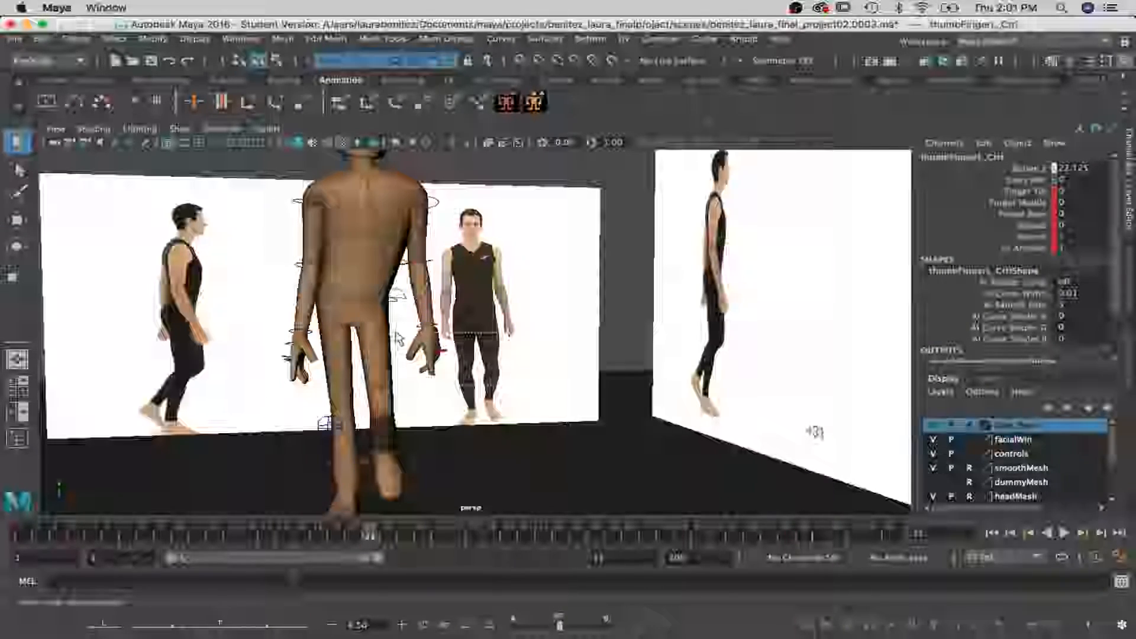
alt+drag(563, 357, 500, 340)
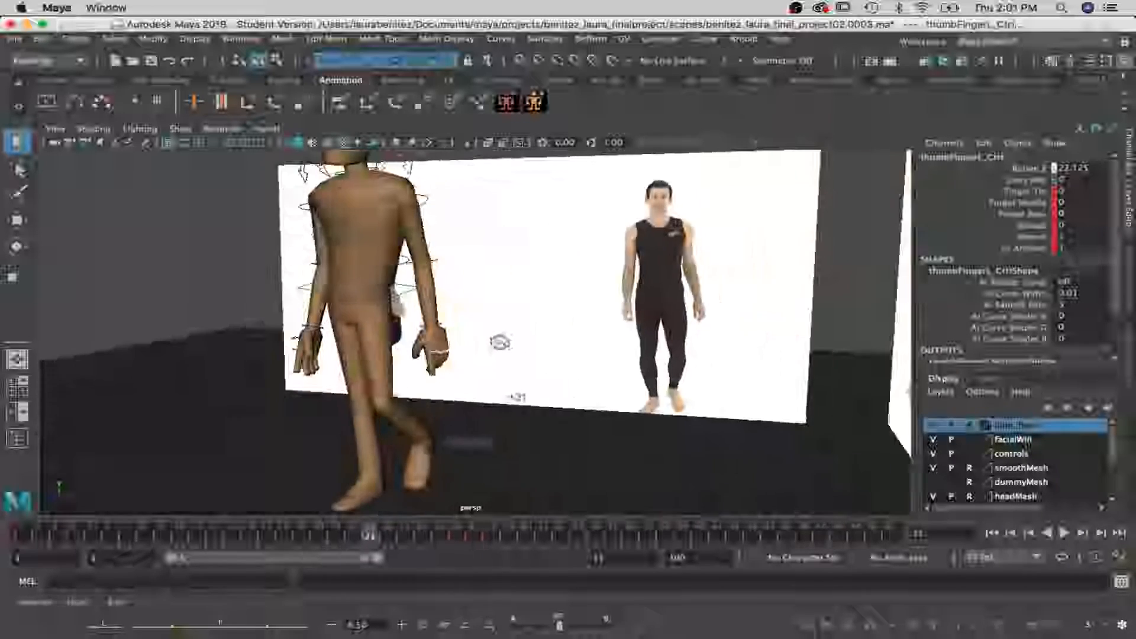
scroll(431, 323, up, 5)
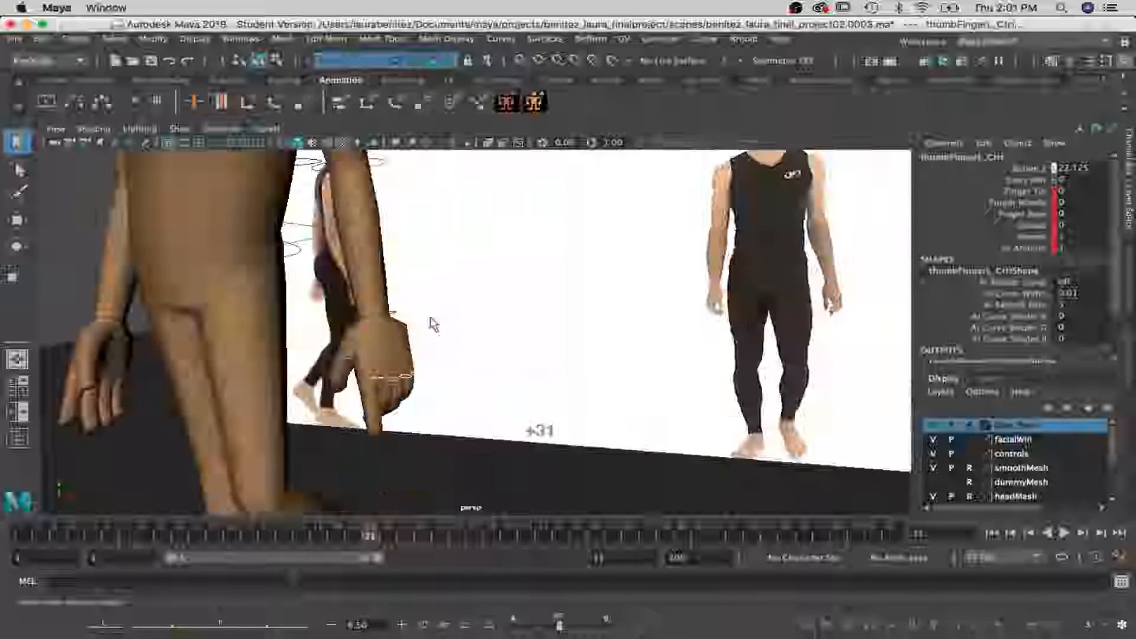
Open the Graph Editor for the left finger controls, move it clear of the hand and go to frame 26
click(242, 39)
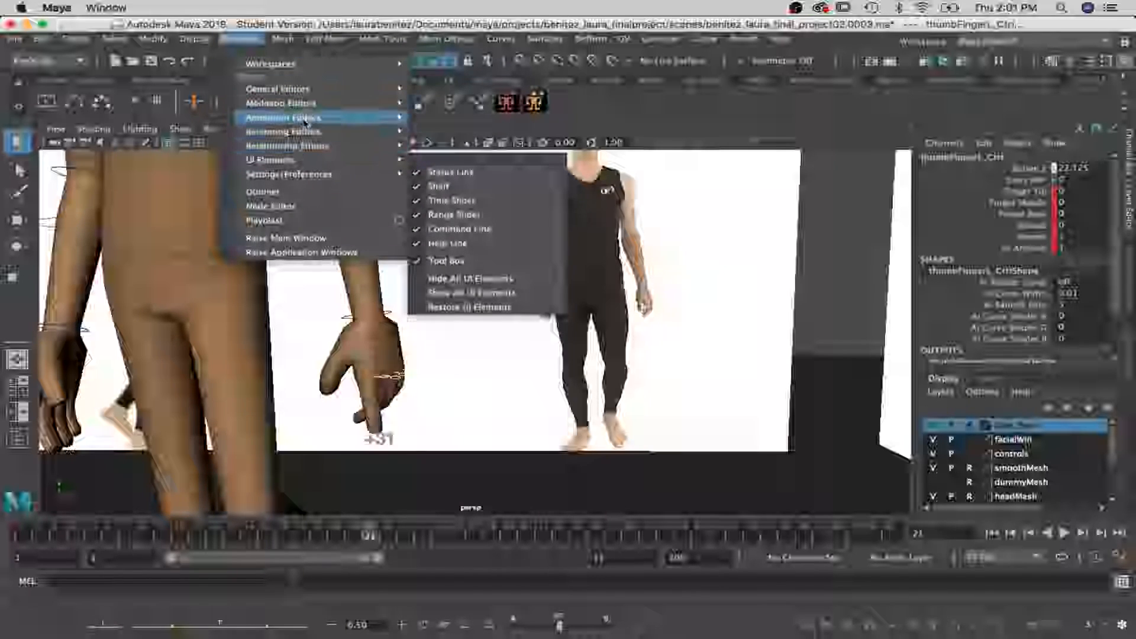
mouse_move(320, 120)
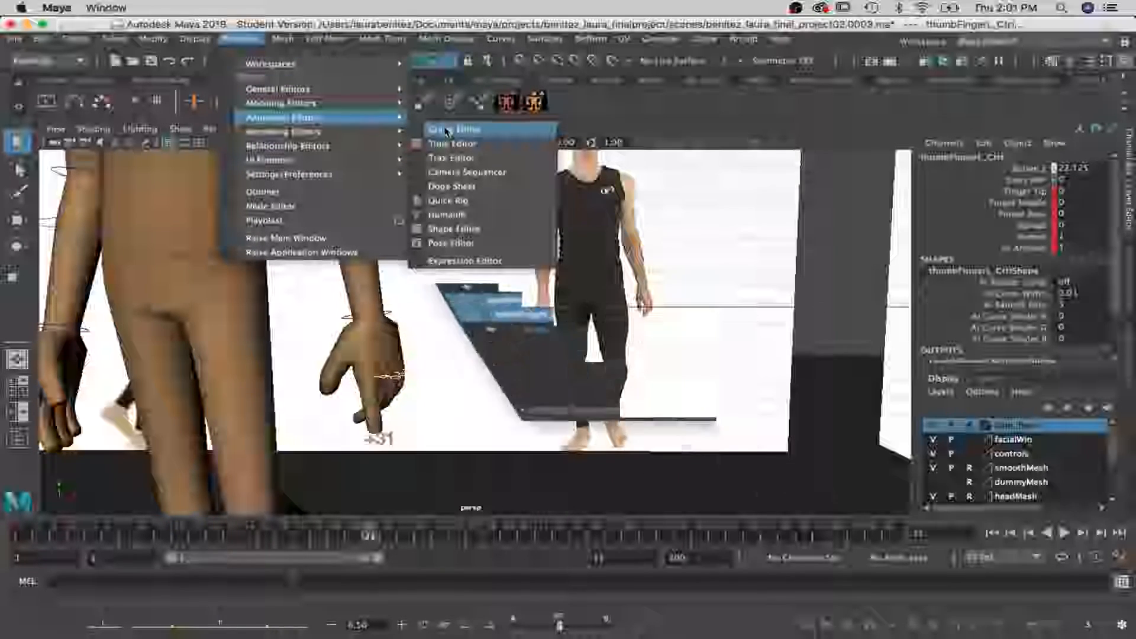
click(445, 129)
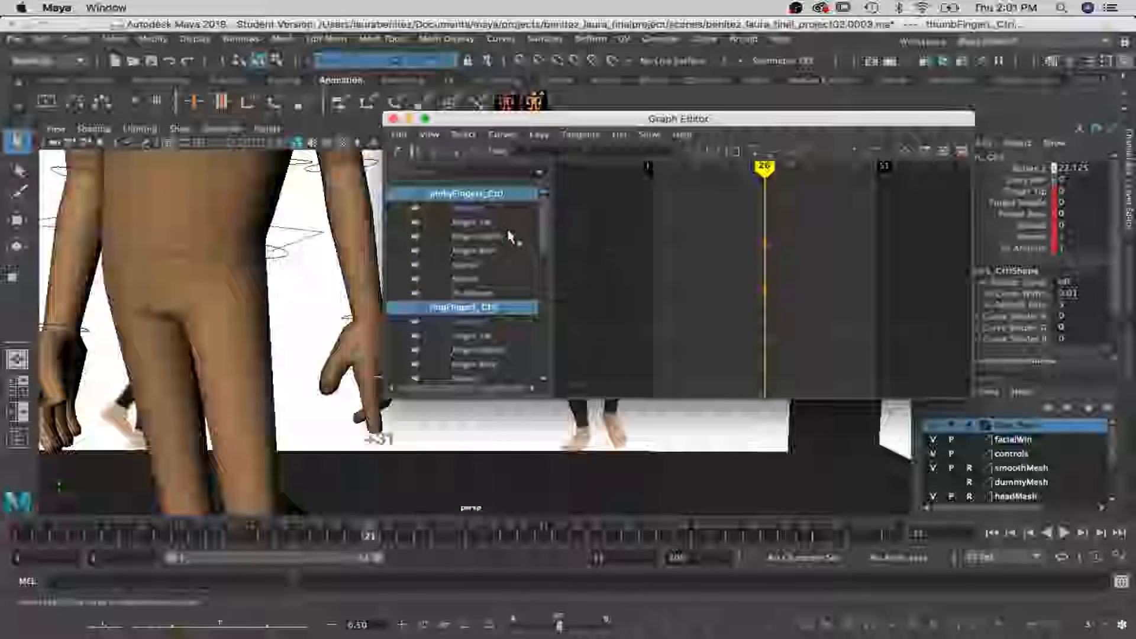
key(f)
scroll(751, 262, down, 10)
scroll(751, 262, up, 5)
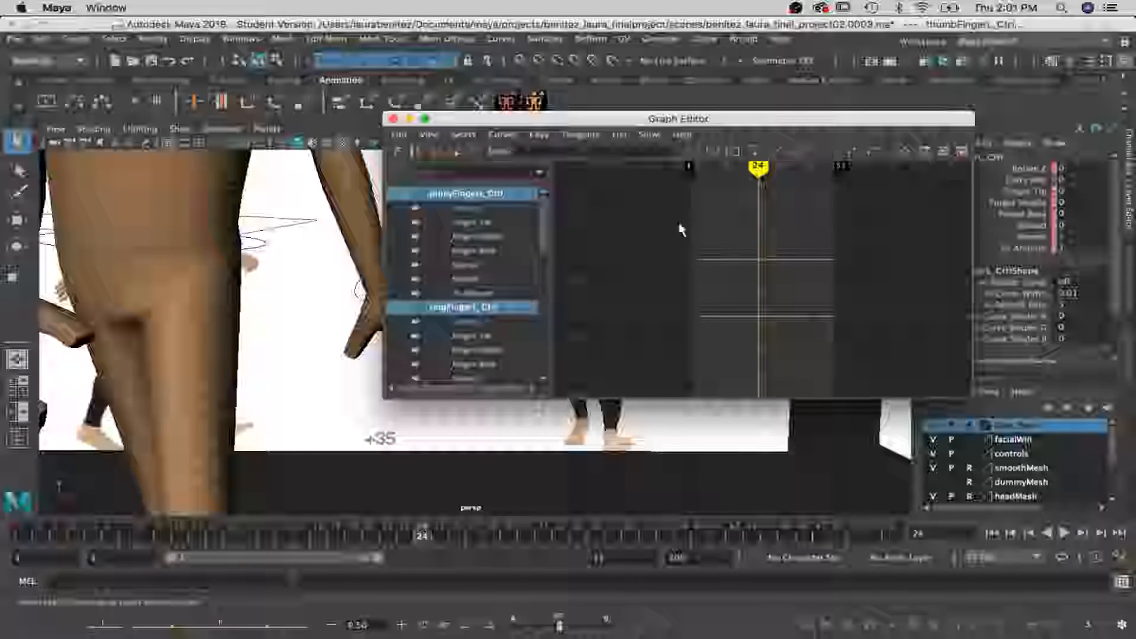
drag(519, 119, 703, 128)
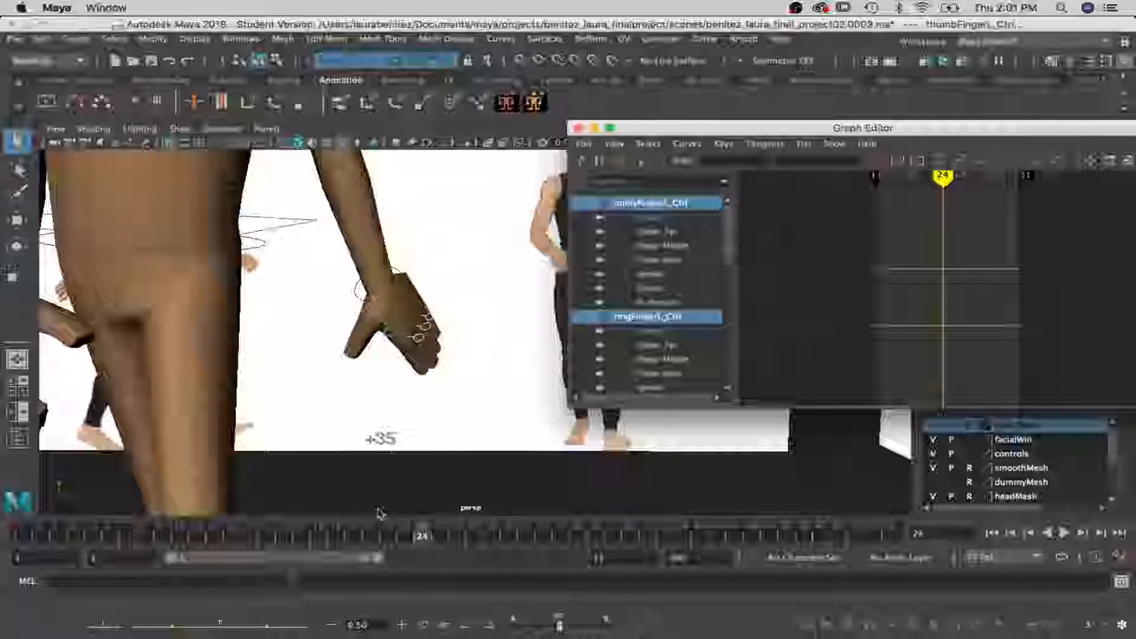
mouse_move(421, 537)
mouse_down()
mouse_move(402, 537)
mouse_move(473, 544)
mouse_move(458, 538)
mouse_up()
alt+drag(458, 411, 327, 392)
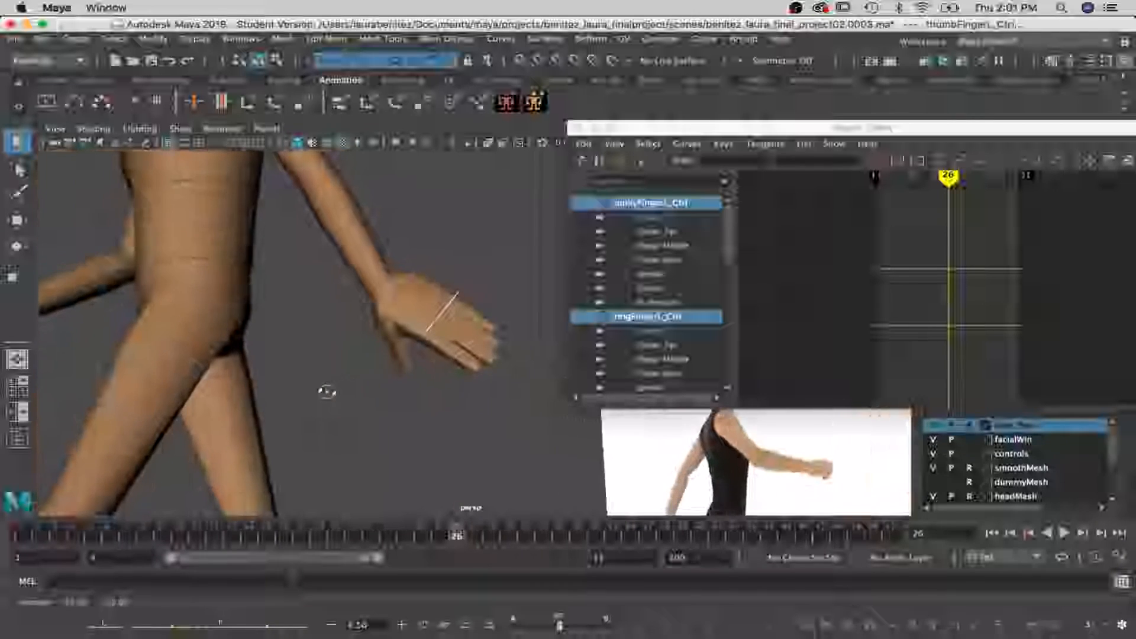
Rotate the left finger controls at frame 26 to curl the fingers, and rotate the left thumb control toward the palm
click(443, 314)
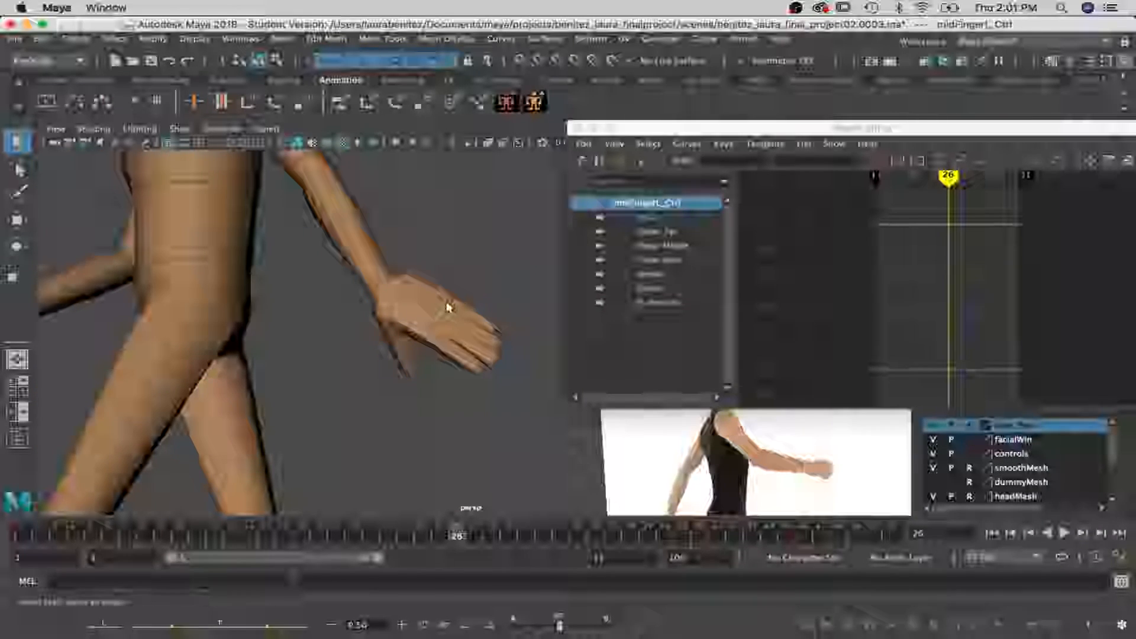
shift+click(450, 306)
shift+click(456, 297)
alt+drag(464, 317, 505, 330)
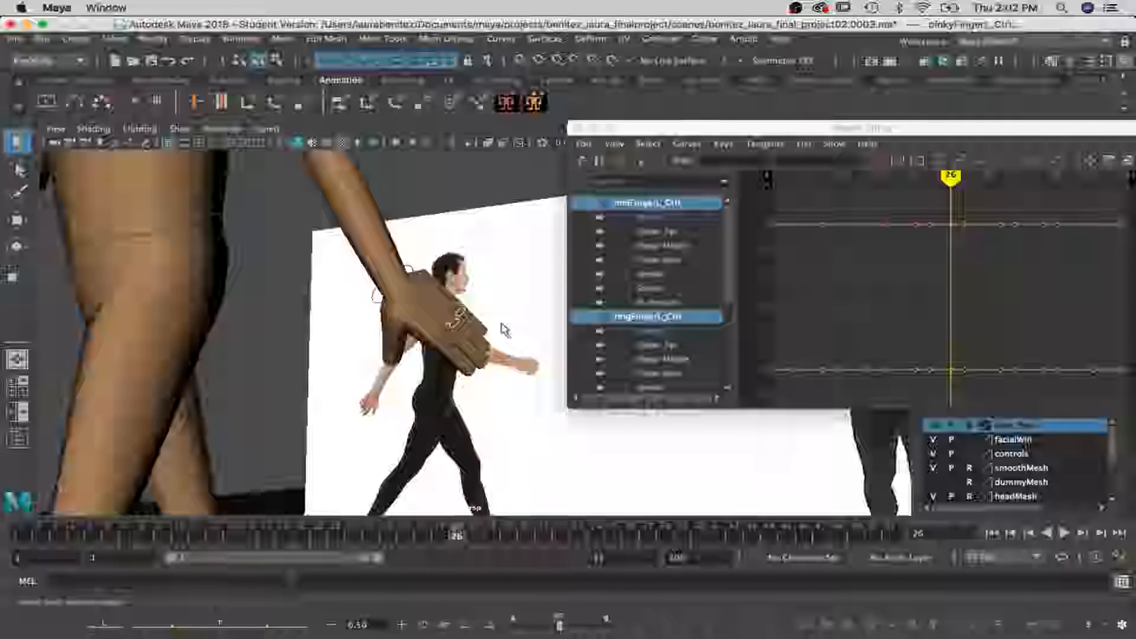
key(e)
drag(443, 293, 453, 298)
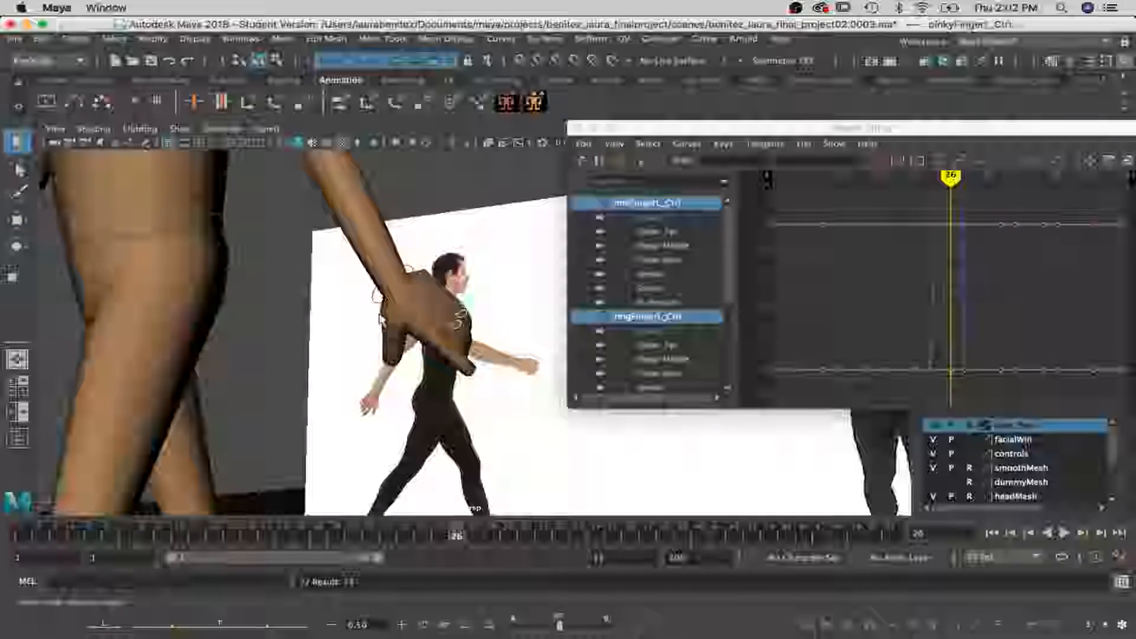
click(436, 318)
drag(450, 306, 451, 308)
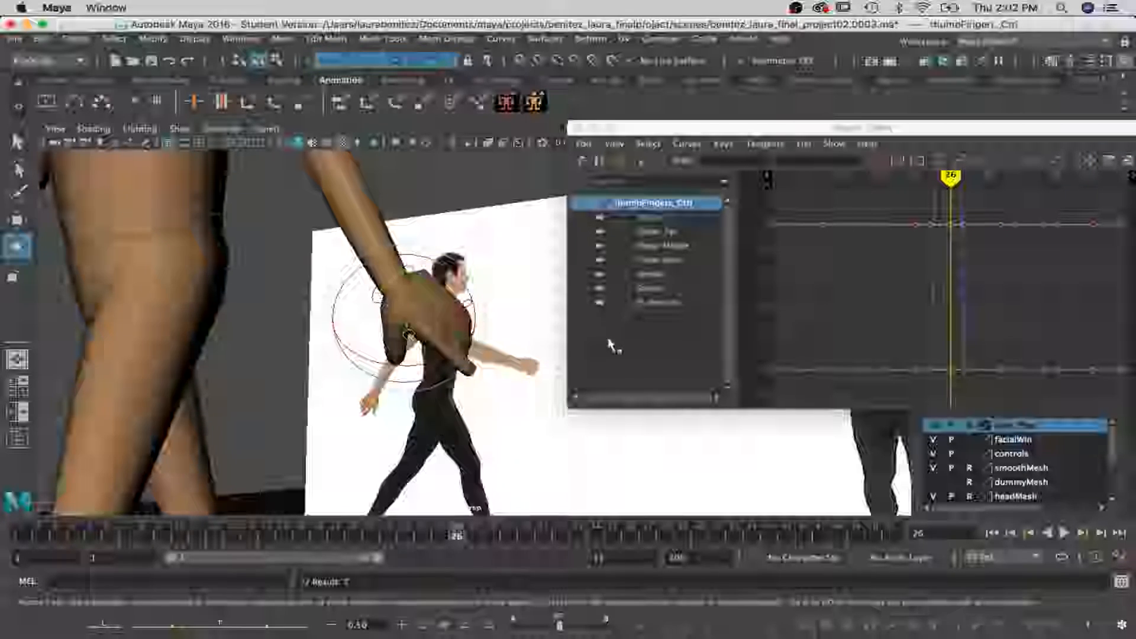
Select the left finger controls together, delete their rotation keys away from frame 26, and close the Graph Editor
key(q)
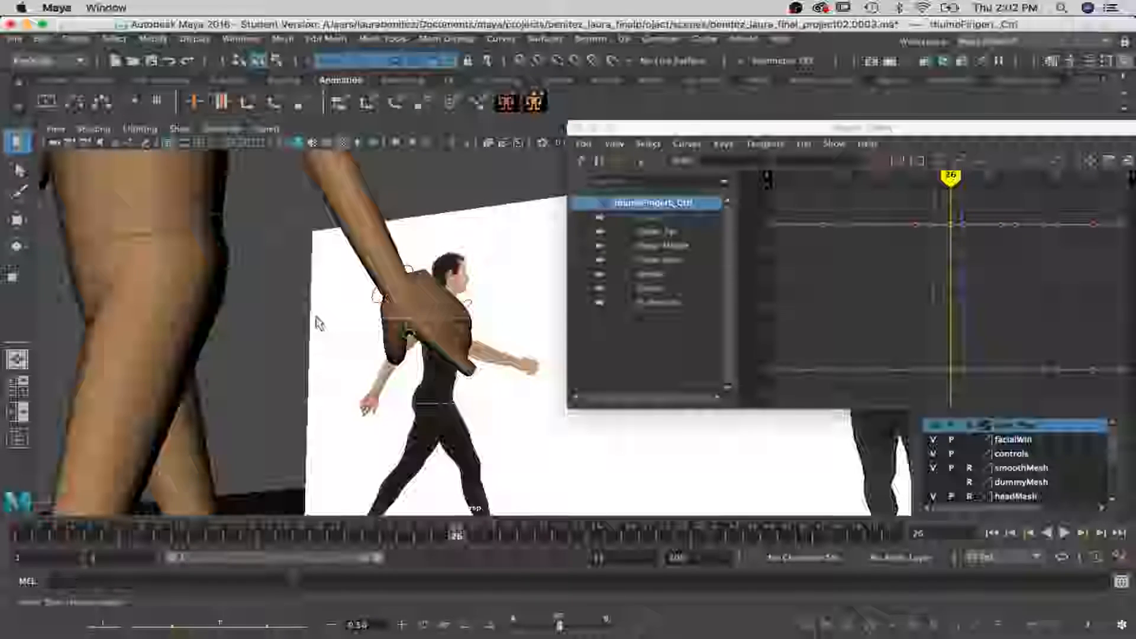
drag(317, 318, 315, 317)
shift+click(468, 306)
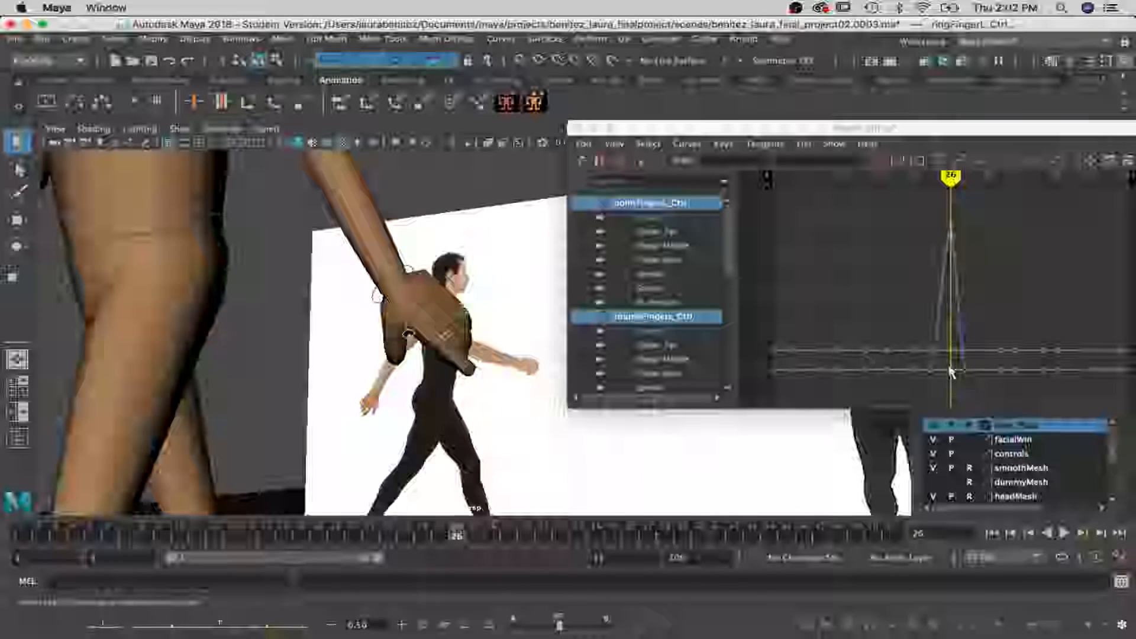
drag(343, 319, 347, 318)
shift+click(467, 307)
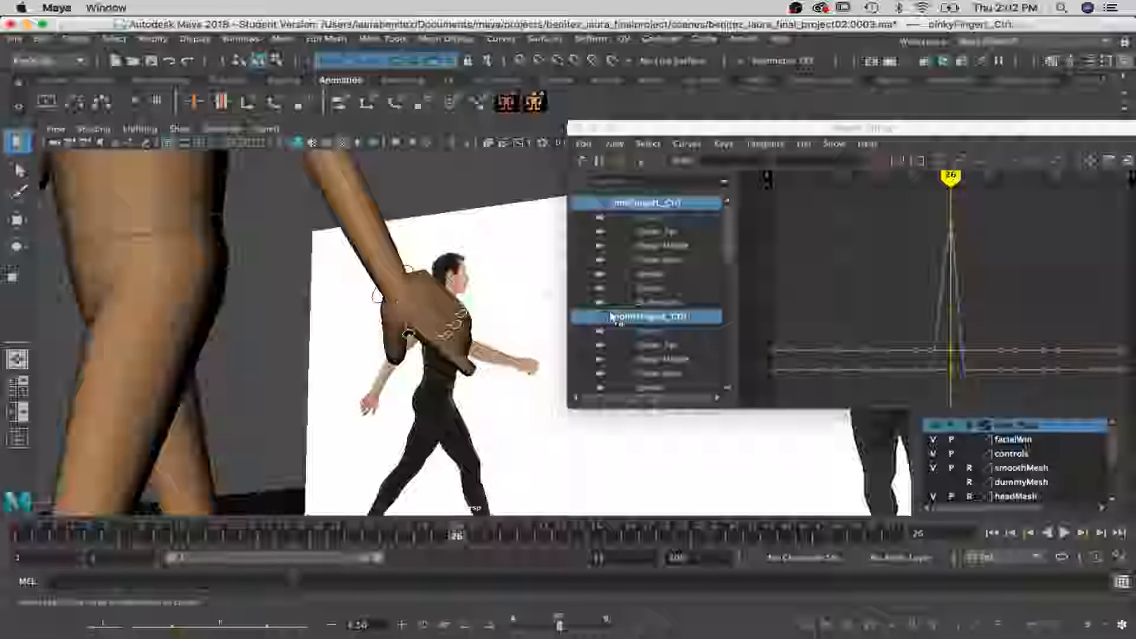
scroll(1031, 383, down, 5)
drag(1058, 373, 799, 305)
key(Delete)
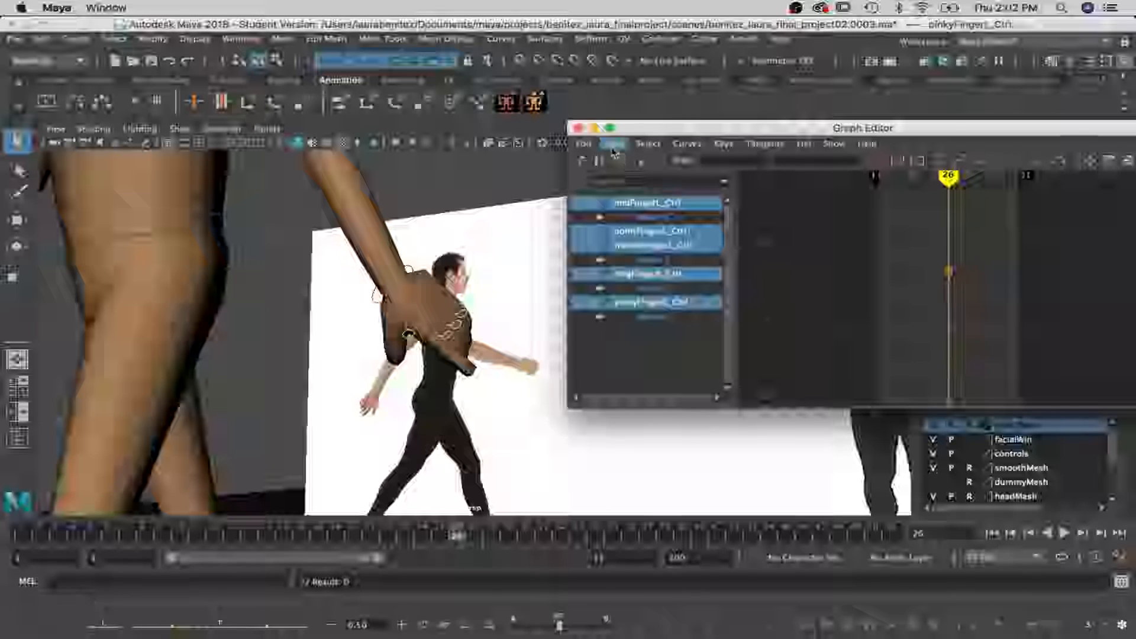
click(577, 129)
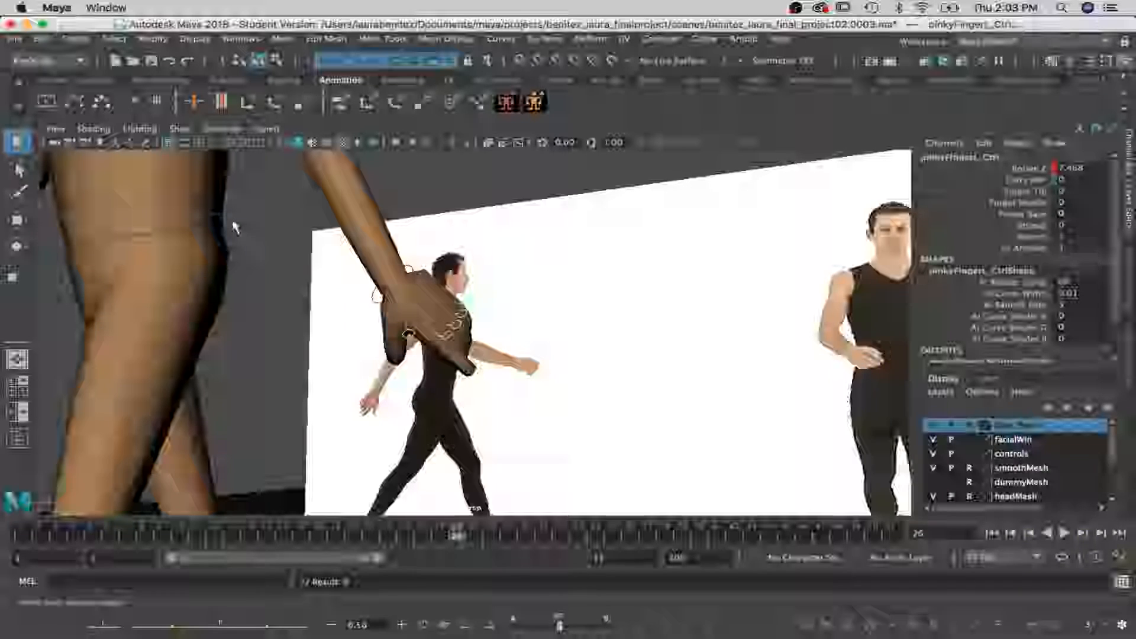
Play back and scrub the walk from front and side views to examine the hand poses and arm swing
scroll(363, 336, down, 10)
alt+drag(363, 337, 622, 340)
scroll(426, 317, up, 5)
scroll(426, 317, down, 4)
alt+drag(426, 317, 358, 314)
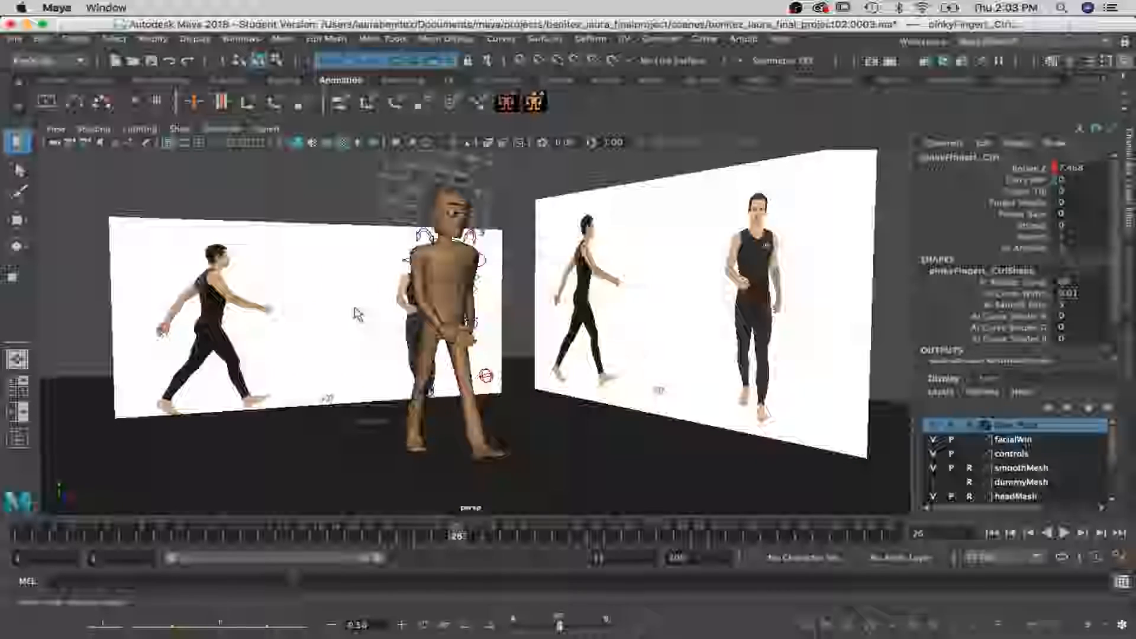
click(19, 538)
key(alt+v)
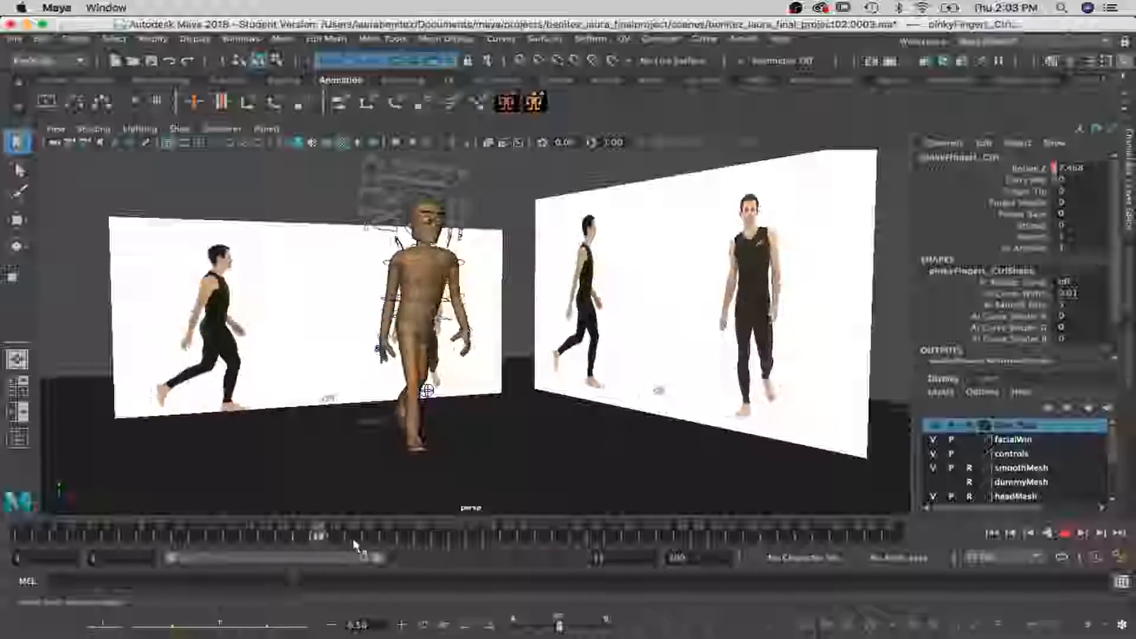
alt+drag(543, 412, 740, 414)
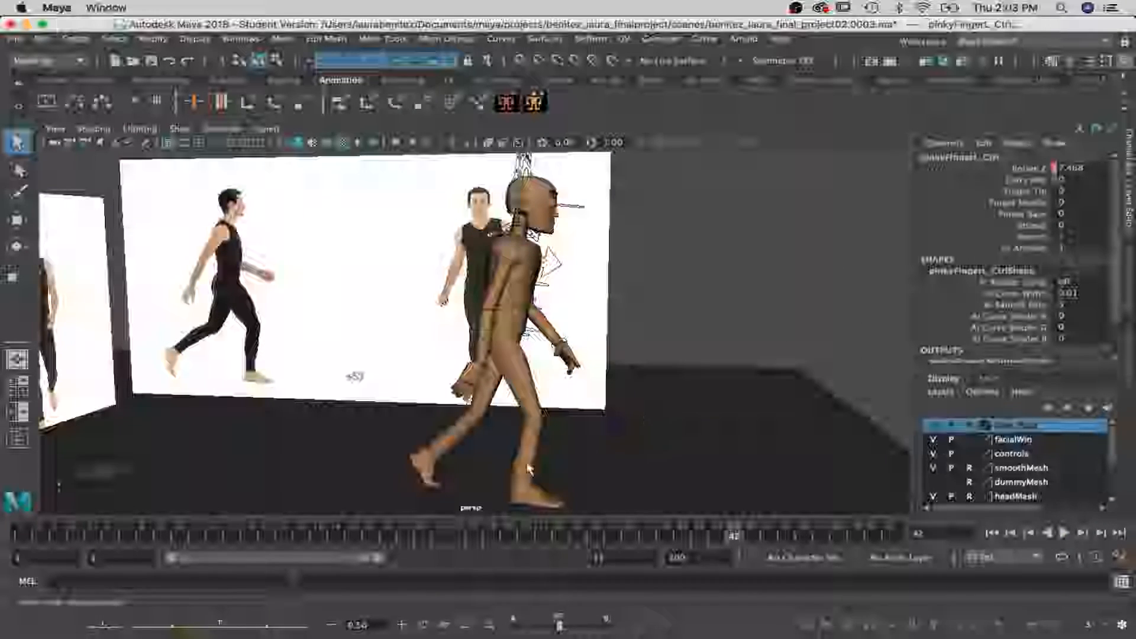
click(101, 536)
key(alt+v)
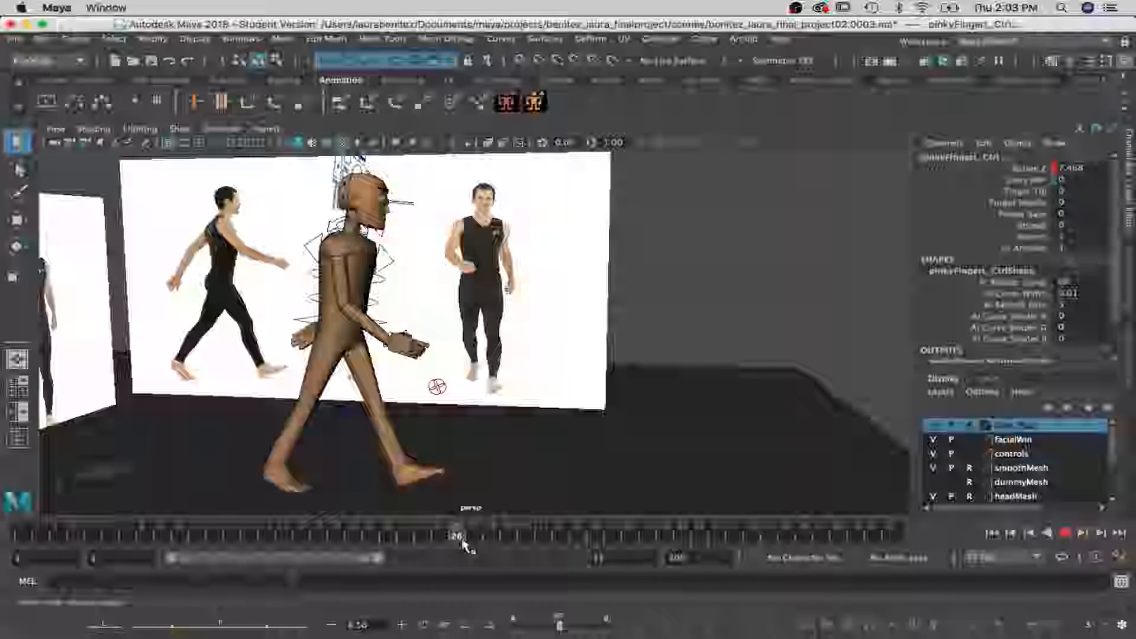
drag(465, 546, 872, 538)
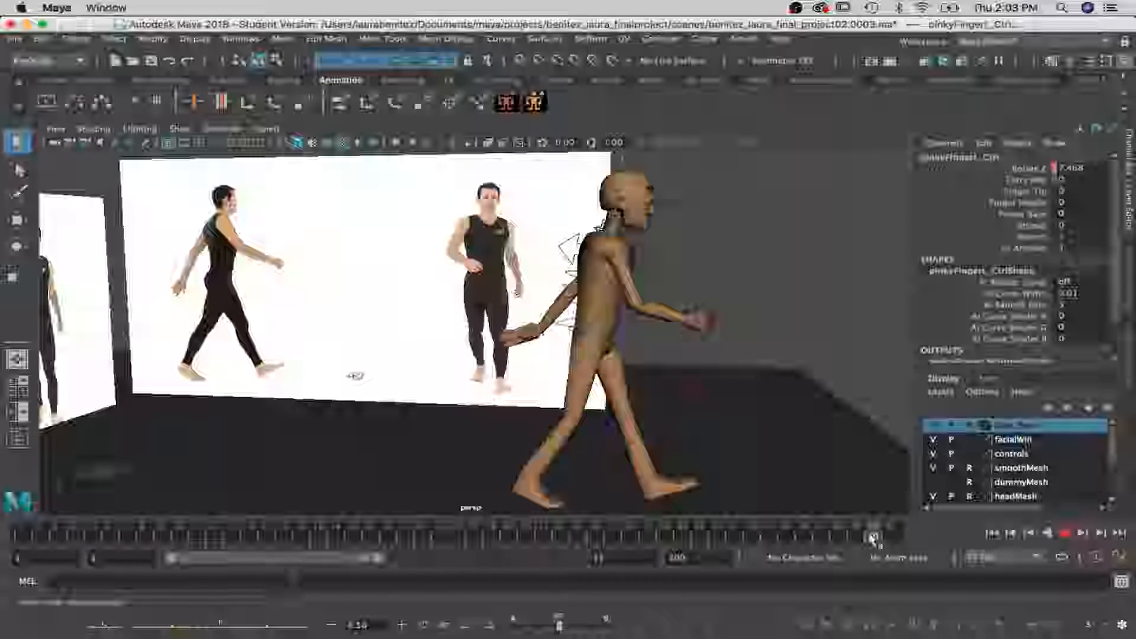
drag(872, 537, 889, 541)
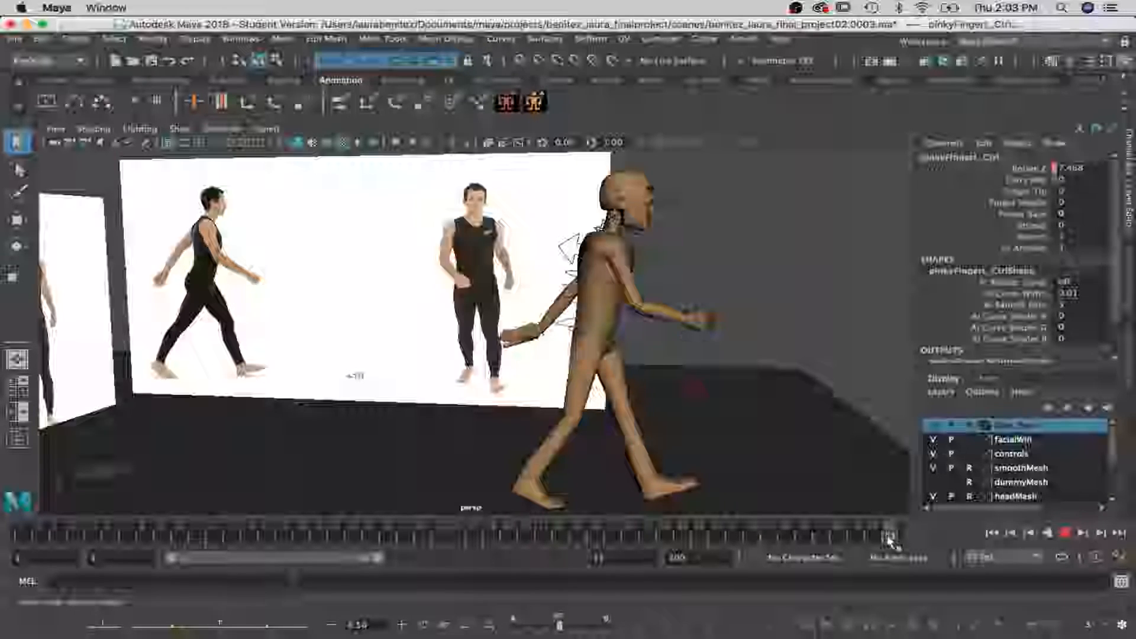
drag(807, 539, 457, 538)
Select the right shoulder control shoulderFKR_Ctrl at frame 26 and isolate its Rotate Z curve in the Graph Editor
alt+drag(437, 387, 311, 389)
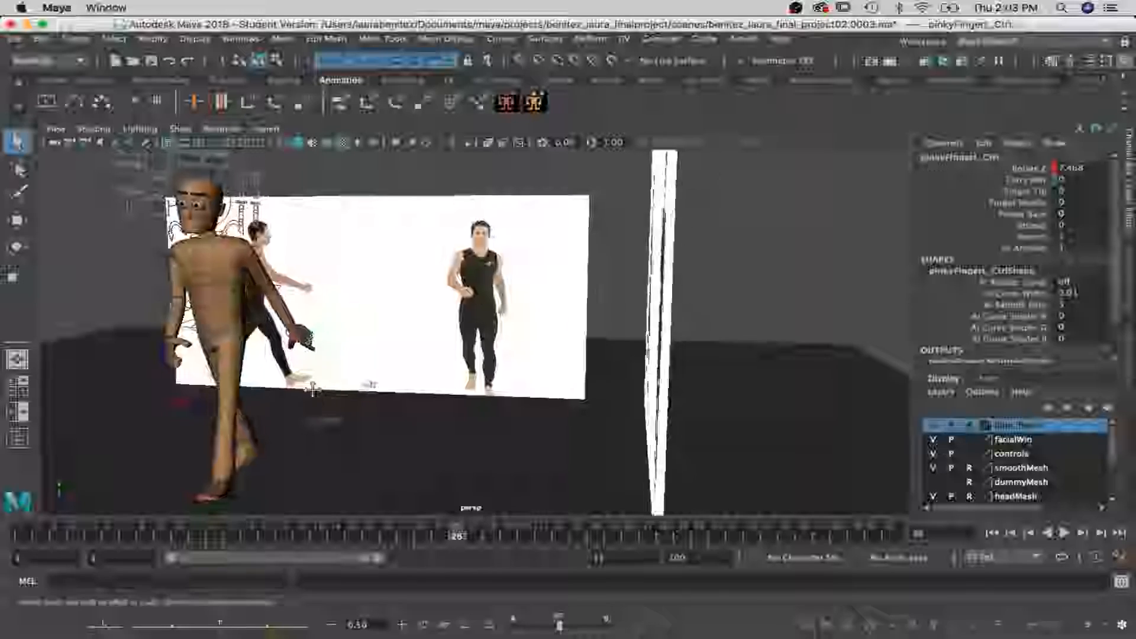
alt+middle_drag(311, 389, 398, 412)
click(400, 301)
click(410, 296)
alt+drag(415, 320, 586, 344)
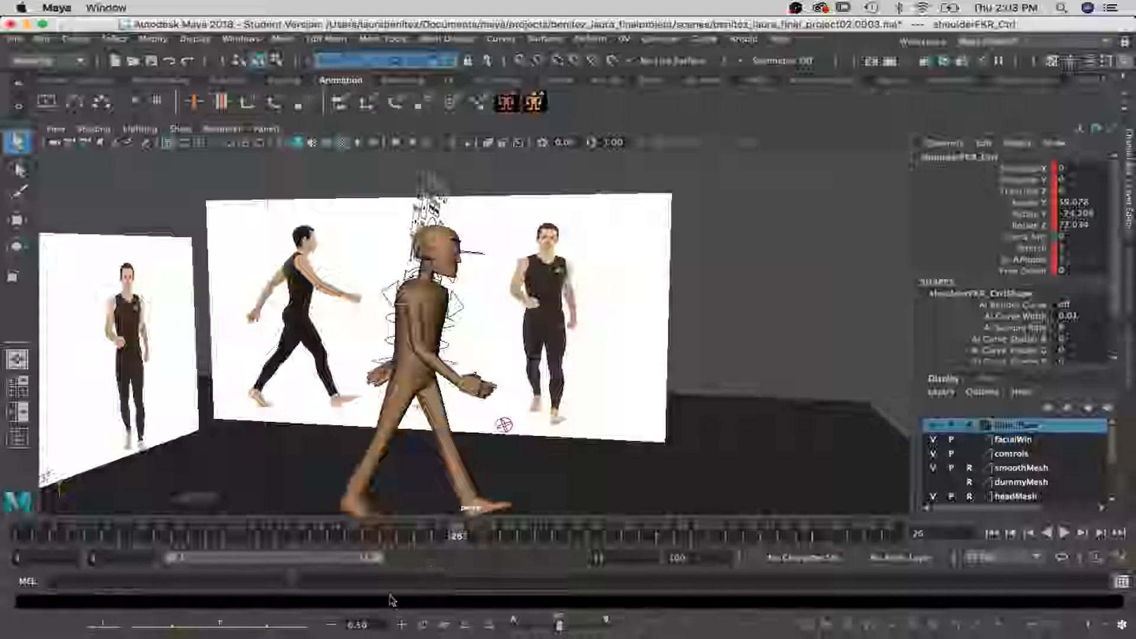
click(242, 39)
mouse_move(284, 117)
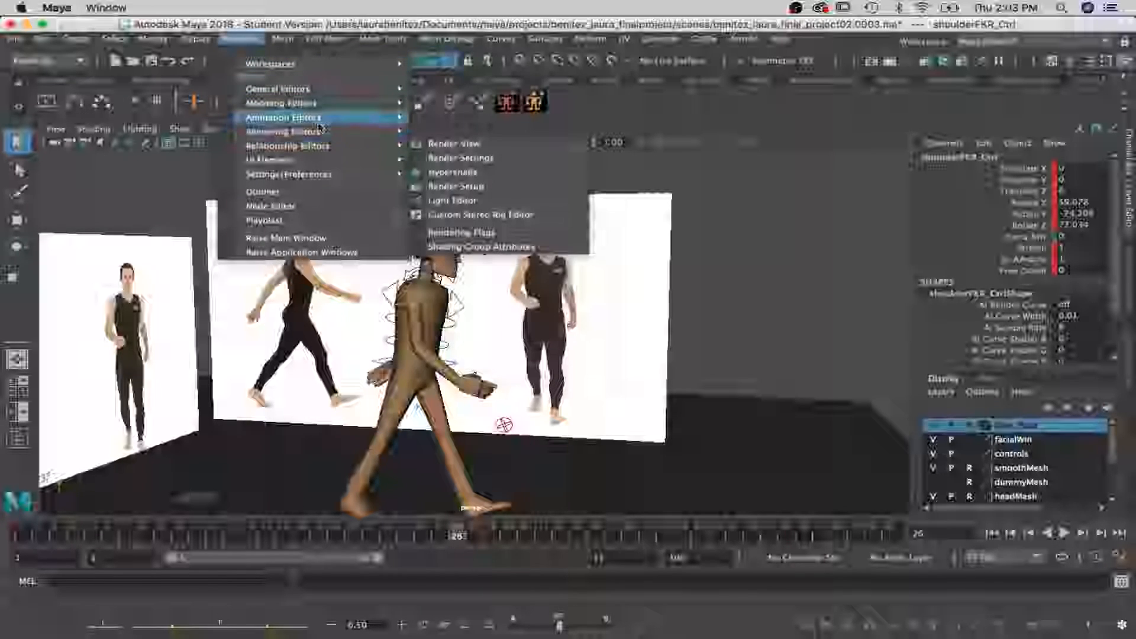
click(483, 131)
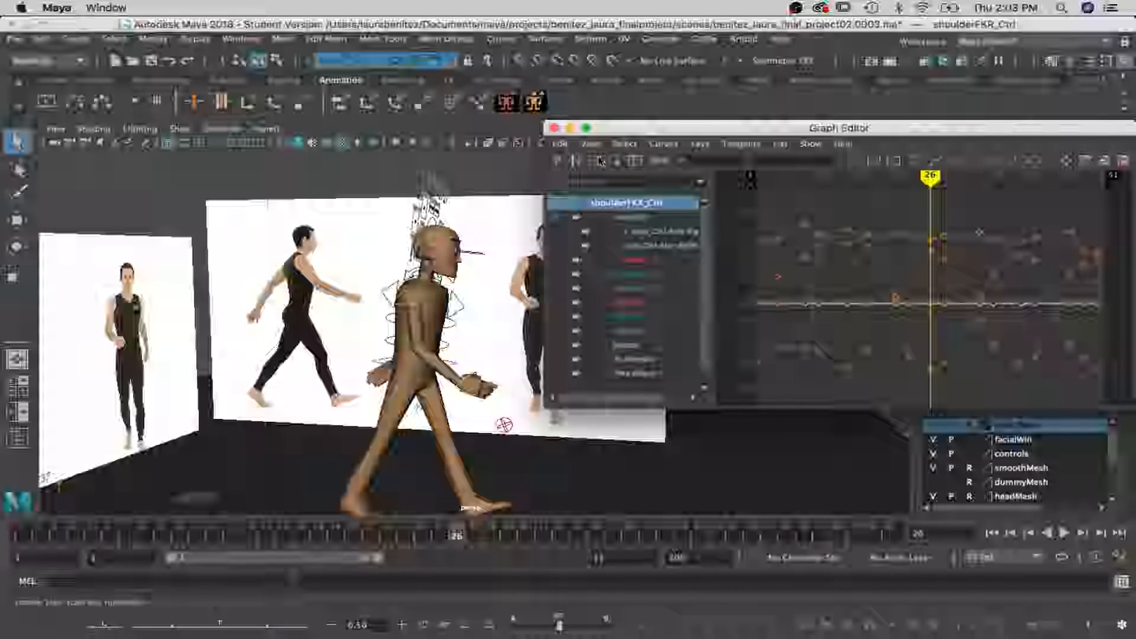
click(632, 331)
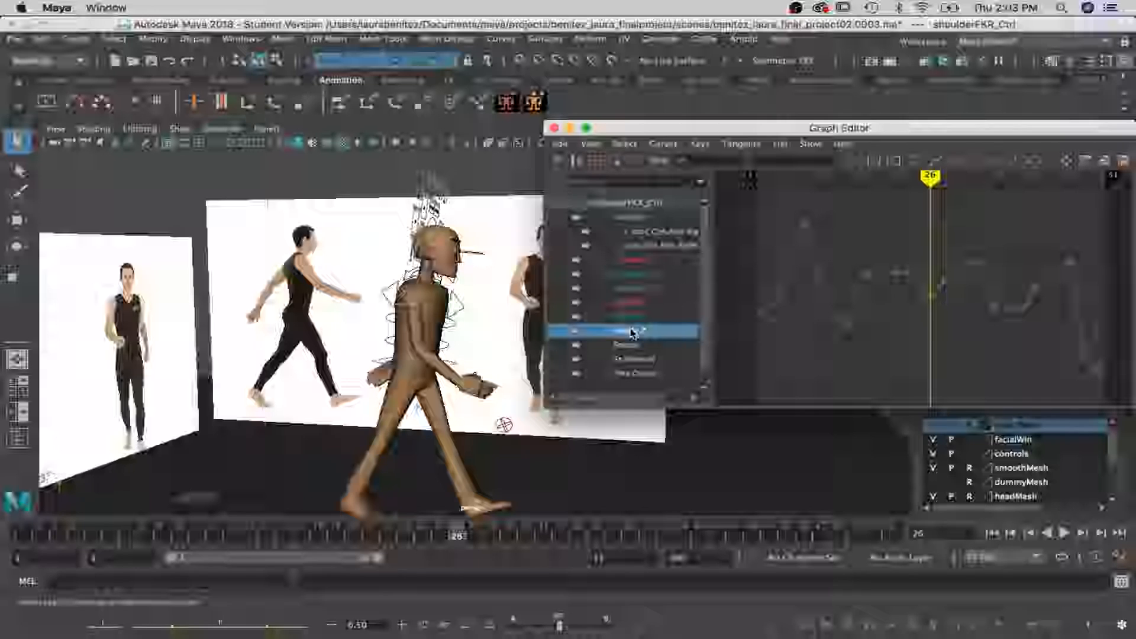
Delete the peaking Rotate Z keys around frame 8 on the right shoulder control and check the arm up to frame 10
alt+middle_drag(952, 324, 1008, 326)
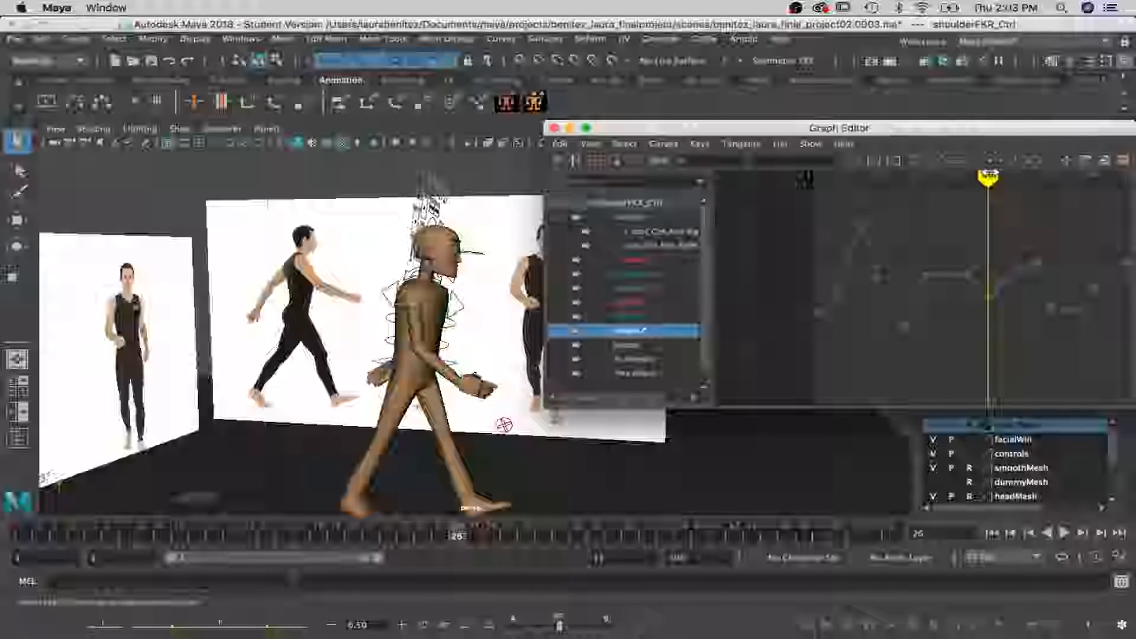
drag(988, 178, 862, 181)
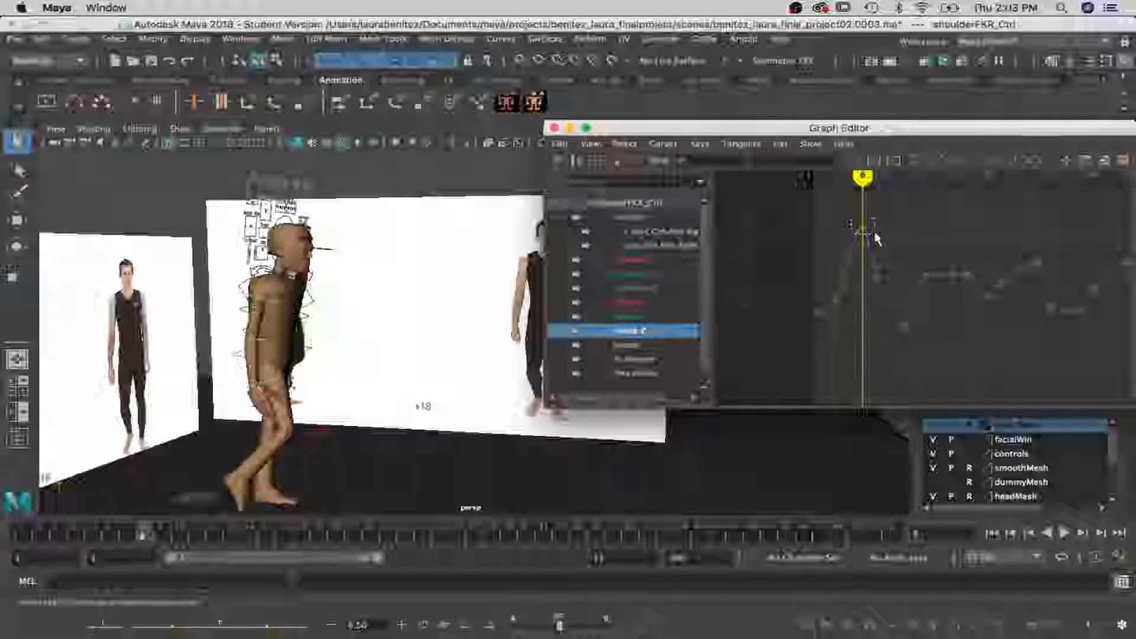
drag(875, 232, 875, 232)
key(Delete)
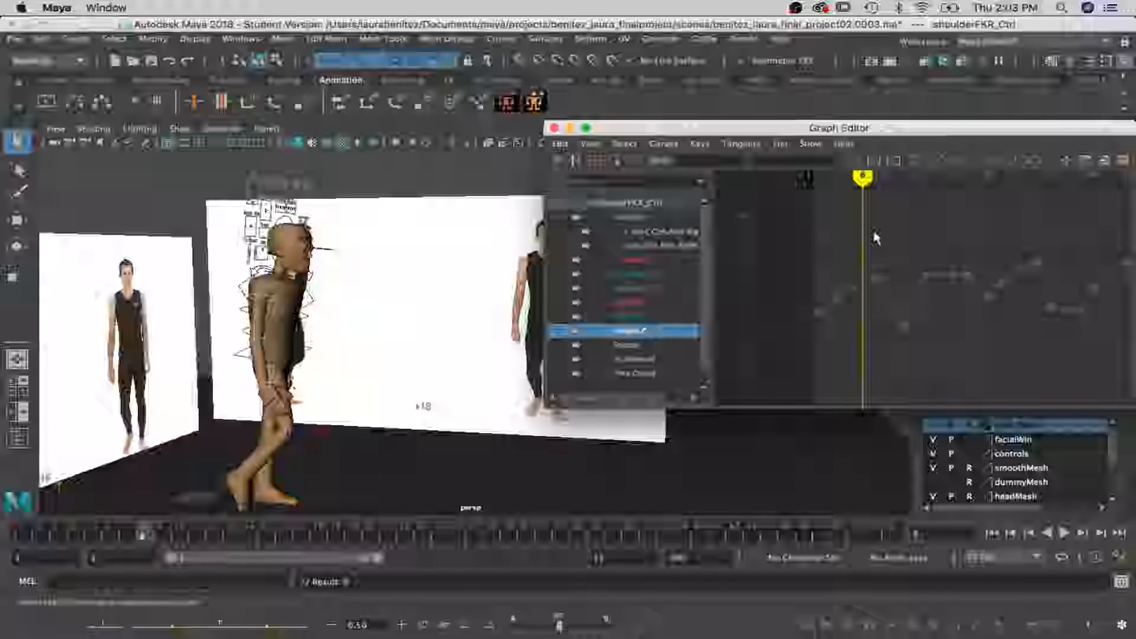
alt+drag(447, 328, 322, 438)
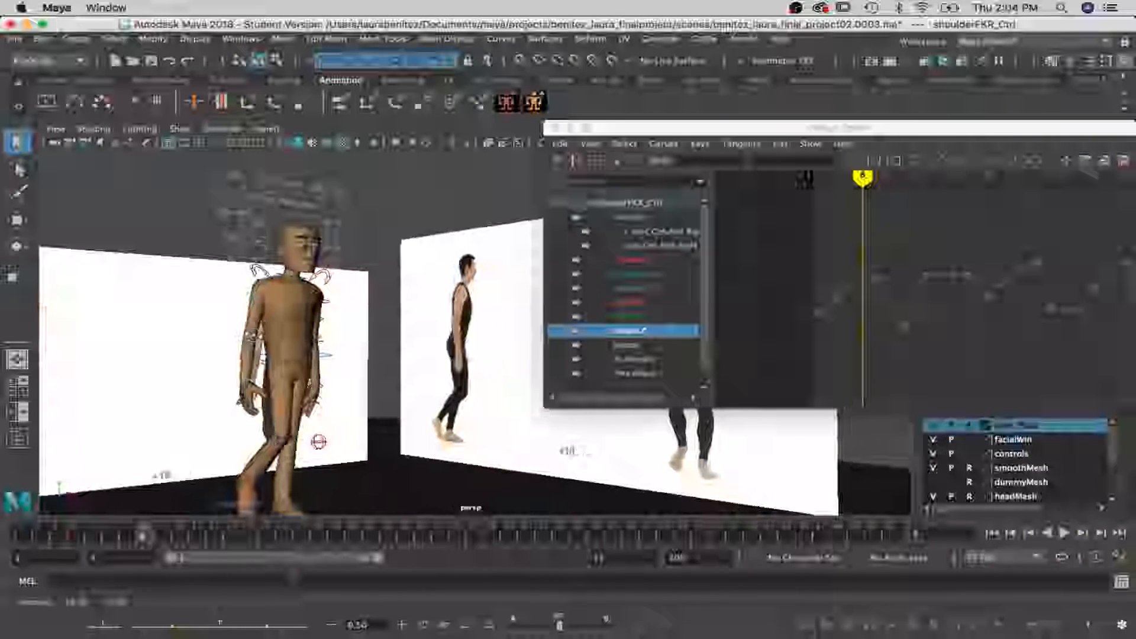
mouse_move(865, 177)
mouse_down()
mouse_move(791, 181)
mouse_move(890, 180)
mouse_move(816, 181)
mouse_move(879, 191)
mouse_up()
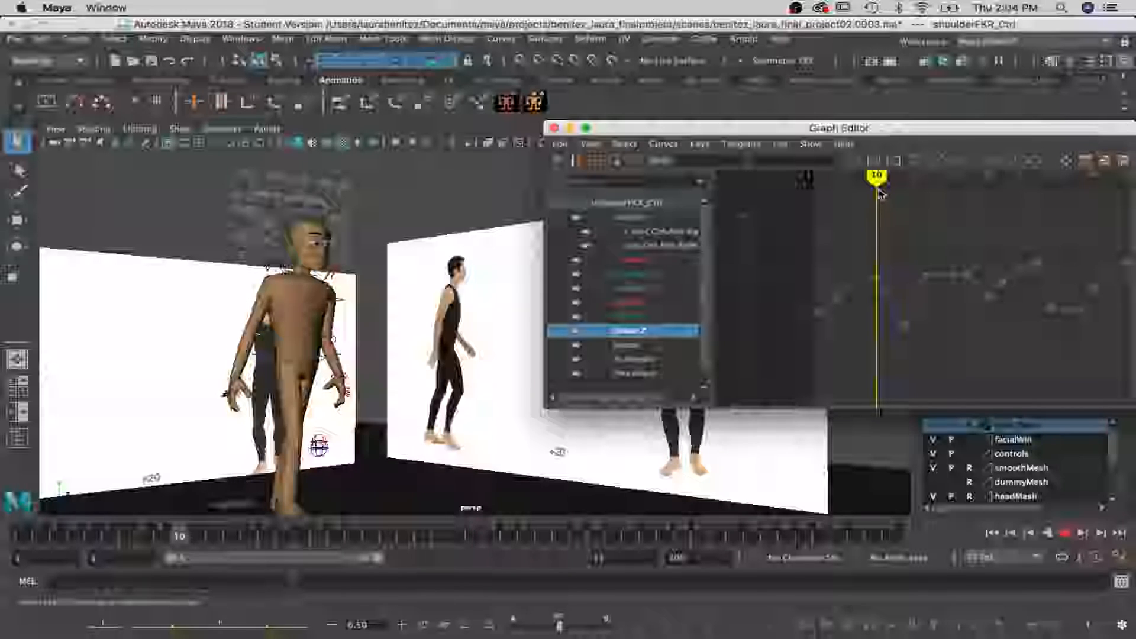
Delete the right shoulder's Rotate X keys around frame 8 and the key near the end of that curve
key(e)
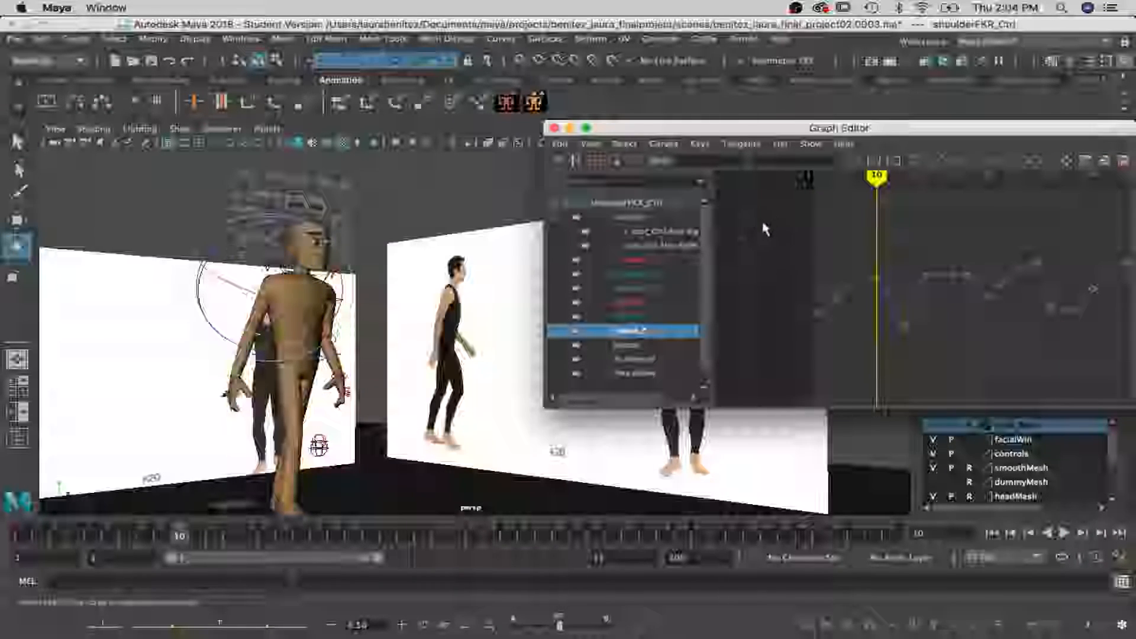
click(634, 303)
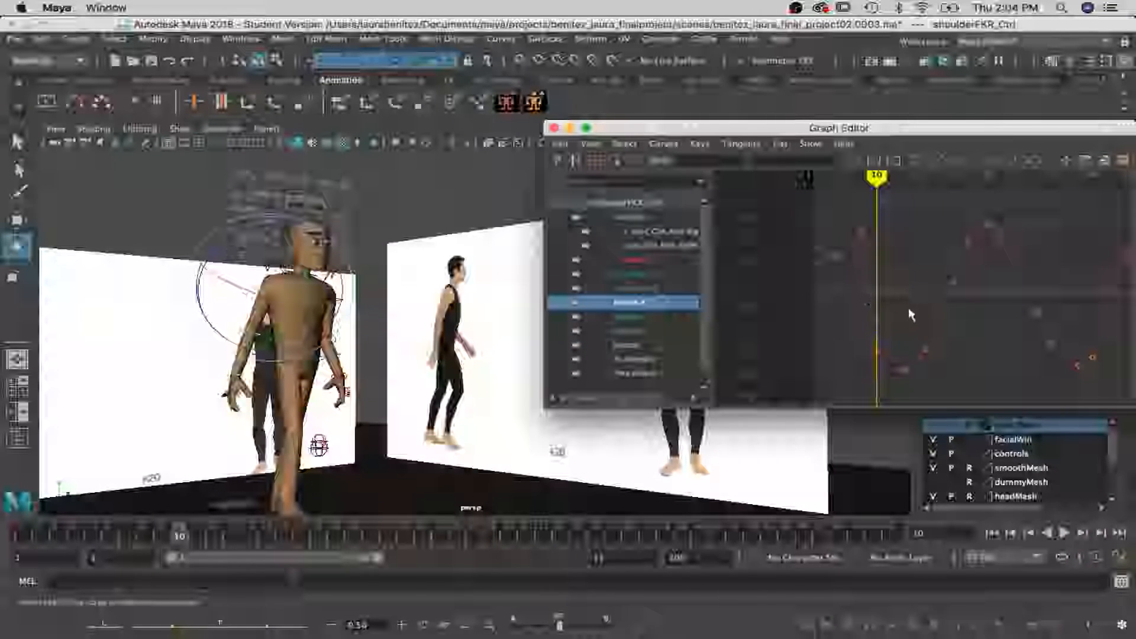
mouse_move(864, 227)
mouse_down()
mouse_move(876, 204)
mouse_move(854, 203)
mouse_move(865, 202)
mouse_up()
drag(879, 254, 881, 254)
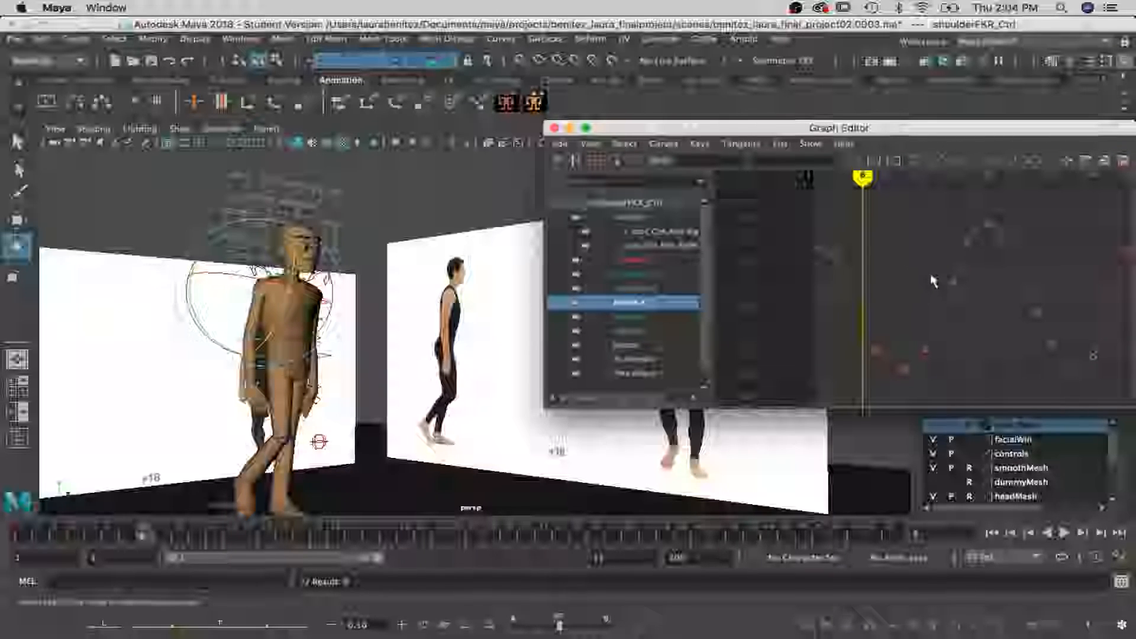
scroll(943, 246, down, 3)
scroll(942, 246, up, 3)
scroll(942, 245, down, 3)
click(1057, 265)
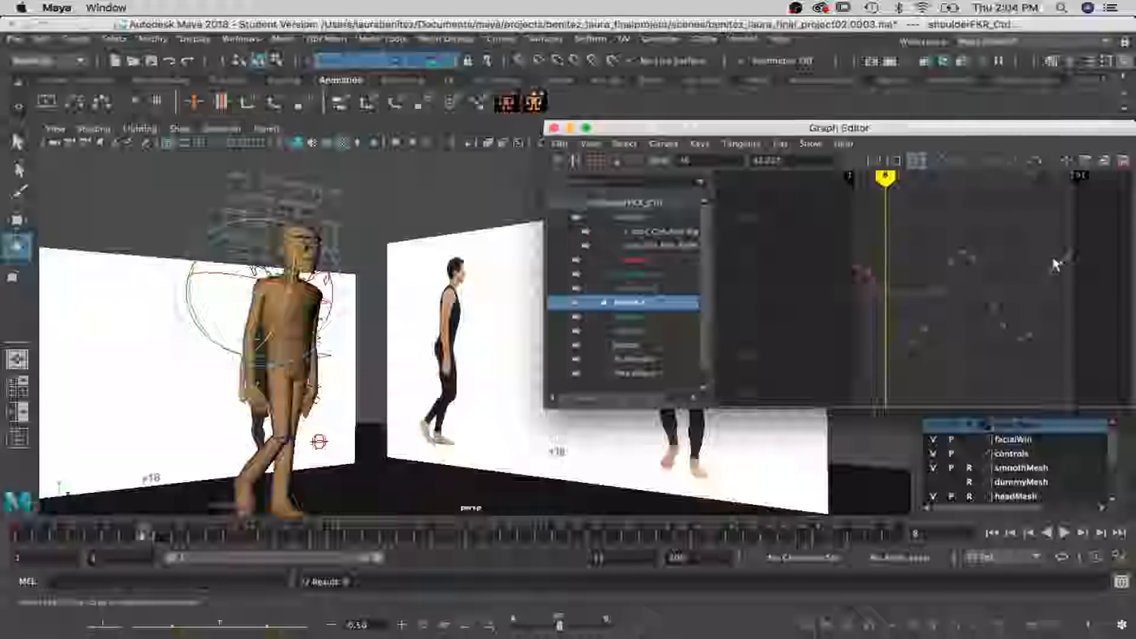
key(Delete)
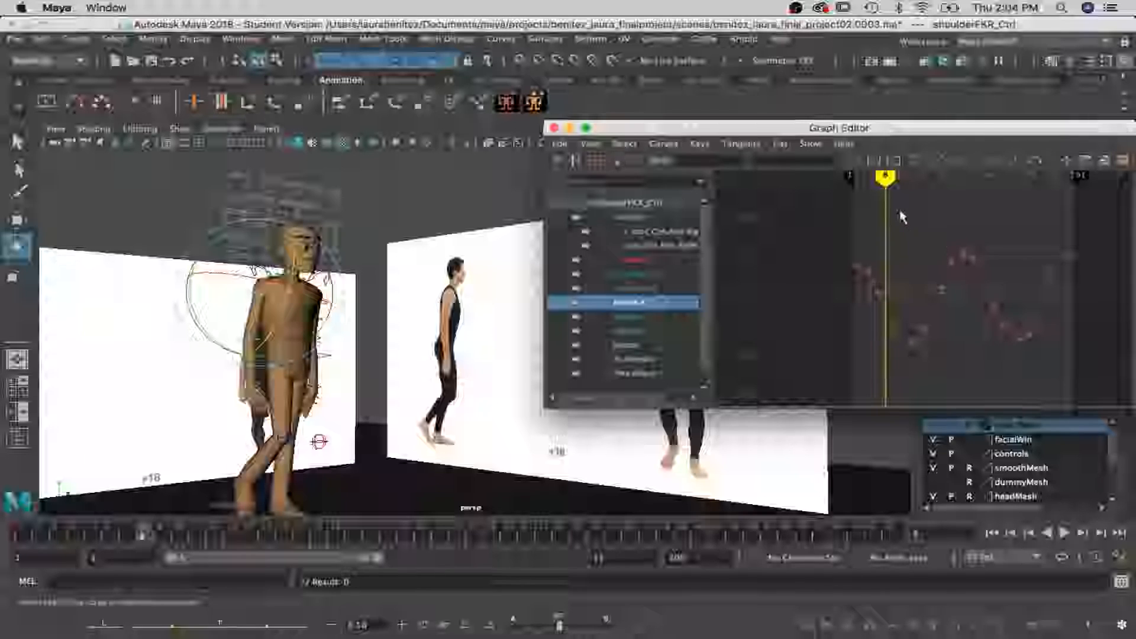
Delete the right shoulder's Rotate Y key at frame 8 and check the arm pose from the front
mouse_move(864, 176)
mouse_down()
mouse_move(855, 177)
mouse_move(926, 178)
mouse_move(880, 187)
mouse_move(930, 192)
mouse_move(840, 188)
mouse_move(1012, 207)
mouse_move(1005, 178)
mouse_move(900, 172)
mouse_up()
click(626, 317)
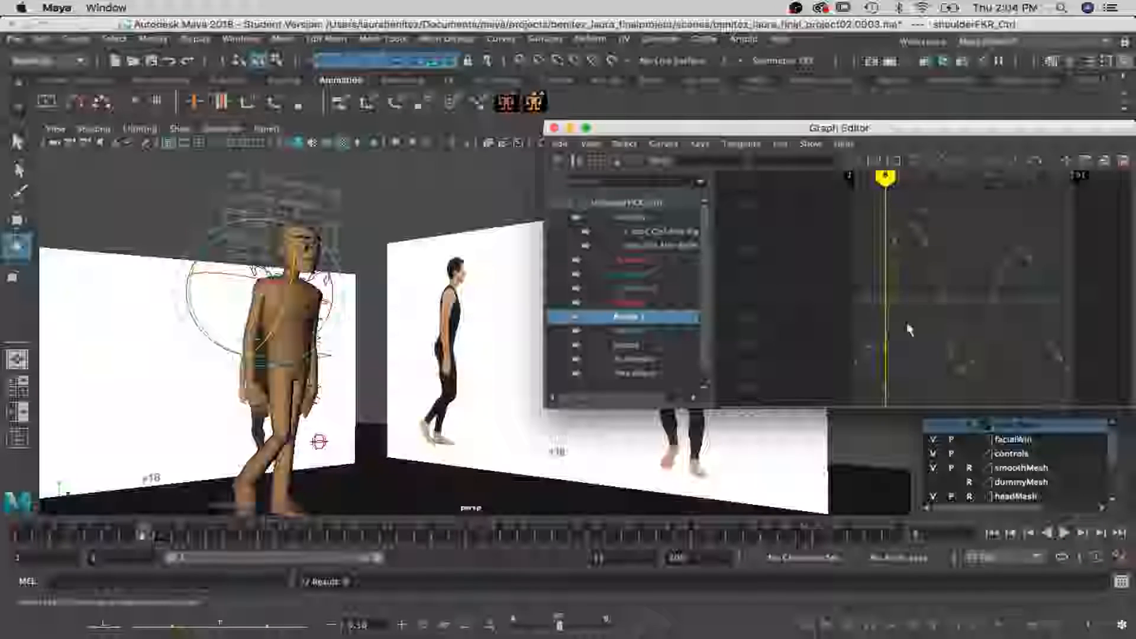
drag(899, 360, 873, 335)
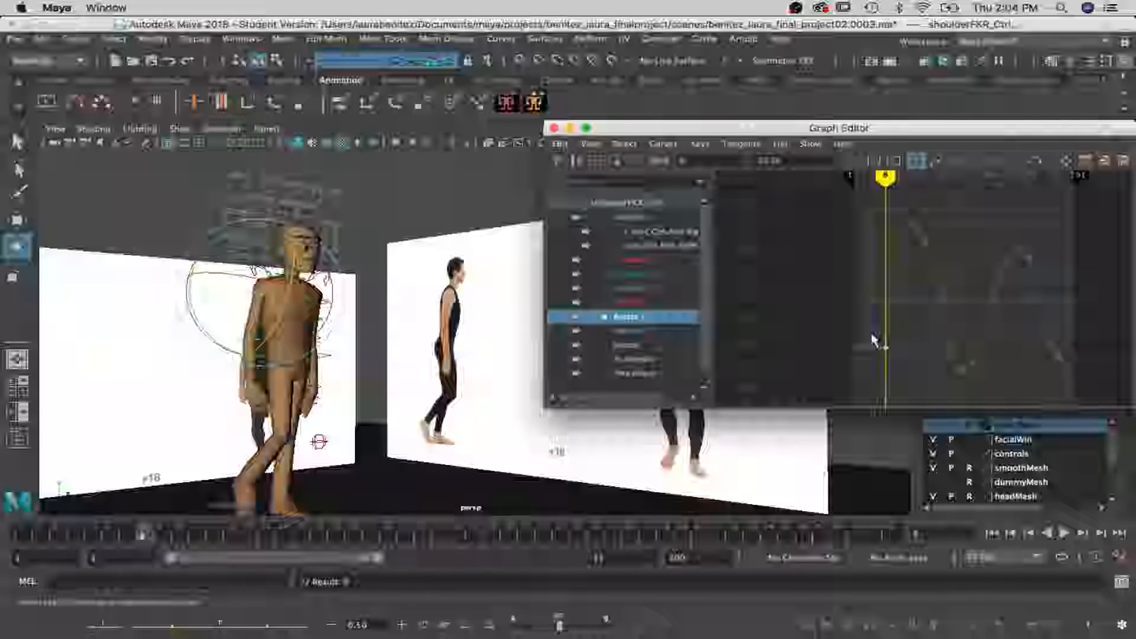
key(Delete)
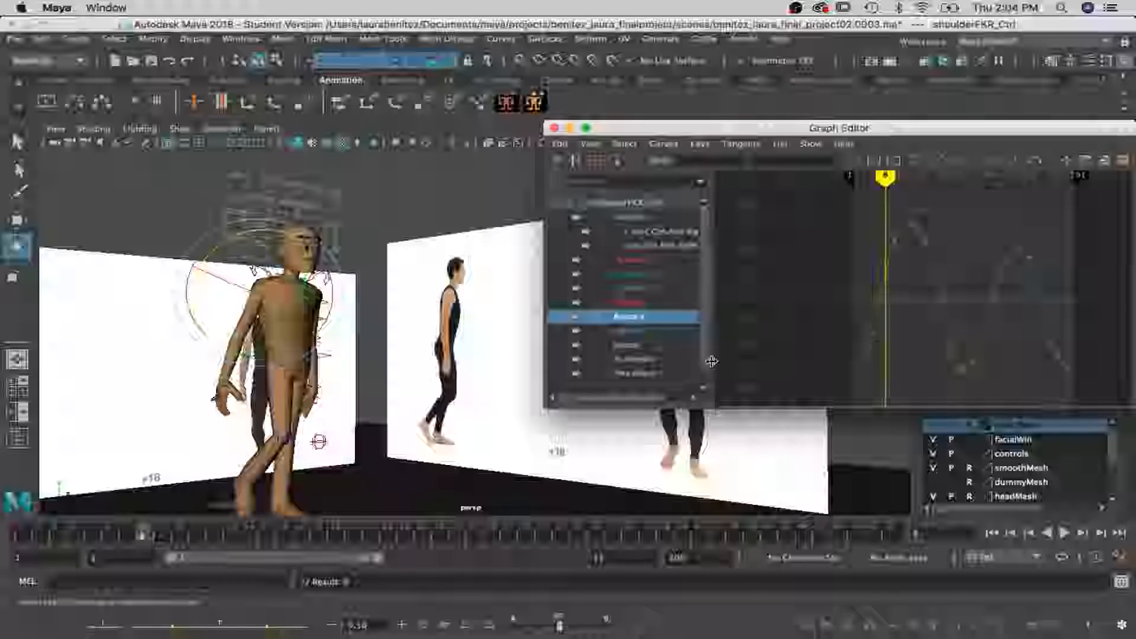
alt+drag(379, 369, 344, 356)
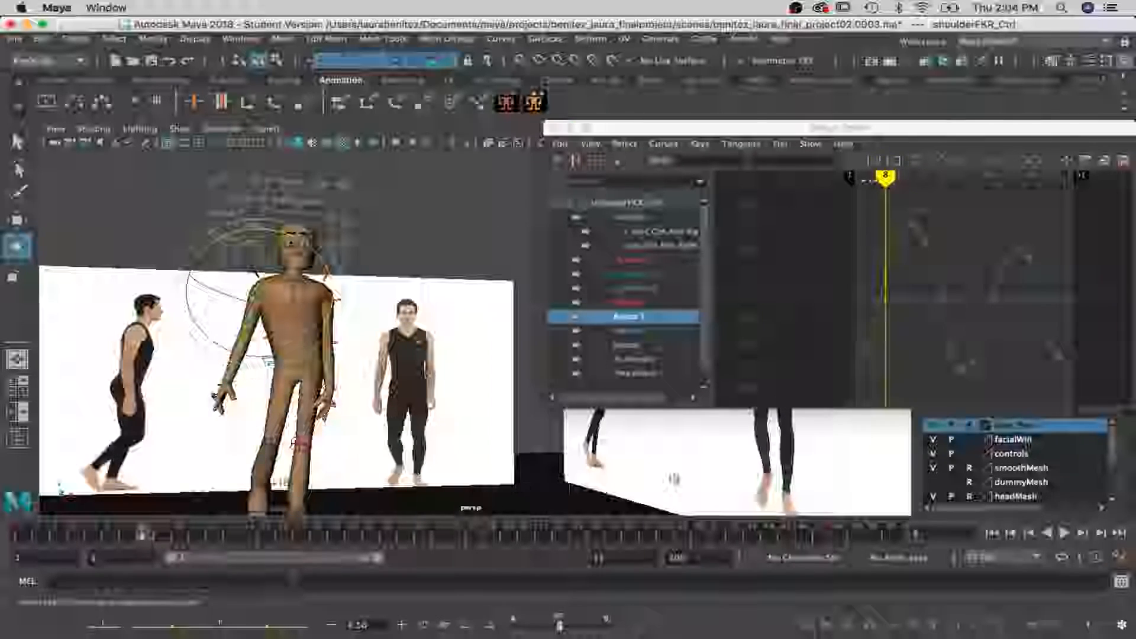
mouse_move(870, 182)
mouse_down()
mouse_move(855, 179)
mouse_move(951, 186)
mouse_move(979, 200)
mouse_move(875, 190)
mouse_move(1018, 214)
mouse_move(870, 201)
mouse_move(881, 204)
mouse_up()
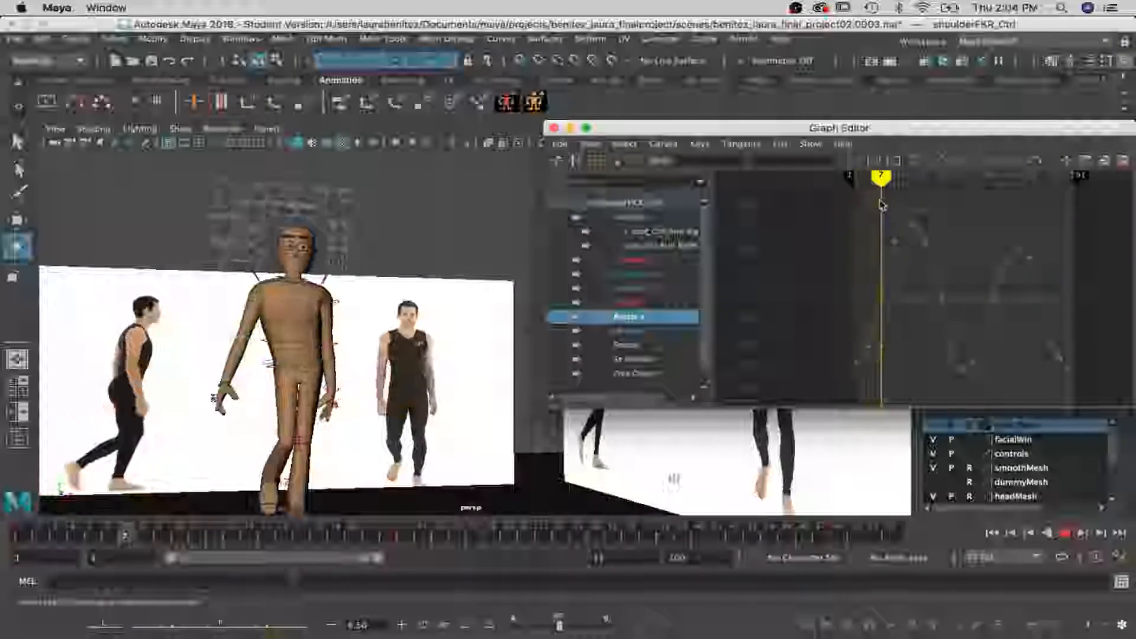
Move the right shoulder's Rotate Z key near frame 10 to about frame 8 at a slightly higher value
click(613, 331)
scroll(857, 296, up, 3)
alt+middle_drag(863, 283, 922, 298)
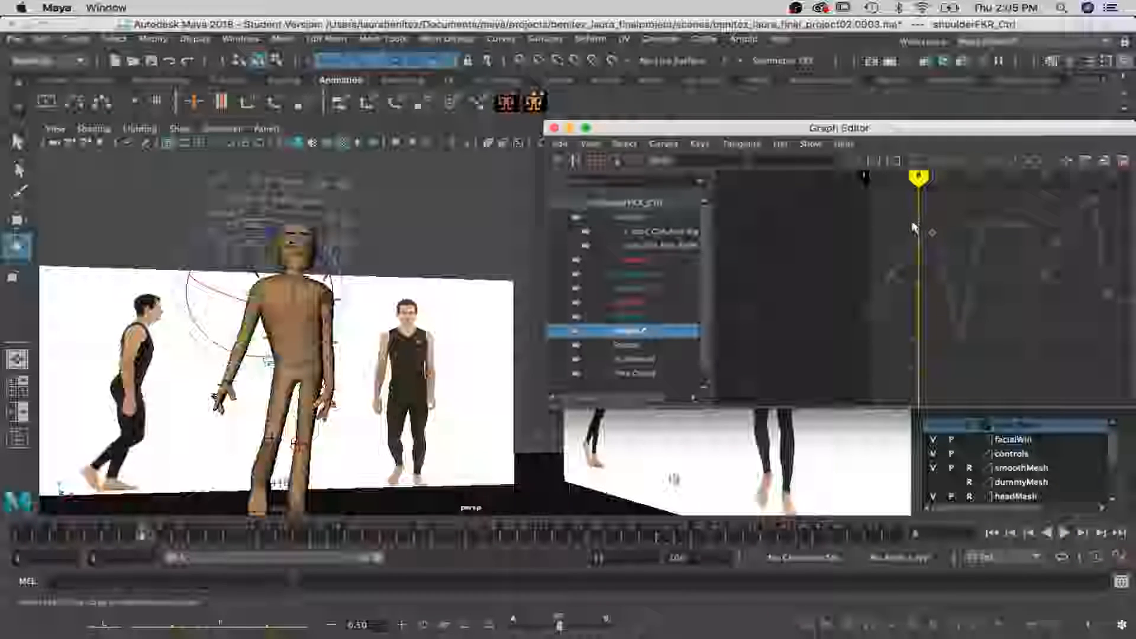
drag(941, 251, 942, 252)
key(w)
shift+middle_drag(933, 234, 931, 251)
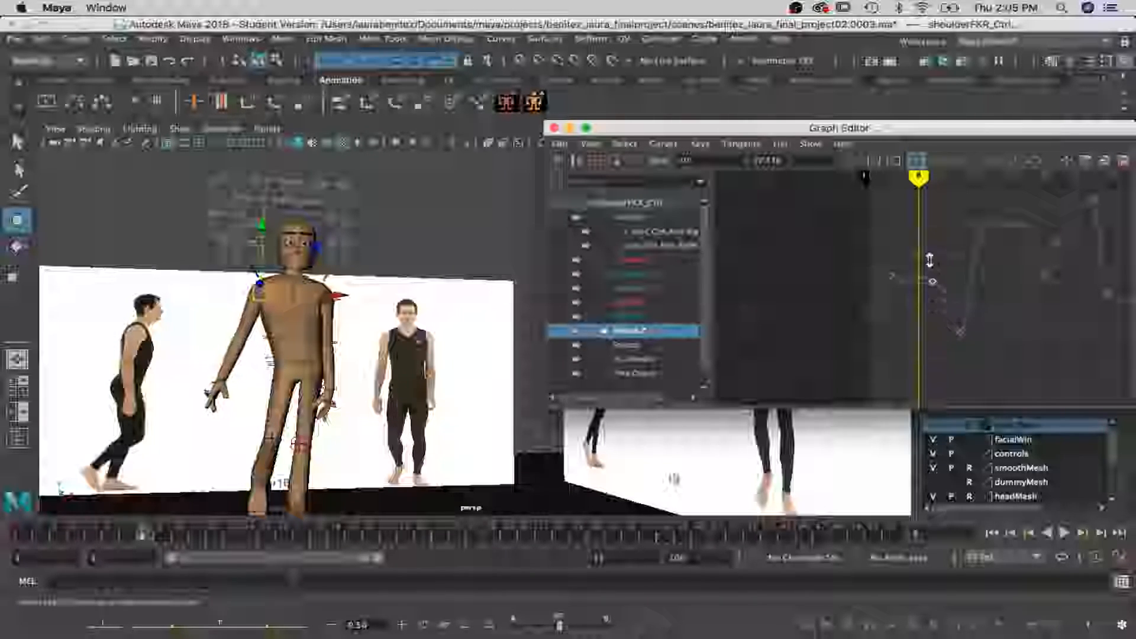
shift+middle_drag(933, 224, 932, 223)
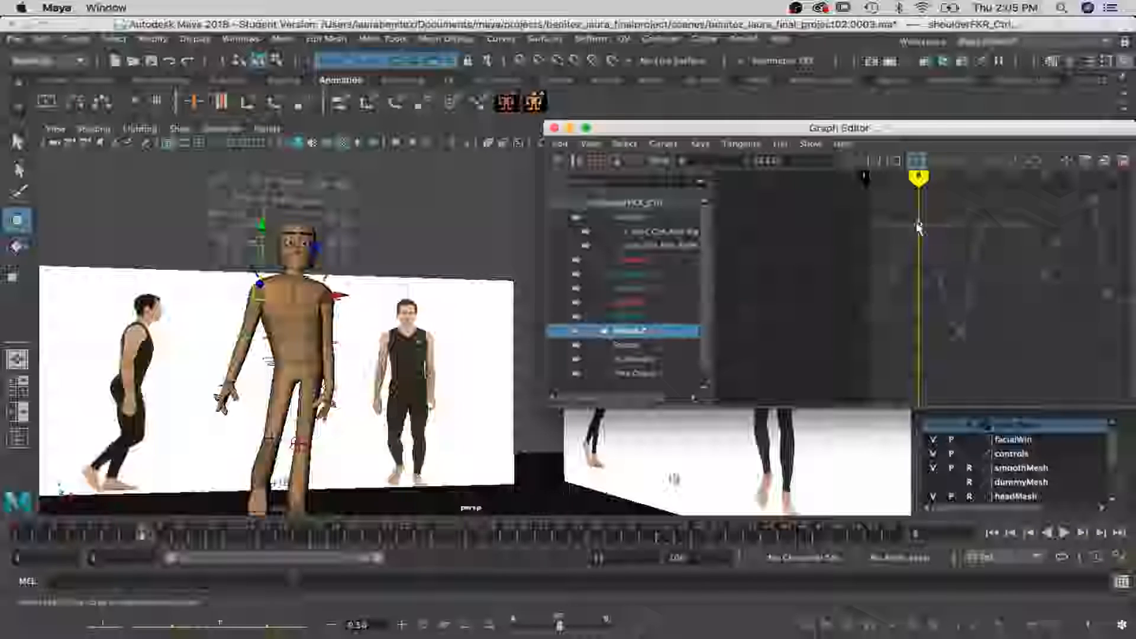
Go to frame 14 and delete the low Rotate Z key there on the right shoulder control
mouse_move(920, 182)
mouse_down()
mouse_move(980, 187)
mouse_move(947, 188)
mouse_move(958, 188)
mouse_up()
click(948, 324)
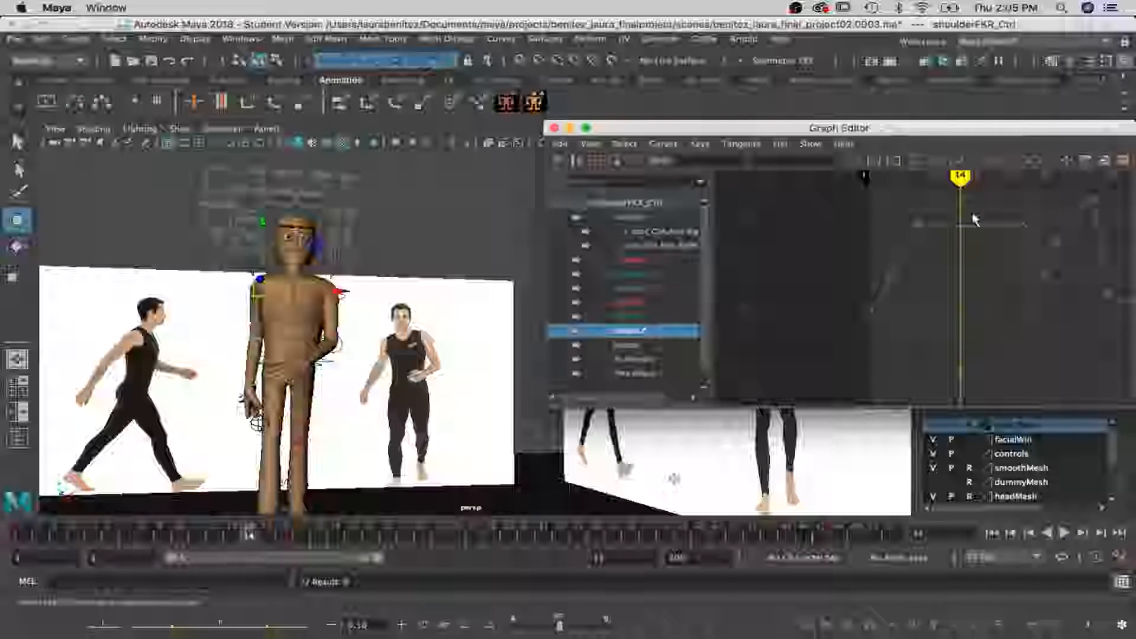
Raise the right shoulder's Rotate Z key near frame 17 slightly and delete the key at frame 21
click(984, 228)
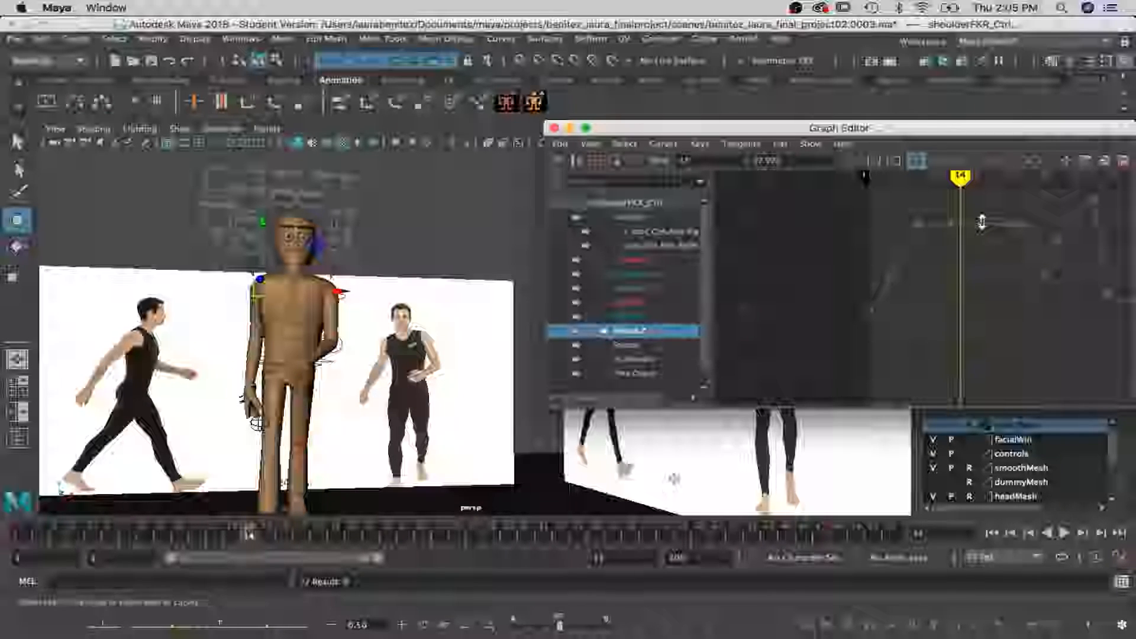
mouse_move(961, 189)
mouse_down()
mouse_move(1044, 190)
mouse_move(1007, 189)
mouse_up()
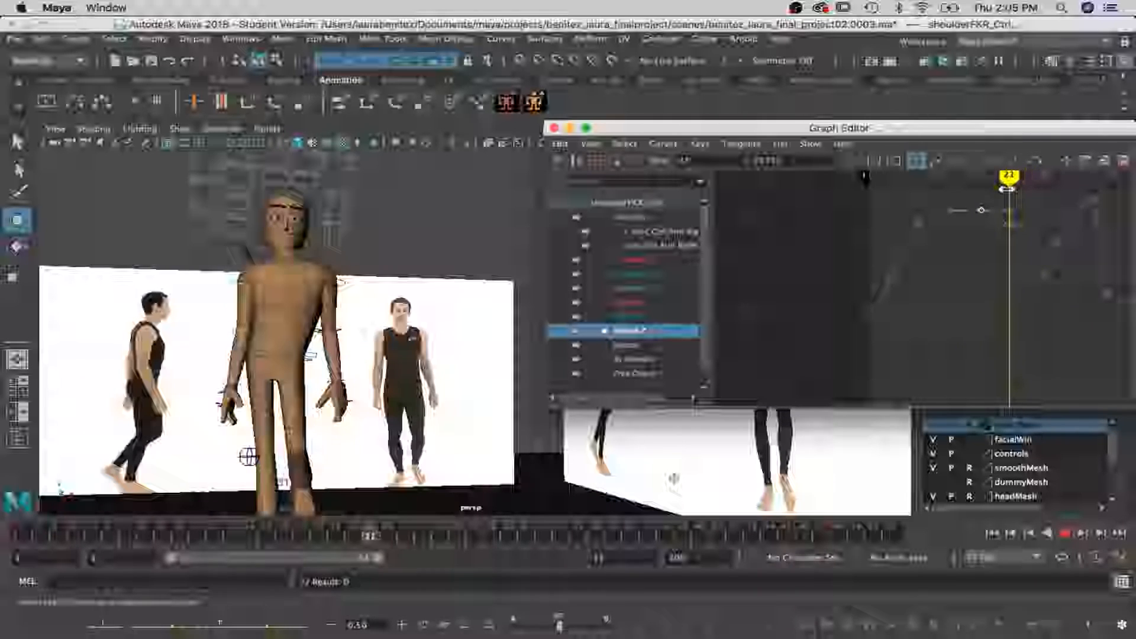
click(1015, 231)
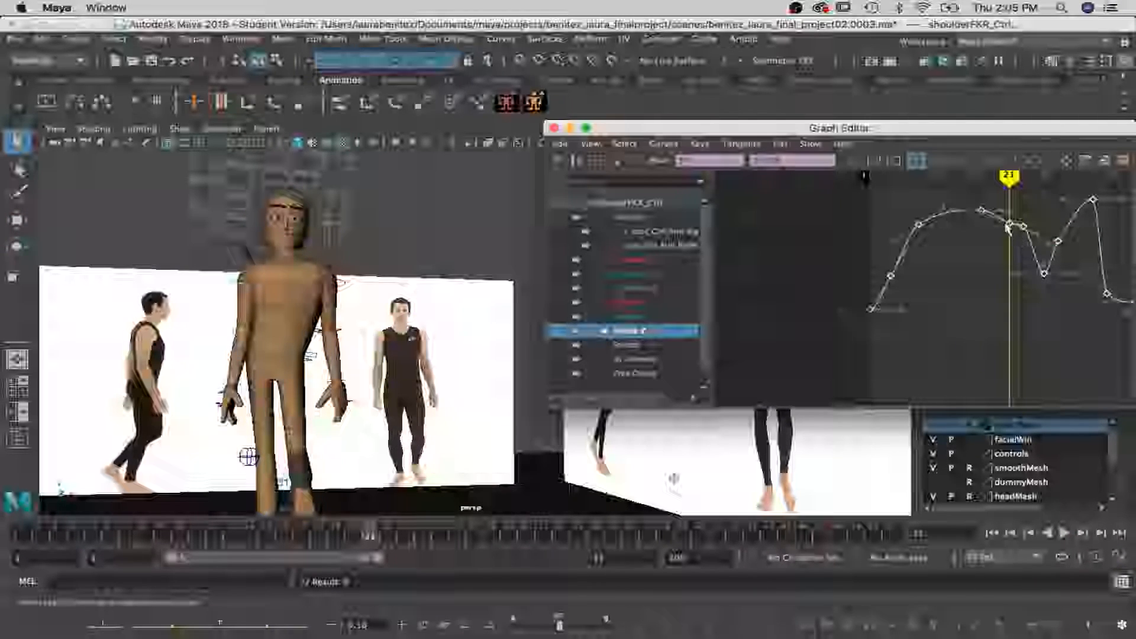
click(1009, 223)
key(Delete)
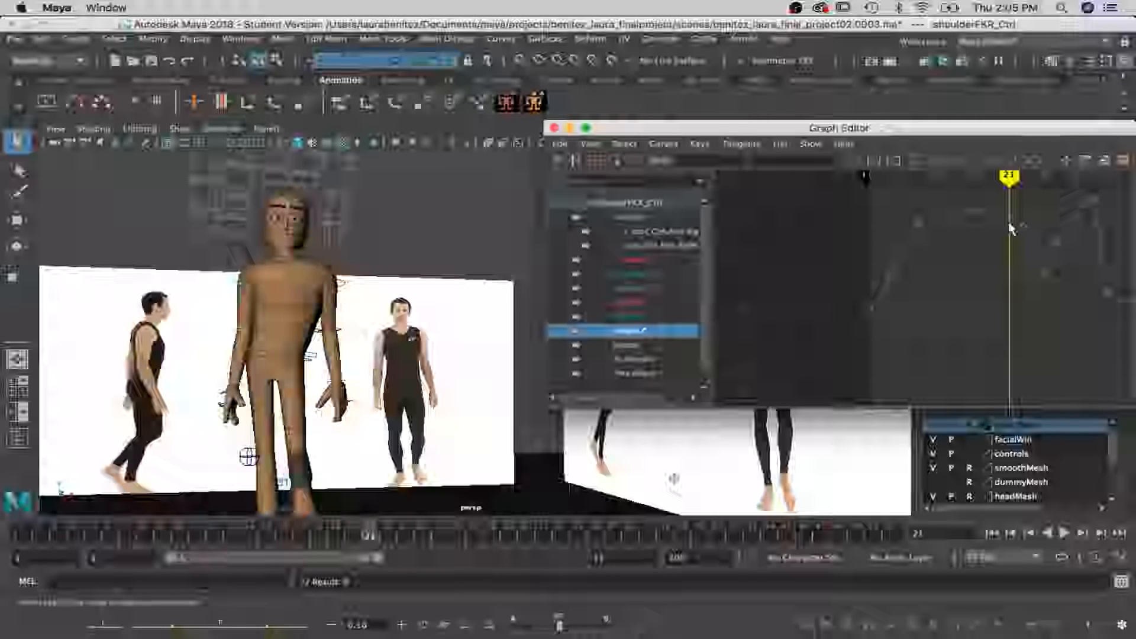
Go to frame 25 and delete the low Rotate Z key near frame 26 on the right shoulder
drag(1011, 175, 1039, 183)
drag(1024, 265, 1061, 286)
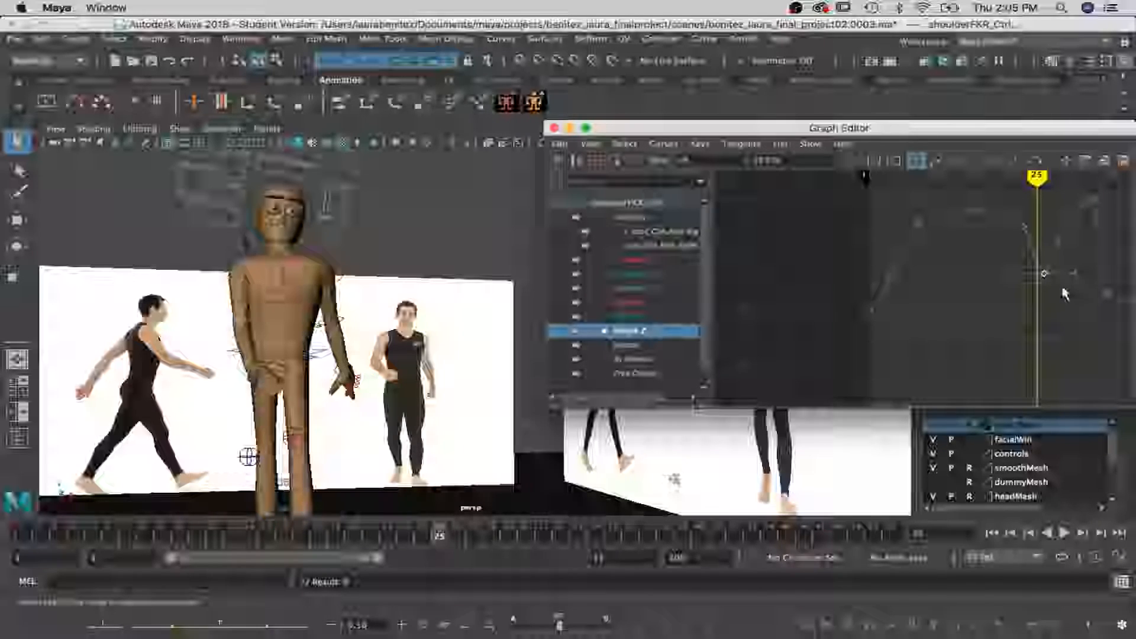
key(Delete)
Go to frame 33 and delete the high Rotate Z key there on the right shoulder
scroll(1063, 233, down, 4)
alt+drag(186, 337, 225, 339)
alt+middle_drag(225, 339, 106, 346)
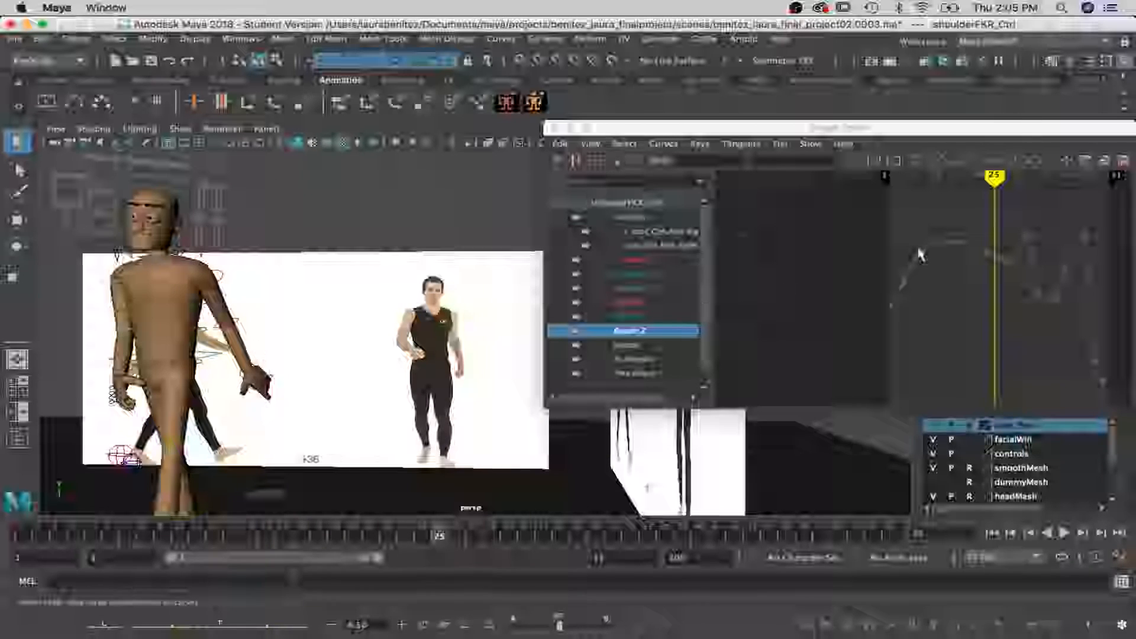
mouse_move(994, 177)
mouse_down()
mouse_move(1066, 203)
mouse_move(1031, 204)
mouse_up()
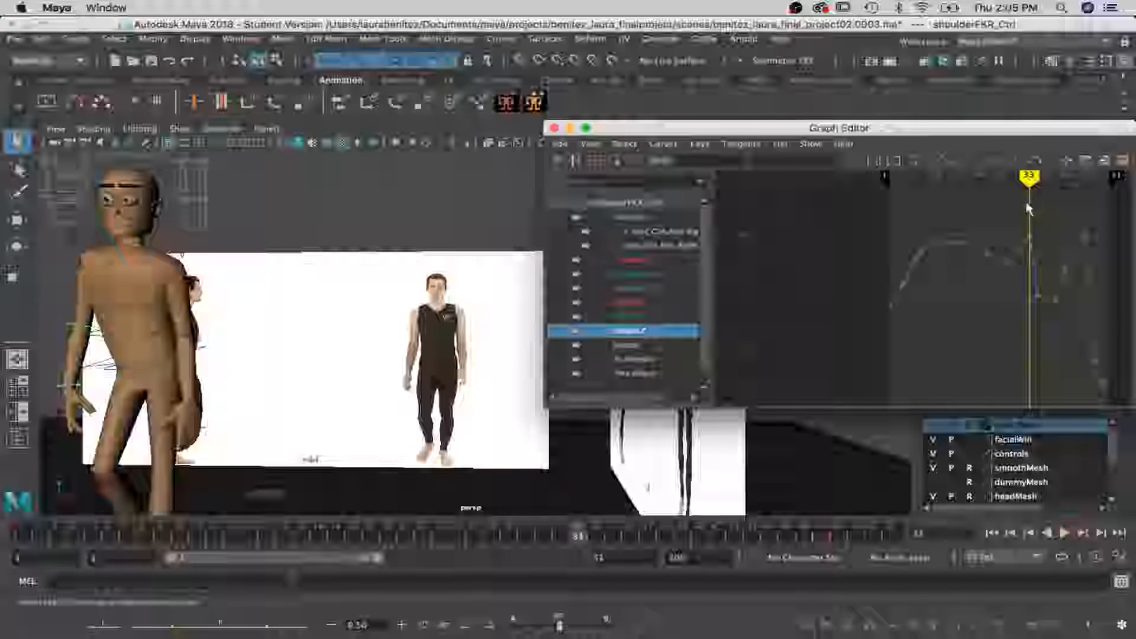
key(Delete)
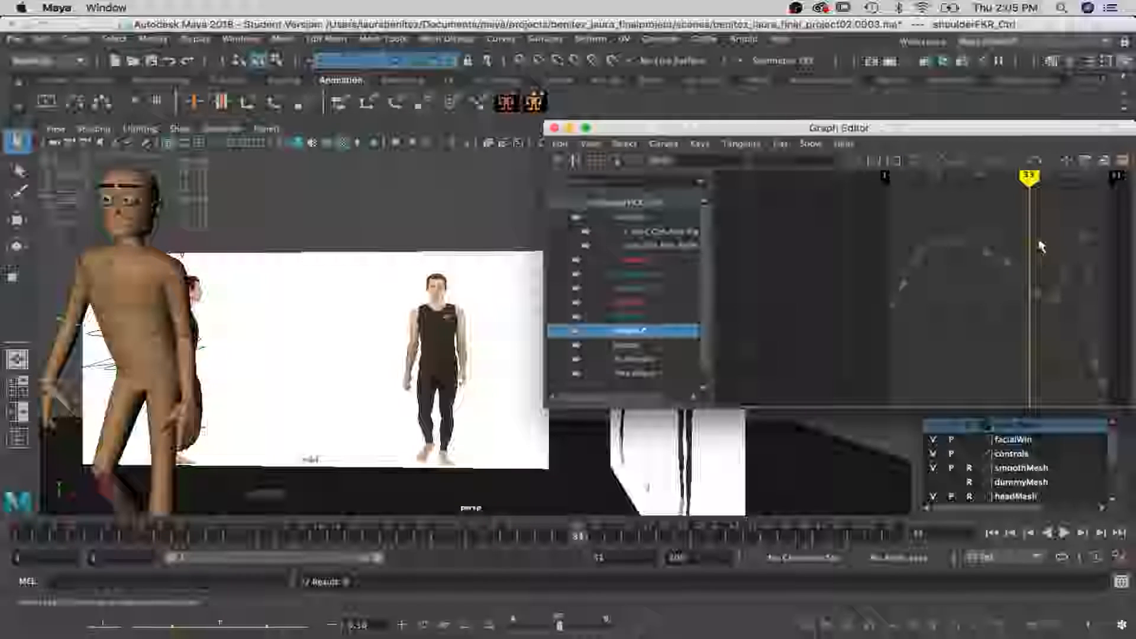
Lower the right shoulder's Rotate Z key at frame 28 slightly
drag(1008, 257, 1011, 262)
key(w)
shift+middle_drag(1008, 259, 1008, 265)
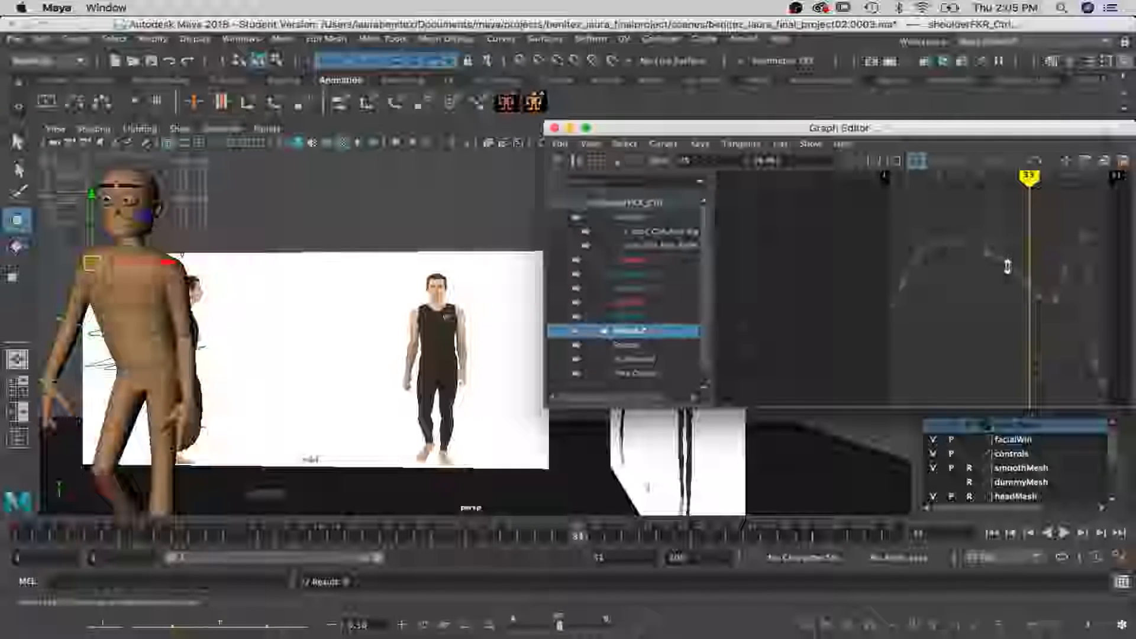
Raise the right shoulder's last two Rotate Z keys, around frames 48 and 50, and check the arm pose at frame 50
alt+middle_drag(1070, 295, 989, 272)
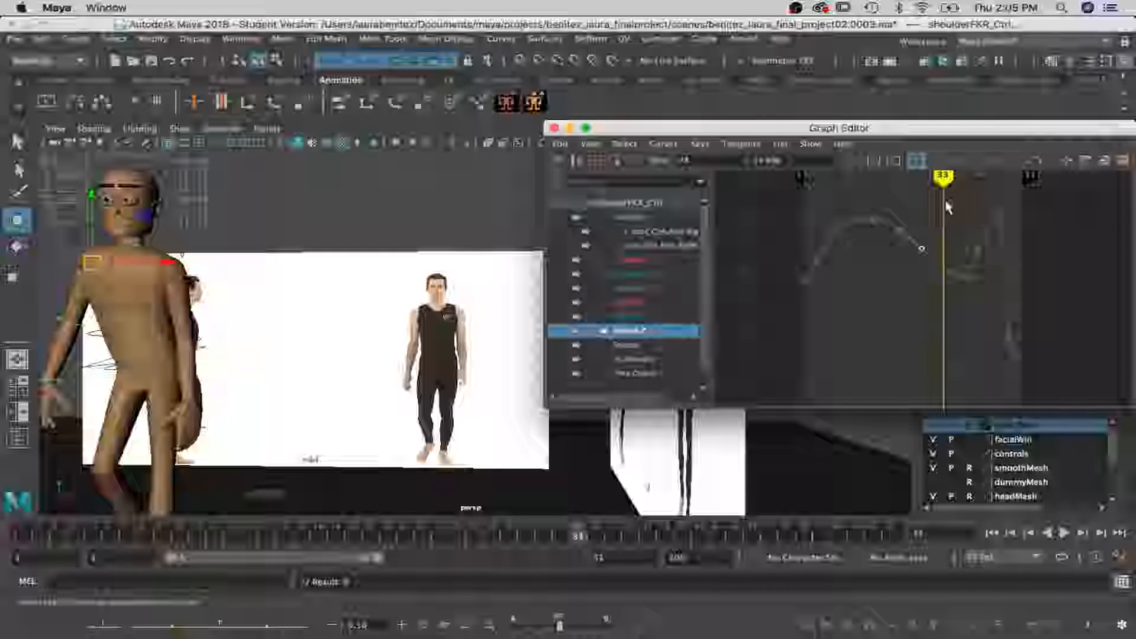
drag(944, 194, 1018, 191)
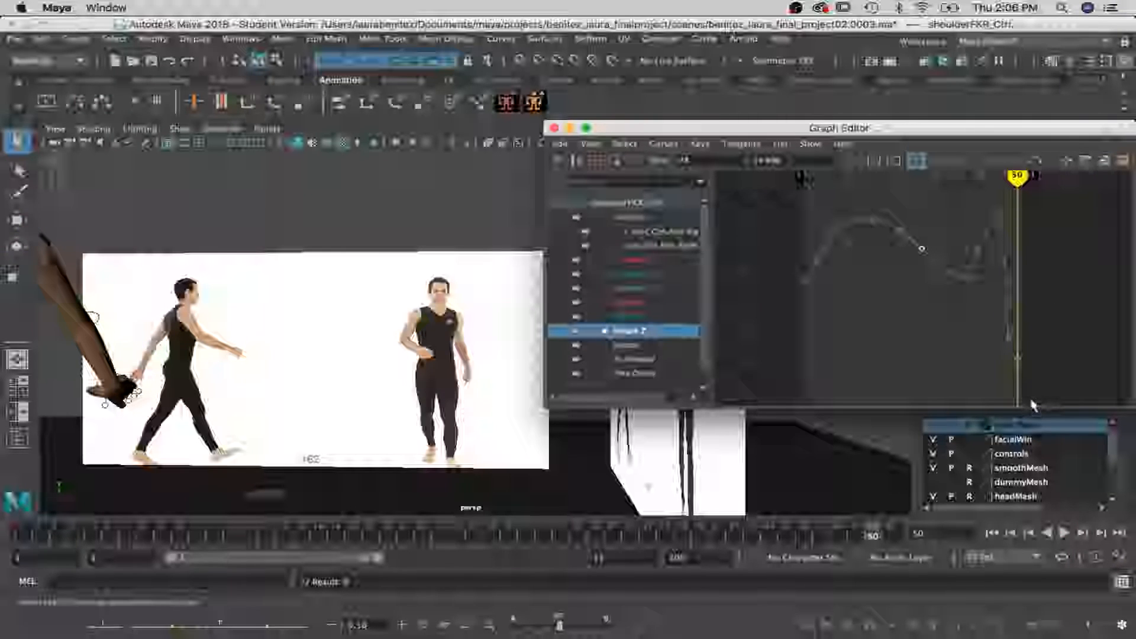
drag(1000, 333, 1000, 332)
key(w)
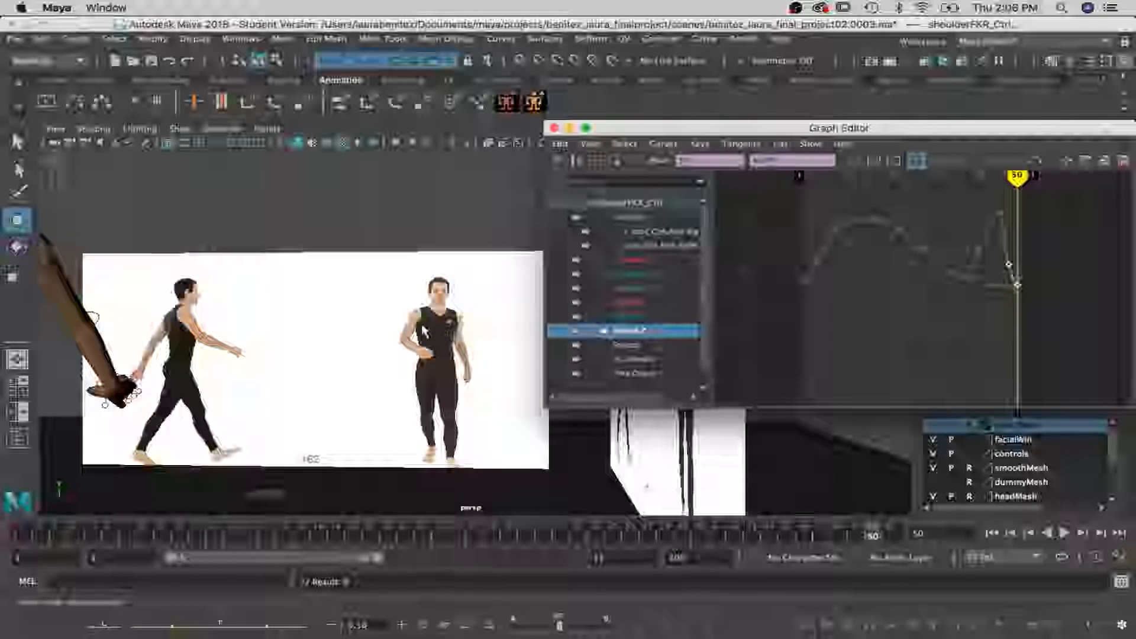
alt+drag(428, 331, 513, 327)
alt+right_drag(512, 327, 456, 322)
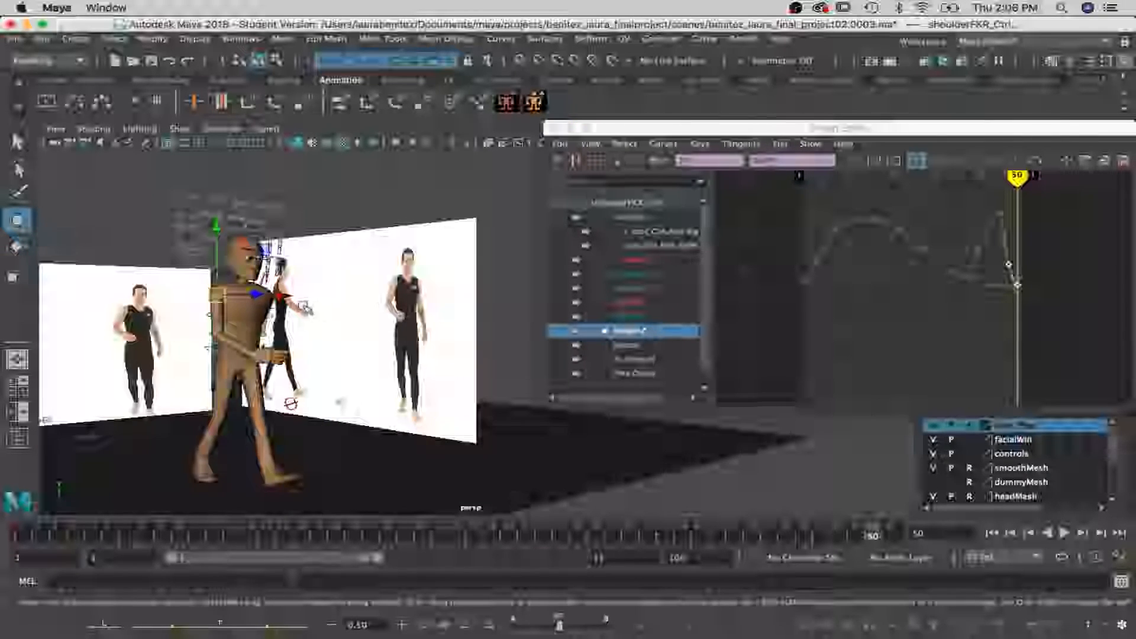
alt+middle_drag(331, 316, 456, 316)
alt+right_drag(379, 313, 438, 313)
alt+drag(409, 311, 296, 308)
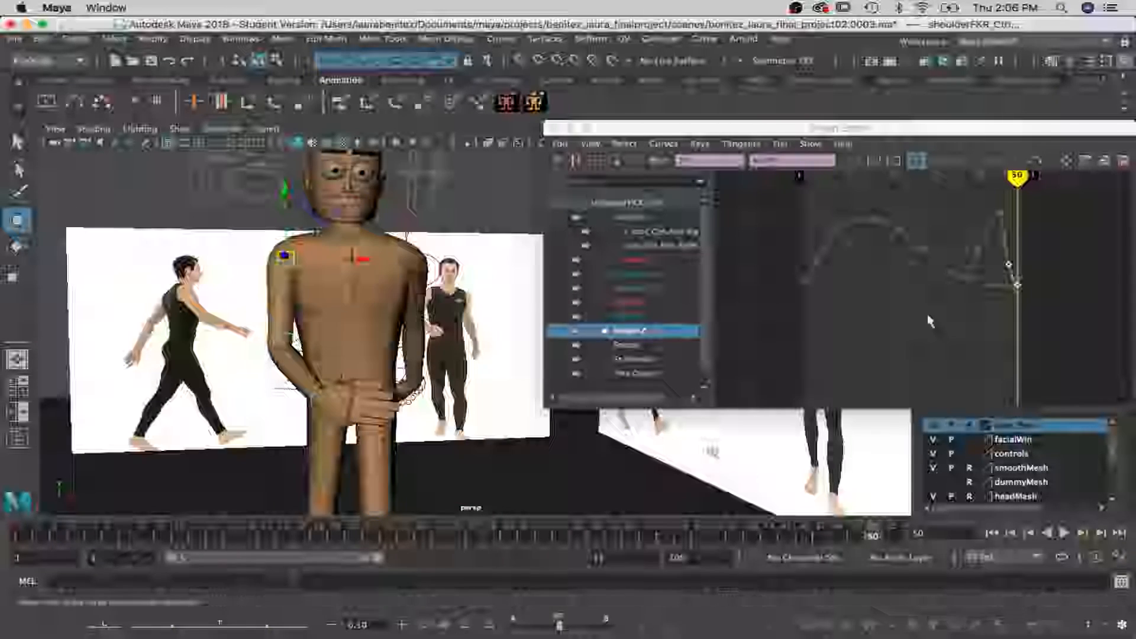
Scrub through the walk to frame 35 and raise the low Rotate Z key there to about the height of the curve's peaks
key(q)
mouse_move(1016, 175)
mouse_down()
mouse_move(919, 175)
mouse_move(974, 178)
mouse_up()
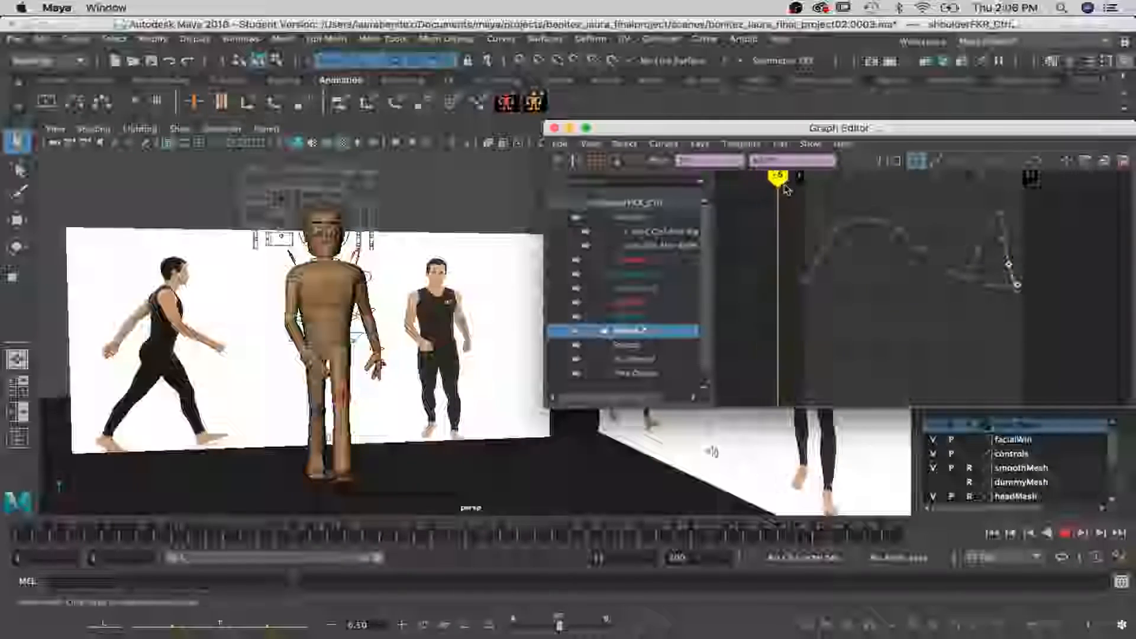
drag(784, 189, 841, 195)
drag(924, 207, 999, 221)
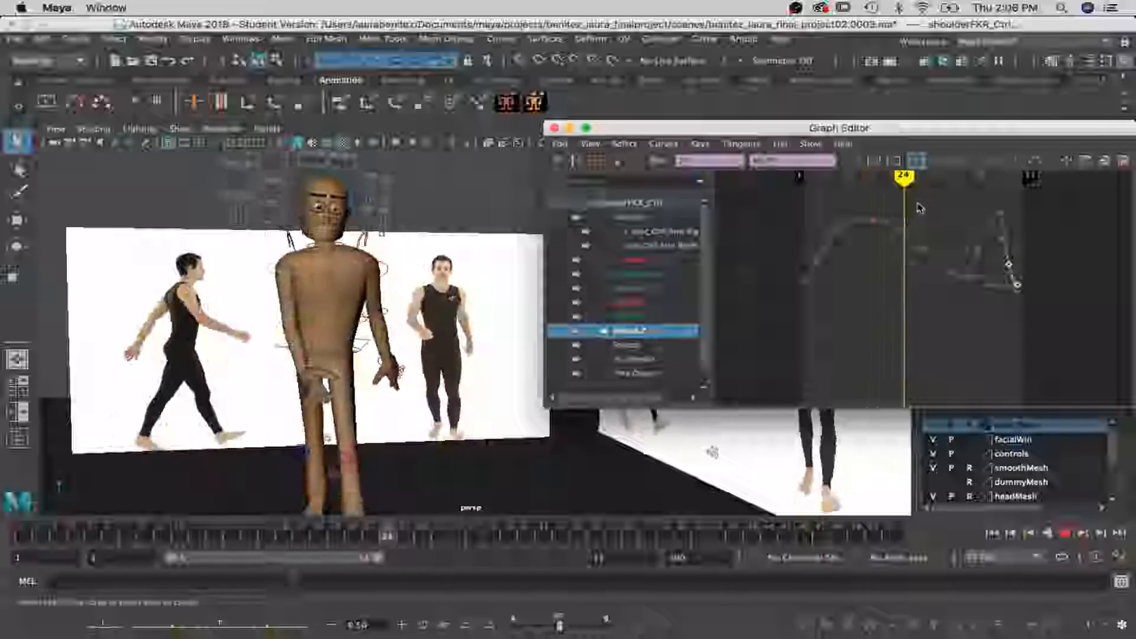
mouse_move(934, 215)
mouse_down()
mouse_move(923, 217)
mouse_move(945, 218)
mouse_up()
drag(957, 218, 952, 218)
drag(941, 260, 956, 278)
key(w)
shift+middle_drag(954, 277, 952, 228)
alt+drag(434, 319, 352, 320)
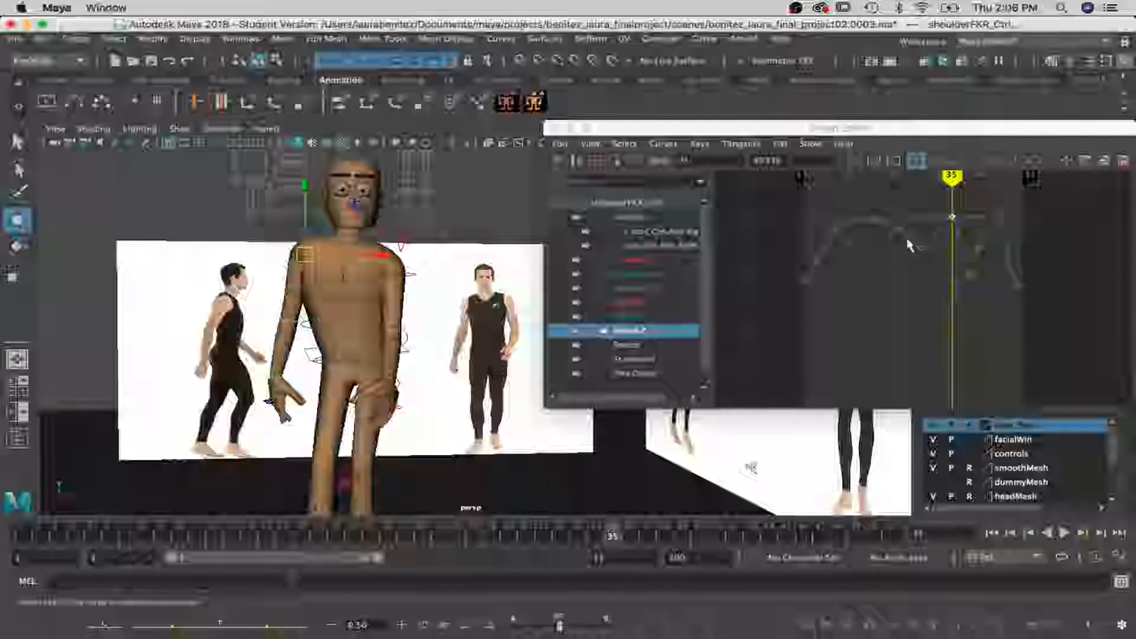
Delete the right shoulder's Rotate Z key at frame 28
drag(909, 241, 926, 254)
key(q)
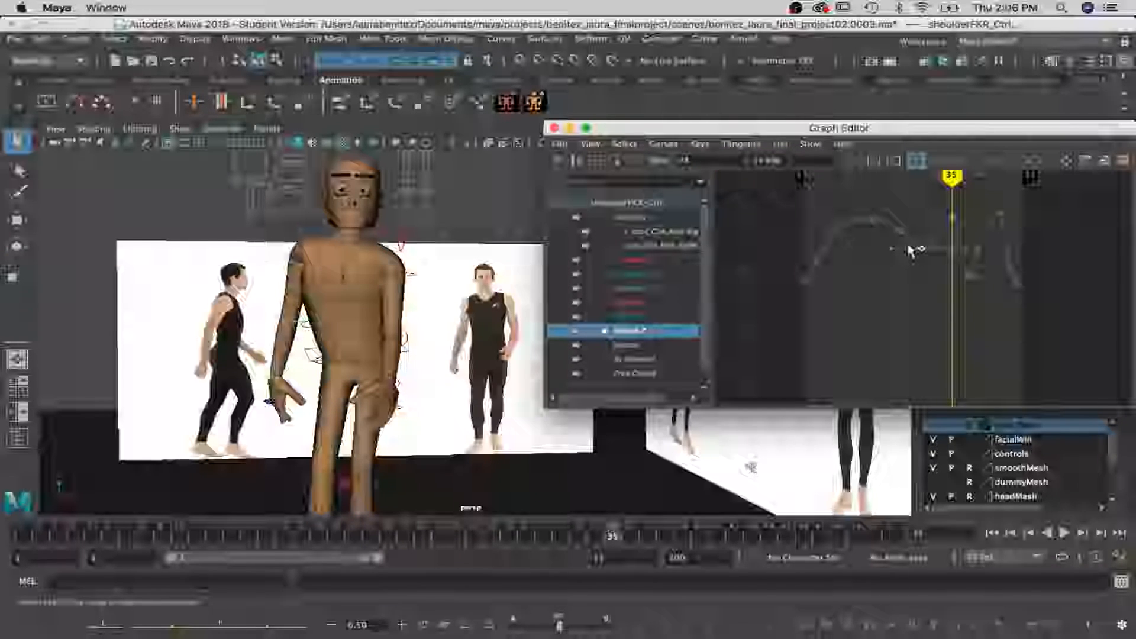
key(Delete)
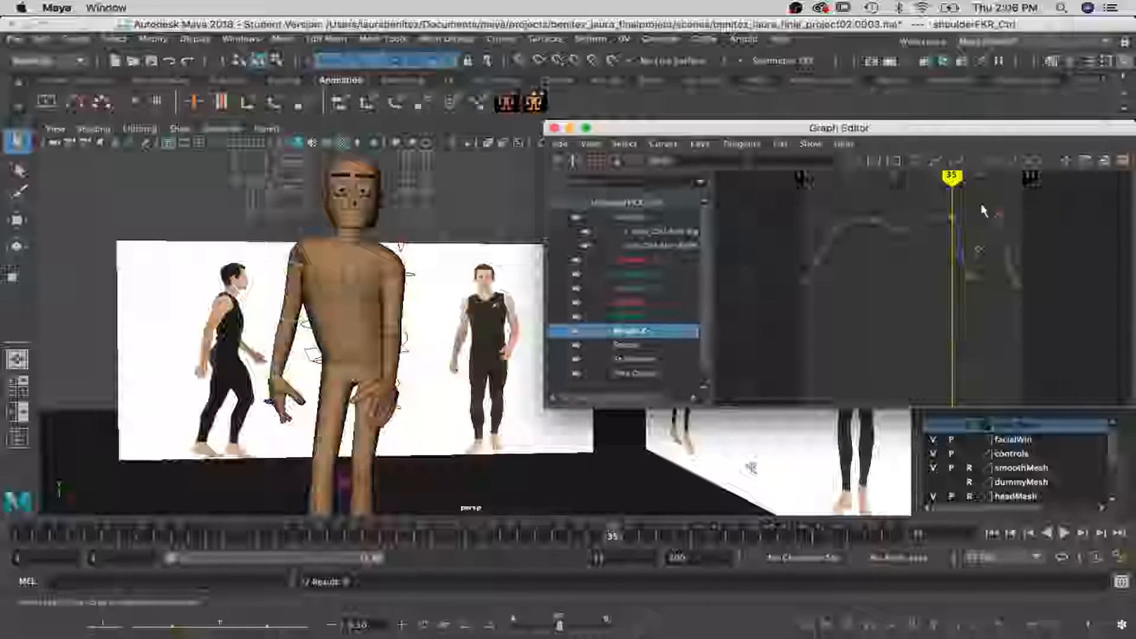
Go to frame 40 and delete the two low Rotate Z keys on either side of it
mouse_move(953, 176)
mouse_down()
mouse_move(897, 173)
mouse_move(987, 184)
mouse_move(975, 182)
mouse_up()
click(961, 255)
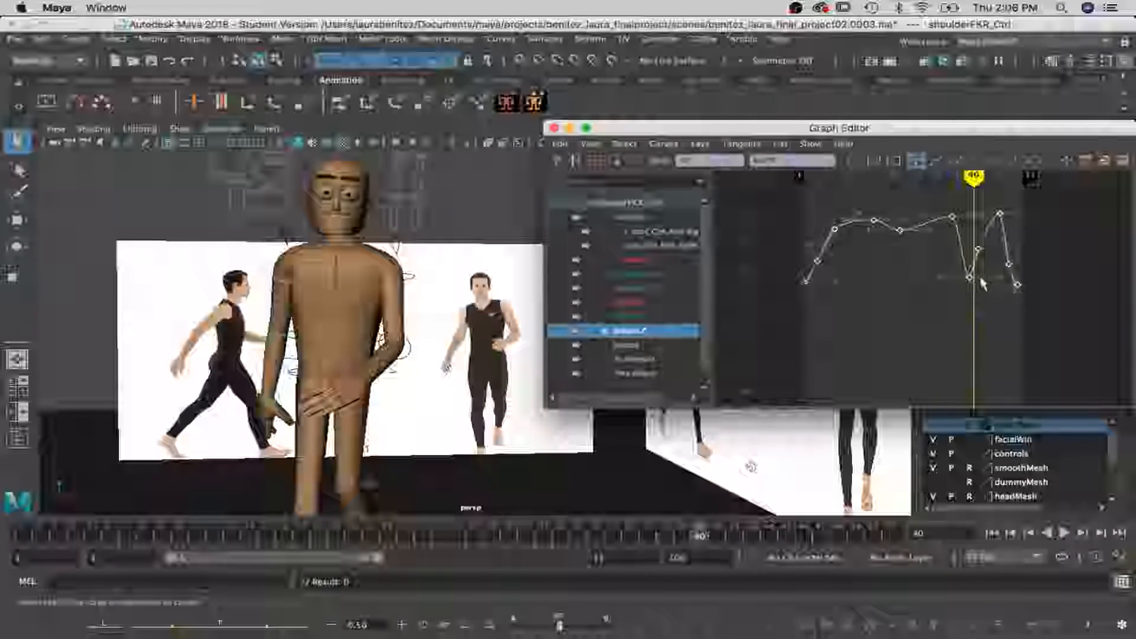
drag(954, 247, 950, 243)
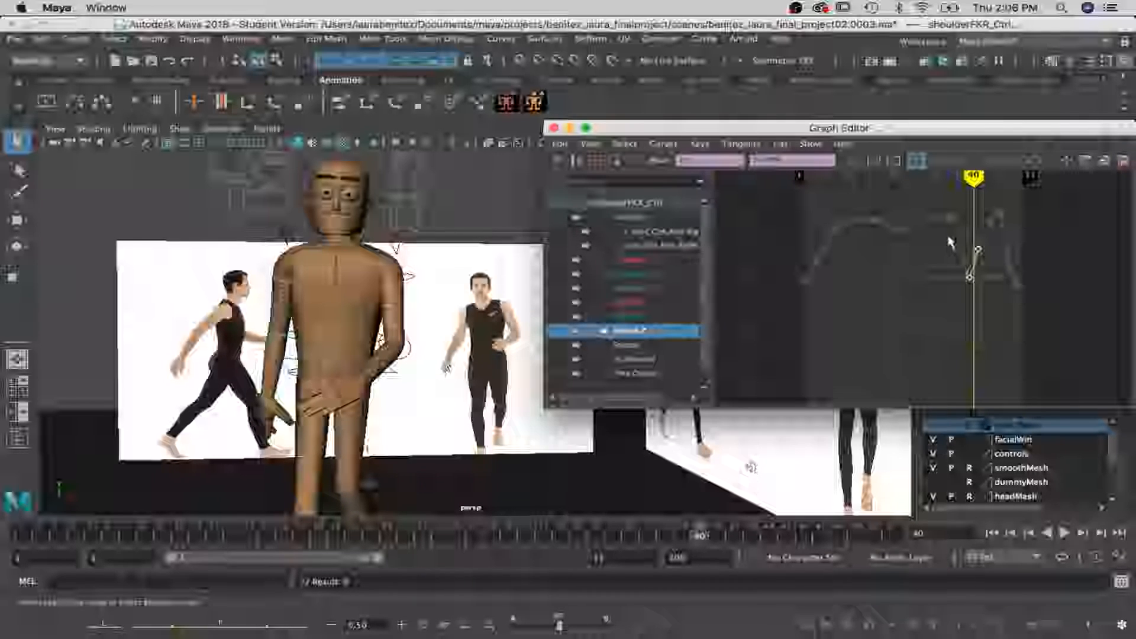
key(Delete)
Scrub through the walk and examine the right arm's swing from the front and the side
mouse_move(423, 356)
alt+mouse_down()
mouse_move(463, 358)
mouse_move(406, 364)
alt+mouse_up()
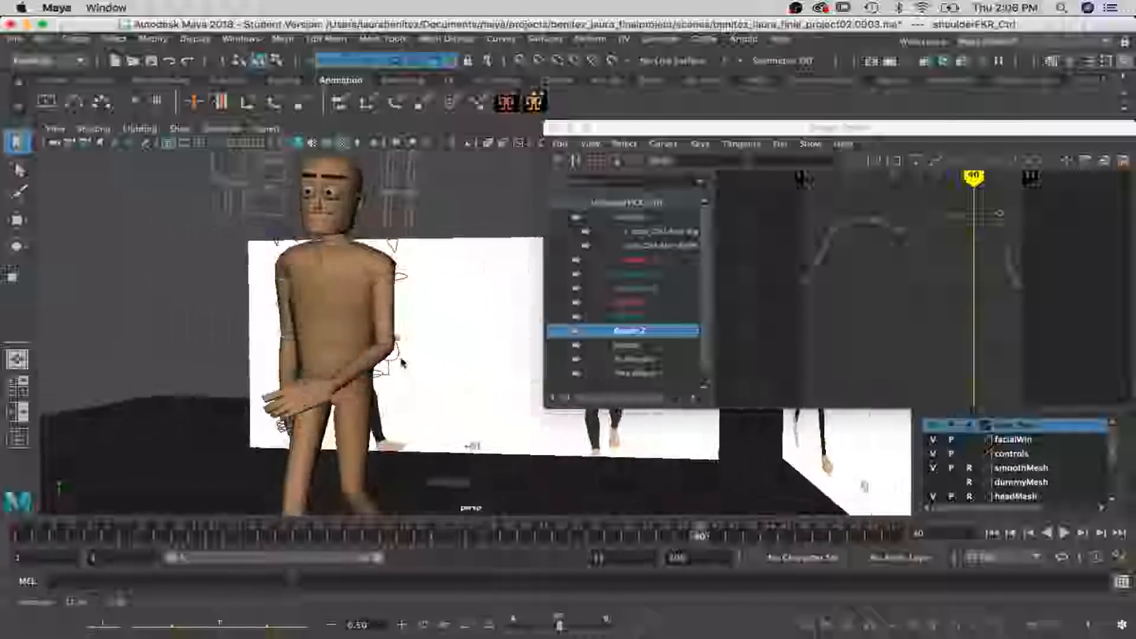
drag(979, 181, 895, 182)
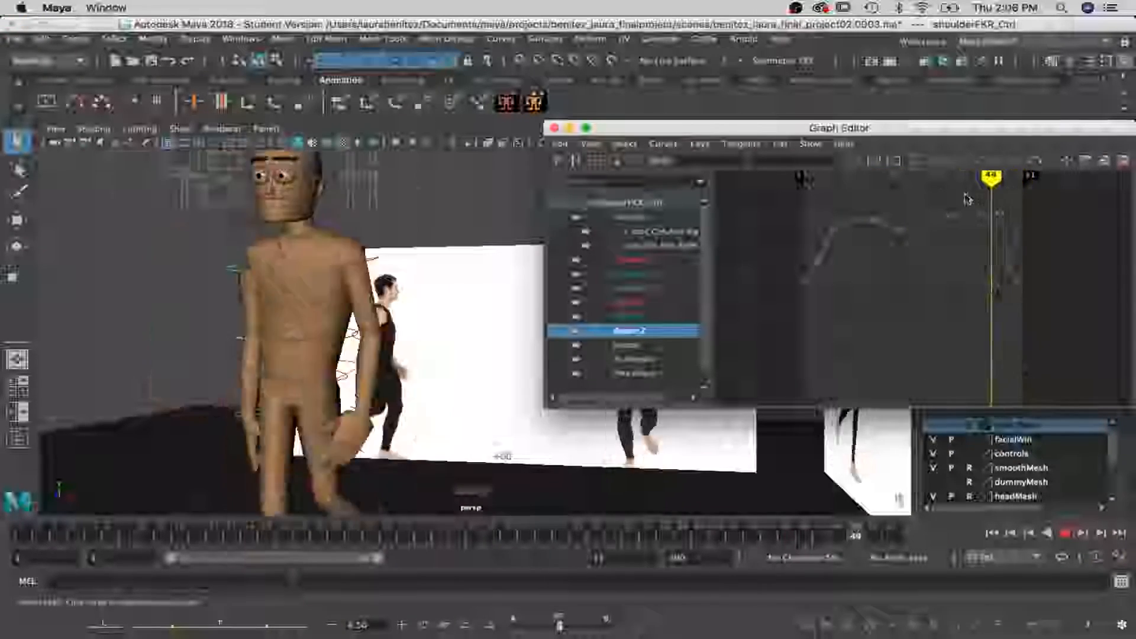
drag(843, 184, 963, 183)
click(301, 324)
alt+drag(300, 324, 448, 327)
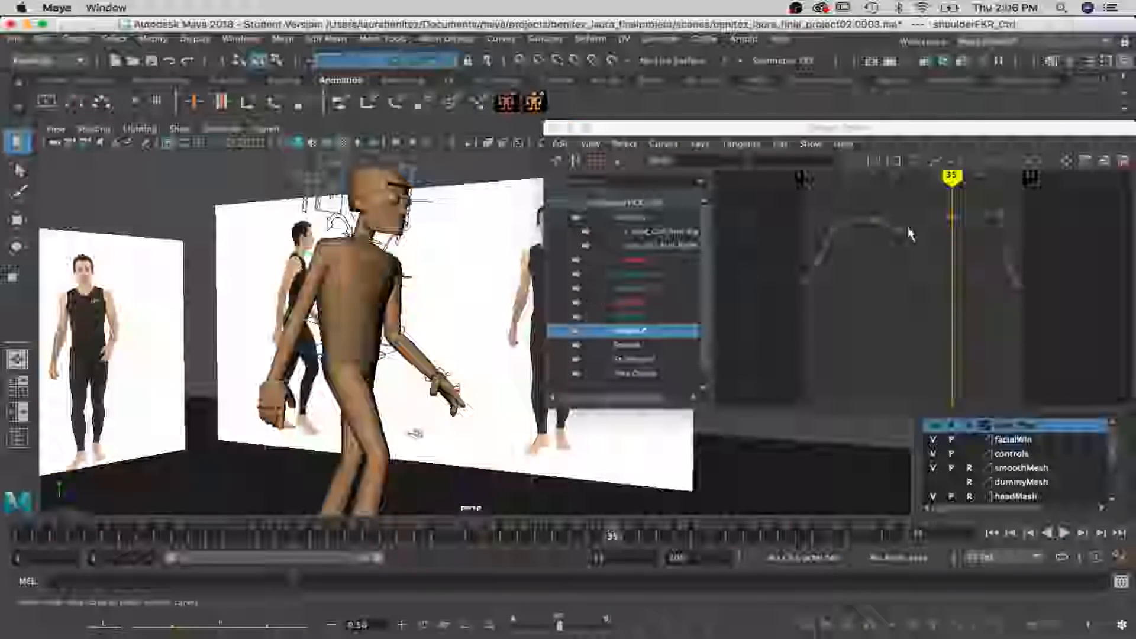
mouse_move(956, 184)
mouse_down()
mouse_move(1024, 193)
mouse_move(841, 190)
mouse_move(916, 198)
mouse_up()
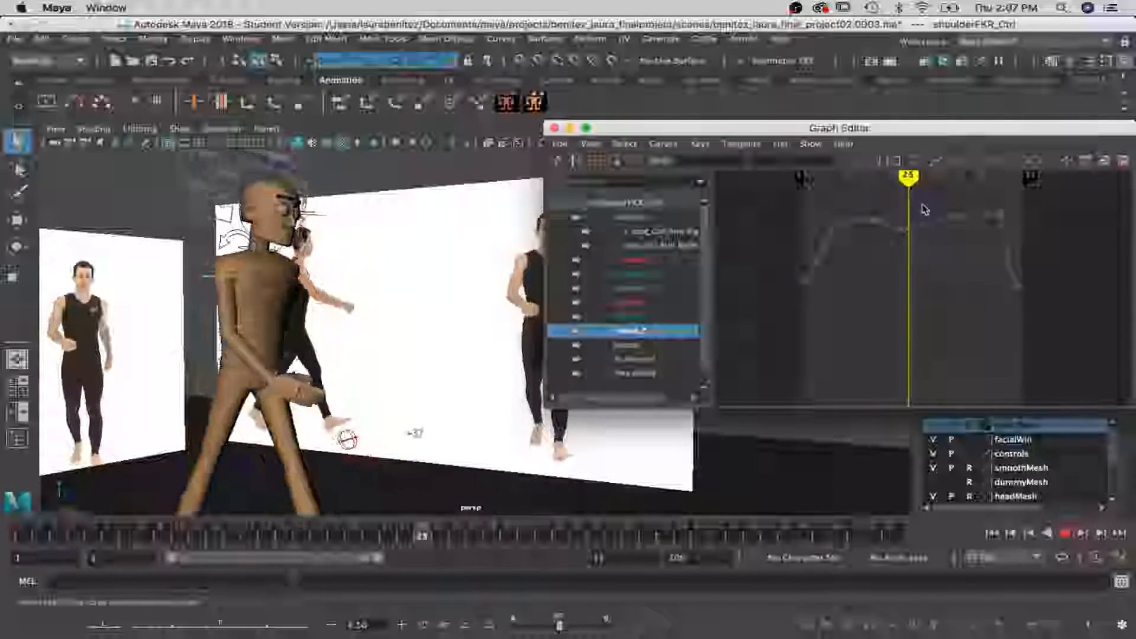
mouse_move(810, 221)
mouse_down()
mouse_move(1002, 240)
mouse_move(874, 237)
mouse_move(966, 241)
mouse_move(888, 240)
mouse_up()
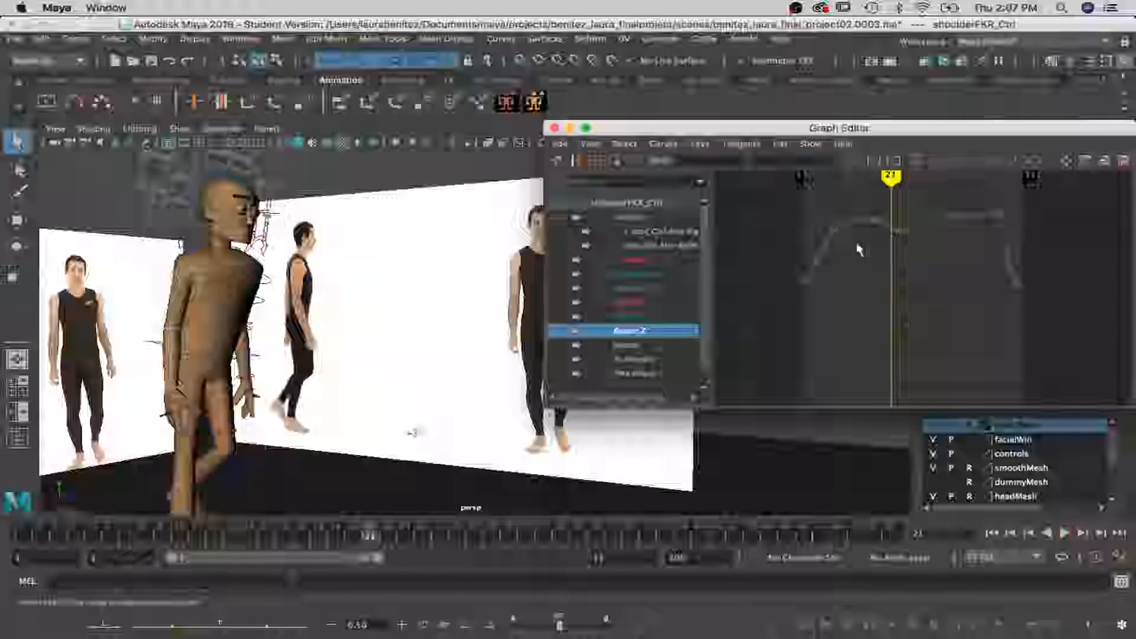
Set the right shoulder's Rotate Y keys around frames 21 and 33 to 0
click(644, 318)
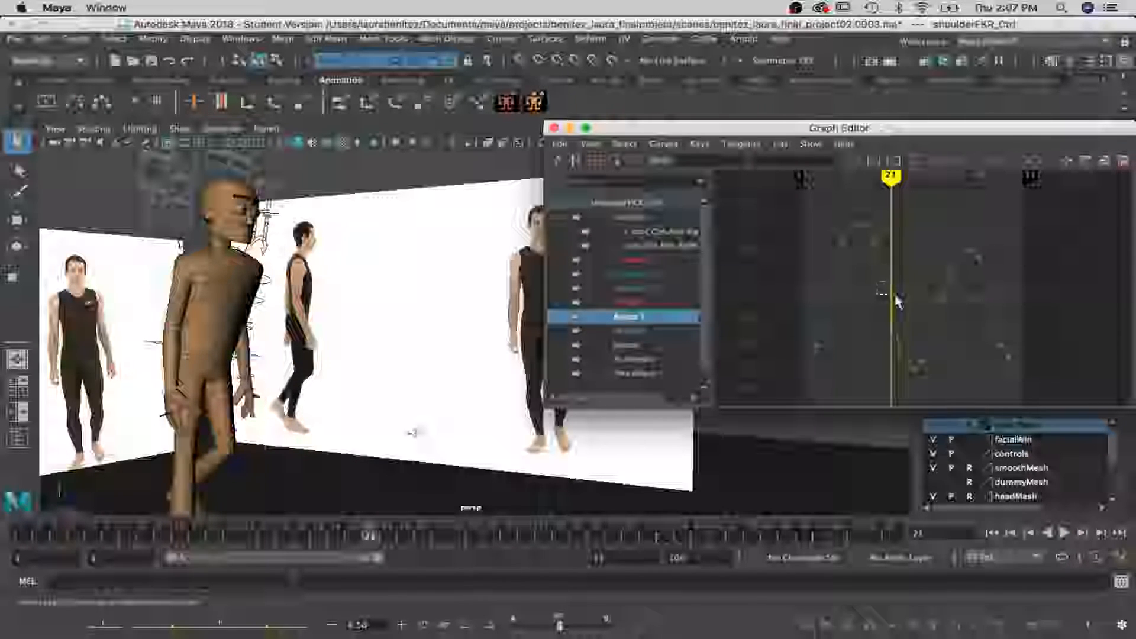
drag(887, 290, 905, 310)
click(793, 161)
key(BackSpace)
key(BackSpace)
key(BackSpace)
key(BackSpace)
key(BackSpace)
key(Return)
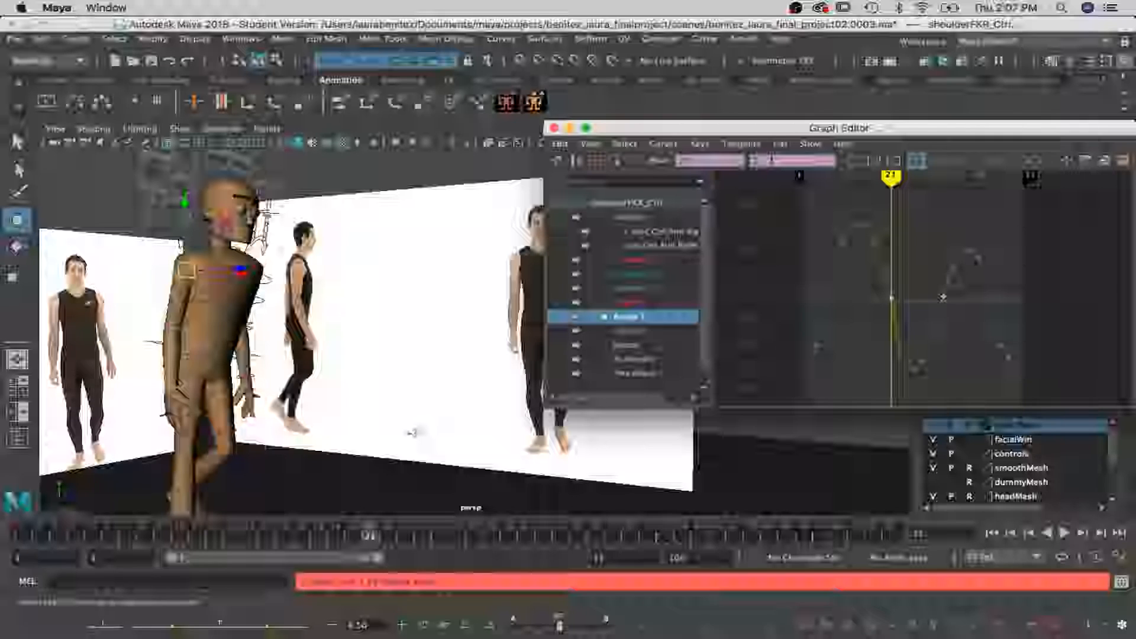
text(0)
key(Return)
Lower the right shoulder's Rotate Y peak keys between about frames 10 and 17 for a rounder arc
drag(815, 210, 880, 255)
shift+middle_drag(859, 242, 858, 244)
key(q)
drag(864, 253, 883, 278)
key(w)
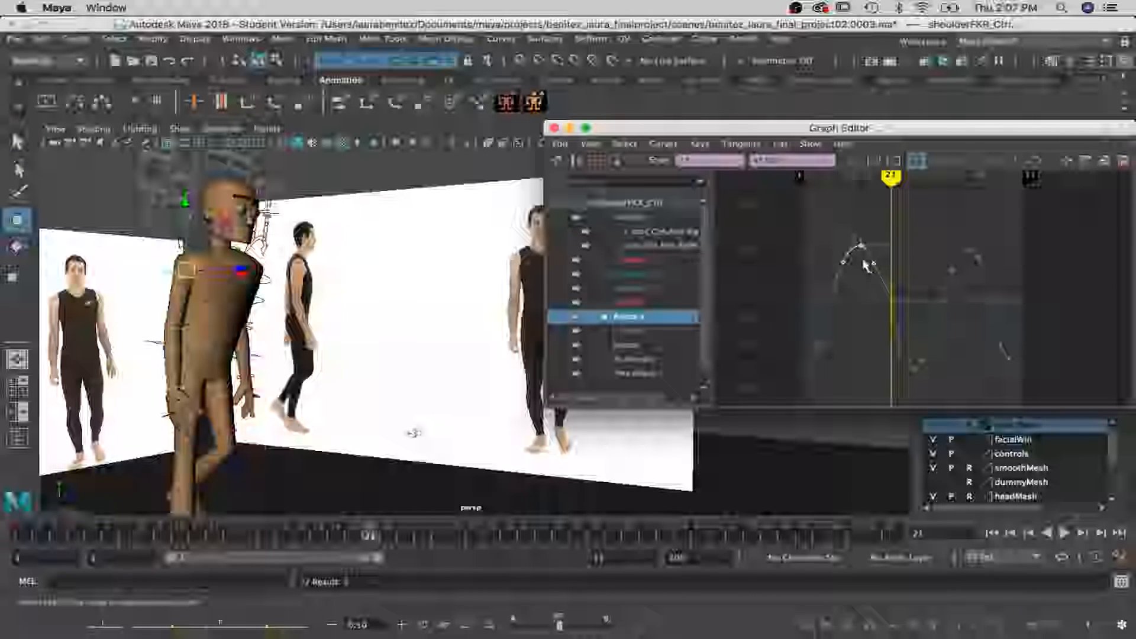
click(879, 274)
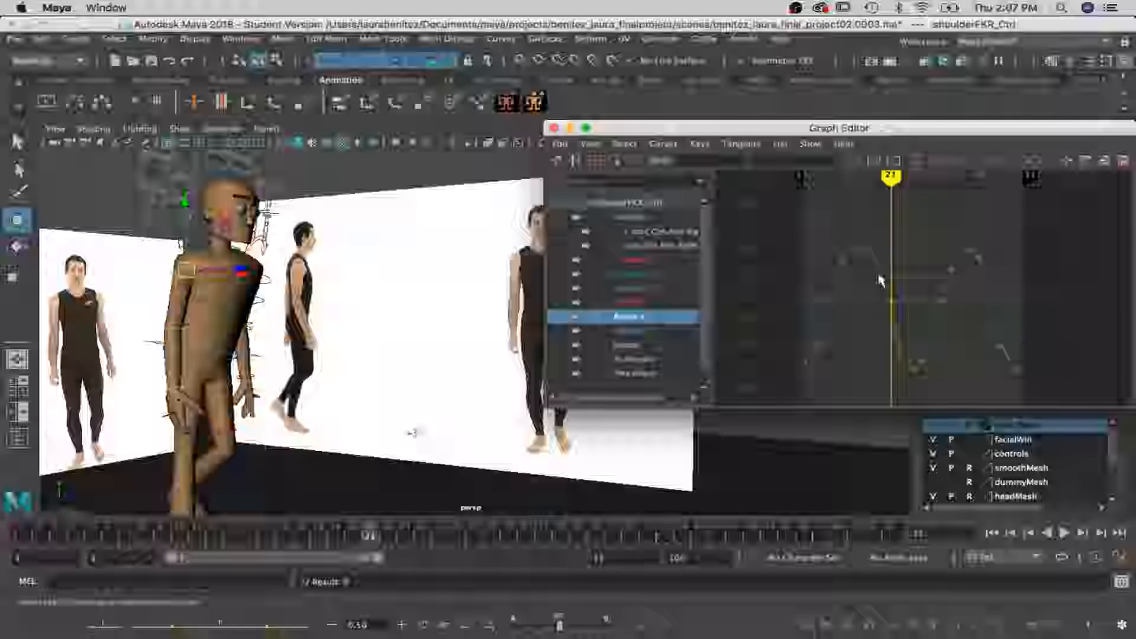
Smooth the right shoulder's Rotate Y descent around frame 20 and delete the extra key near frame 48
key(q)
drag(922, 328, 922, 327)
key(e)
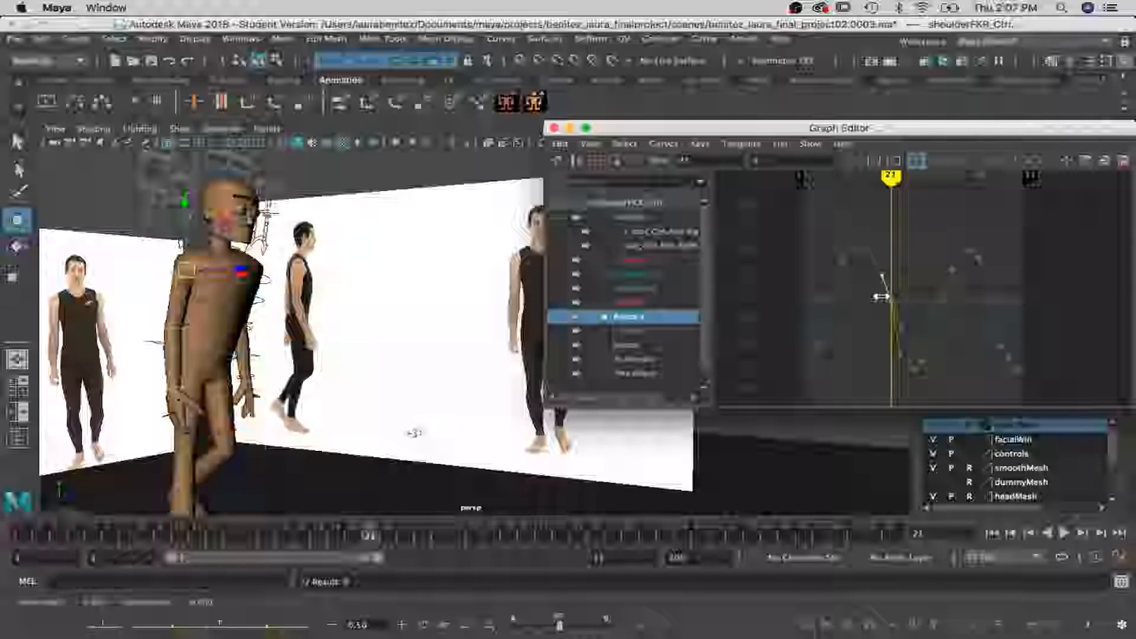
drag(878, 294, 911, 316)
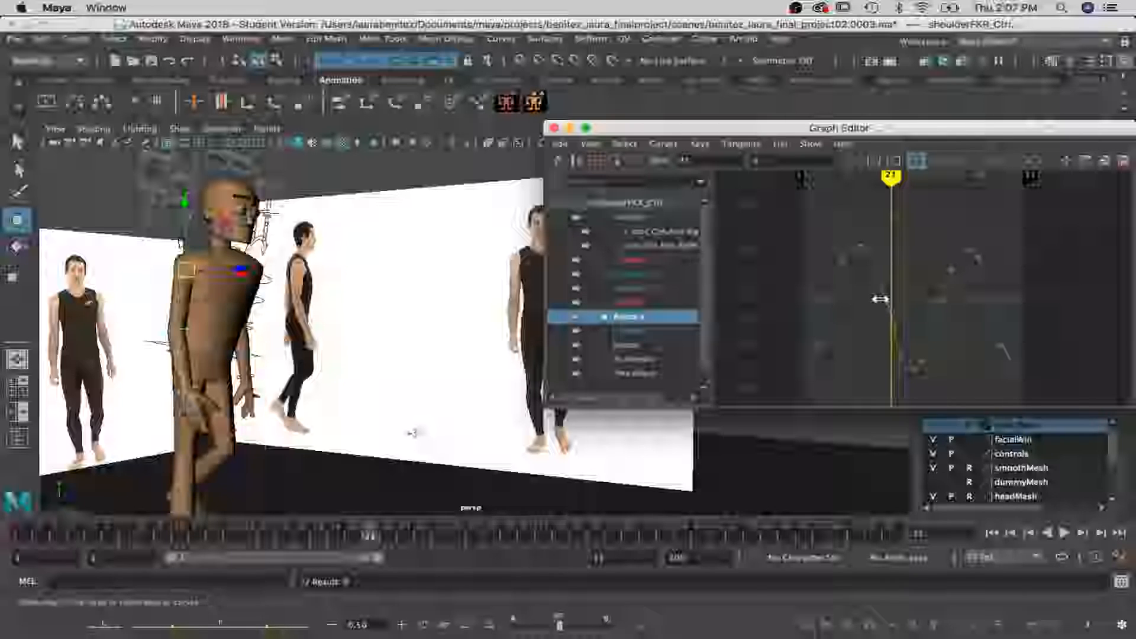
key(q)
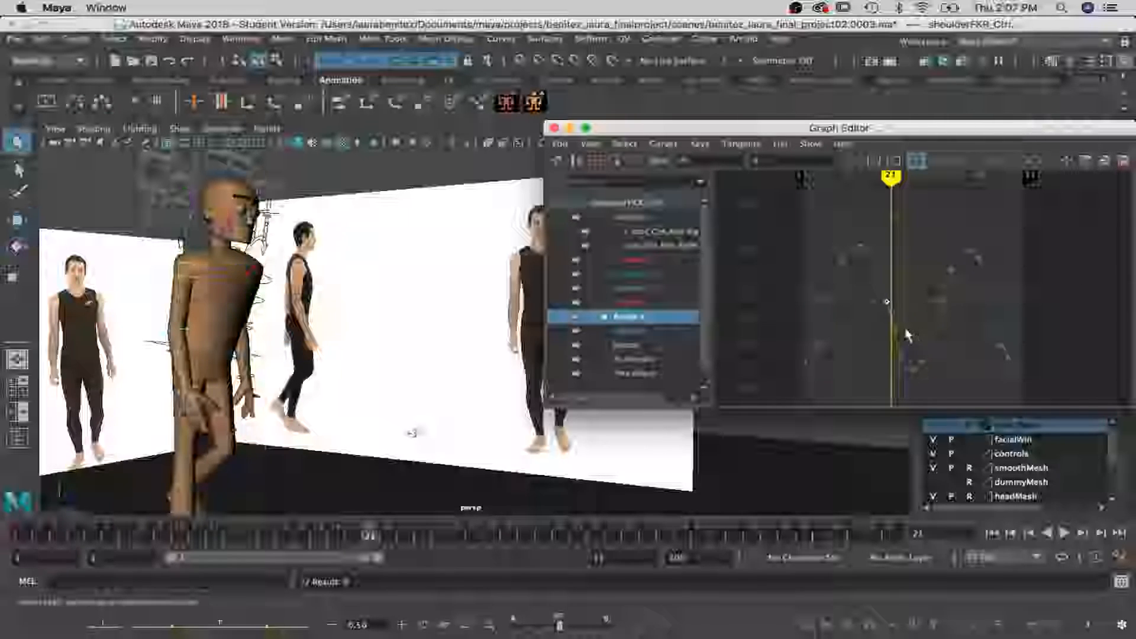
key(e)
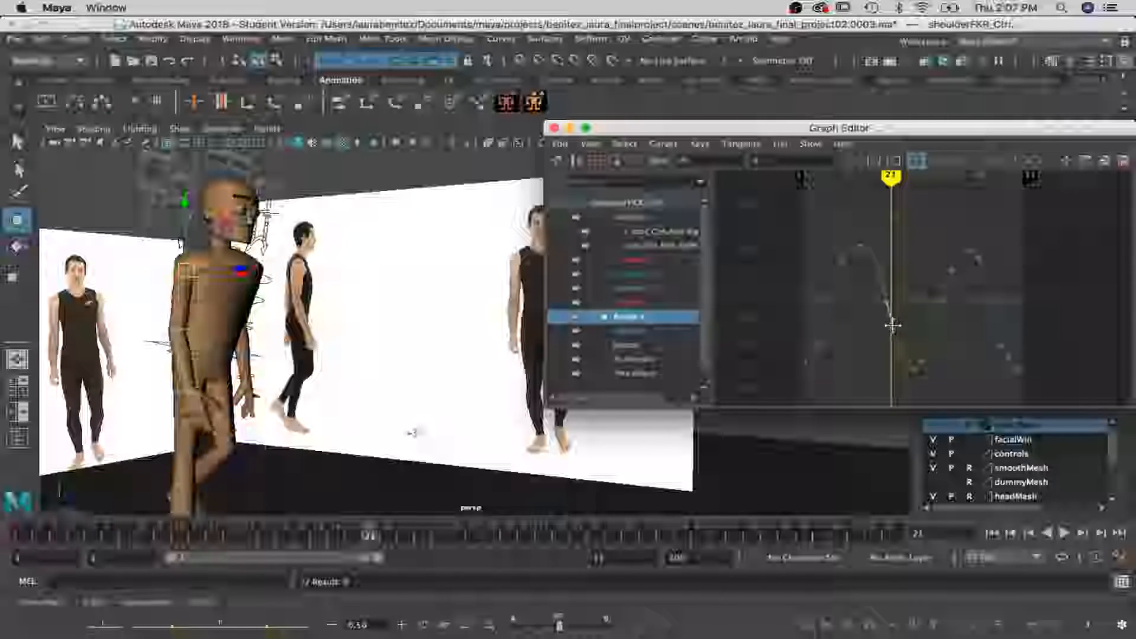
click(1012, 361)
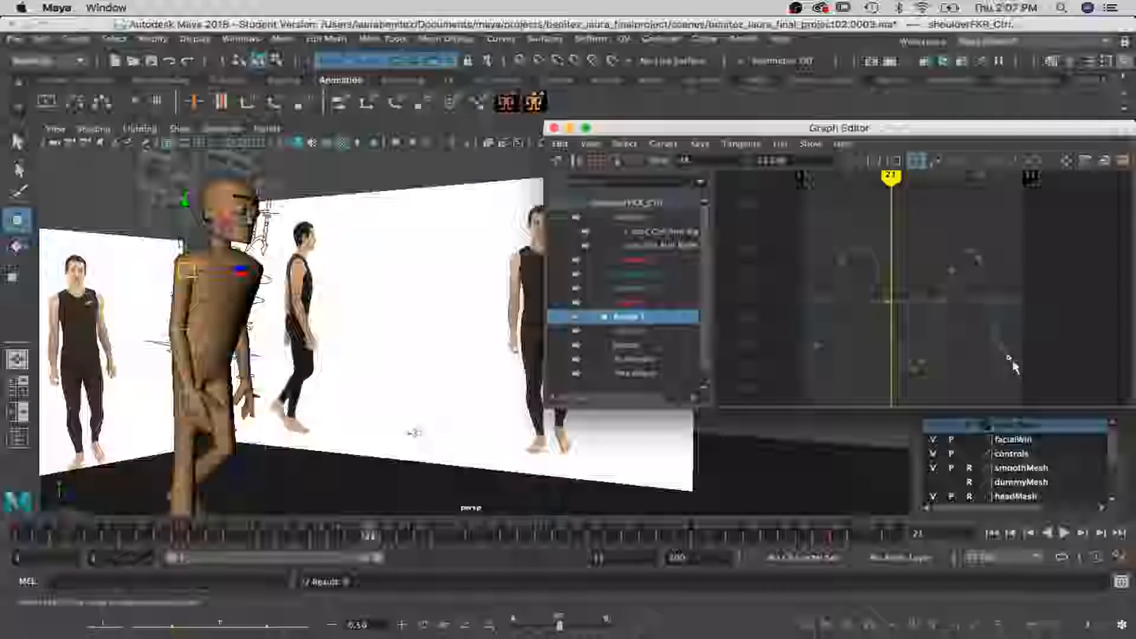
key(Delete)
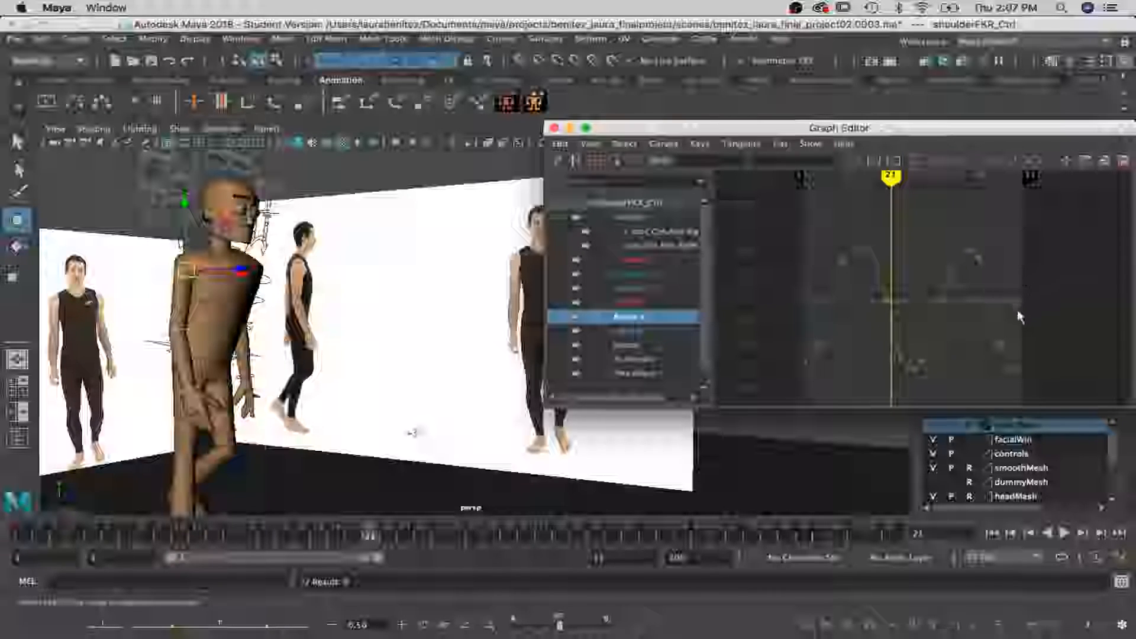
Scrub through the walk to check the right arm's swing, and review the right shoulder's Rotate X curve
key(alt+v)
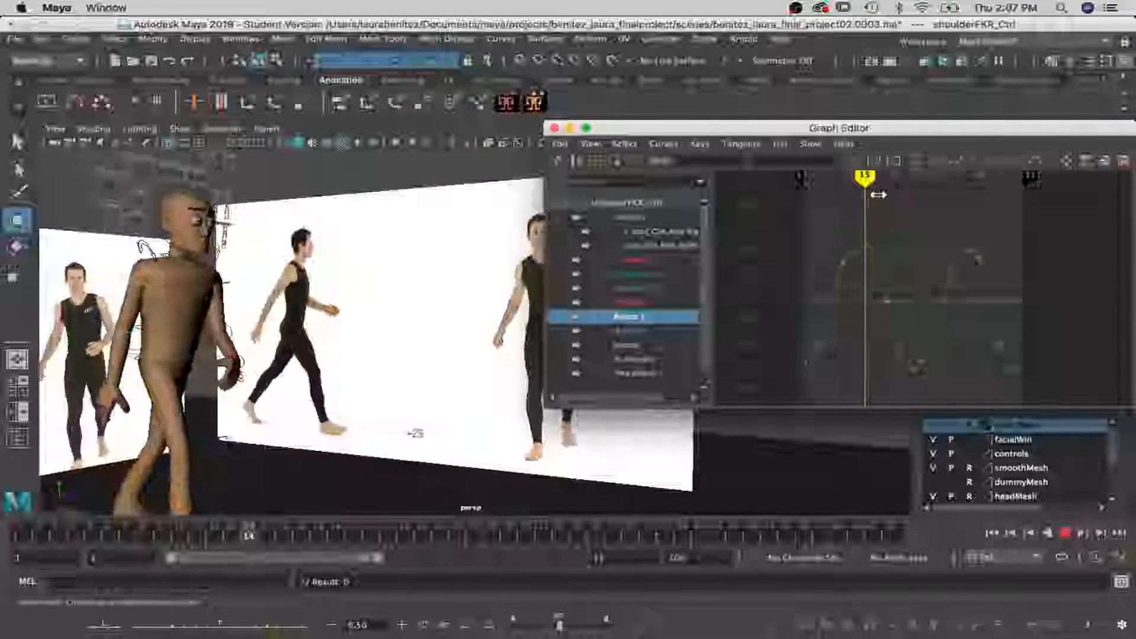
drag(956, 207, 966, 209)
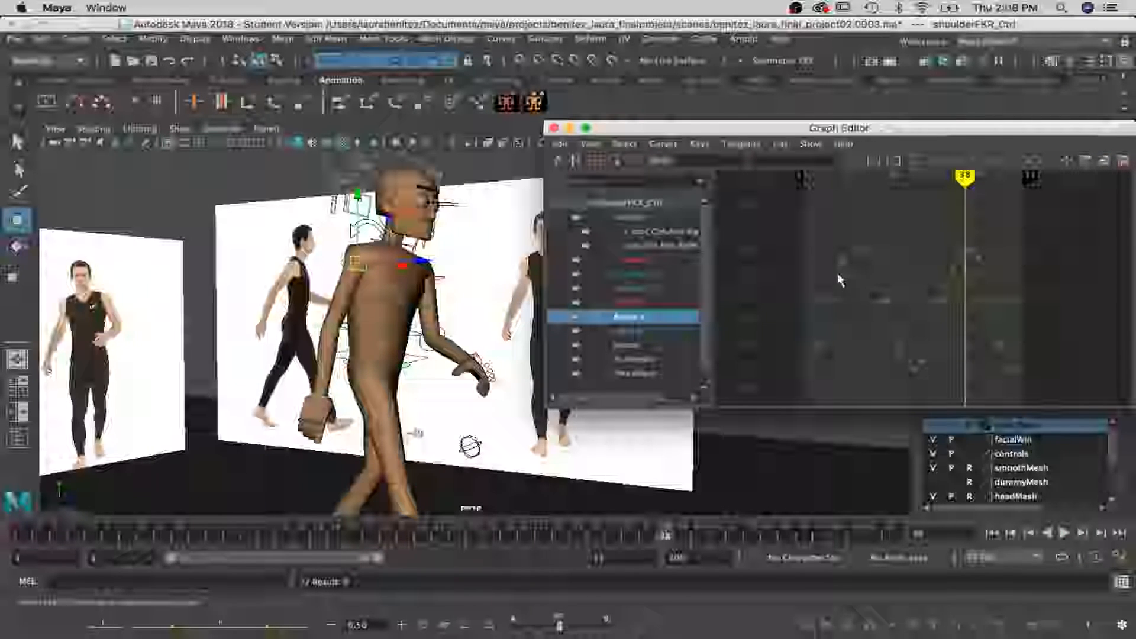
key(alt+v)
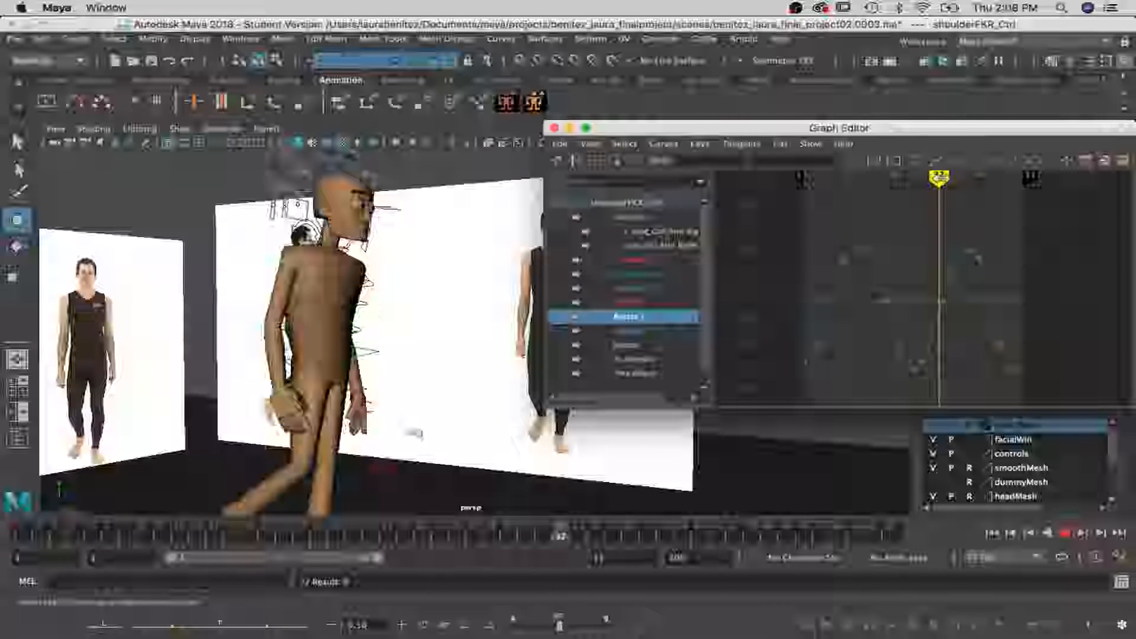
key(alt+v)
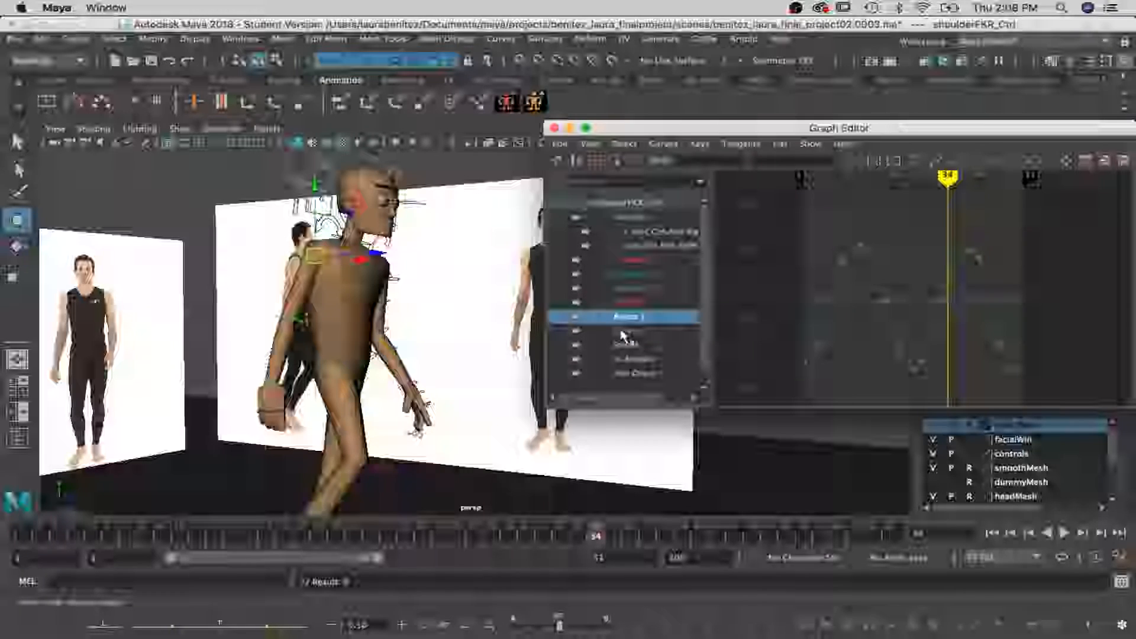
click(618, 302)
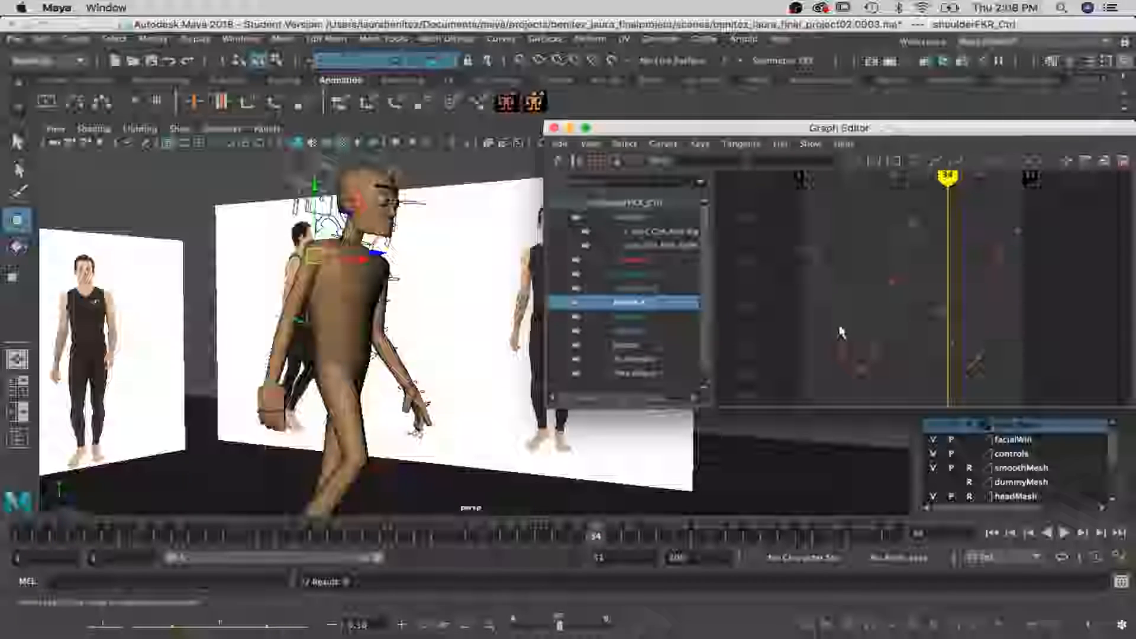
Isolate the right elbow control's Rotate Y curve and raise its key at frame 39
click(298, 325)
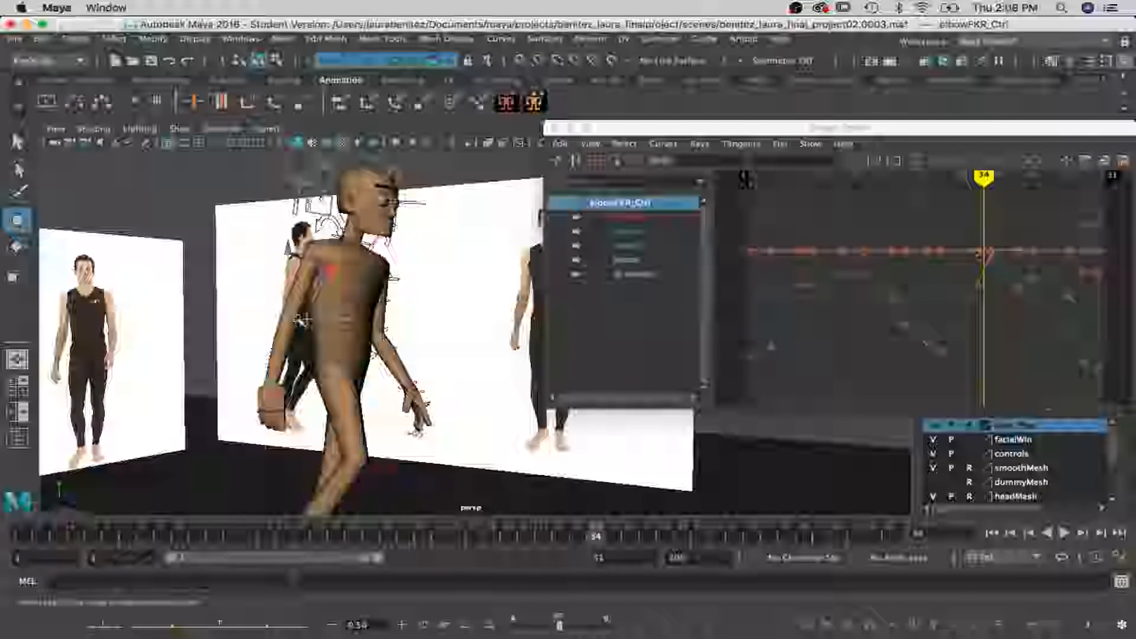
click(663, 232)
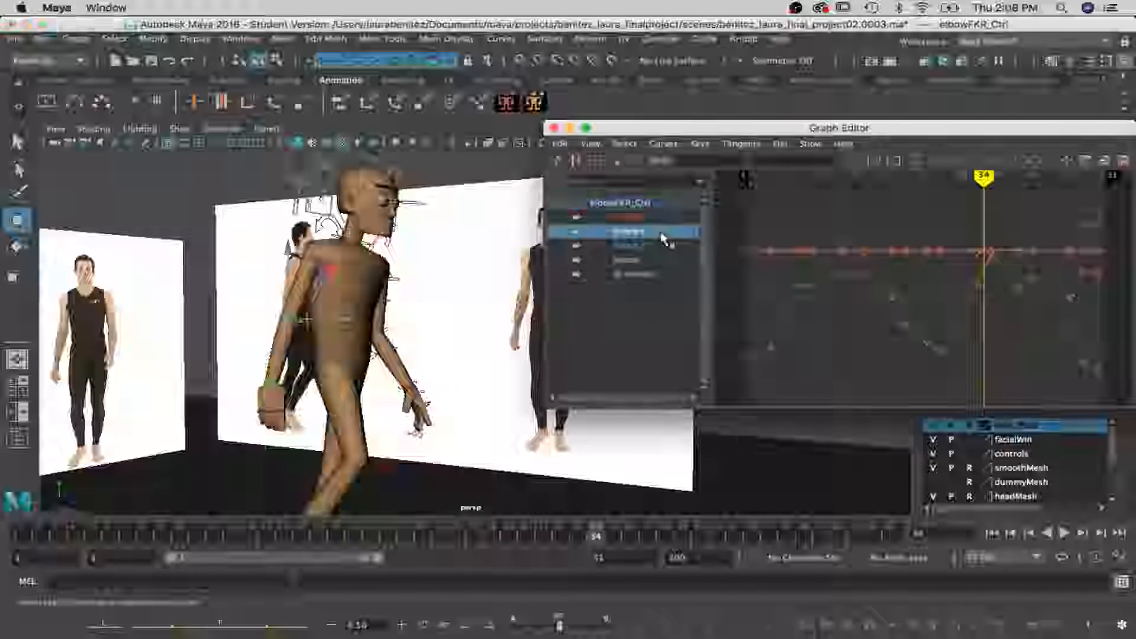
click(991, 173)
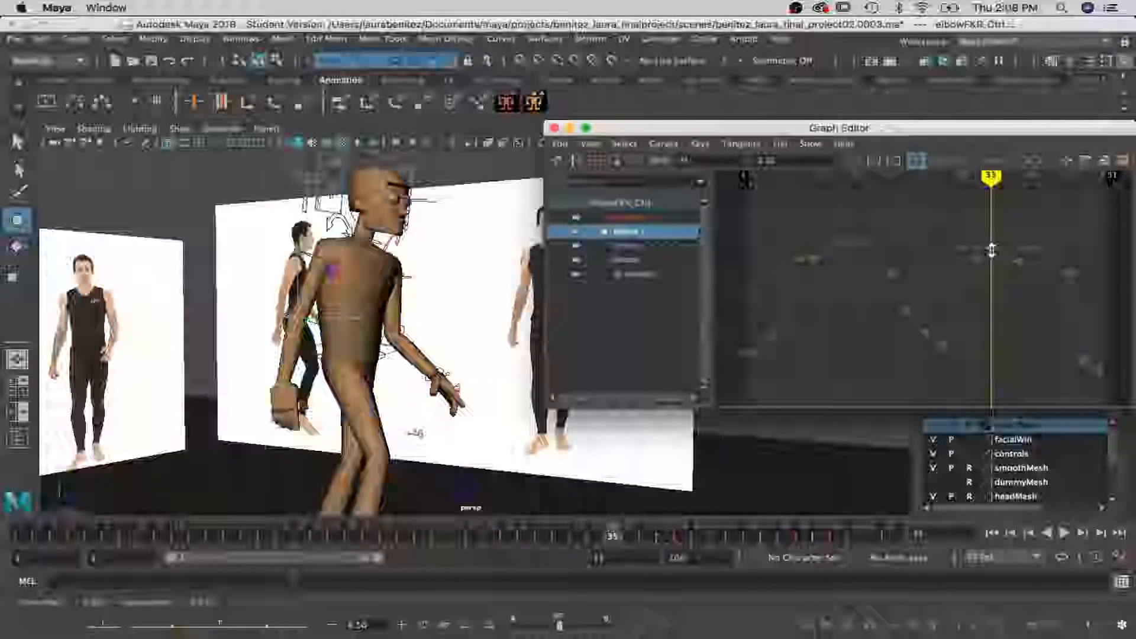
key(alt+v)
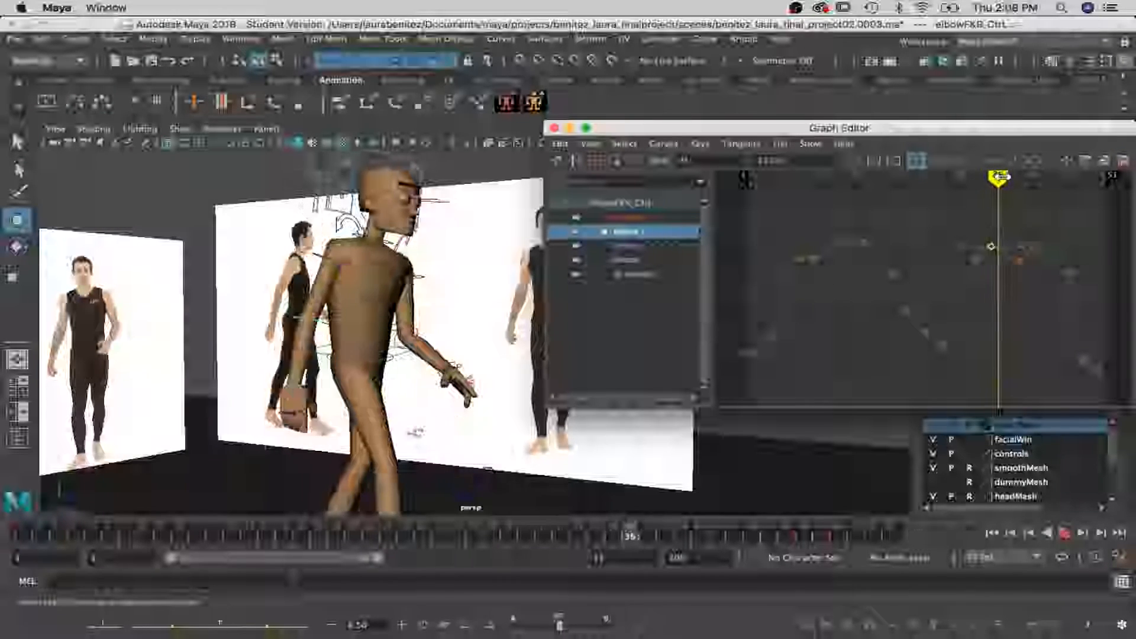
key(q)
drag(1007, 255, 1025, 276)
key(w)
middle_drag(1019, 261, 1016, 229)
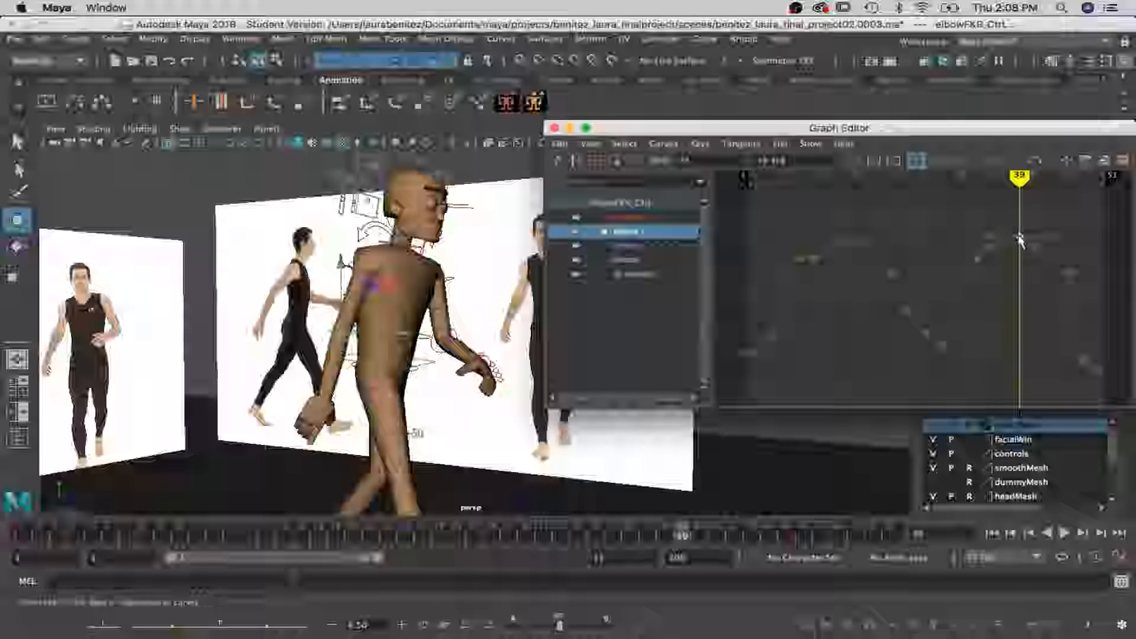
Delete the right elbow's Rotate Y keys around frames 35 and 41, on either side of the frame 39 peak
key(q)
drag(985, 235, 1004, 252)
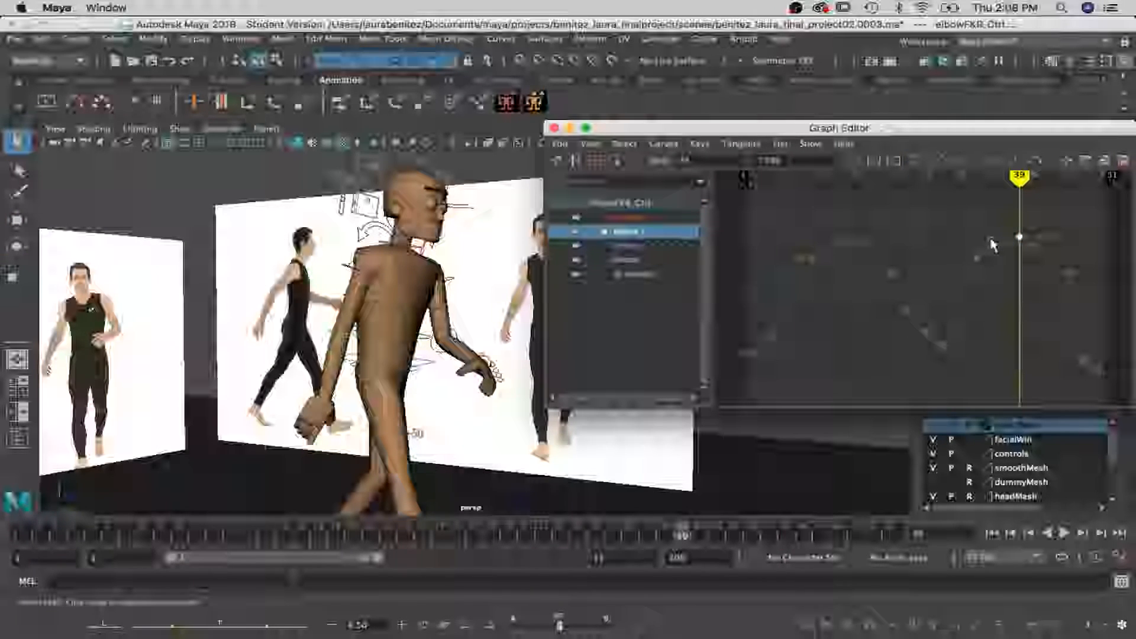
mouse_move(1021, 175)
mouse_down()
mouse_move(1000, 176)
mouse_move(1063, 184)
mouse_move(1042, 177)
mouse_up()
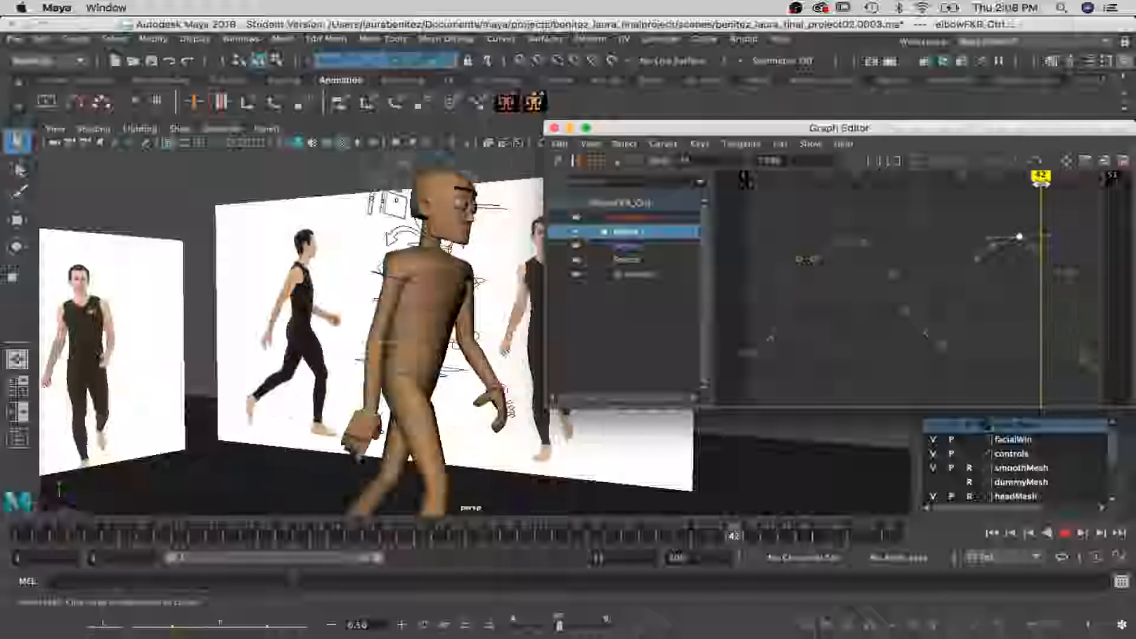
drag(1027, 244, 1044, 256)
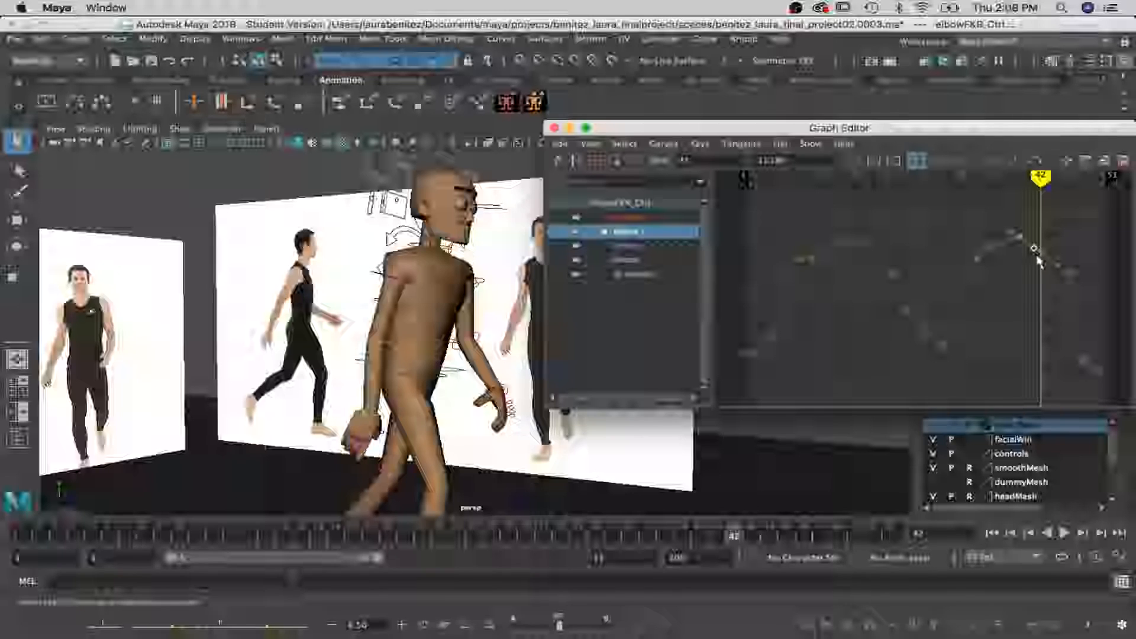
key(Delete)
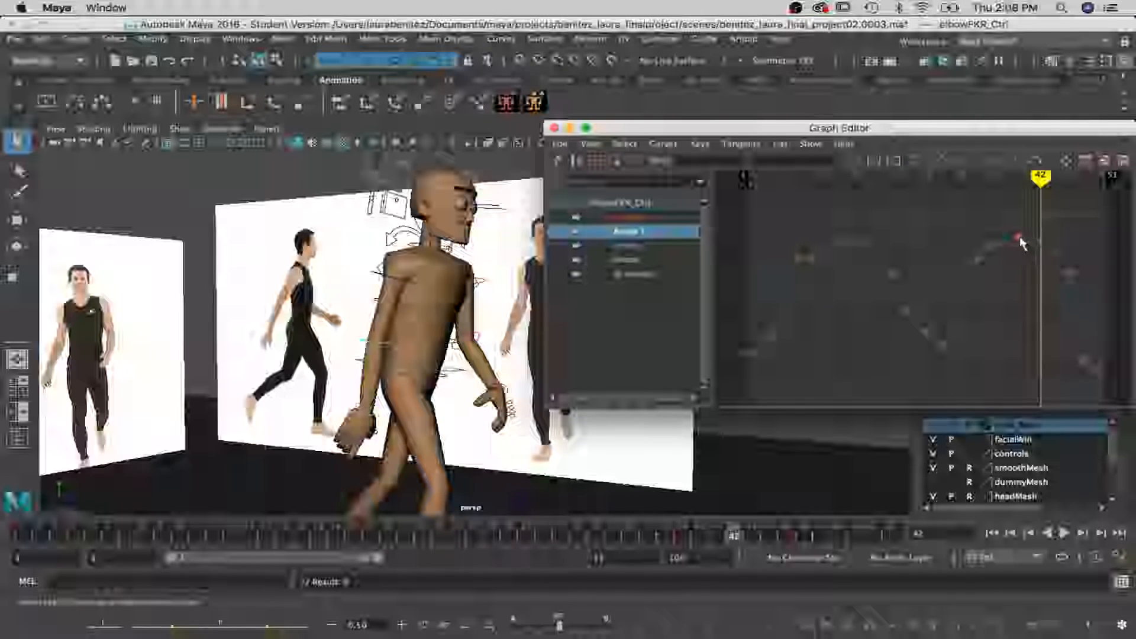
click(991, 248)
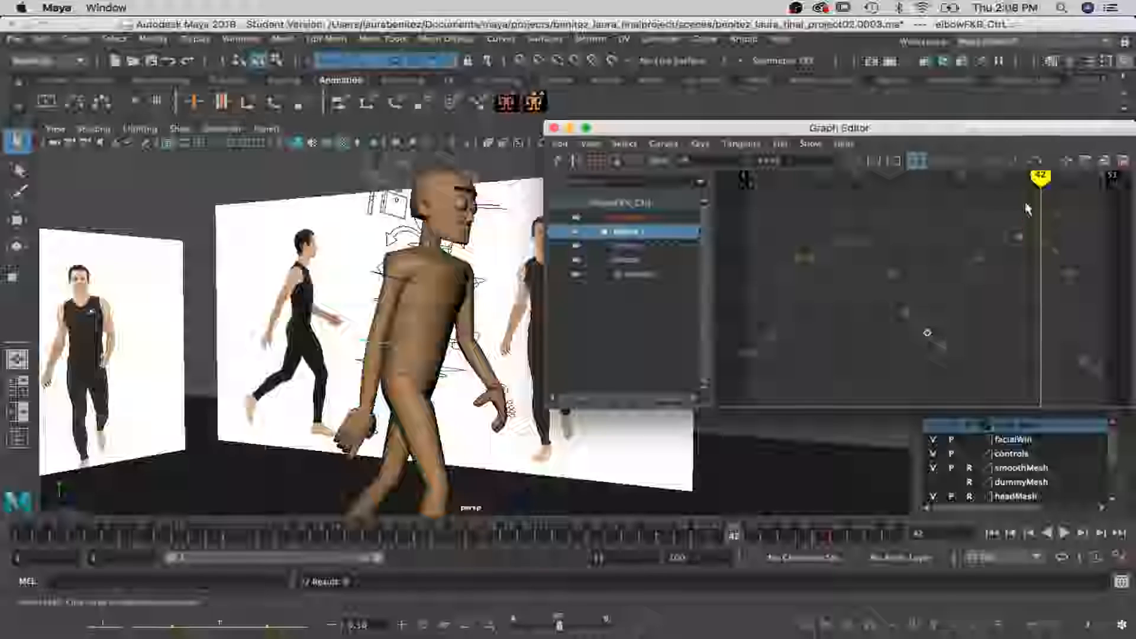
Go to frame 14 and raise the right elbow's Rotate Y key there slightly to match the frame 39 peak
key(alt+v)
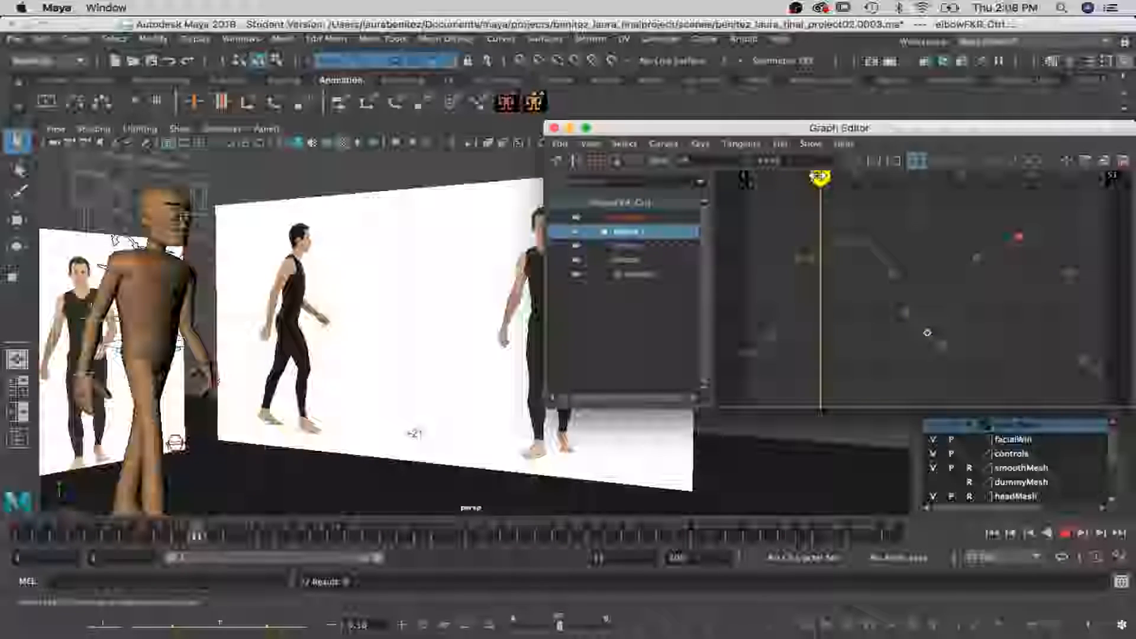
key(alt+v)
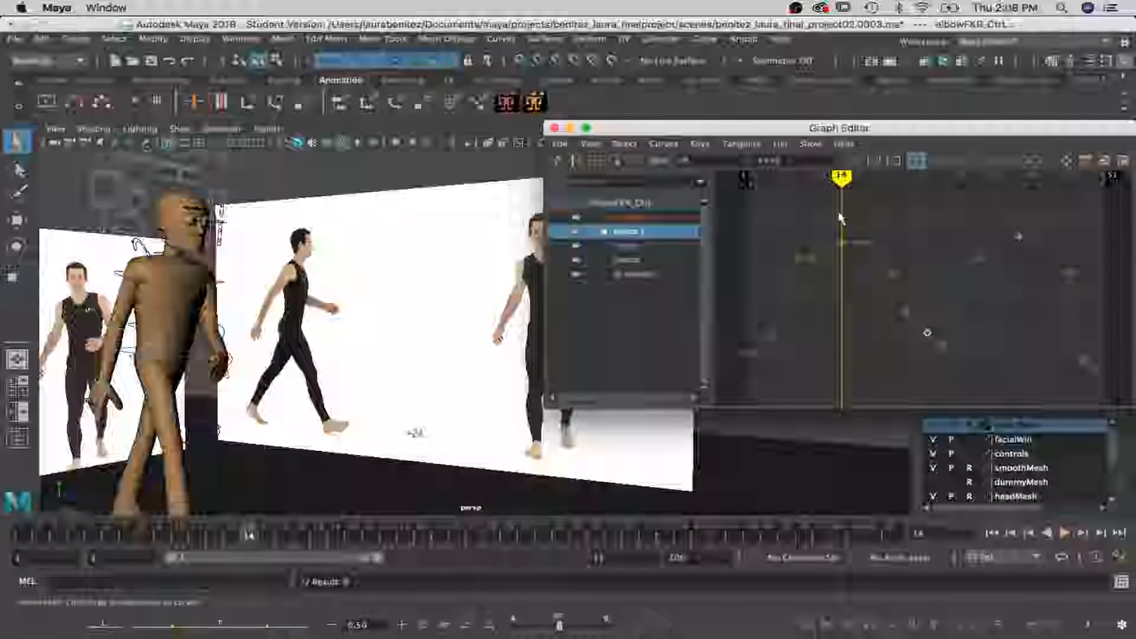
key(e)
shift+middle_drag(842, 243, 842, 237)
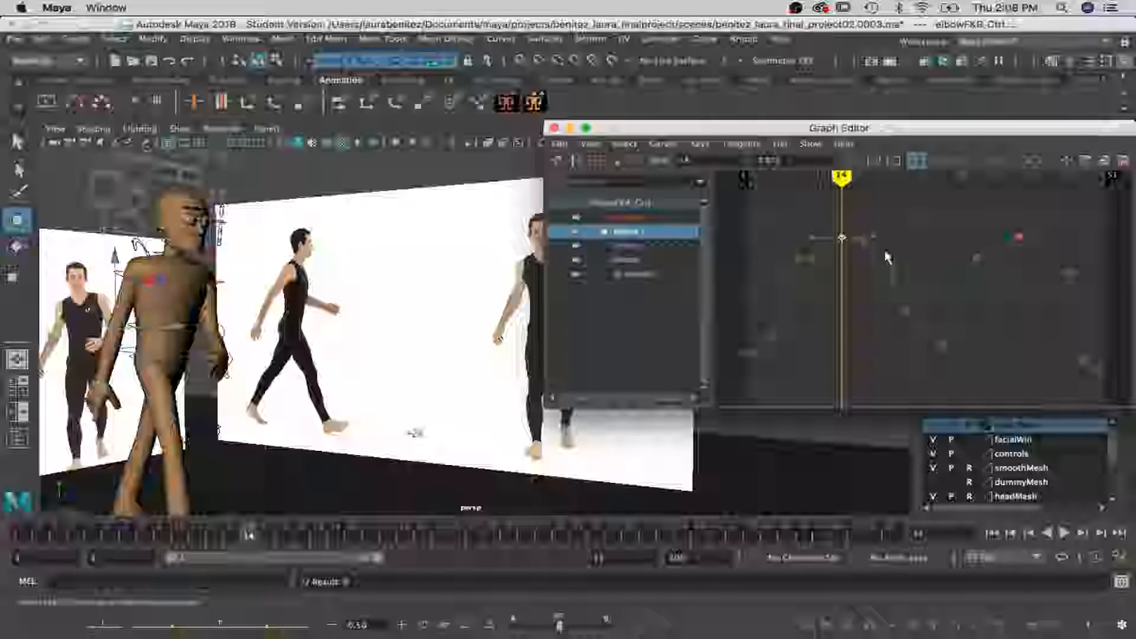
Remove the right elbow's extra Rotate Y keys around frames 26 and 11
key(alt+v)
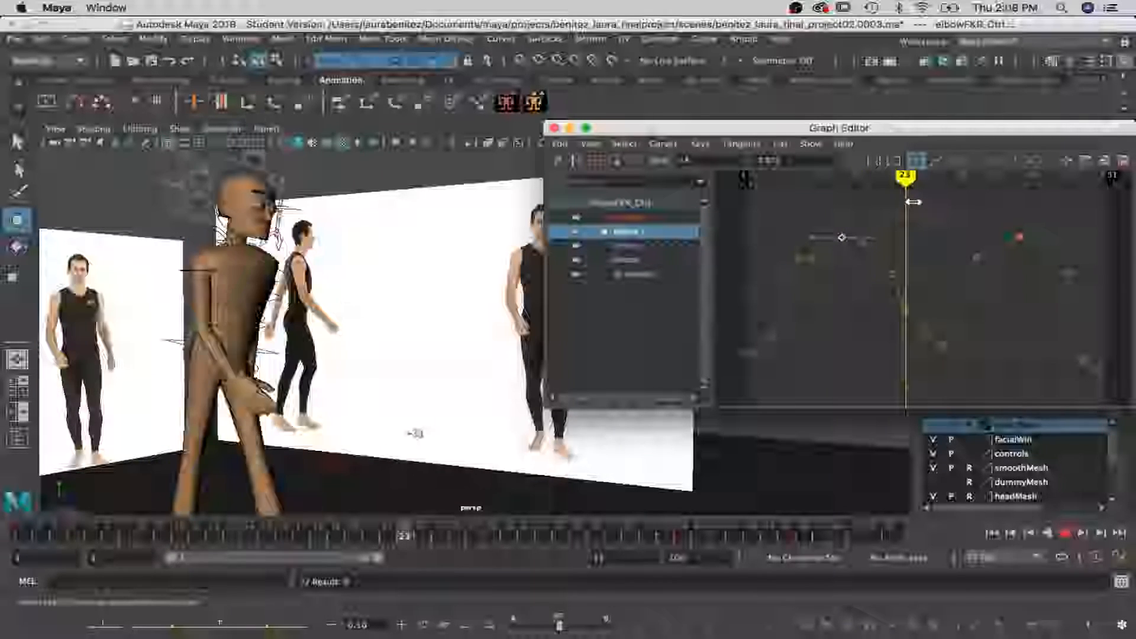
key(alt+v)
key(q)
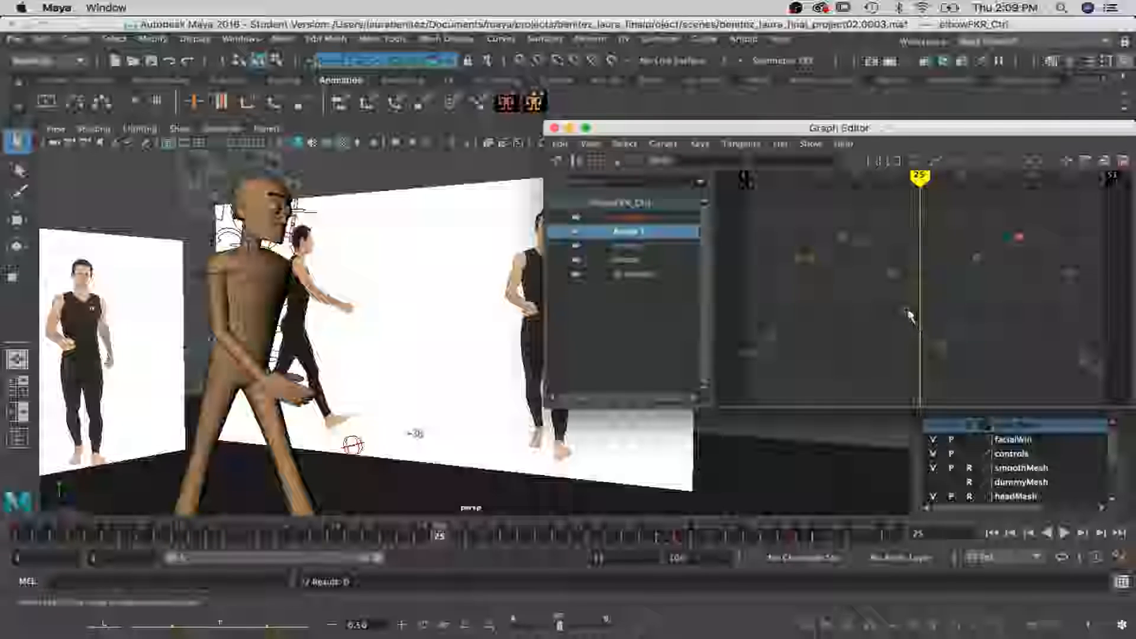
click(909, 316)
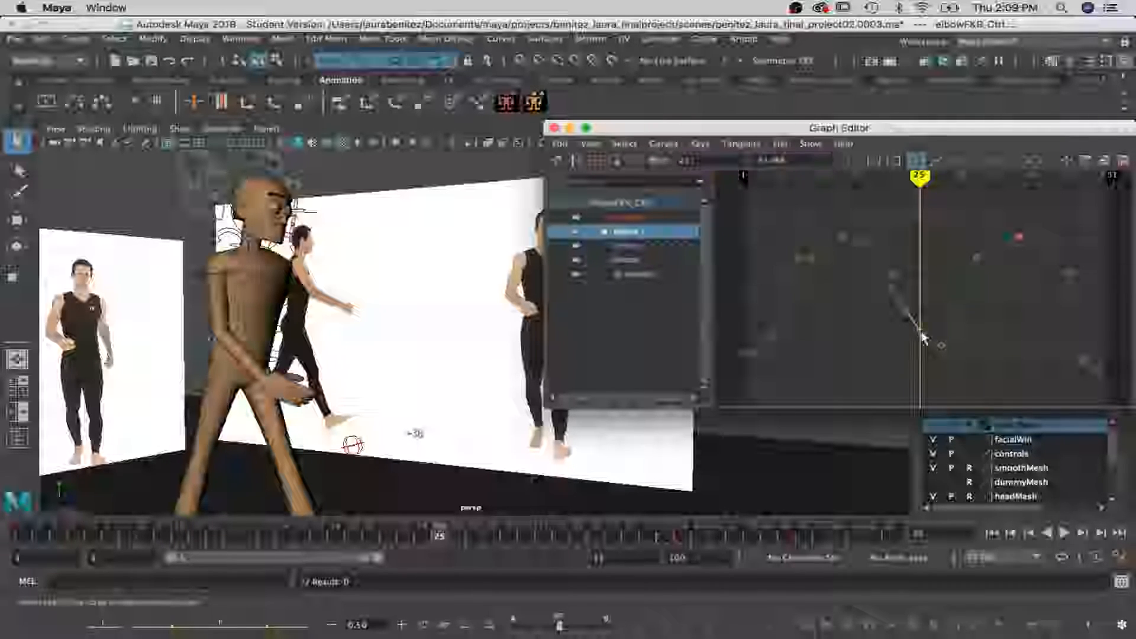
key(w)
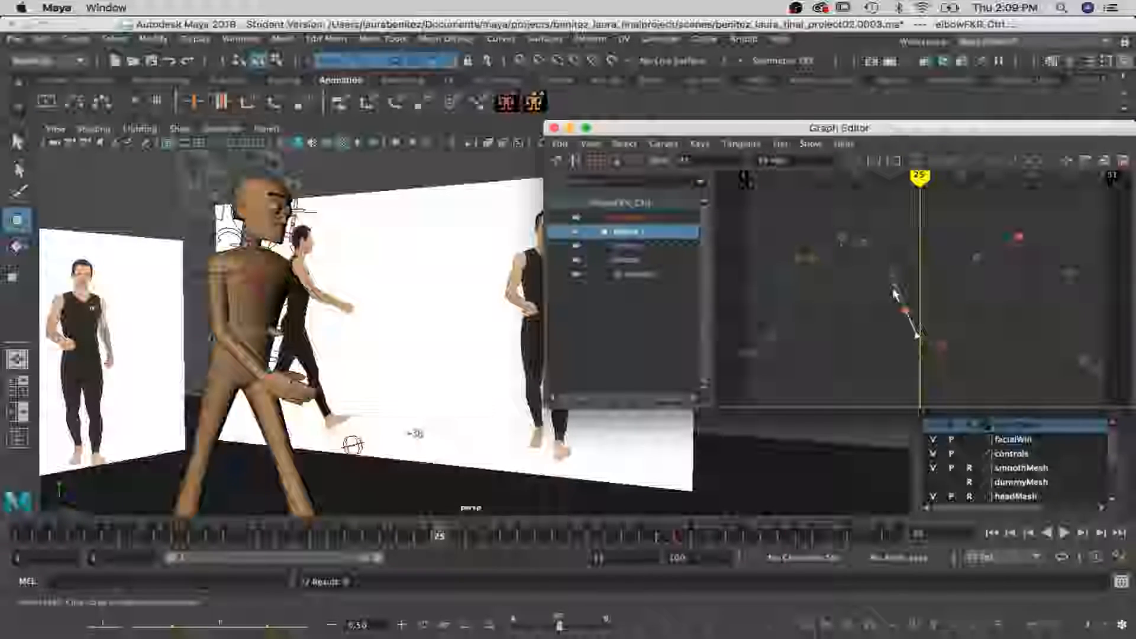
click(819, 263)
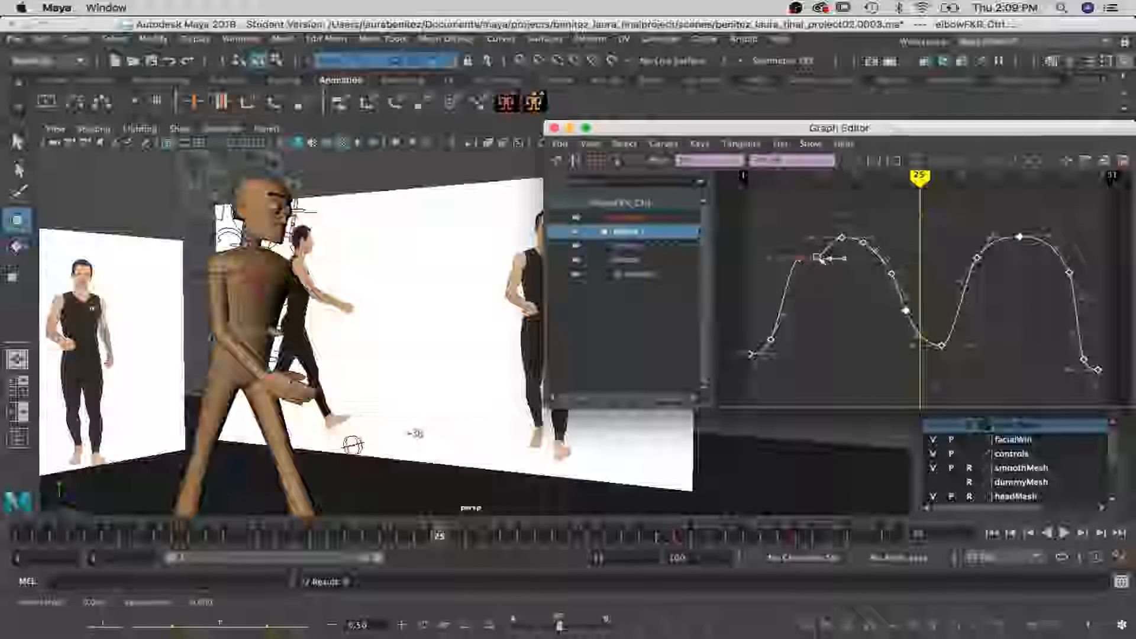
click(815, 264)
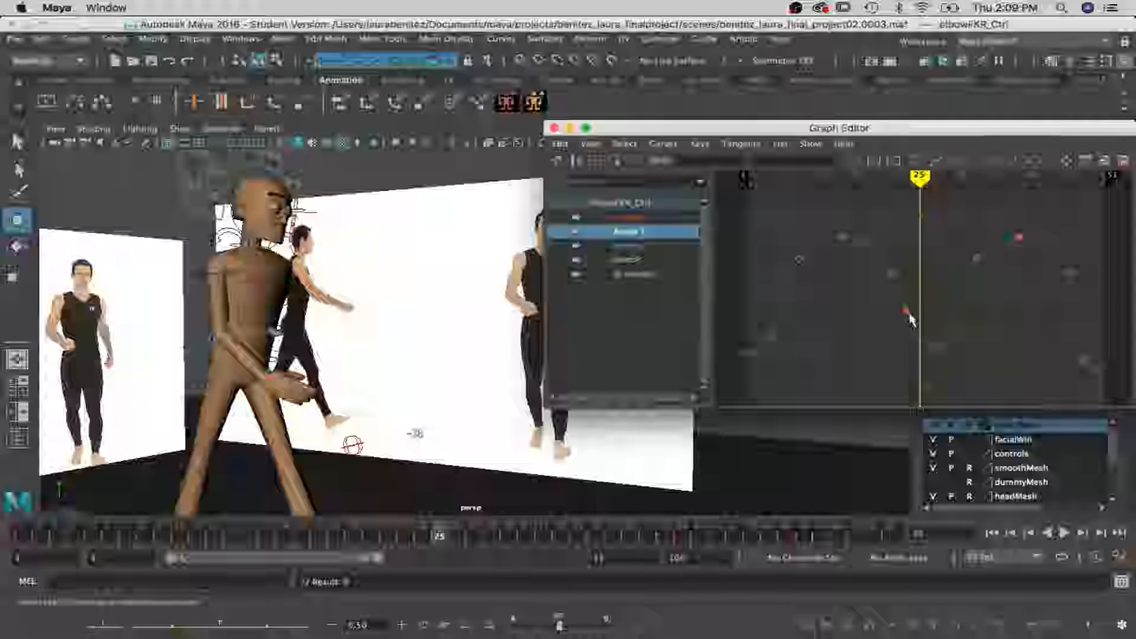
Nudge the right elbow's Rotate Y key around frame 17, just past the frame 14 peak
click(870, 254)
click(868, 248)
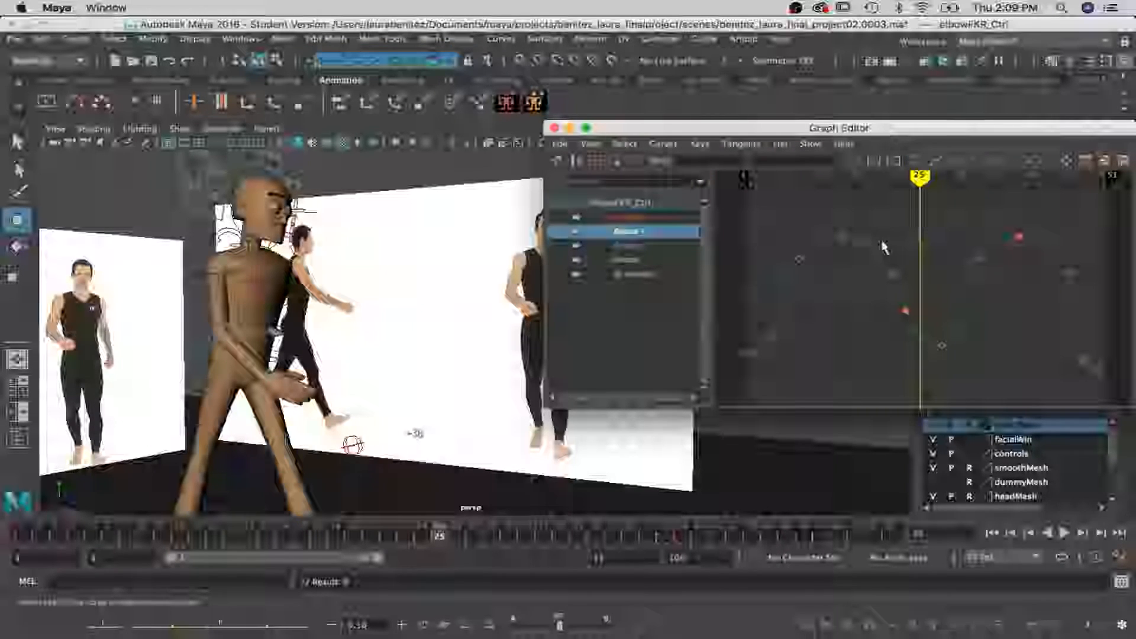
click(869, 248)
click(866, 243)
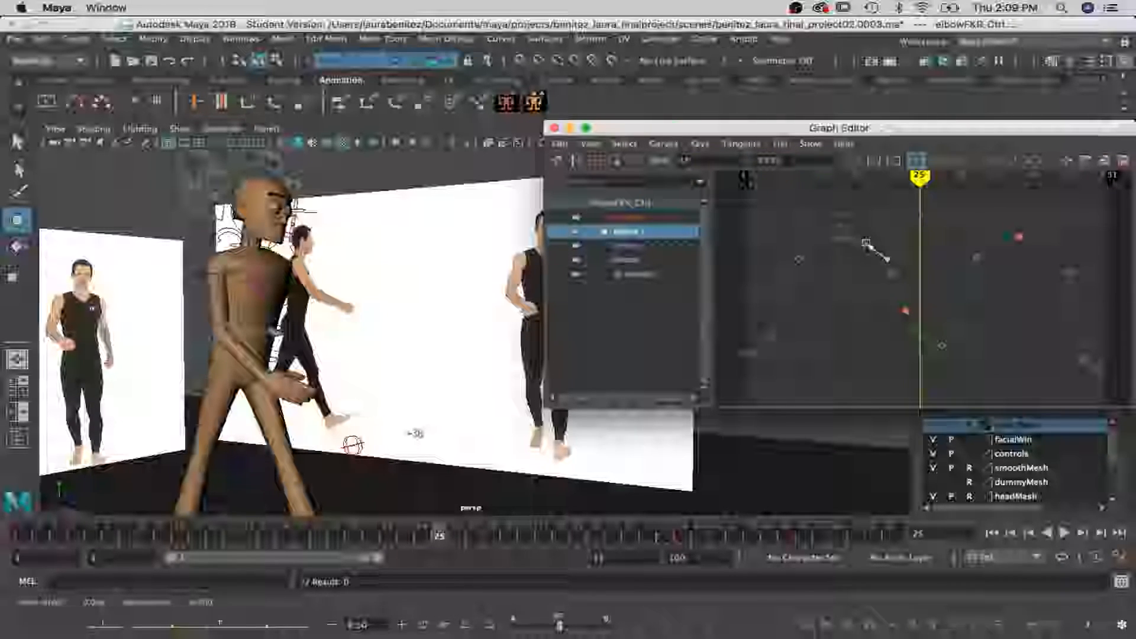
click(889, 248)
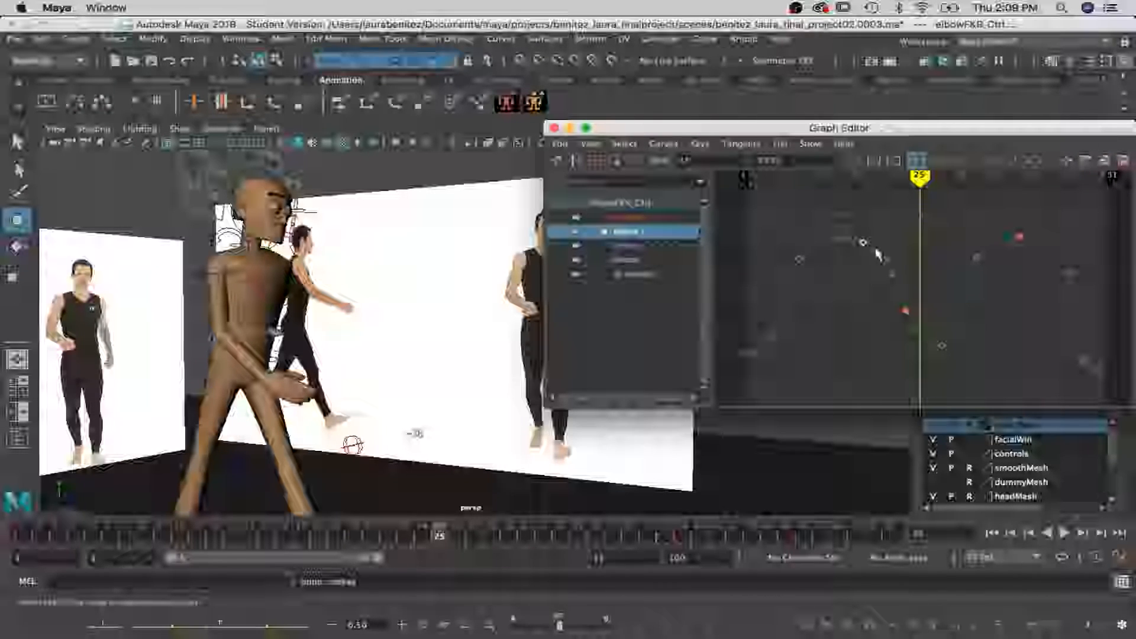
Delete the right elbow's extra Rotate Y key at frame 21
click(891, 273)
click(892, 273)
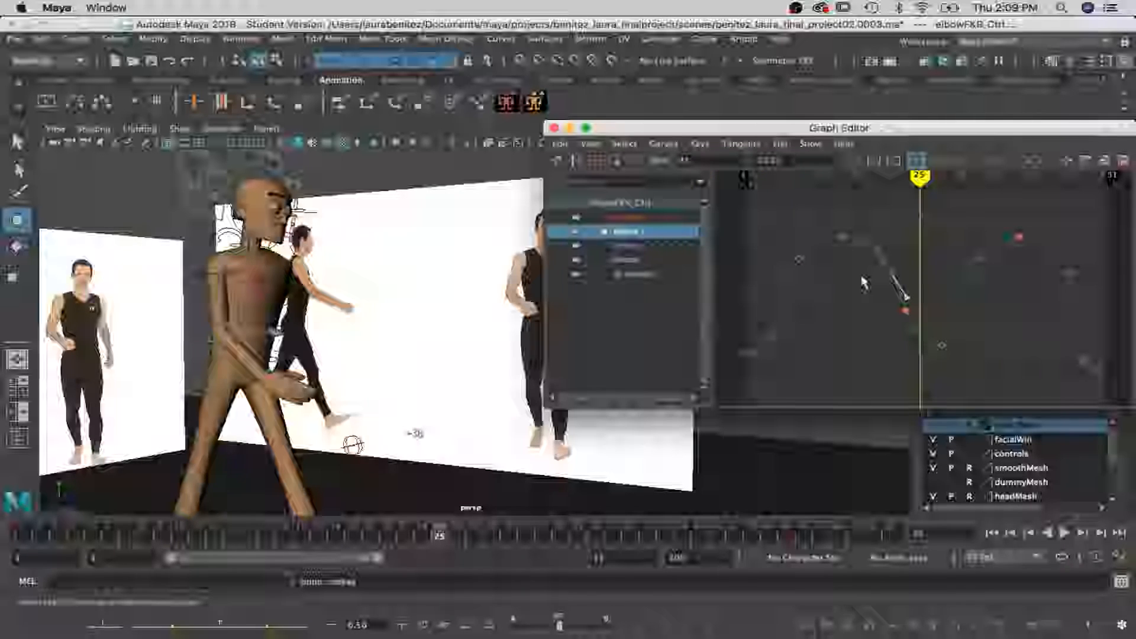
click(869, 262)
click(892, 274)
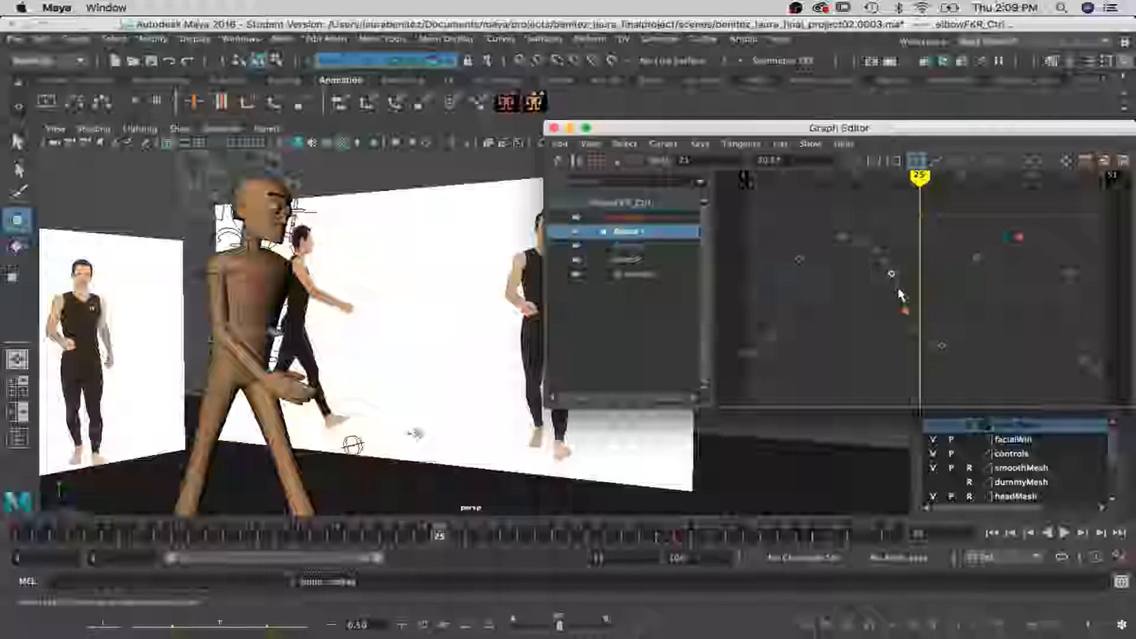
key(Delete)
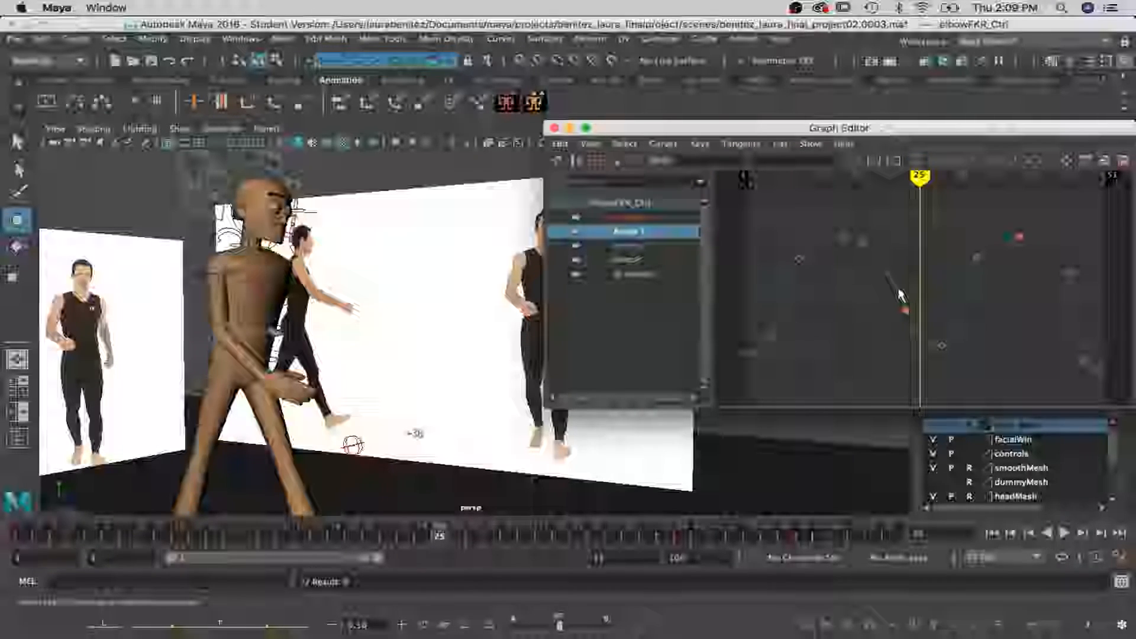
Lower the right elbow's Rotate Y key at frame 17 slightly to smooth the descent from the peak
scroll(899, 294, down, 4)
key(q)
scroll(904, 253, up, 5)
scroll(905, 253, down, 4)
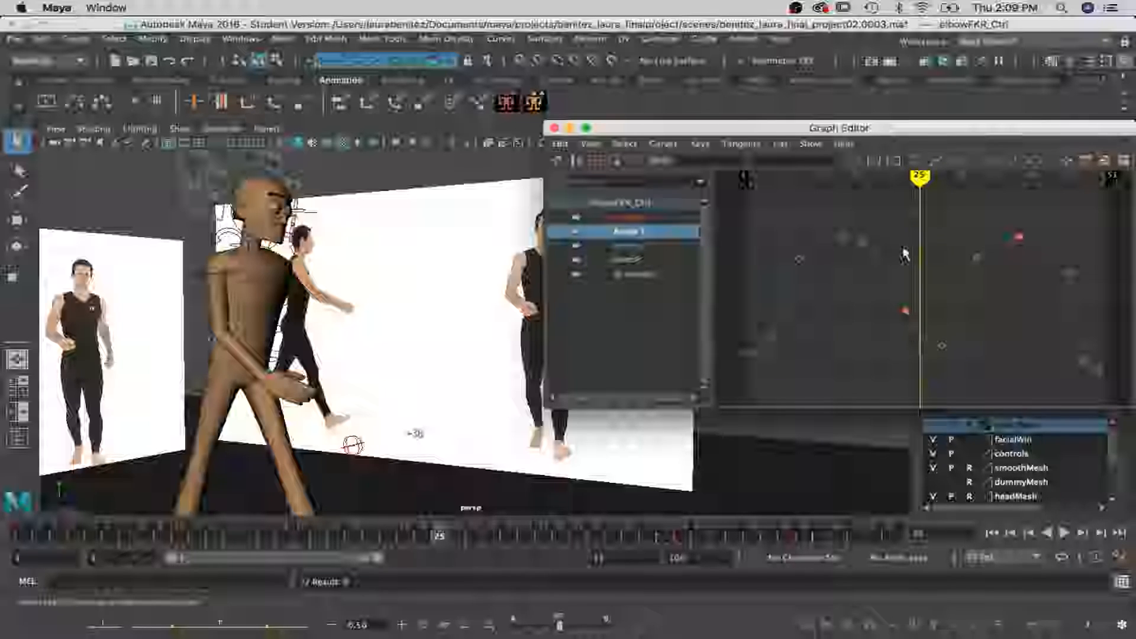
key(w)
click(866, 246)
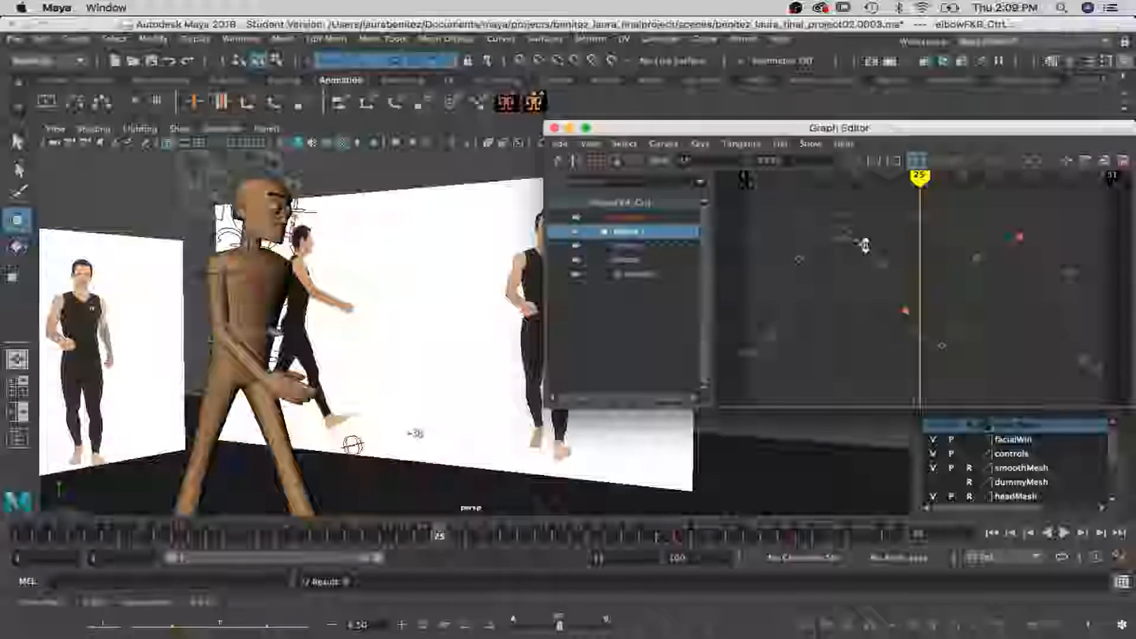
shift+middle_drag(867, 245, 871, 246)
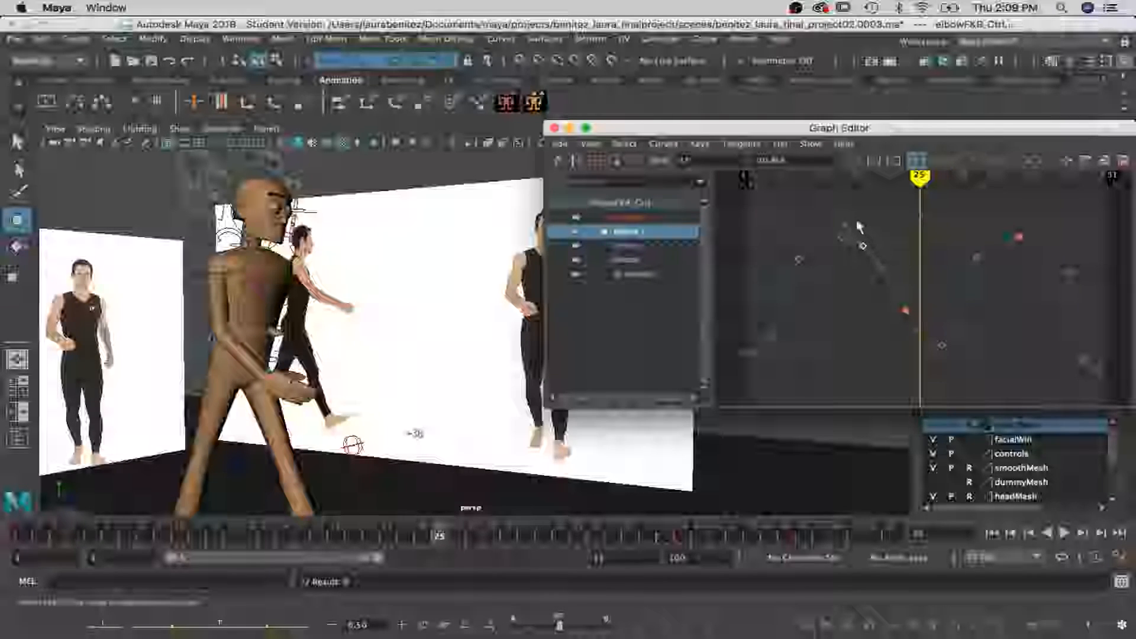
Scrub through the walk to check the right elbow's motion against the reference footage
key(q)
click(848, 229)
key(w)
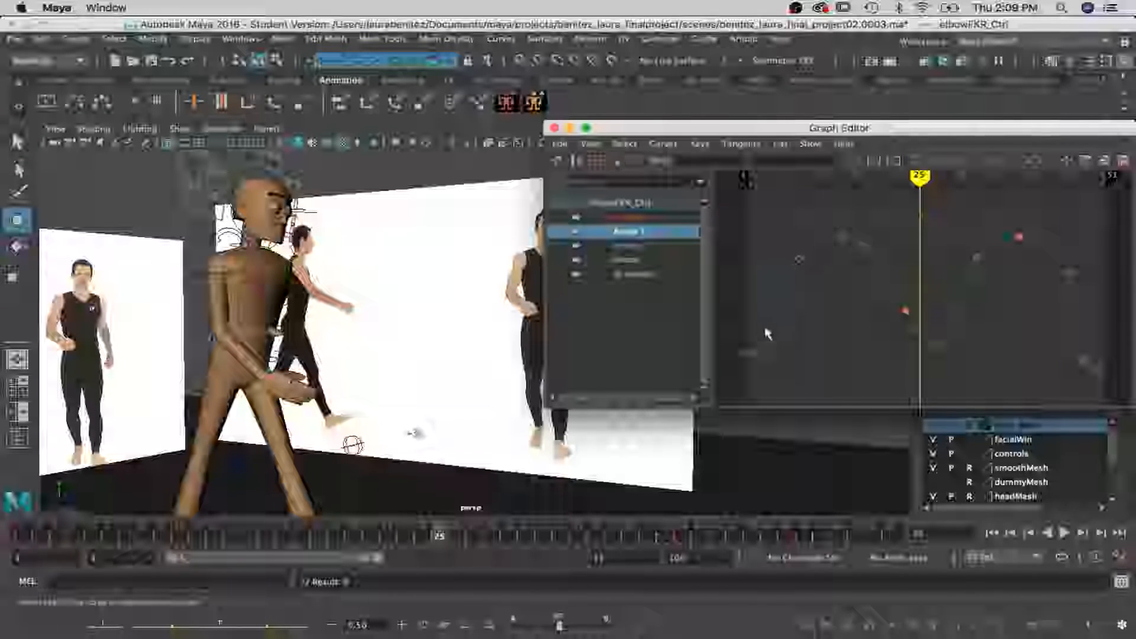
mouse_move(935, 181)
mouse_down()
mouse_move(814, 178)
mouse_move(1095, 177)
mouse_move(870, 201)
mouse_move(999, 217)
mouse_up()
mouse_move(1065, 231)
mouse_down()
mouse_move(817, 201)
mouse_move(754, 210)
mouse_move(1086, 259)
mouse_move(1116, 251)
mouse_move(780, 224)
mouse_up()
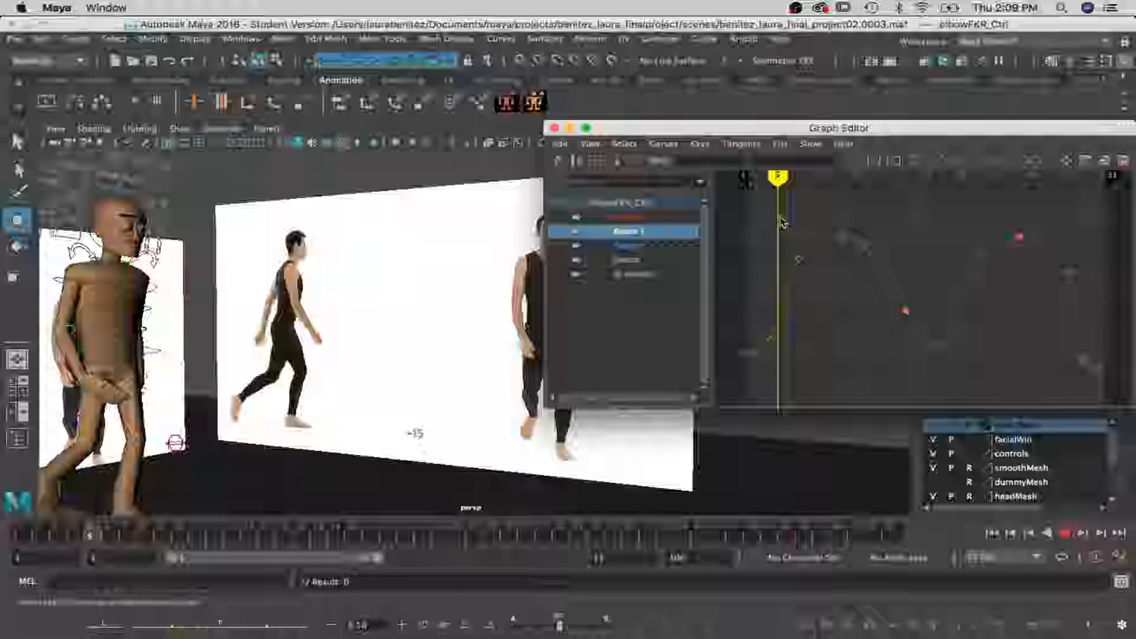
Delete the stray keys at the end of the right elbow's Rotate Z curve and check its Rotate X curve
click(627, 245)
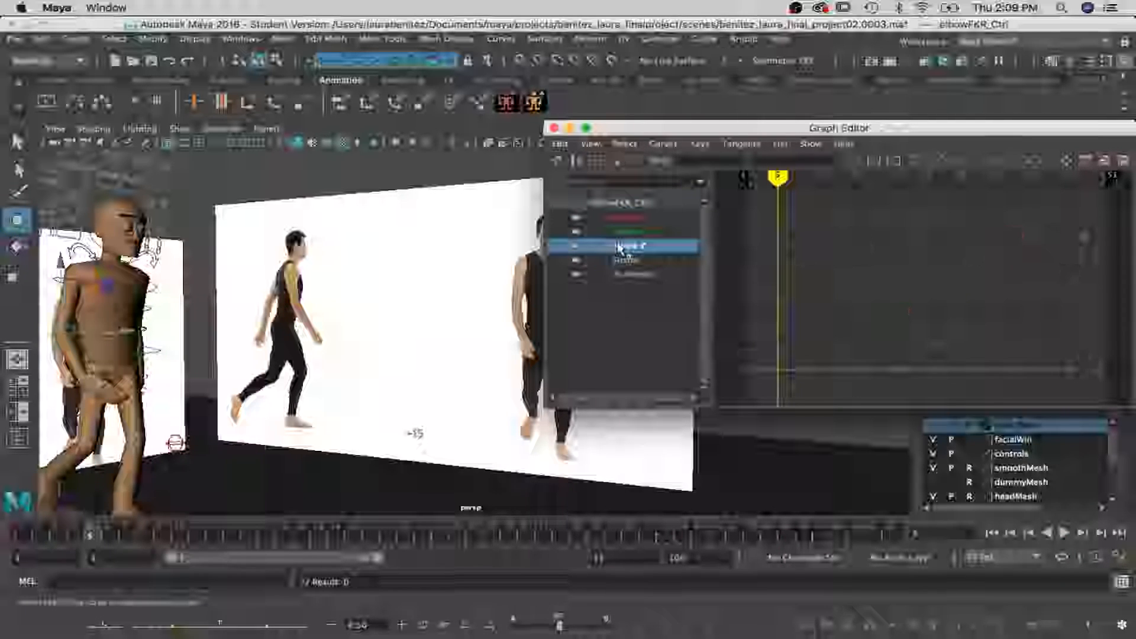
key(f)
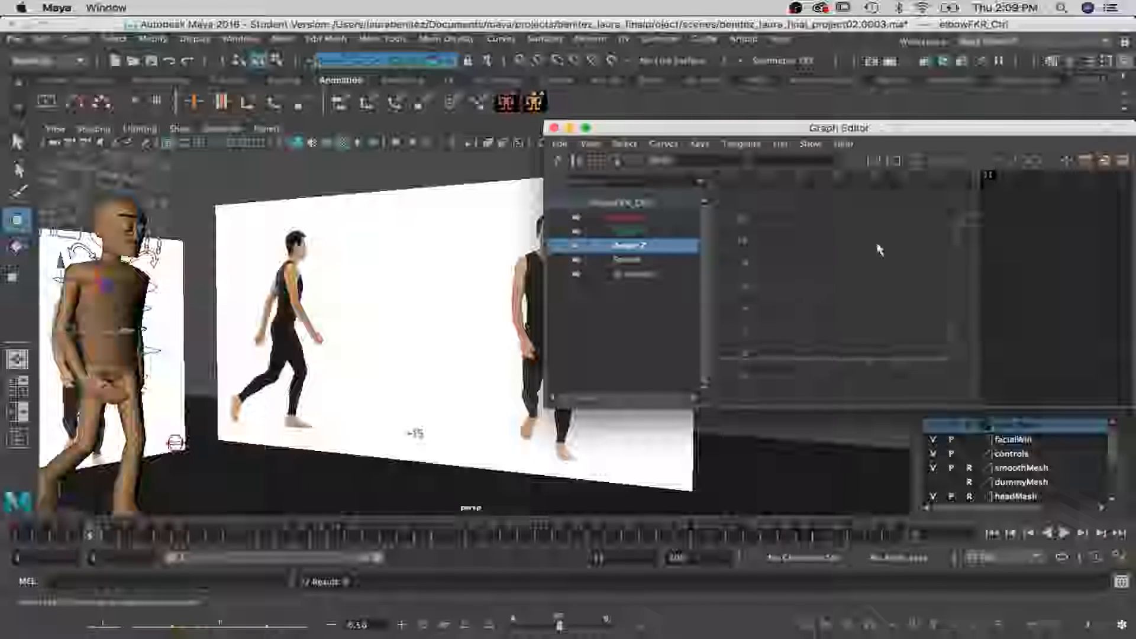
drag(993, 244, 994, 245)
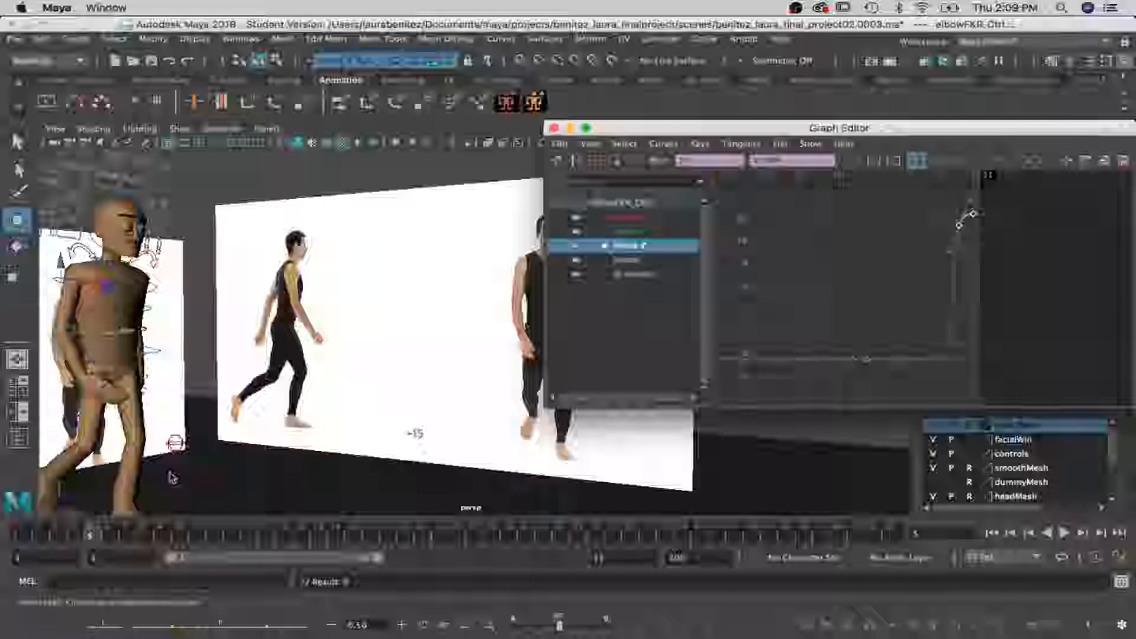
key(Delete)
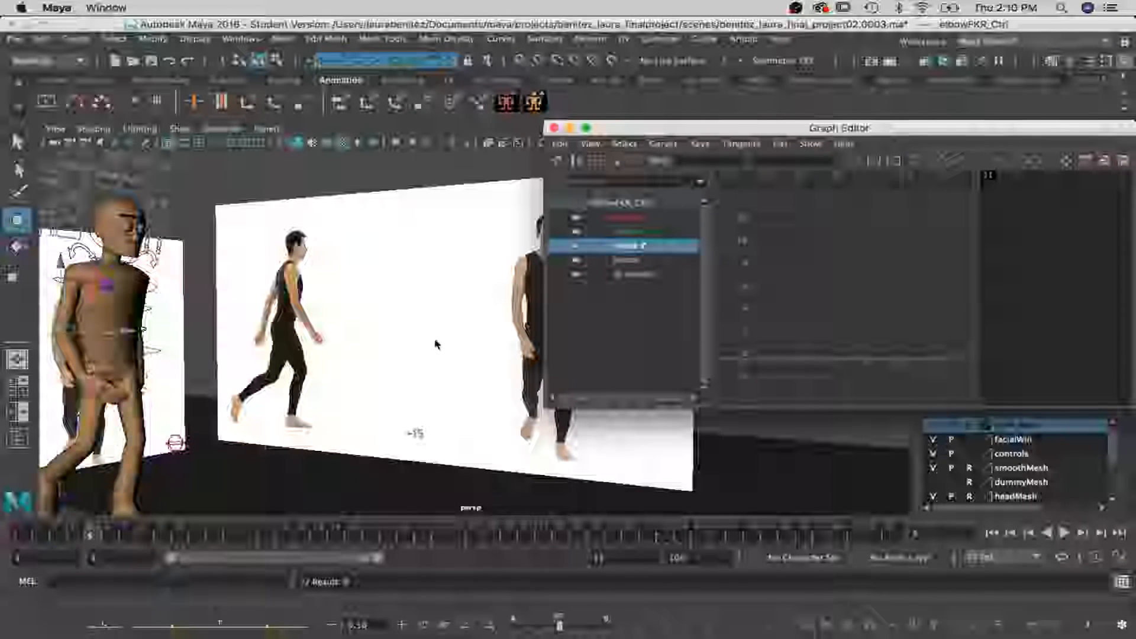
key(f)
scroll(869, 320, up, 2)
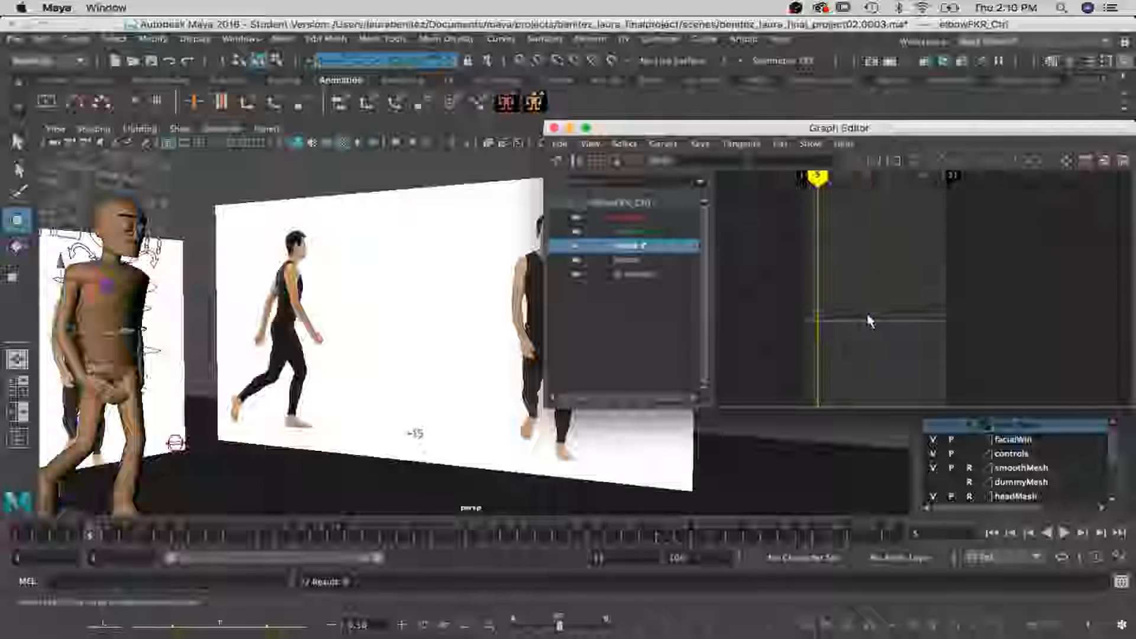
click(632, 218)
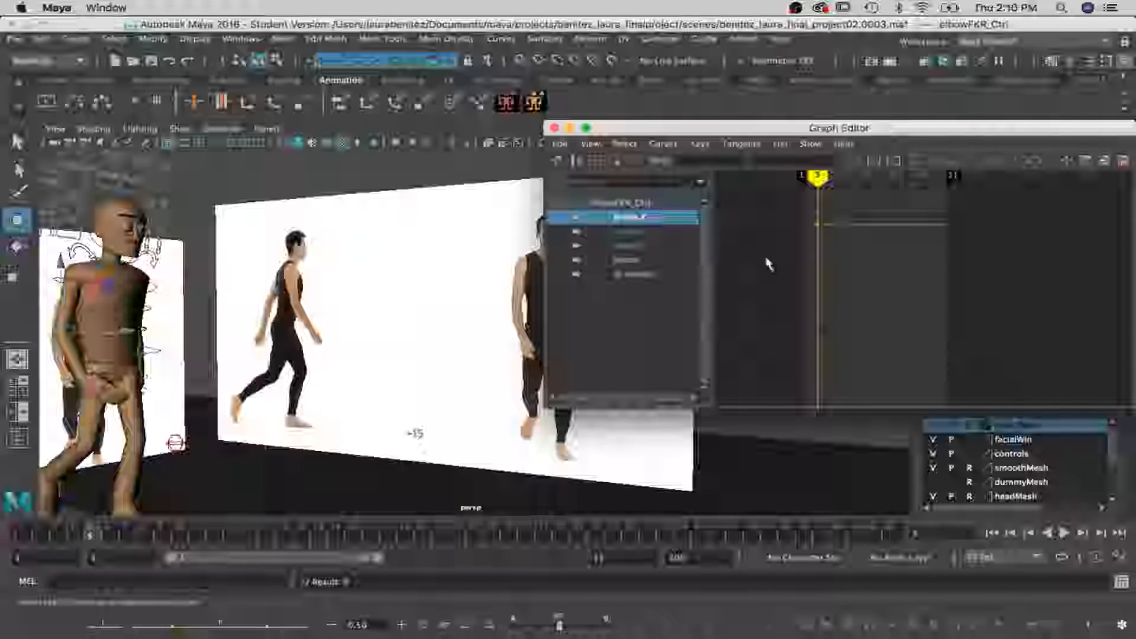
mouse_move(823, 188)
mouse_down()
mouse_move(793, 188)
mouse_move(950, 189)
mouse_move(813, 194)
mouse_up()
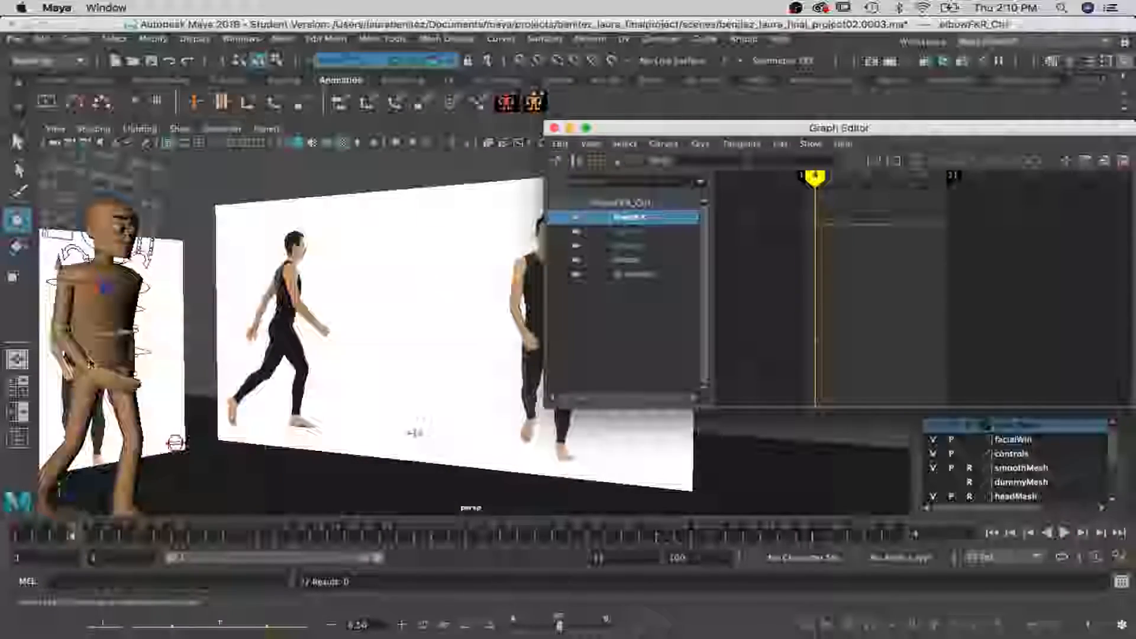
Isolate the right wrist control's Rotate Y curve and raise its key at frame 8
click(94, 374)
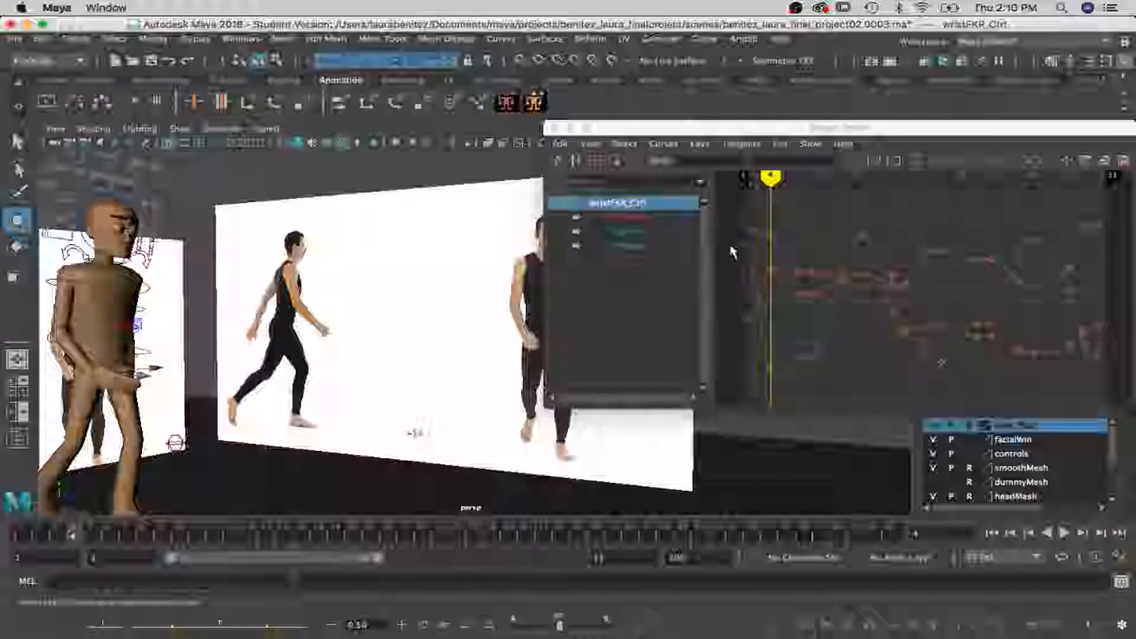
click(645, 232)
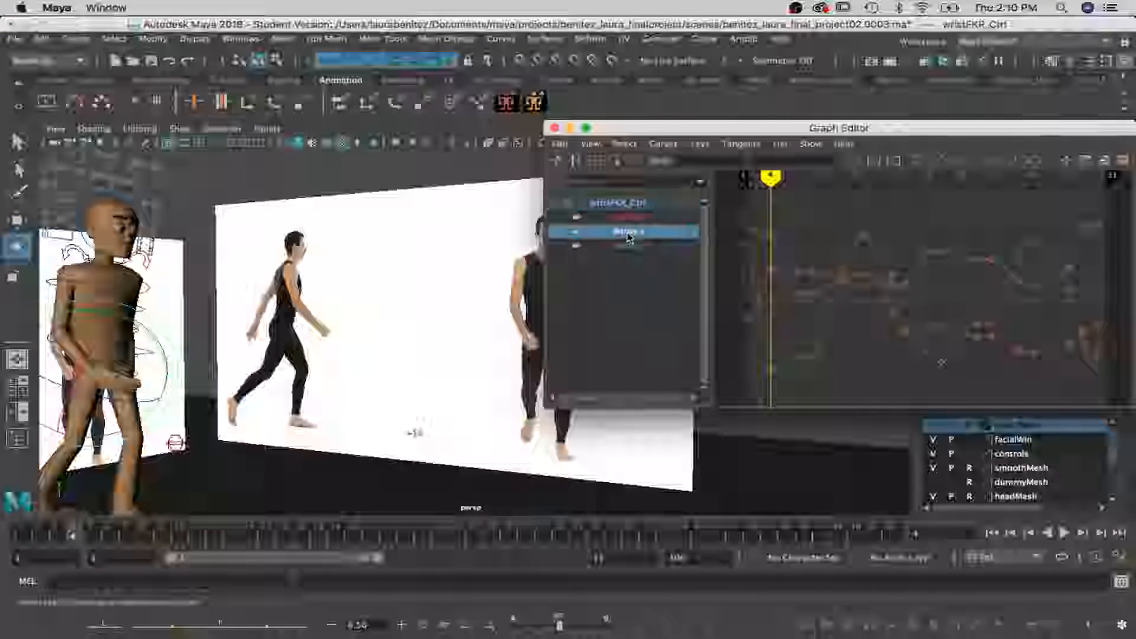
click(799, 359)
key(w)
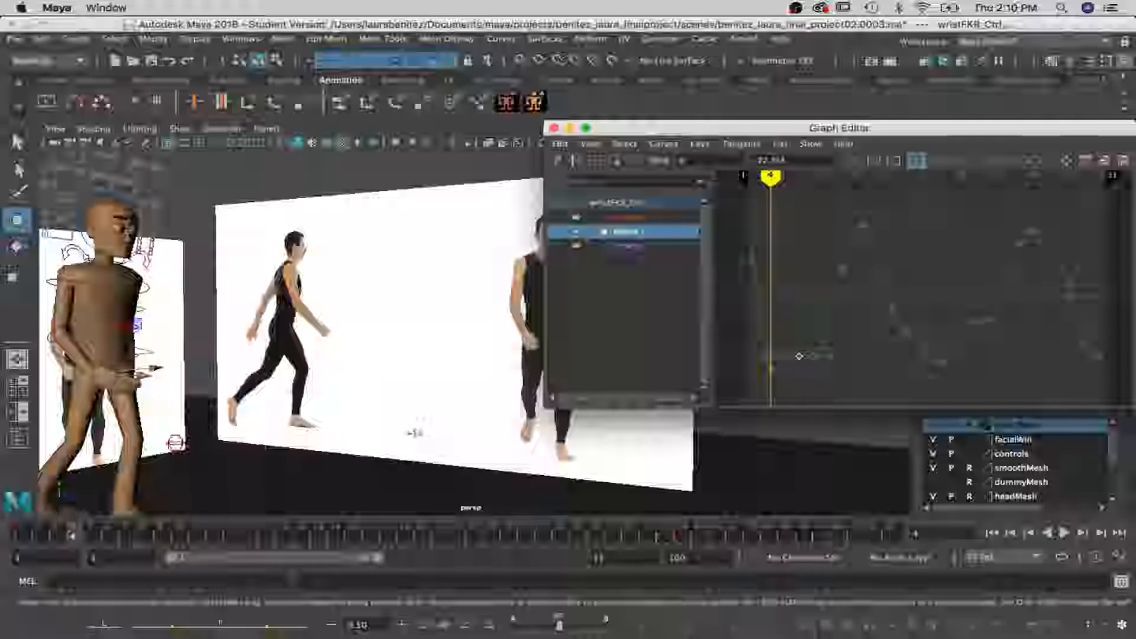
key(alt+v)
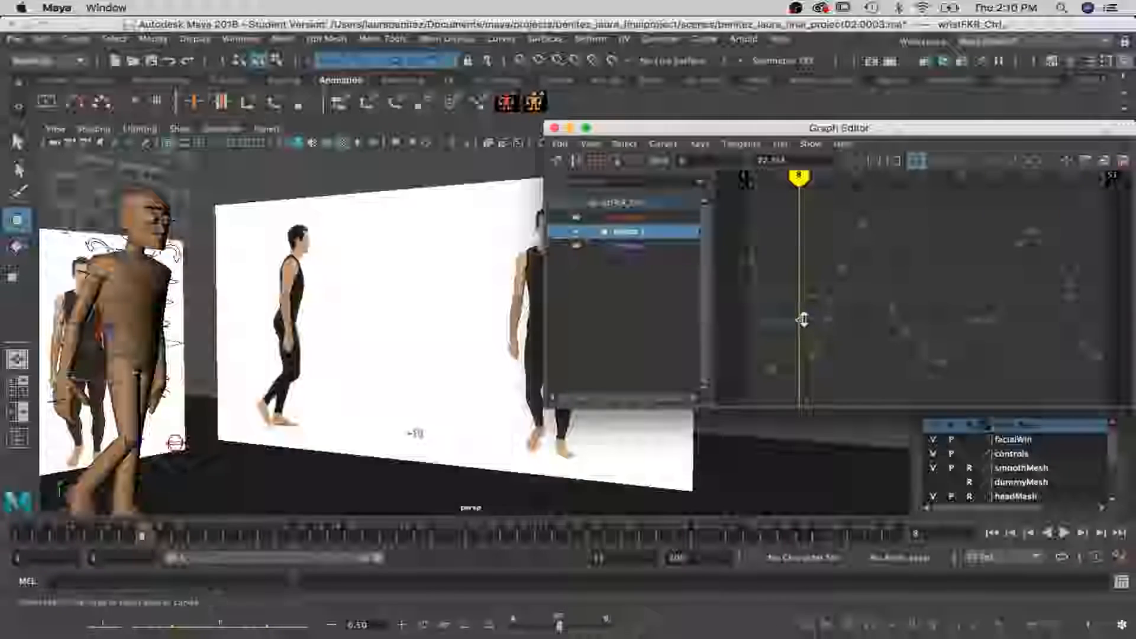
alt+drag(435, 349, 210, 335)
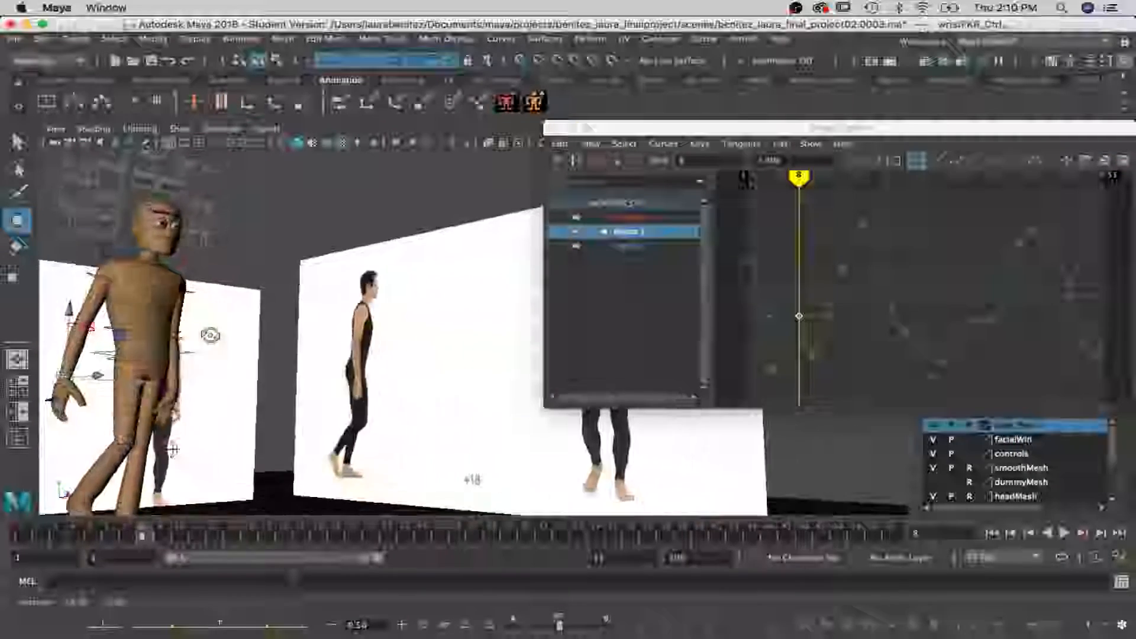
Delete the right wrist's Rotate Y key around frame 10
drag(799, 178, 815, 177)
drag(843, 364, 798, 348)
key(Delete)
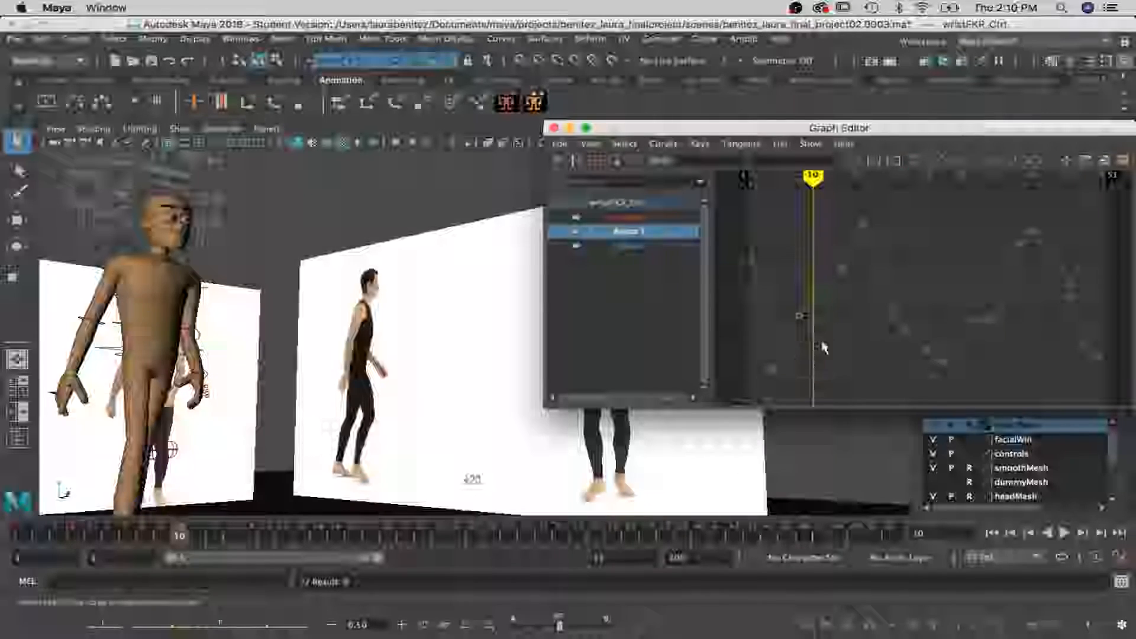
Move the right wrist's Rotate Y key from frame 14 to frame 13 and raise it
alt+middle_drag(261, 379, 406, 381)
alt+drag(406, 380, 451, 382)
scroll(448, 380, up, 8)
scroll(447, 381, down, 8)
scroll(322, 368, up, 5)
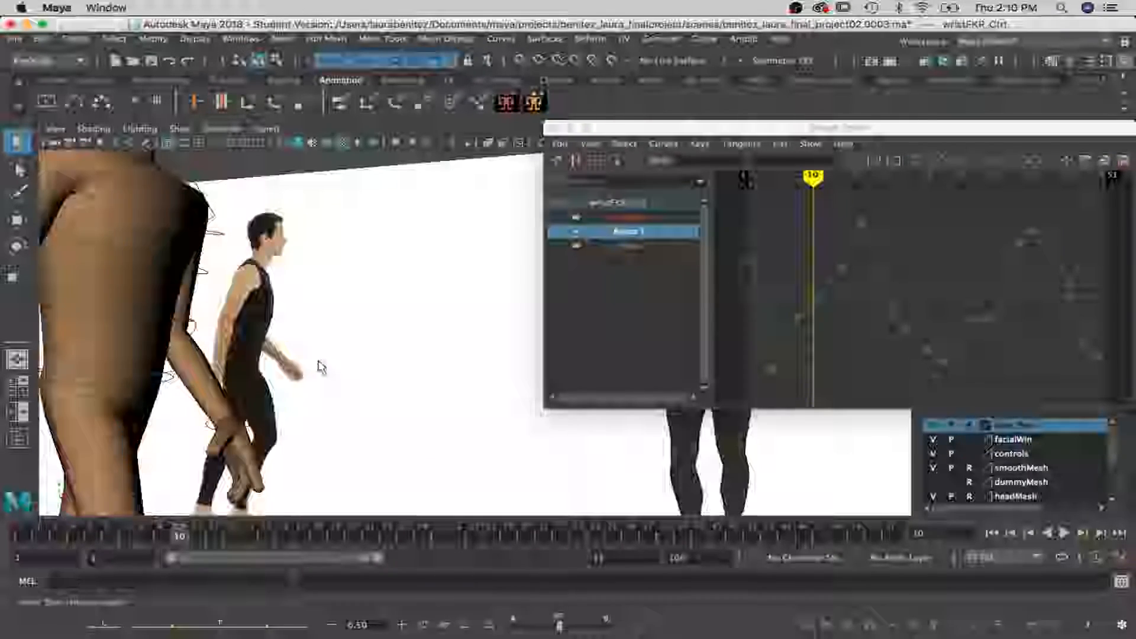
scroll(321, 368, down, 10)
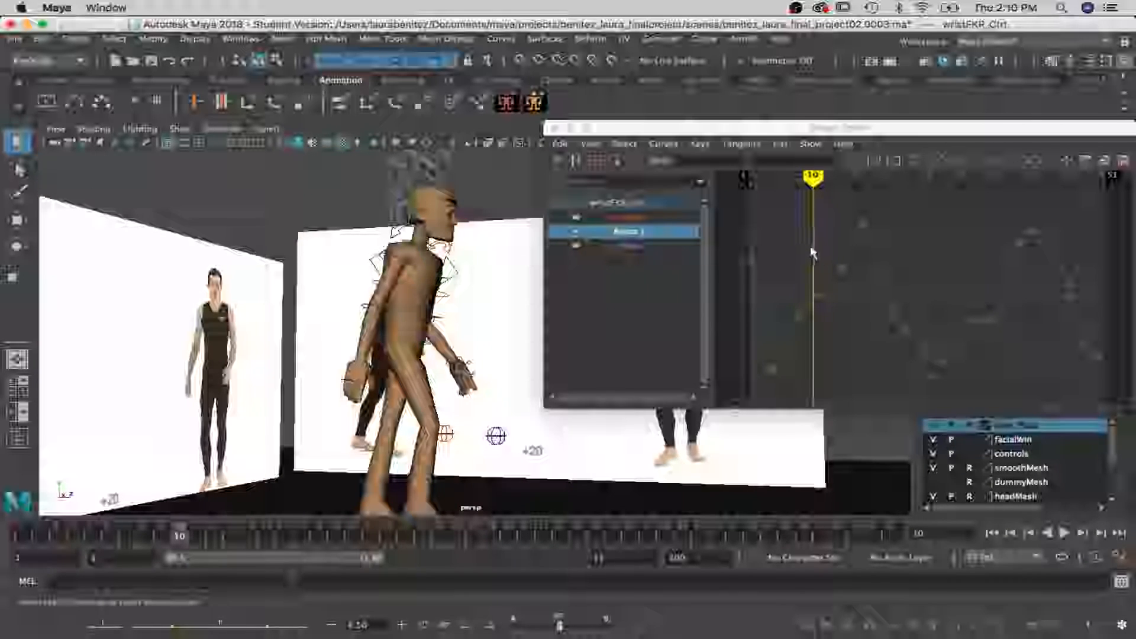
drag(811, 183, 828, 187)
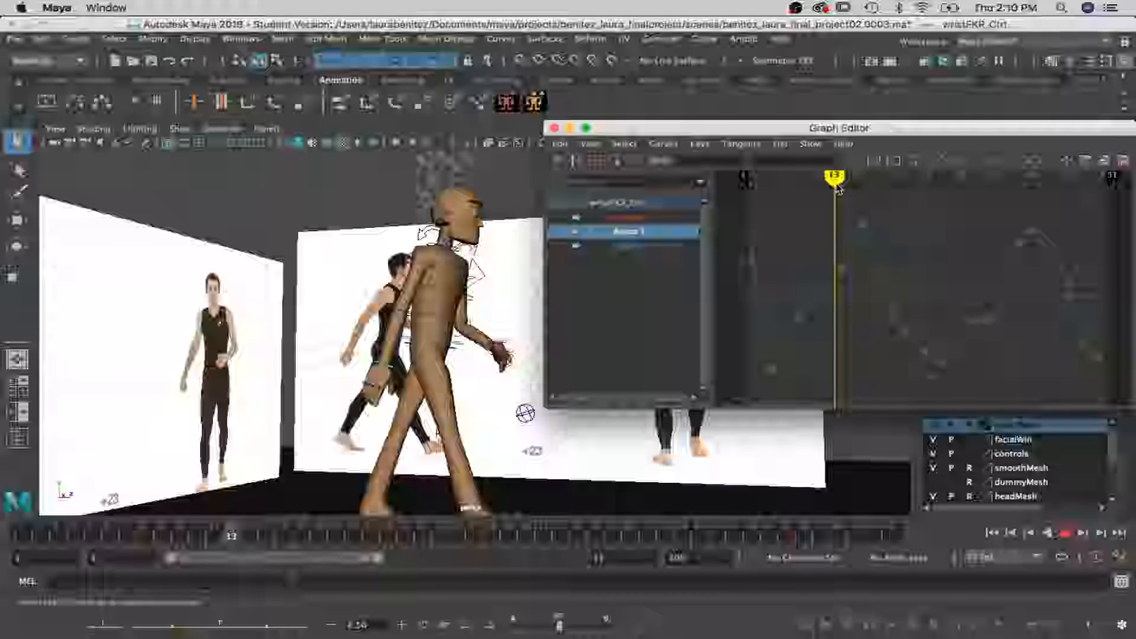
drag(831, 252, 845, 270)
key(w)
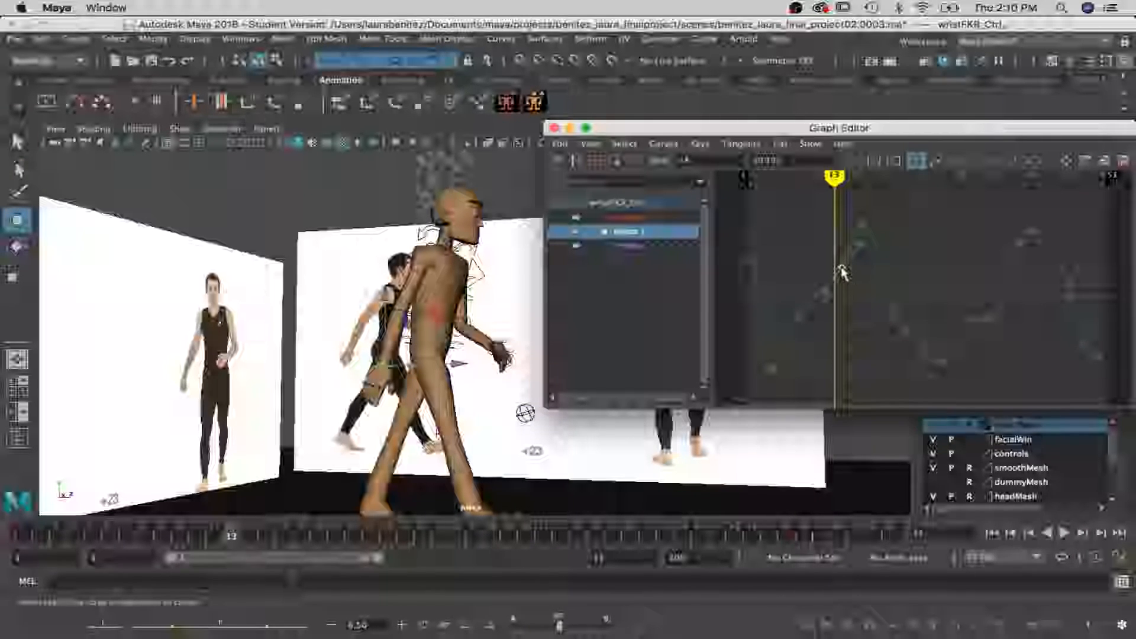
middle_drag(835, 267, 831, 239)
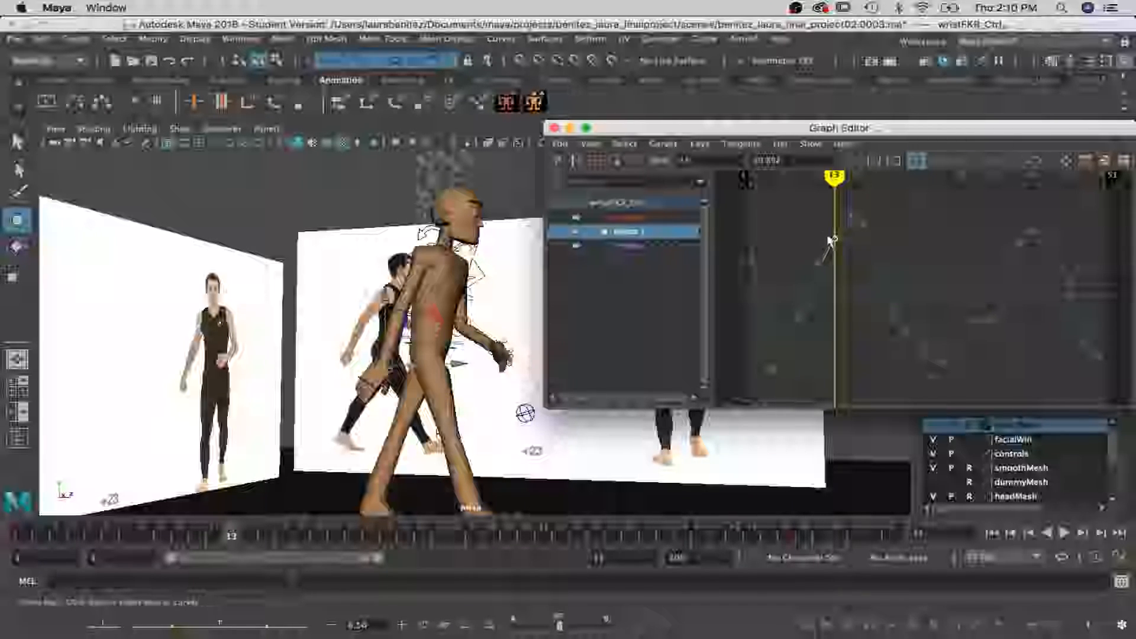
Go to frame 20 and shift the right wrist's Rotate Y key from frame 21 to frame 20, raising it slightly
drag(829, 175, 835, 176)
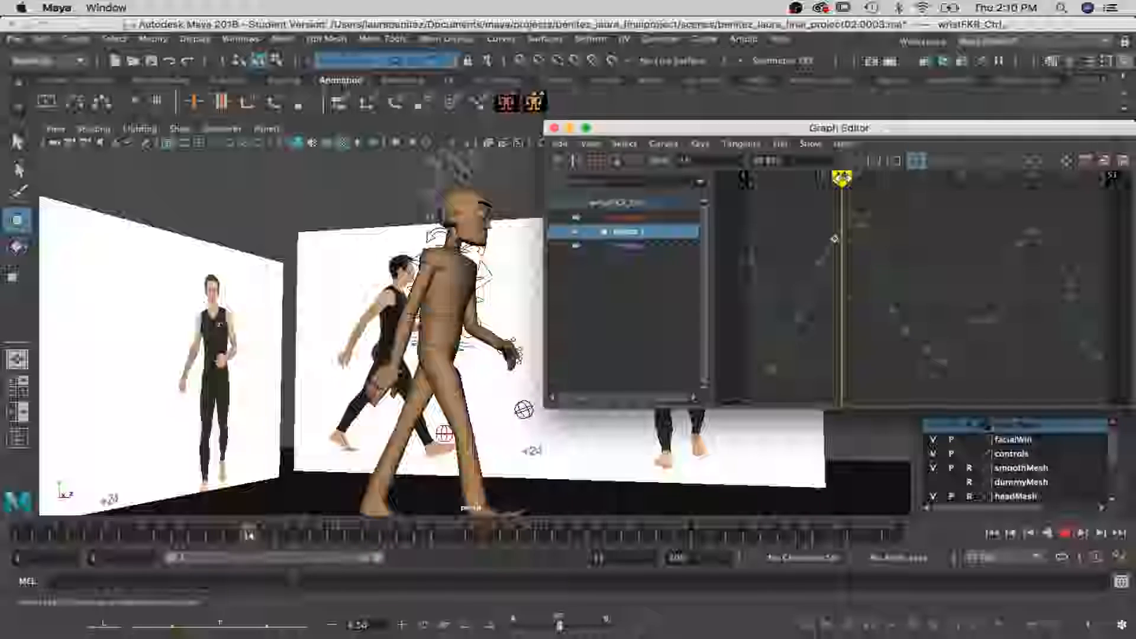
mouse_move(859, 186)
mouse_down()
mouse_move(816, 189)
mouse_move(828, 206)
mouse_move(803, 205)
mouse_move(913, 219)
mouse_move(859, 219)
mouse_move(885, 219)
mouse_up()
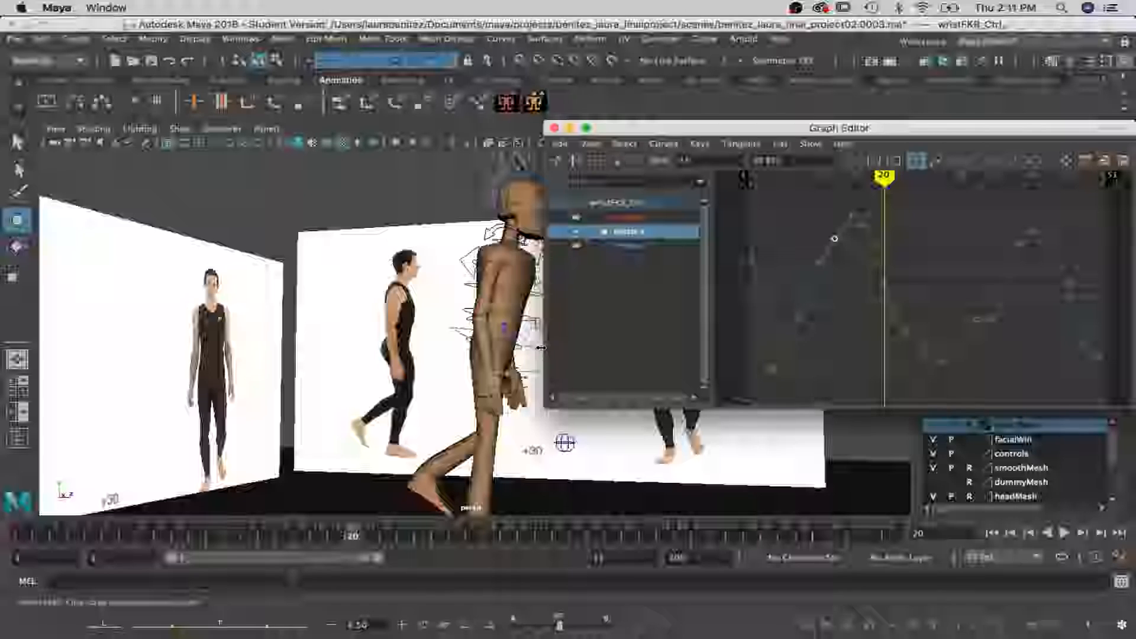
alt+middle_drag(502, 335, 423, 329)
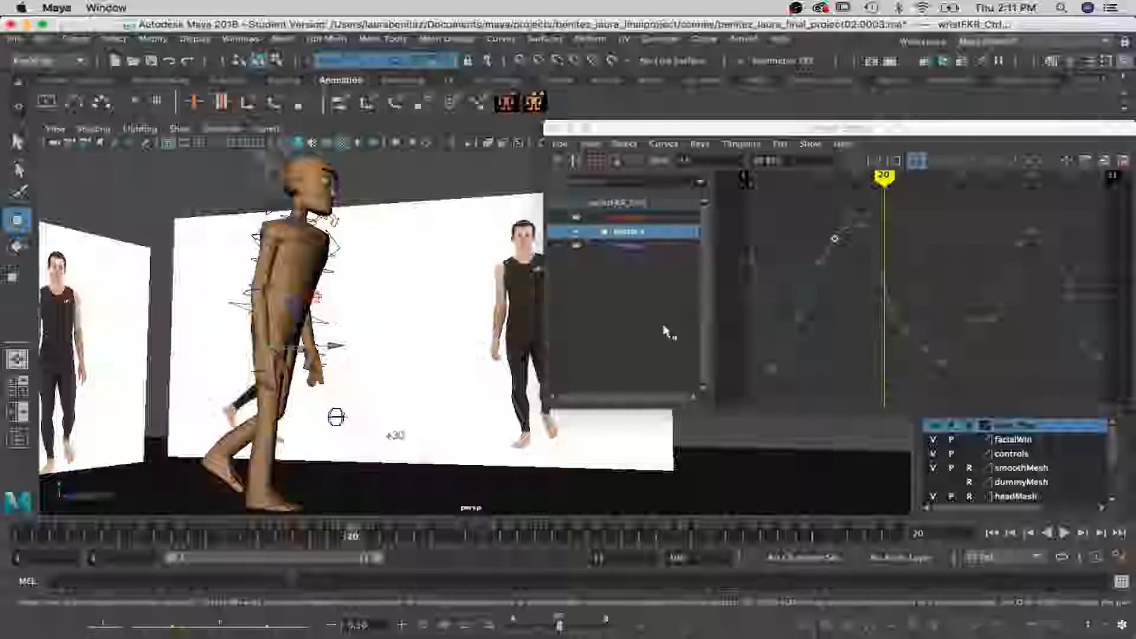
click(894, 315)
click(892, 311)
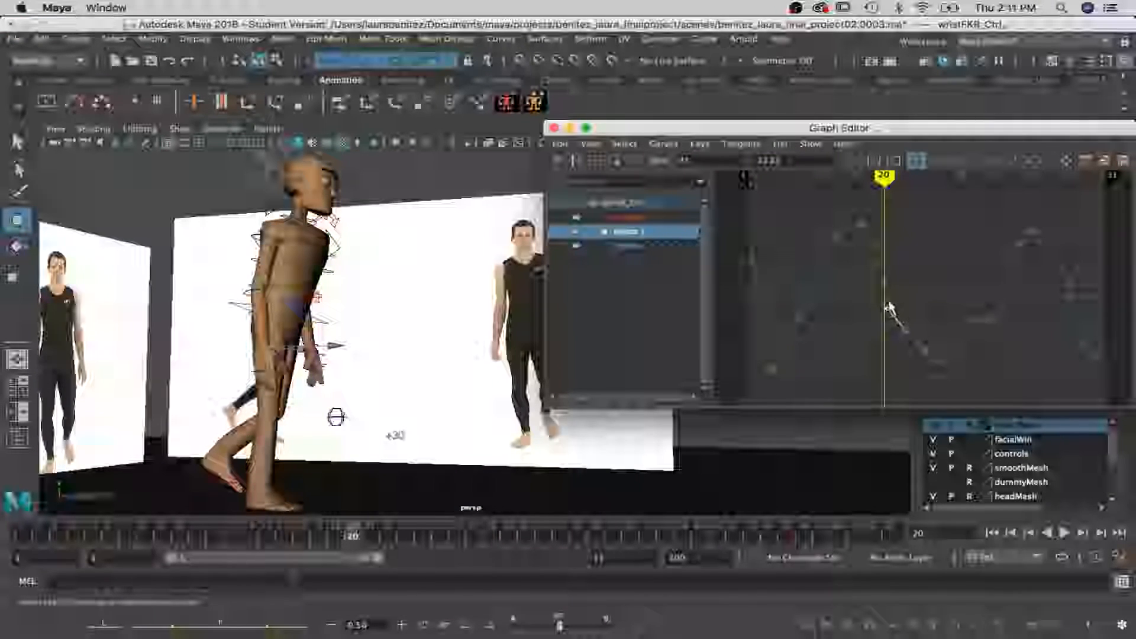
key(q)
click(892, 307)
click(886, 303)
drag(839, 297, 898, 316)
key(w)
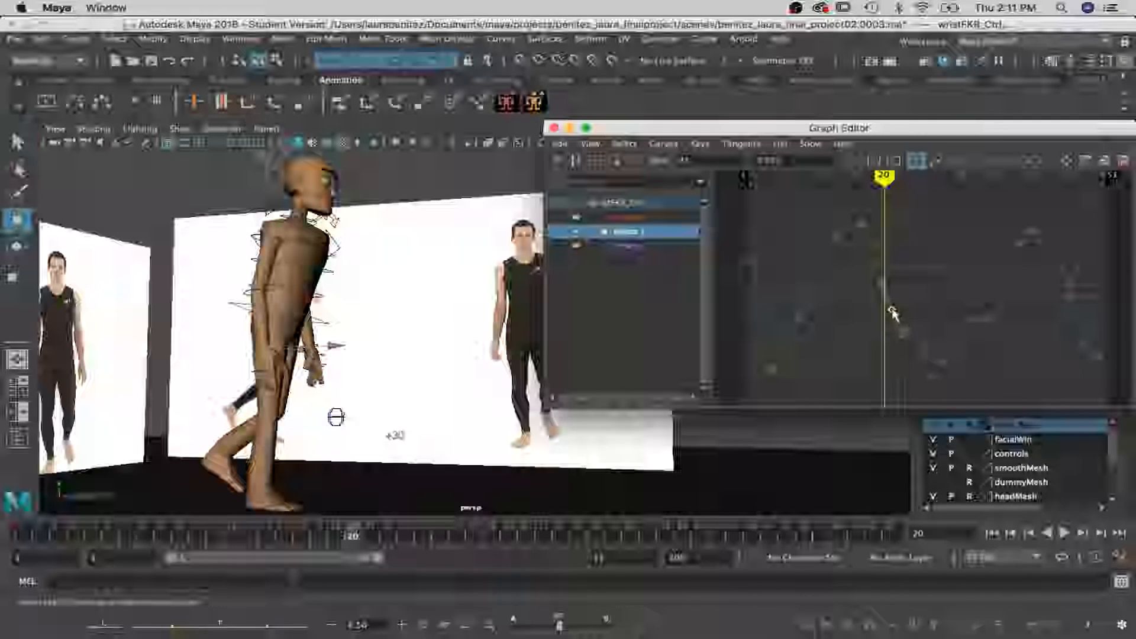
middle_drag(886, 307, 883, 309)
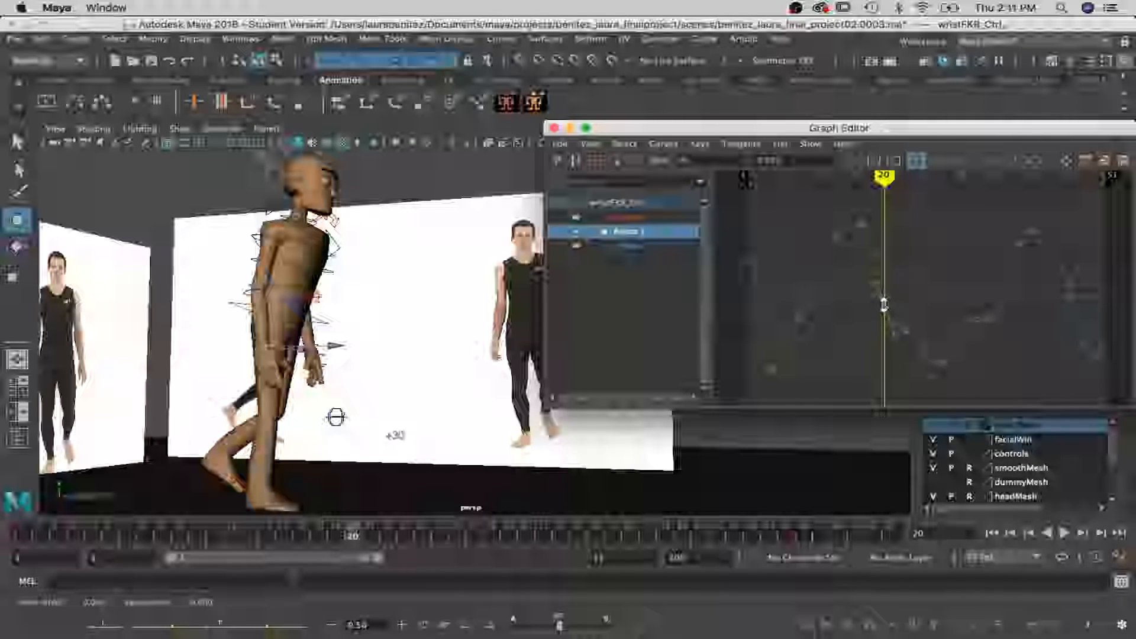
Raise the right wrist's Rotate Y key at frame 20 and delete its key at frame 26
shift+middle_drag(882, 220, 881, 225)
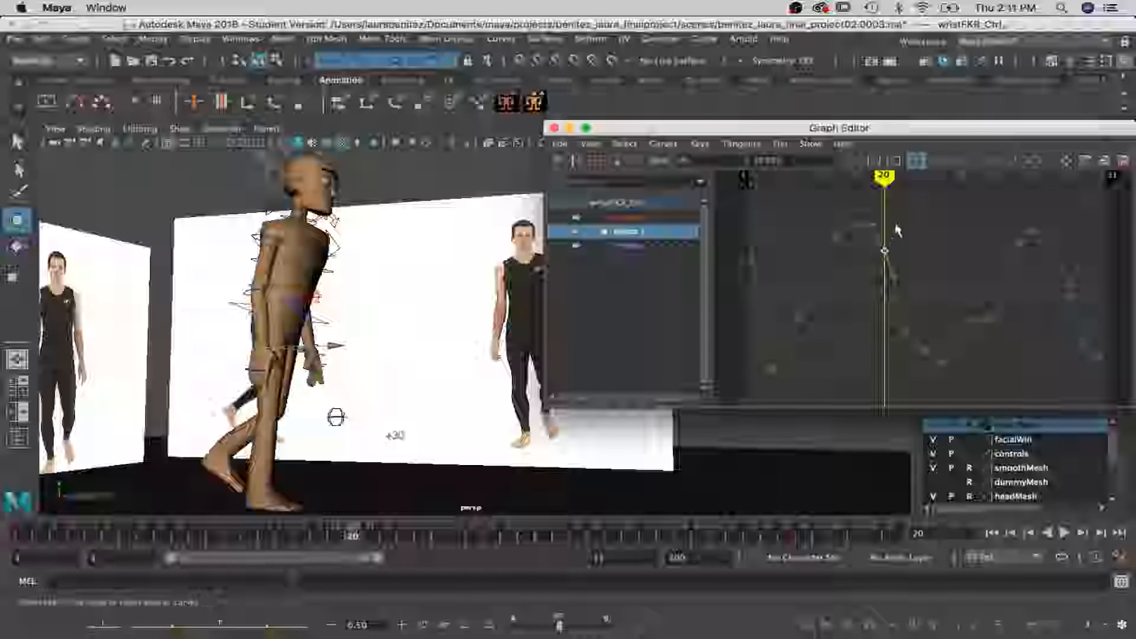
mouse_move(885, 180)
mouse_down()
mouse_move(913, 181)
mouse_move(789, 180)
mouse_move(855, 181)
mouse_move(927, 203)
mouse_up()
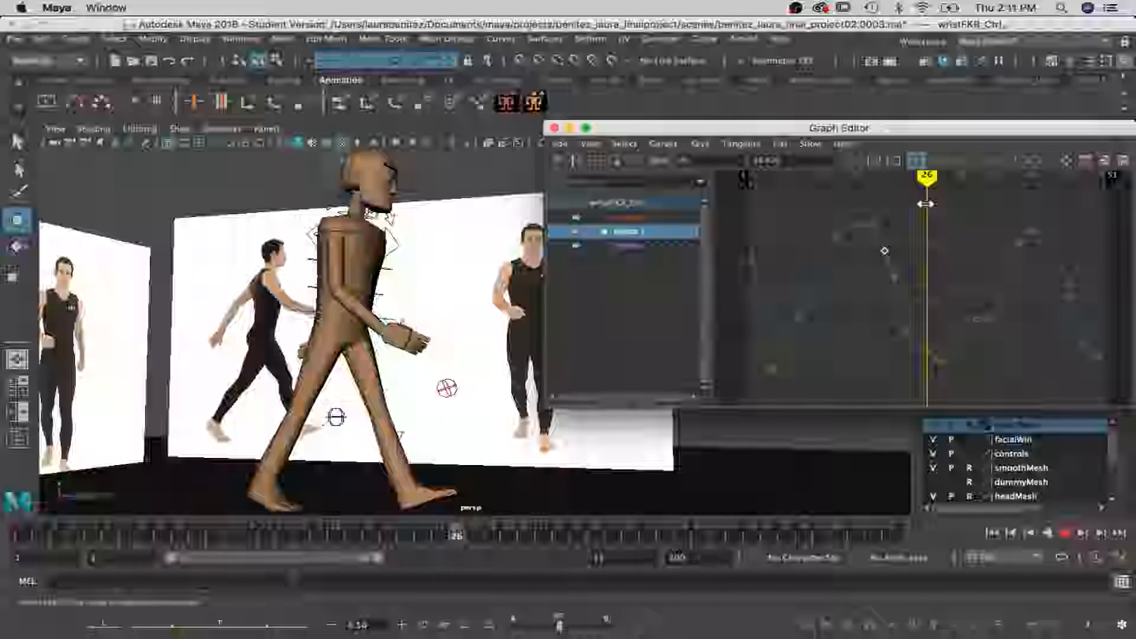
key(q)
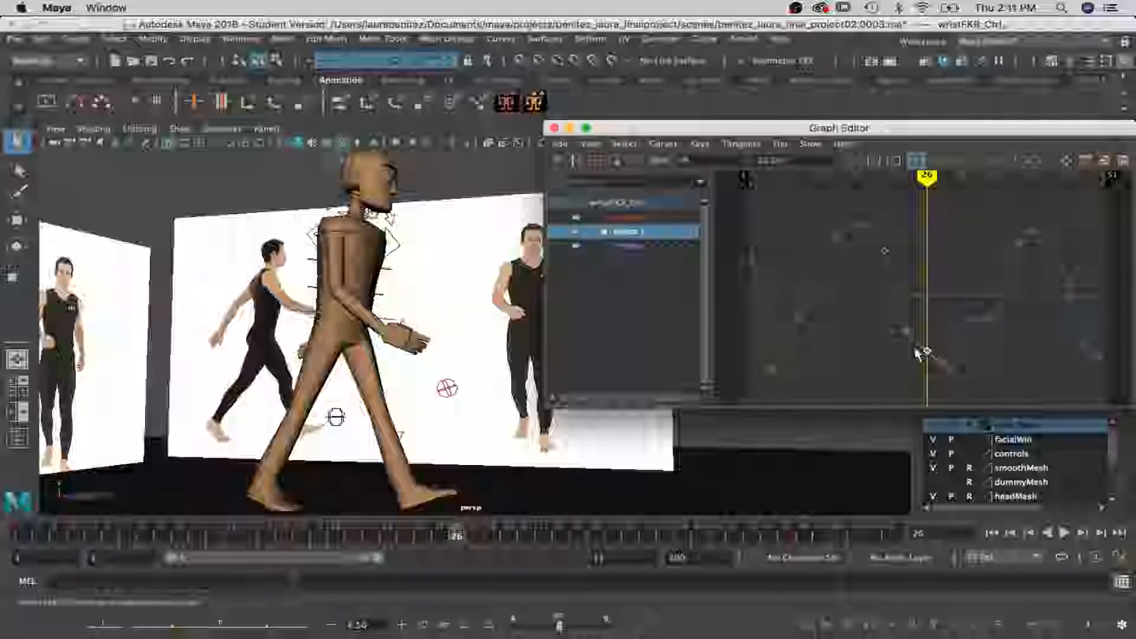
key(Delete)
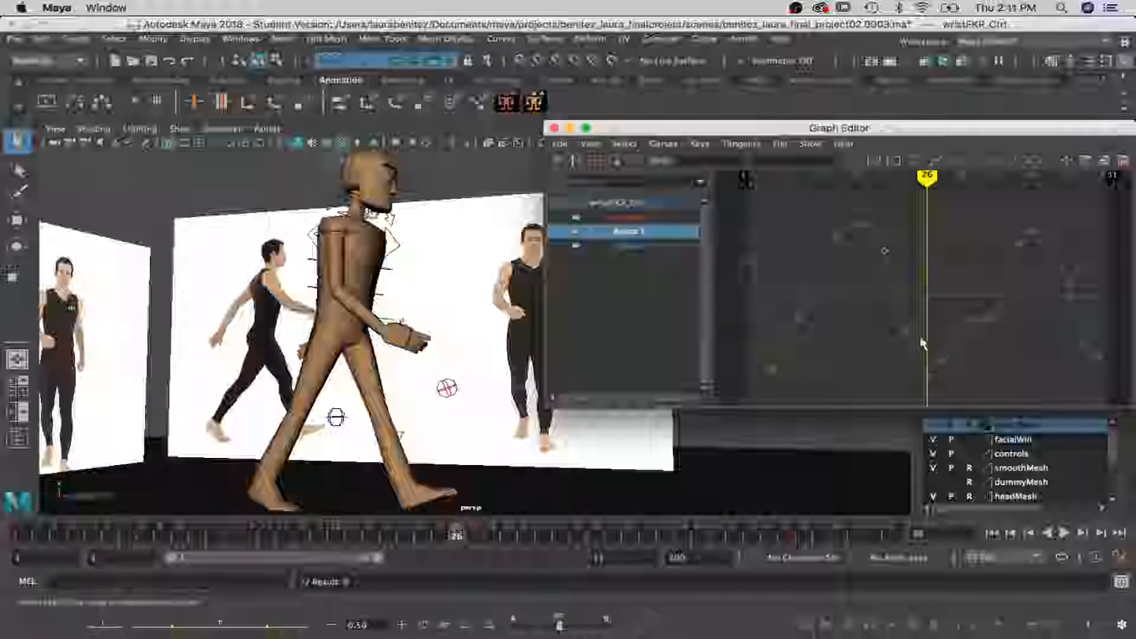
Lower the right wrist's Rotate Y key around frame 33
key(alt+v)
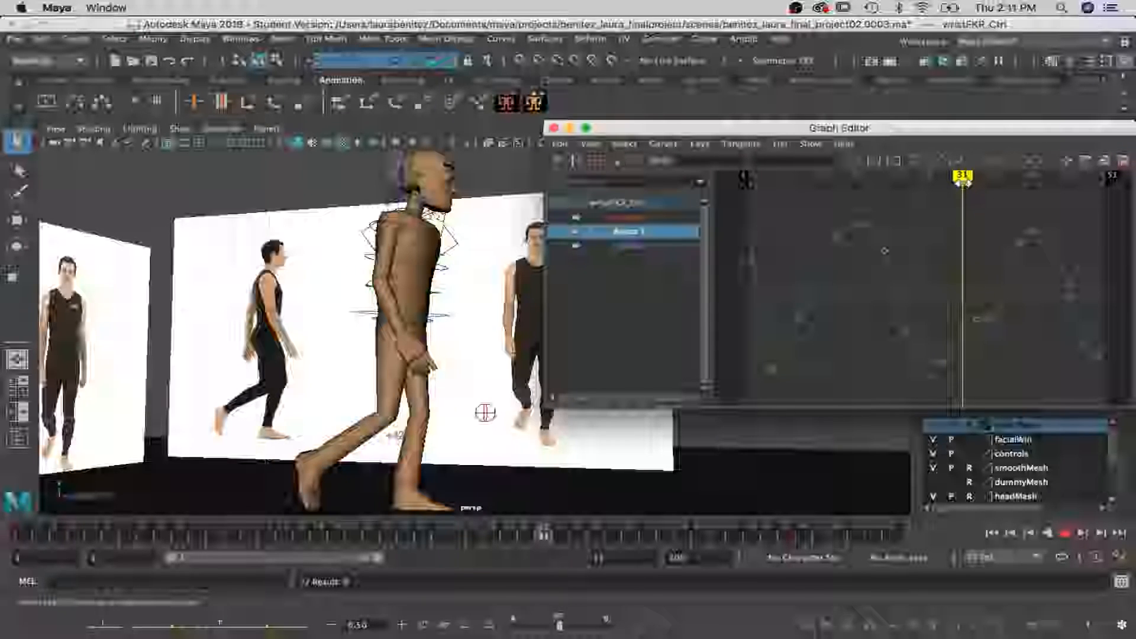
click(977, 322)
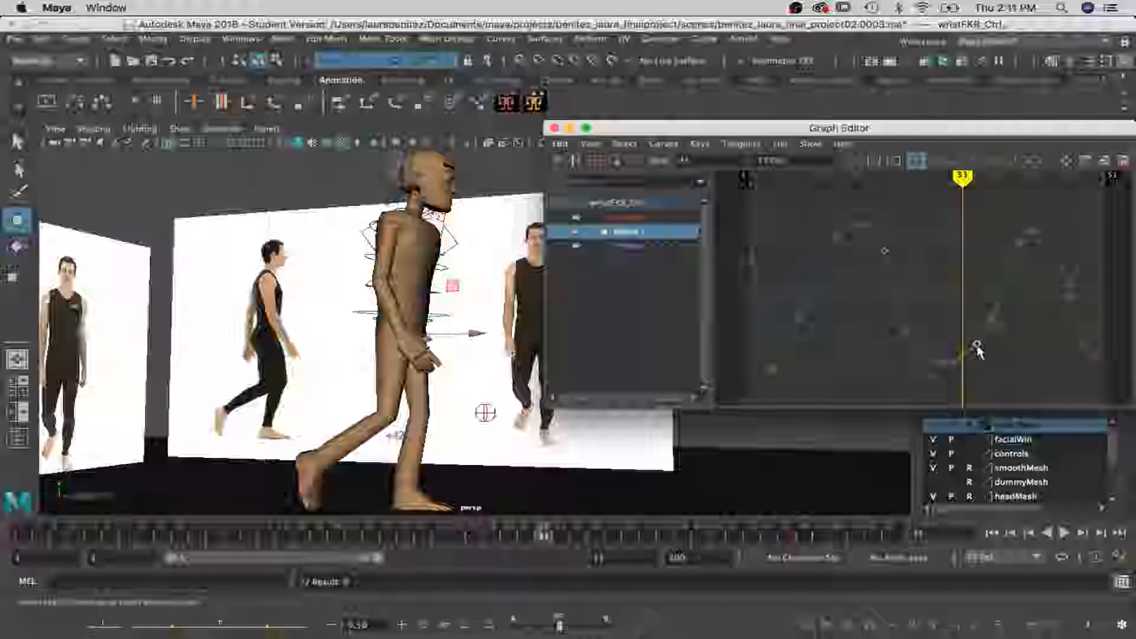
click(1065, 533)
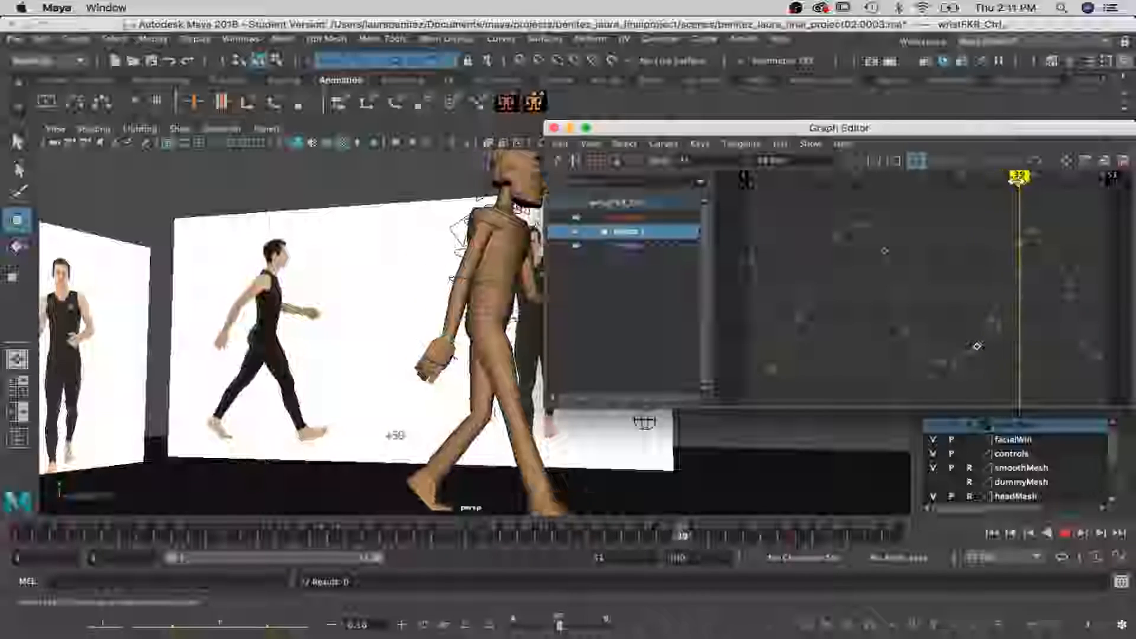
Go to frame 46 and raise the right wrist's Rotate Y key there to about 10.25
drag(1017, 179, 1048, 192)
drag(727, 132, 173, 44)
drag(496, 87, 516, 89)
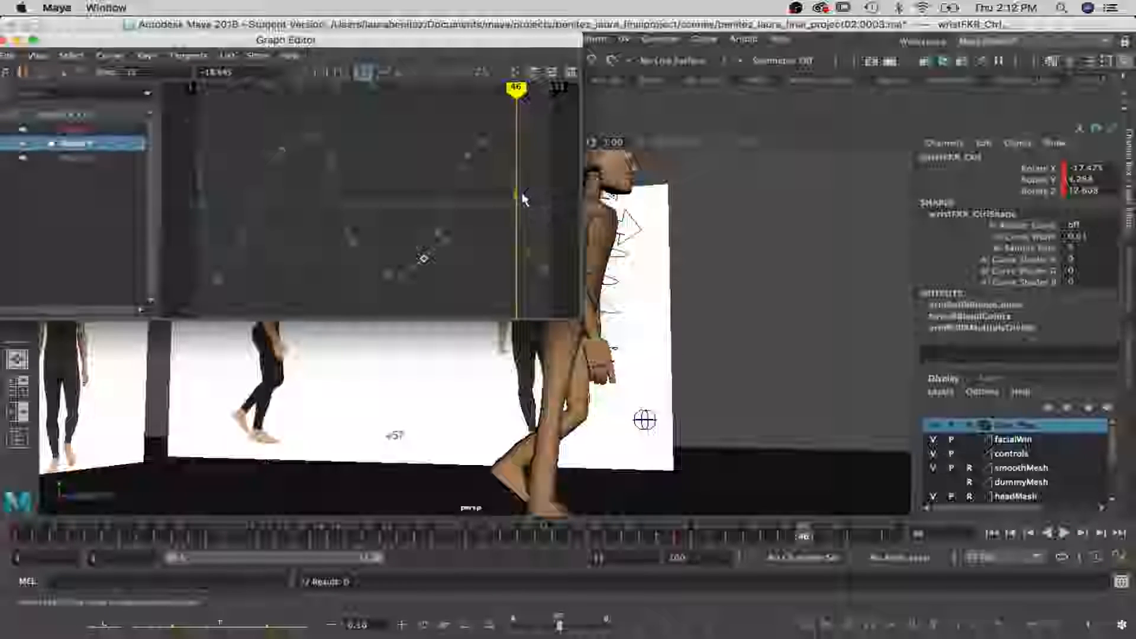
key(w)
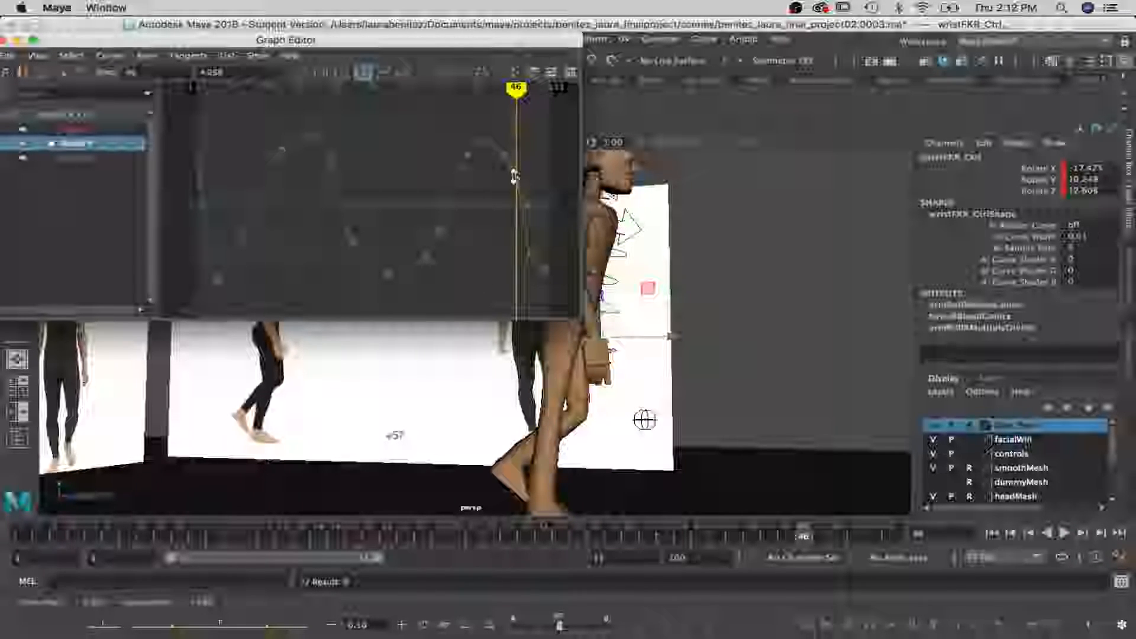
mouse_move(516, 89)
mouse_down()
mouse_move(553, 89)
mouse_move(390, 91)
mouse_move(548, 89)
mouse_move(428, 100)
mouse_move(482, 90)
mouse_up()
drag(380, 42, 947, 132)
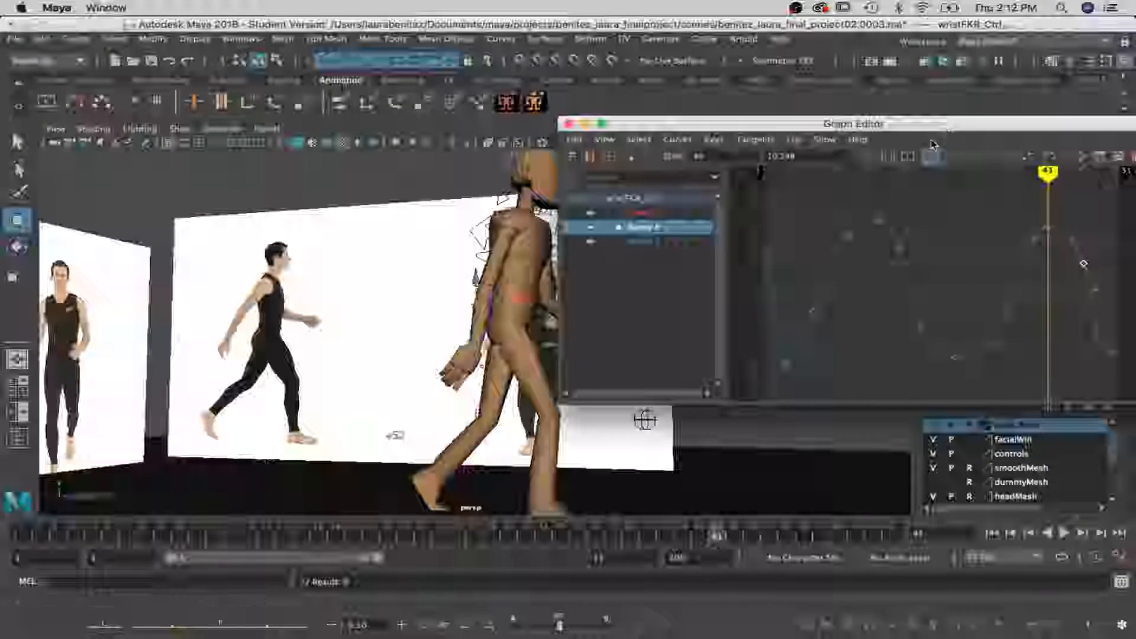
Select the right clavicle control and isolate its Rotate Y curve
click(520, 224)
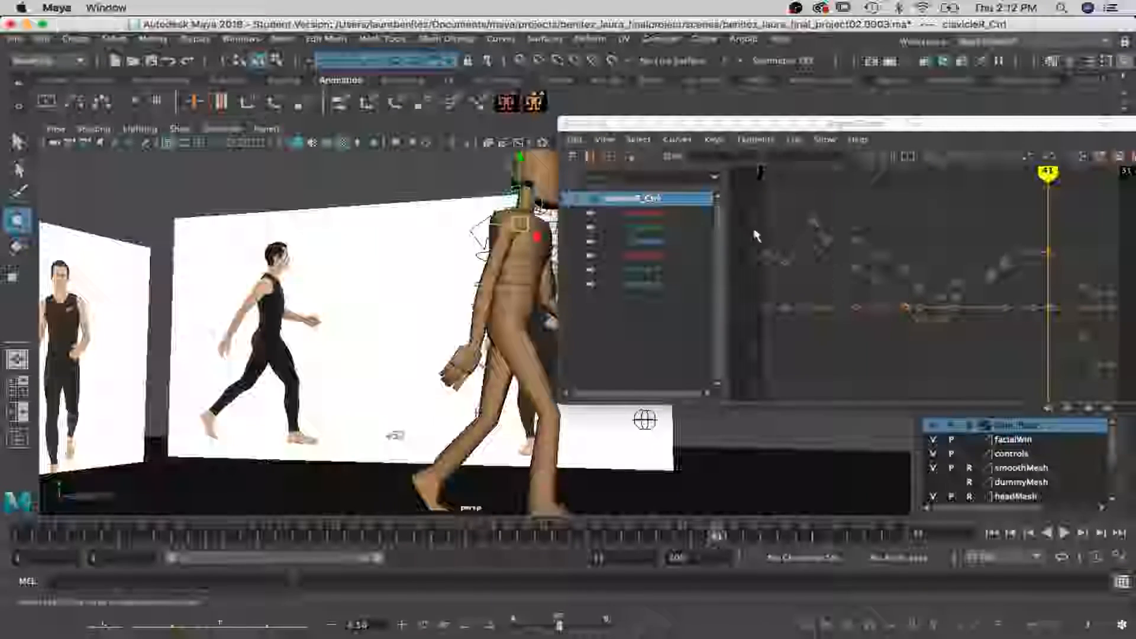
click(648, 241)
click(645, 216)
click(642, 256)
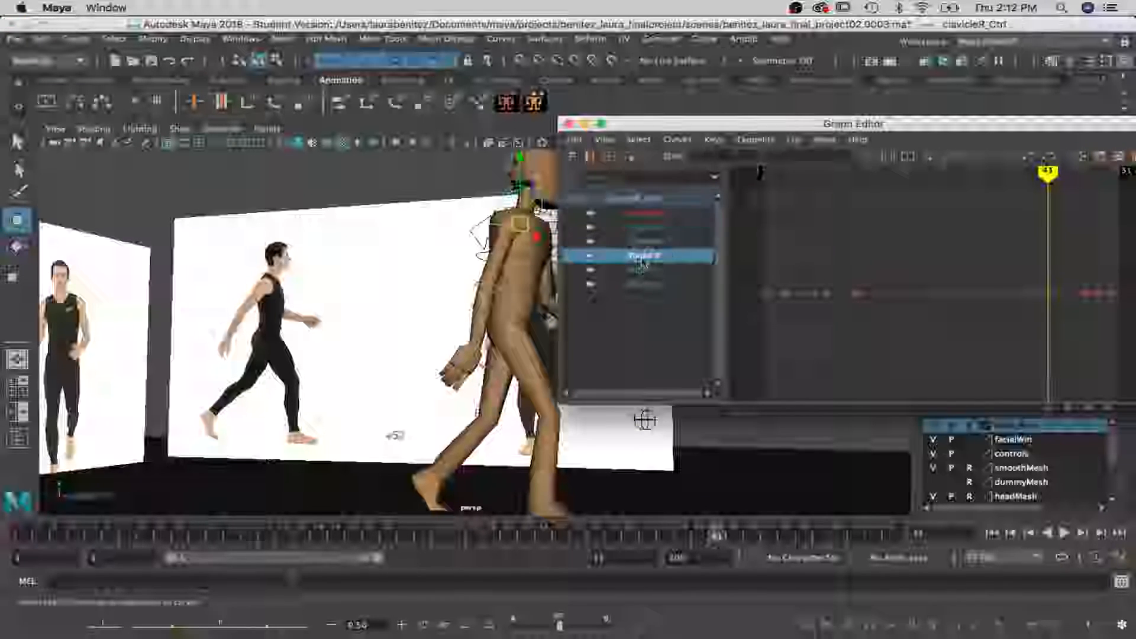
click(664, 270)
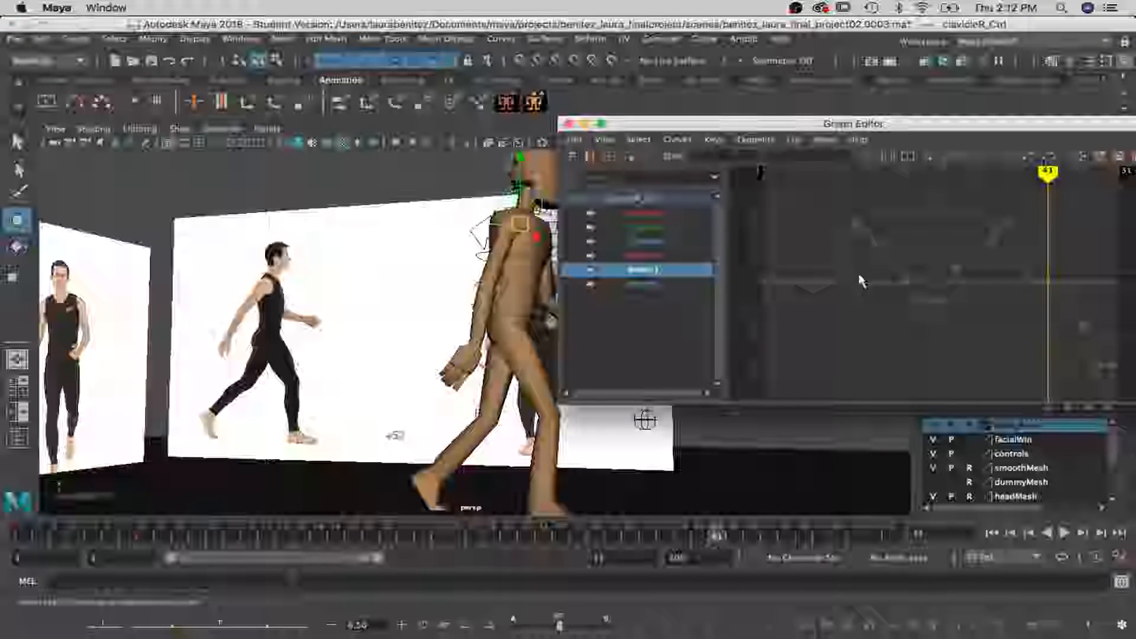
alt+middle_drag(859, 276, 833, 261)
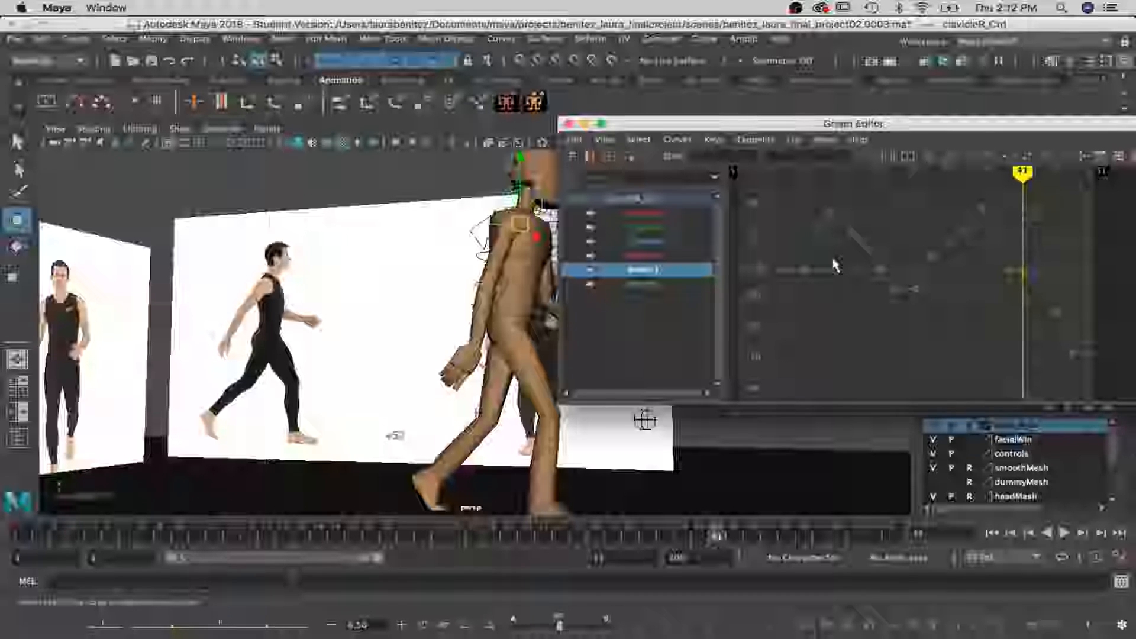
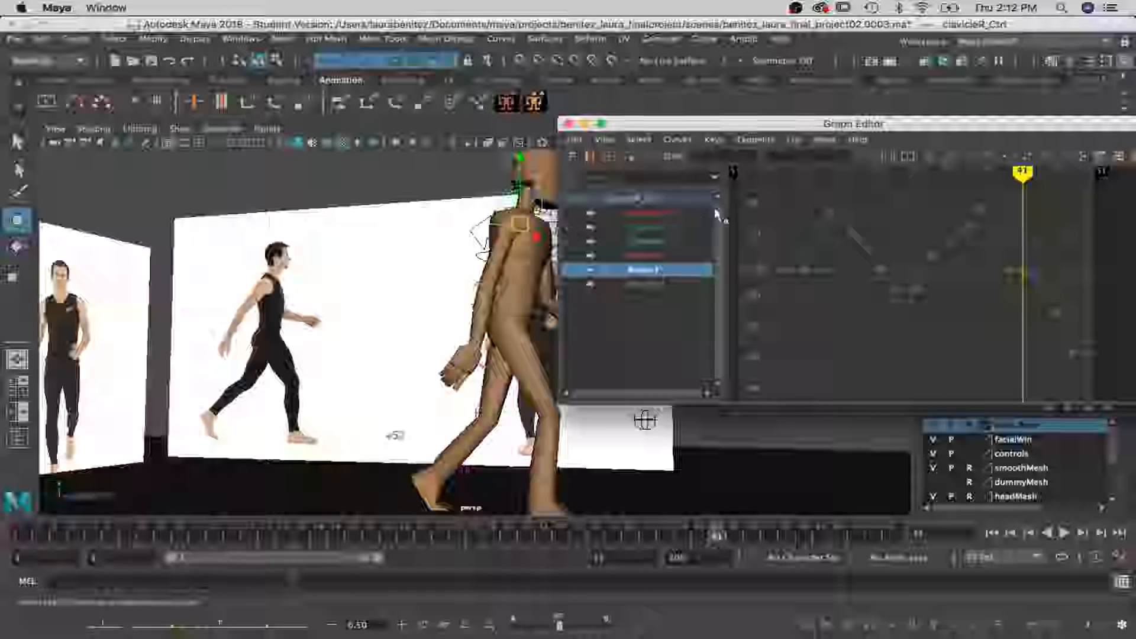
Delete the right clavicle's Rotate Y key at frame 39
click(1012, 272)
key(q)
click(1008, 271)
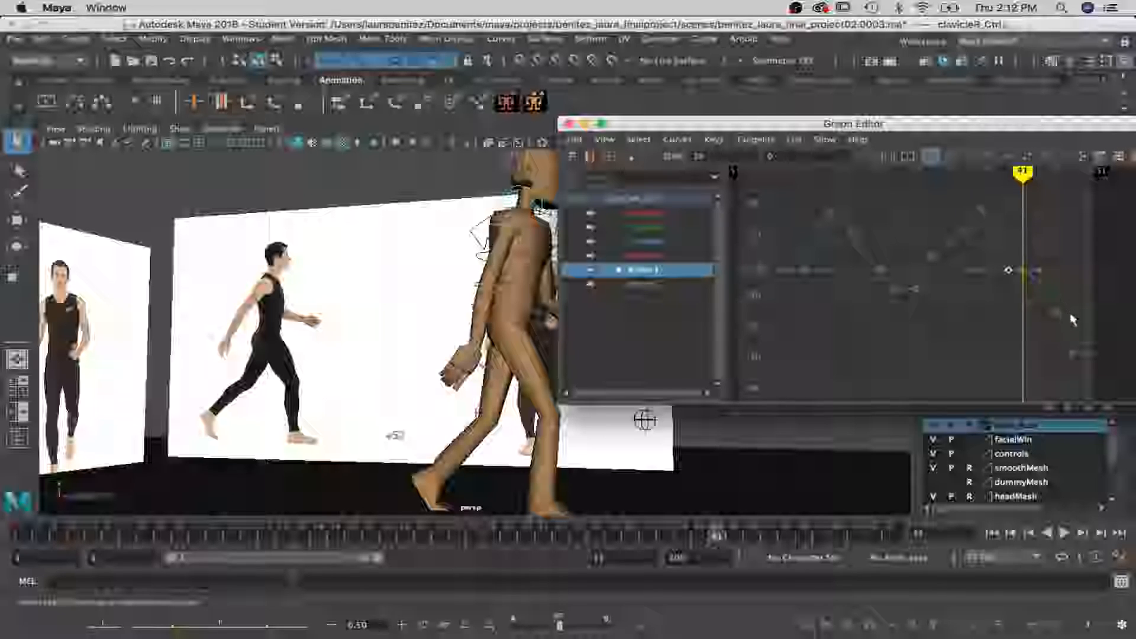
click(972, 321)
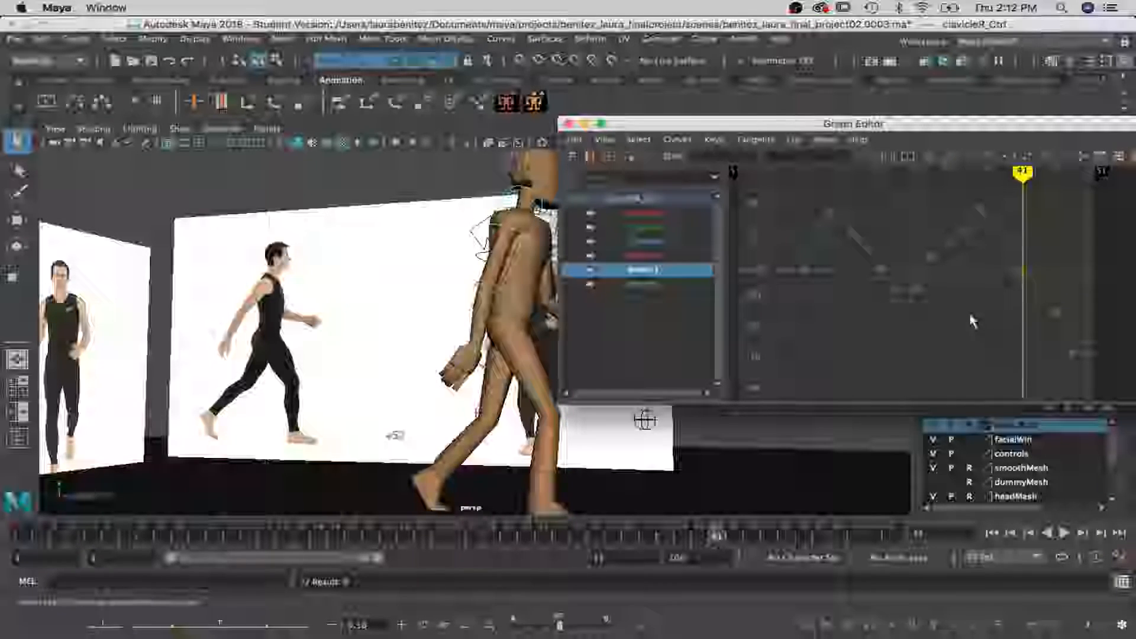
Raise the right clavicle's Rotate Y key at frame 41 slightly
click(1023, 271)
key(e)
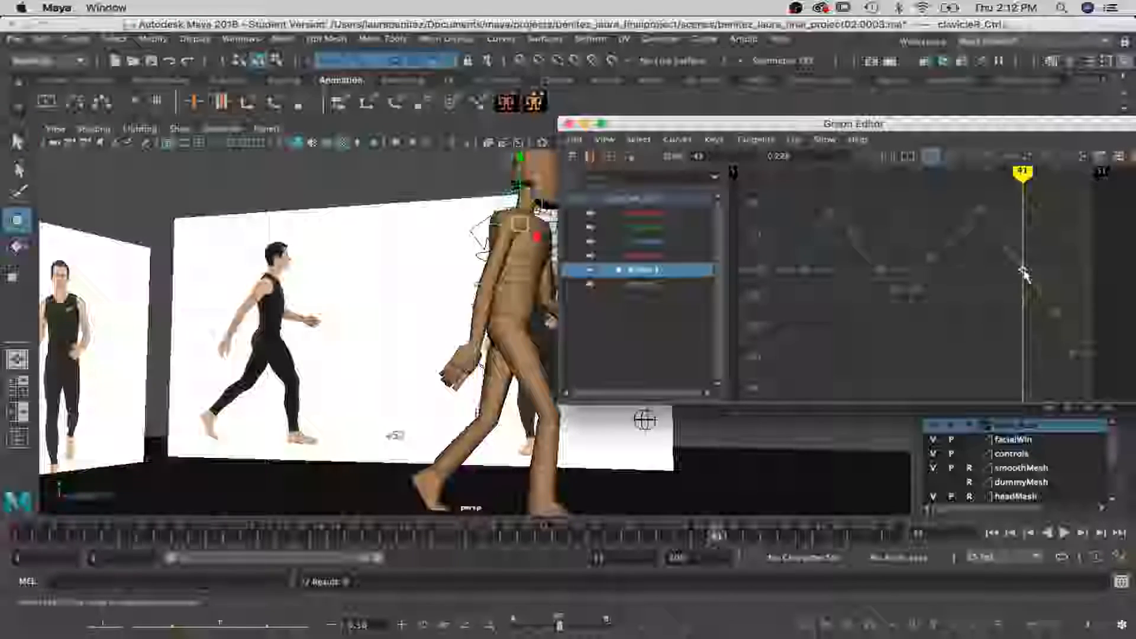
shift+middle_drag(1022, 256, 1023, 255)
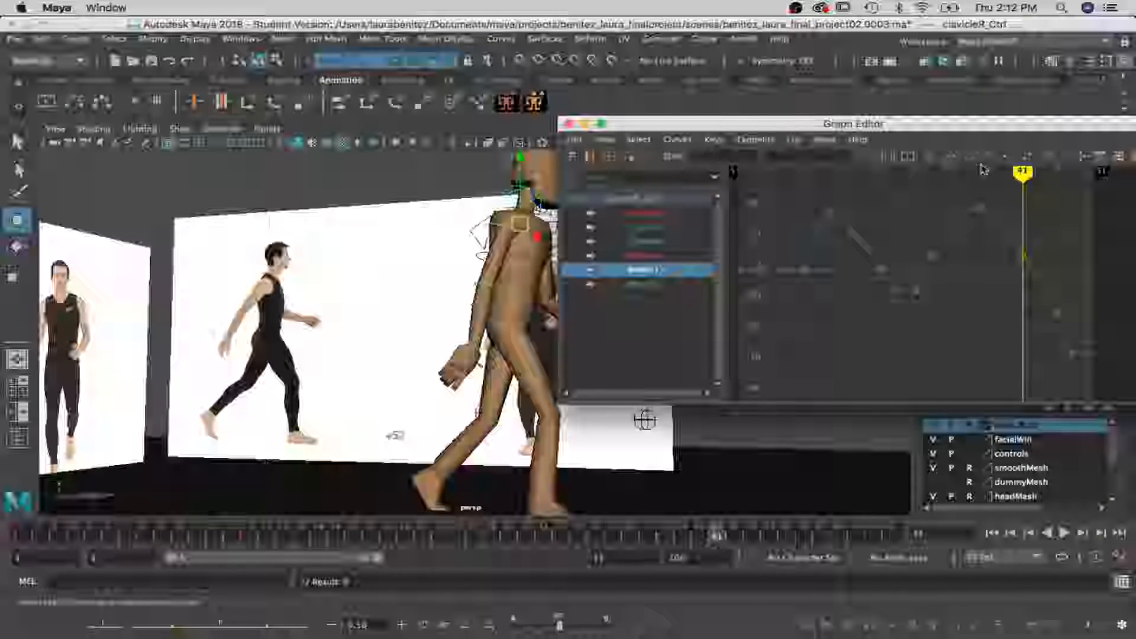
Go to frame 48 and shift the right clavicle's last Rotate Y key to about frame 50
mouse_move(1022, 171)
mouse_down()
mouse_move(931, 171)
mouse_move(986, 195)
mouse_move(1052, 204)
mouse_move(999, 205)
mouse_move(1072, 205)
mouse_up()
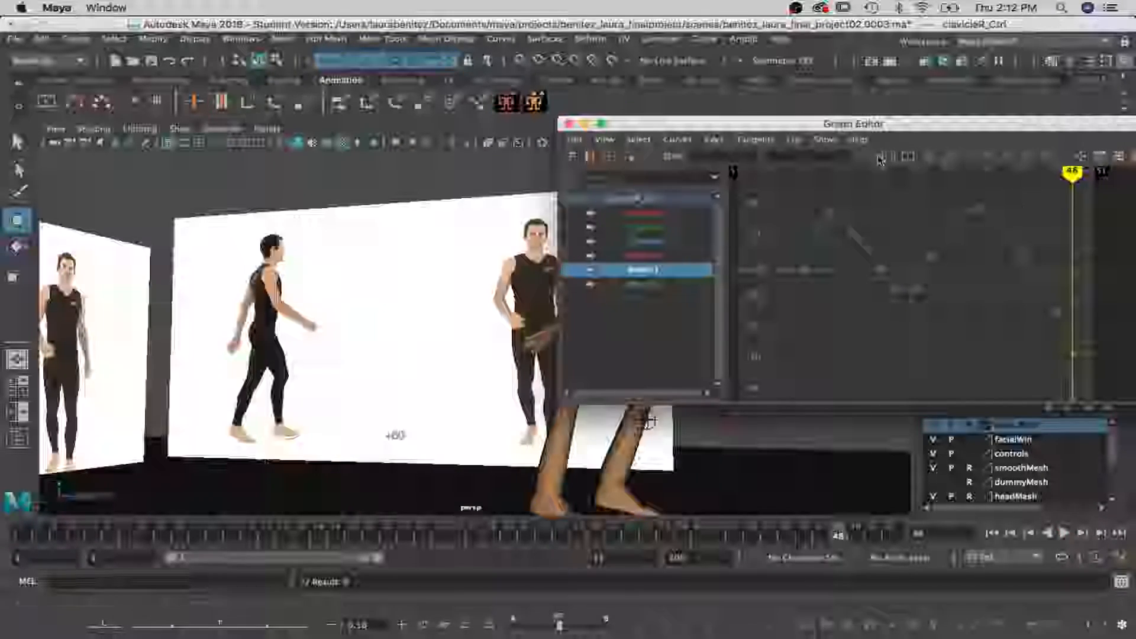
drag(868, 128, 265, 48)
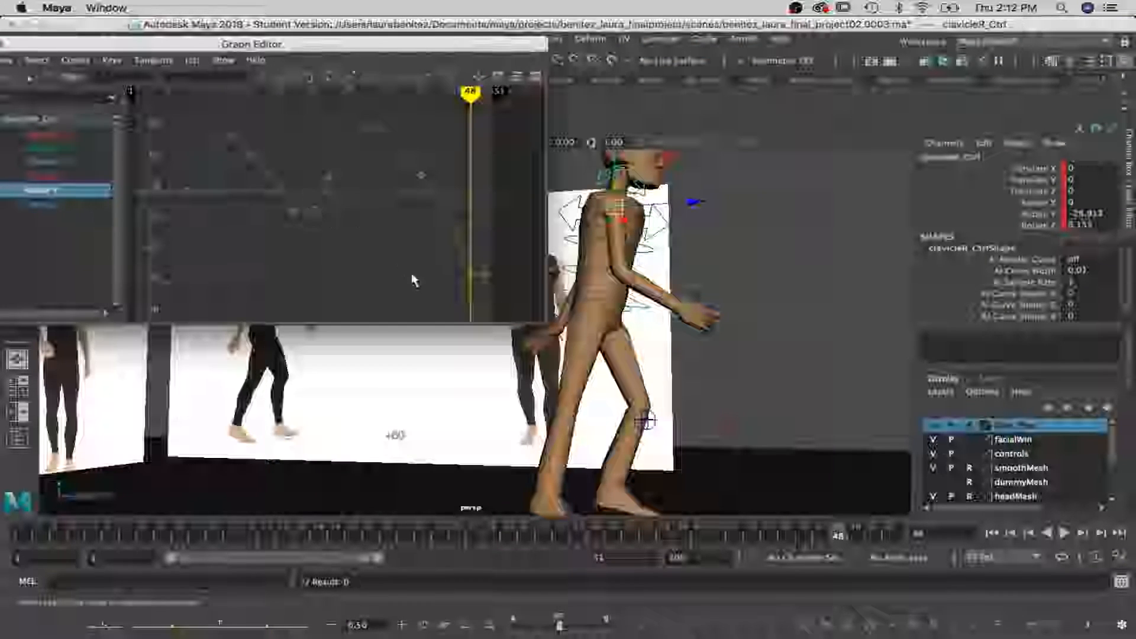
middle_drag(473, 280, 472, 281)
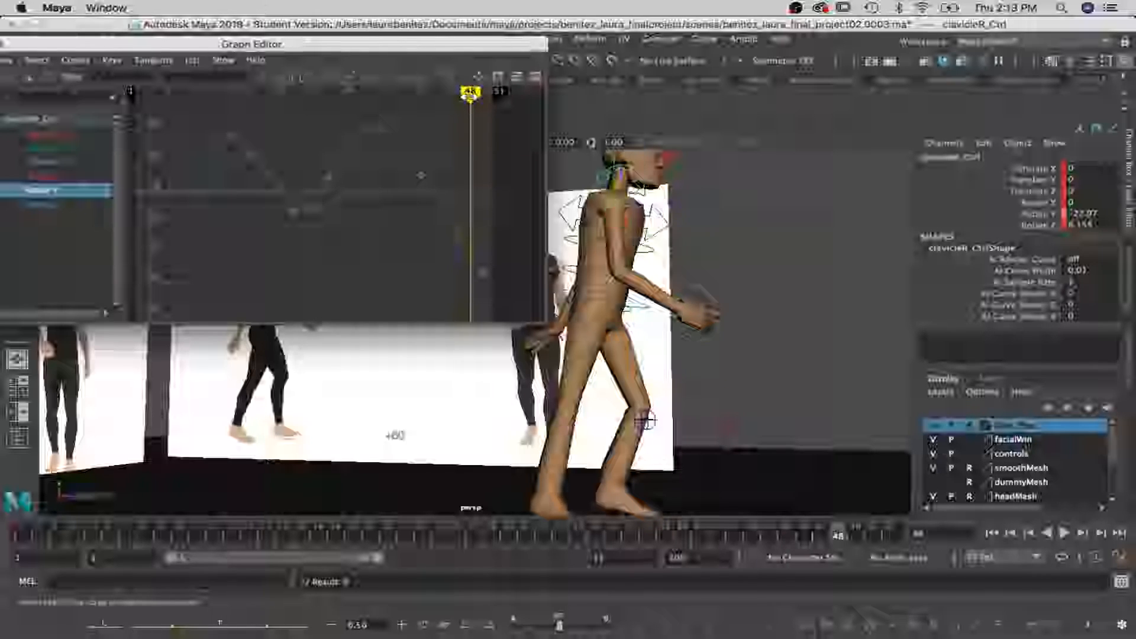
Shift the right clavicle's Rotate Y keys around frames 21 and 23 one frame later and lower the key at frame 24
key(alt+v)
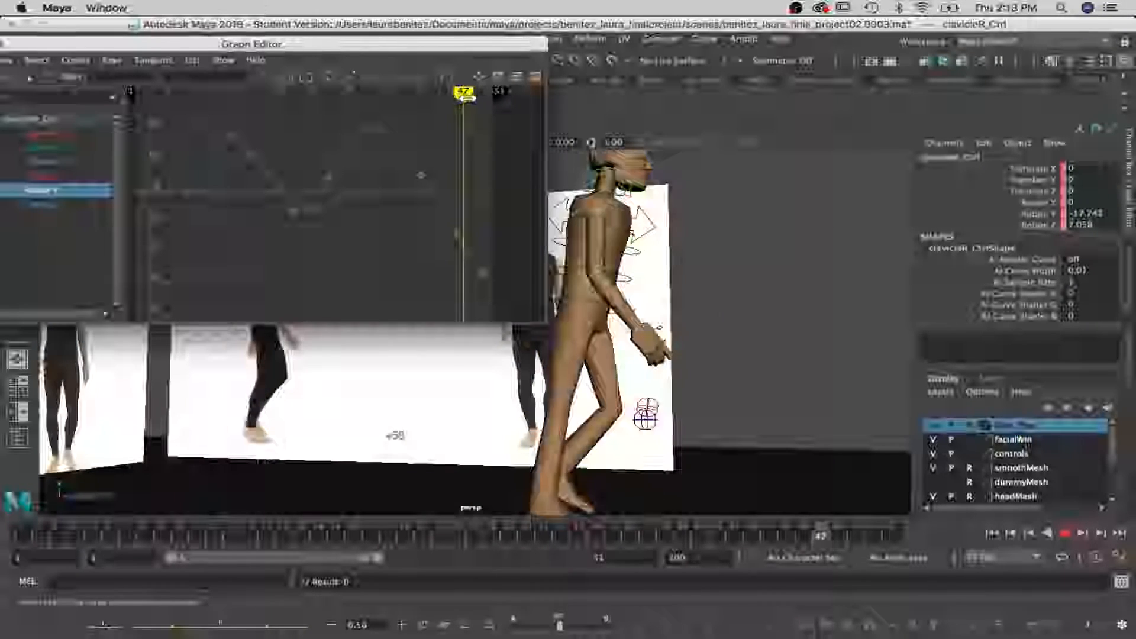
drag(414, 92, 320, 90)
drag(314, 50, 873, 112)
mouse_move(881, 155)
mouse_down()
mouse_move(773, 152)
mouse_move(843, 159)
mouse_up()
key(q)
click(839, 250)
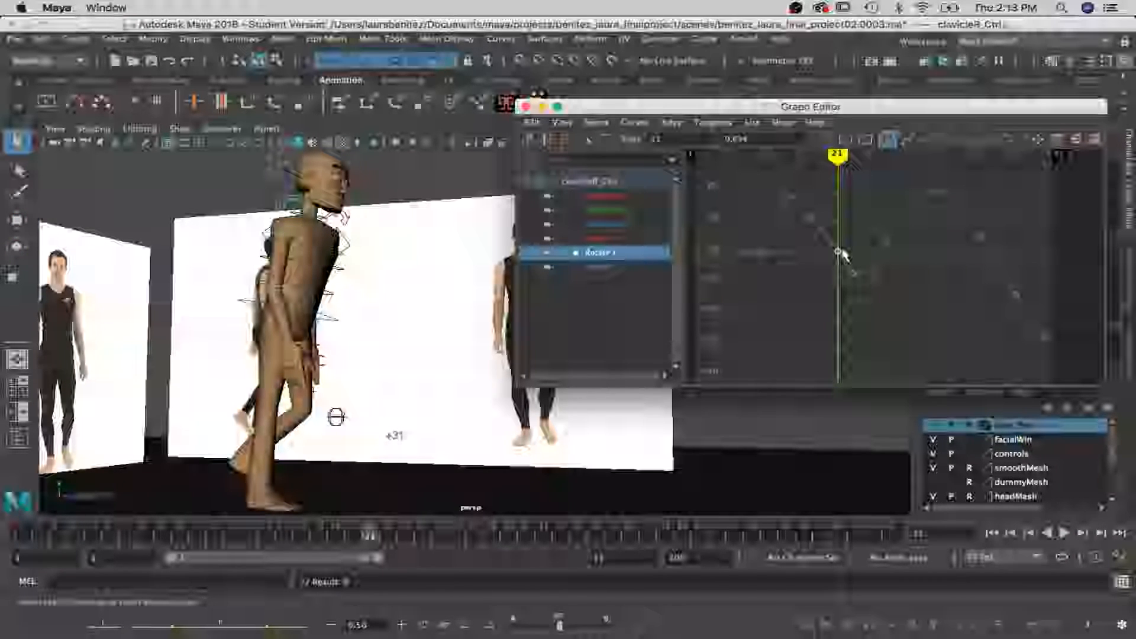
click(816, 217)
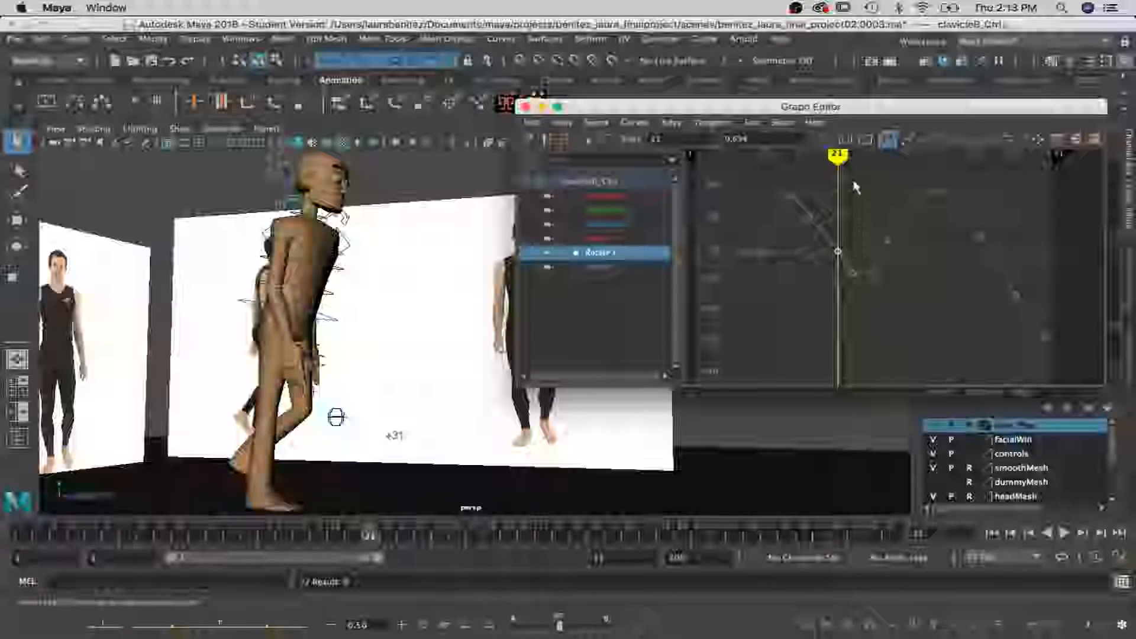
key(alt+v)
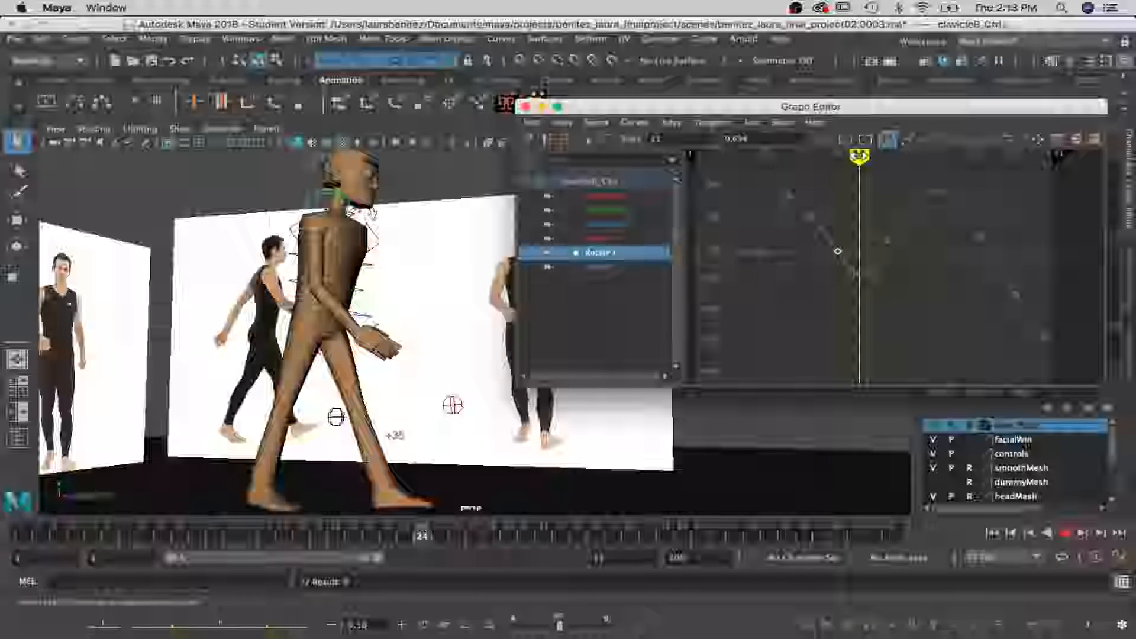
click(859, 276)
key(e)
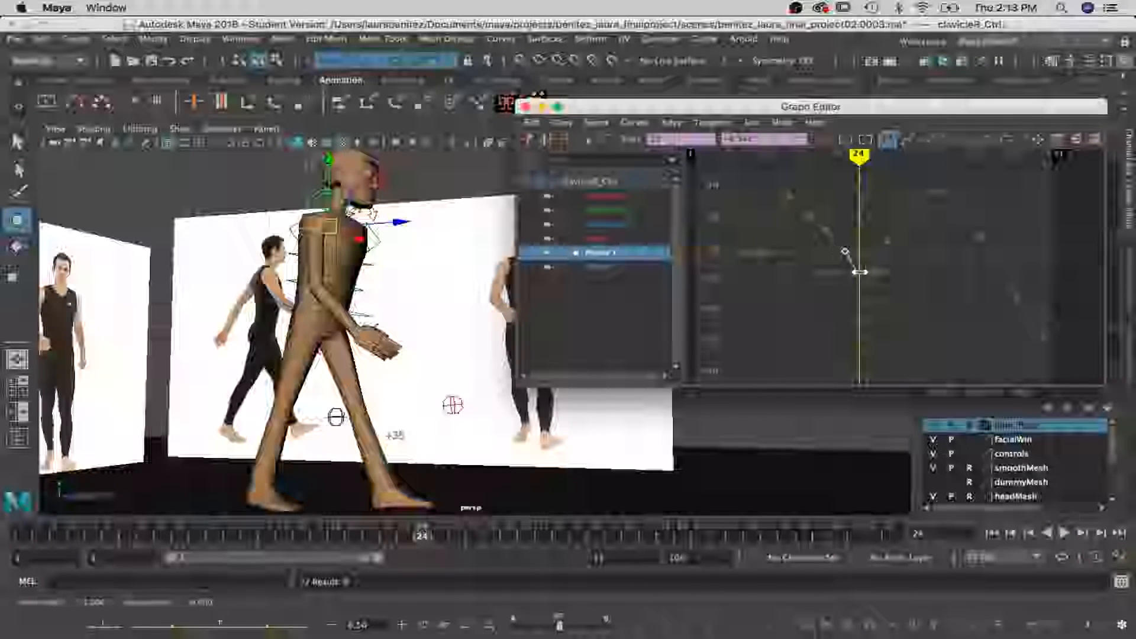
drag(860, 277, 870, 300)
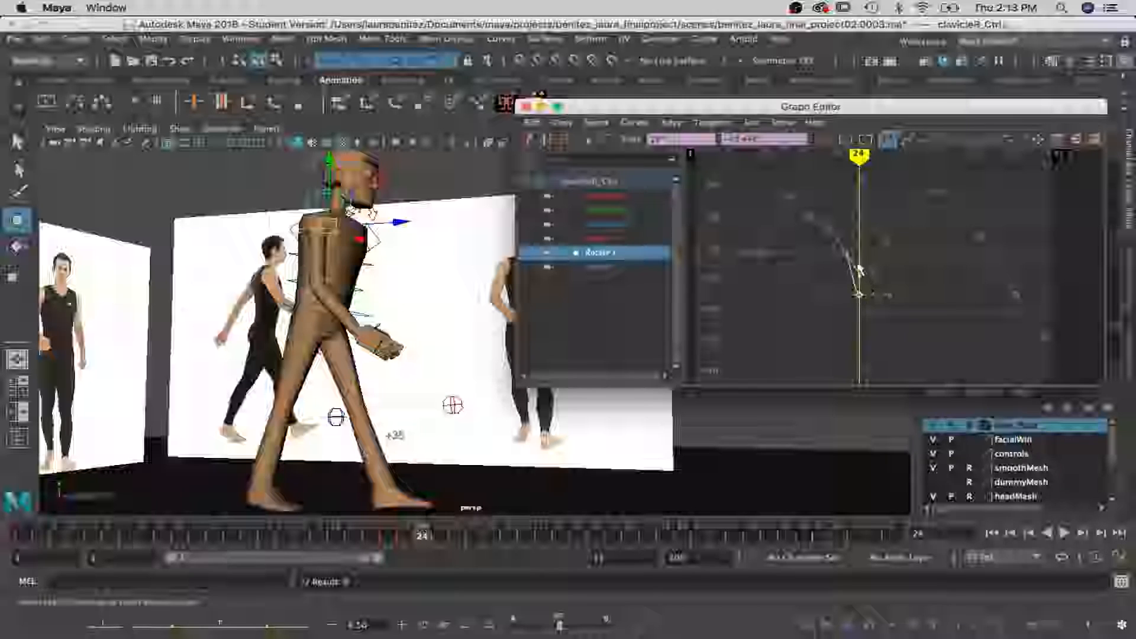
Delete the right clavicle's Rotate Y key at frame 22
key(q)
click(846, 250)
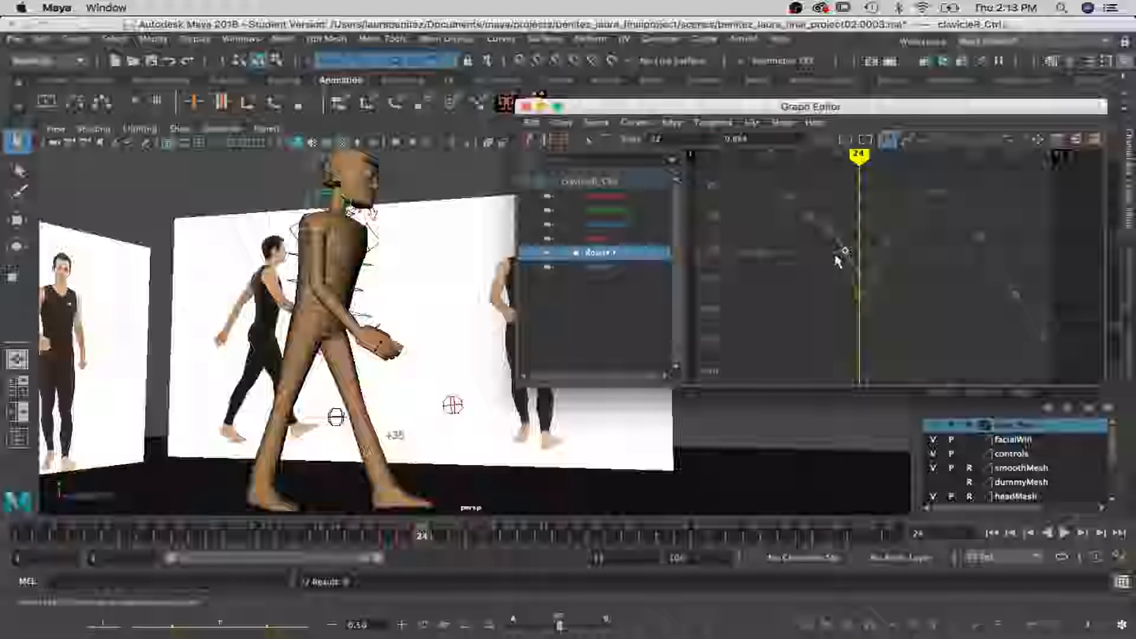
click(838, 261)
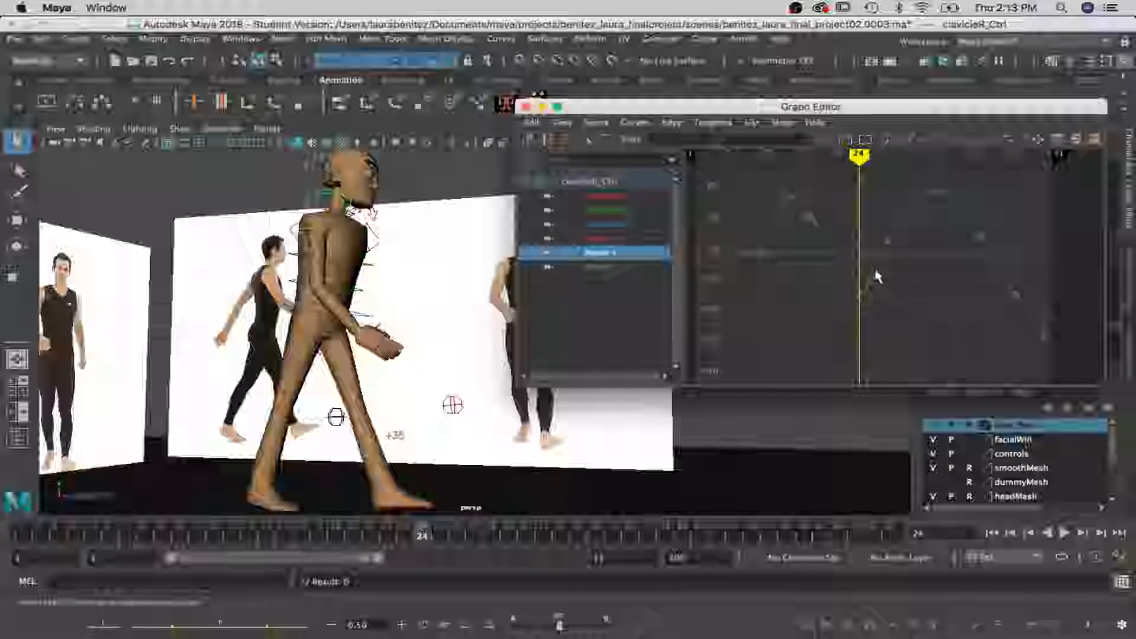
Delete the right clavicle's Rotate Y keys at frame 10 and around frame 28
key(alt+v)
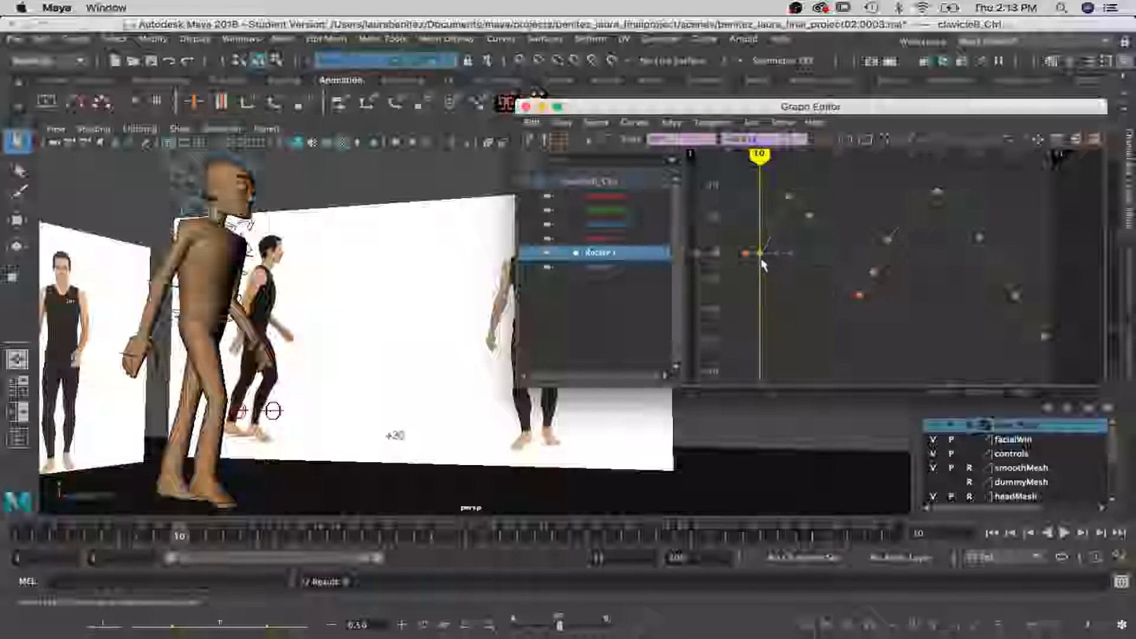
click(759, 253)
key(Delete)
mouse_move(760, 154)
mouse_down()
mouse_move(733, 159)
mouse_move(987, 190)
mouse_move(893, 219)
mouse_move(896, 229)
mouse_up()
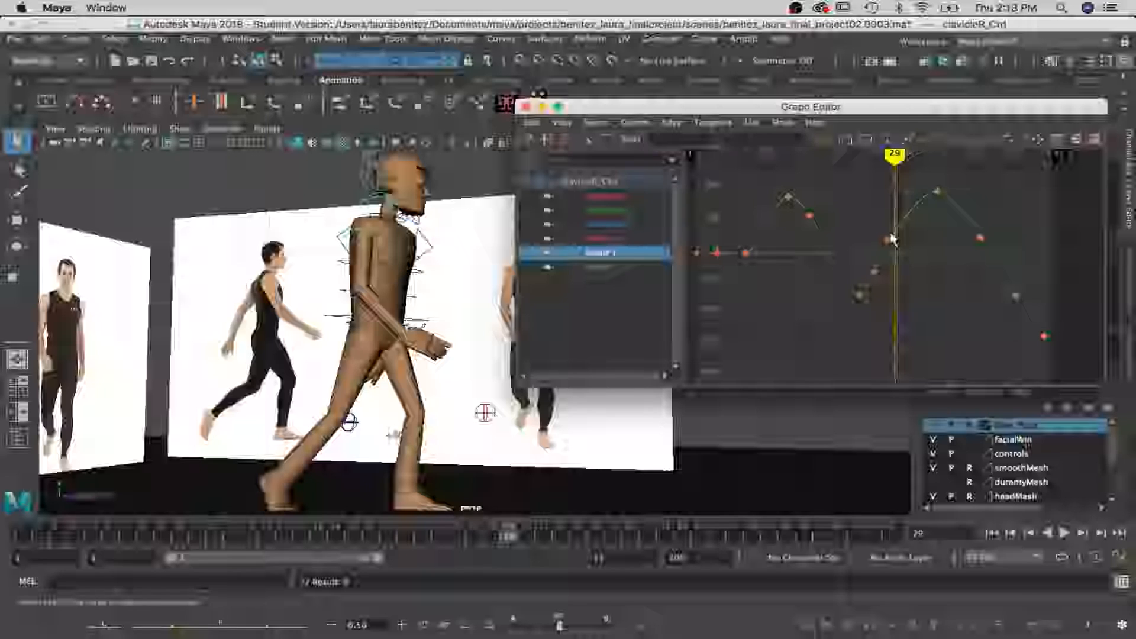
click(889, 240)
click(888, 240)
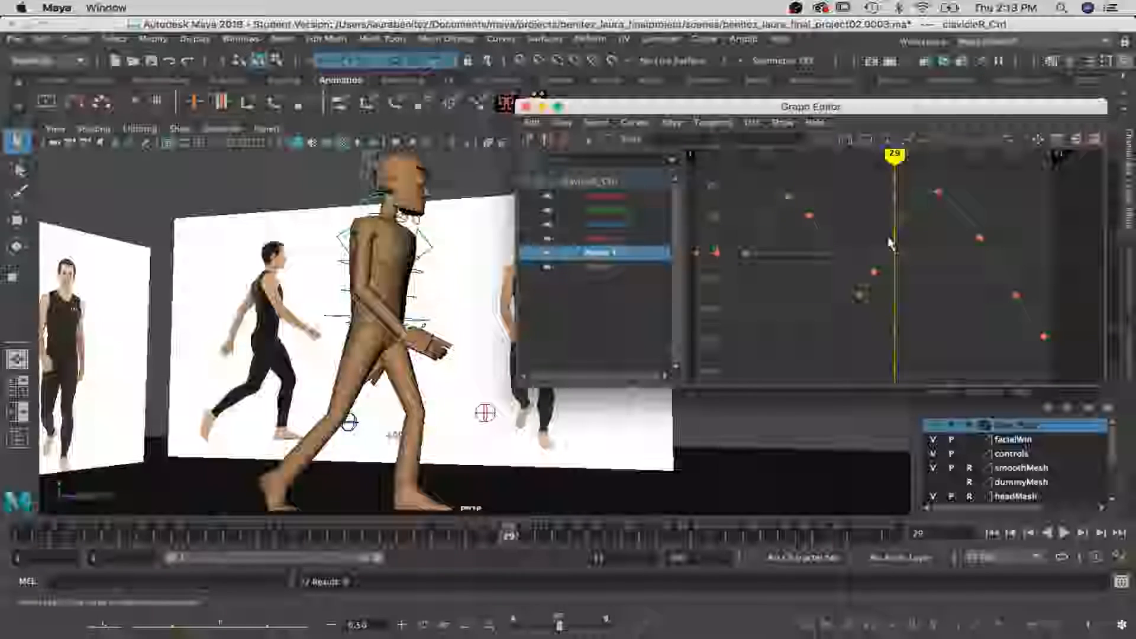
Isolate the right clavicle's Rotate Z curve and delete its key at frame 8
click(599, 267)
mouse_move(860, 319)
alt+middle_down()
mouse_move(999, 320)
mouse_move(926, 316)
alt+middle_up()
mouse_move(963, 158)
mouse_down()
mouse_move(751, 163)
mouse_move(878, 166)
mouse_move(810, 163)
mouse_move(816, 217)
mouse_up()
click(814, 200)
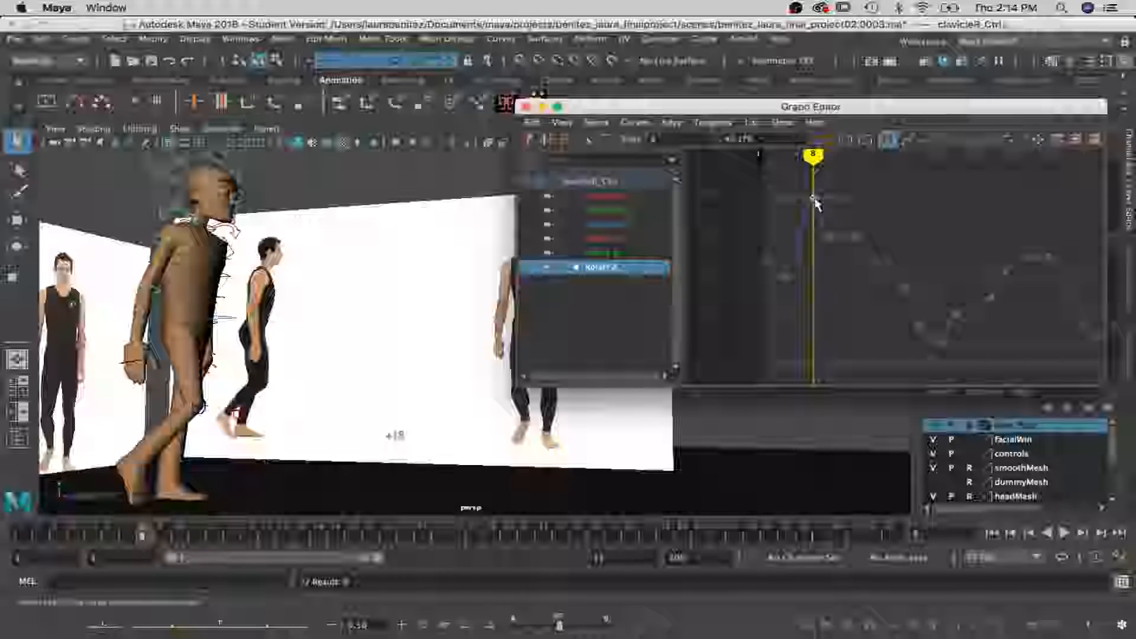
key(Delete)
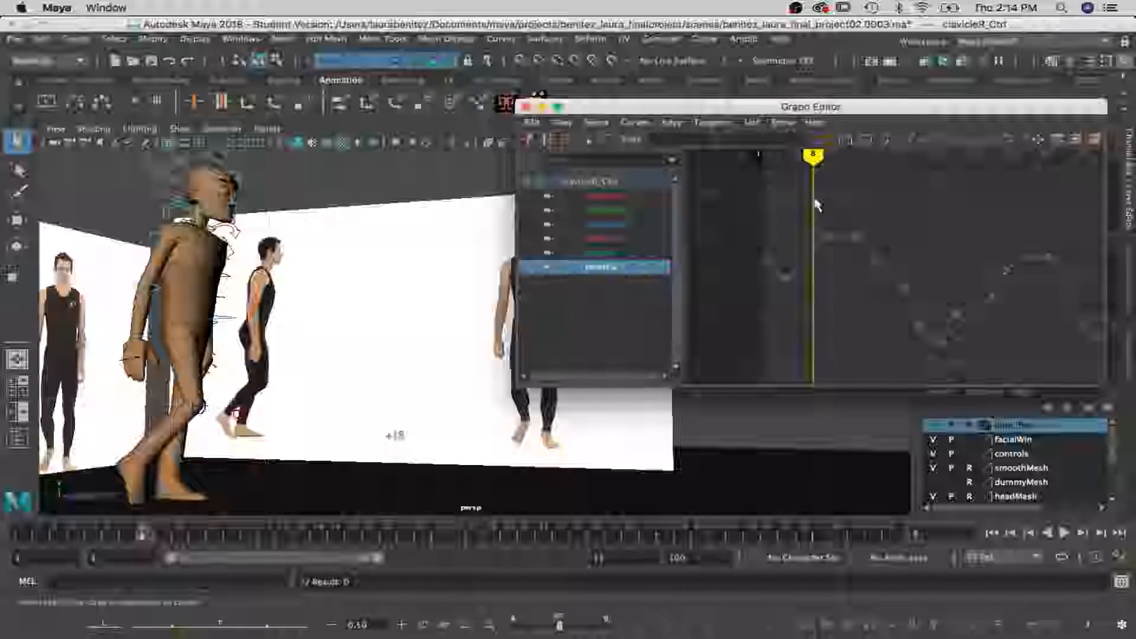
Lower the right clavicle's Rotate Z key at frame 1 and angle its tangent upward toward the following key
drag(814, 161, 764, 161)
click(764, 264)
key(e)
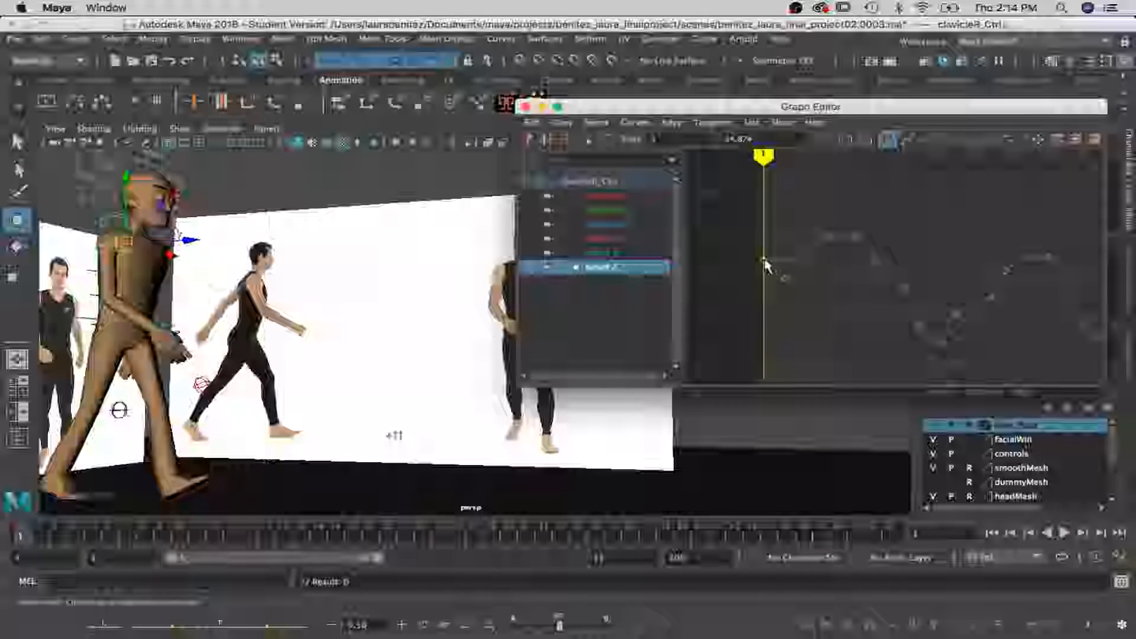
drag(762, 276, 761, 314)
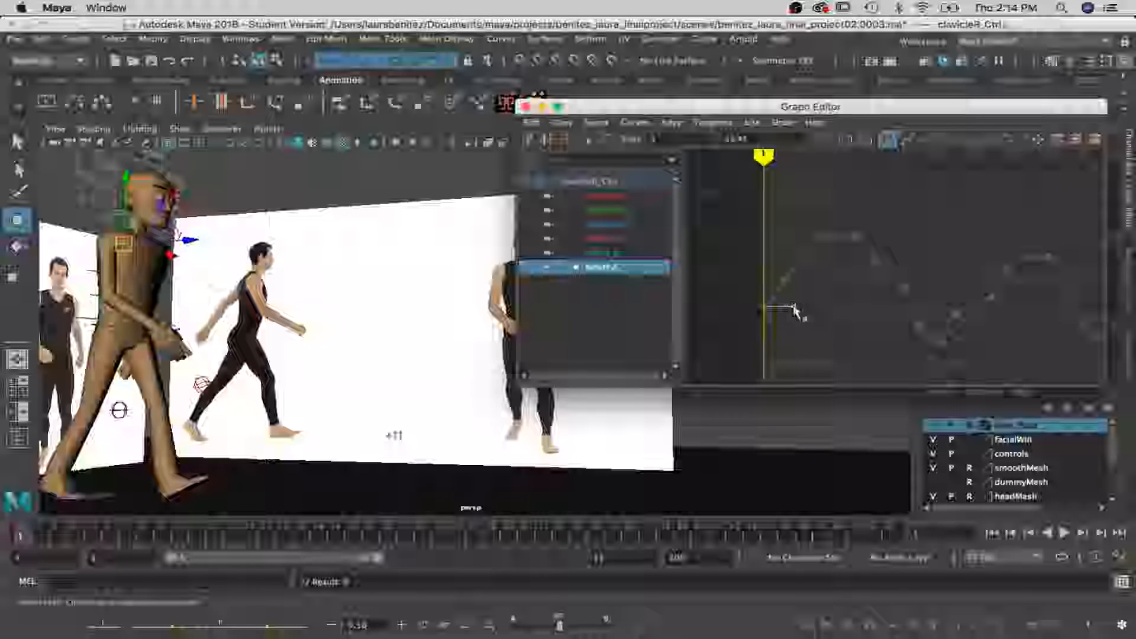
drag(793, 302, 788, 285)
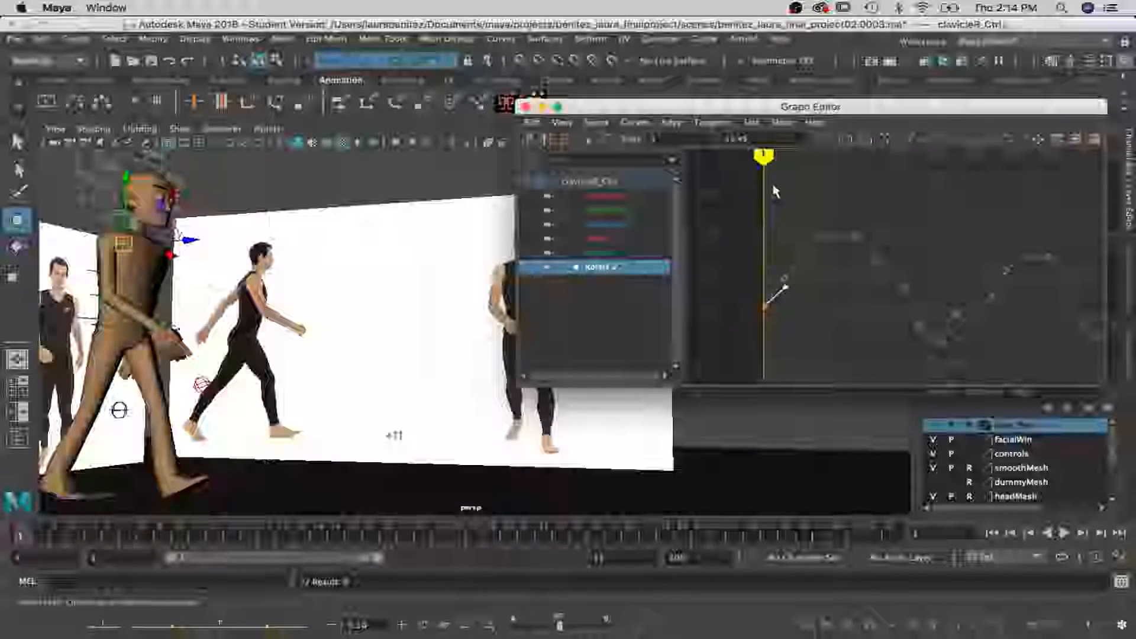
Delete the right clavicle's Rotate Z keys at frames 17 and 28 and scrub through the walk to check the motion
drag(764, 159, 875, 177)
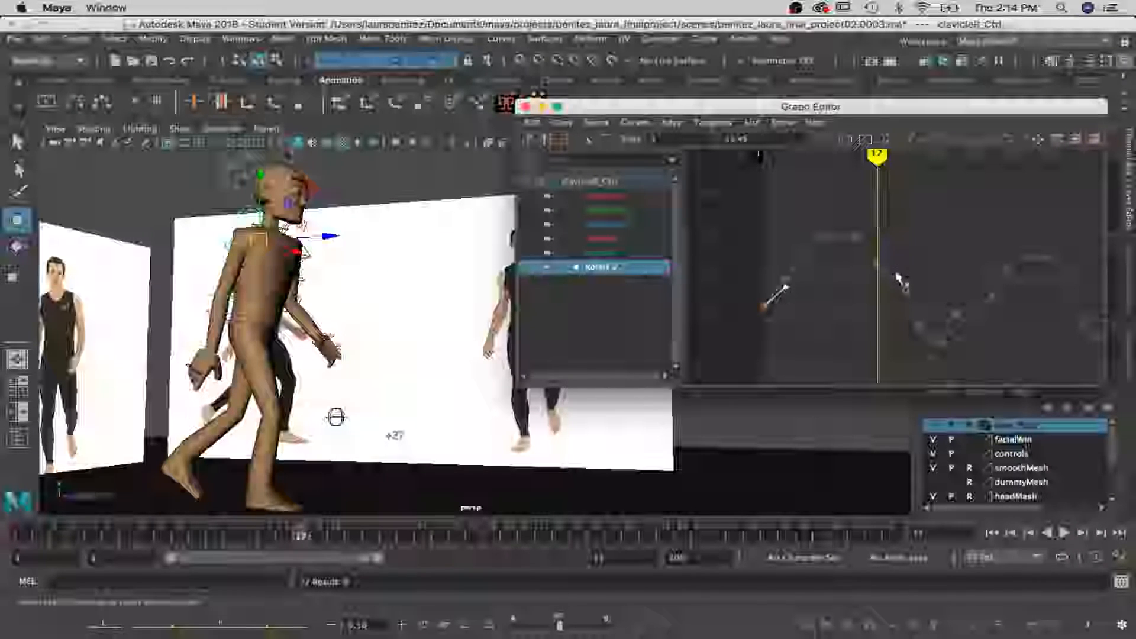
key(q)
click(878, 264)
key(Delete)
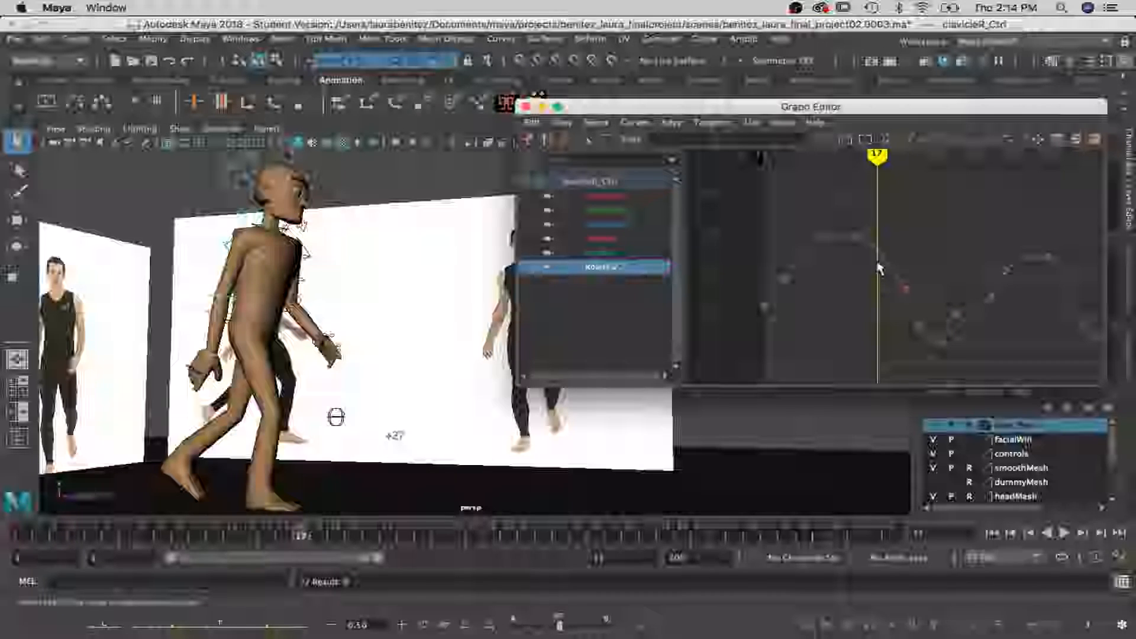
click(905, 291)
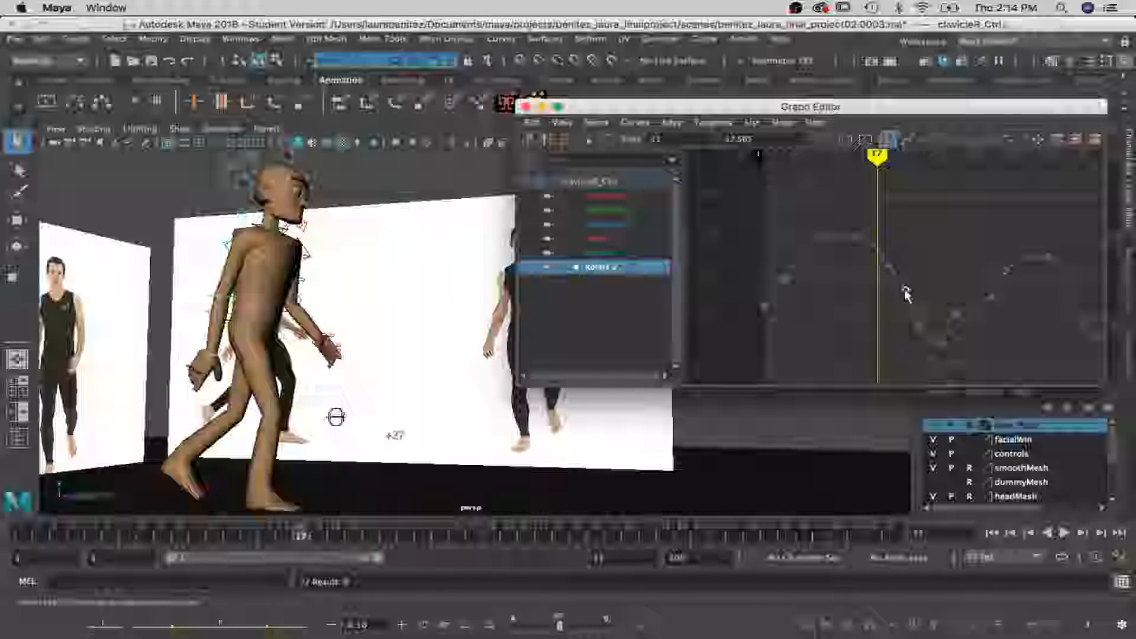
mouse_move(878, 155)
mouse_down()
mouse_move(894, 156)
mouse_move(843, 156)
mouse_move(933, 158)
mouse_move(946, 174)
mouse_move(956, 156)
mouse_up()
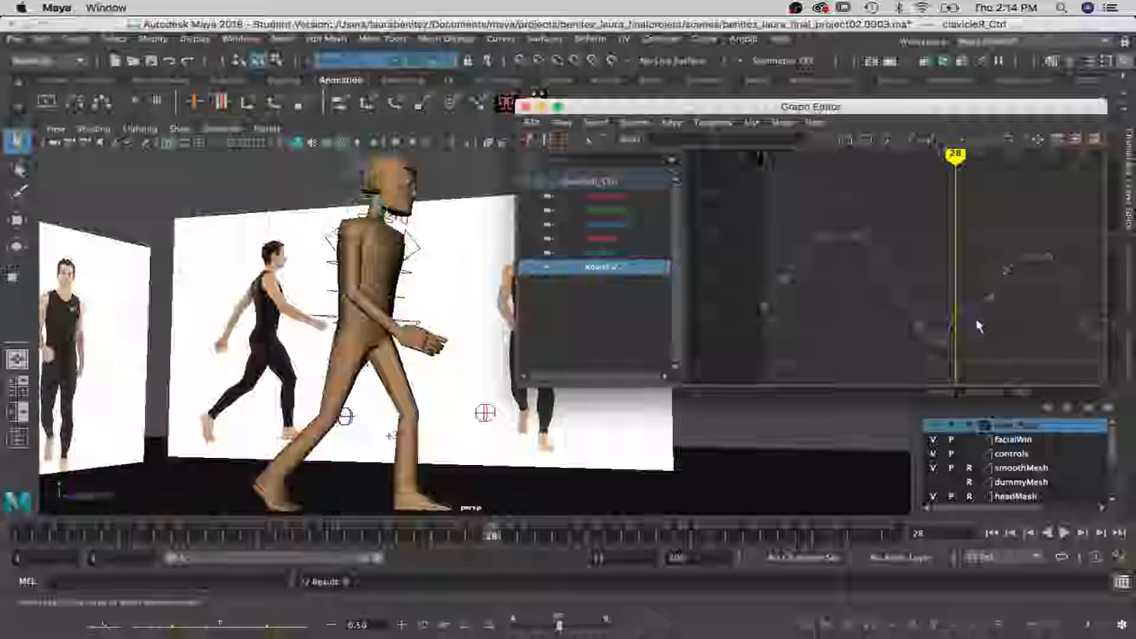
click(956, 317)
key(Delete)
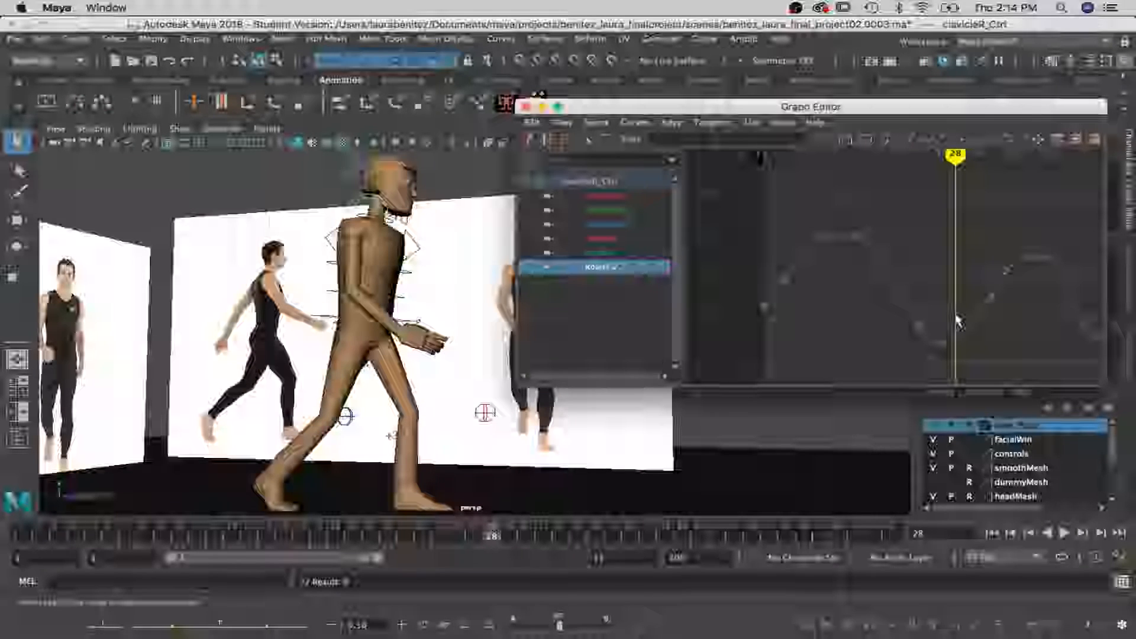
mouse_move(955, 156)
mouse_down()
mouse_move(1049, 157)
mouse_move(768, 157)
mouse_move(995, 157)
mouse_up()
mouse_move(1043, 201)
mouse_down()
mouse_move(835, 174)
mouse_move(939, 181)
mouse_move(1043, 211)
mouse_move(841, 195)
mouse_move(979, 222)
mouse_move(793, 213)
mouse_move(851, 198)
mouse_move(979, 230)
mouse_move(850, 237)
mouse_up()
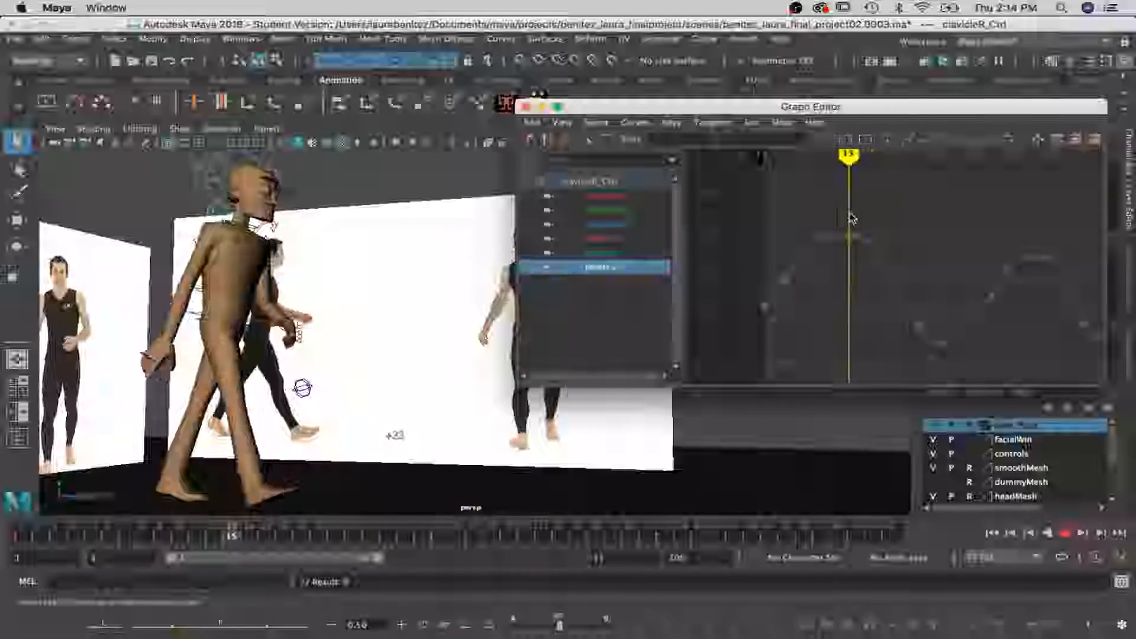
View the character from the front and examine the left shoulder FK control's Translate X, Y and Z curves
alt+drag(199, 296, 218, 303)
scroll(218, 305, up, 5)
scroll(219, 304, down, 5)
alt+middle_drag(210, 290, 263, 307)
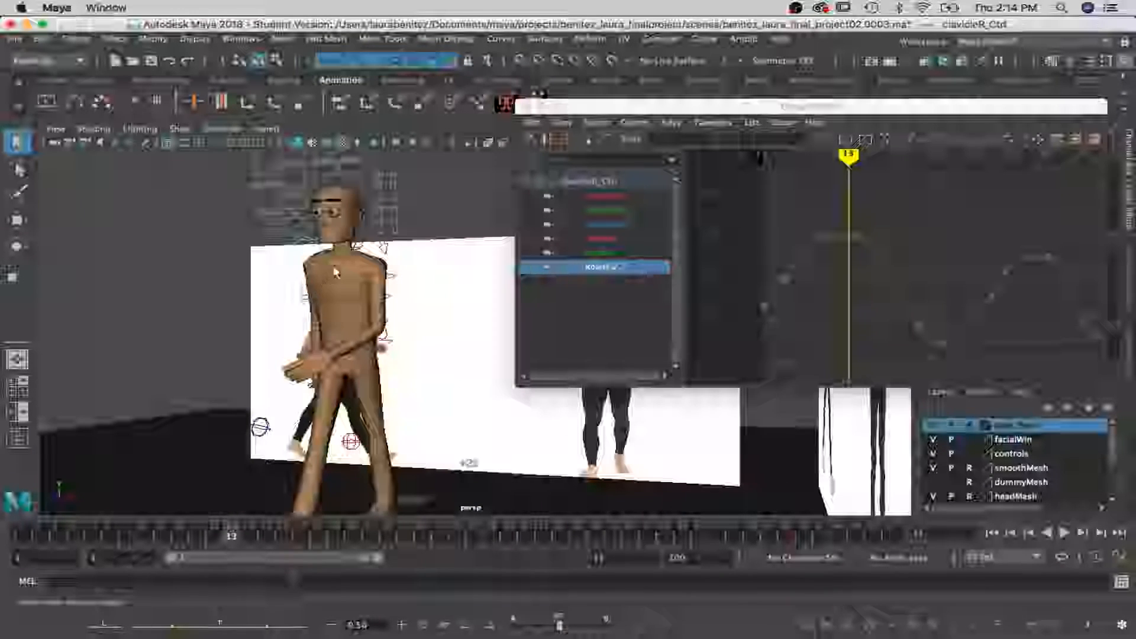
click(387, 275)
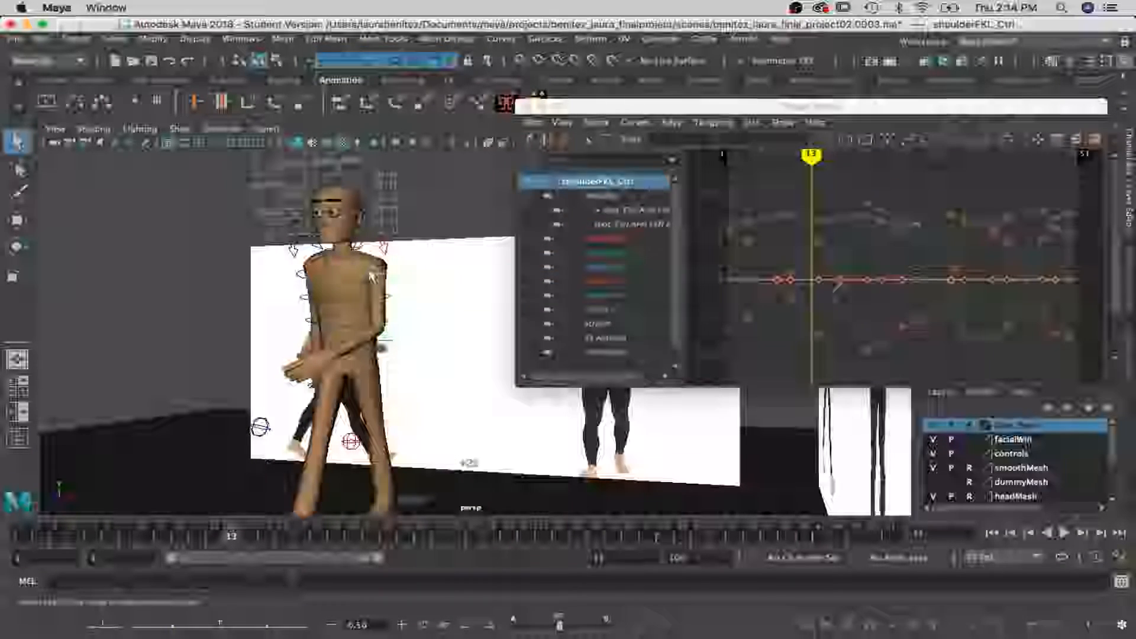
click(610, 253)
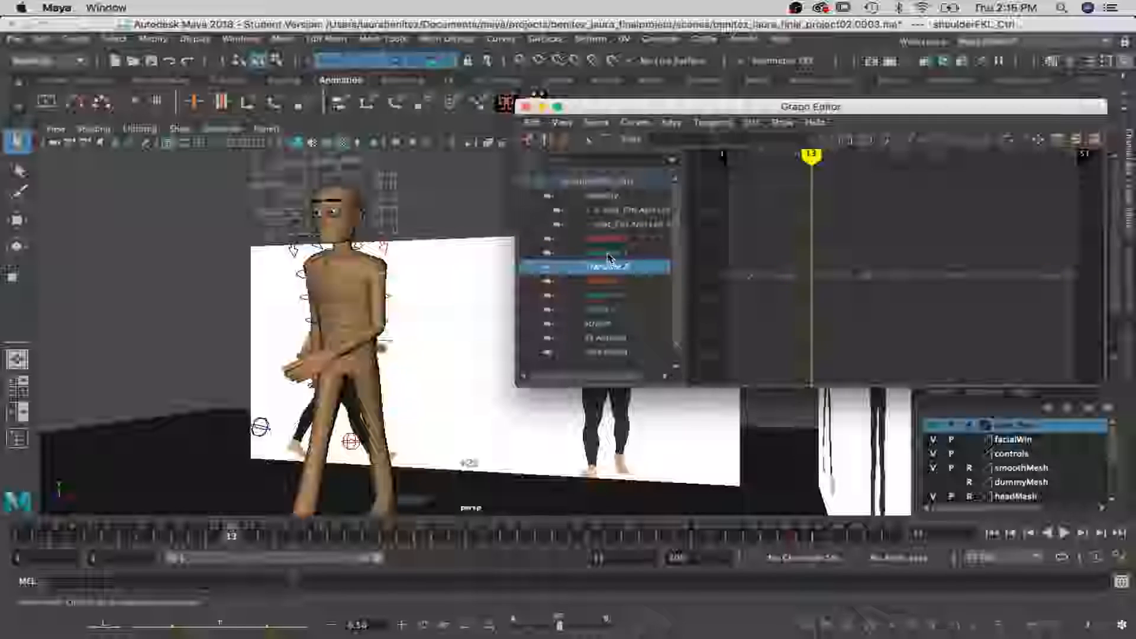
shift+click(609, 238)
shift+click(610, 267)
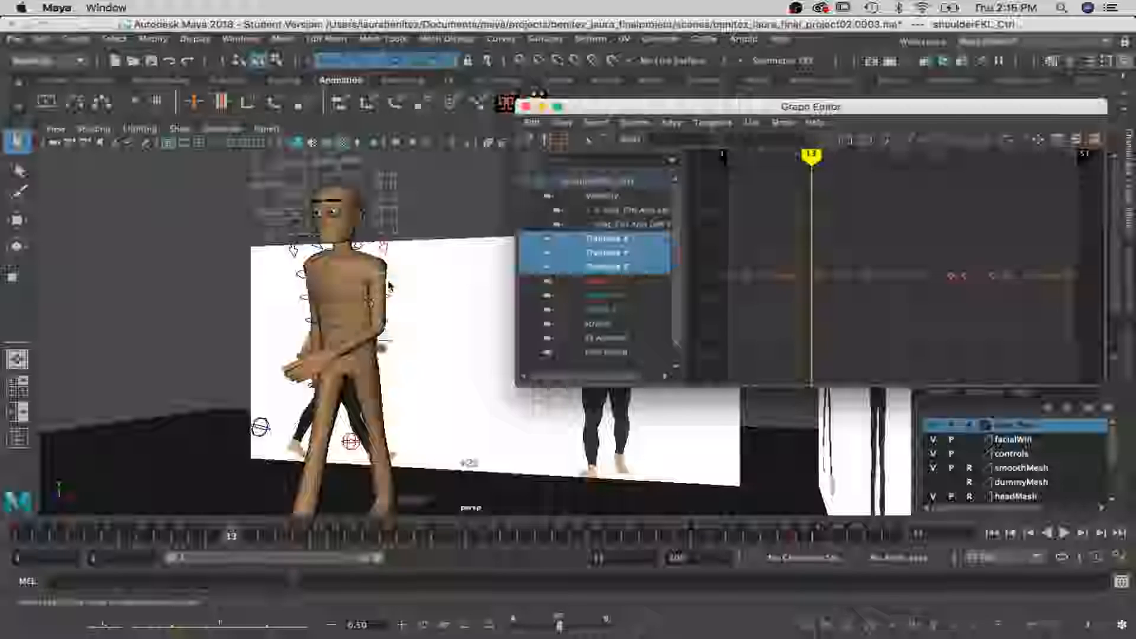
Try to move the left shoulder FK control in the viewport at frame 13
click(385, 308)
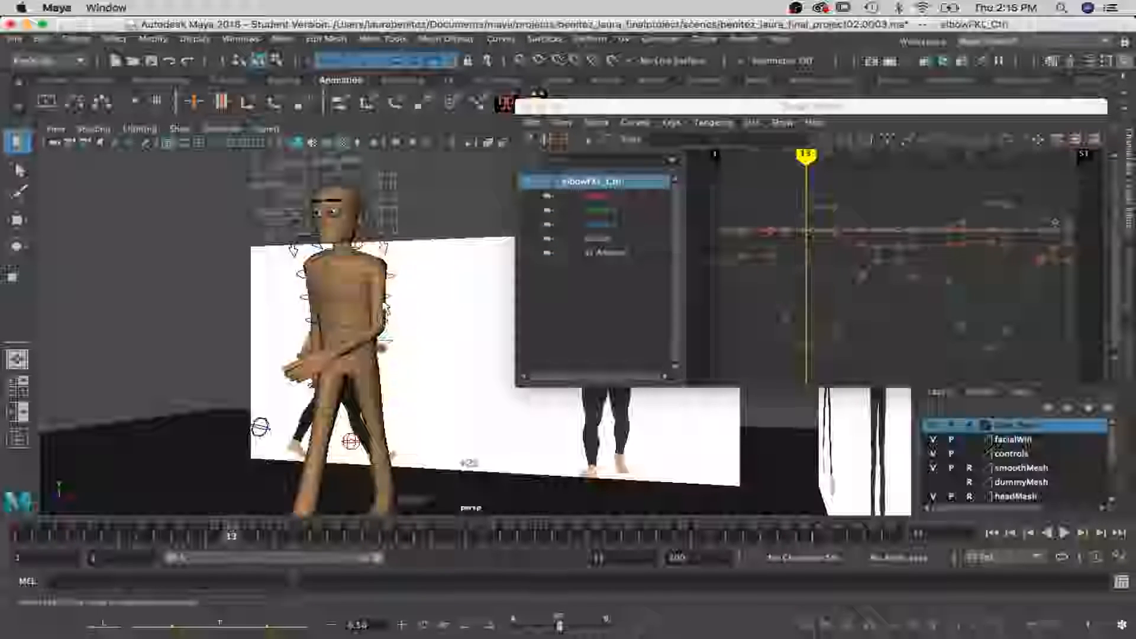
click(384, 277)
key(w)
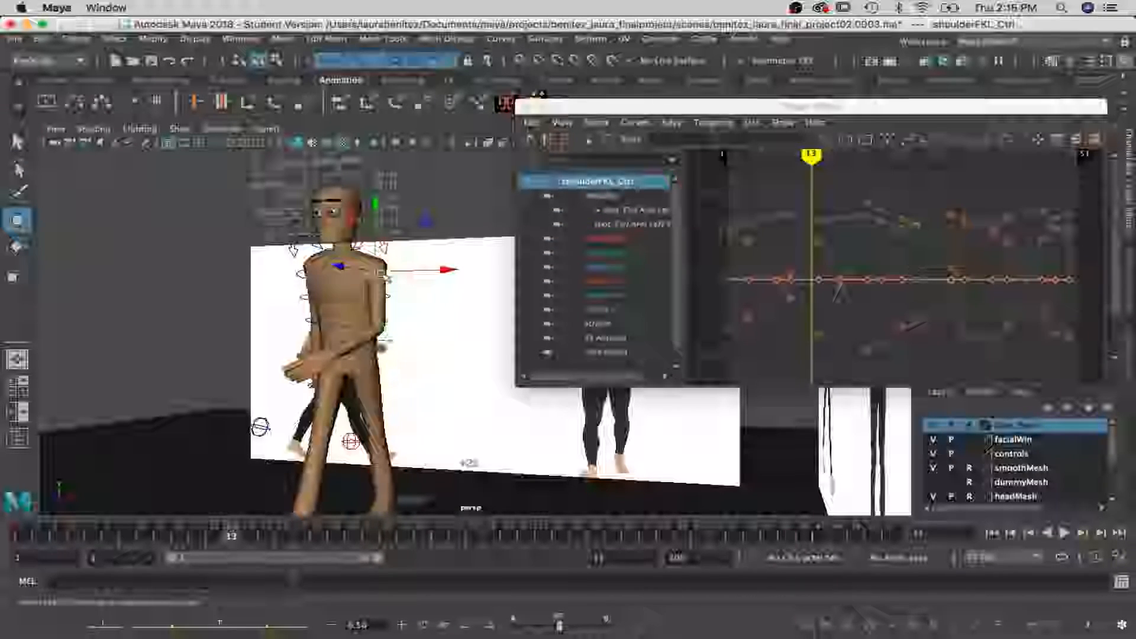
mouse_move(393, 260)
mouse_down()
mouse_move(411, 273)
mouse_move(398, 272)
mouse_up()
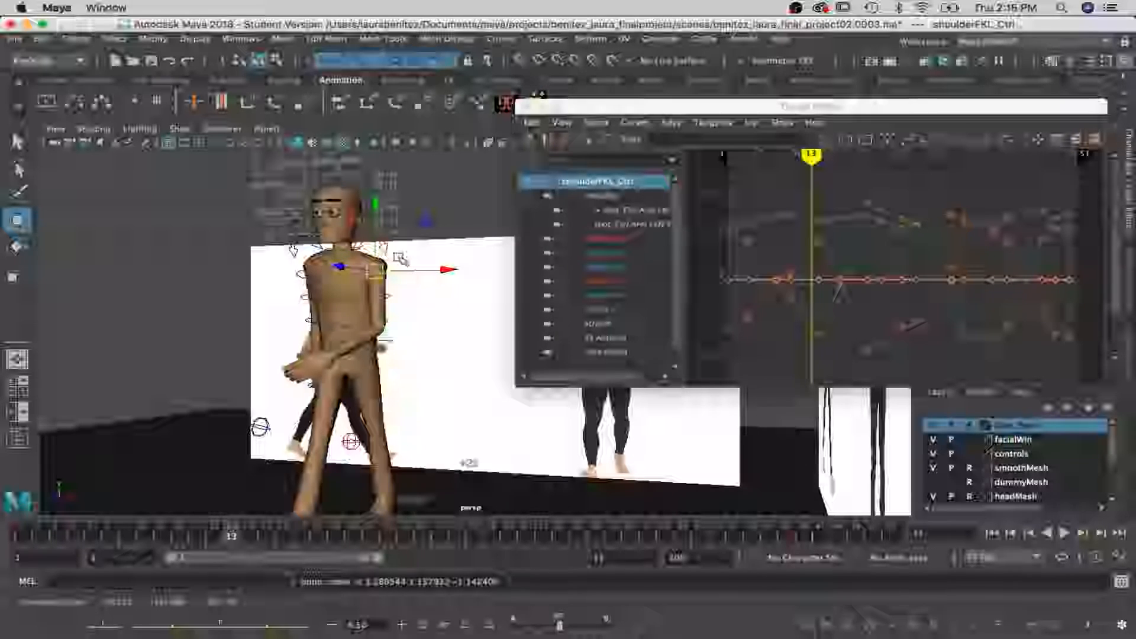
key(q)
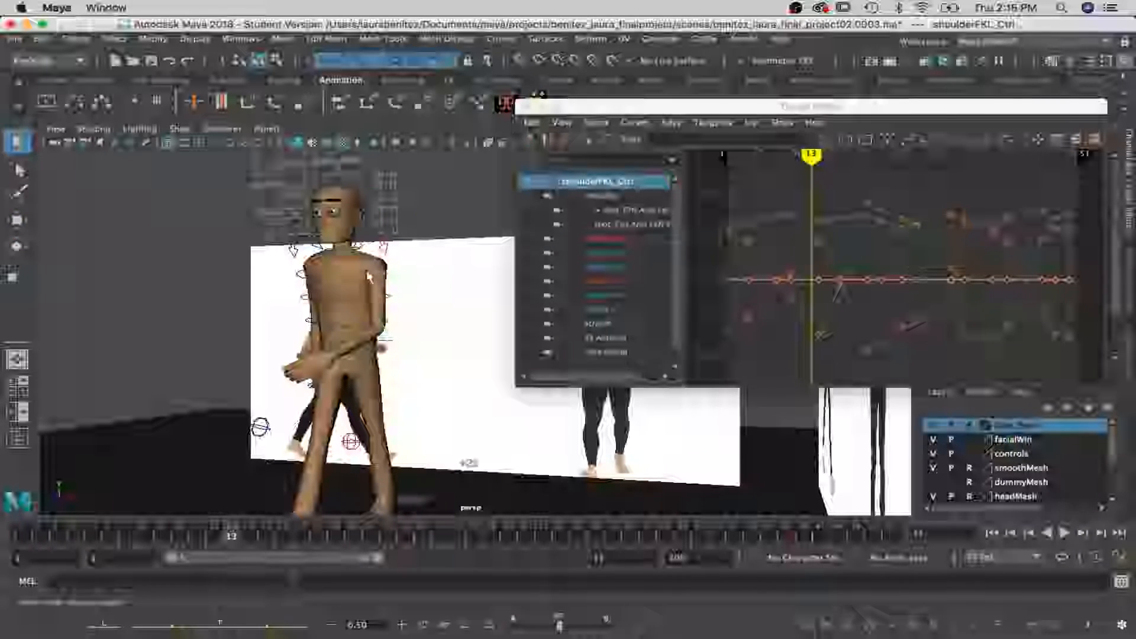
Isolate the left shoulder's Rotate X curve, delete its key at frame 10 and slightly adjust the key at frame 1
click(602, 283)
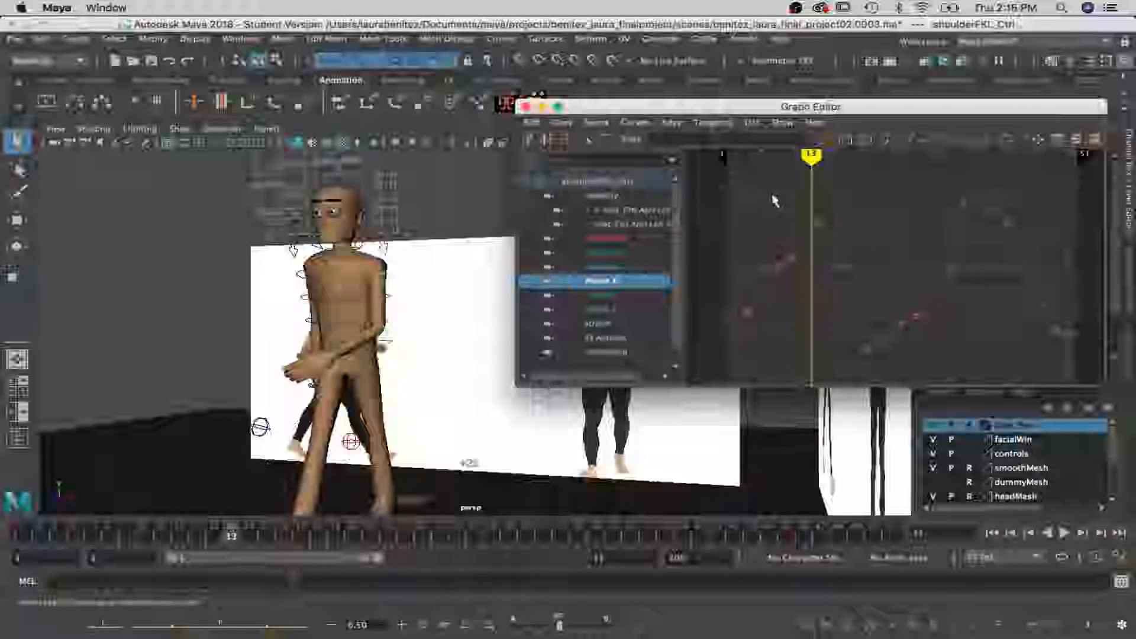
drag(812, 163, 784, 160)
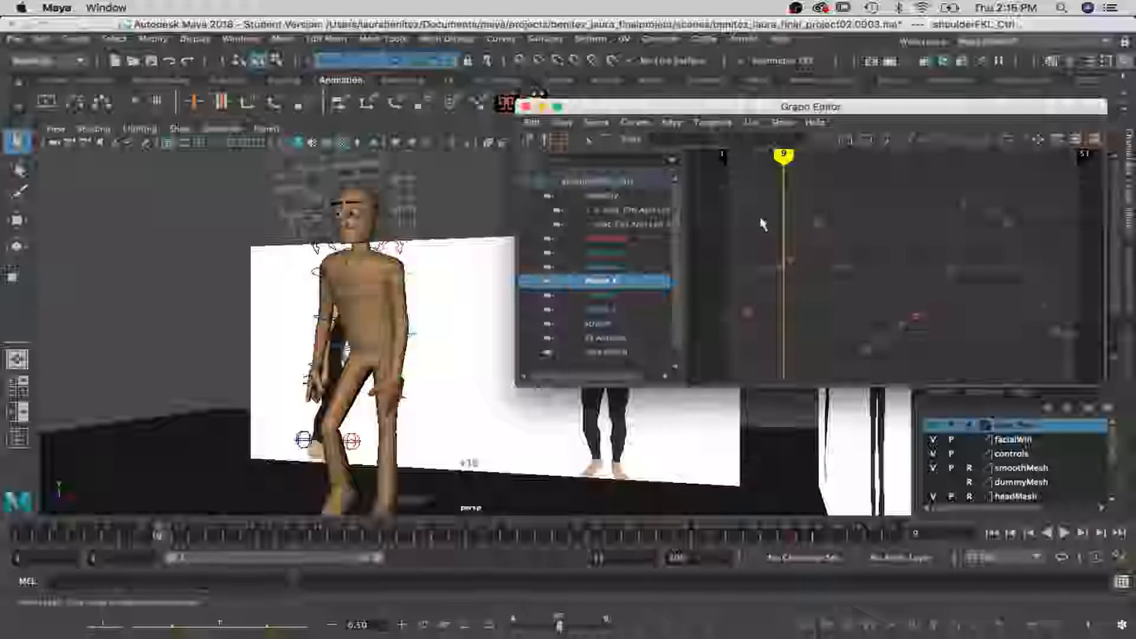
drag(789, 156, 792, 157)
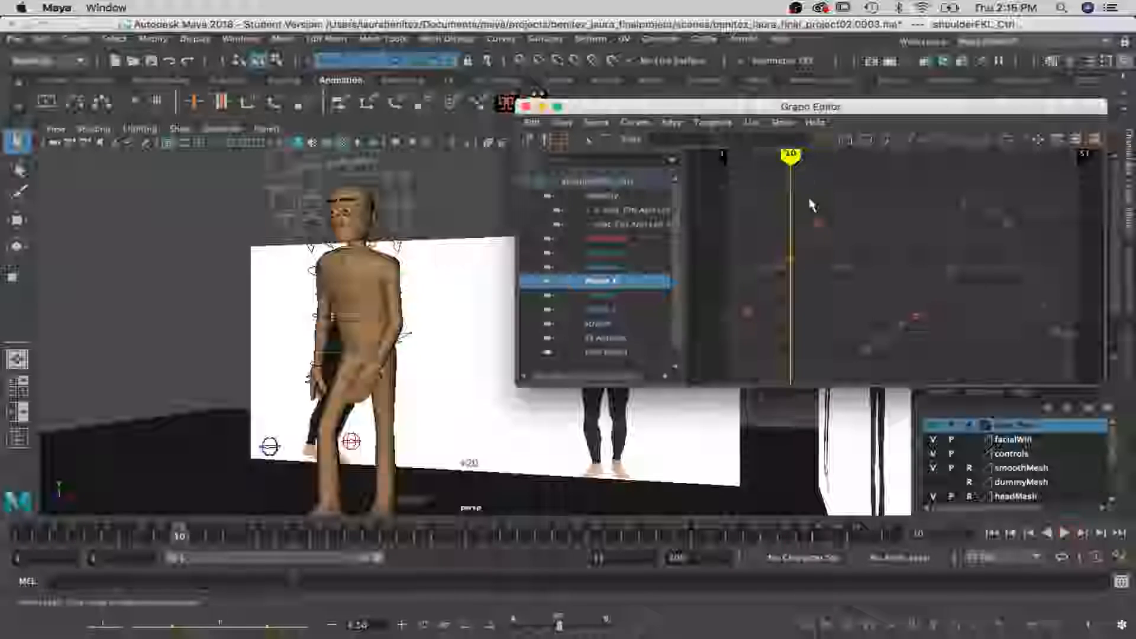
click(791, 259)
key(e)
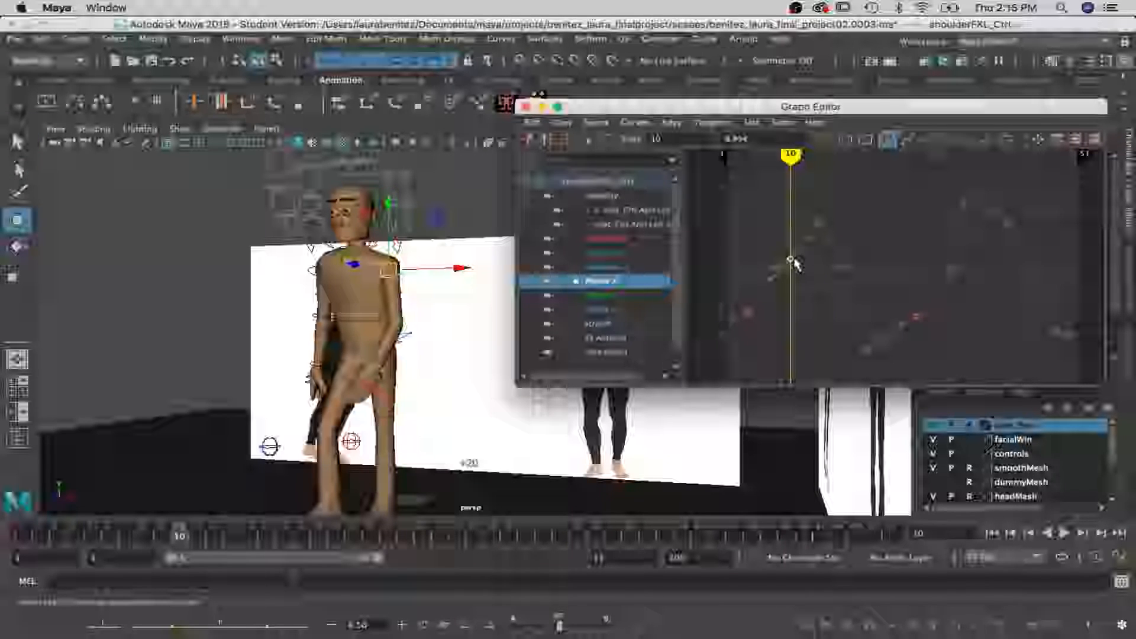
middle_drag(728, 327, 728, 328)
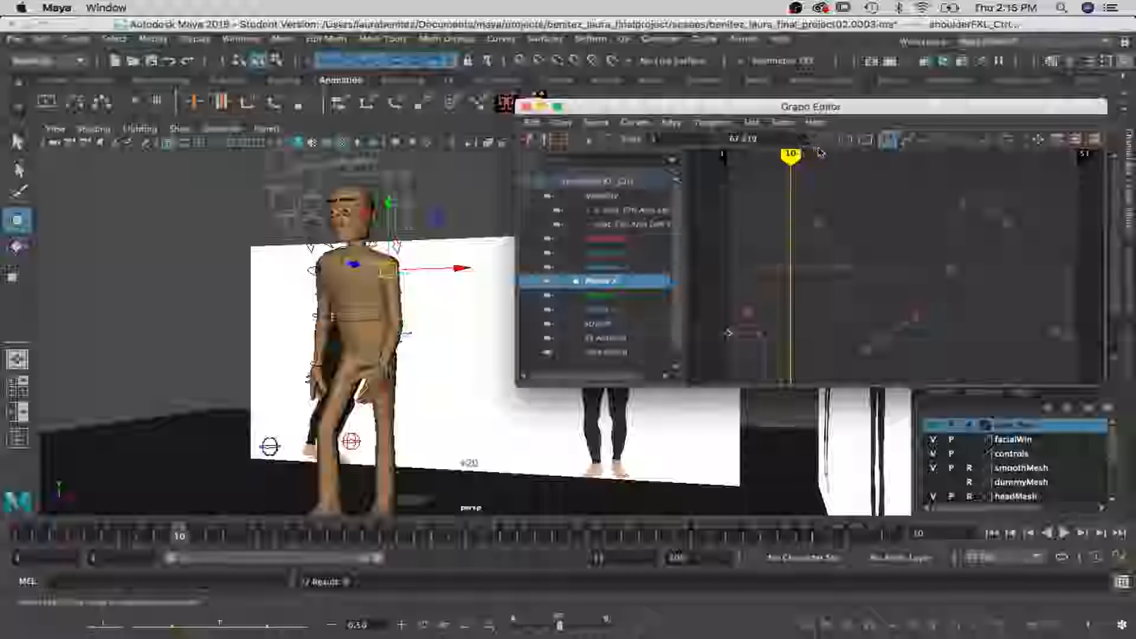
Delete the left shoulder's Rotate X key at frame 21
drag(792, 155, 867, 167)
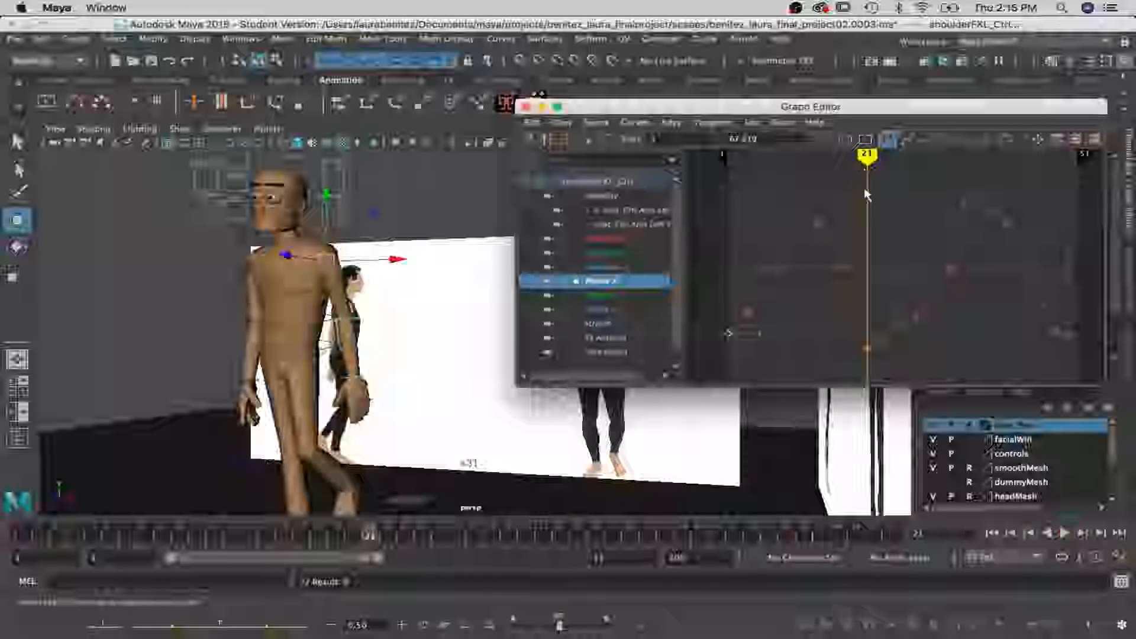
click(868, 351)
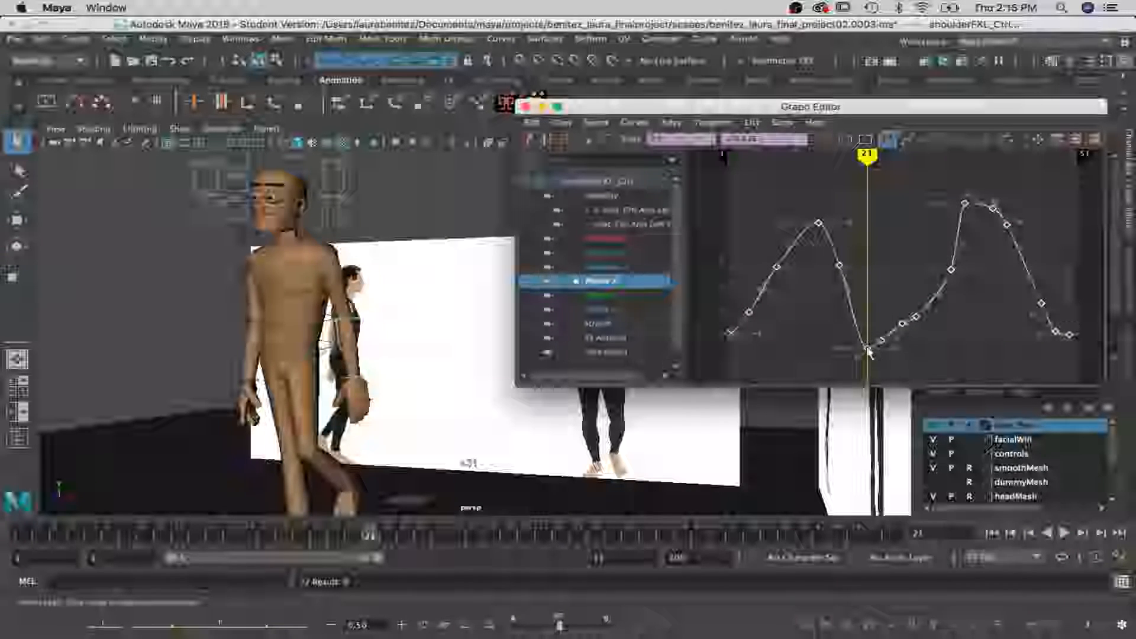
click(809, 361)
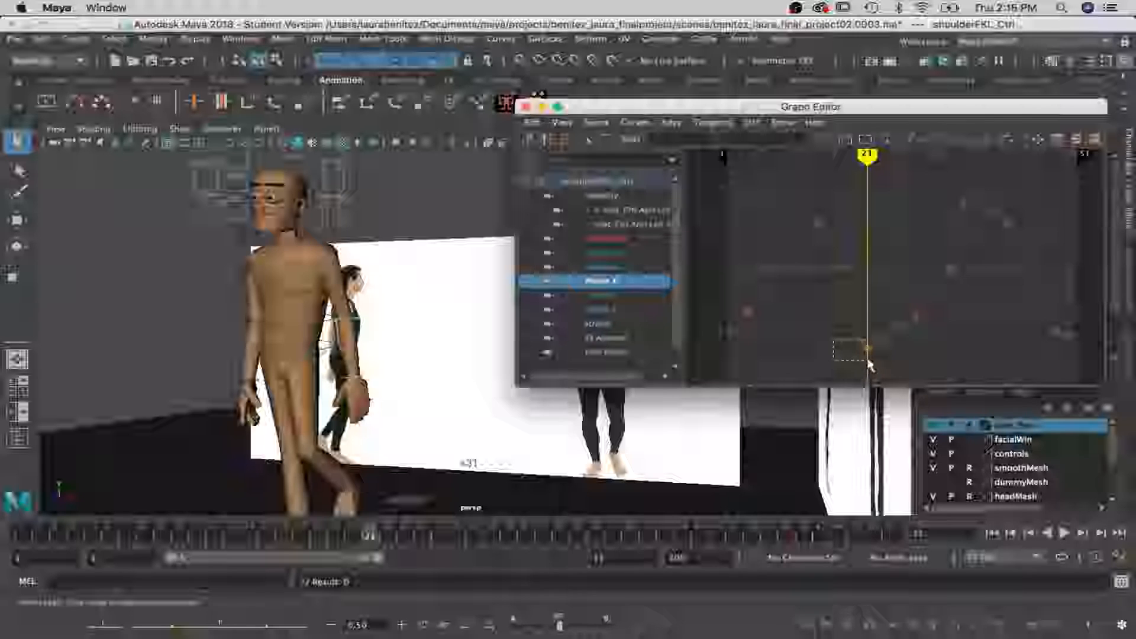
key(Delete)
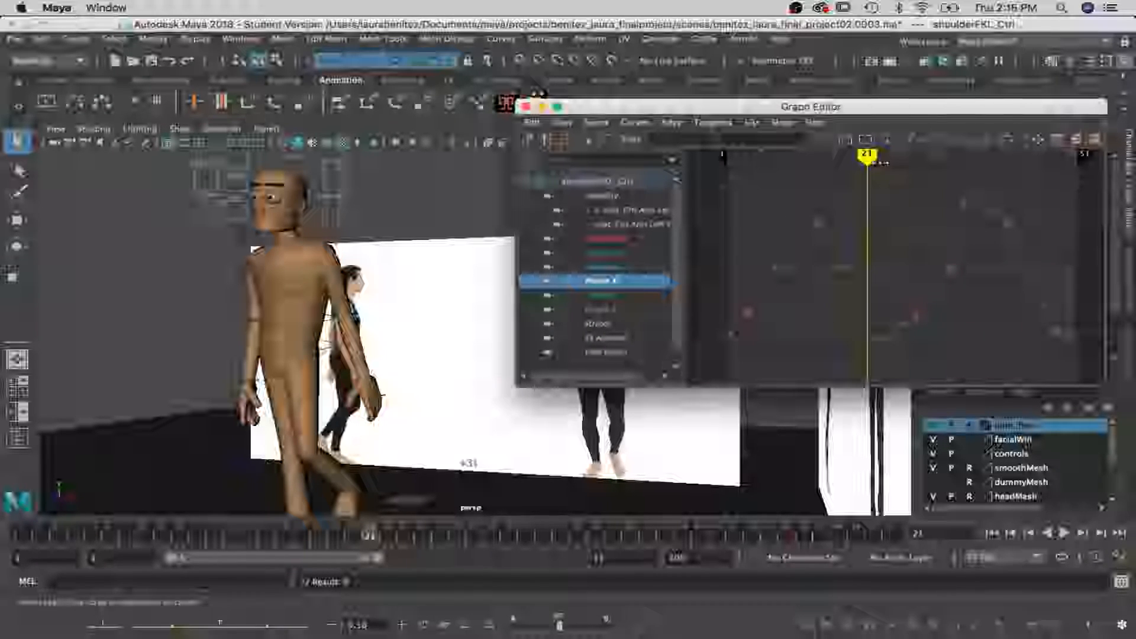
Lower the left shoulder's Rotate X key at frame 23 slightly
mouse_move(870, 159)
mouse_down()
mouse_move(825, 159)
mouse_move(907, 164)
mouse_move(840, 159)
mouse_move(901, 160)
mouse_move(882, 161)
mouse_up()
key(w)
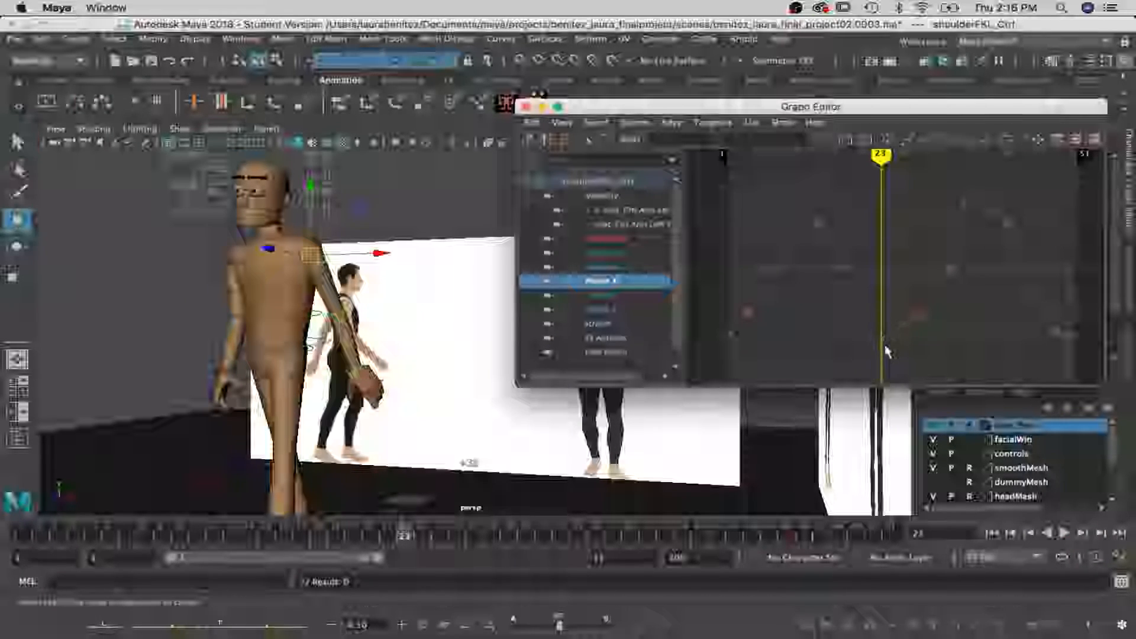
click(883, 342)
click(882, 342)
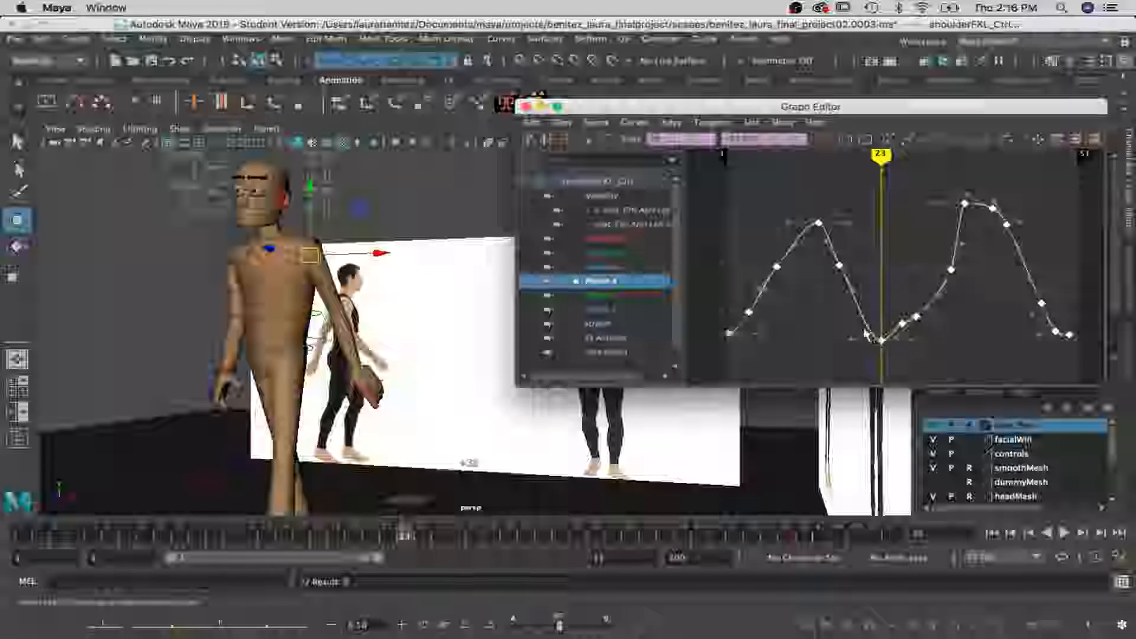
click(882, 340)
click(882, 341)
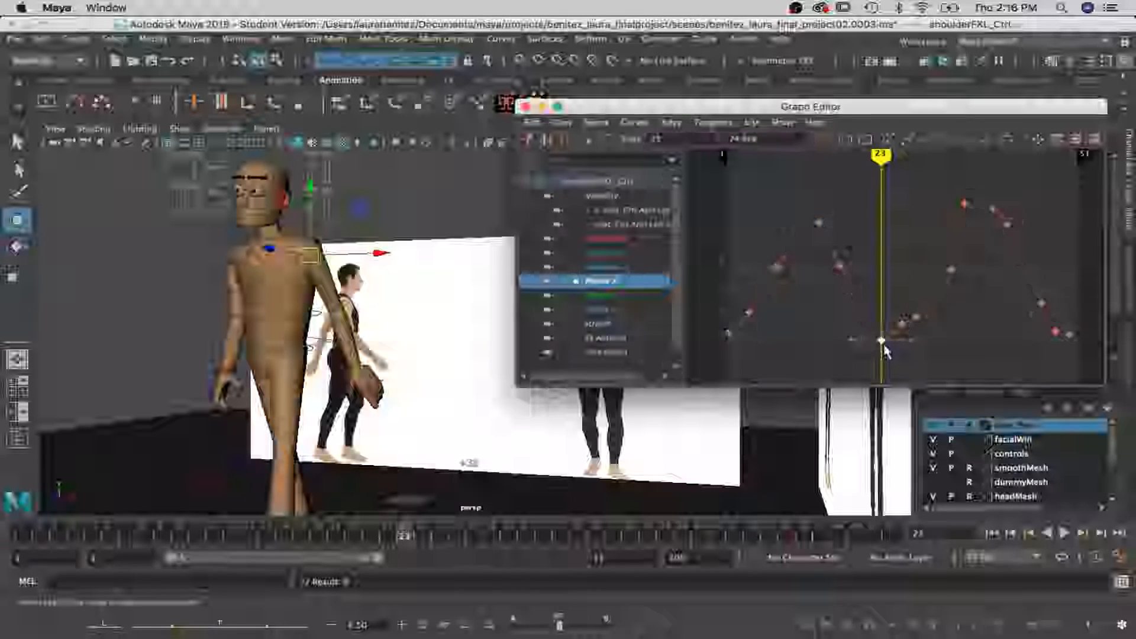
mouse_move(882, 334)
mouse_down()
mouse_move(880, 320)
mouse_move(880, 342)
mouse_up()
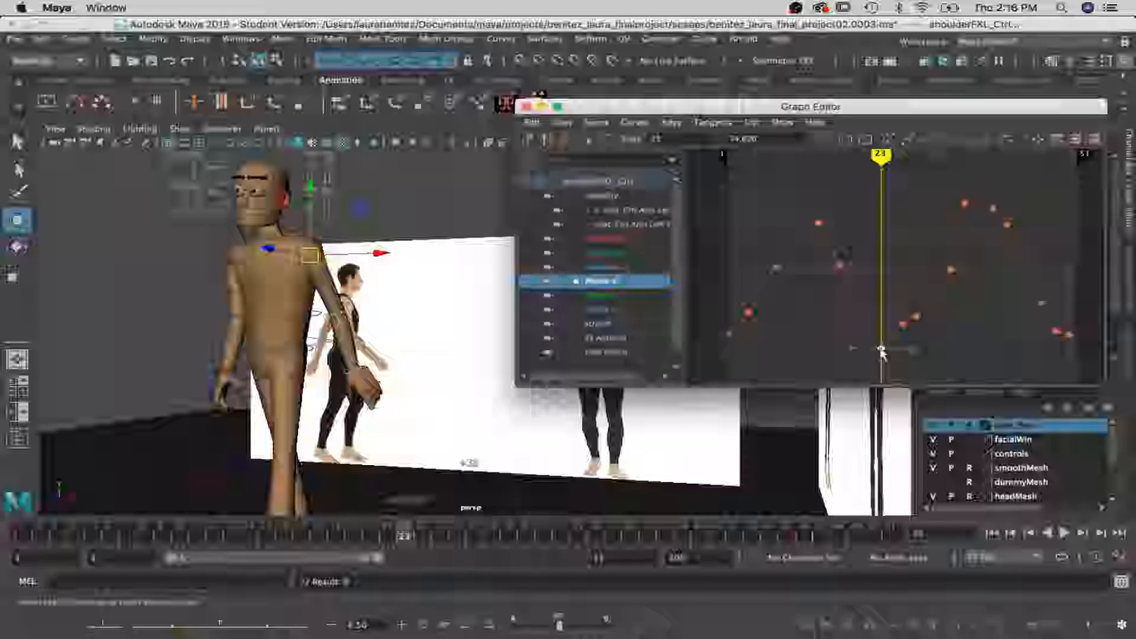
Shift the left shoulder's Rotate X key at frame 17 to frame 18 and play back the walk
drag(891, 157, 839, 156)
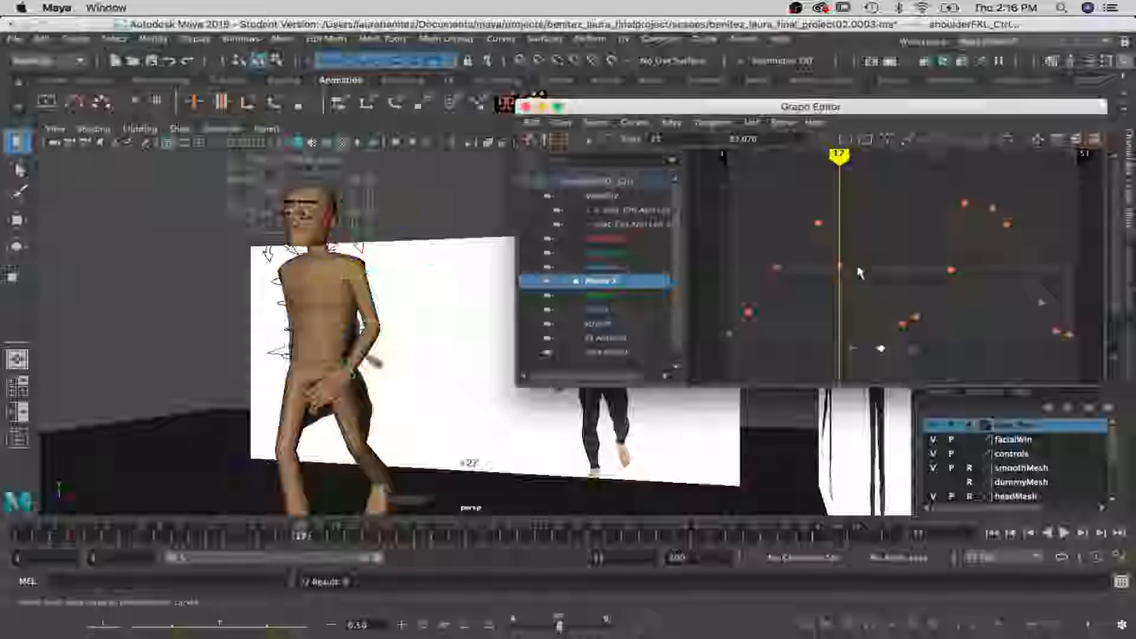
click(840, 265)
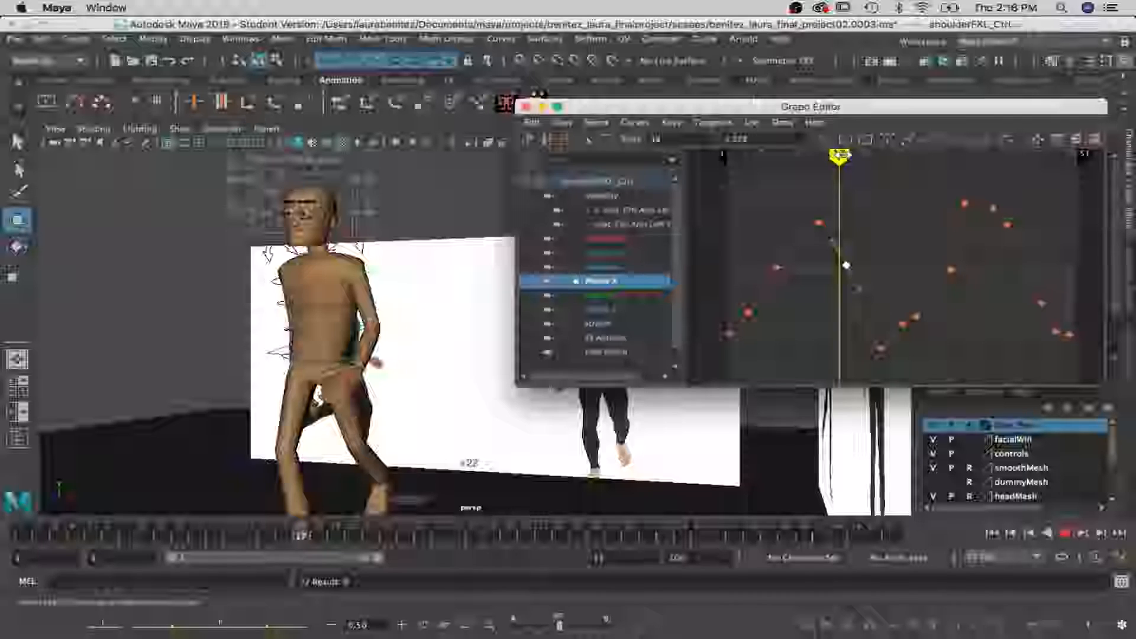
key(alt+v)
mouse_move(887, 164)
mouse_down()
mouse_move(845, 167)
mouse_move(886, 169)
mouse_move(875, 169)
mouse_up()
Check the left shoulder's other rotation curves, return to Rotate X, stop playback and delete its keys at frames 26 and 28
click(623, 305)
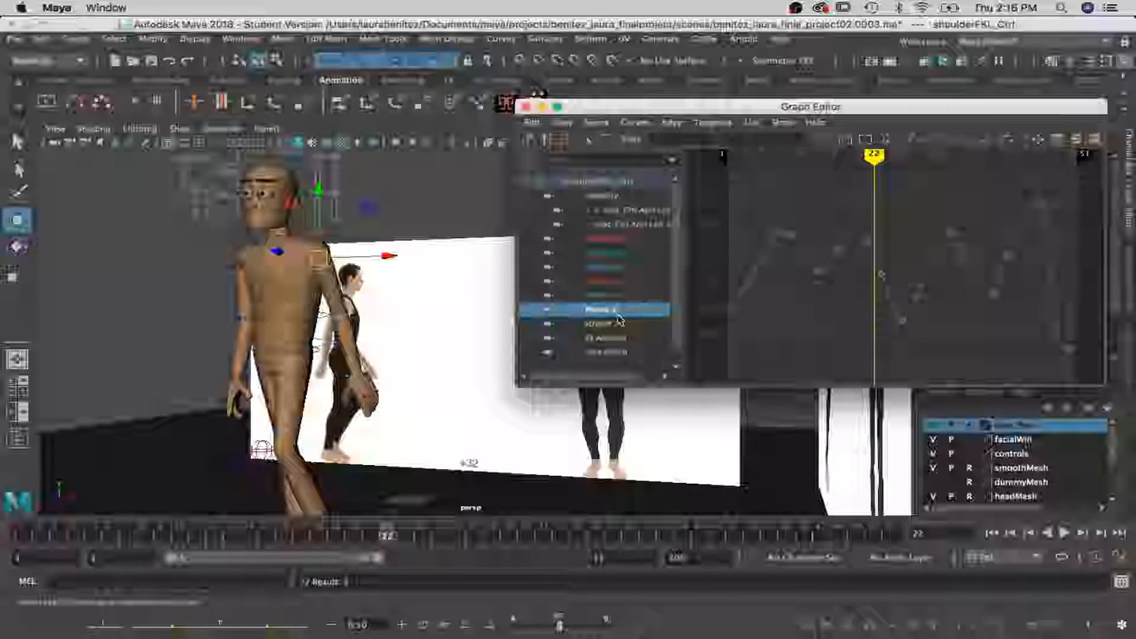
click(613, 296)
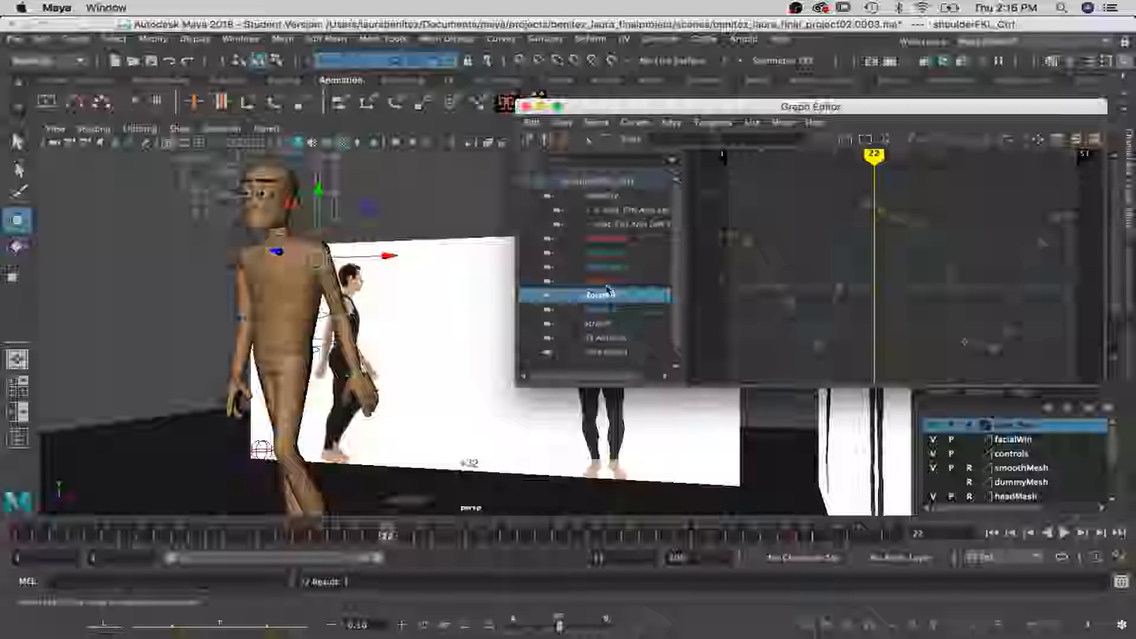
click(605, 280)
key(alt+v)
drag(886, 156, 895, 157)
key(q)
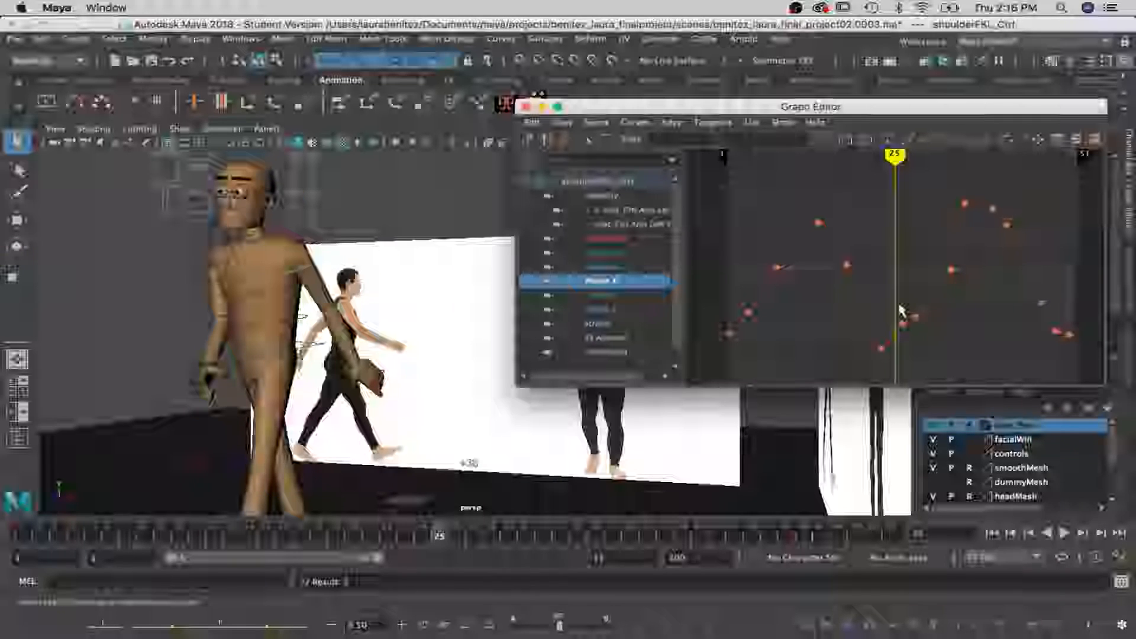
key(Delete)
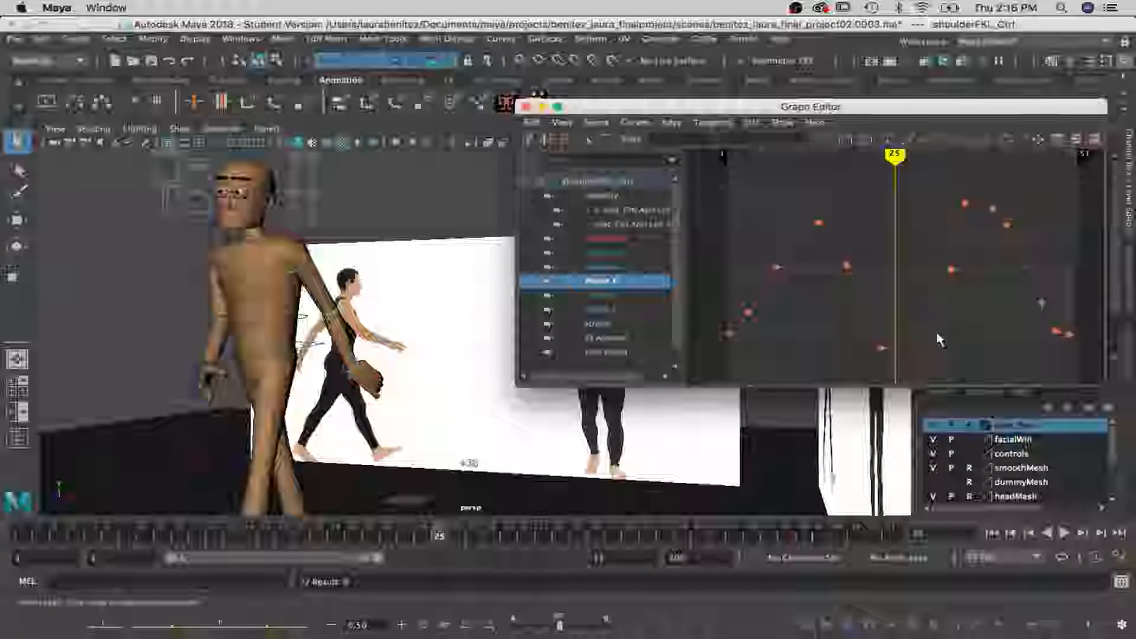
Shift the left shoulder's Rotate X key from frame 23 to frame 25, raise it to about -75, and scrub the pose
click(881, 349)
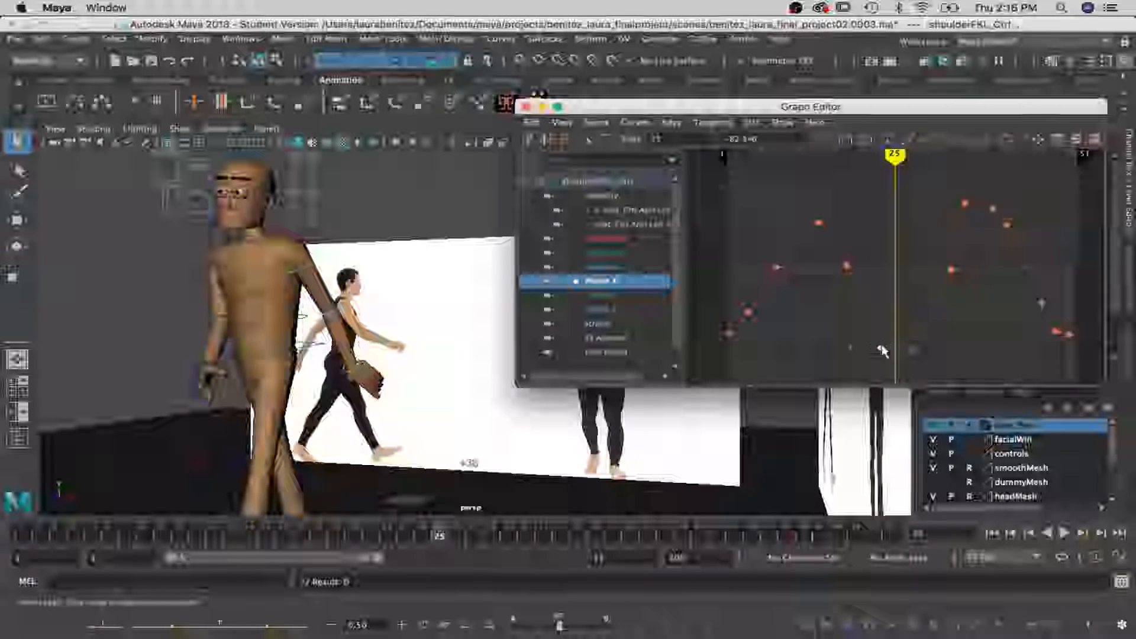
key(w)
mouse_move(882, 350)
middle_down()
mouse_move(897, 348)
mouse_move(894, 334)
middle_up()
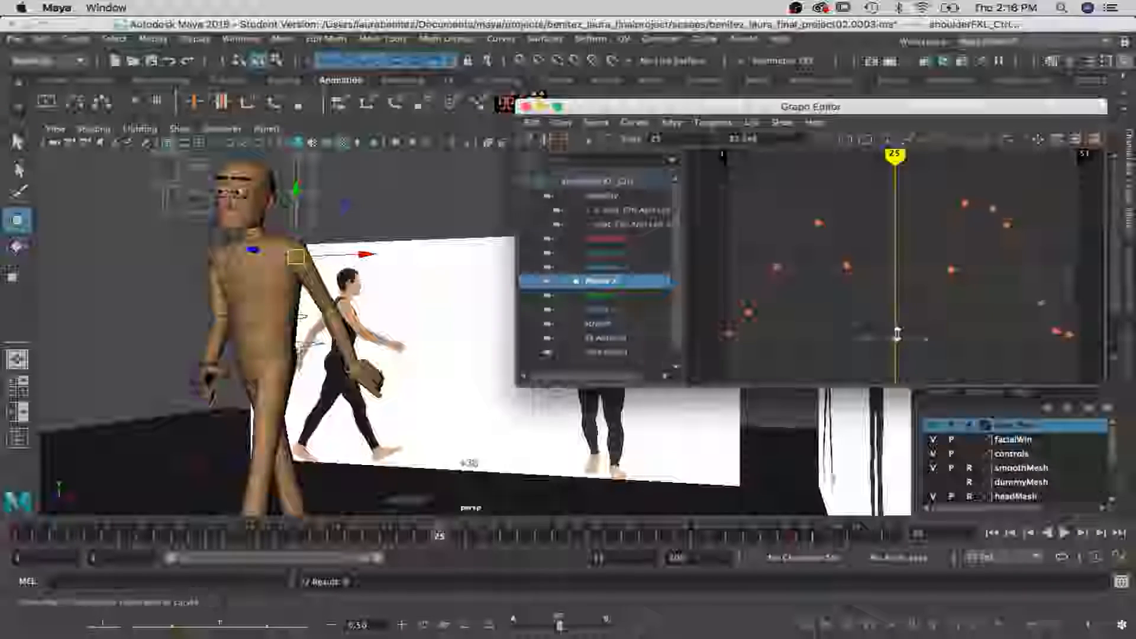
mouse_move(895, 155)
mouse_down()
mouse_move(805, 155)
mouse_move(888, 156)
mouse_move(865, 155)
mouse_move(860, 167)
mouse_move(876, 168)
mouse_move(817, 170)
mouse_move(887, 178)
mouse_up()
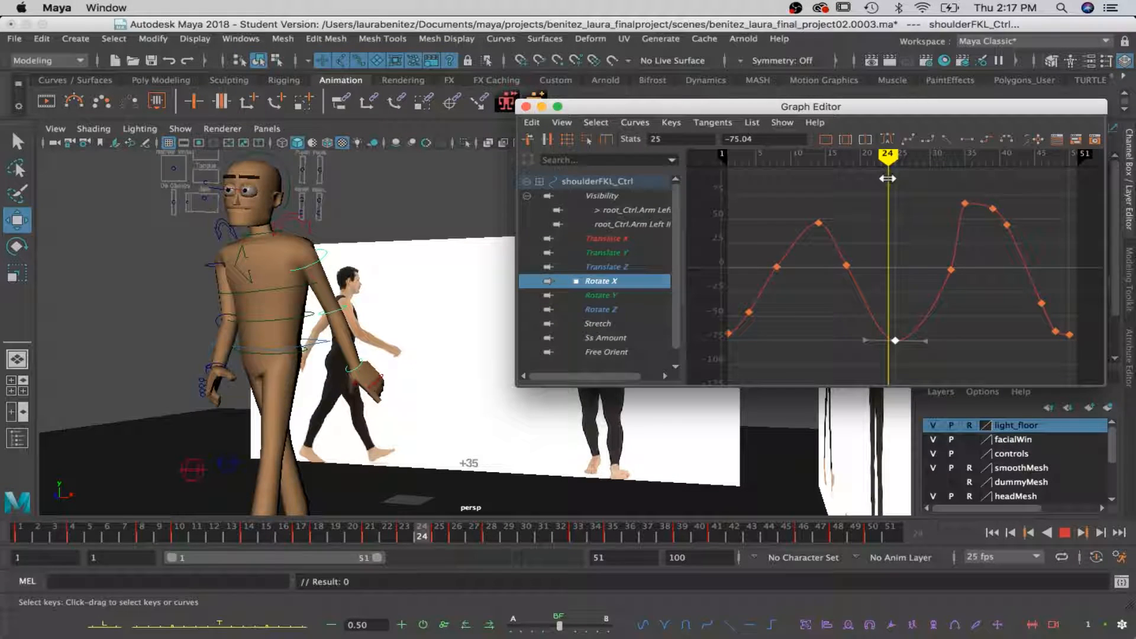
Raise the left shoulder's Rotate X key at frame 25 to about -20 and inspect the arm from another angle
key(q)
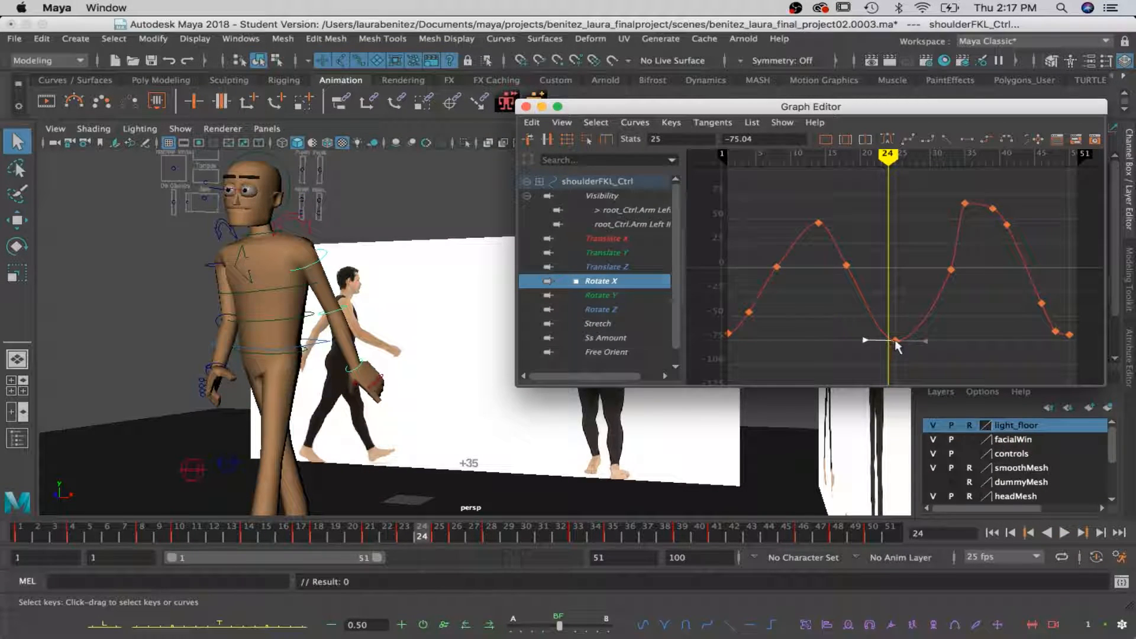
key(w)
click(895, 342)
drag(894, 322, 893, 287)
mouse_move(467, 320)
alt+mouse_down()
mouse_move(426, 308)
mouse_move(505, 305)
mouse_move(416, 315)
mouse_move(410, 328)
mouse_move(452, 330)
alt+mouse_up()
Try deleting the left shoulder's Rotate X key at frame 33, and undo the deletion
mouse_move(887, 159)
mouse_down()
mouse_move(817, 160)
mouse_move(951, 172)
mouse_up()
key(q)
click(952, 269)
key(Delete)
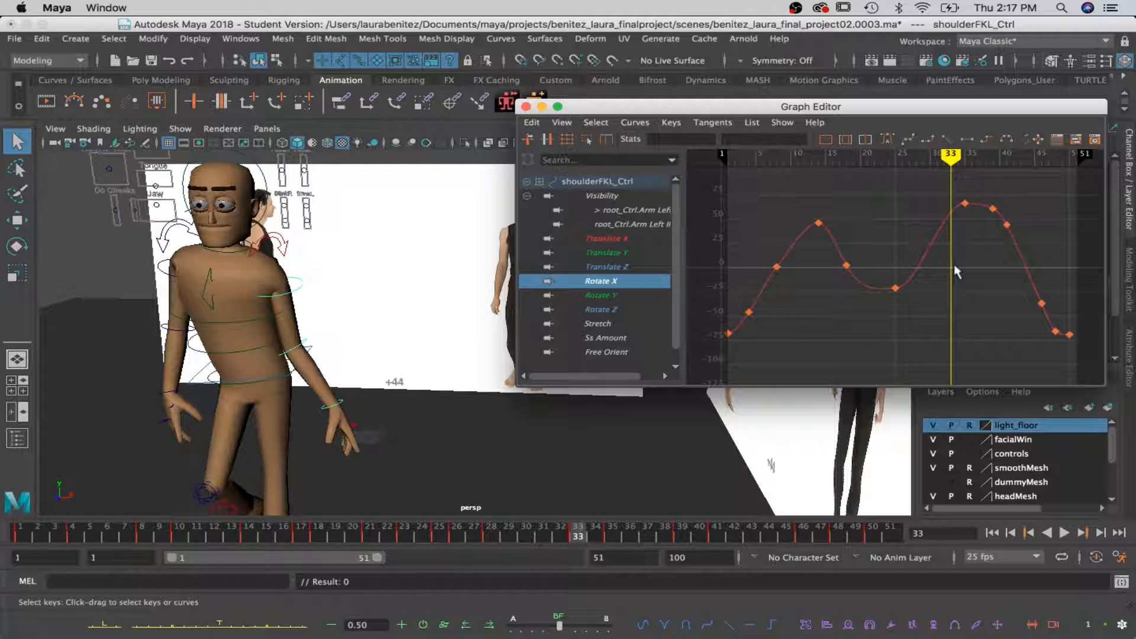
key(z)
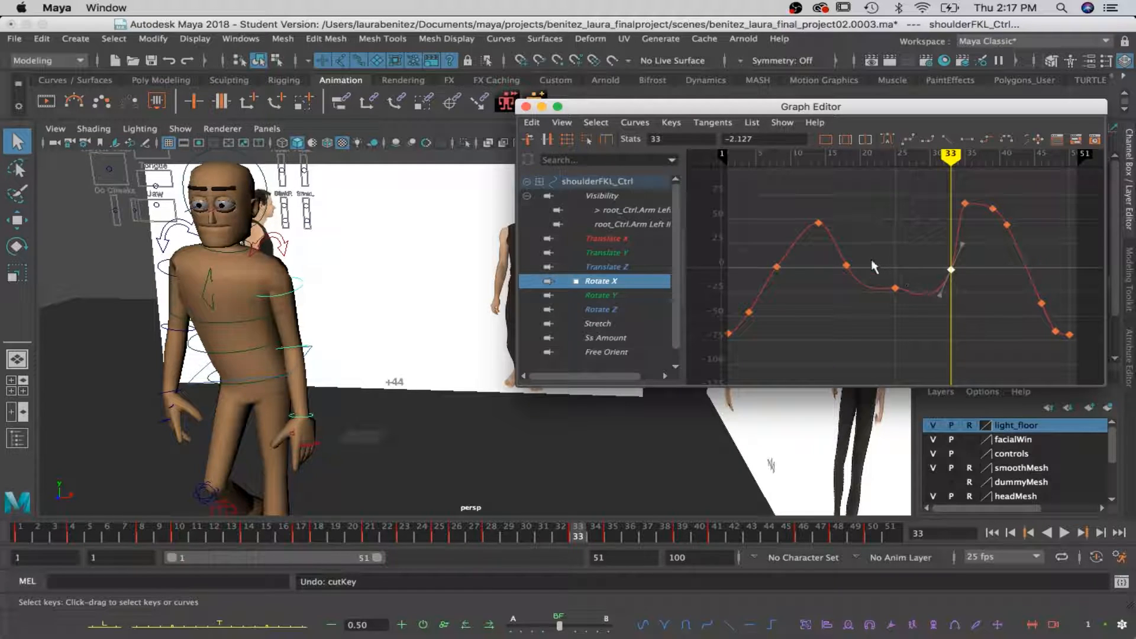
Apply auto tangents to the left shoulder control's Rotate X keys at frames 25 and 33
shift+click(895, 289)
click(887, 141)
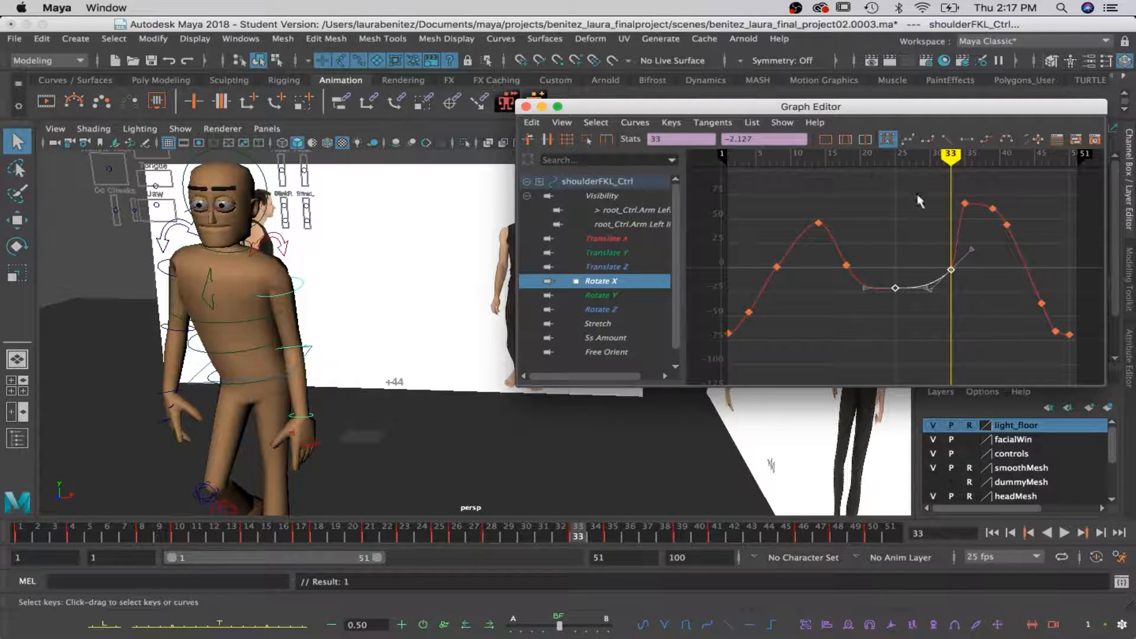
click(953, 263)
Lower the Rotate X key at frame 18 to about -22.4 and play back the animation
mouse_move(954, 153)
mouse_down()
mouse_move(833, 155)
mouse_move(888, 160)
mouse_move(832, 159)
mouse_move(846, 158)
mouse_up()
click(845, 265)
key(w)
middle_drag(846, 266, 864, 287)
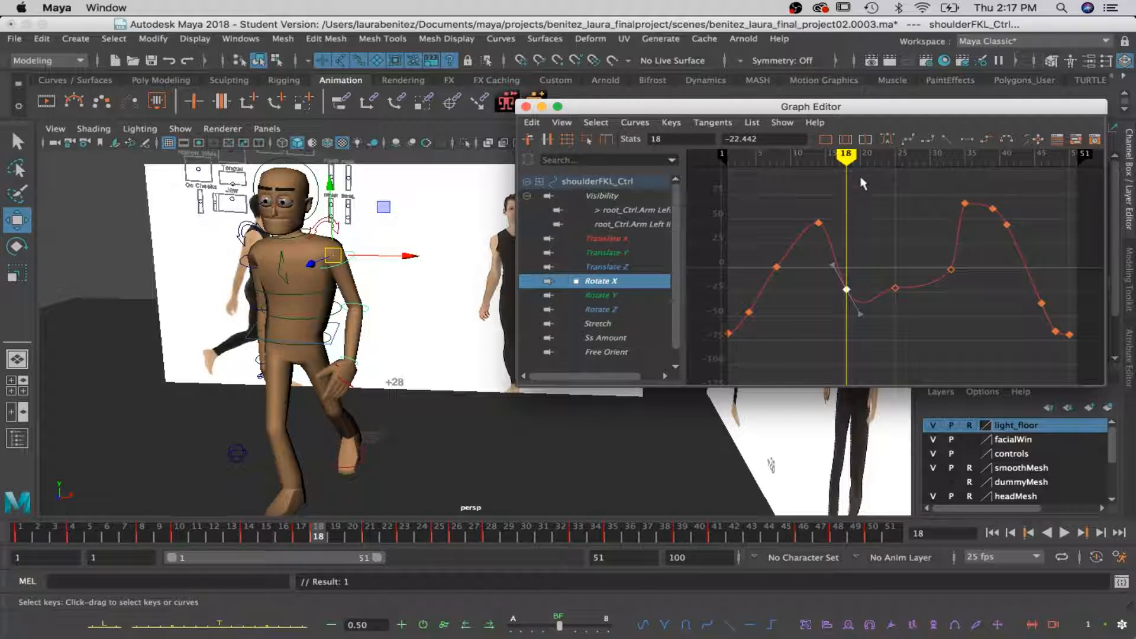
key(alt+v)
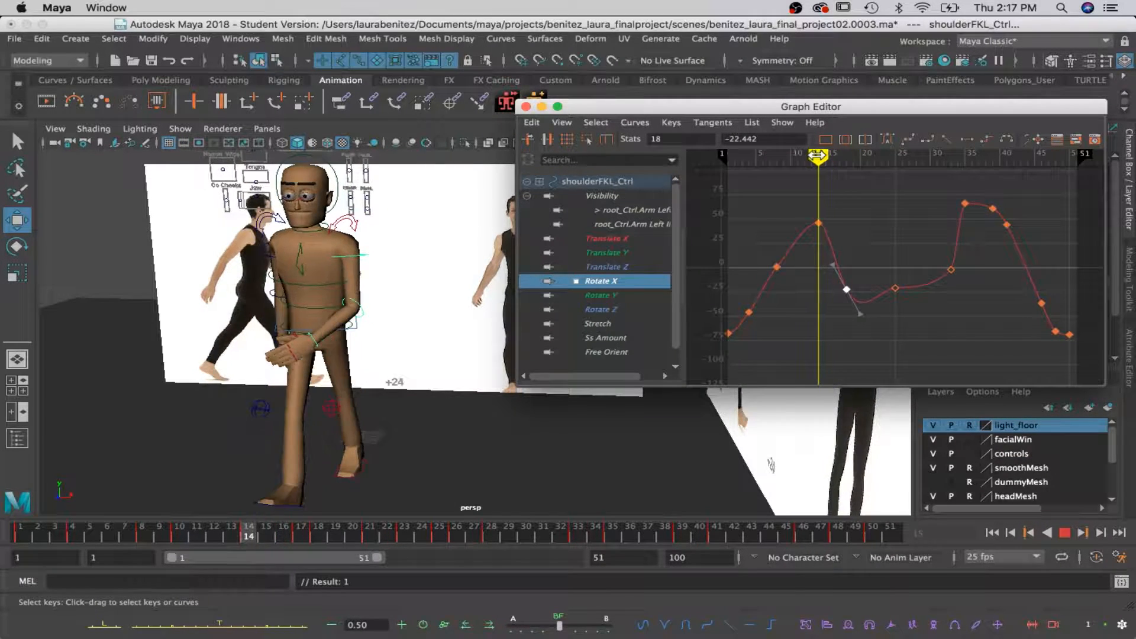
key(alt+v)
key(alt+v)
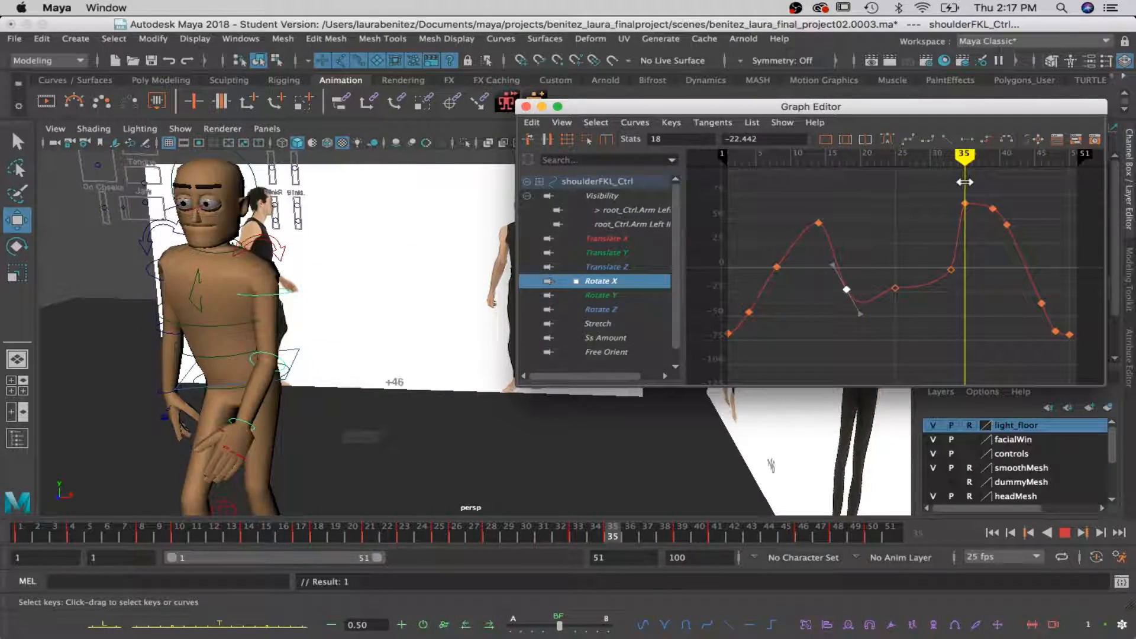
key(alt+v)
Delete the Rotate X key at frame 35
key(q)
click(965, 204)
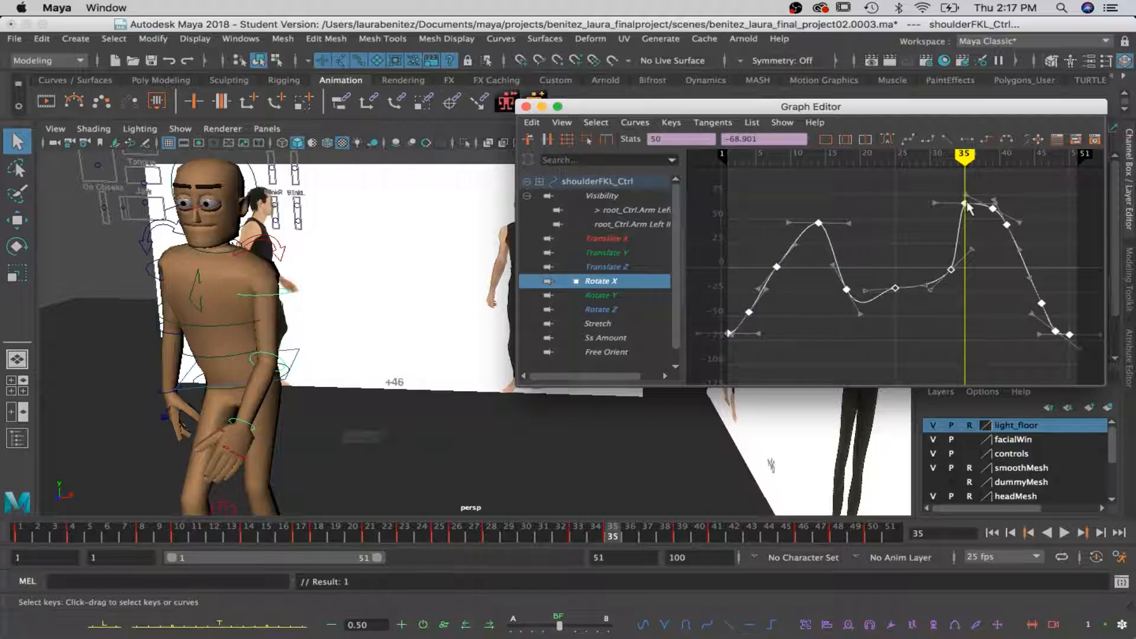
click(966, 203)
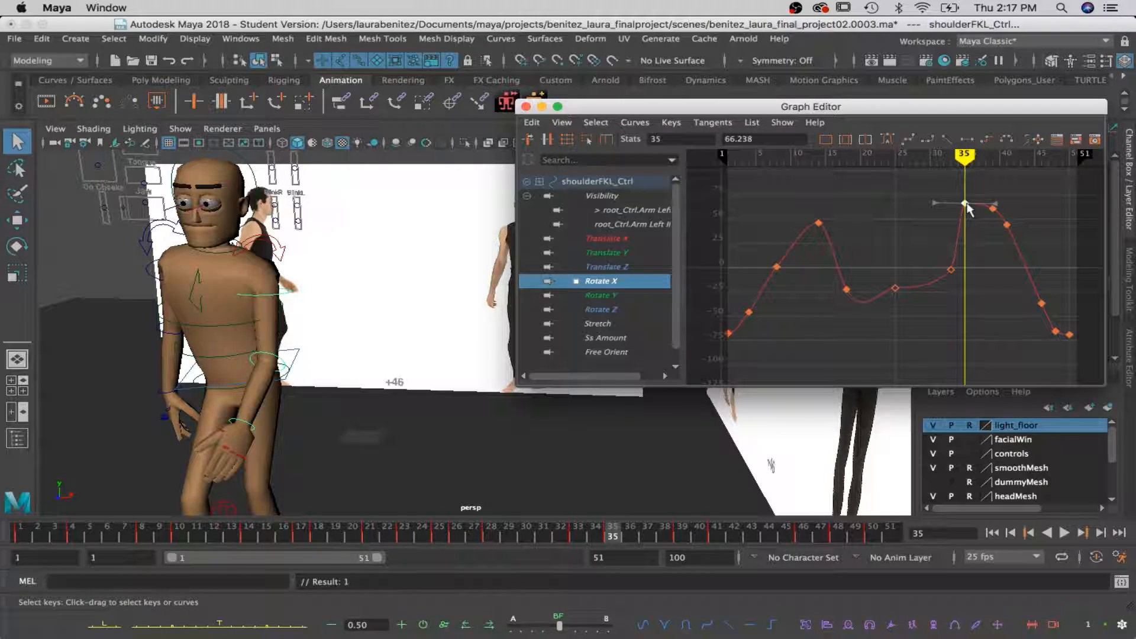
key(Delete)
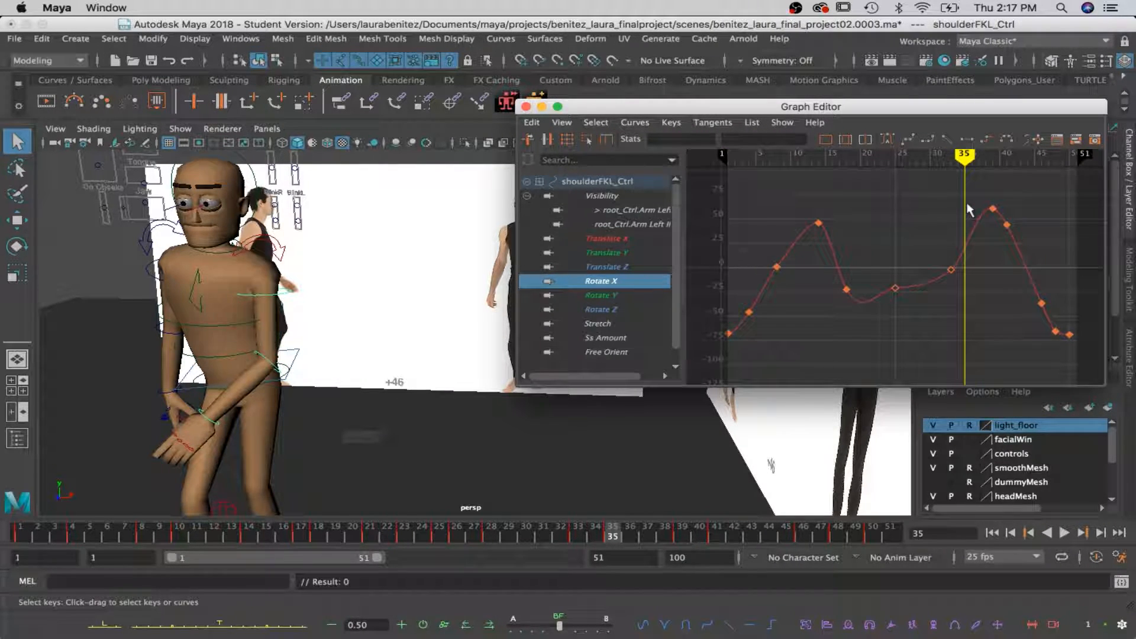
Apply auto tangents to the Rotate X keys at frames 14, 18, 25, 33 and 41, and raise the frame 18 key to about -7.1
drag(795, 217, 1024, 296)
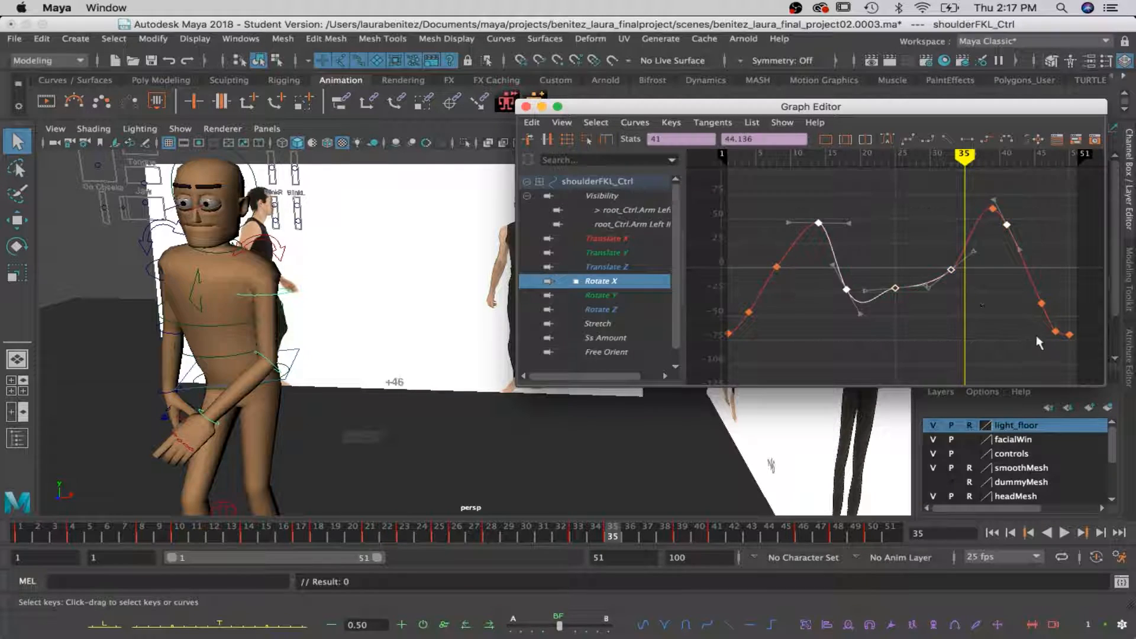
click(887, 138)
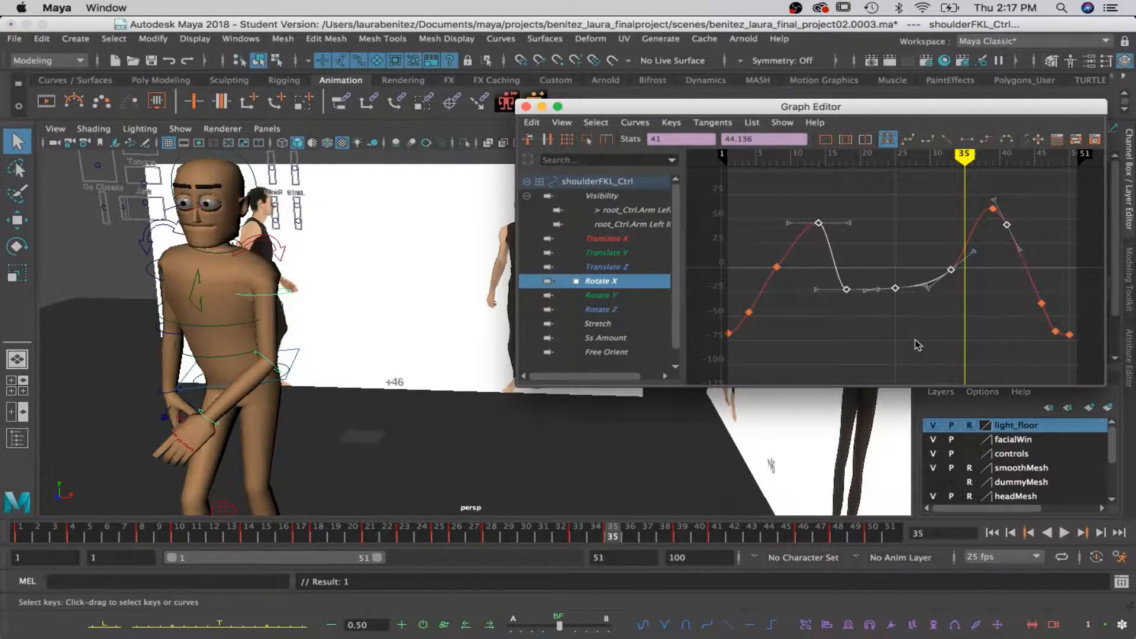
click(847, 290)
key(w)
shift+middle_drag(848, 290, 844, 276)
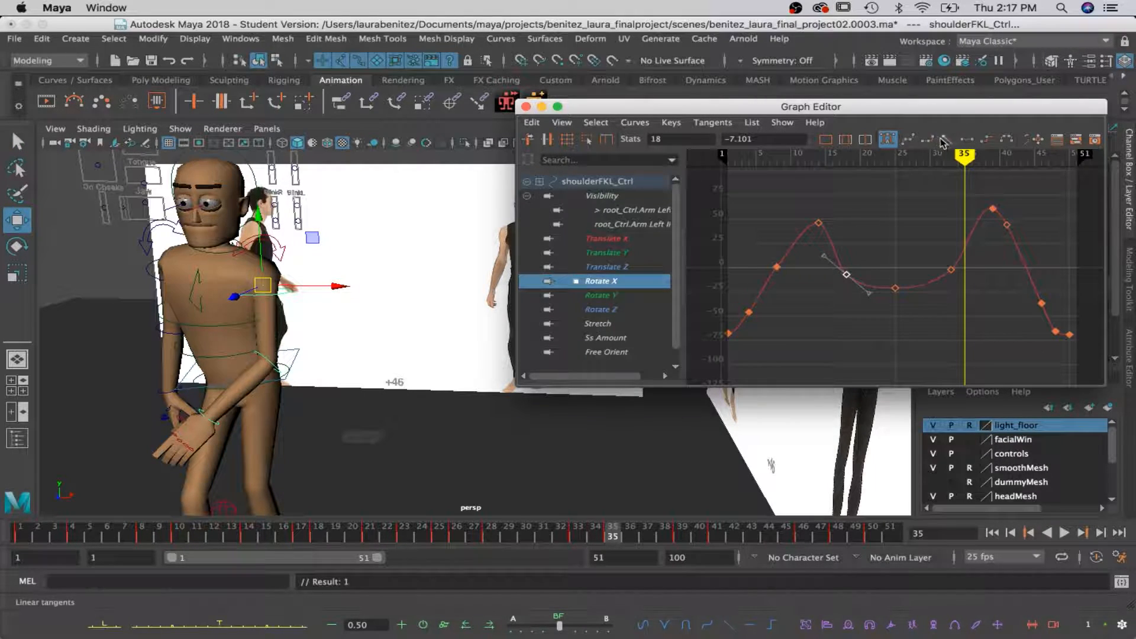
key(alt+v)
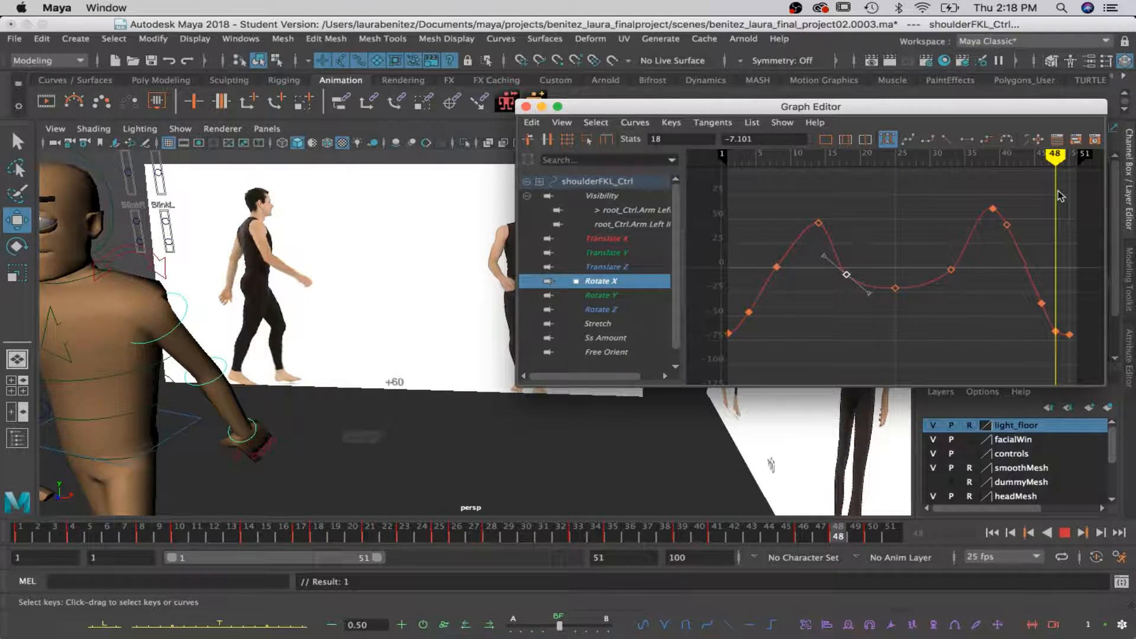
key(alt+v)
Raise the Rotate Z keys at frames 48 and 50 together, bringing the frame 50 key to about 65
click(595, 295)
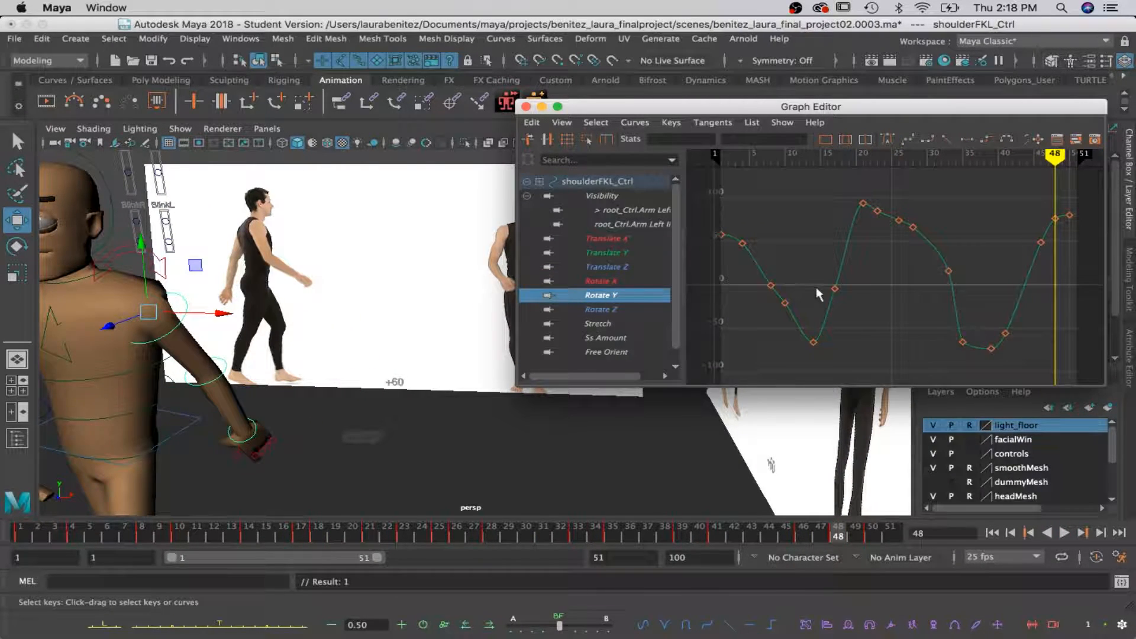
click(619, 309)
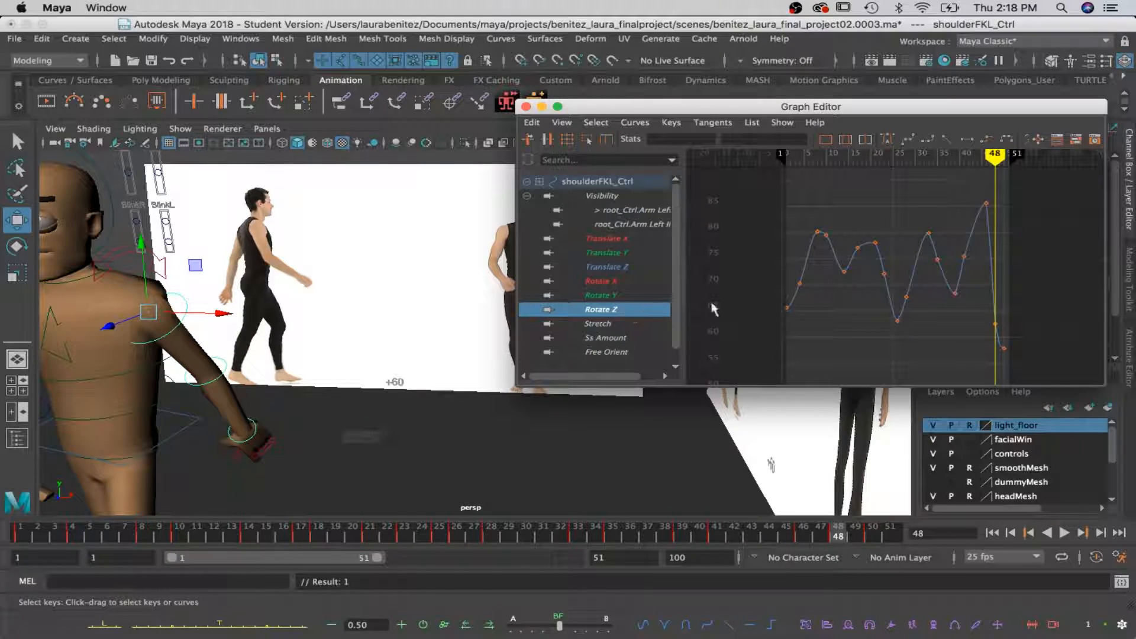
alt+middle_drag(935, 299, 971, 298)
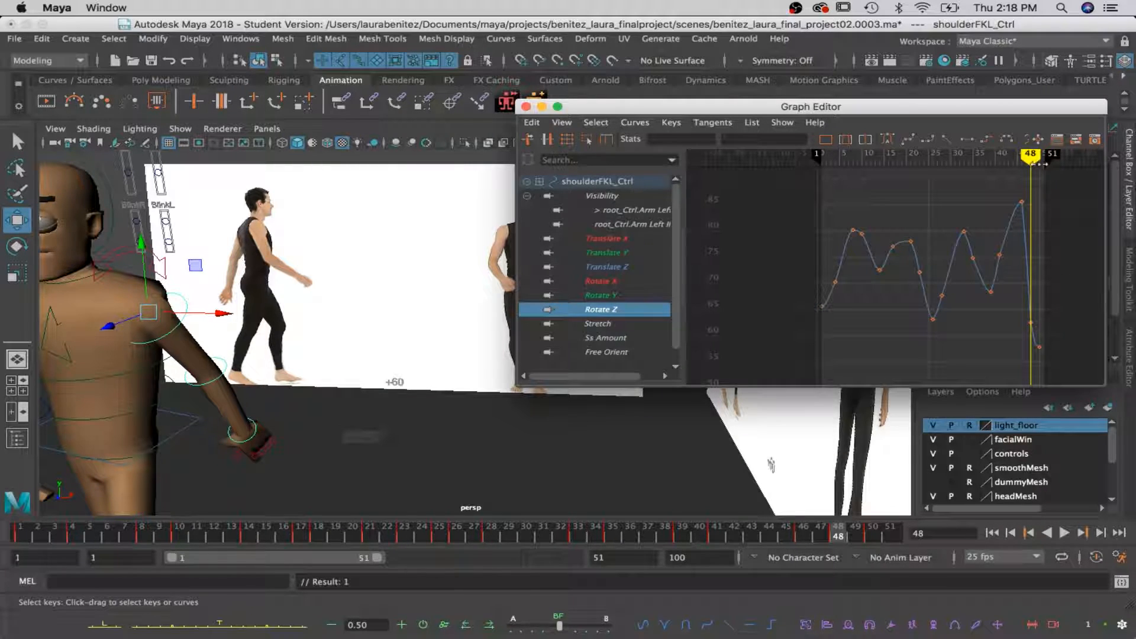
click(1039, 345)
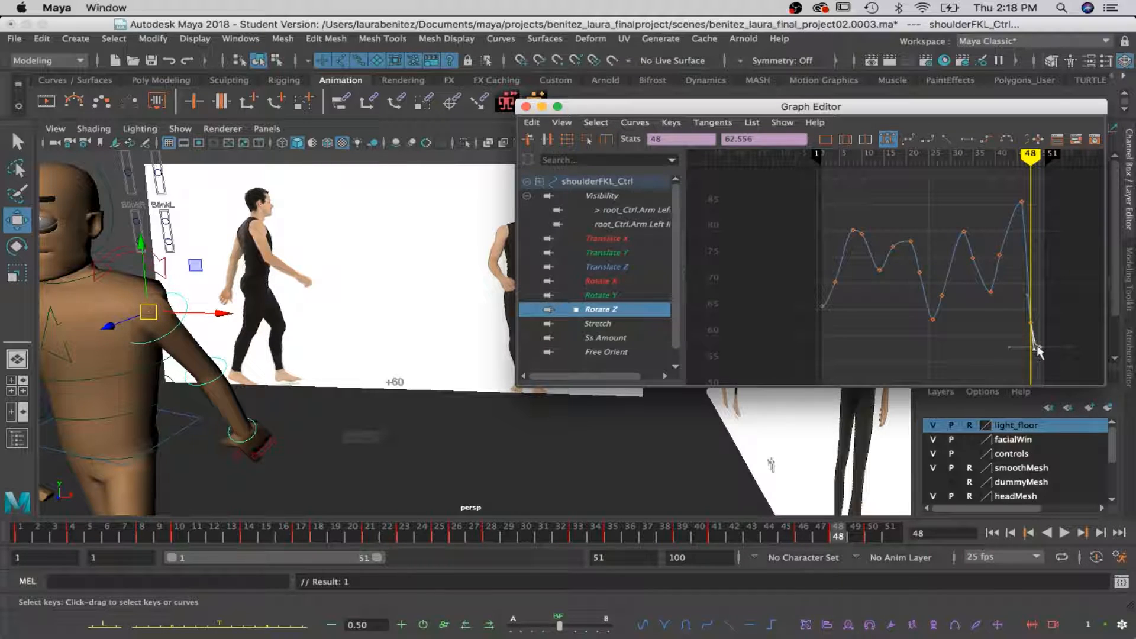
shift+middle_drag(1040, 341, 1038, 308)
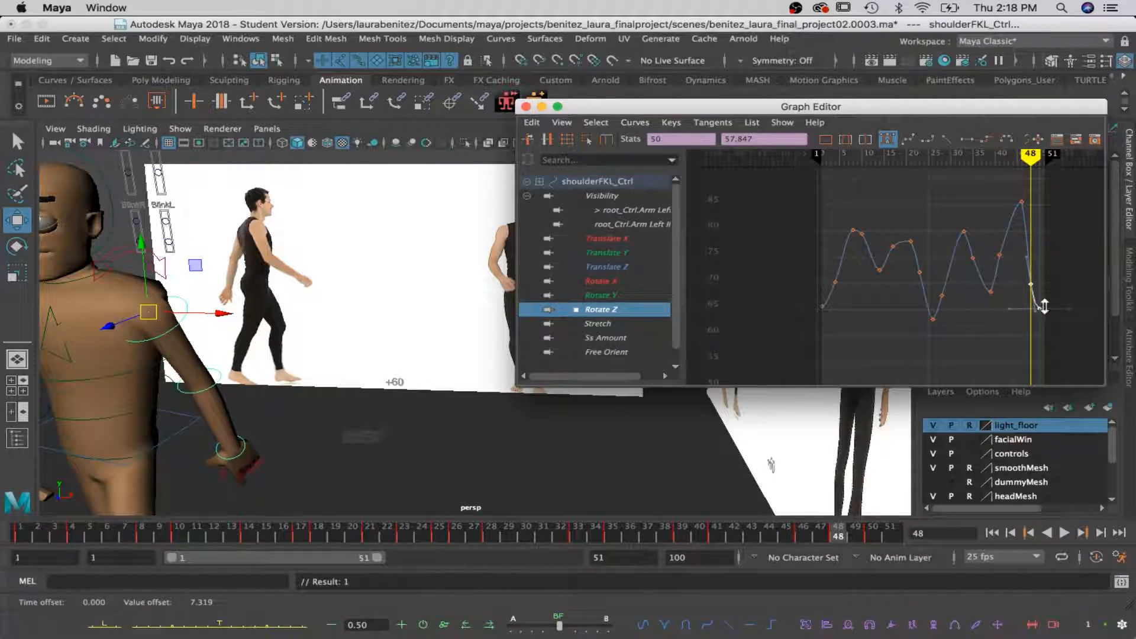
Rotate the left shoulder control to adjust the arm's pose at frame 48 and set a key
mouse_move(296, 356)
alt+mouse_down()
mouse_move(339, 360)
mouse_move(316, 371)
mouse_move(307, 358)
alt+mouse_up()
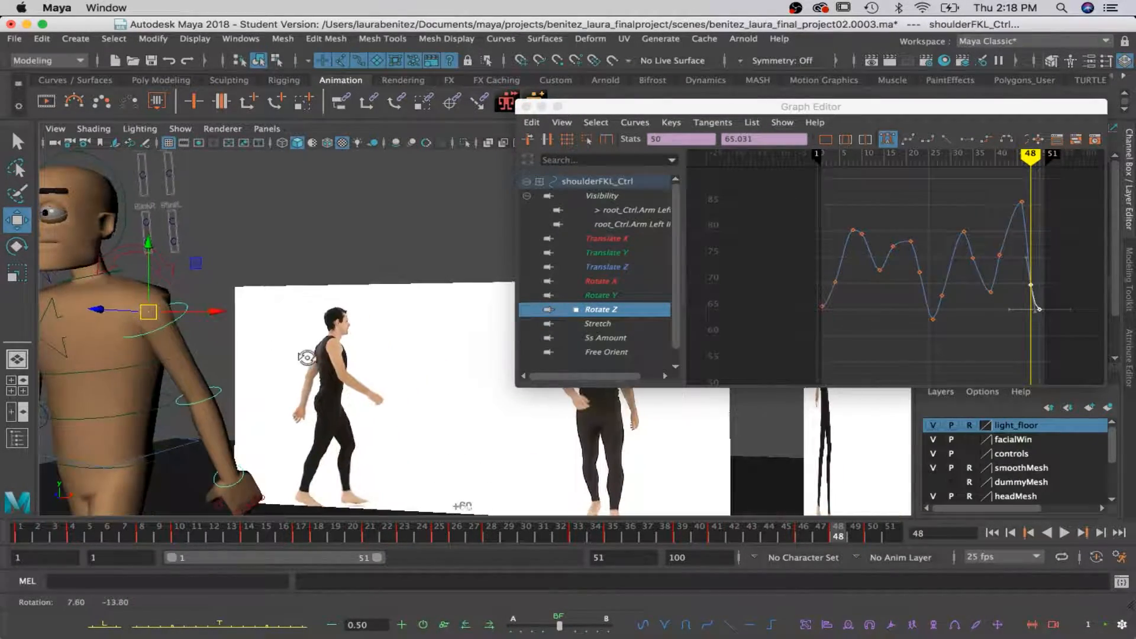
alt+middle_drag(307, 357, 320, 337)
alt+drag(320, 338, 274, 345)
alt+middle_drag(274, 344, 288, 385)
alt+drag(289, 385, 412, 197)
key(e)
key(s)
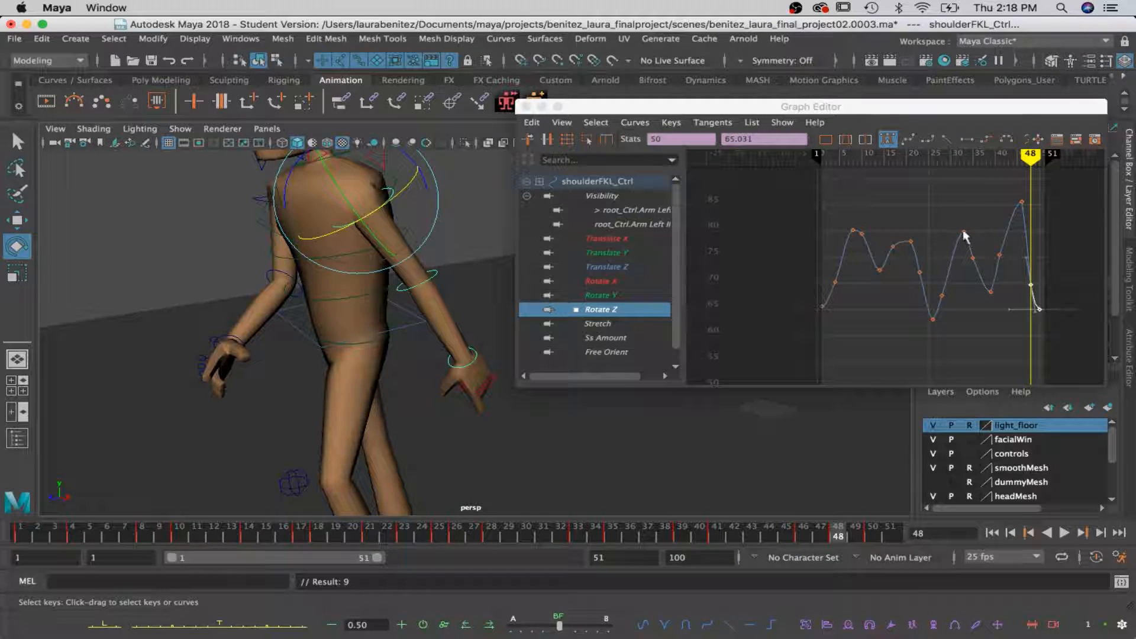
Raise the shoulder's Rotate X key at frame 50 to about -8.8 and play back the motion
click(599, 281)
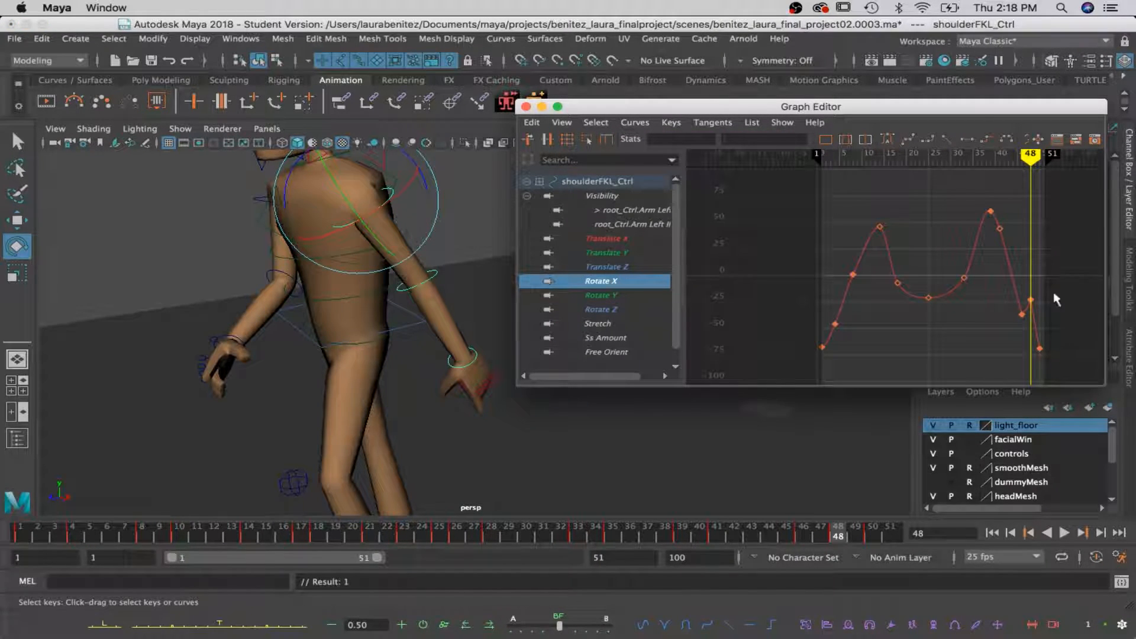
drag(1034, 157, 1040, 157)
key(q)
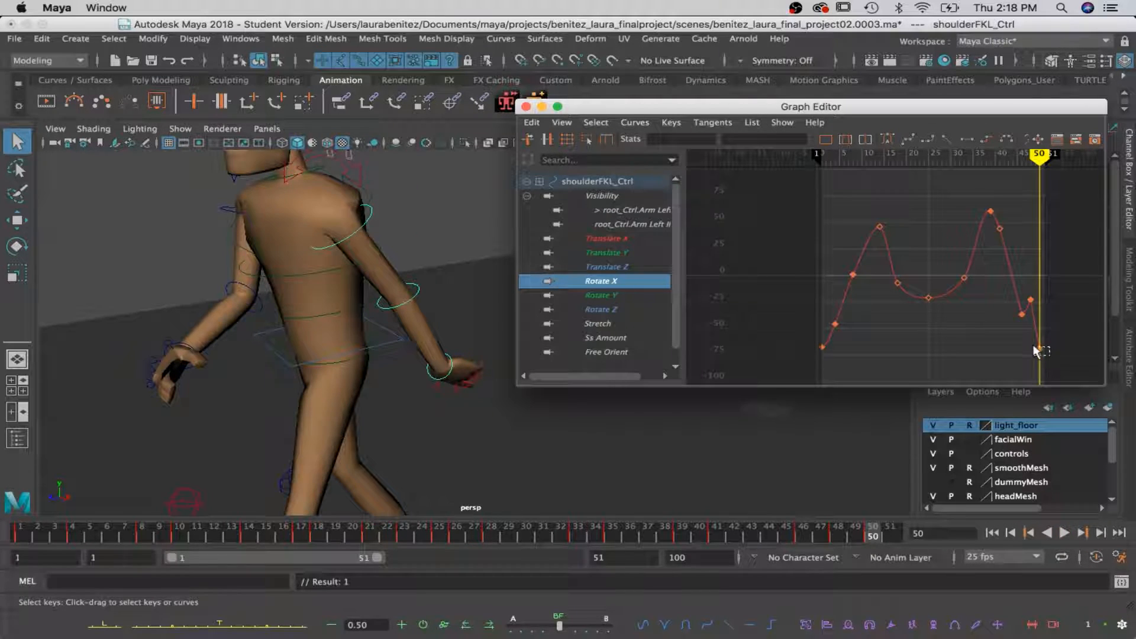
click(1039, 352)
key(w)
middle_drag(1040, 333, 1035, 282)
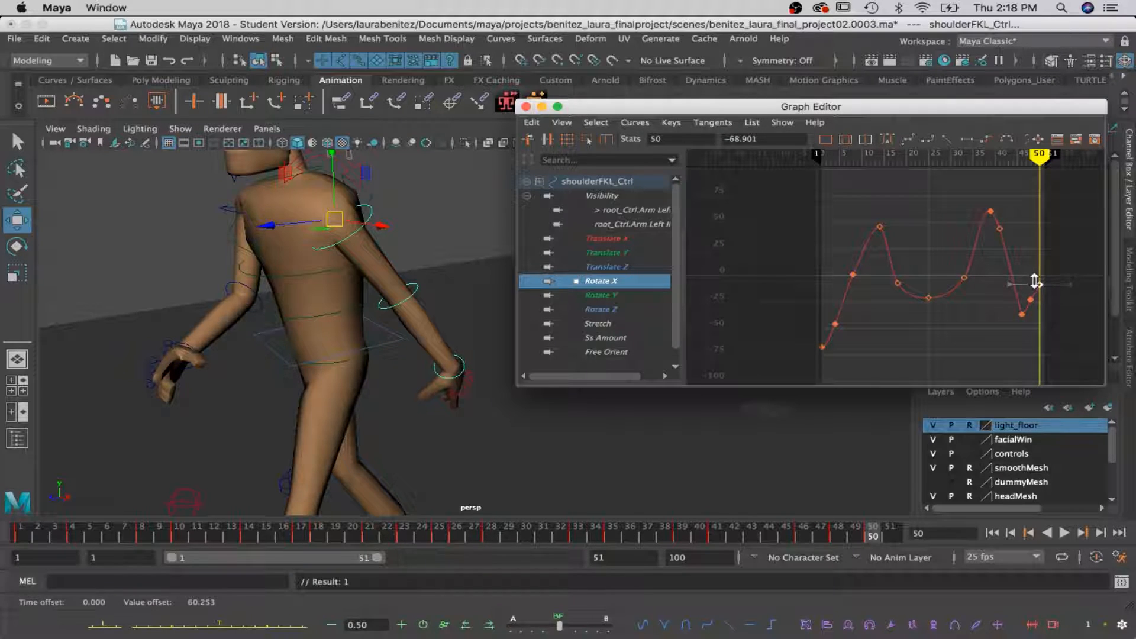
key(alt+v)
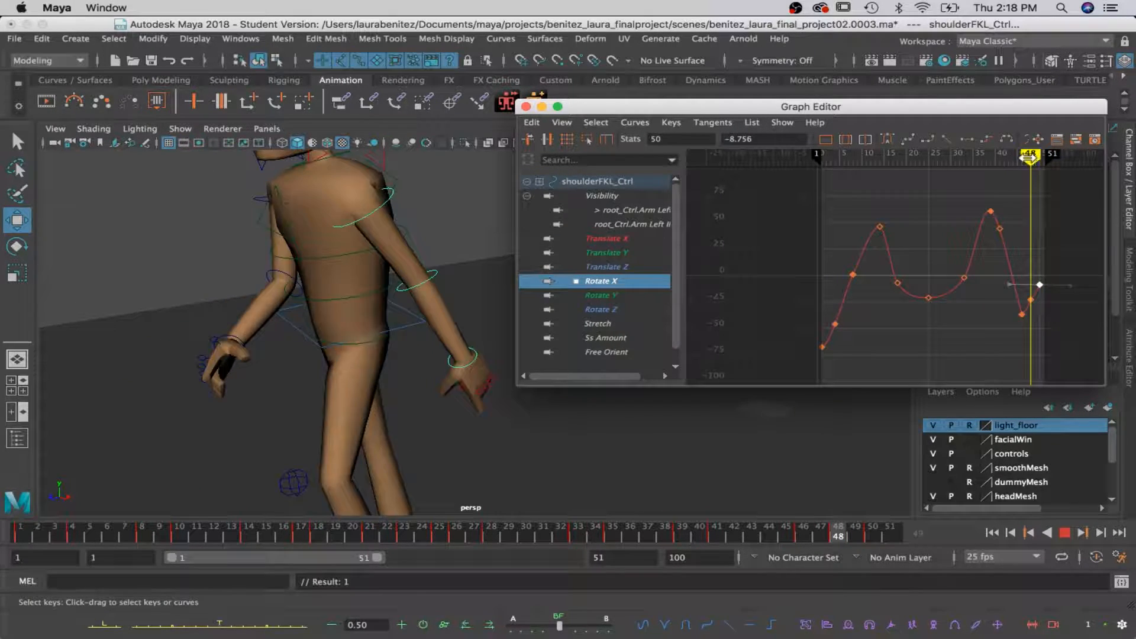
key(alt+v)
Raise the Rotate X key at frame 46 to about -12.8 and apply auto tangents to the keys at frames 46, 48 and 50
key(q)
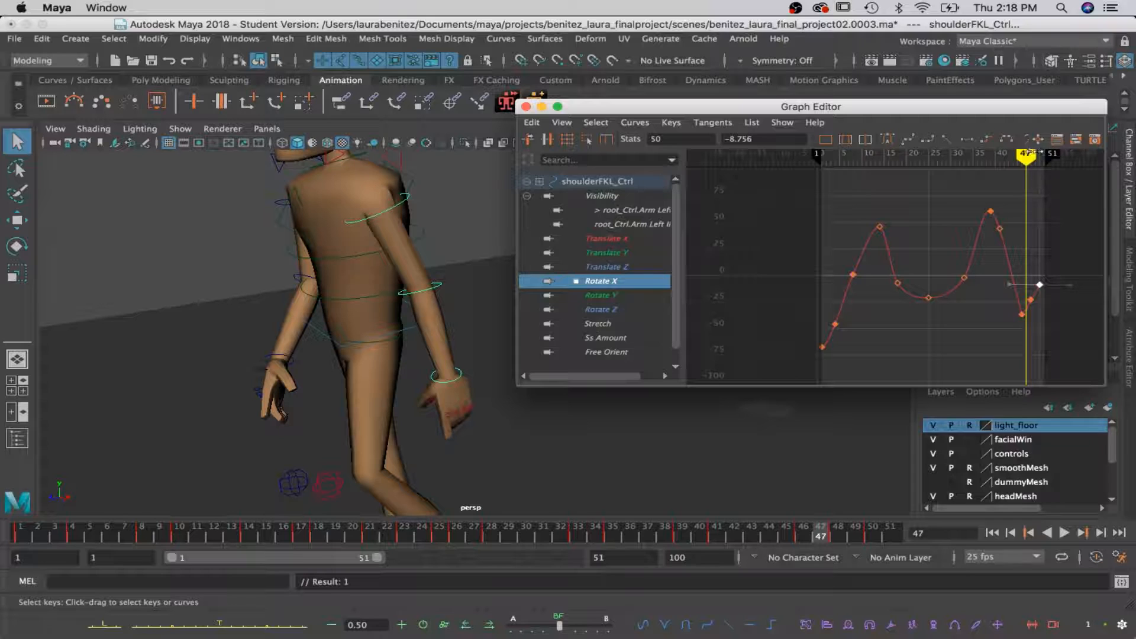
drag(1024, 159, 1022, 158)
click(1022, 315)
middle_drag(1023, 320, 1016, 286)
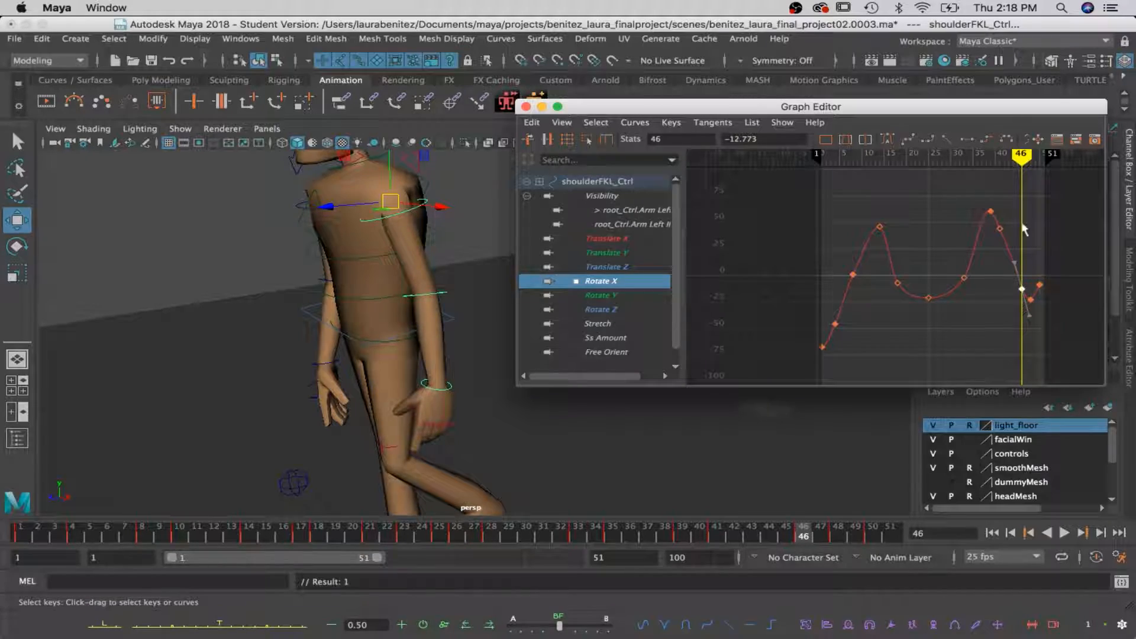
alt+drag(446, 210, 839, 185)
drag(1004, 268, 1055, 298)
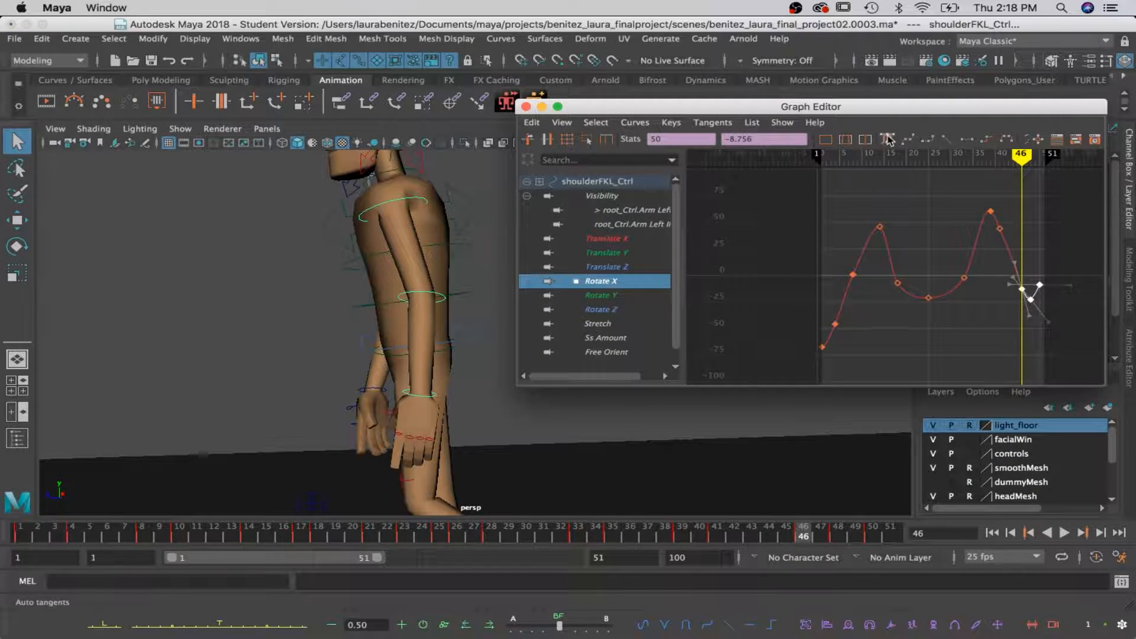
click(888, 140)
Check the arm swing from the front and raise the Rotate Z key at frame 28 to about 75.8
mouse_move(1024, 156)
mouse_down()
mouse_move(994, 157)
mouse_move(1046, 173)
mouse_move(953, 174)
mouse_move(1051, 178)
mouse_move(930, 170)
mouse_up()
alt+drag(205, 251, 468, 271)
mouse_move(468, 272)
alt+middle_down()
mouse_move(315, 294)
mouse_move(127, 284)
mouse_move(216, 349)
alt+middle_up()
alt+drag(509, 447, 421, 457)
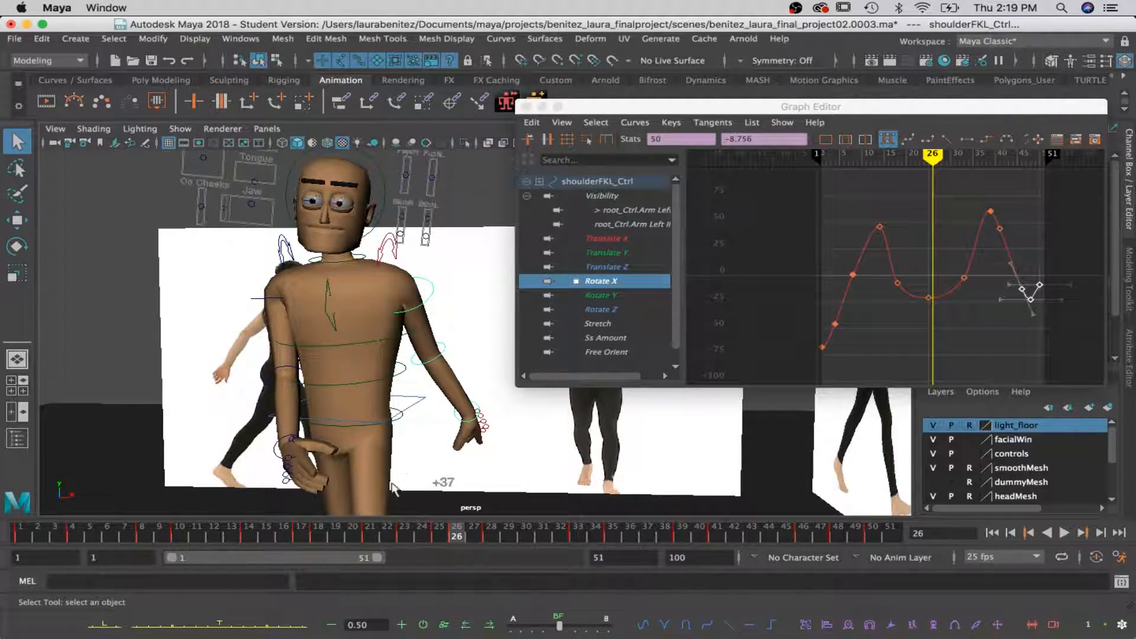
mouse_move(239, 529)
mouse_down()
mouse_move(294, 533)
mouse_move(142, 532)
mouse_move(325, 535)
mouse_move(428, 554)
mouse_move(484, 547)
mouse_up()
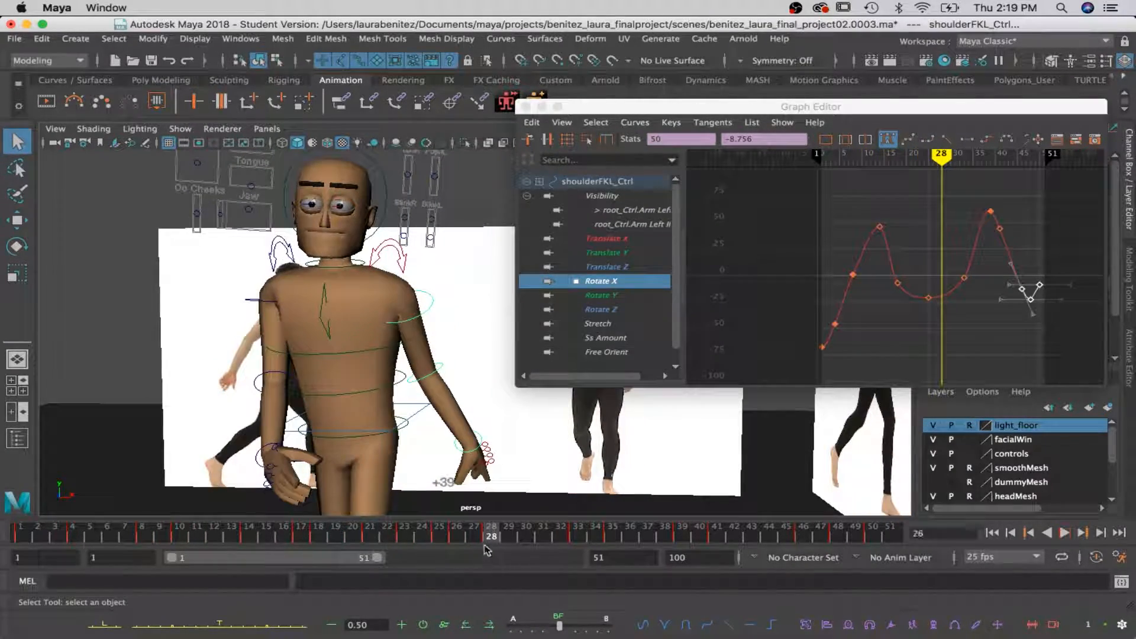
click(610, 310)
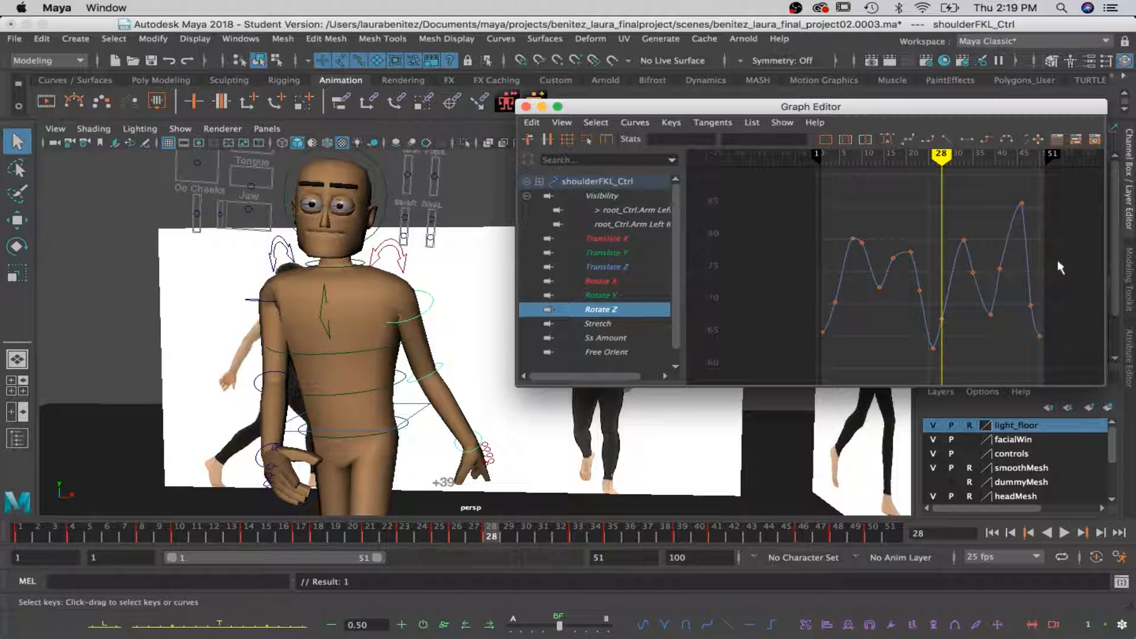
click(942, 319)
key(w)
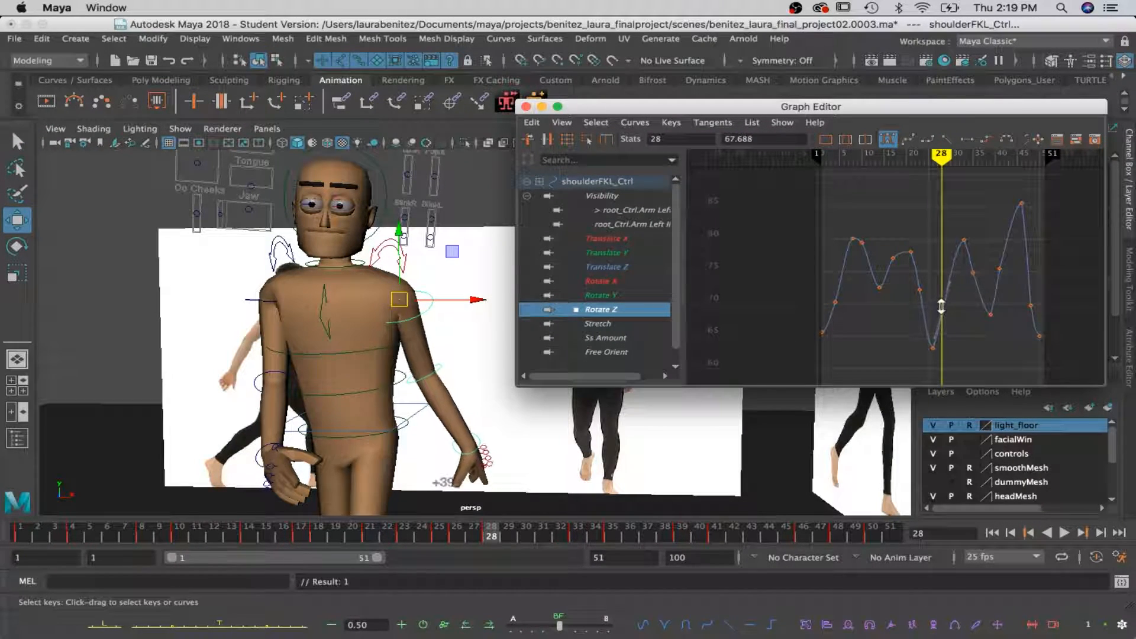
drag(940, 284, 939, 259)
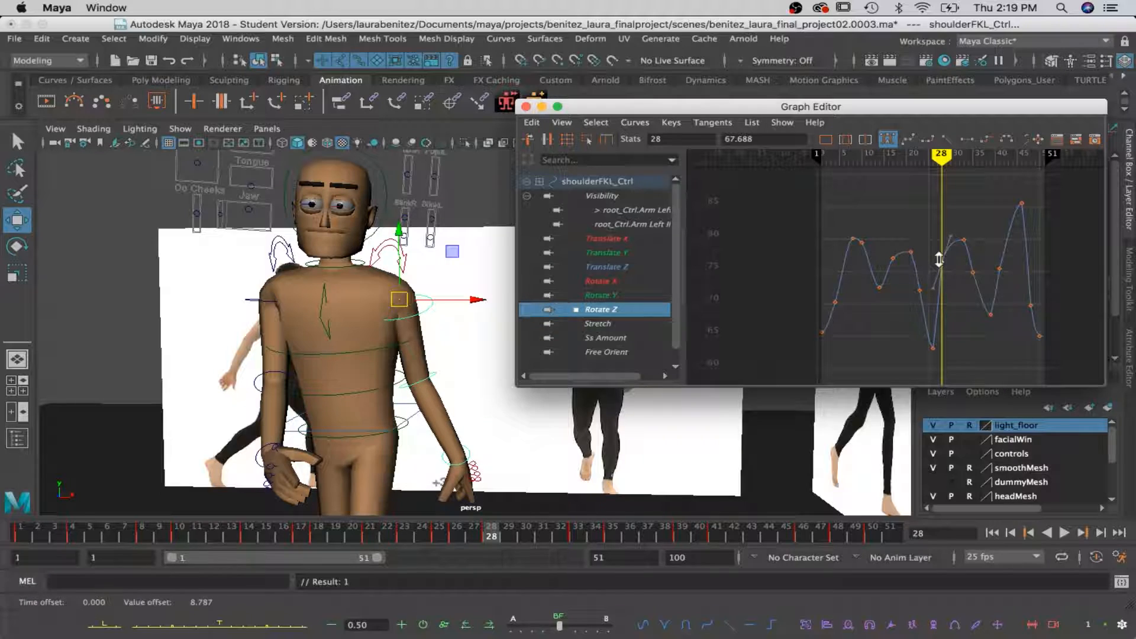
Raise the Rotate Z key at frame 26 to about 72.1
drag(938, 157, 933, 156)
key(q)
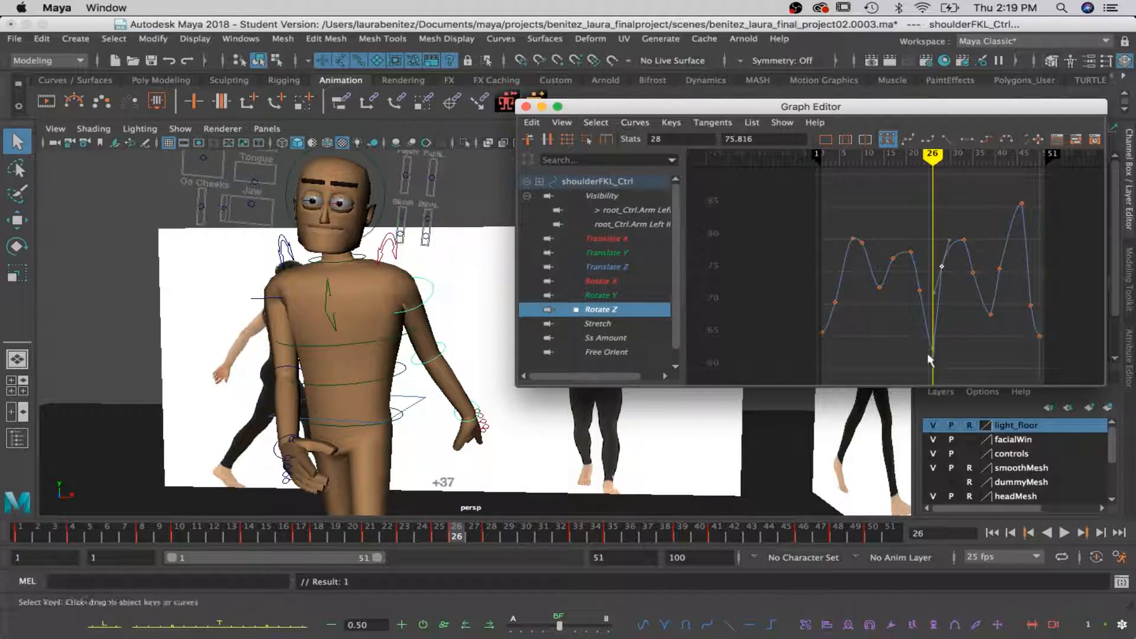
click(933, 350)
click(934, 349)
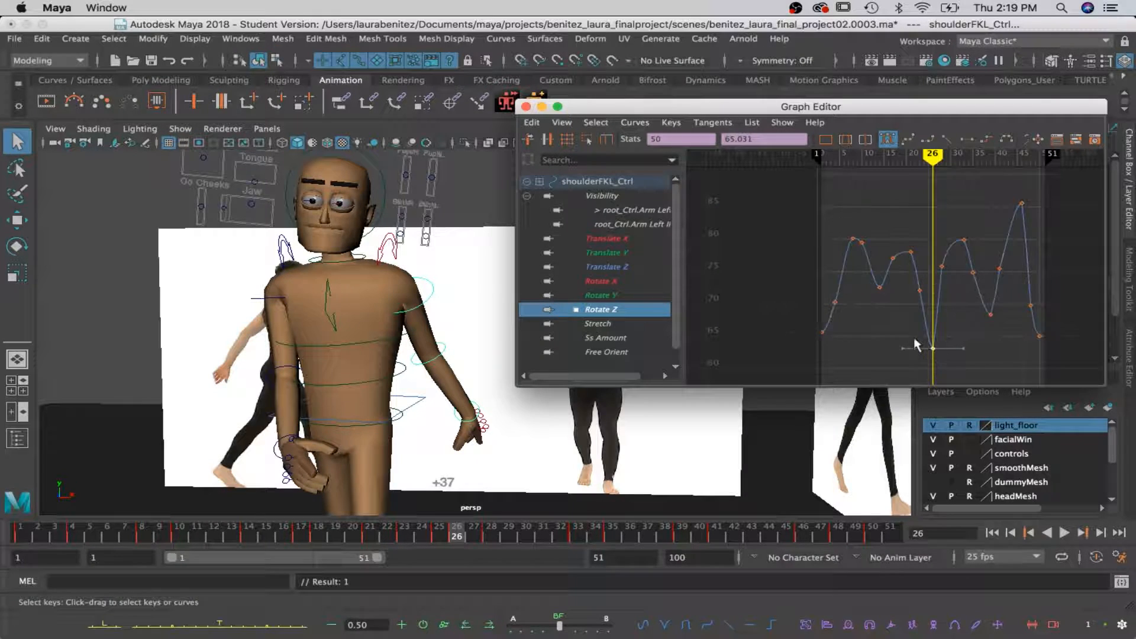
key(w)
drag(933, 345, 931, 288)
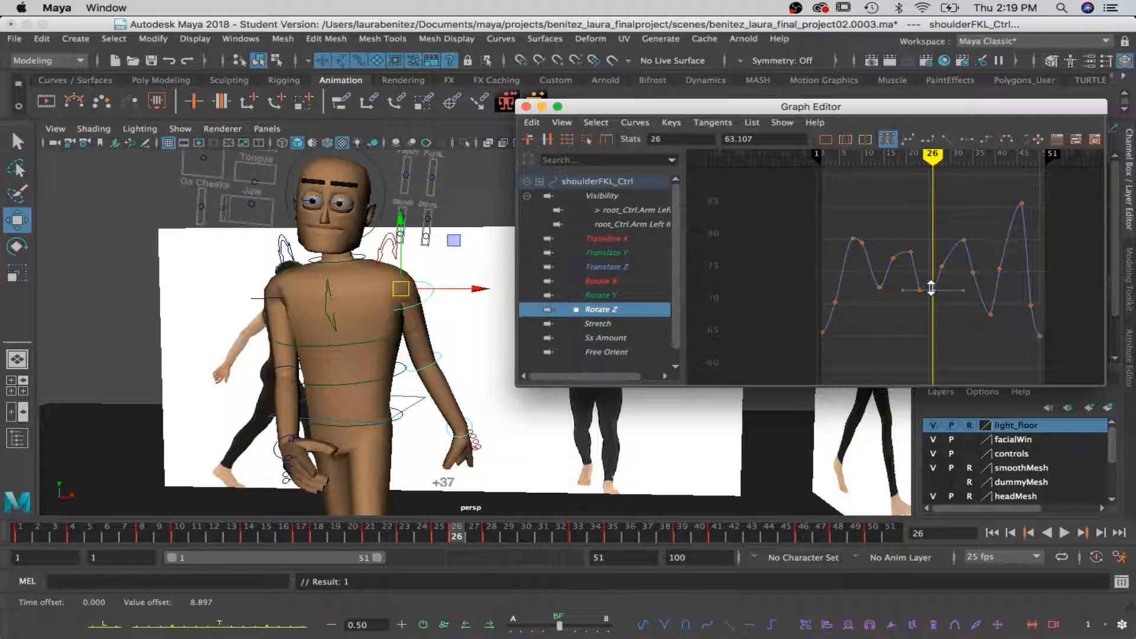
Delete the Rotate Z key at frame 23
drag(932, 156, 919, 156)
key(q)
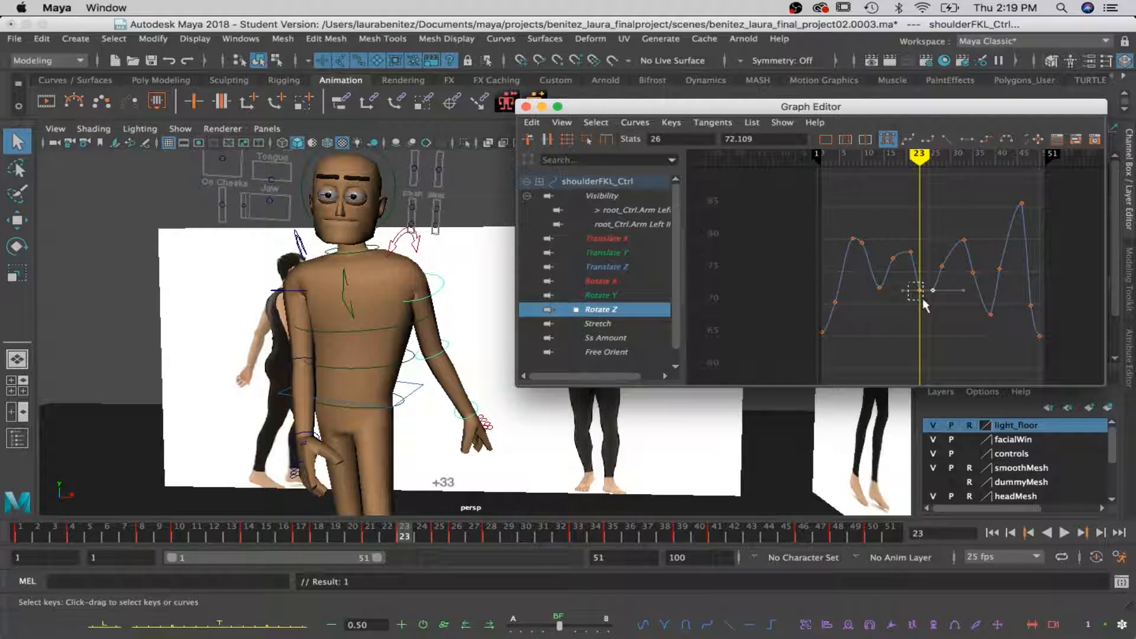
click(934, 314)
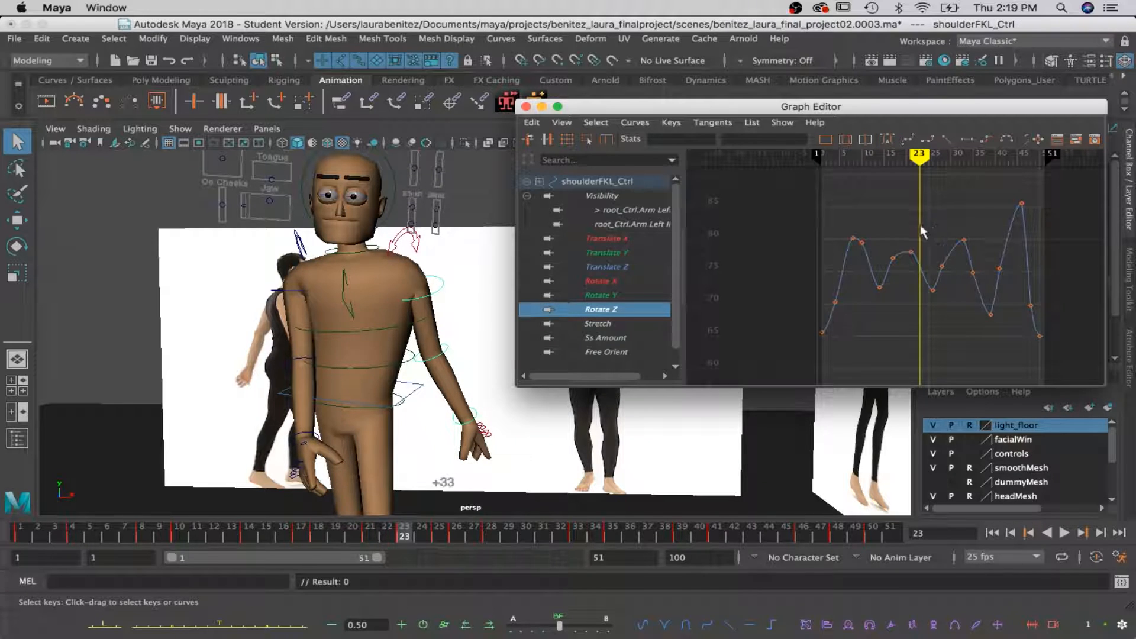
Raise the Rotate Z key at frame 21 to about 84.4 and play back the animation to check it
drag(919, 156, 910, 159)
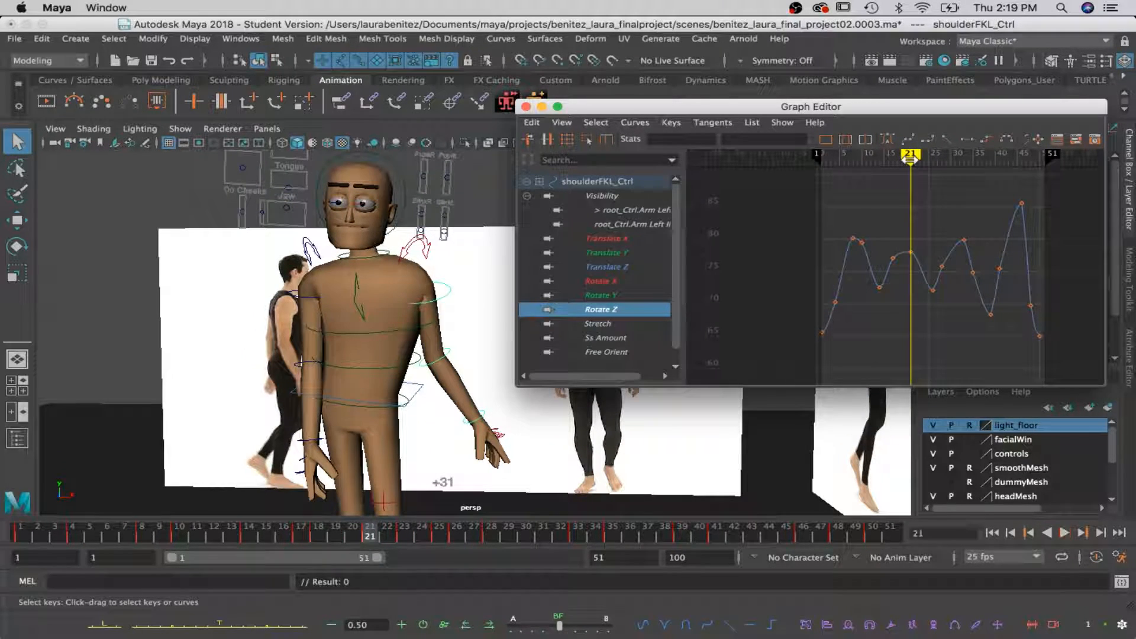
click(910, 253)
key(w)
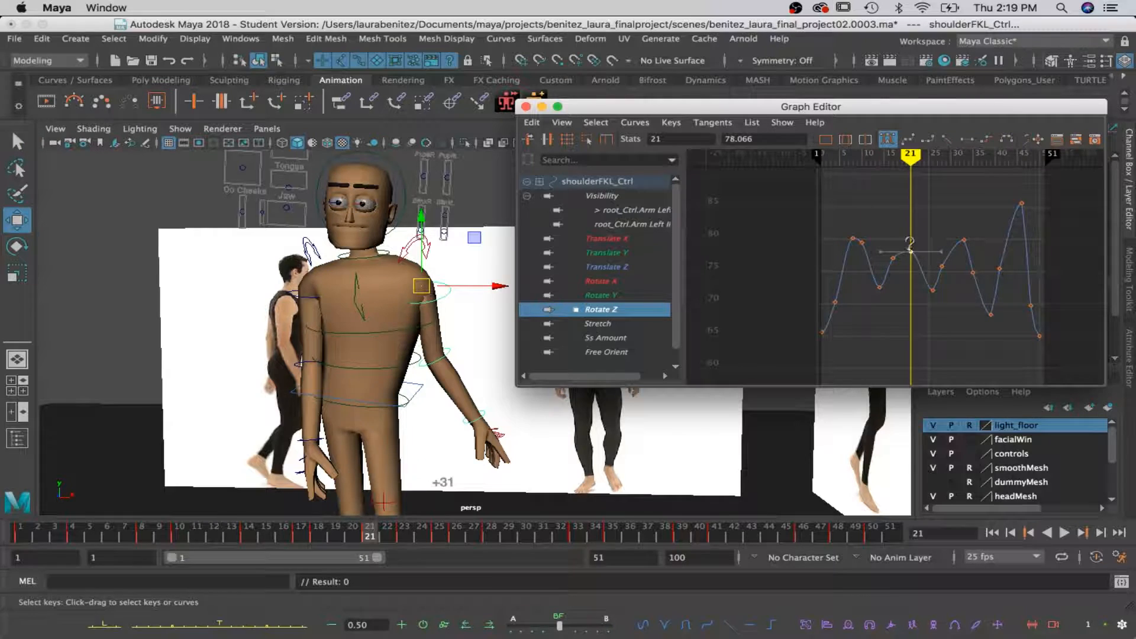
mouse_move(913, 243)
mouse_down()
mouse_move(912, 233)
mouse_move(911, 258)
mouse_up()
shift+middle_drag(911, 239, 912, 211)
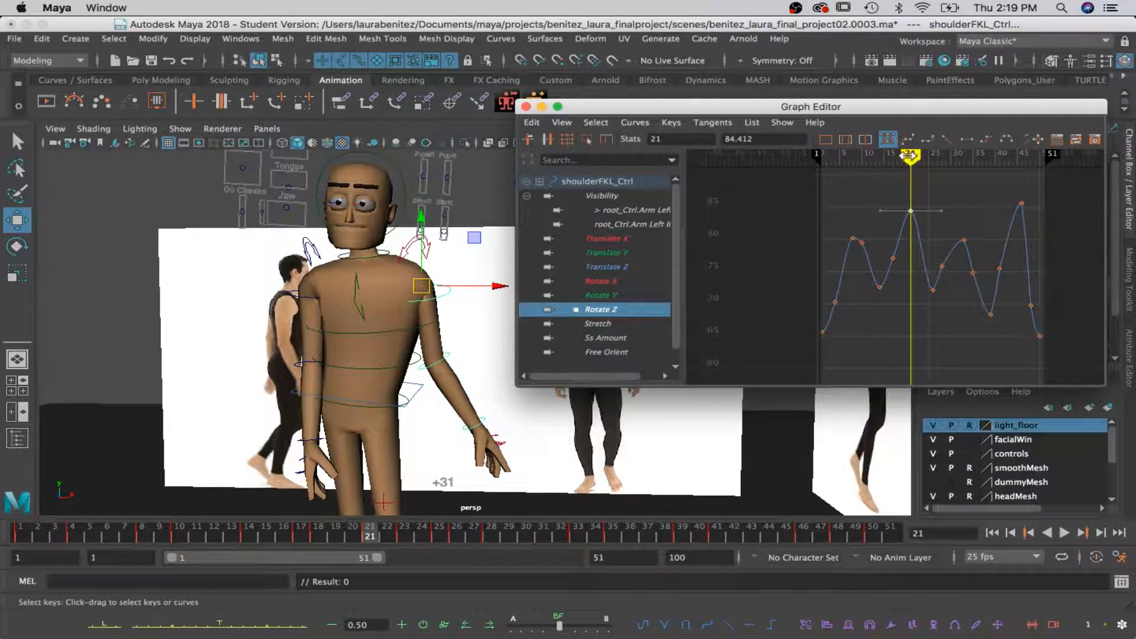
key(alt+v)
Delete the Rotate Z keys at frames 14 and 10
mouse_move(821, 155)
mouse_down()
mouse_move(798, 151)
mouse_move(875, 155)
mouse_up()
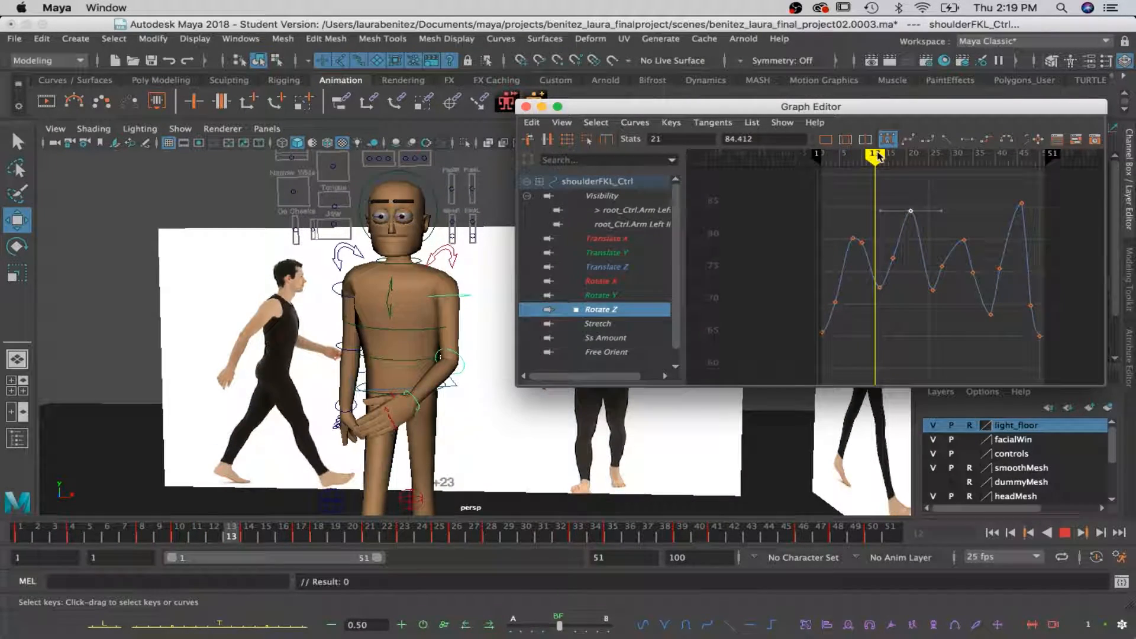
key(q)
drag(880, 266, 881, 267)
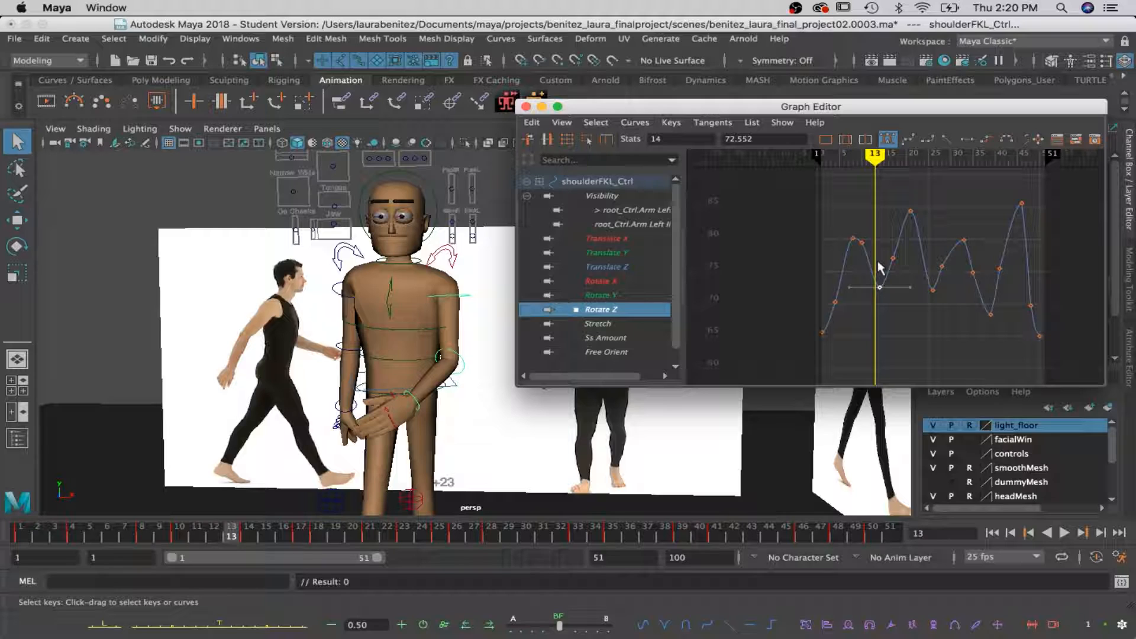
key(Delete)
drag(874, 157, 862, 156)
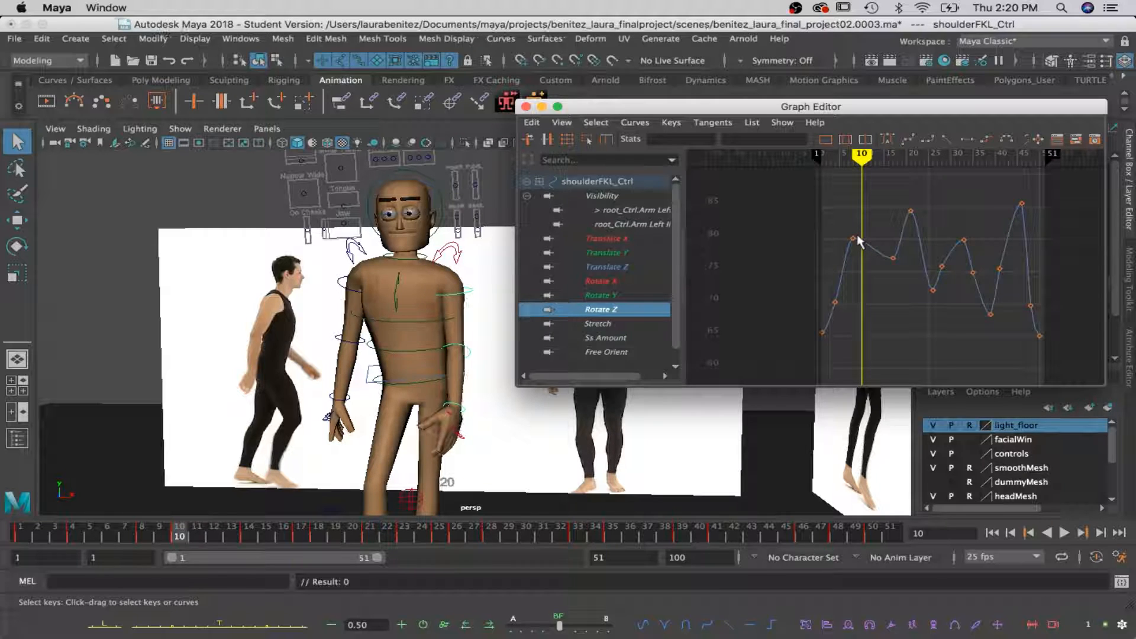
Raise the Rotate Z key at frame 17 to about 85 and shift it to frame 16
drag(862, 156, 893, 157)
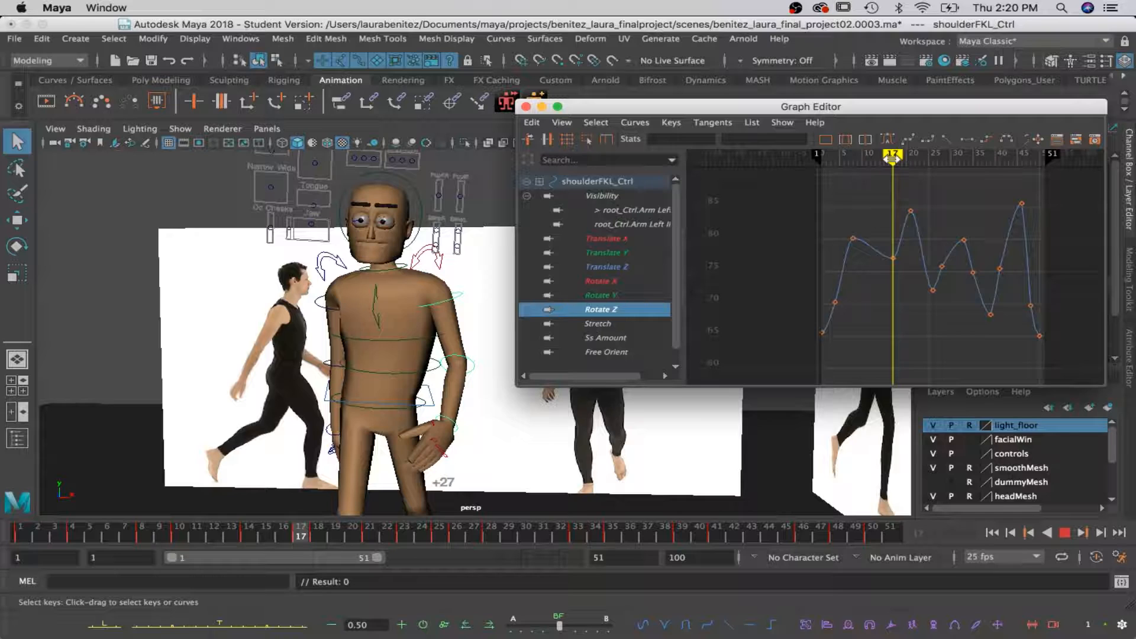
click(892, 259)
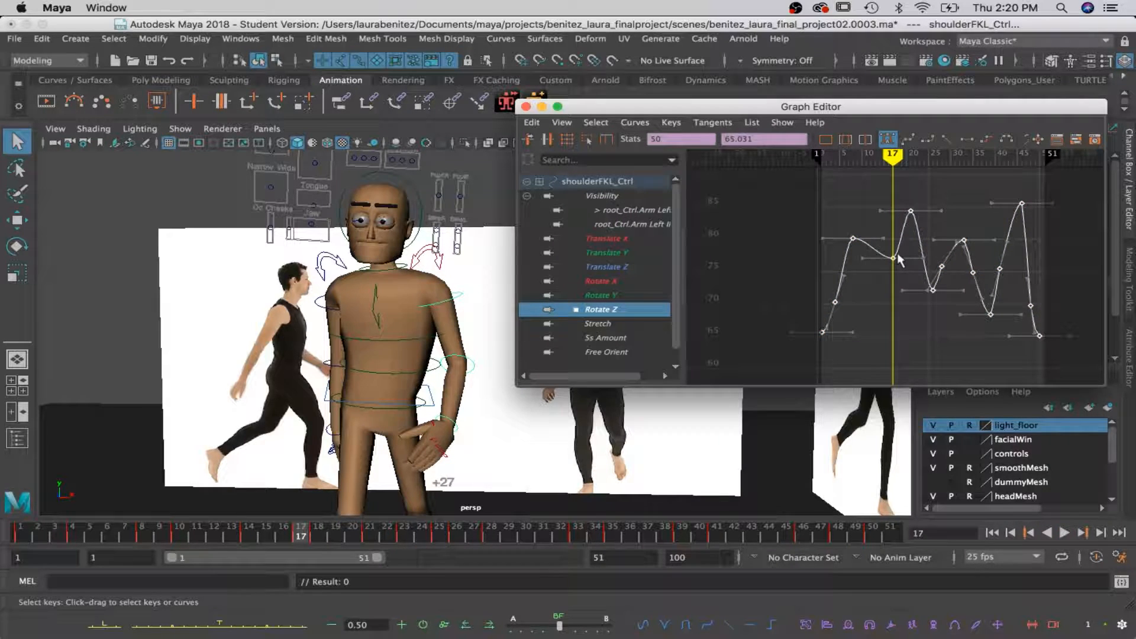
key(w)
mouse_move(894, 260)
shift+middle_down()
mouse_move(880, 206)
mouse_move(886, 214)
shift+middle_up()
Delete the Rotate Z keys at frames 26 and 28
mouse_move(892, 156)
mouse_down()
mouse_move(829, 158)
mouse_move(908, 159)
mouse_move(910, 176)
mouse_move(932, 180)
mouse_up()
key(q)
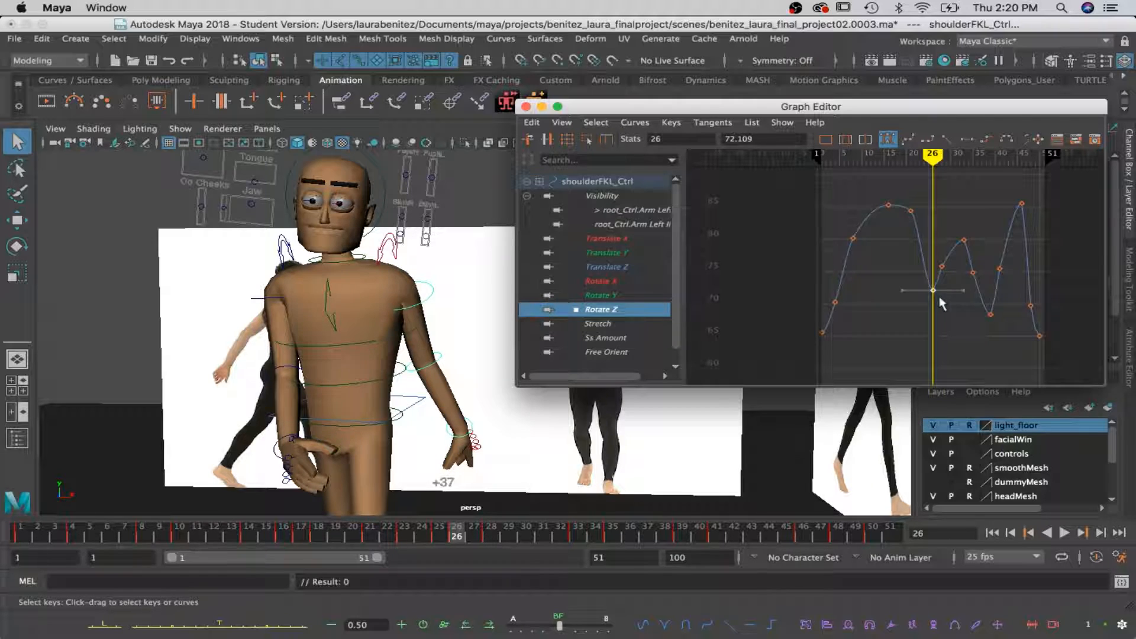
key(Delete)
drag(949, 275, 955, 284)
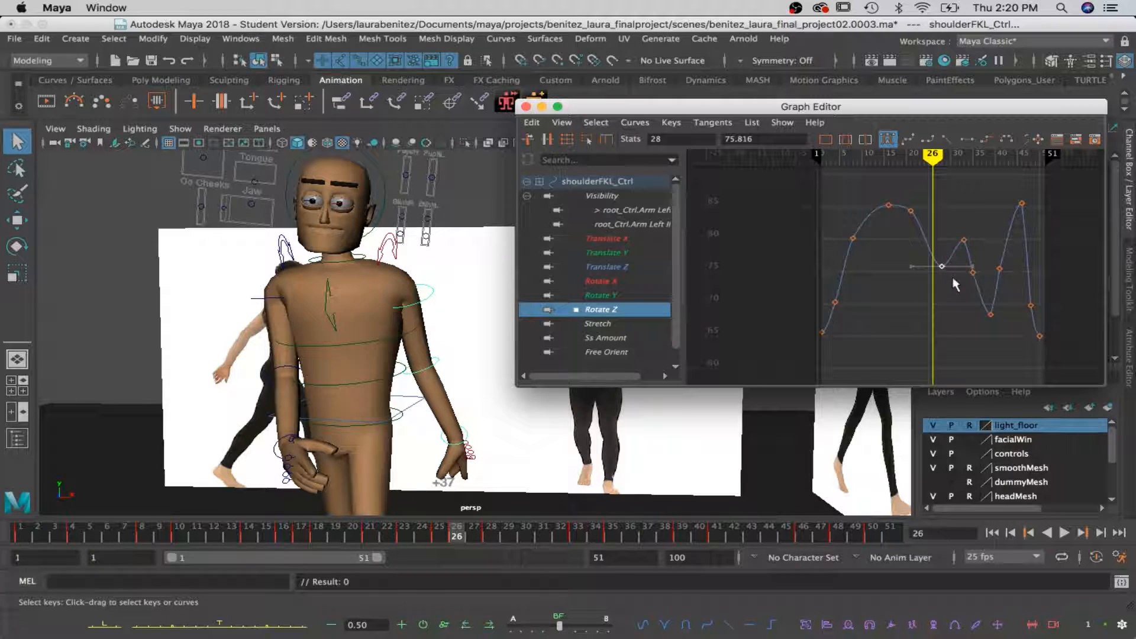
key(Delete)
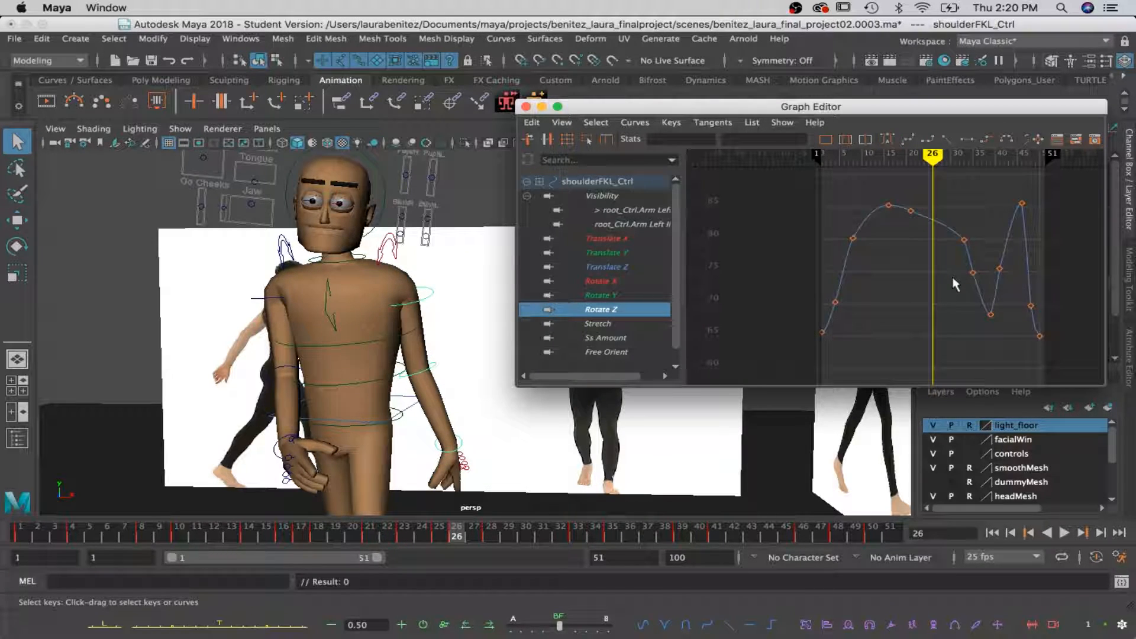
Move the Rotate Z key at frame 21 to frame 23 at a value of about 84.9
click(911, 210)
key(w)
shift+middle_drag(912, 209, 925, 217)
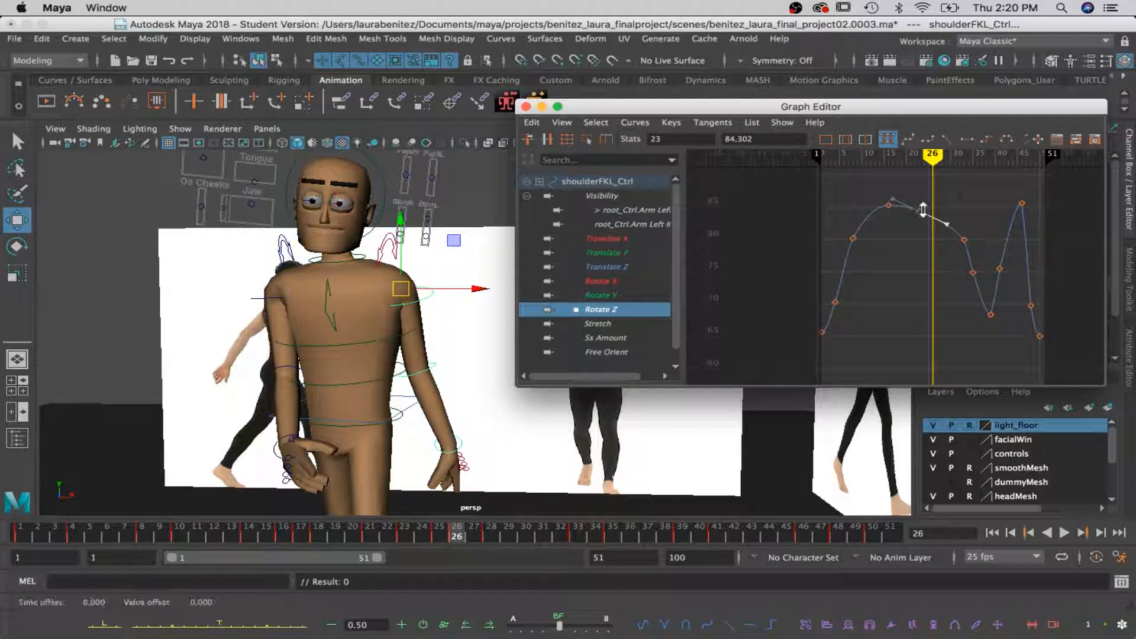
shift+middle_drag(921, 214, 919, 207)
Lower the Rotate Z key at frame 46 to about 85.2
drag(933, 160, 1016, 194)
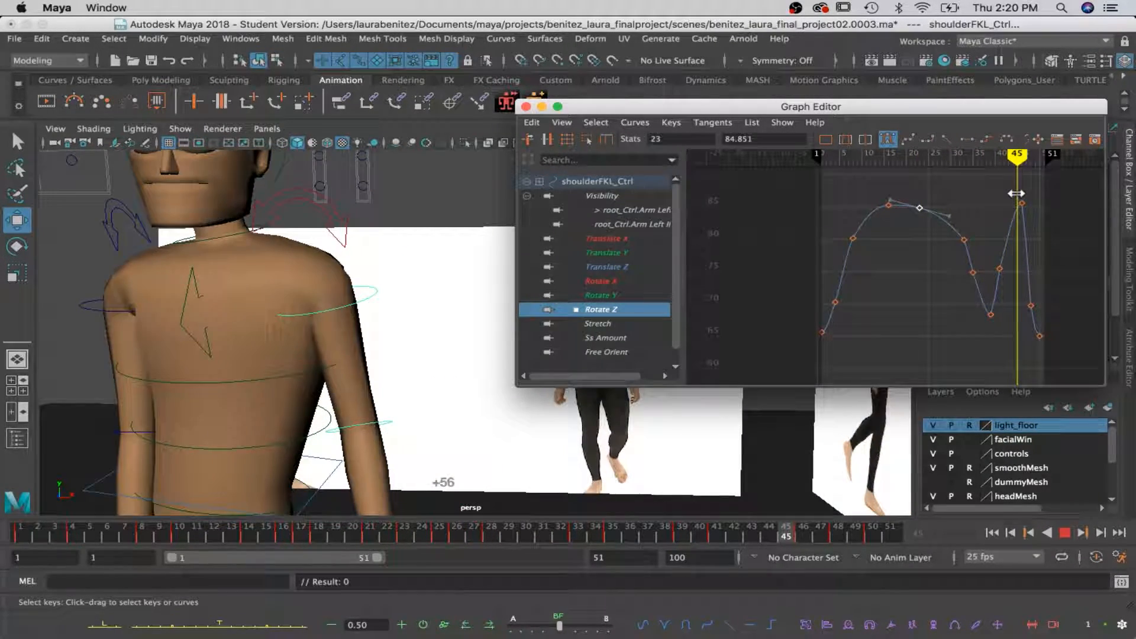
alt+middle_drag(1013, 265, 990, 247)
scroll(992, 250, down, 3)
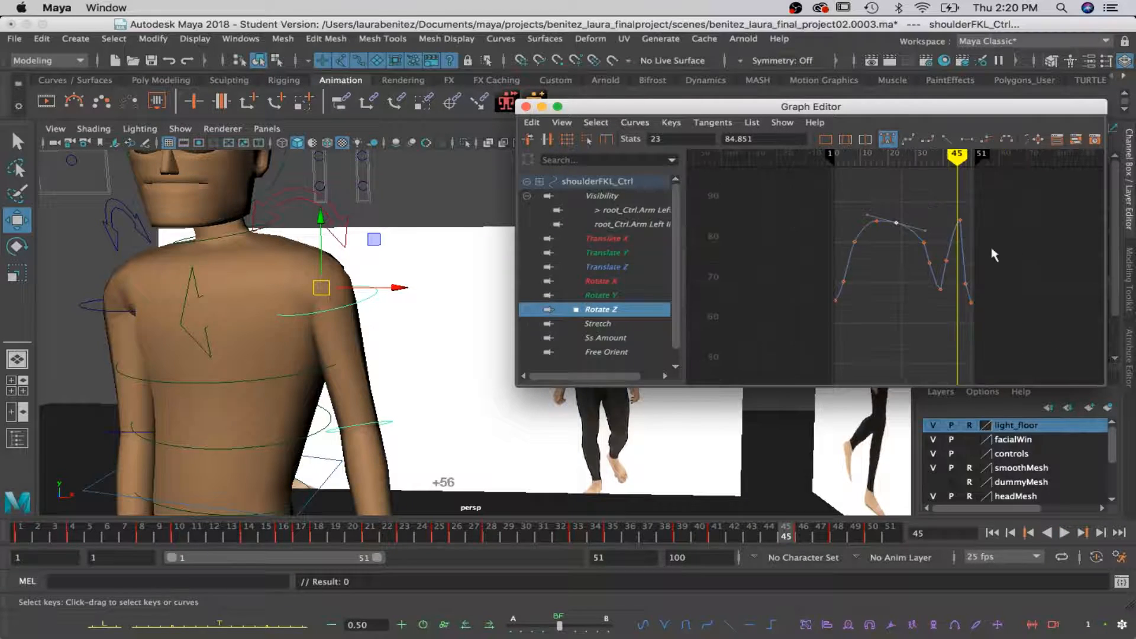
key(q)
drag(954, 202, 967, 229)
key(w)
shift+middle_drag(958, 219, 958, 223)
Raise the first two and last two Rotate Z keys together, bringing the frame 50 key to about 68.2
mouse_move(955, 156)
mouse_down()
mouse_move(763, 160)
mouse_move(836, 173)
mouse_up()
key(q)
drag(960, 278, 990, 319)
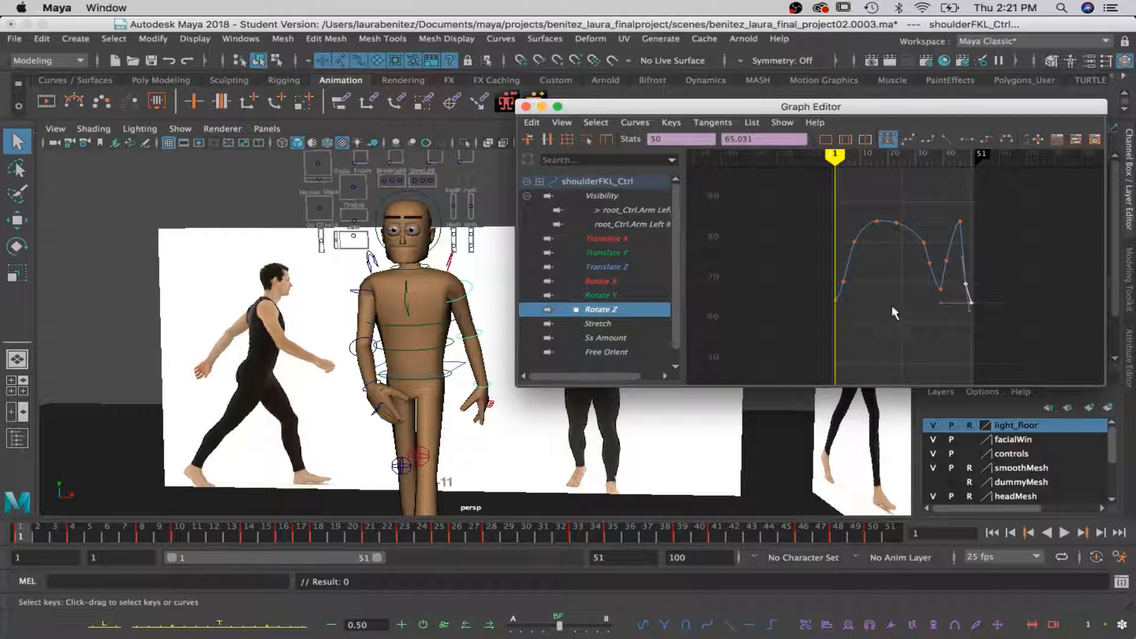
drag(832, 277, 856, 312)
key(w)
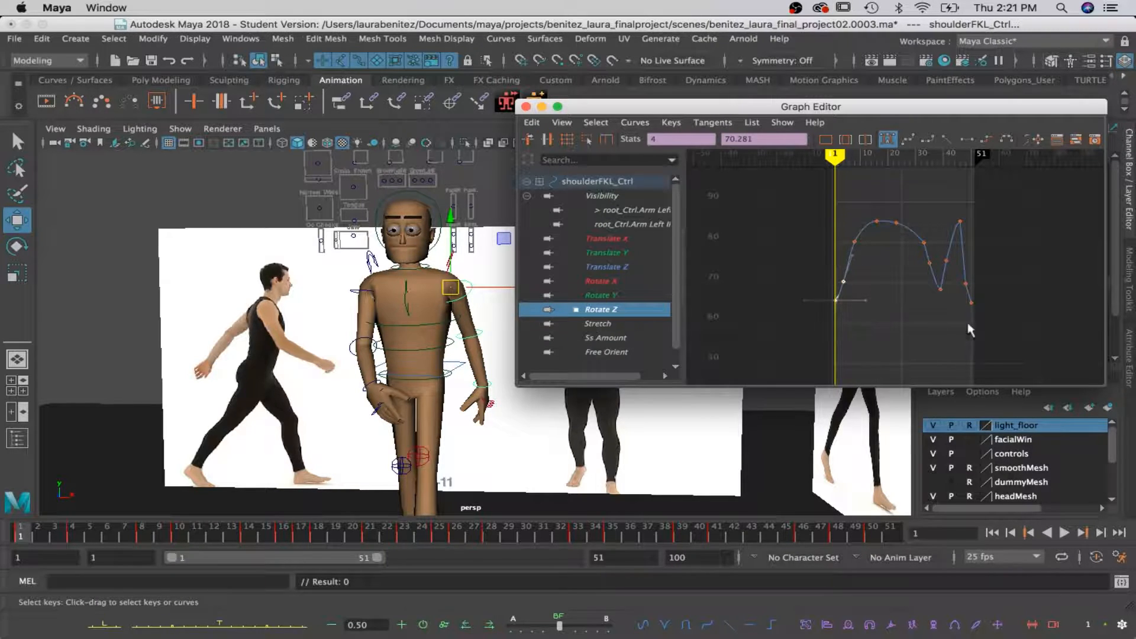
shift+drag(1000, 321, 960, 275)
drag(837, 302, 836, 285)
alt+drag(471, 316, 500, 316)
scroll(959, 279, up, 3)
scroll(951, 284, down, 3)
alt+middle_drag(951, 285, 925, 293)
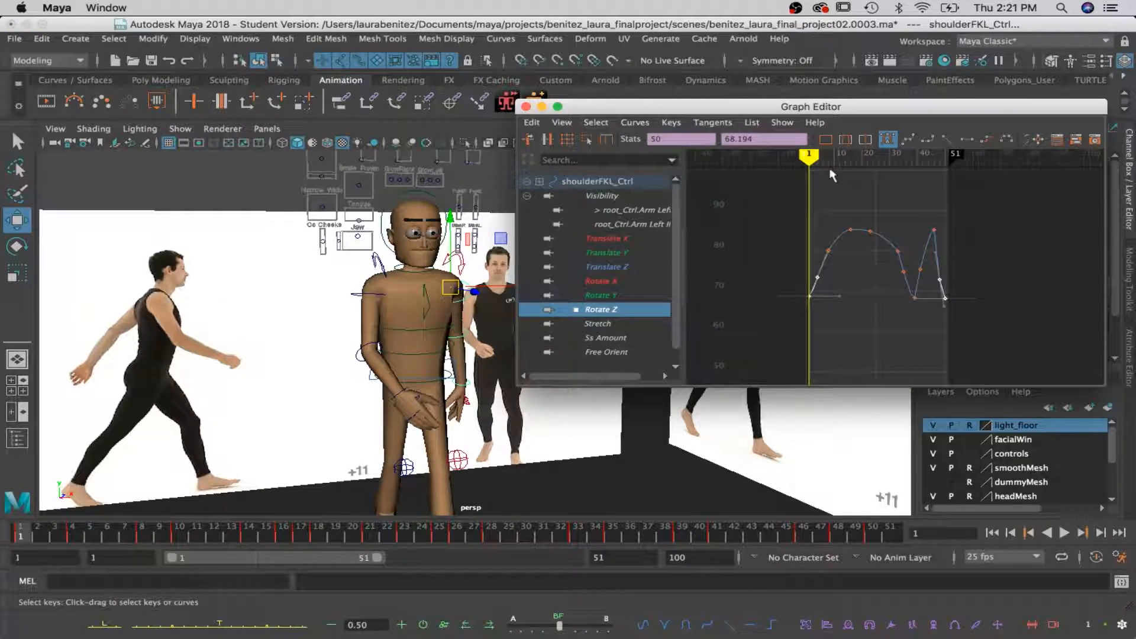
Play back the walk and check the left arm's swing with the whole figure in view
key(alt+v)
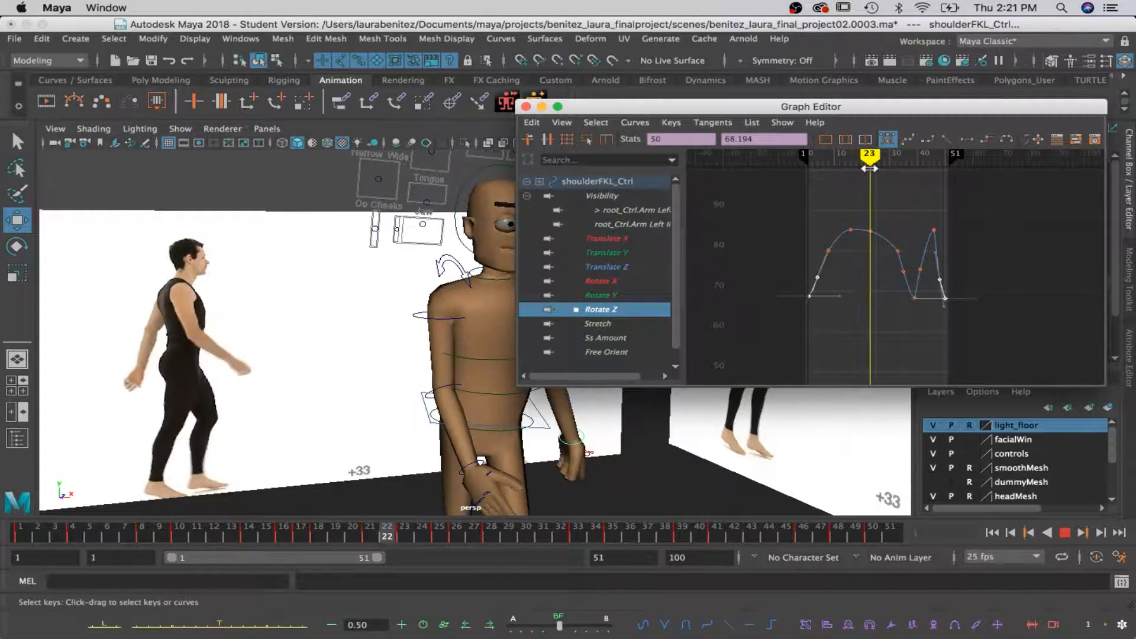
key(alt+v)
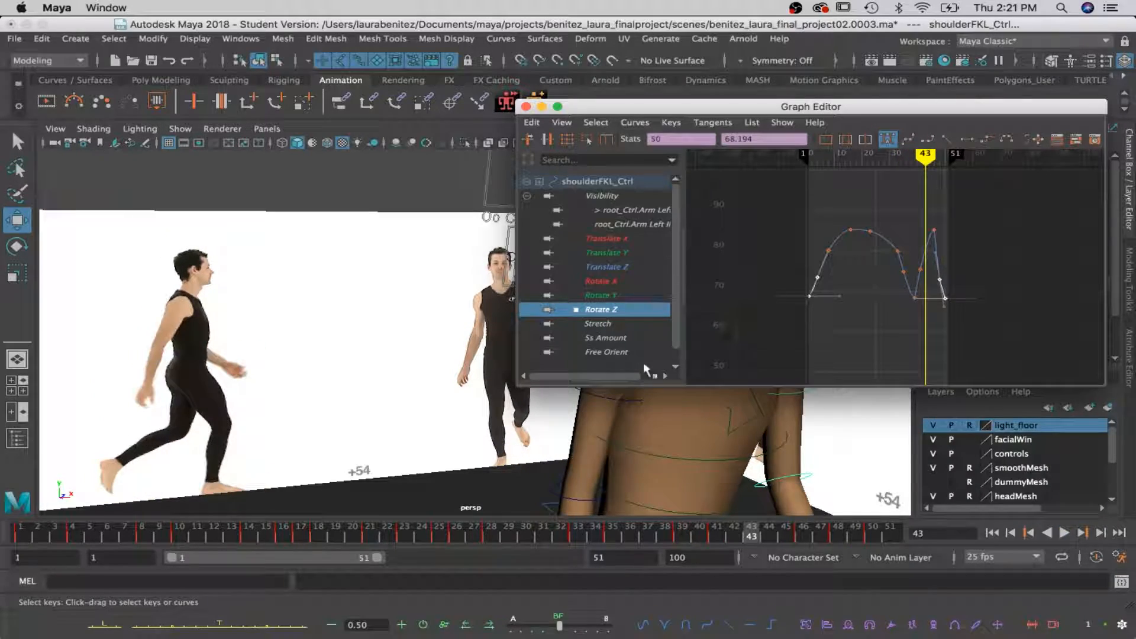
alt+middle_drag(567, 417, 461, 384)
alt+right_drag(461, 384, 389, 368)
alt+drag(388, 368, 379, 344)
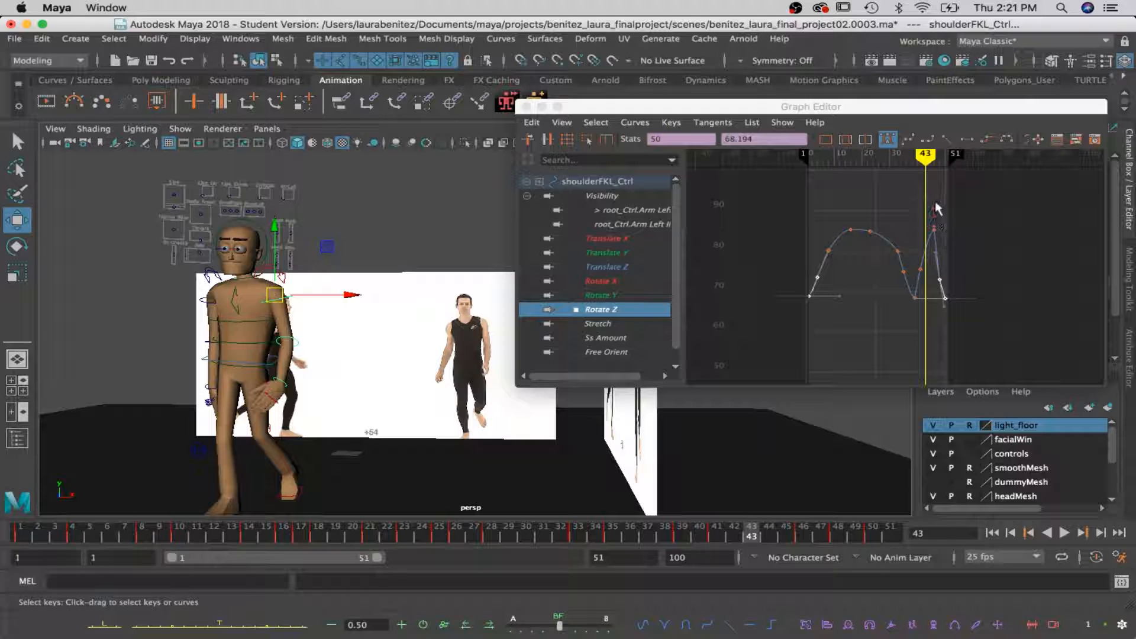
click(927, 172)
click(932, 173)
Delete the Rotate Z keys at frames 39 and 35
drag(919, 156, 915, 157)
key(q)
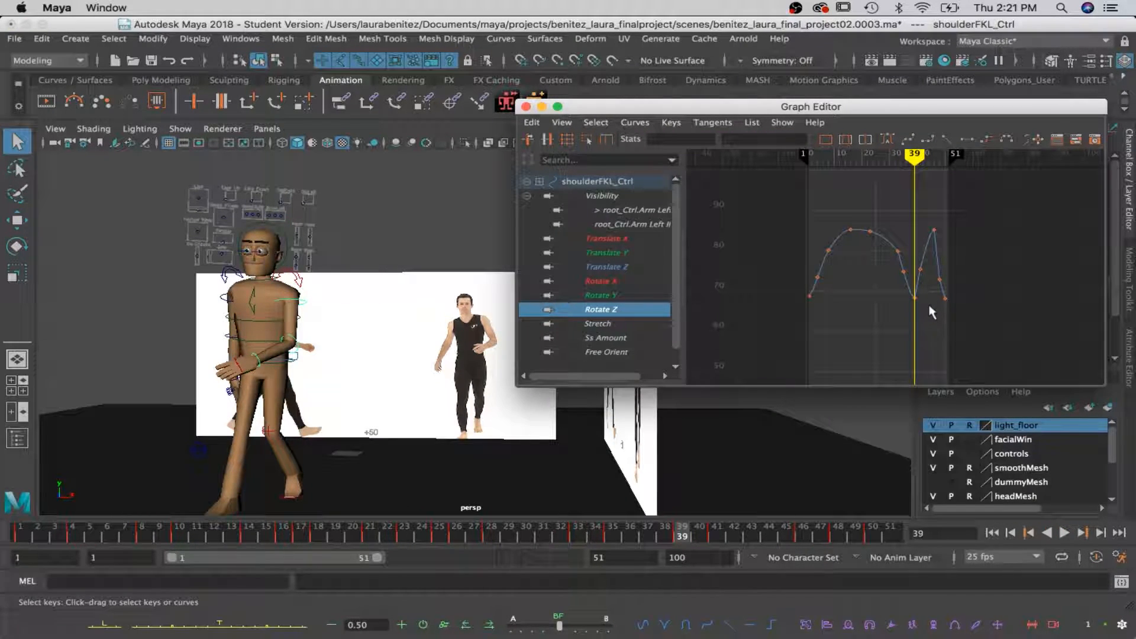
drag(900, 287, 900, 289)
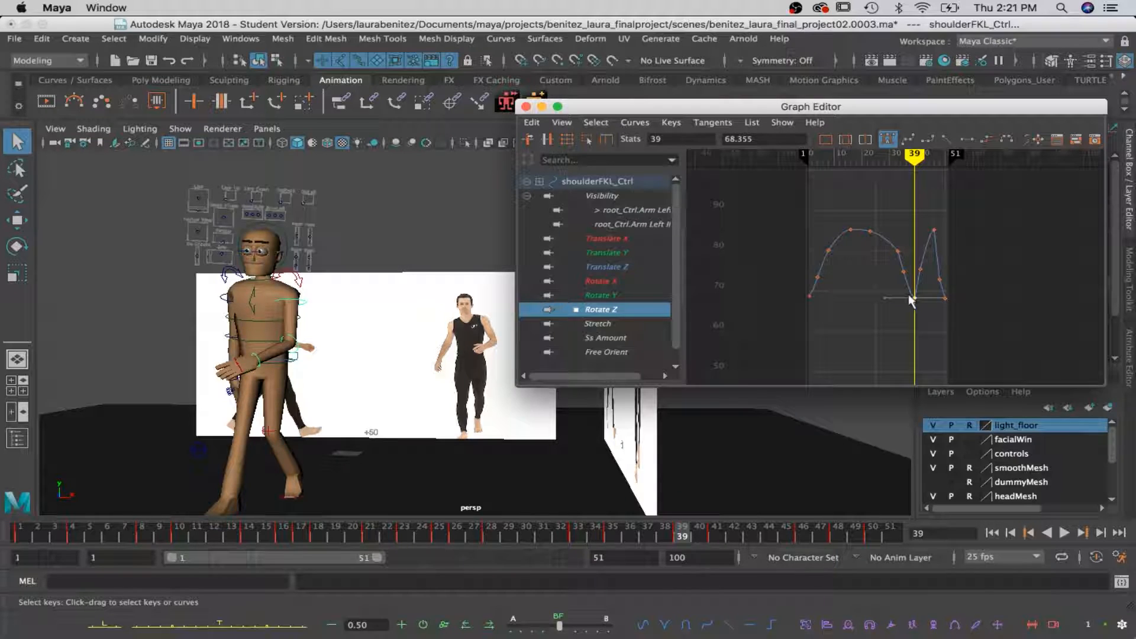
key(Delete)
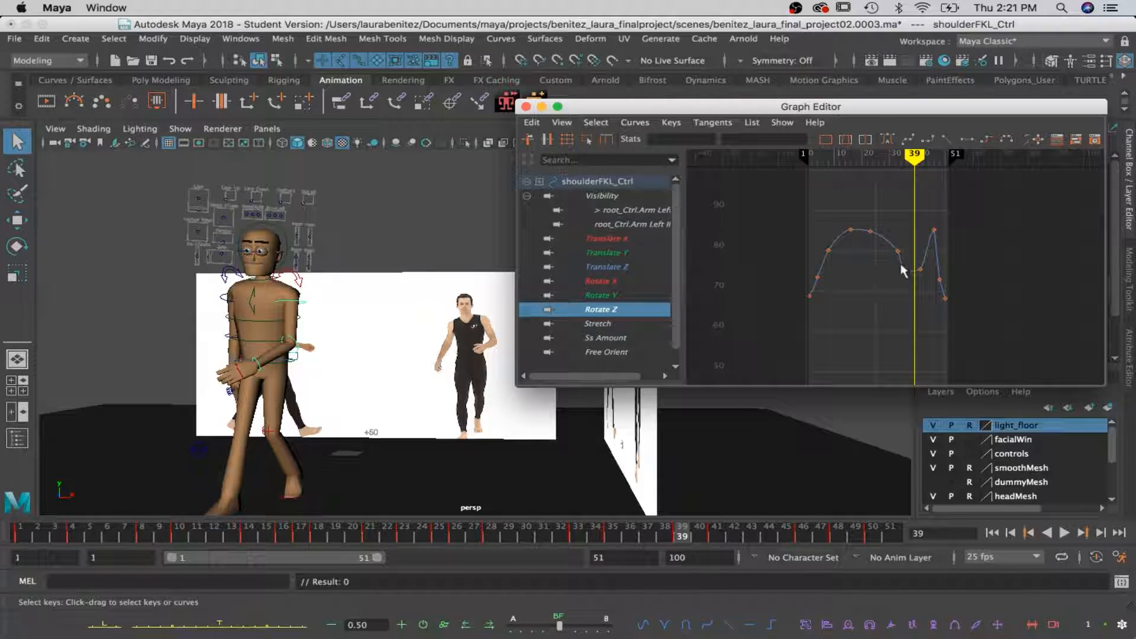
click(903, 271)
click(903, 272)
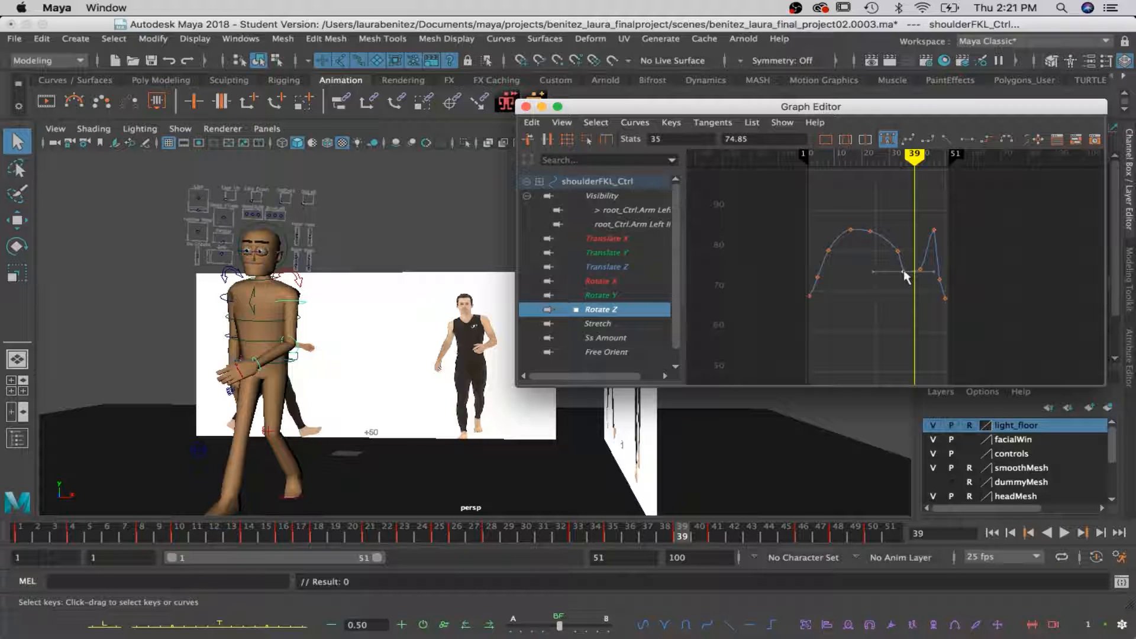
key(Delete)
Try deleting the Rotate Z key at frame 46, check the arm pose, and undo the deletion
drag(915, 155, 935, 179)
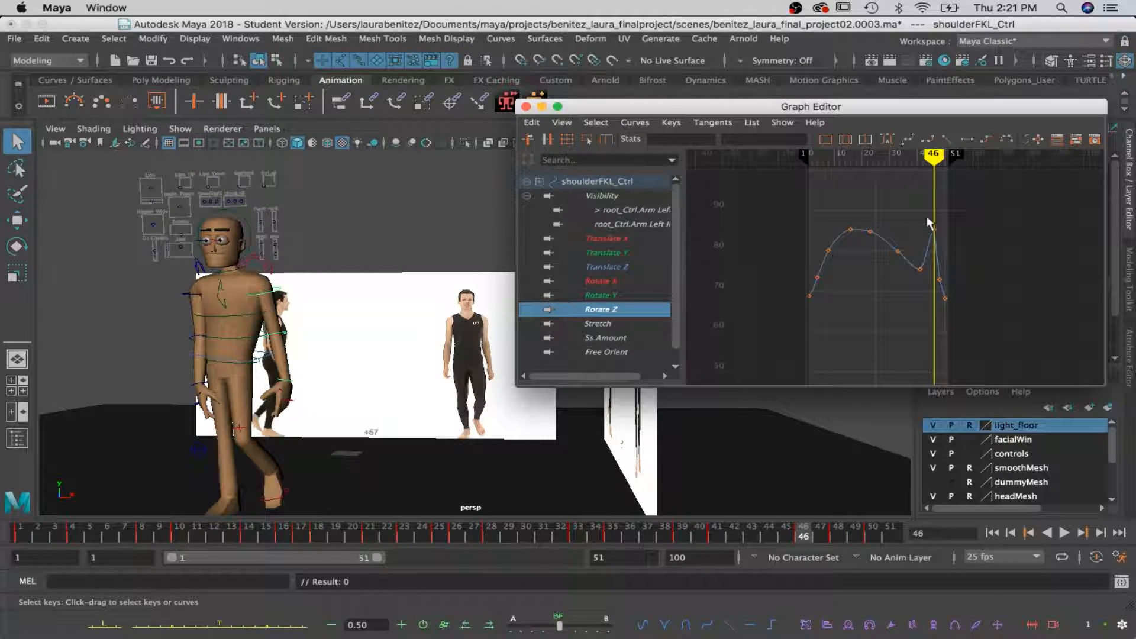
drag(960, 245, 960, 247)
key(Delete)
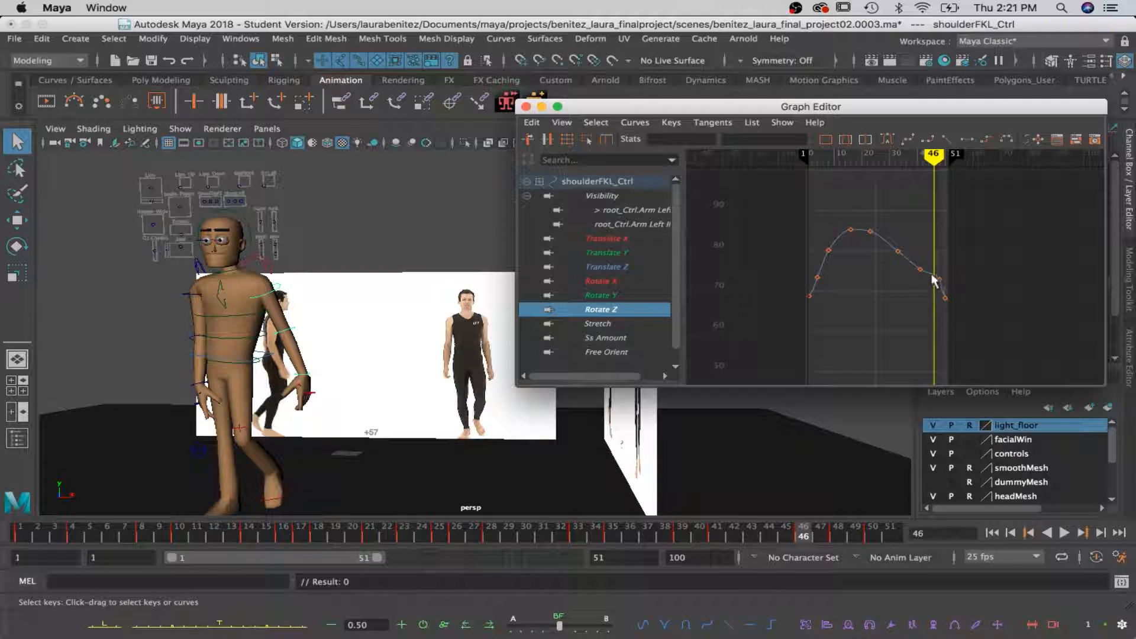
mouse_move(299, 306)
alt+mouse_down()
mouse_move(322, 310)
mouse_move(309, 305)
alt+mouse_up()
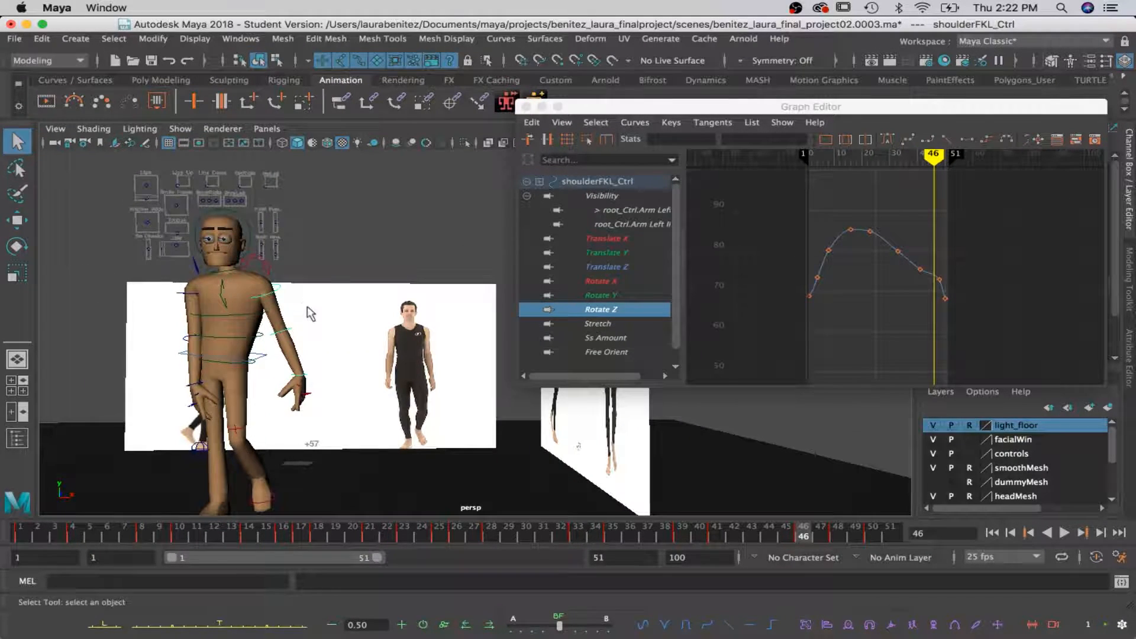
key(super+z)
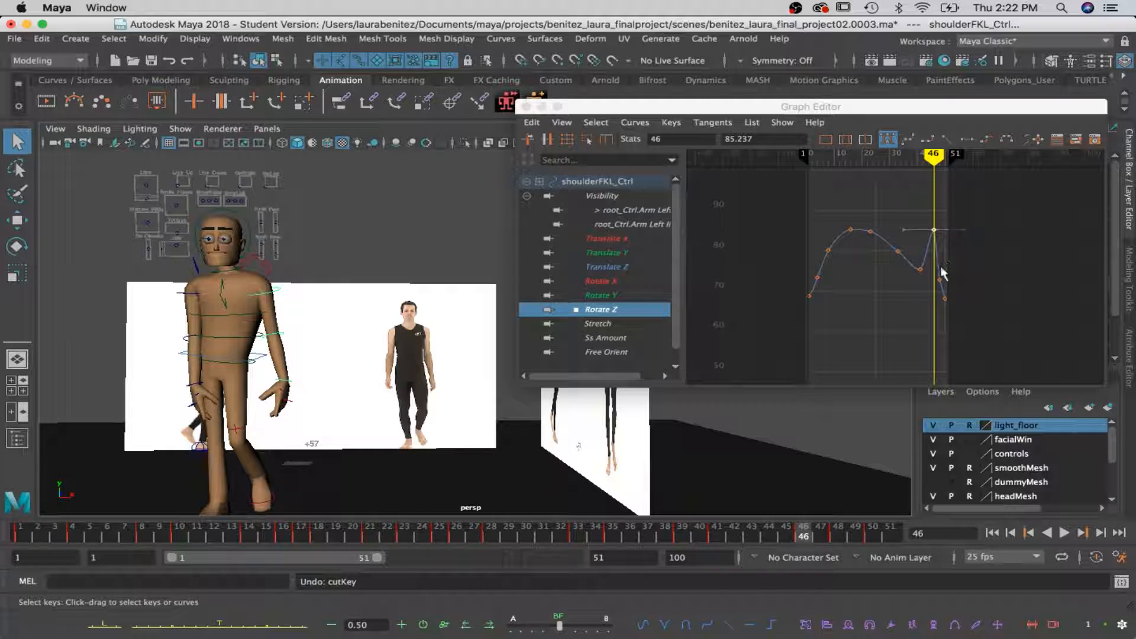
Delete the Rotate Z key at frame 48 and lower the key at frame 46 to about 83
mouse_move(935, 157)
mouse_down()
mouse_move(922, 159)
mouse_move(940, 159)
mouse_up()
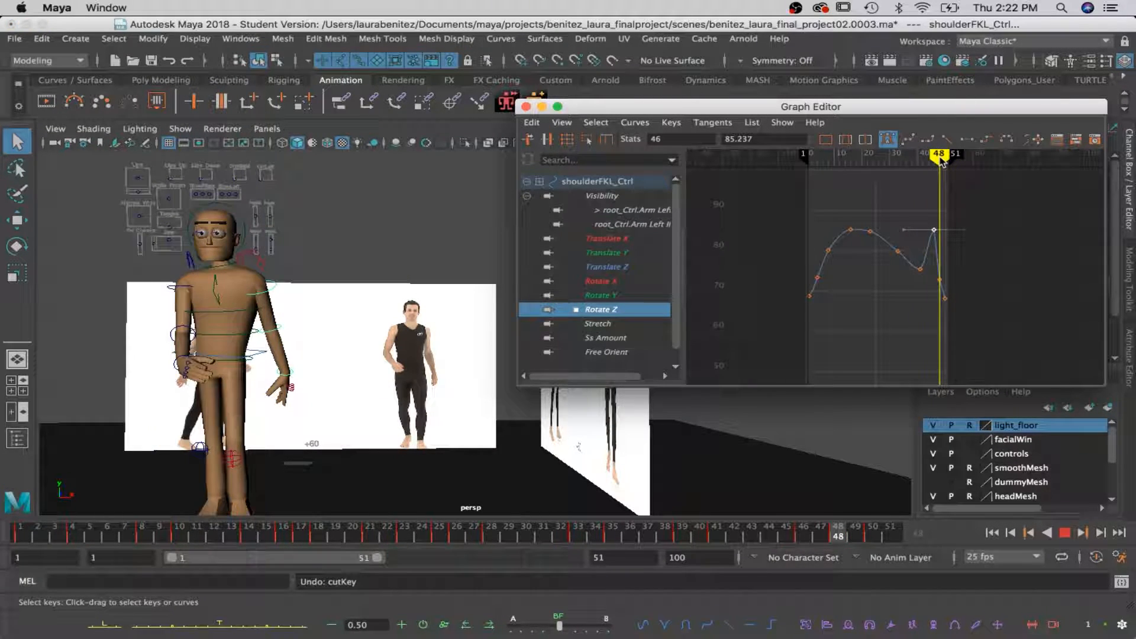
drag(954, 289, 952, 297)
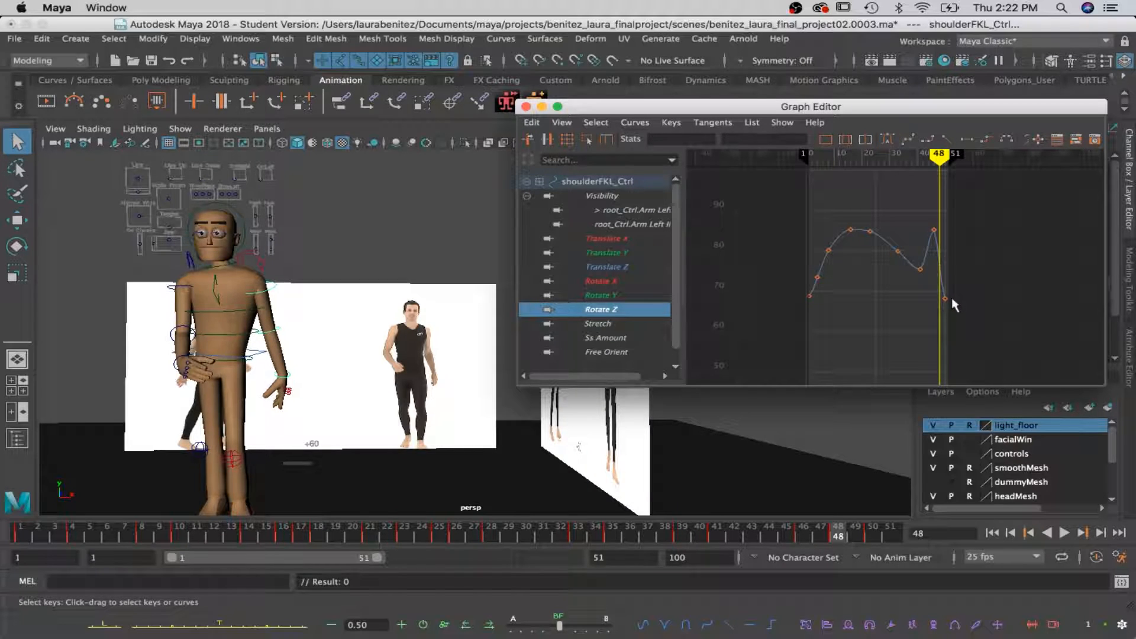
mouse_move(940, 156)
mouse_down()
mouse_move(922, 155)
mouse_move(934, 156)
mouse_up()
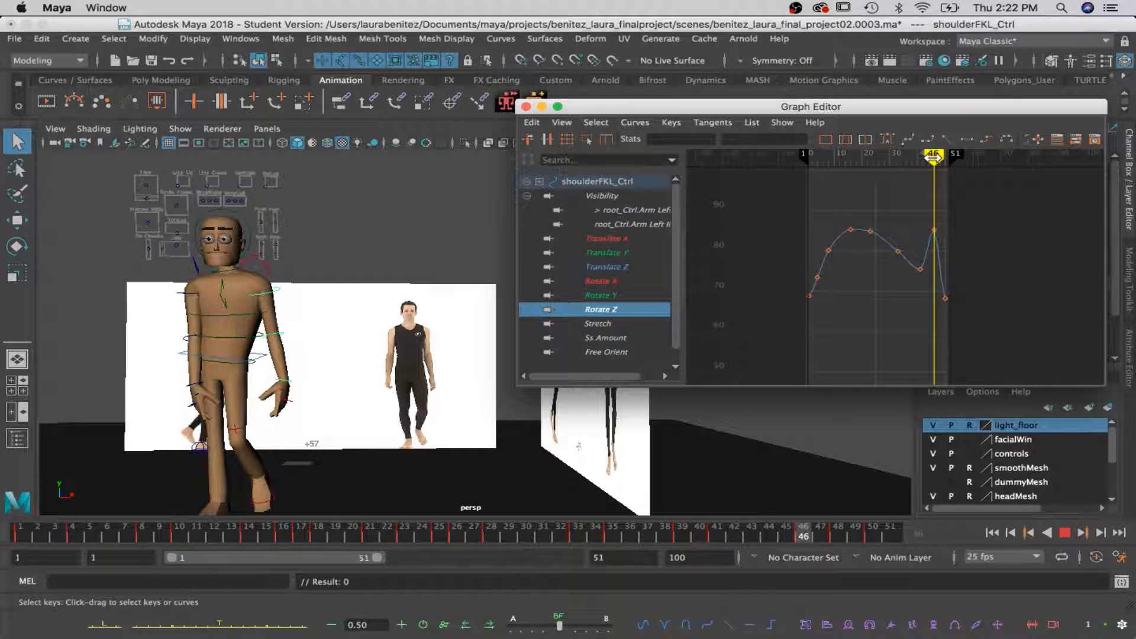
key(w)
drag(945, 248, 938, 238)
Raise the Rotate Z key at frame 41 to about 80.8 and check the arm pose up to frame 43
drag(935, 156, 920, 156)
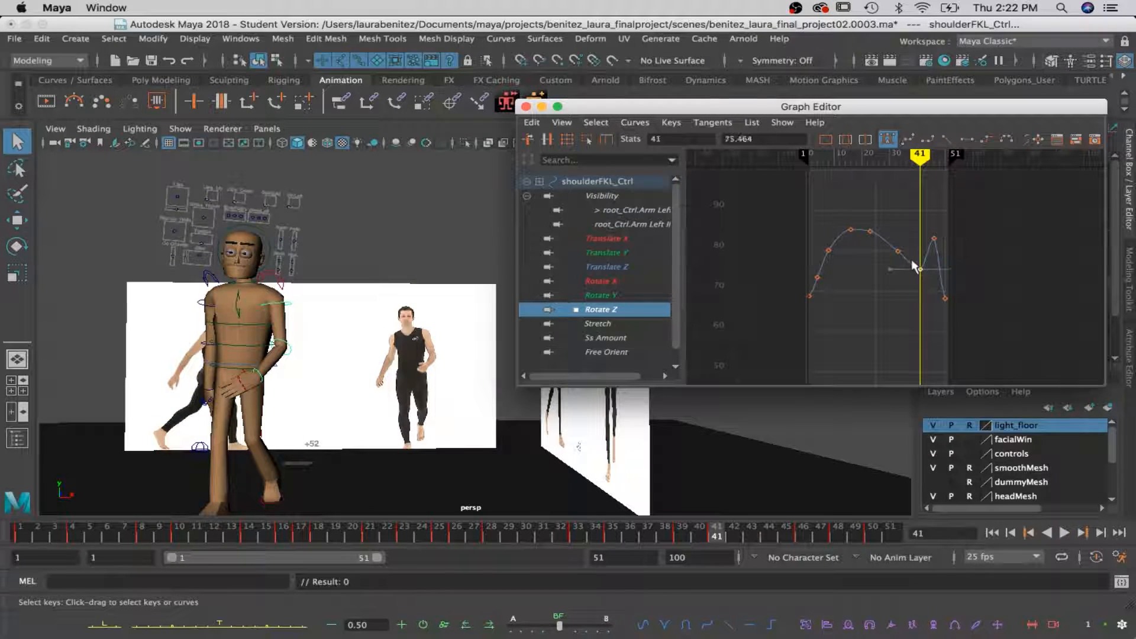
key(w)
drag(920, 269, 920, 244)
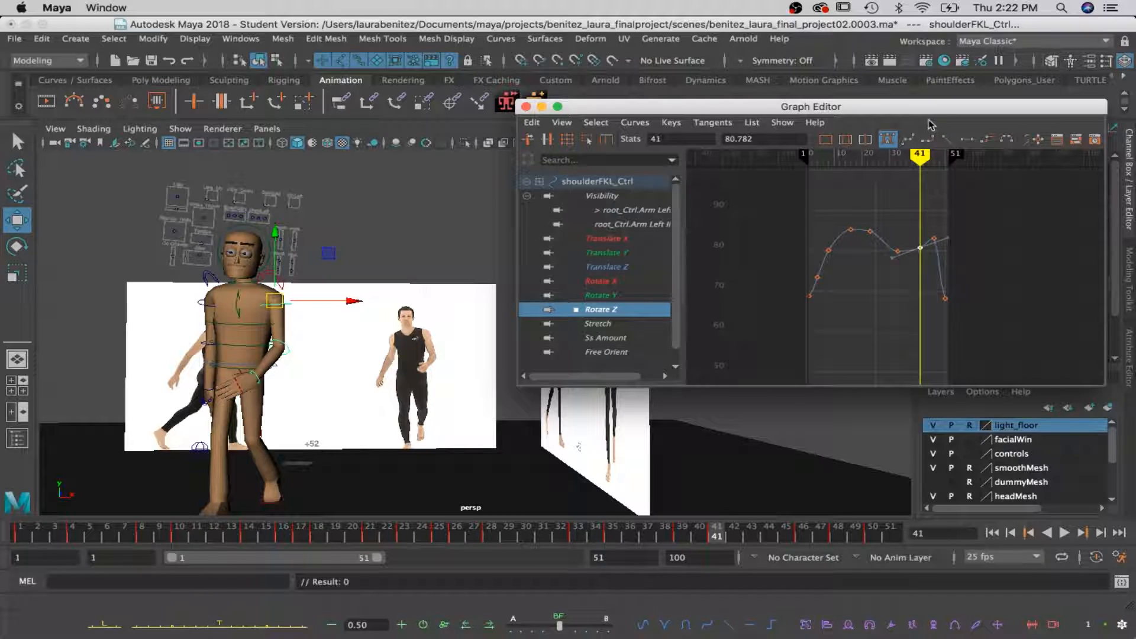
mouse_move(920, 161)
mouse_down()
mouse_move(812, 169)
mouse_move(926, 176)
mouse_up()
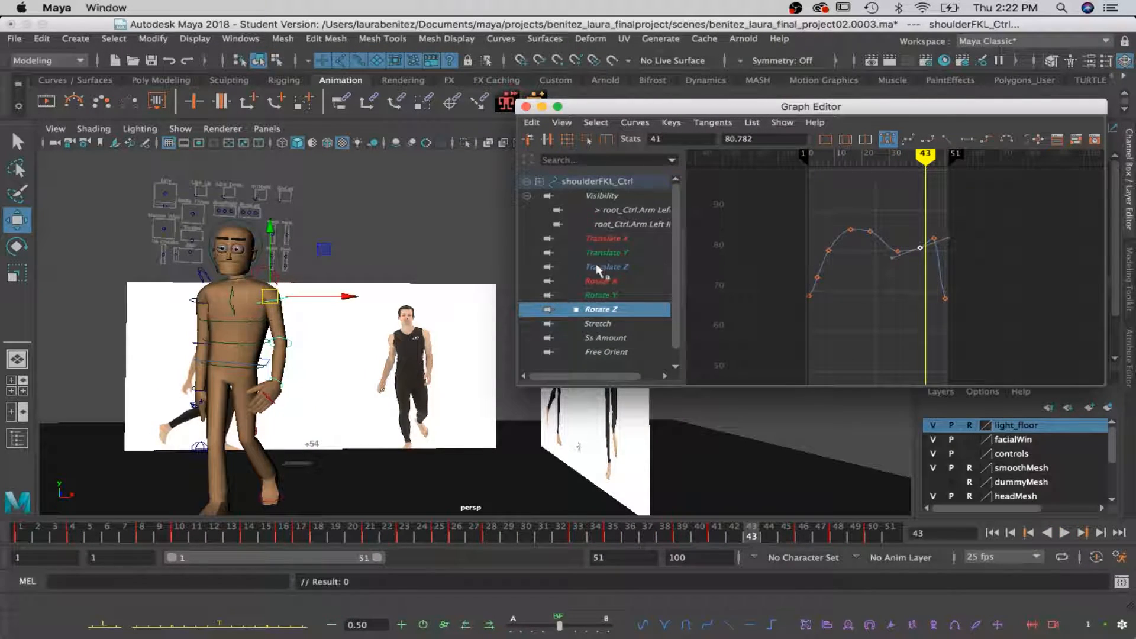
Lower the final Rotate Y keys of the shoulder control, bringing the frame 50 key to about 64.6
click(603, 295)
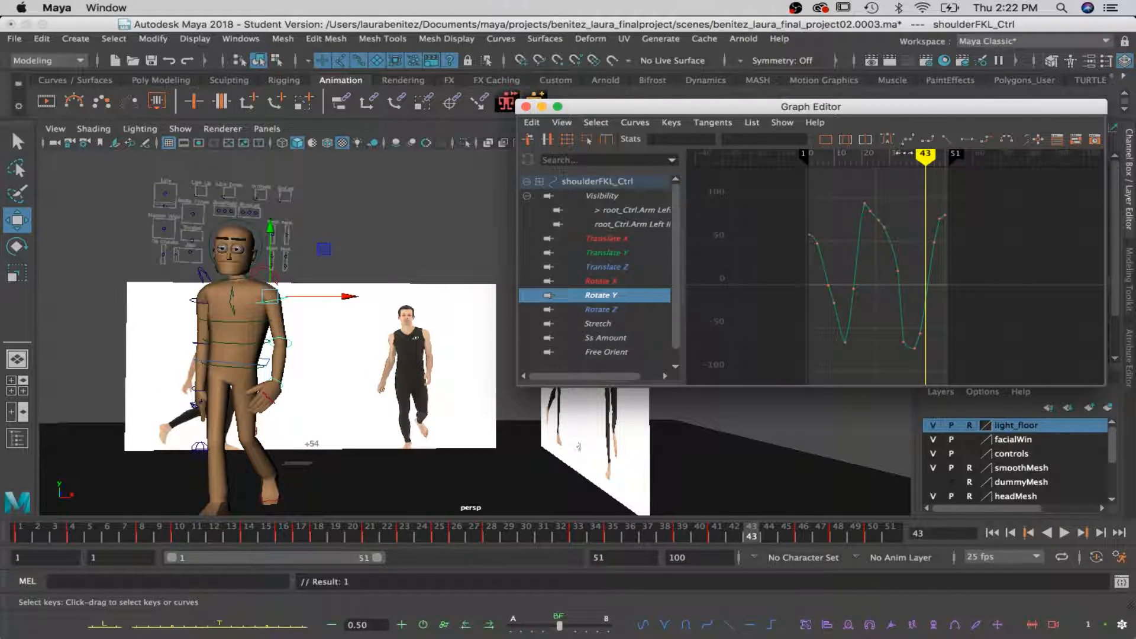
drag(911, 162, 929, 168)
alt+drag(287, 408, 214, 400)
click(945, 217)
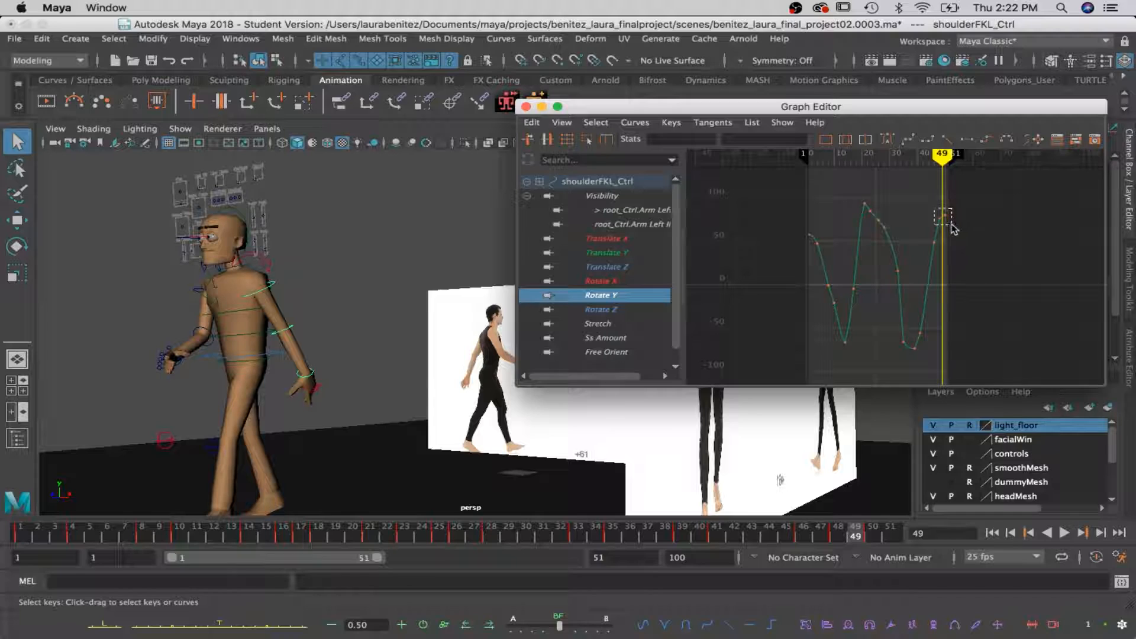
middle_drag(945, 217, 945, 232)
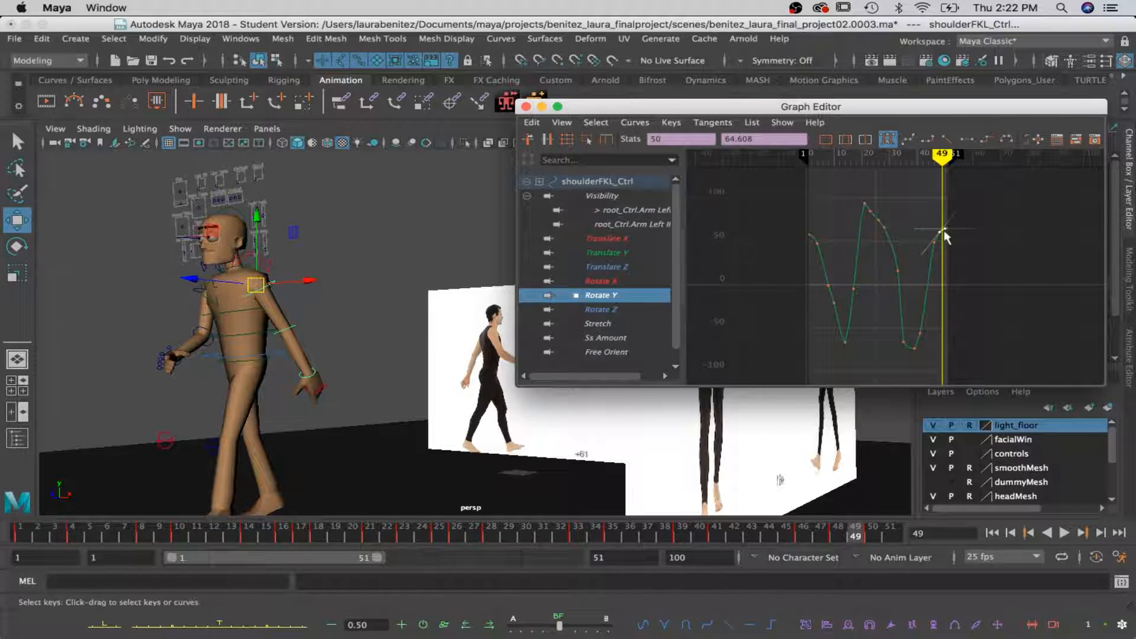
Lower the last Rotate X key at frame 50 and delete the Rotate X key at frame 48
click(599, 281)
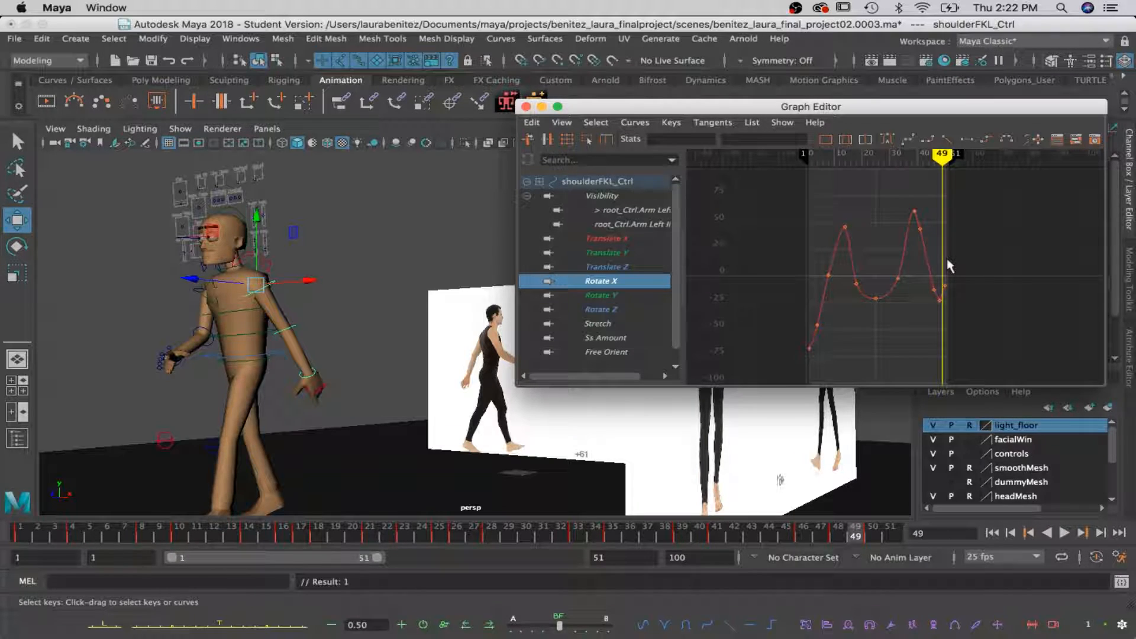
scroll(947, 259, down, 3)
scroll(941, 268, up, 3)
click(945, 286)
shift+middle_drag(946, 286, 957, 312)
key(q)
click(939, 300)
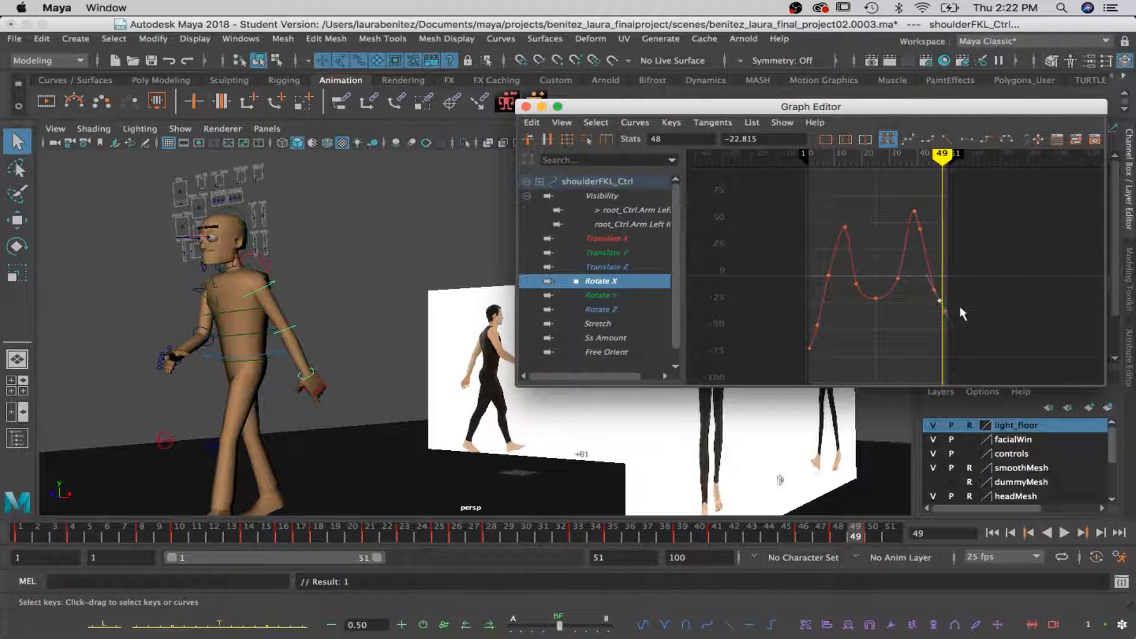
key(Delete)
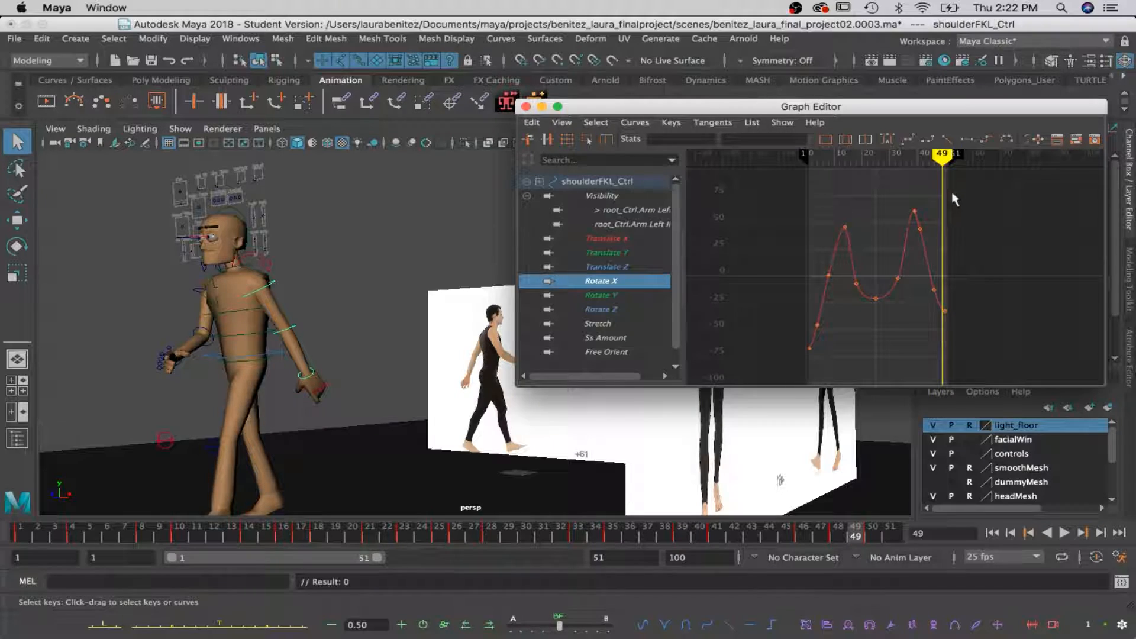
Check the arm pose back to frame 22 and lower the Rotate X key in the middle valley, around frame 25
mouse_move(941, 156)
mouse_down()
mouse_move(893, 156)
mouse_move(949, 156)
mouse_move(923, 157)
mouse_up()
mouse_move(892, 154)
mouse_down()
mouse_move(829, 152)
mouse_move(868, 150)
mouse_up()
click(876, 299)
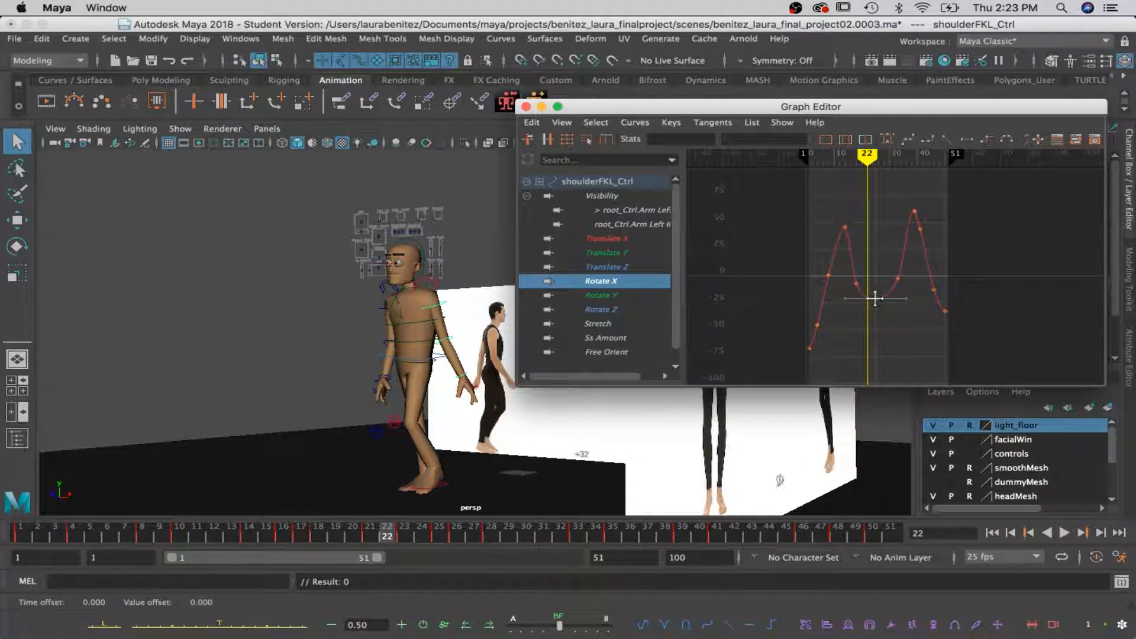
key(w)
mouse_move(876, 299)
mouse_down()
mouse_move(879, 252)
mouse_move(876, 310)
mouse_up()
Lower the Rotate X peak key at frame 14 to about 39.4 and check the arm pose around it
drag(865, 155, 846, 157)
key(q)
click(845, 226)
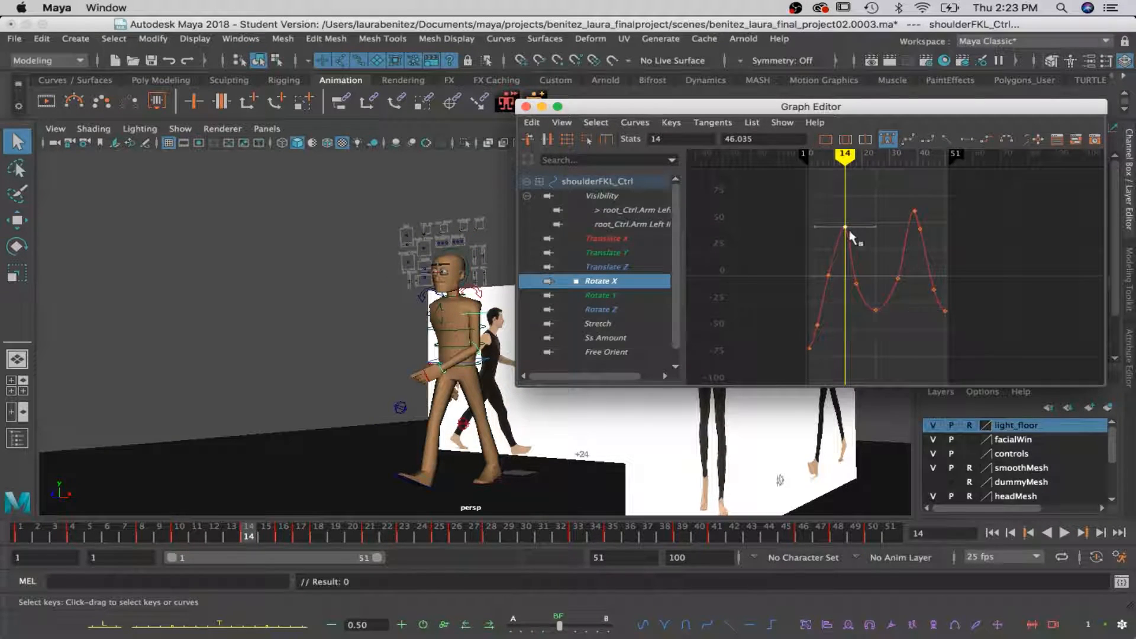
key(w)
mouse_move(846, 231)
mouse_down()
mouse_move(841, 253)
mouse_move(841, 234)
mouse_up()
mouse_move(846, 156)
mouse_down()
mouse_move(954, 172)
mouse_move(842, 177)
mouse_up()
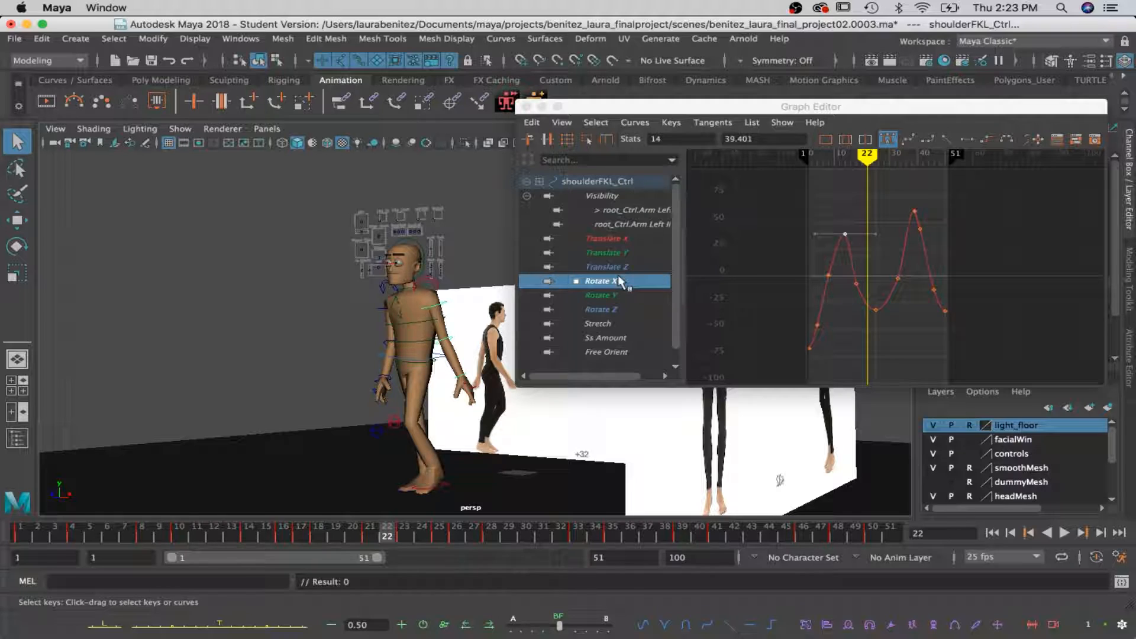
Lower the Rotate Y key at frame 21 to about 55.4 and check the arm from the front
click(616, 294)
drag(867, 157, 865, 157)
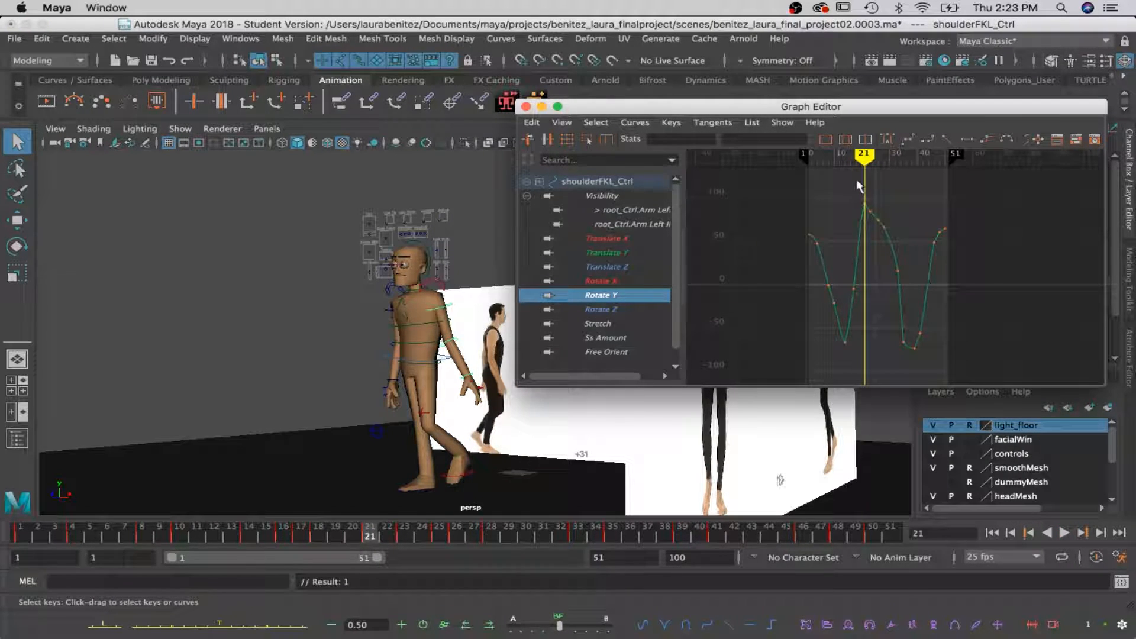
click(865, 203)
key(w)
shift+middle_drag(865, 203, 859, 237)
scroll(498, 343, up, 5)
alt+drag(375, 364, 433, 365)
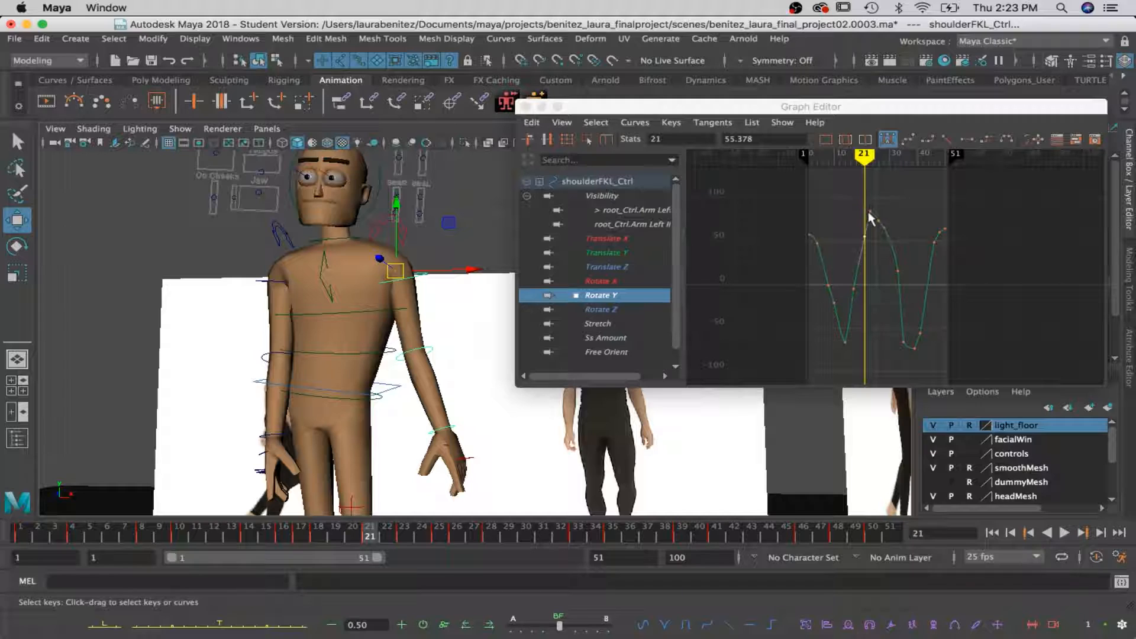
Delete the Rotate Y key at frame 23 to smooth the top of the curve
drag(864, 156, 870, 163)
key(q)
shift+drag(879, 224, 890, 236)
key(f)
scroll(900, 244, down, 5)
drag(752, 108, 673, 25)
click(798, 166)
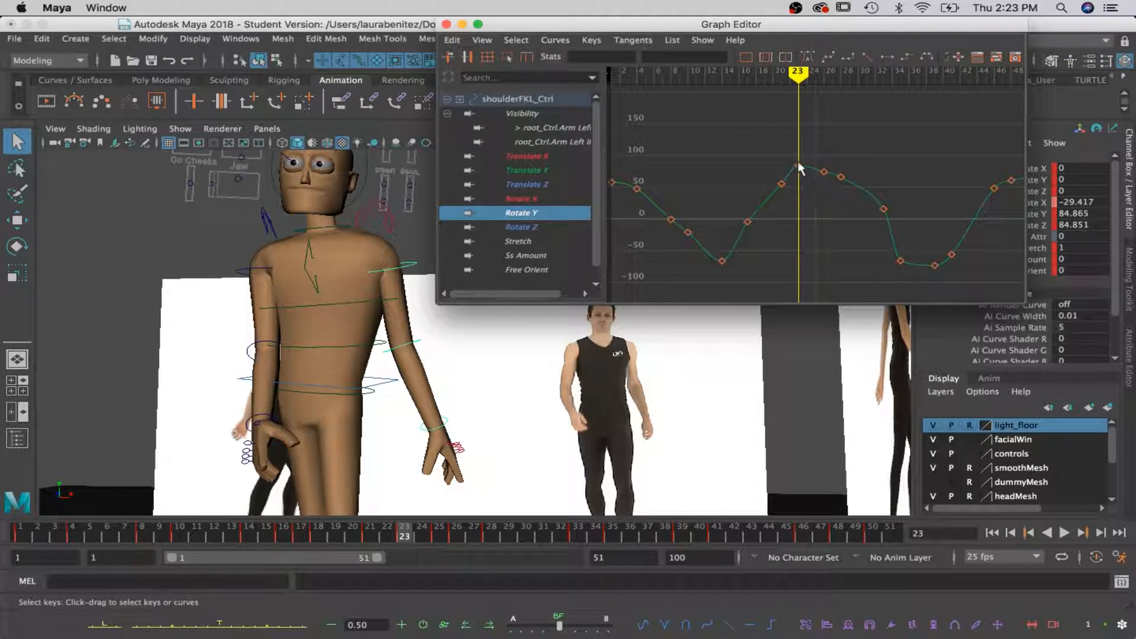
key(Delete)
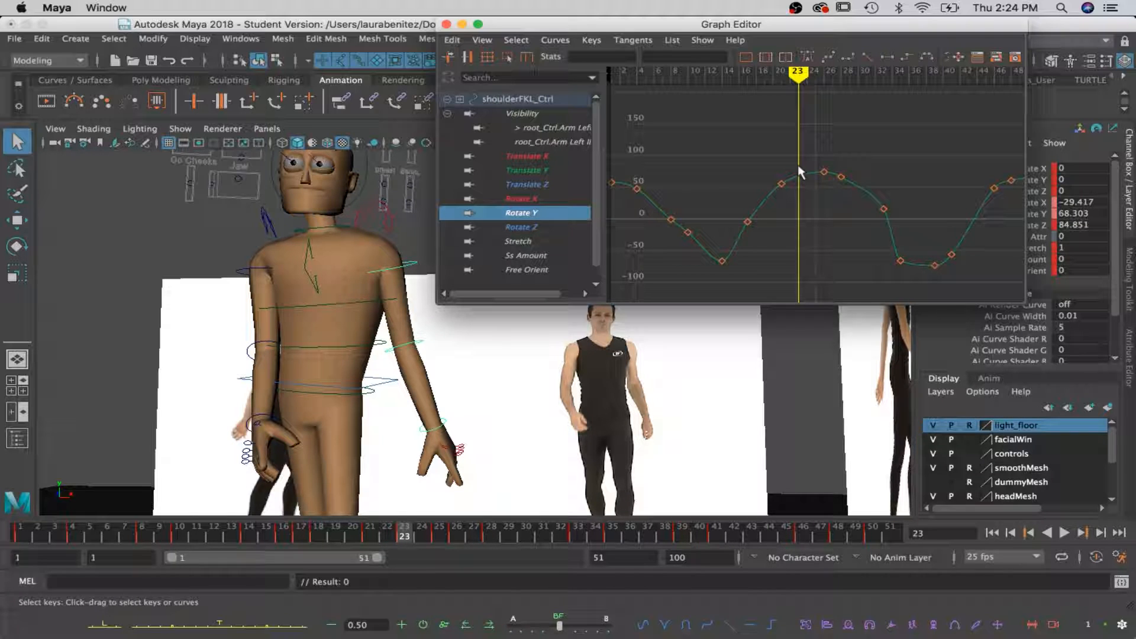
Delete the Rotate Y key at frame 10 and move the key at frame 14 to frame 13
click(688, 234)
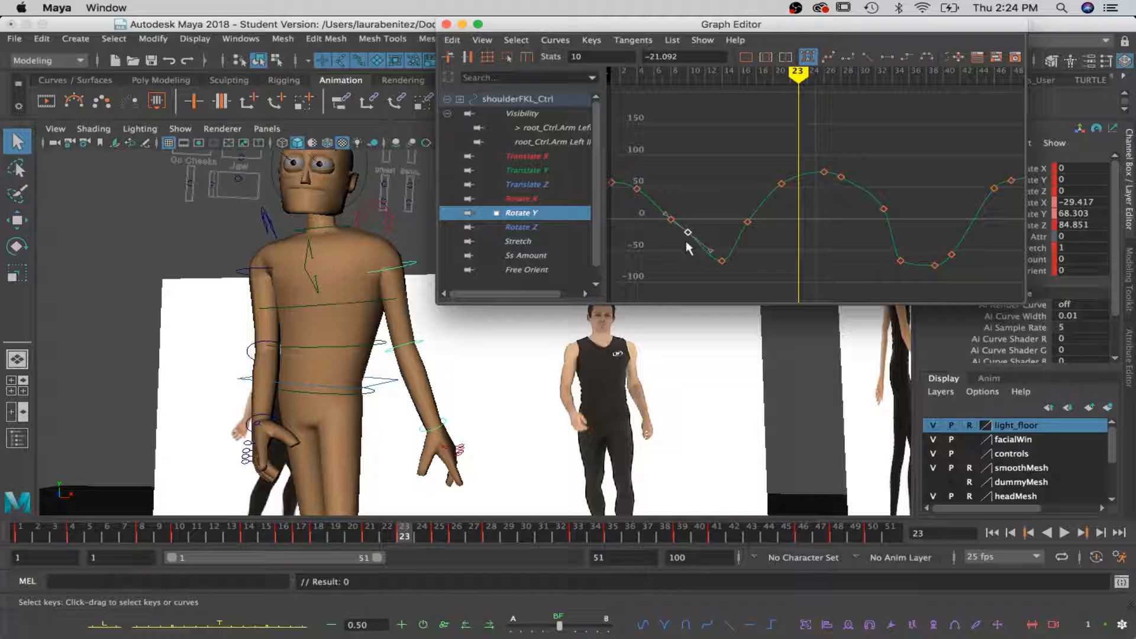
key(Delete)
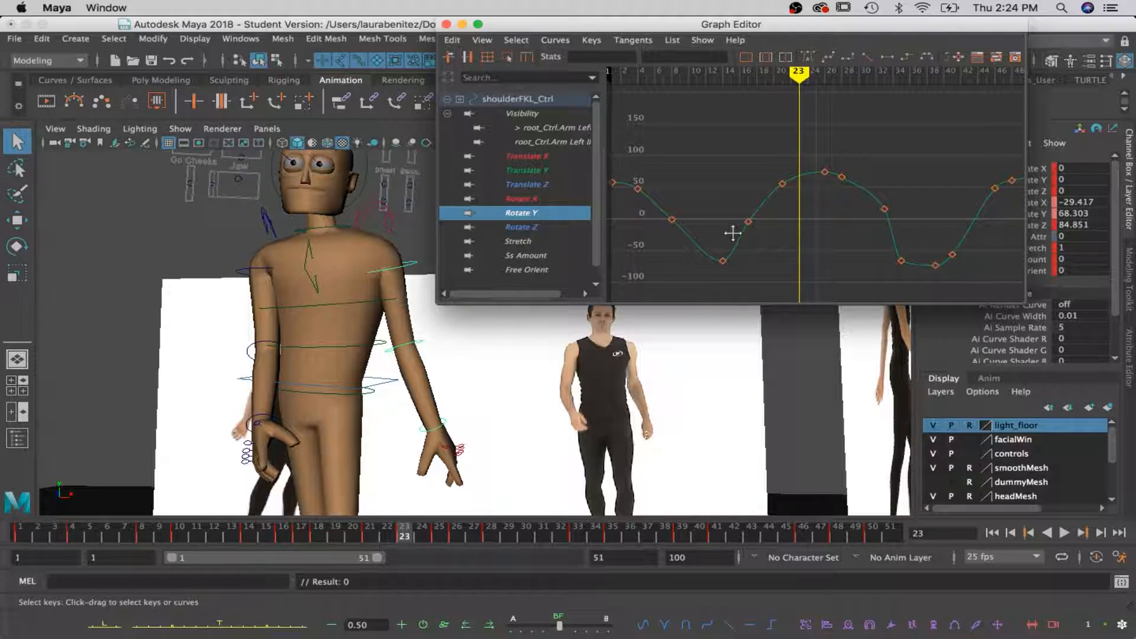
alt+middle_drag(733, 234, 762, 237)
scroll(752, 257, down, 3)
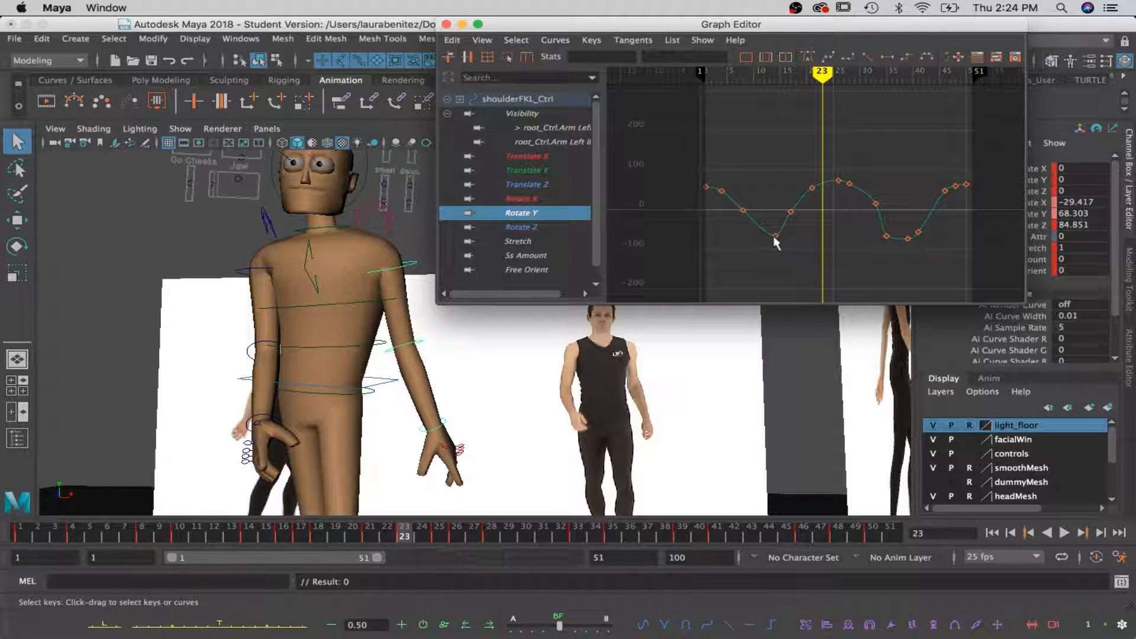
click(775, 236)
key(w)
drag(770, 236, 764, 236)
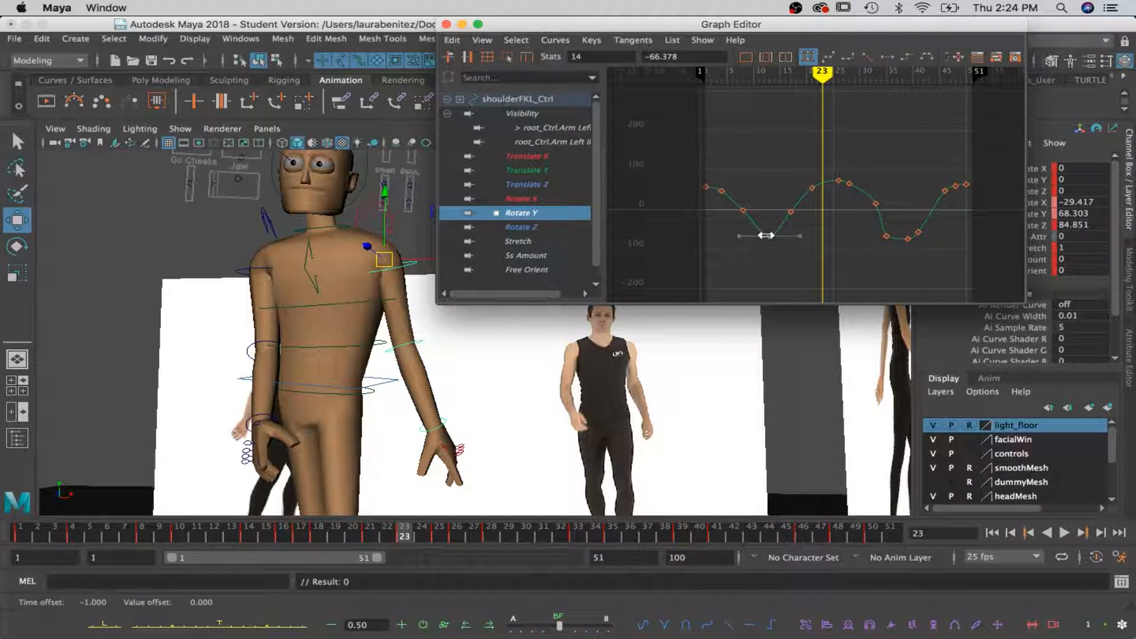
Delete the Rotate Y key at frame 35 and play back the walk to check the arm swing
mouse_move(825, 73)
mouse_down()
mouse_move(921, 74)
mouse_move(886, 84)
mouse_up()
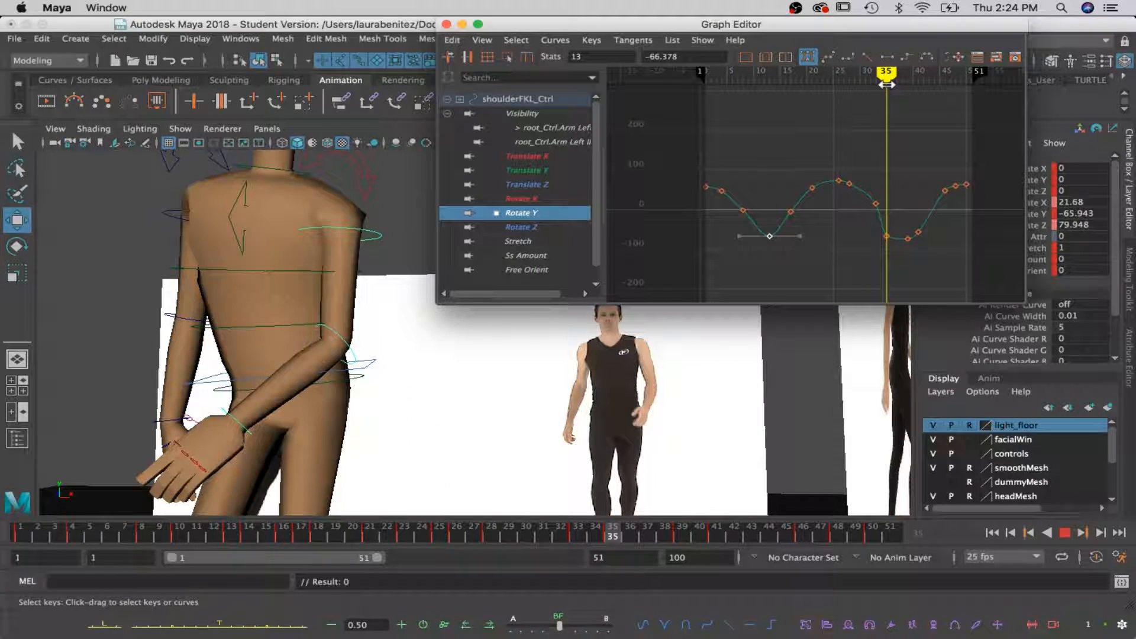
key(q)
click(888, 243)
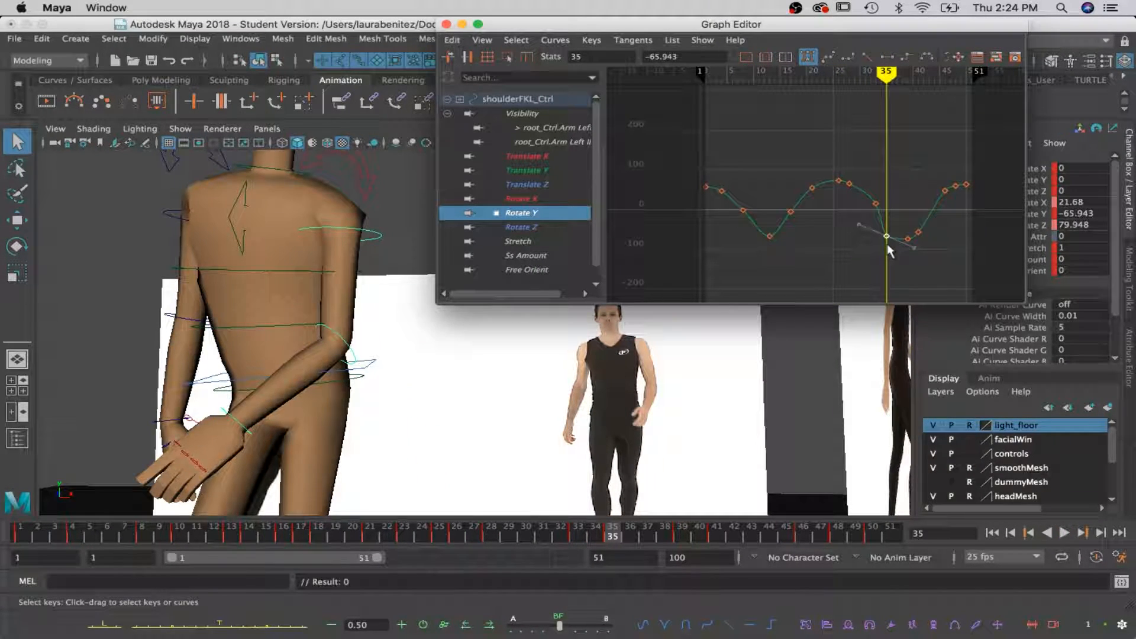
key(Delete)
key(alt+v)
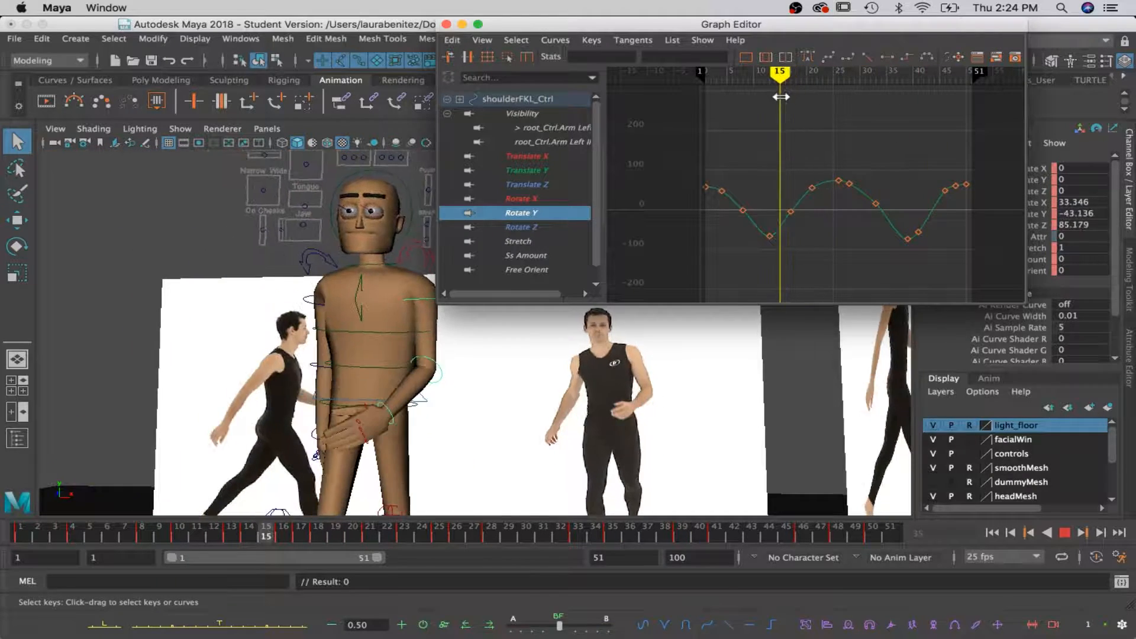
key(alt+v)
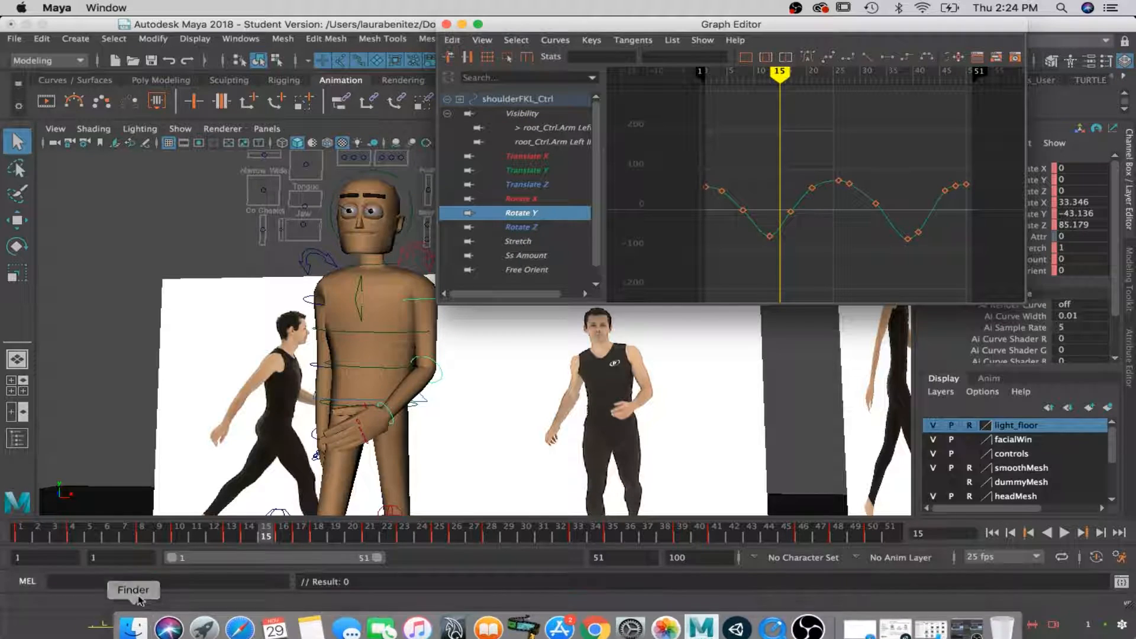
Lower the Rotate Y key at frame 33 to about 8.8 and adjust its outgoing tangent
click(878, 206)
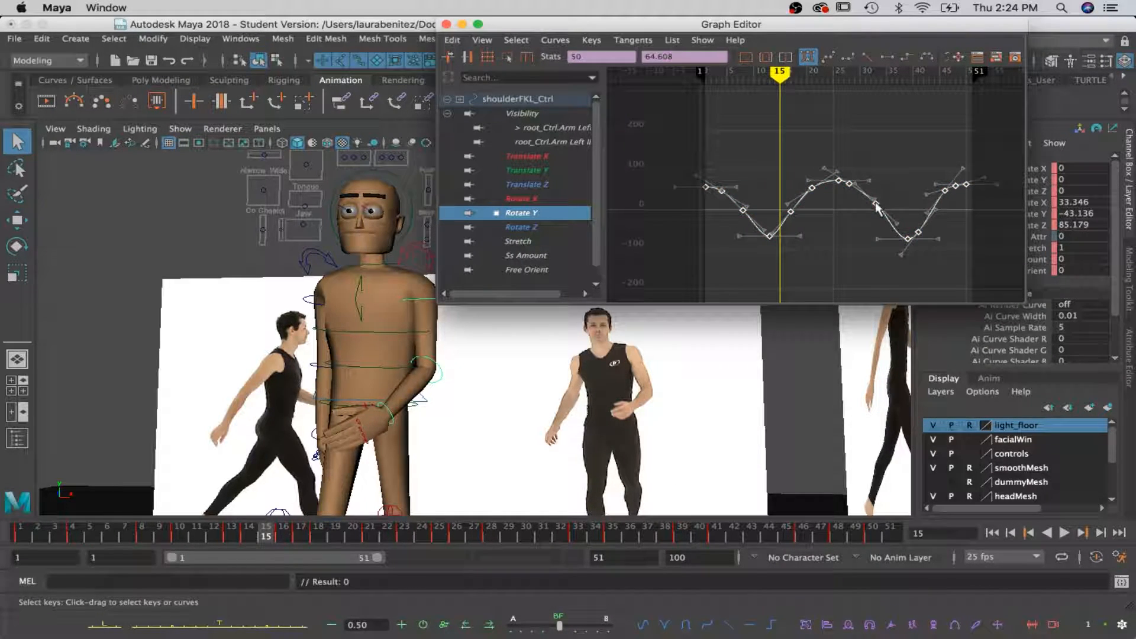
key(w)
middle_drag(875, 207, 872, 206)
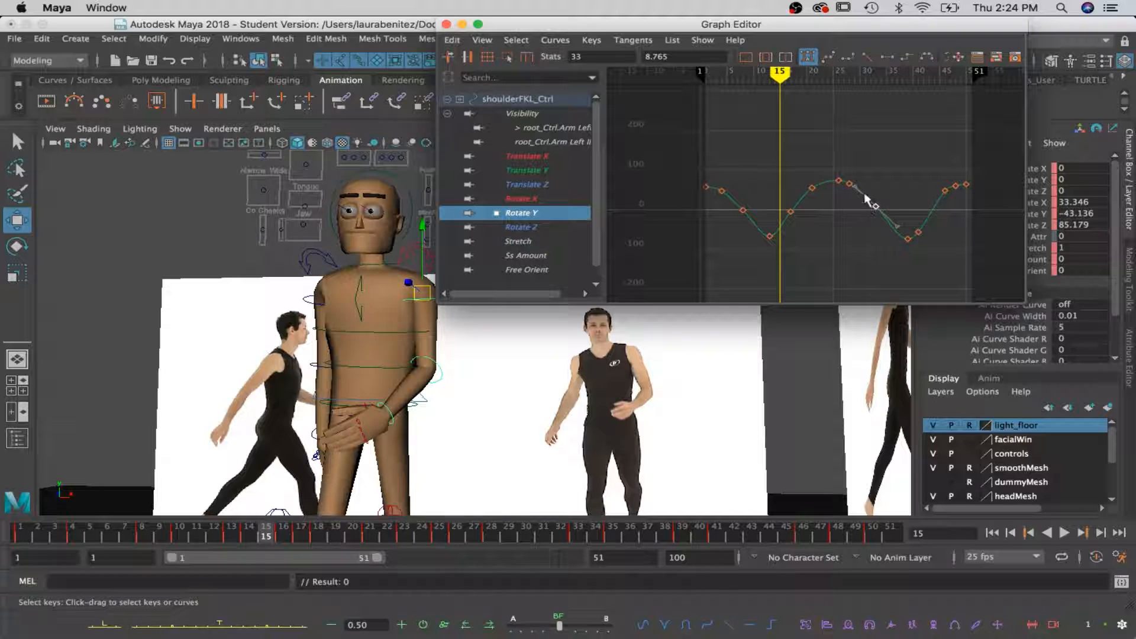
key(q)
click(893, 222)
key(w)
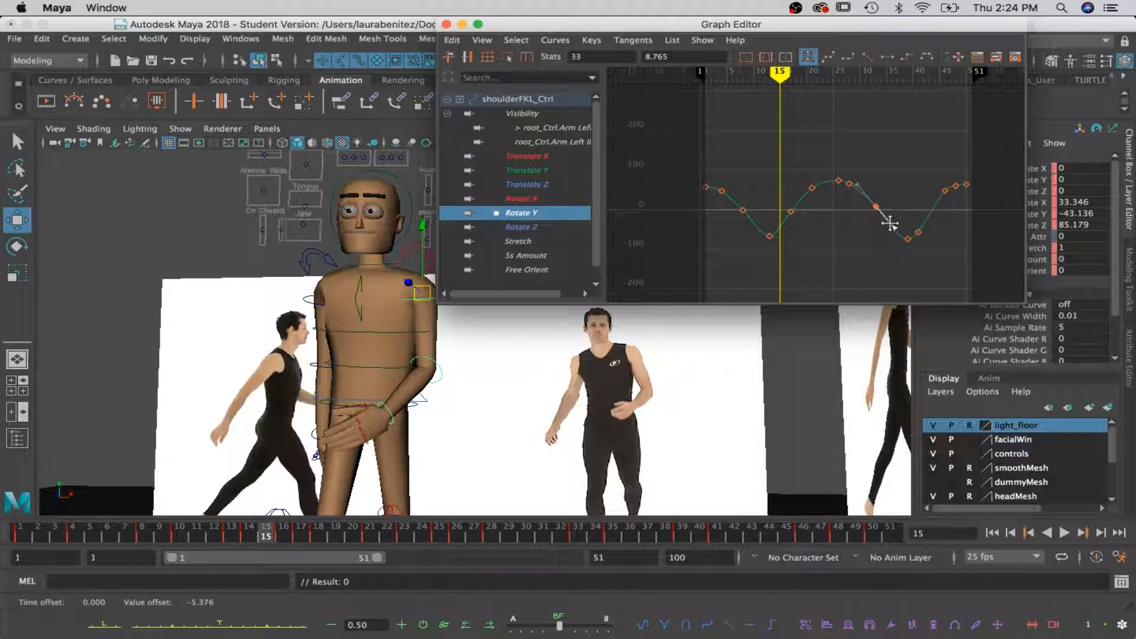
click(876, 206)
Delete the Rotate Y key at frame 28 and play back the walk, stopping at frame 41
key(q)
click(851, 184)
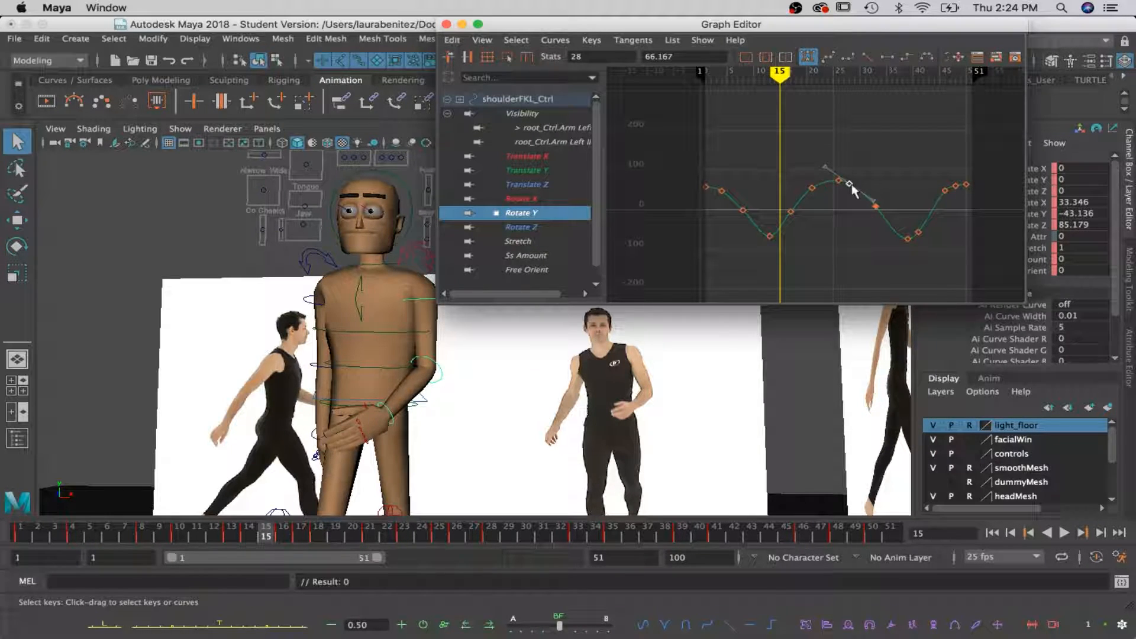
key(Delete)
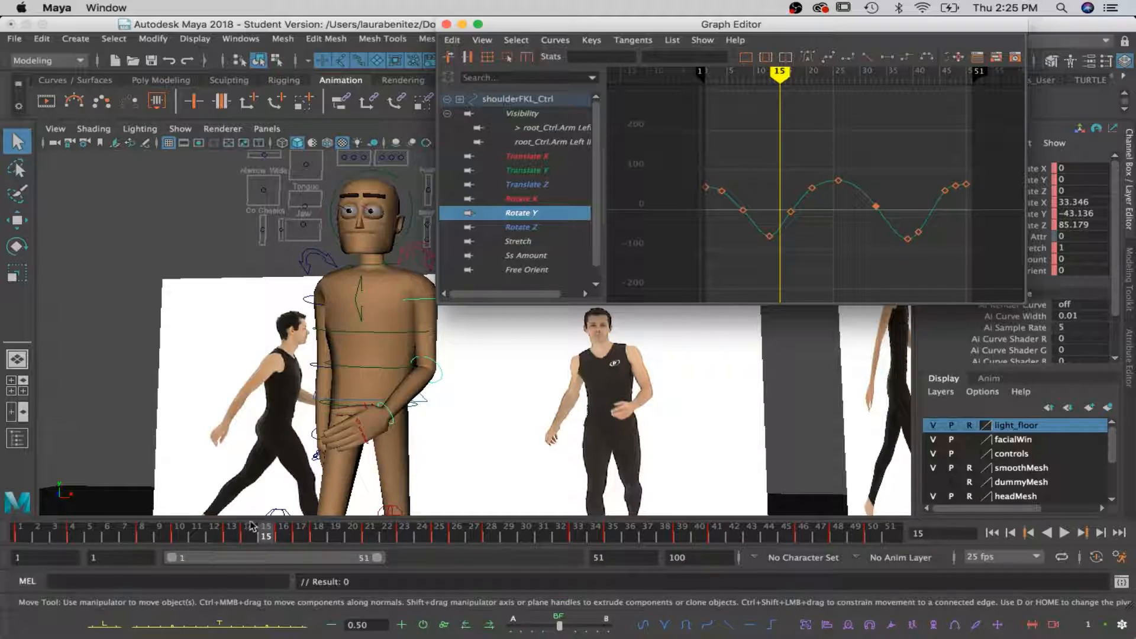
click(87, 544)
key(alt+v)
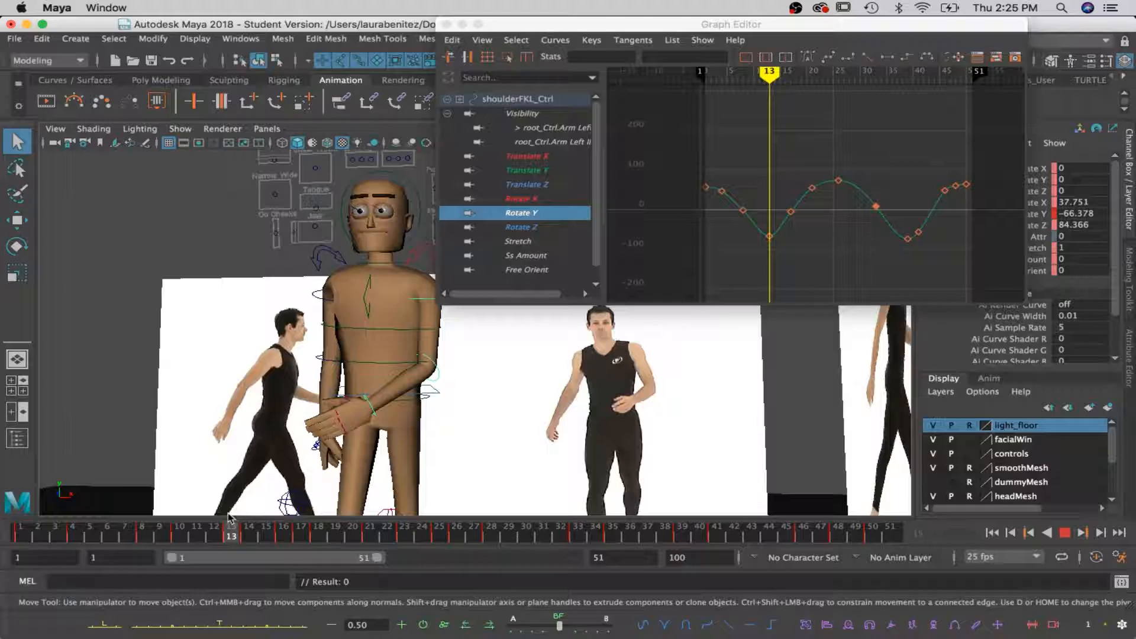
key(alt+v)
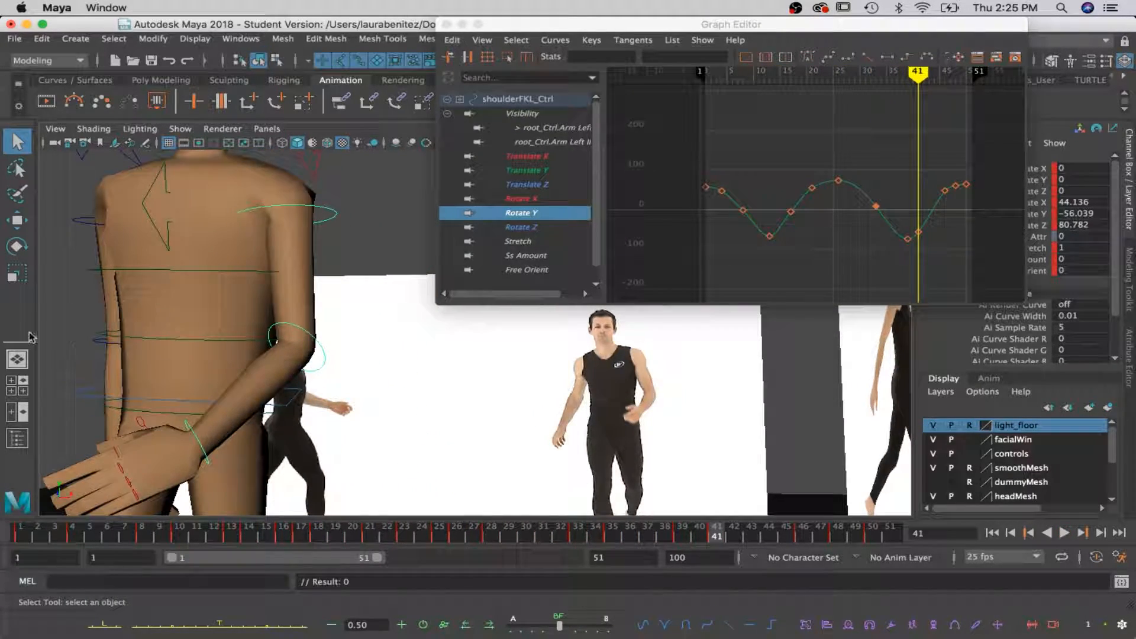
Select the left elbow control and delete its Rotate Y key at frame 28
click(297, 335)
key(e)
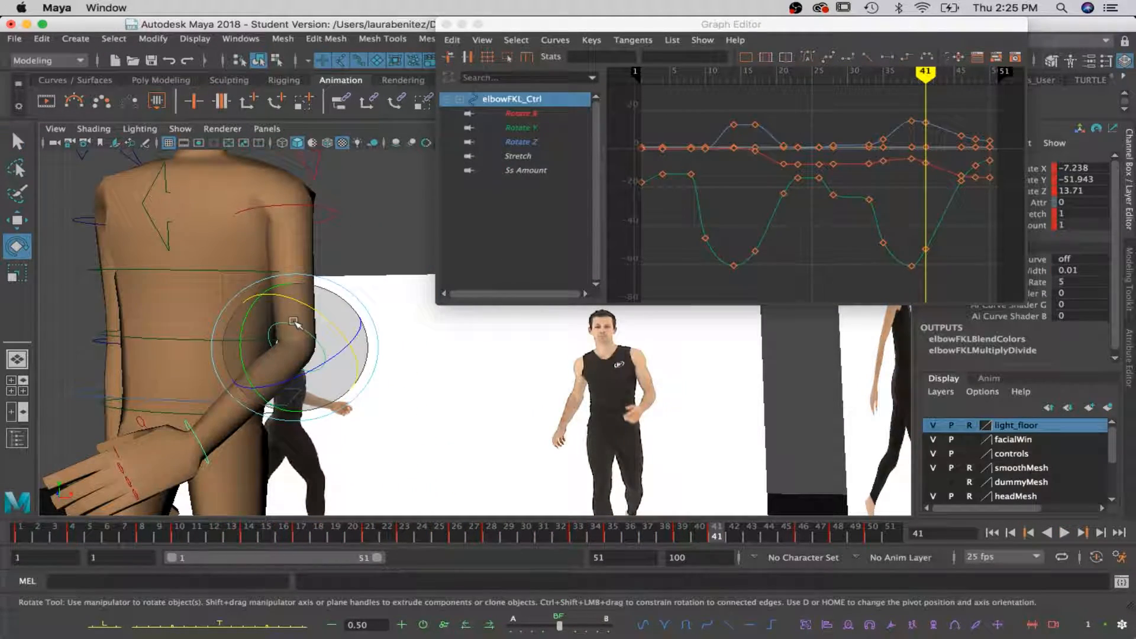
click(521, 128)
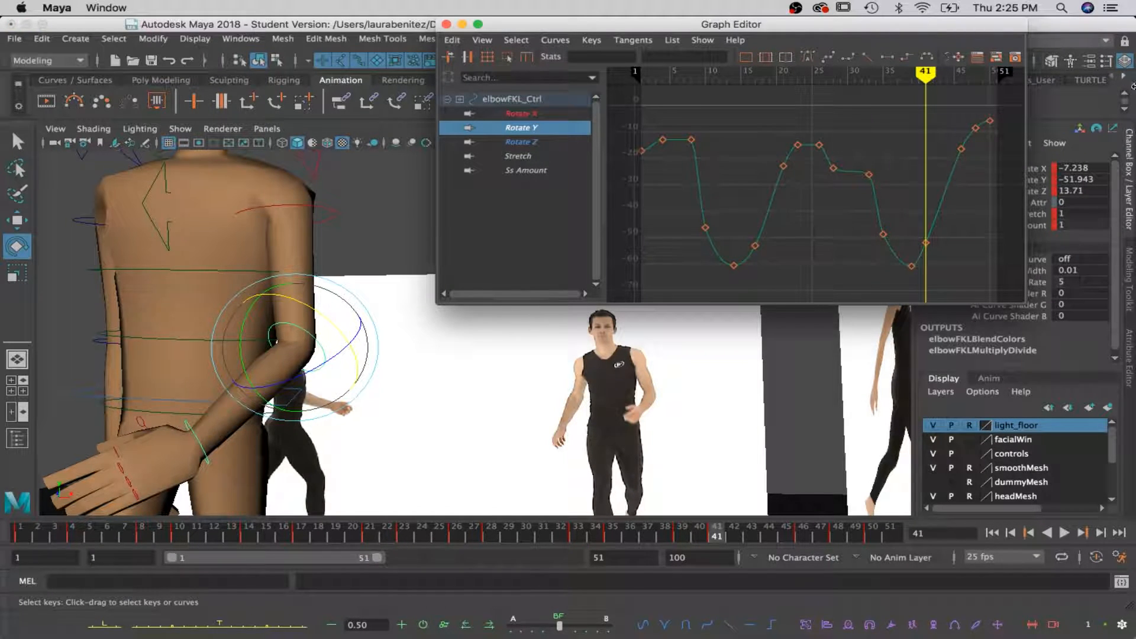
drag(923, 77, 835, 74)
key(q)
click(833, 169)
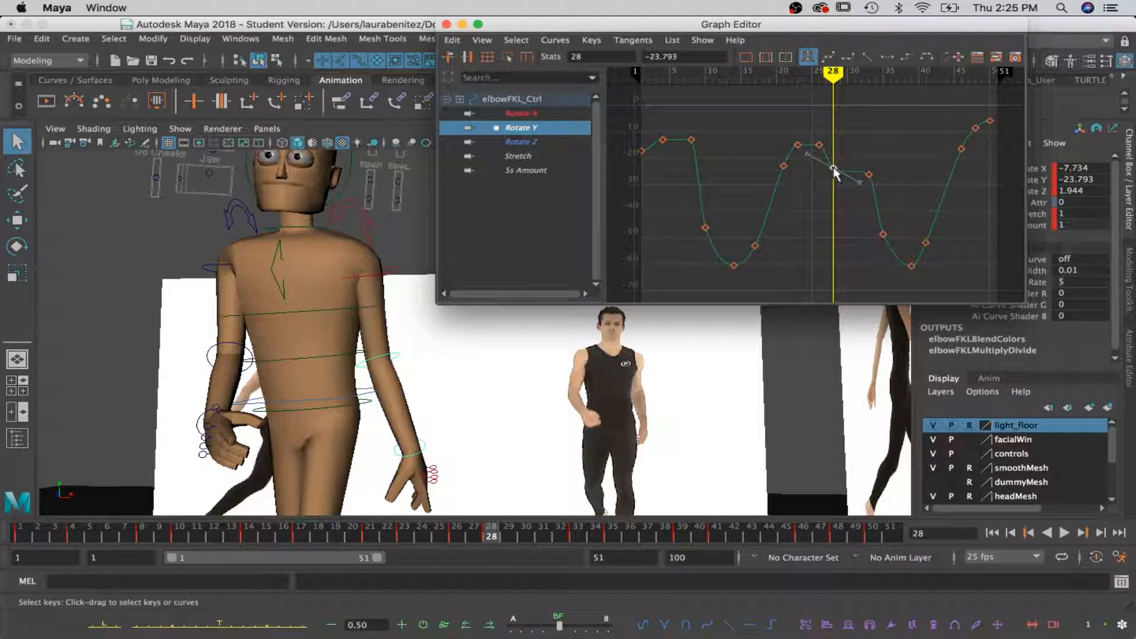
key(Delete)
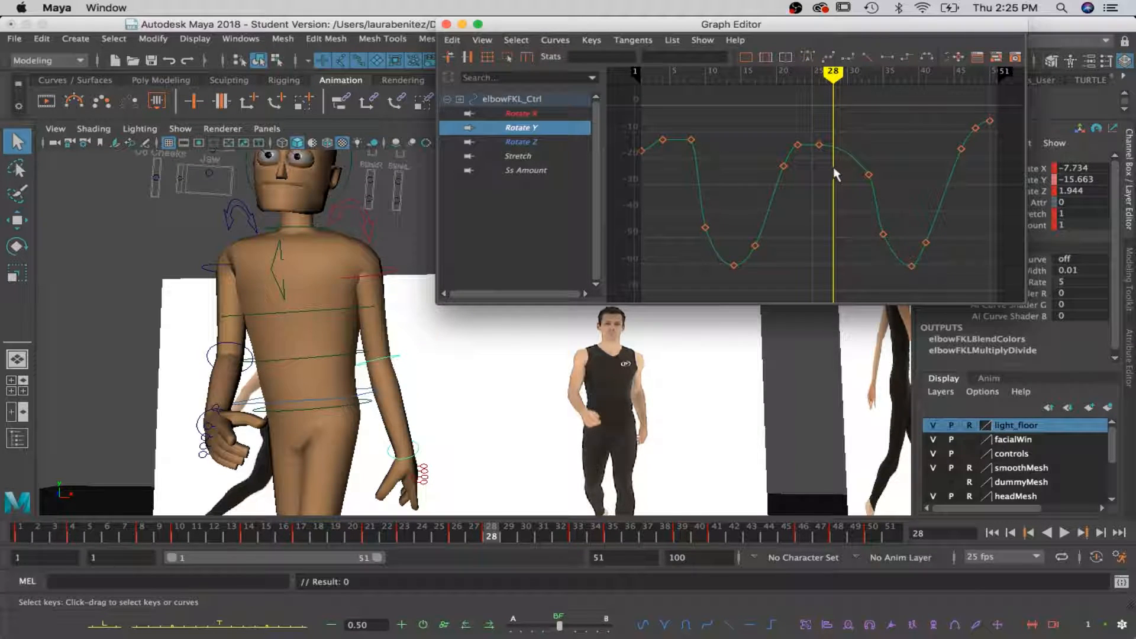
Set the left elbow control's Rotate X keys to 0 in the Graph Editor to flatten the curve
alt+drag(523, 347, 521, 381)
key(e)
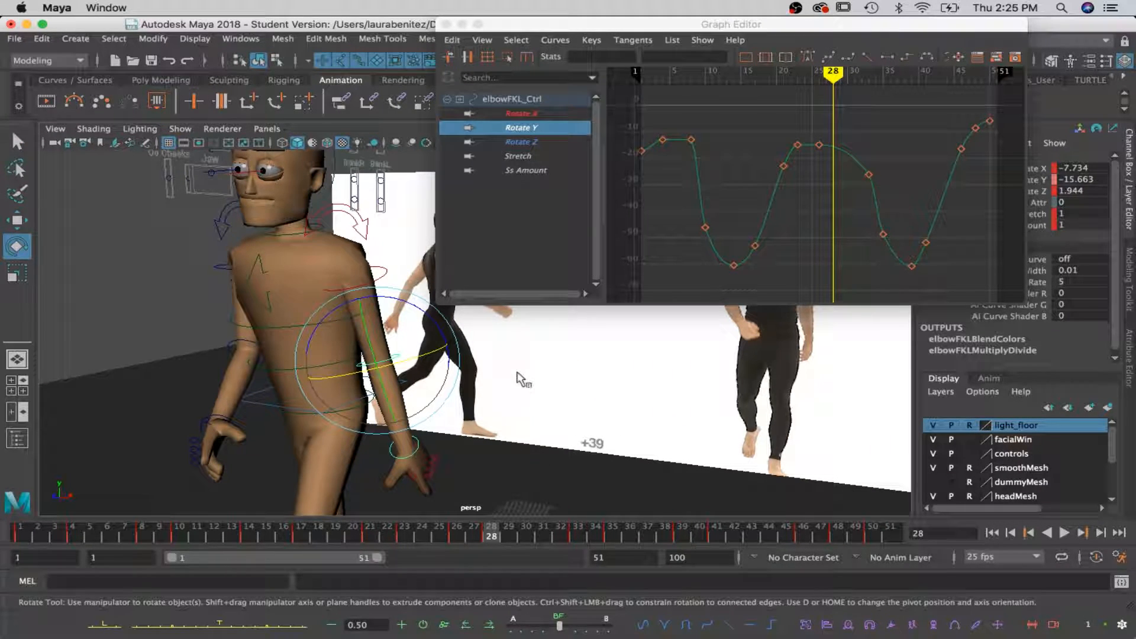
click(530, 114)
key(f)
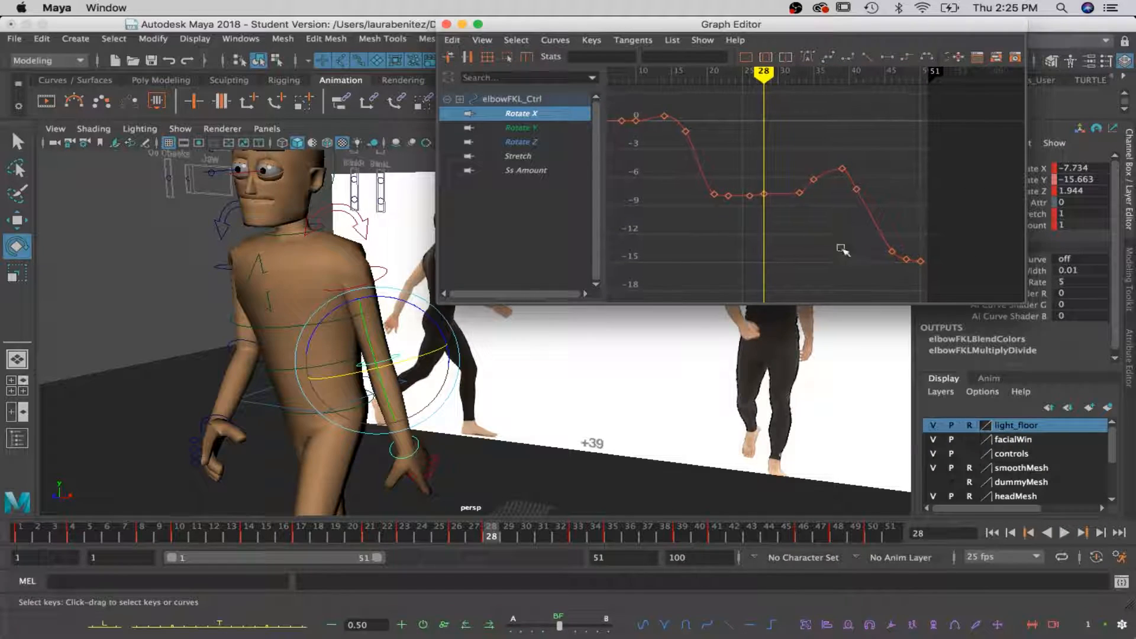
drag(948, 288, 618, 100)
click(665, 55)
click(676, 56)
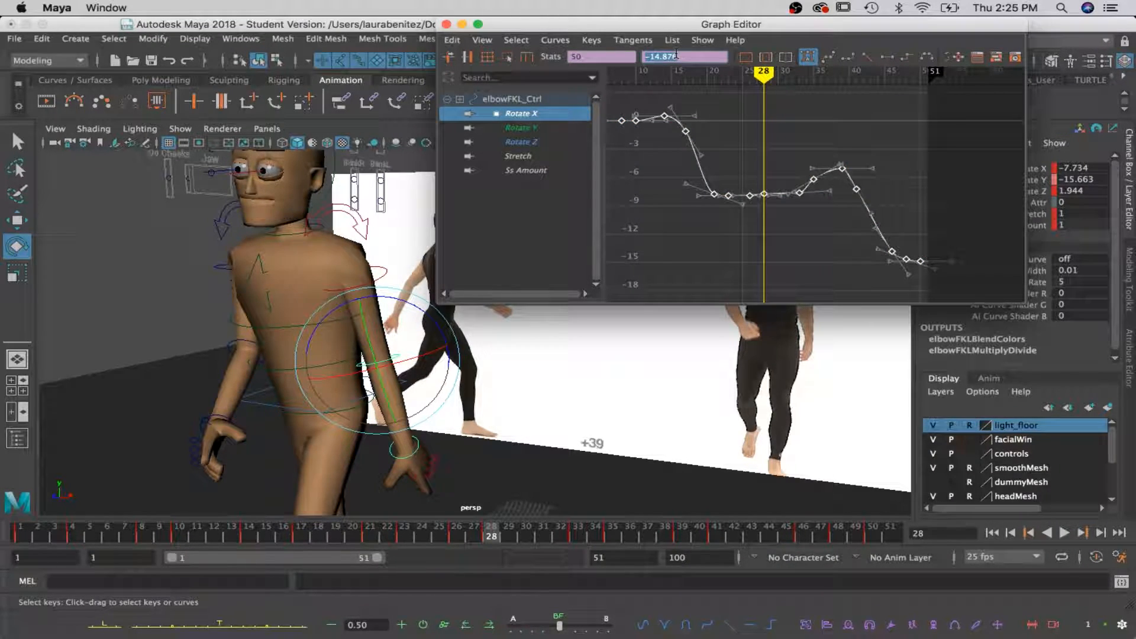
text(0)
key(Return)
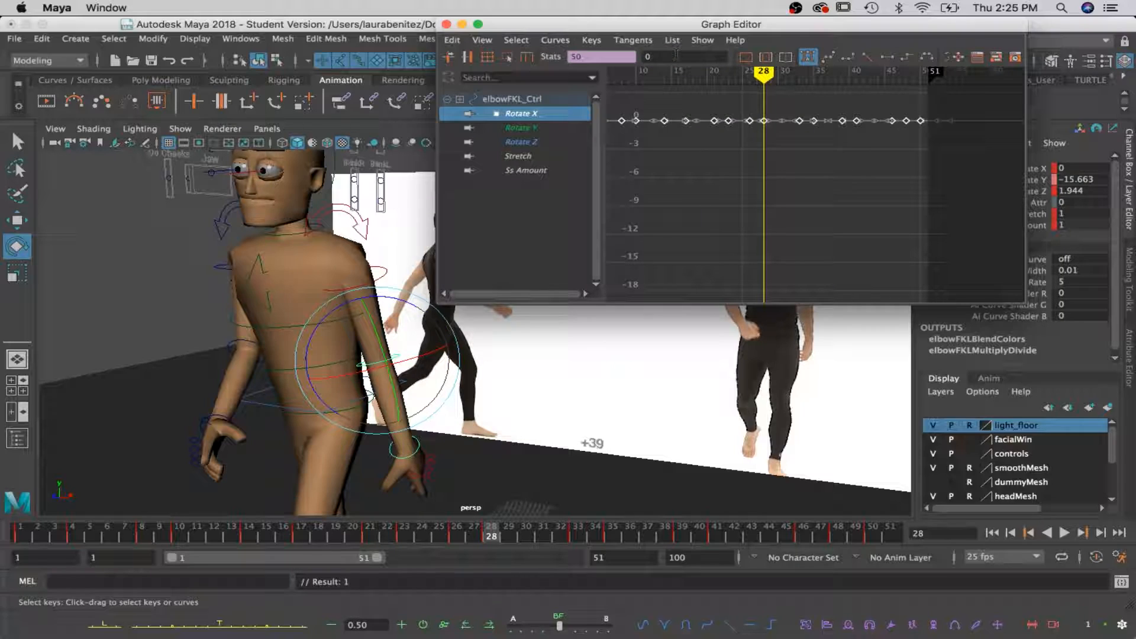
Scrub and play back the walk to check the left arm's motion, stopping at frame 16
alt+drag(402, 423, 467, 411)
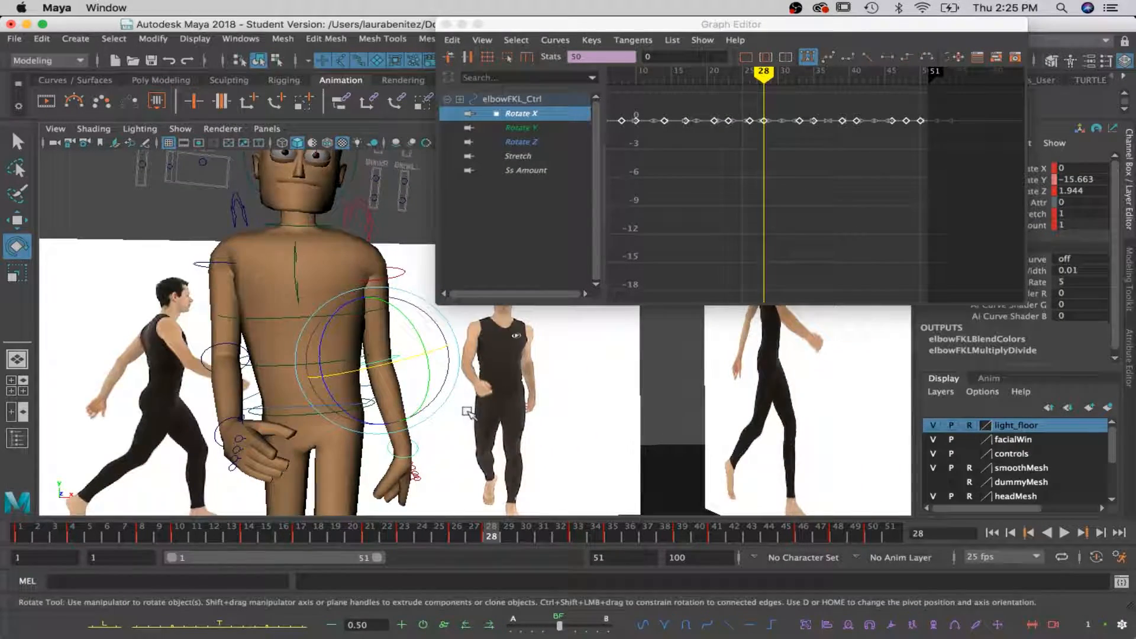
alt+middle_drag(467, 410, 467, 393)
scroll(467, 393, down, 5)
alt+drag(470, 395, 426, 404)
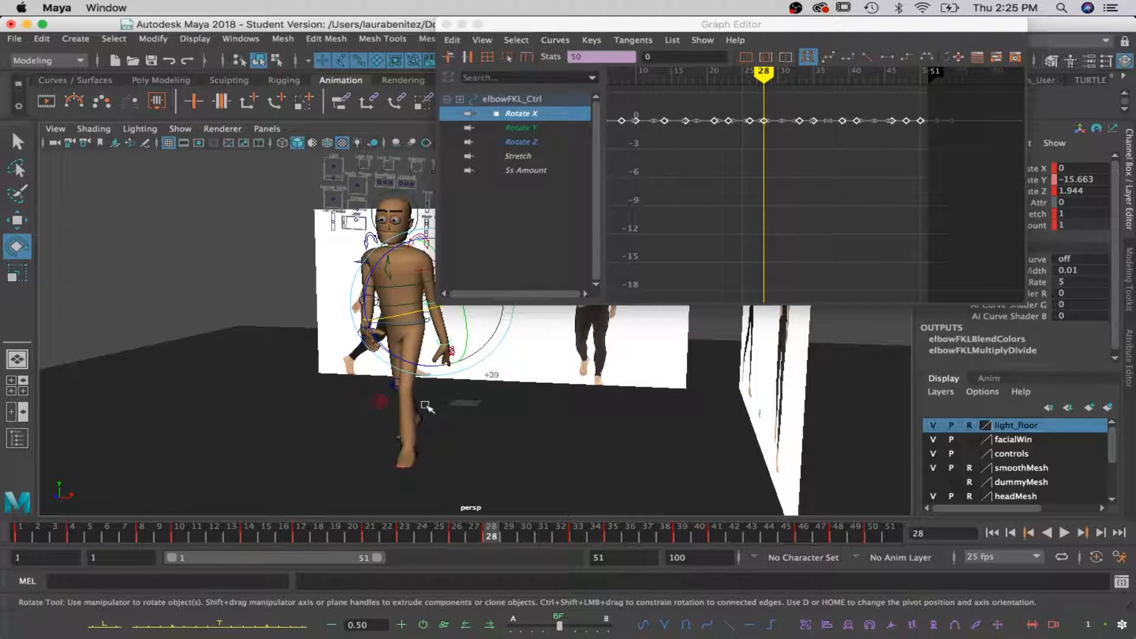
drag(37, 532, 682, 538)
alt+middle_drag(495, 436, 440, 447)
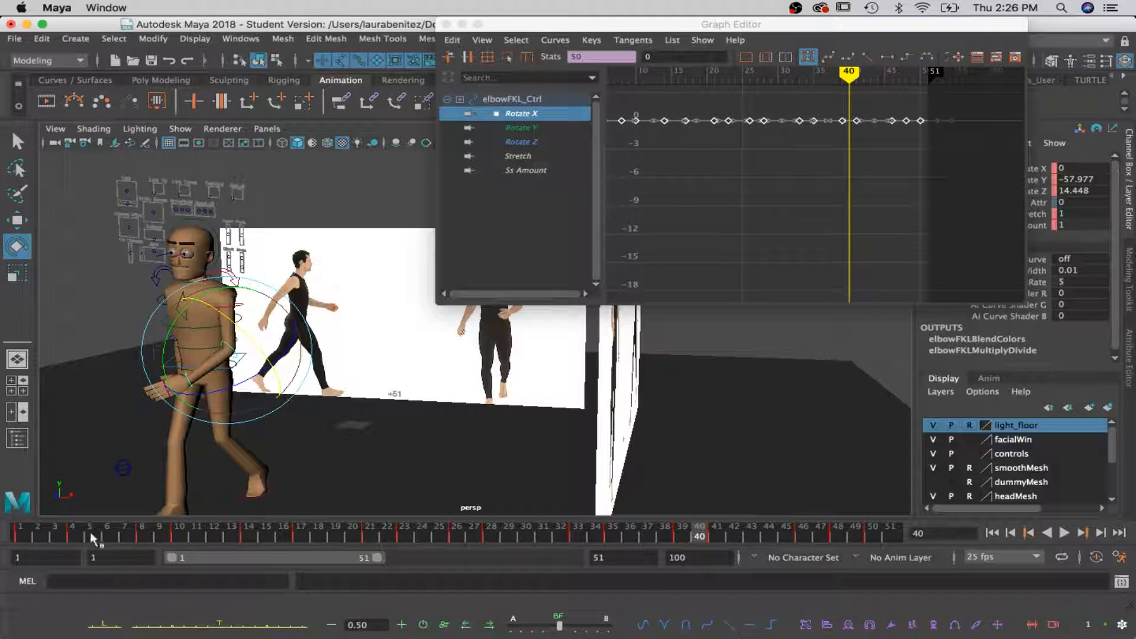
click(34, 534)
key(alt+v)
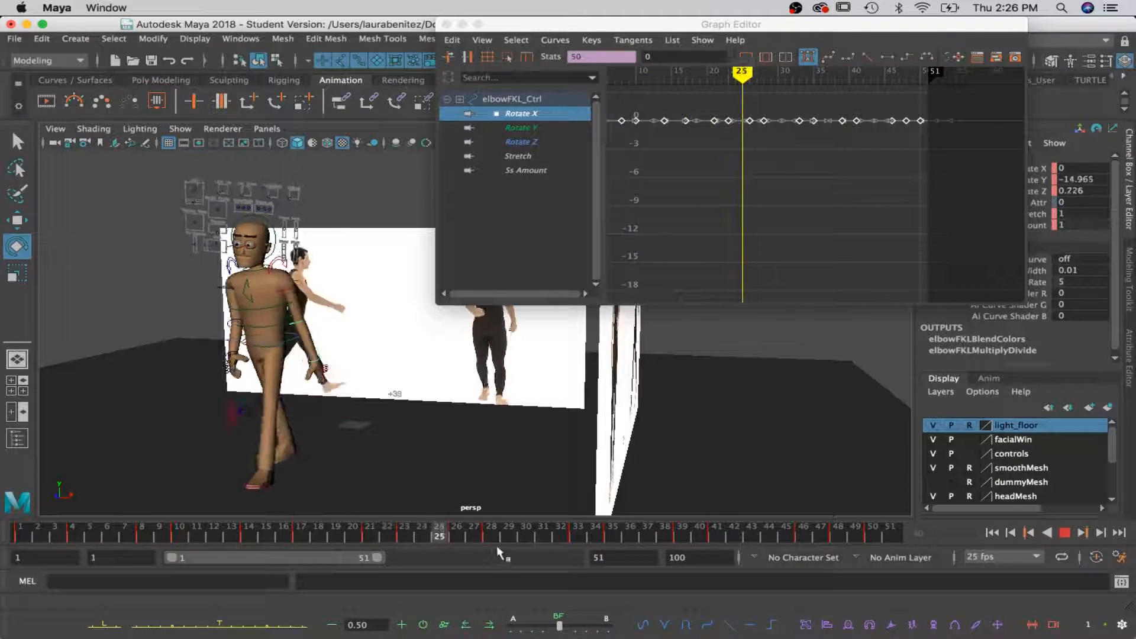
mouse_move(613, 533)
mouse_down()
mouse_move(178, 533)
mouse_move(527, 533)
mouse_move(216, 532)
mouse_up()
key(alt+v)
scroll(322, 421, up, 5)
scroll(325, 415, down, 5)
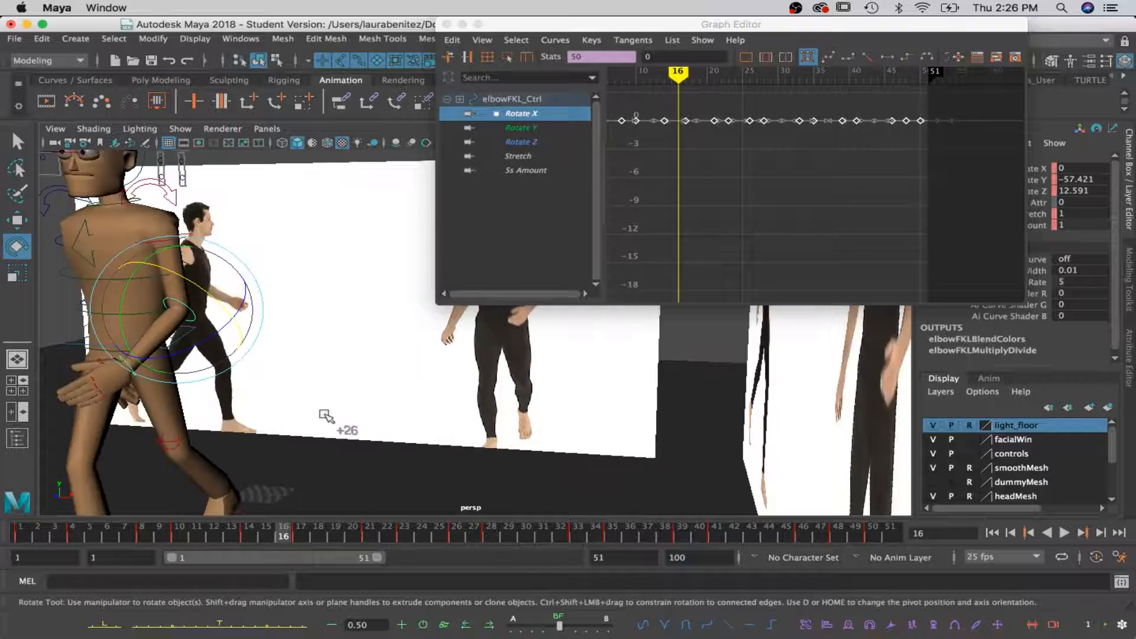
alt+middle_drag(328, 413, 361, 419)
Lower the left elbow control's Rotate Y key at frame 8 to about -19.85
click(540, 129)
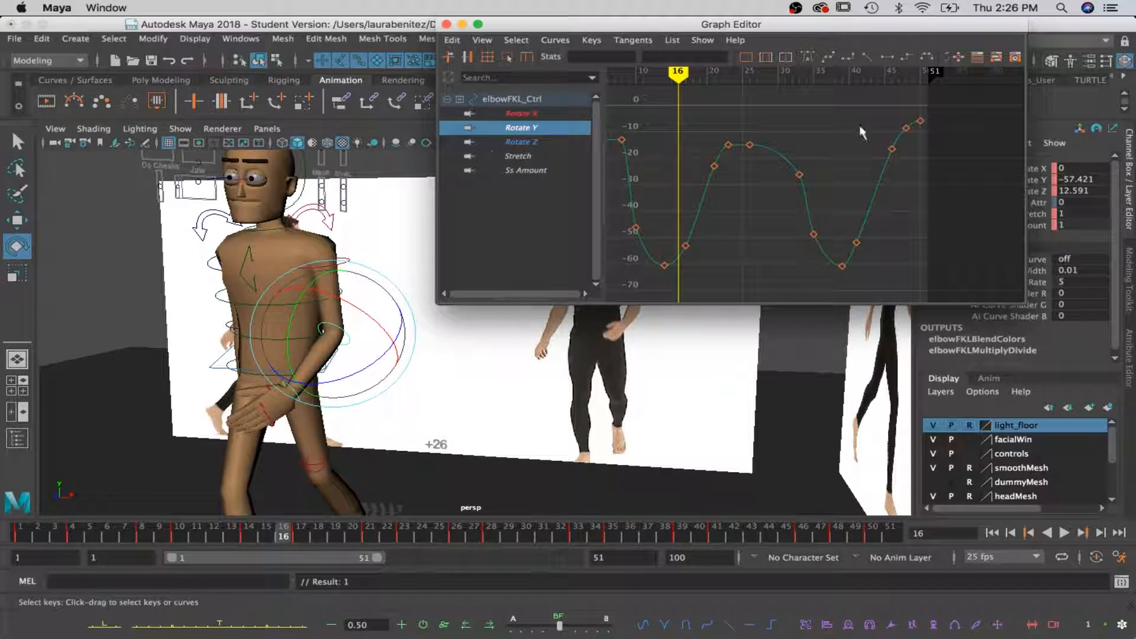
key(f)
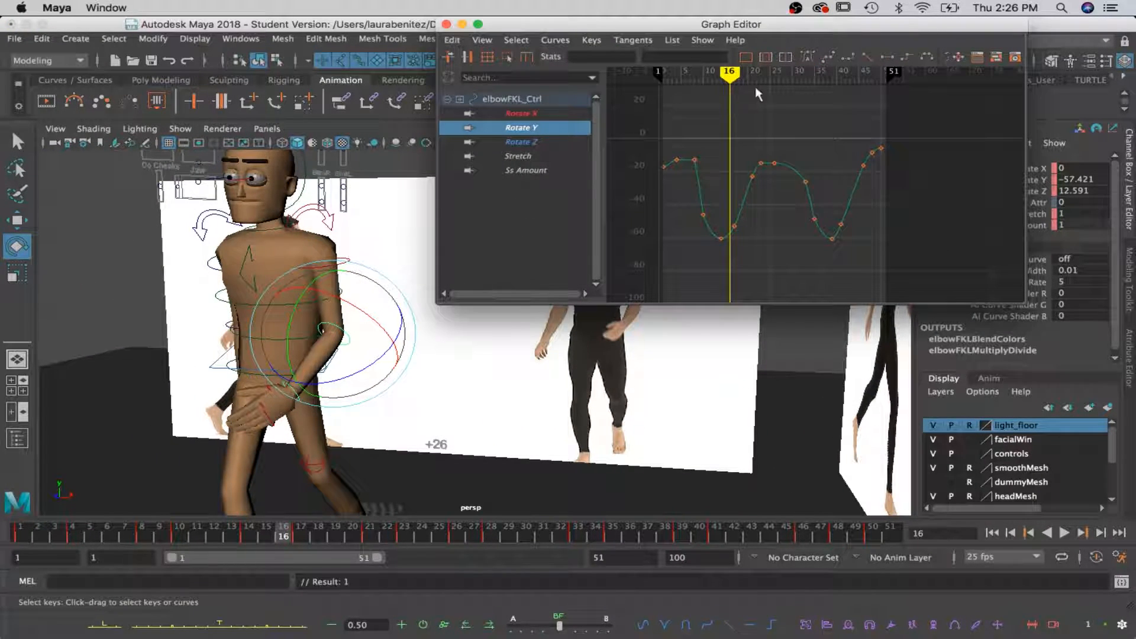
drag(728, 70, 694, 71)
key(q)
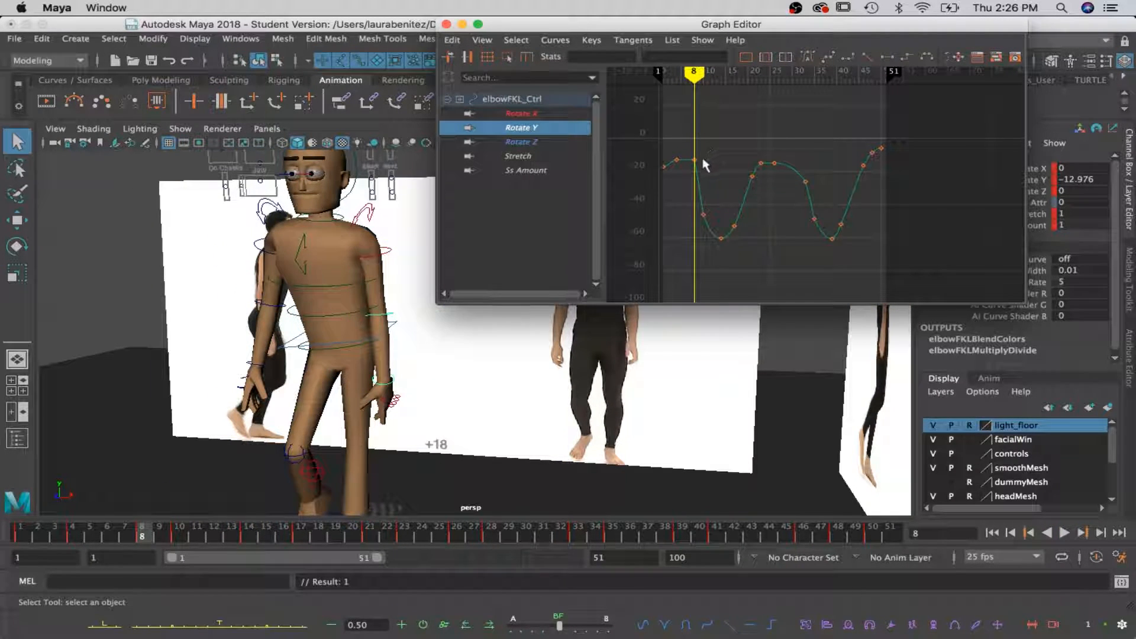
click(695, 165)
key(w)
shift+middle_drag(694, 166, 690, 172)
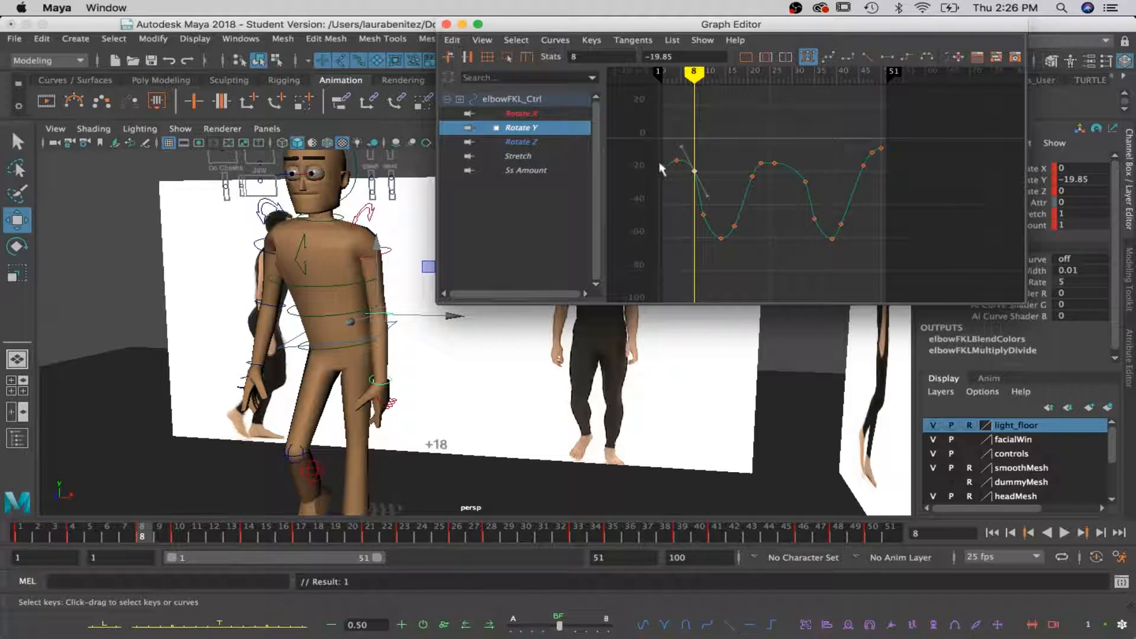
Raise the left elbow's Rotate Y key at frame 1 and delete the key at frame 4
key(q)
click(661, 166)
key(w)
click(663, 168)
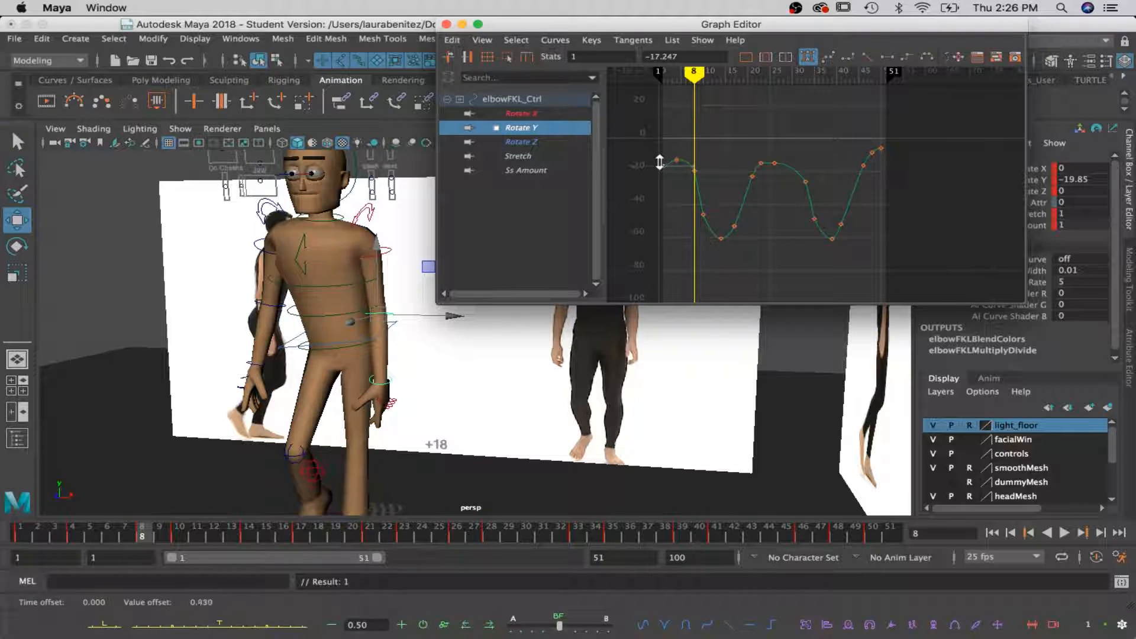
shift+middle_drag(663, 167, 659, 146)
key(q)
click(677, 160)
click(677, 163)
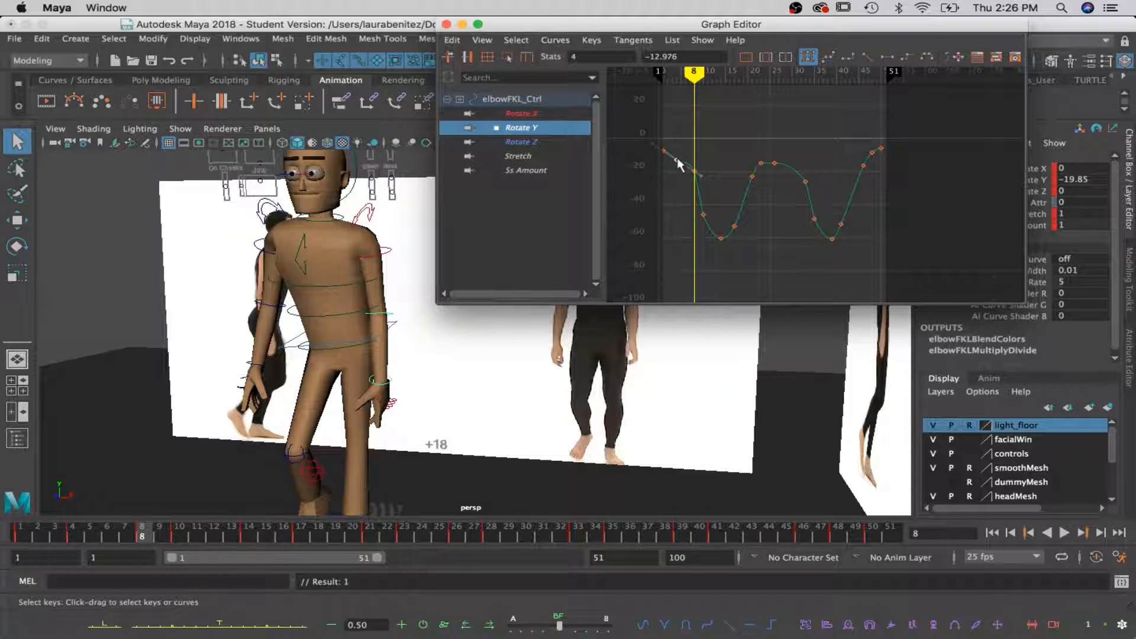
key(Delete)
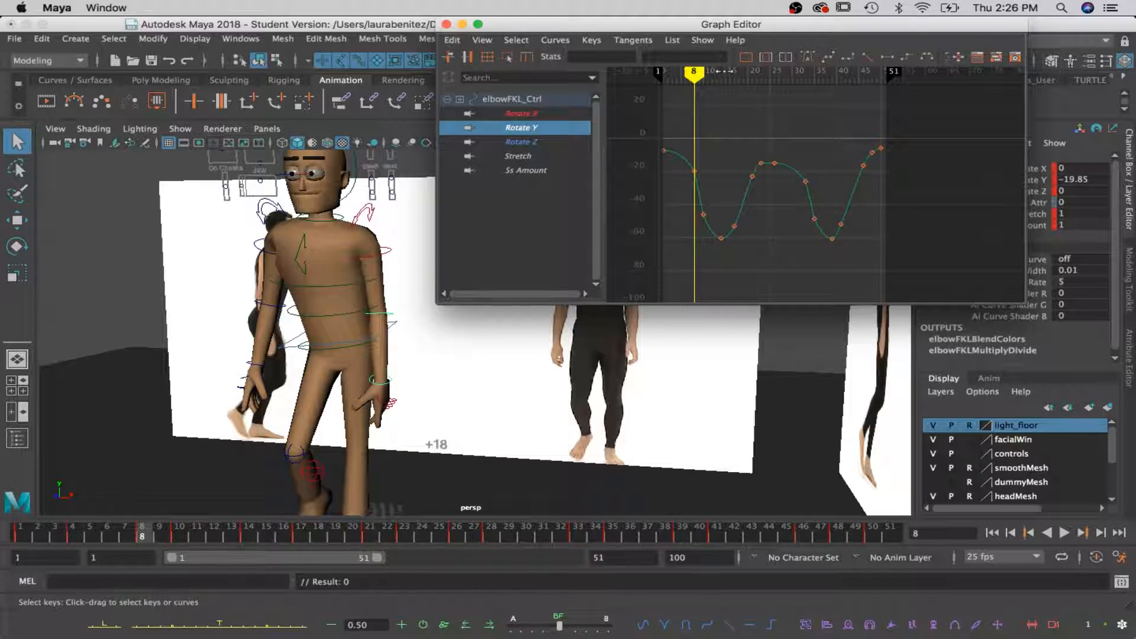
Scrub the walk to frame 41 and move the left elbow's Rotate Y key there forward by about one frame
mouse_move(693, 74)
mouse_down()
mouse_move(665, 74)
mouse_move(746, 76)
mouse_move(728, 76)
mouse_move(734, 89)
mouse_move(827, 112)
mouse_up()
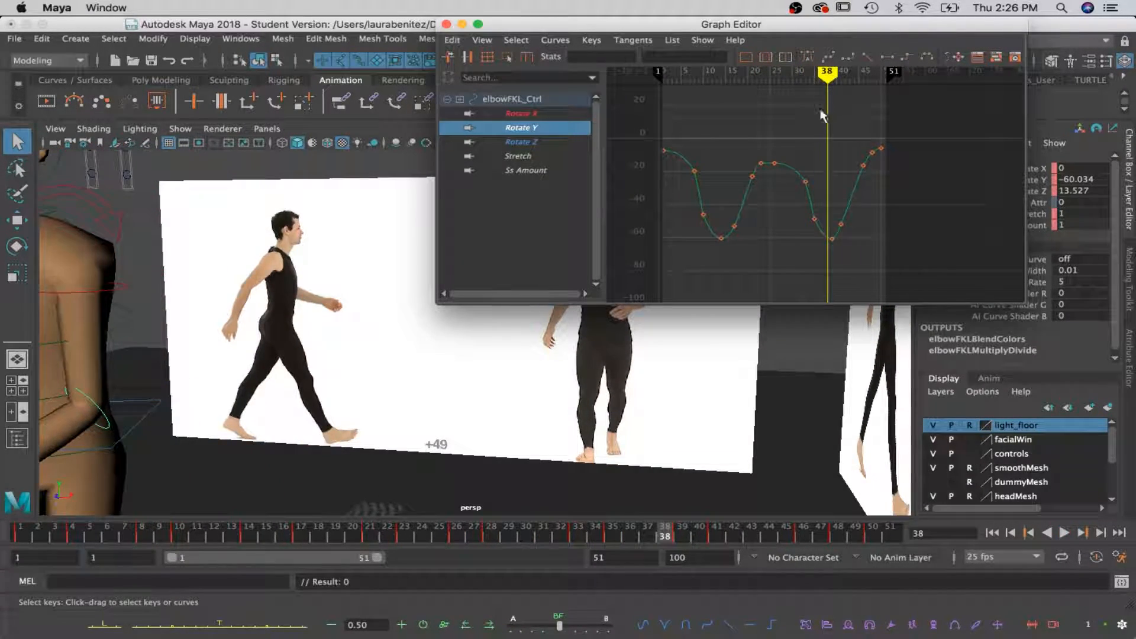
scroll(361, 322, down, 5)
alt+drag(360, 322, 319, 312)
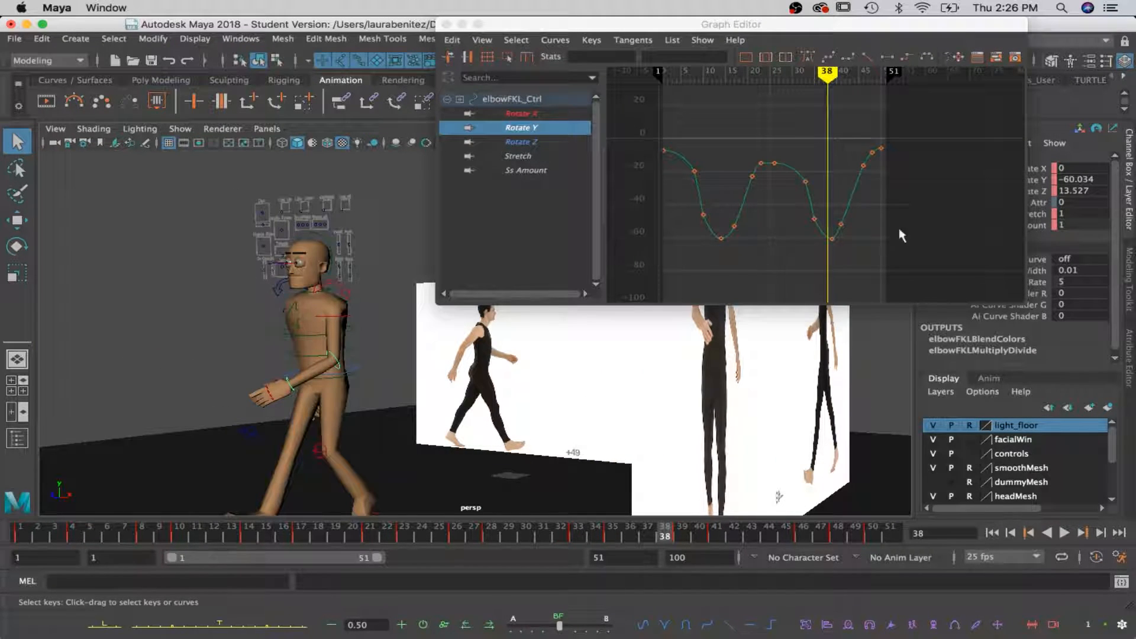
drag(831, 86, 843, 95)
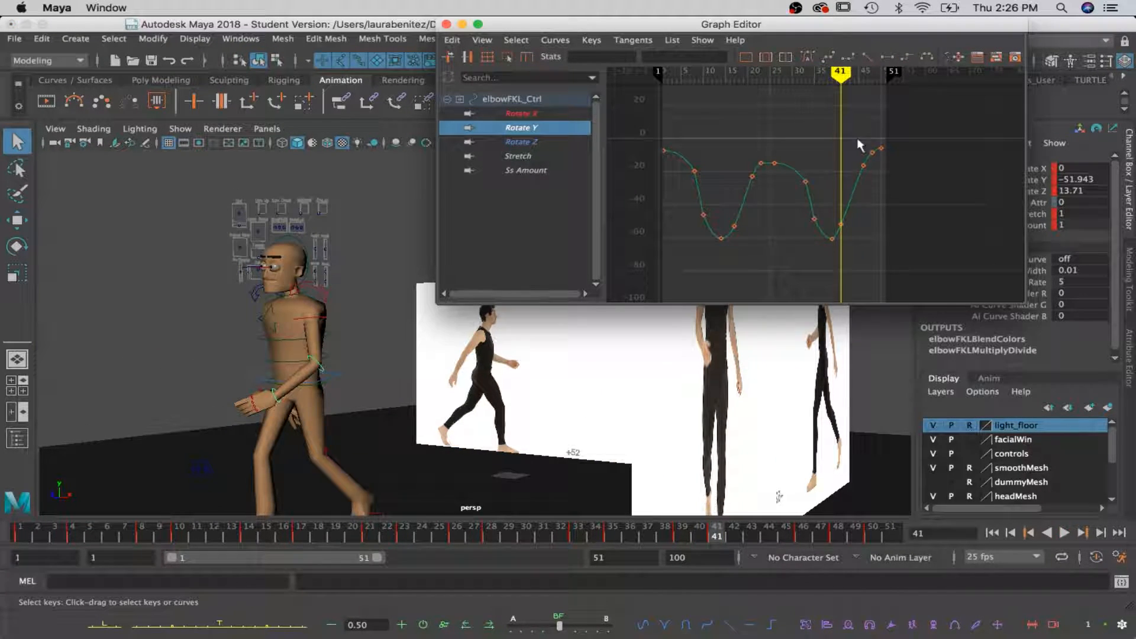
click(841, 222)
key(w)
key(i)
middle_click(841, 222)
key(w)
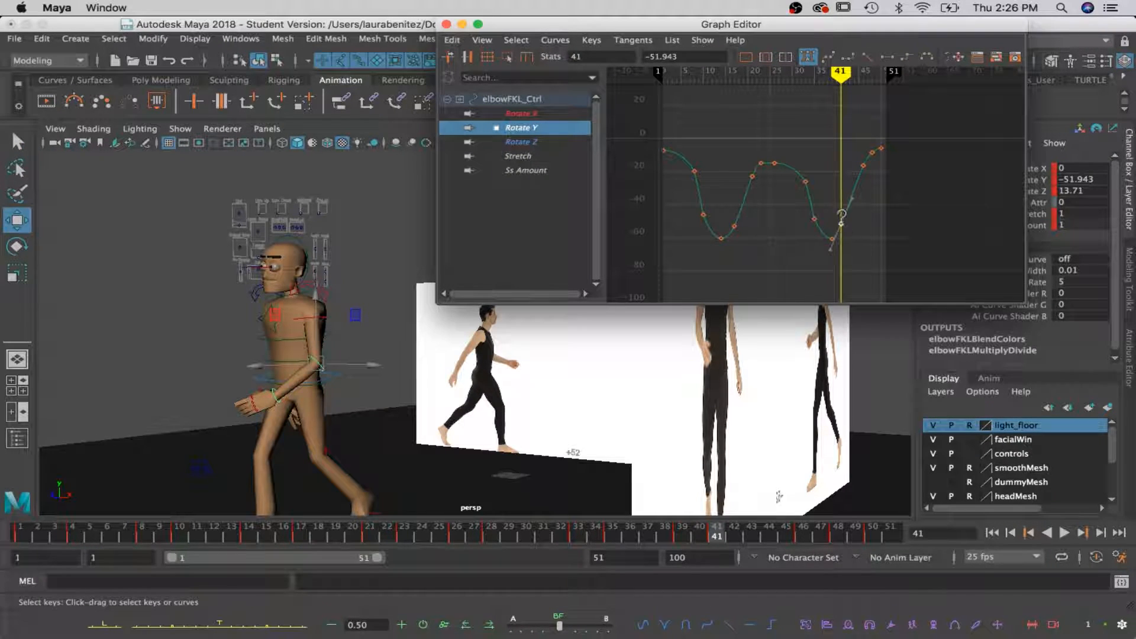
middle_drag(841, 216, 847, 223)
Delete the left elbow control's Rotate Z key at frame 28
mouse_move(842, 78)
mouse_down()
mouse_move(830, 84)
mouse_move(868, 86)
mouse_move(824, 84)
mouse_move(880, 99)
mouse_move(722, 101)
mouse_move(819, 107)
mouse_move(774, 105)
mouse_up()
click(586, 142)
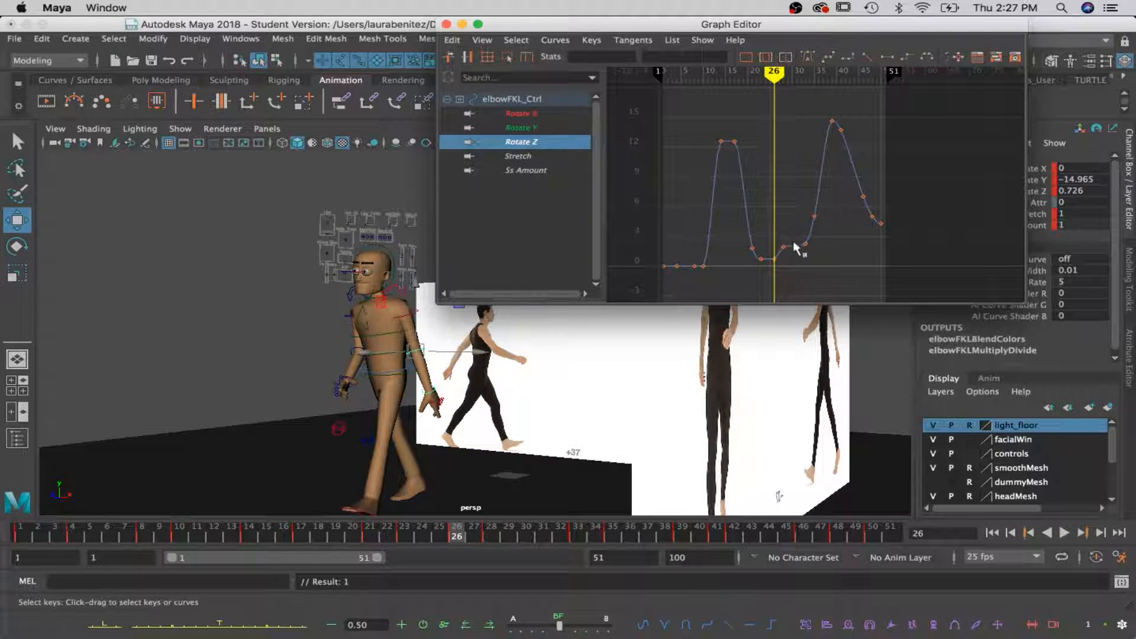
key(q)
click(784, 246)
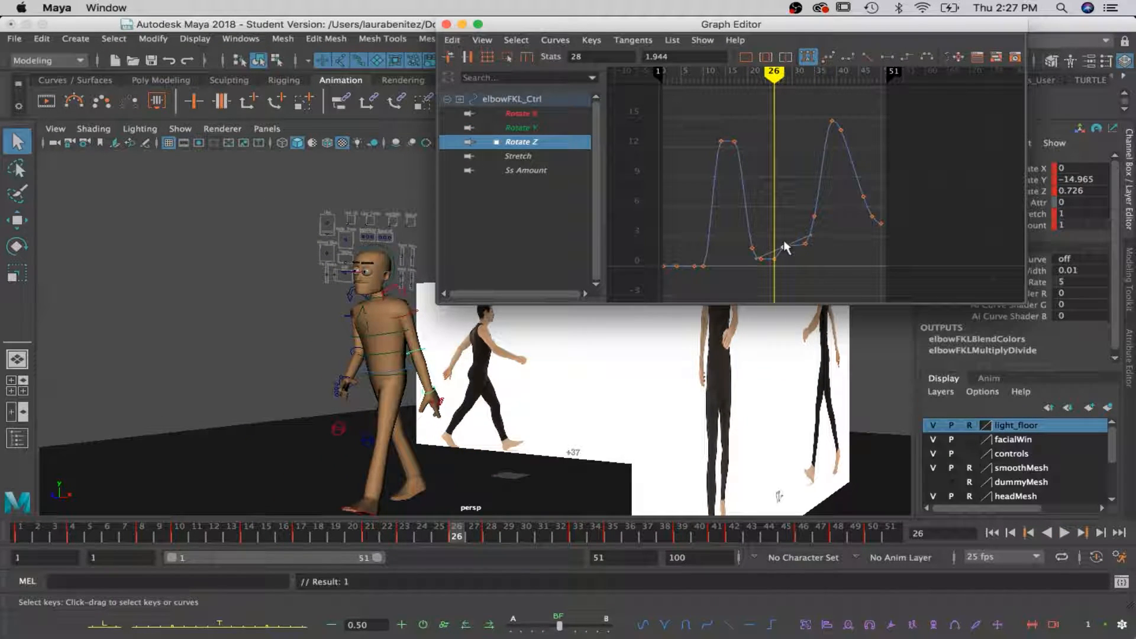
key(Delete)
Check the right elbow control's Rotate Z curve for comparison and set the left elbow's Rotate Z keys from frame 10 onward to 0
alt+drag(379, 413, 328, 330)
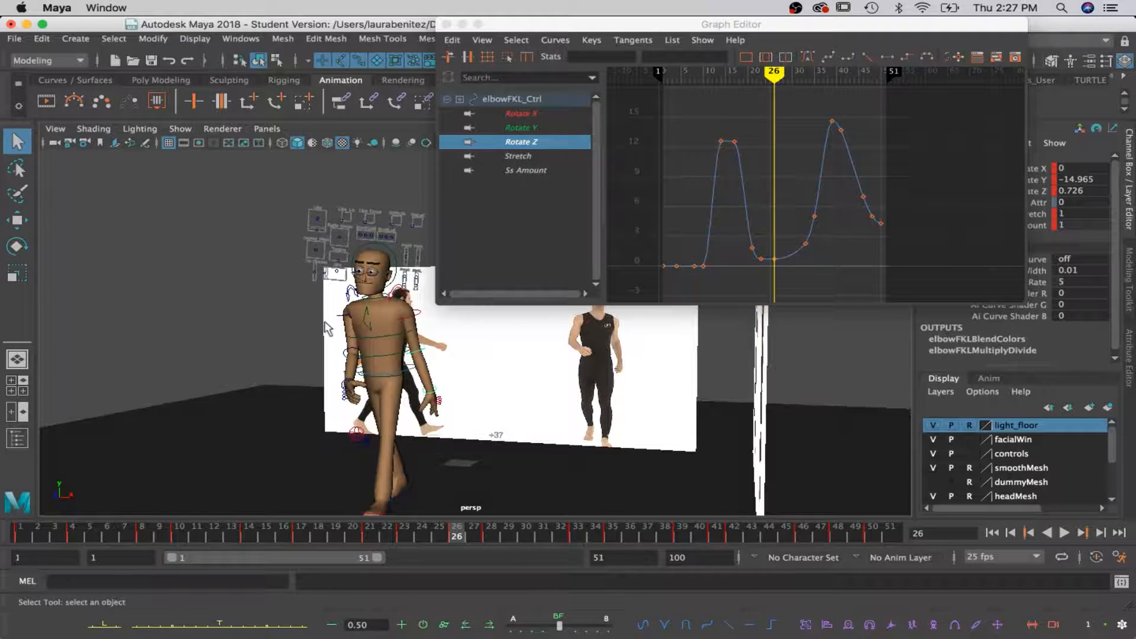
click(349, 355)
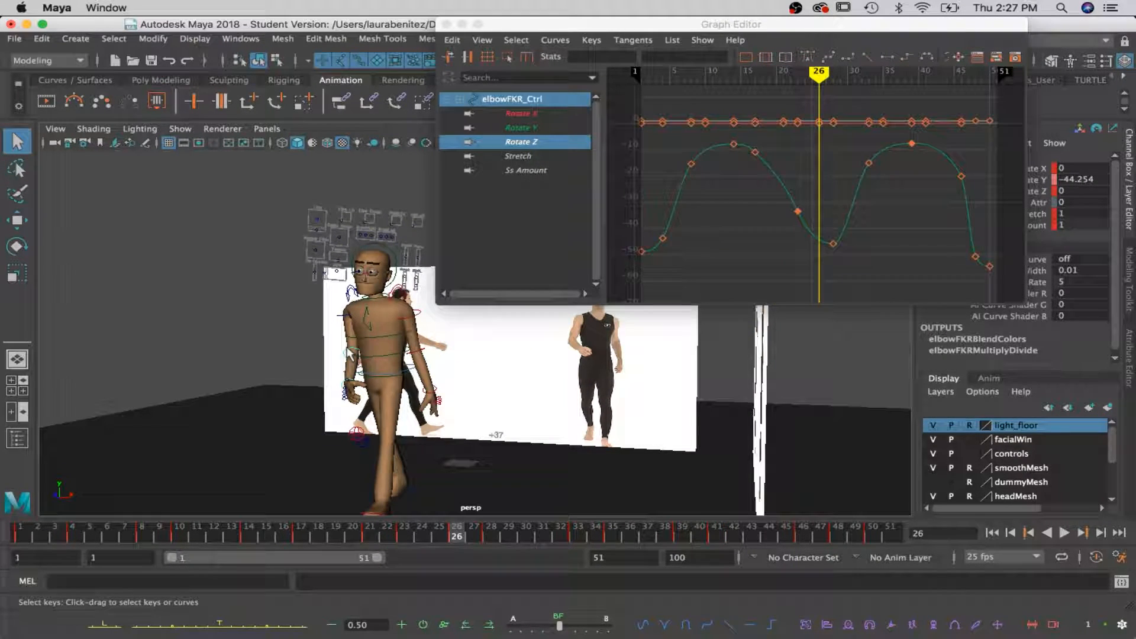
click(515, 143)
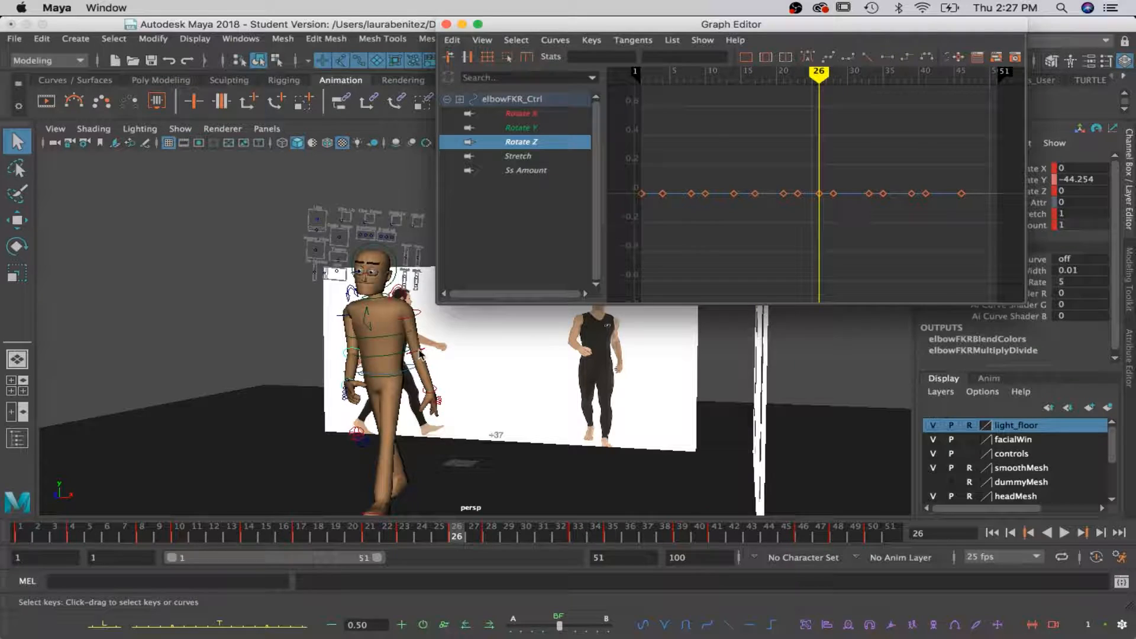
click(421, 354)
click(523, 143)
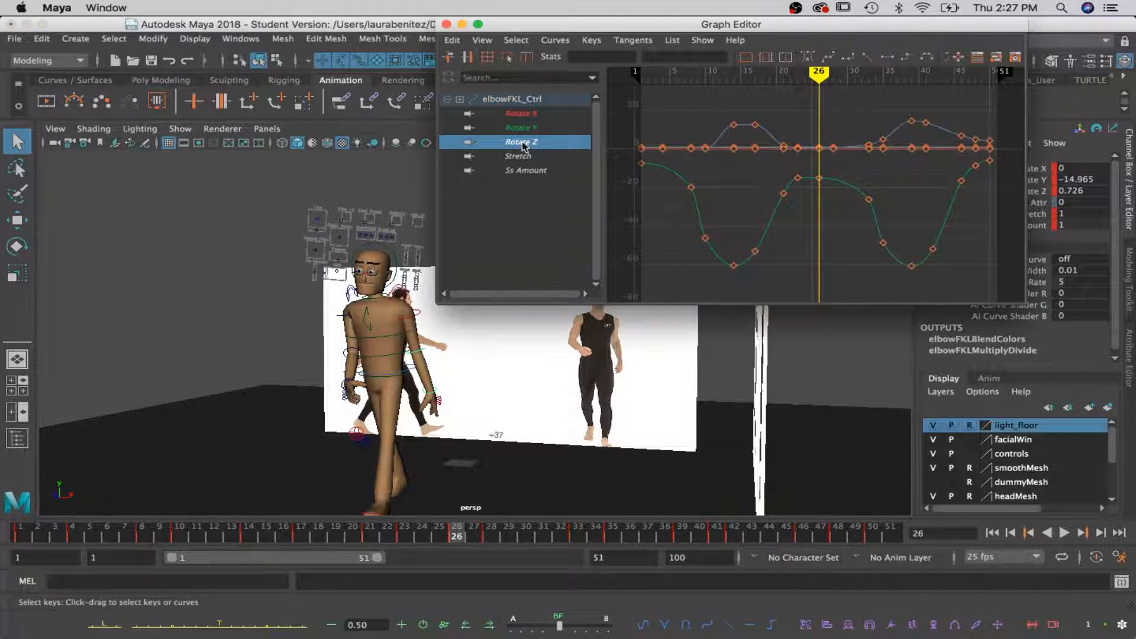
key(f)
drag(935, 253, 950, 253)
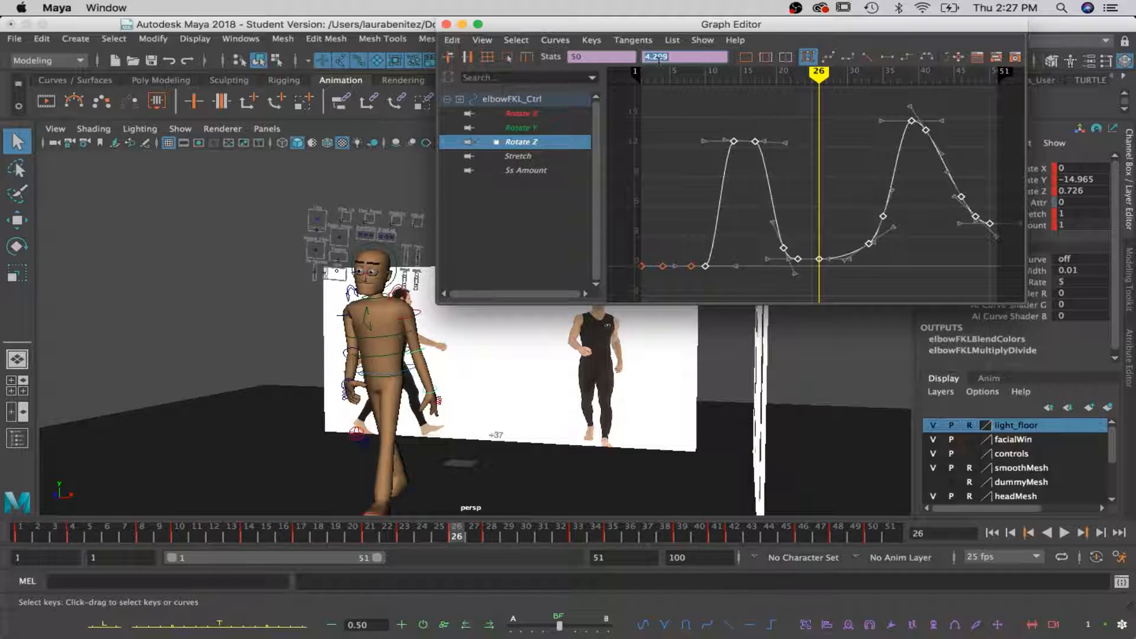
click(659, 62)
text(0)
key(Return)
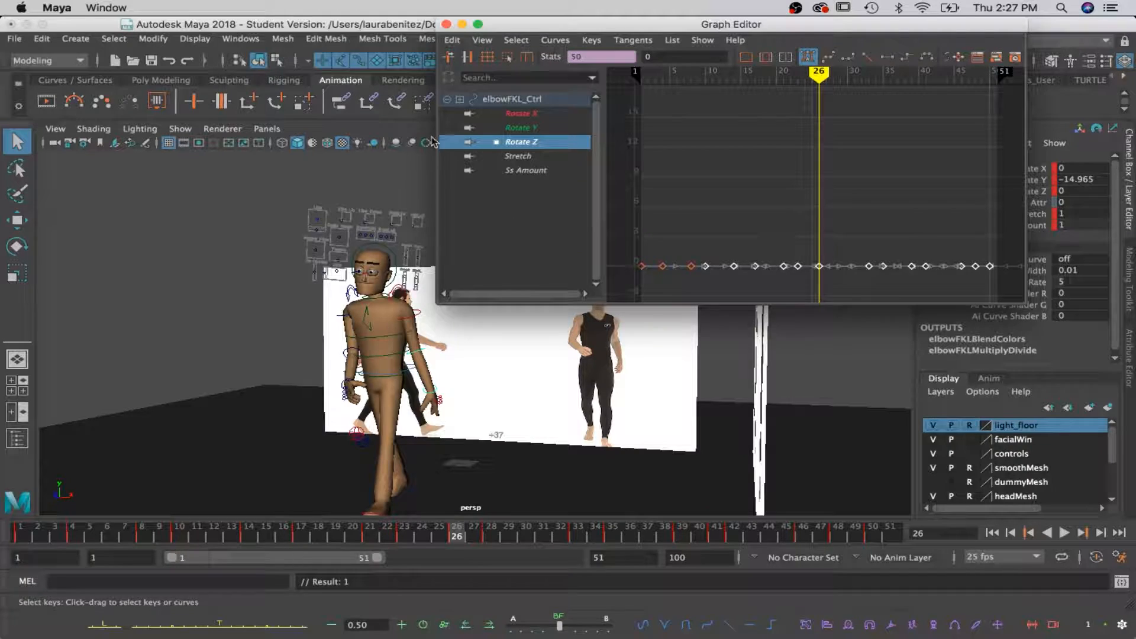
Put the Graph Editor away and play back the walk to check the arm swing, stopping at frame 47
click(462, 25)
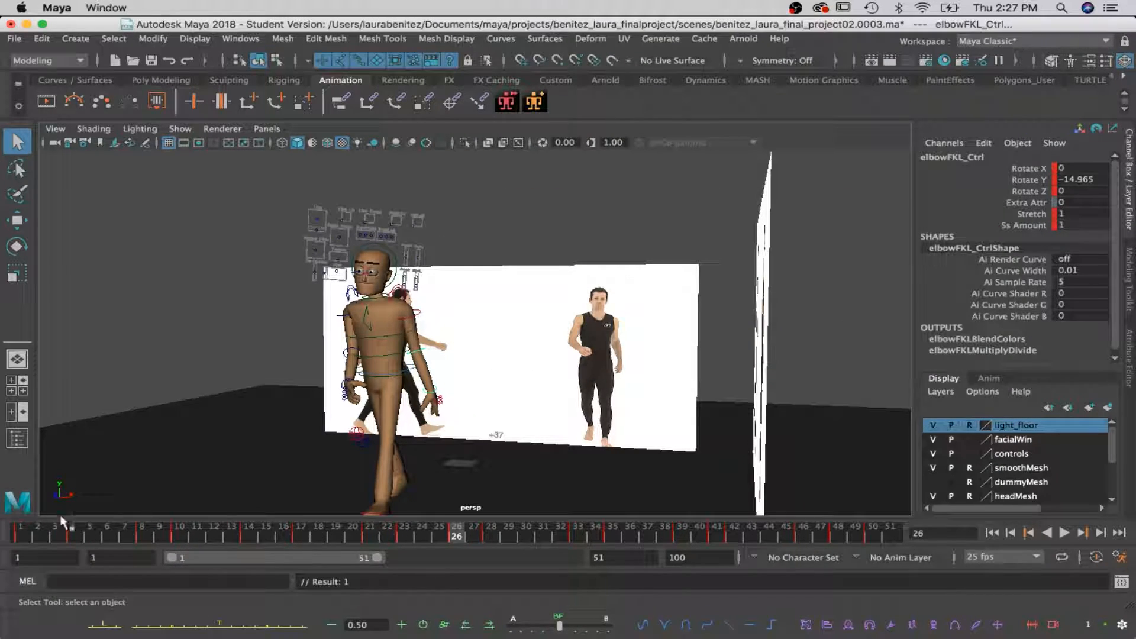
key(alt+v)
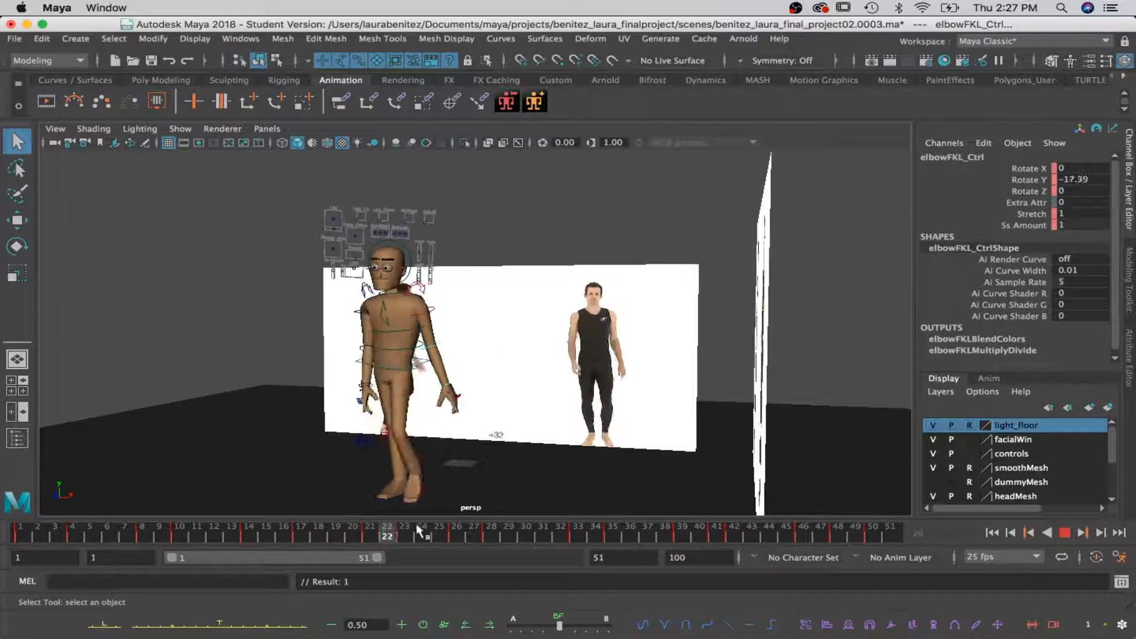
drag(719, 529, 558, 527)
alt+drag(382, 409, 390, 471)
key(alt+v)
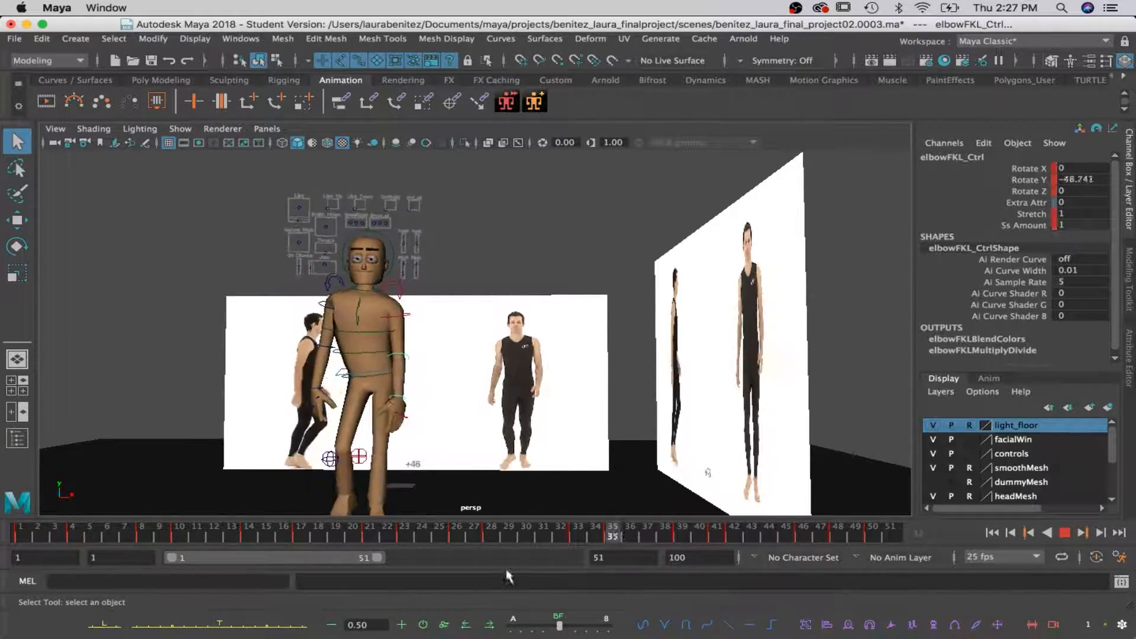
key(alt+v)
Select the left wrist control and show its Rotate Y curve in the Graph Editor
alt+drag(577, 437, 504, 438)
click(402, 403)
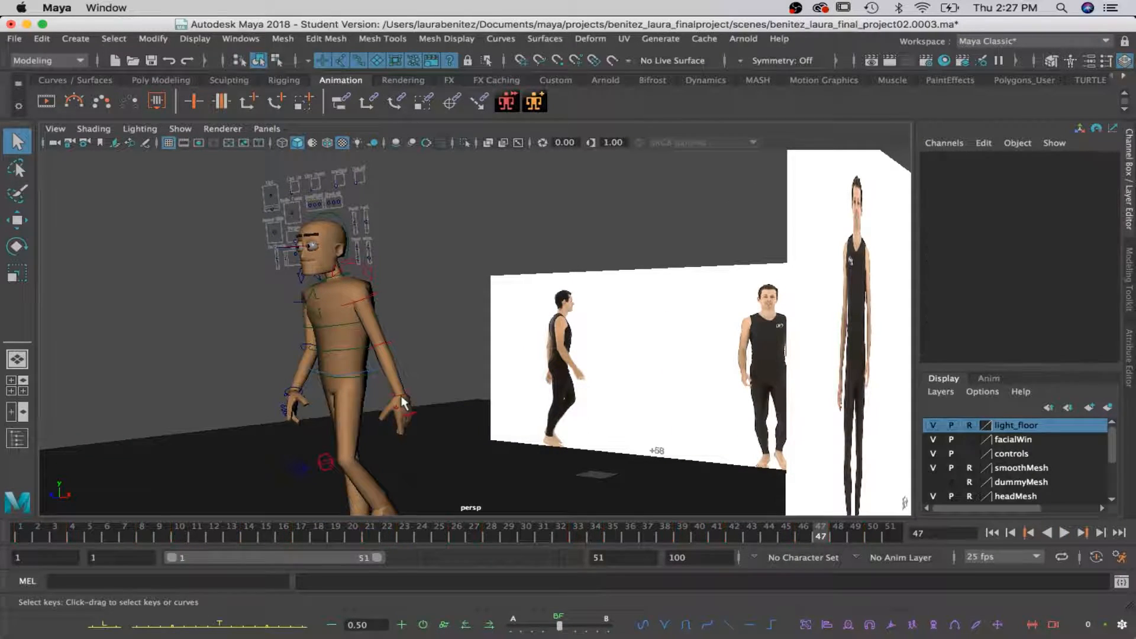
click(403, 401)
key(e)
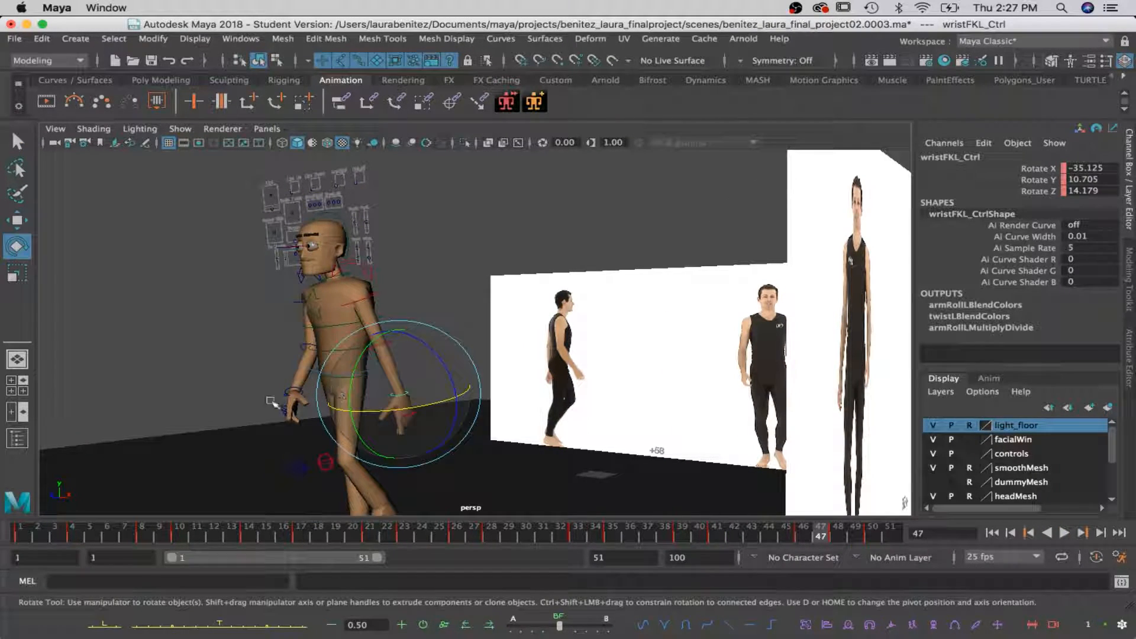
click(973, 625)
click(513, 129)
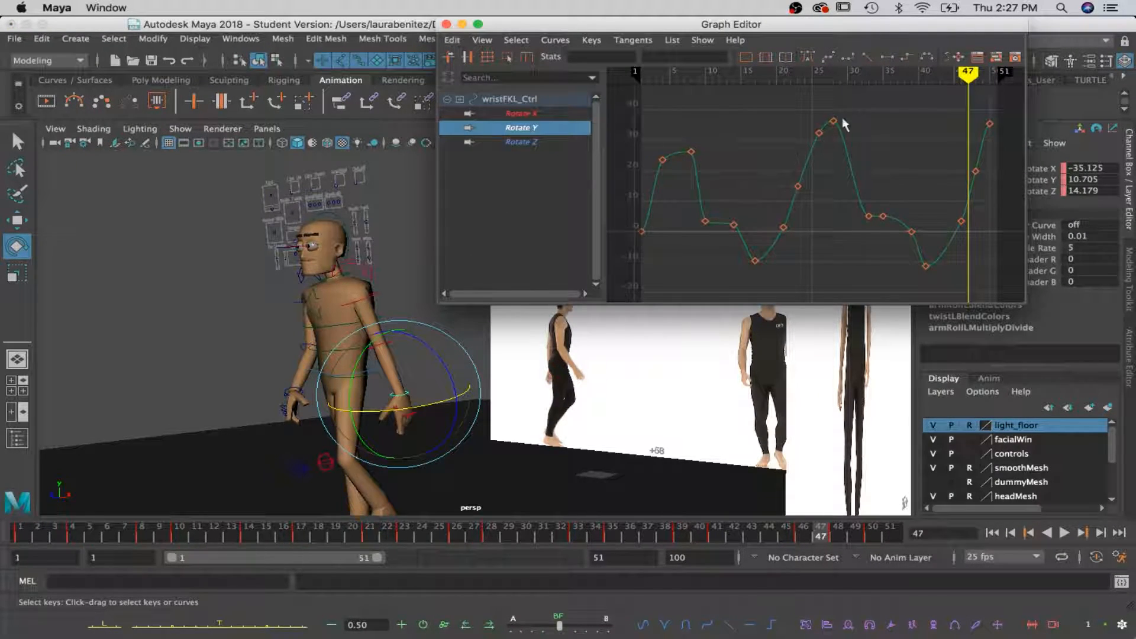
alt+drag(480, 387, 596, 325)
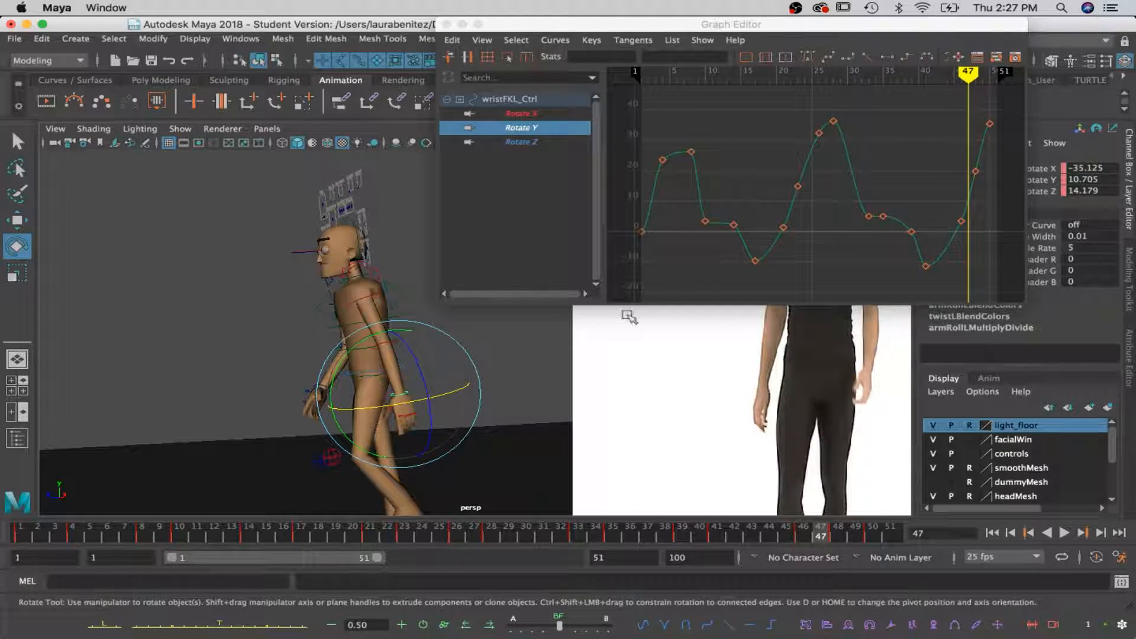
Go to frame 1 and inspect the left hand's pose up close from several angles
drag(964, 72, 641, 72)
alt+drag(401, 238, 441, 278)
alt+drag(509, 355, 681, 368)
alt+middle_drag(681, 368, 464, 375)
scroll(479, 370, down, 5)
scroll(480, 367, up, 4)
alt+drag(477, 368, 530, 368)
scroll(451, 360, up, 5)
alt+middle_drag(451, 360, 424, 369)
scroll(423, 369, down, 5)
alt+drag(507, 343, 427, 391)
mouse_move(427, 391)
alt+middle_down()
mouse_move(411, 389)
mouse_move(424, 389)
alt+middle_up()
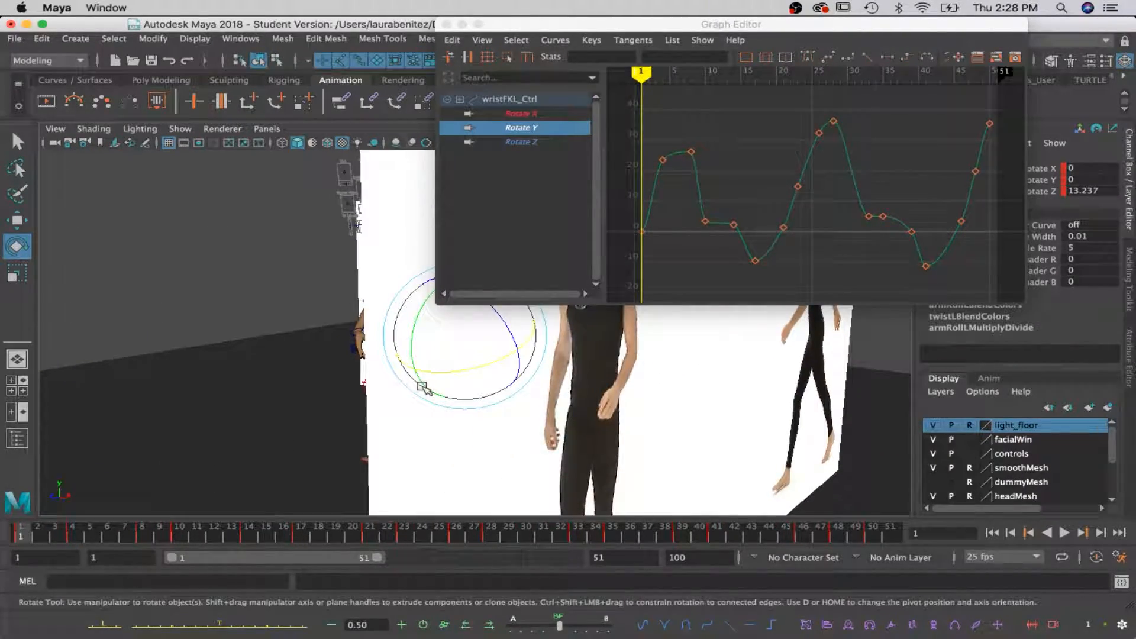
scroll(425, 388, down, 5)
alt+drag(465, 388, 419, 379)
scroll(470, 419, up, 4)
scroll(470, 419, up, 2)
scroll(432, 386, up, 5)
scroll(450, 404, down, 5)
scroll(480, 386, up, 5)
Set the left wrist control's Rotate Y key at frame 1 to 35
key(q)
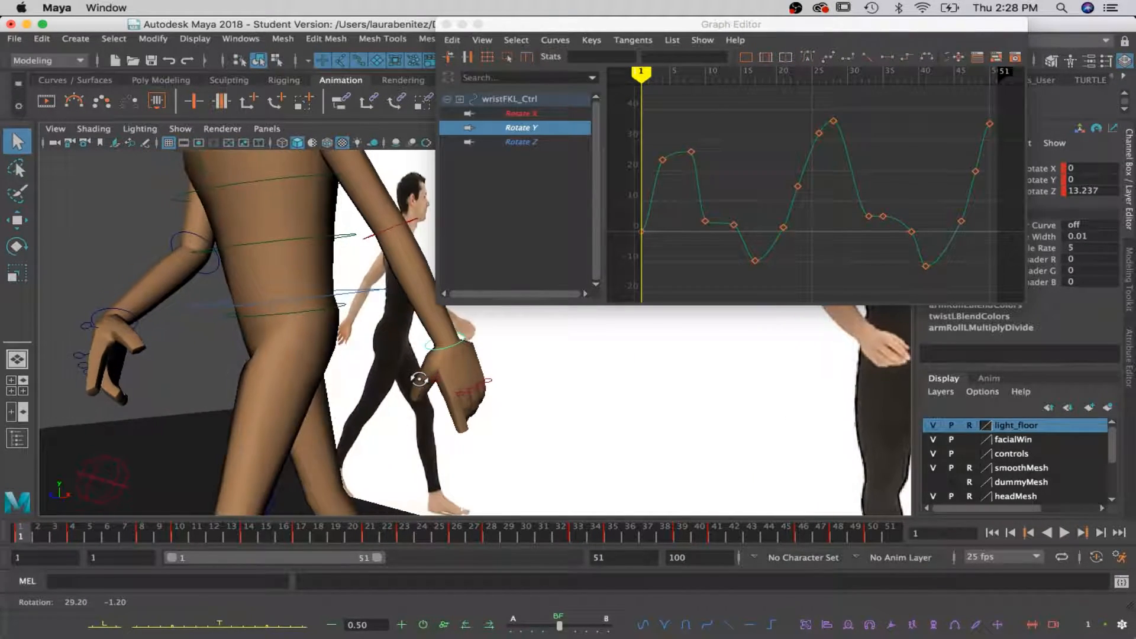
click(642, 231)
key(w)
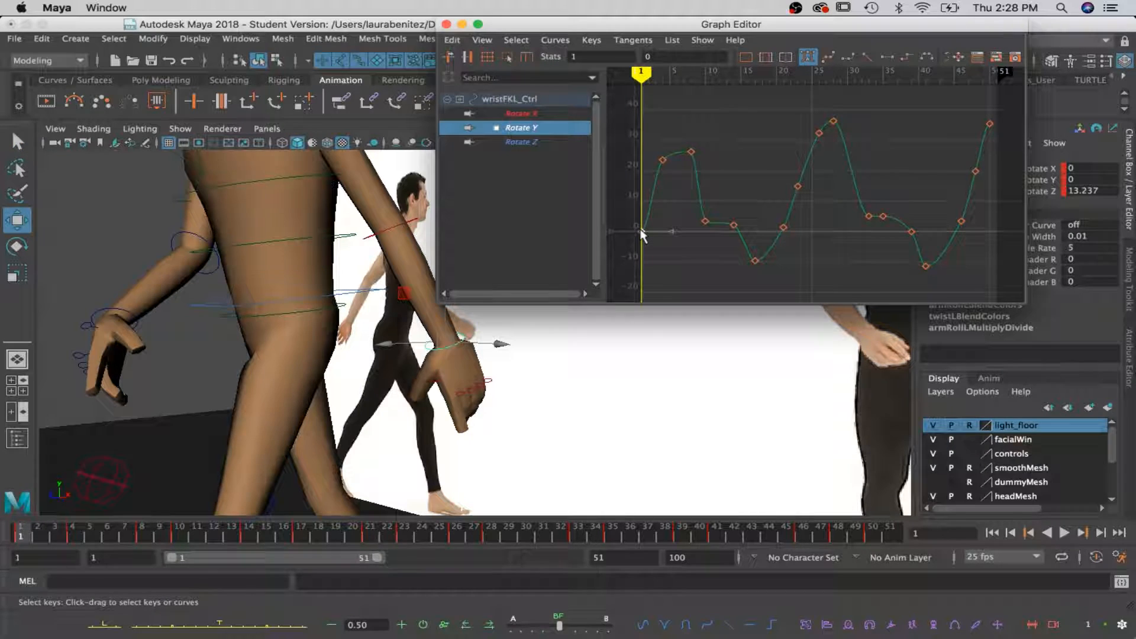
drag(640, 229, 633, 139)
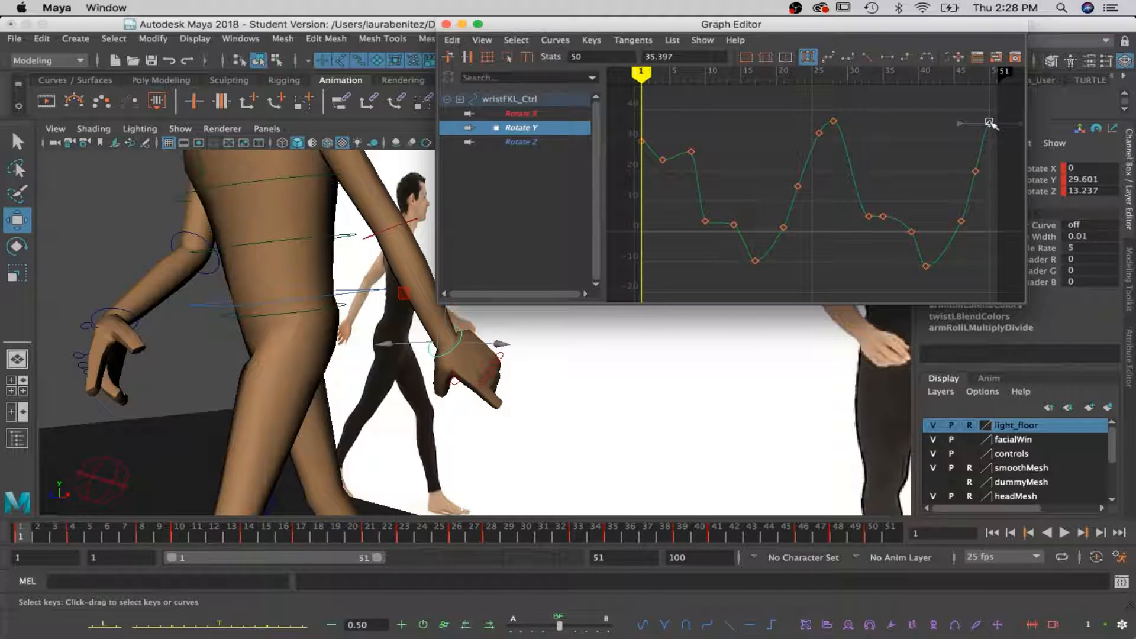
click(637, 137)
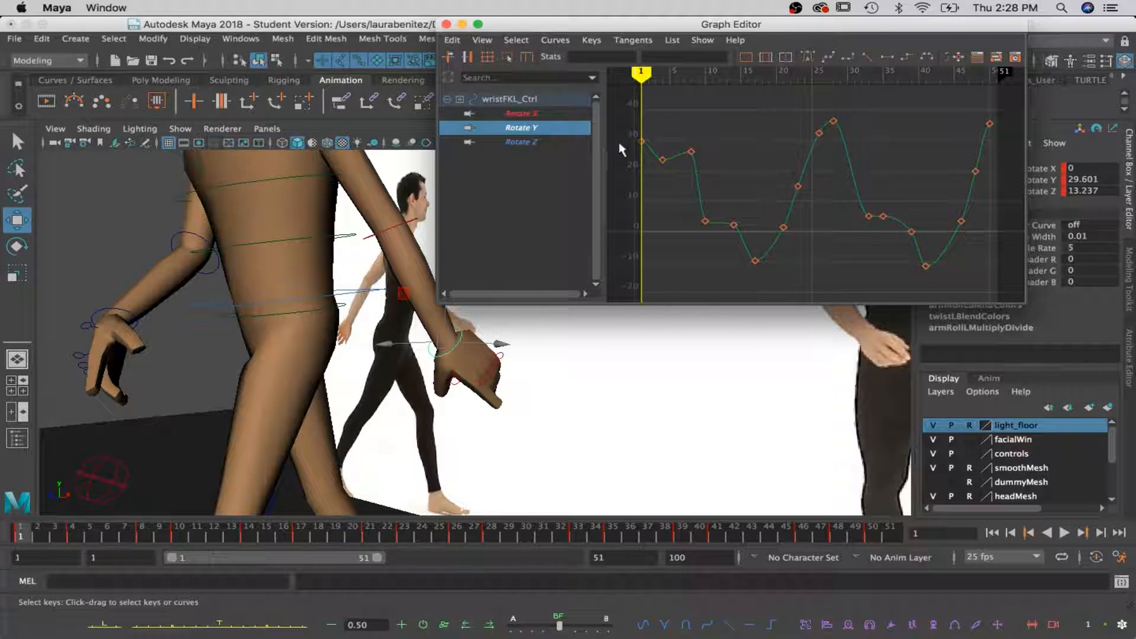
drag(637, 145, 640, 142)
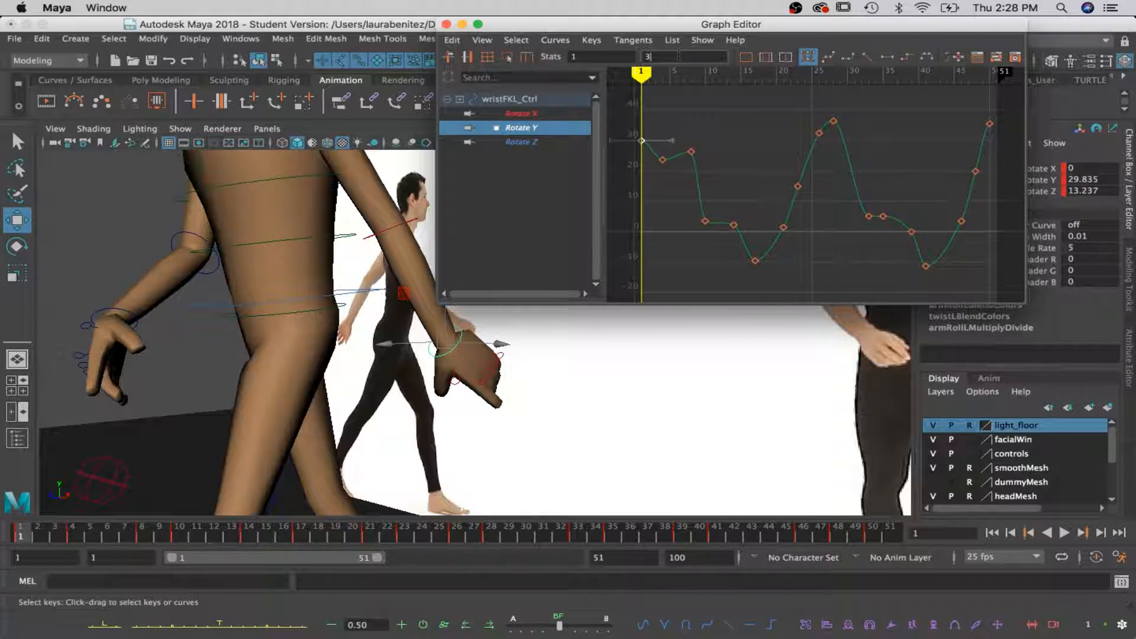
click(679, 56)
text(35)
key(Return)
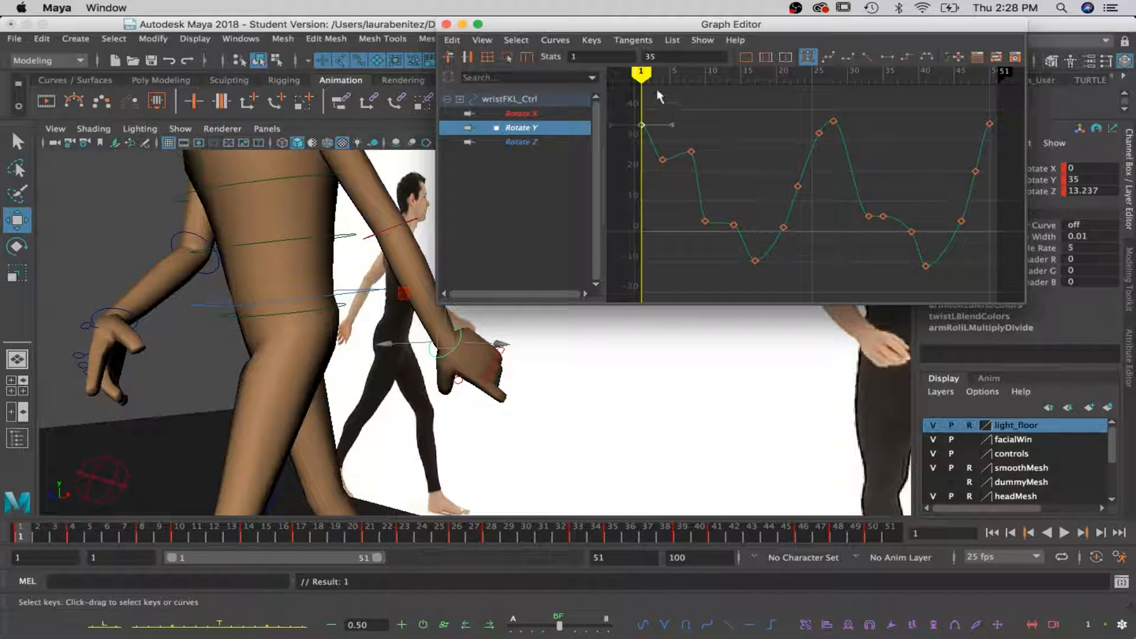
Delete the left wrist control's Rotate Y keys at frames 4 and 10 to smooth the first descent
drag(643, 71, 656, 72)
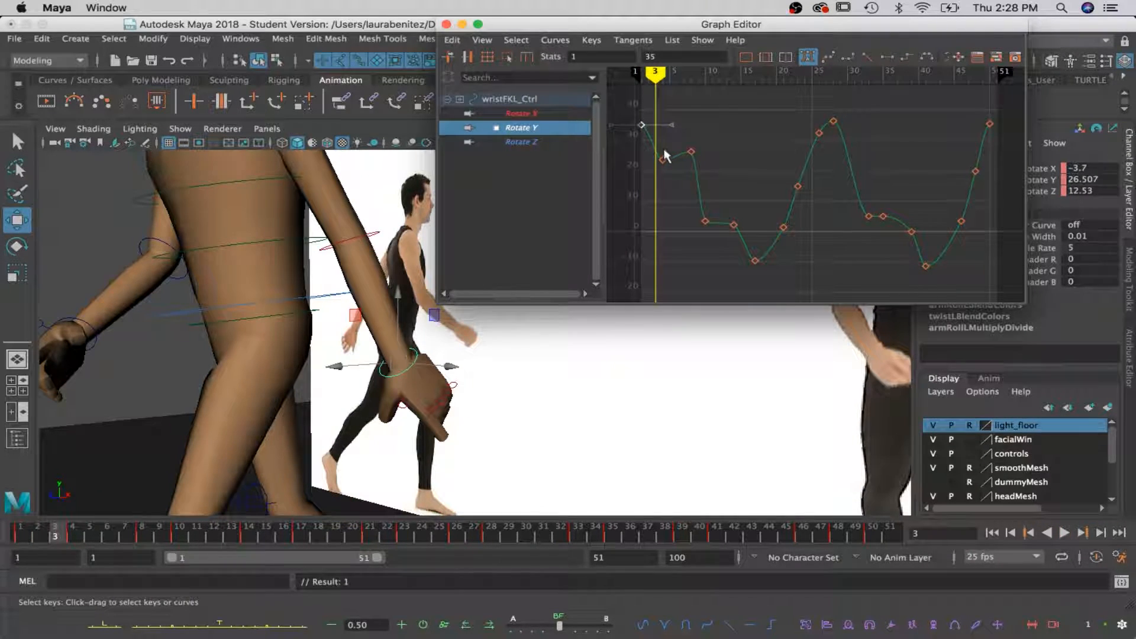
key(Delete)
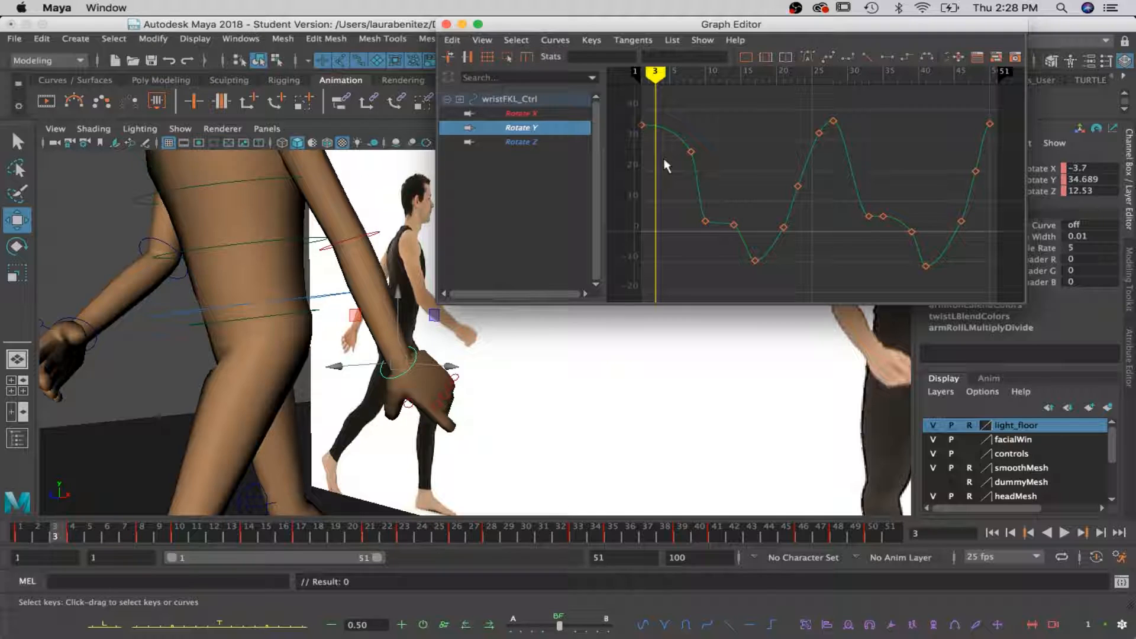
key(alt+v)
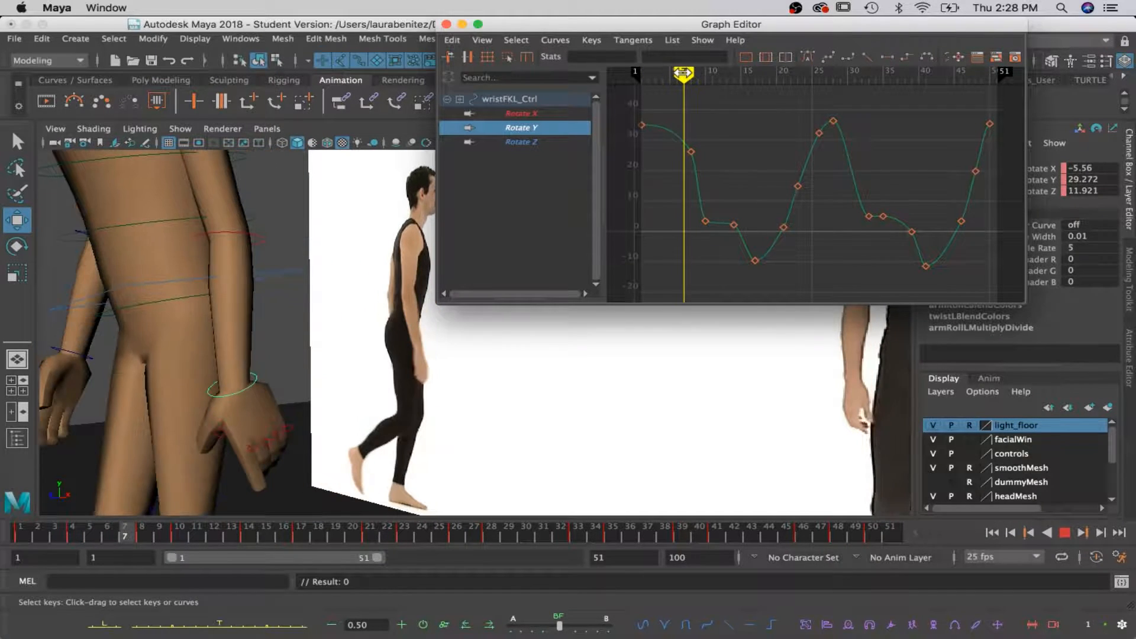
drag(684, 72, 701, 75)
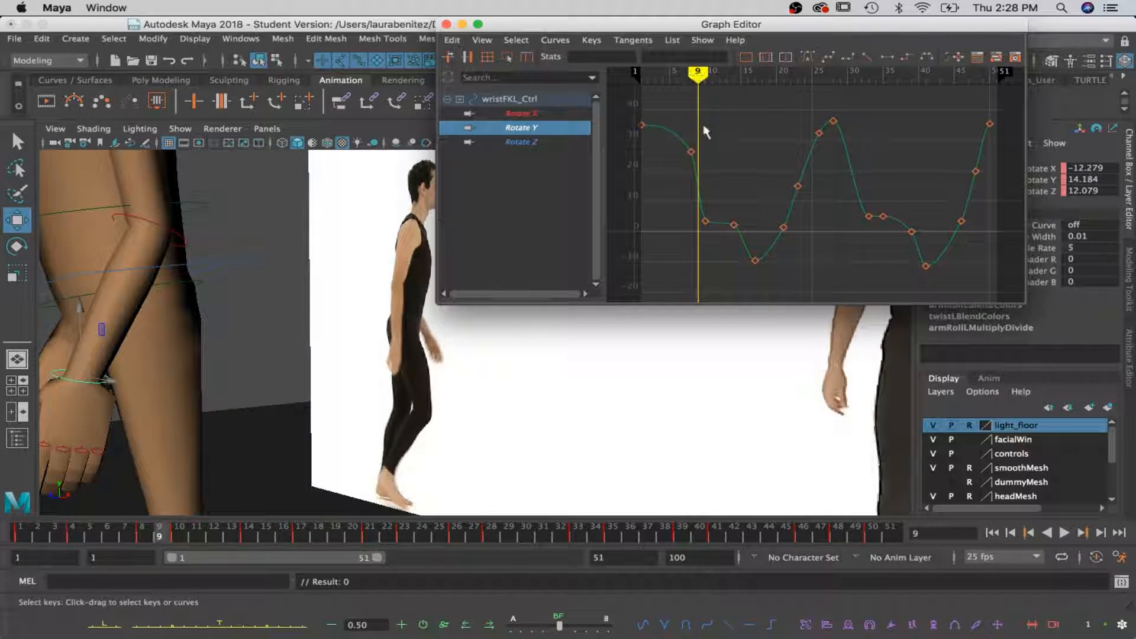
click(706, 221)
key(Delete)
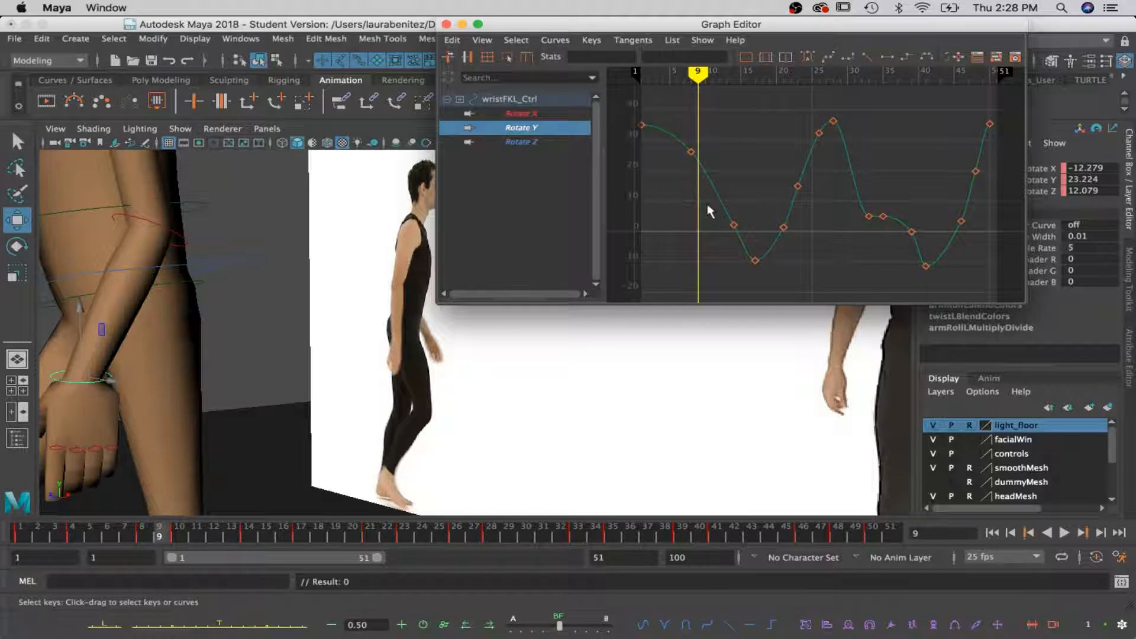
Scrub to frame 14 with the whole body in view and show the left shoulder control's Rotate Y curve
drag(701, 76, 712, 76)
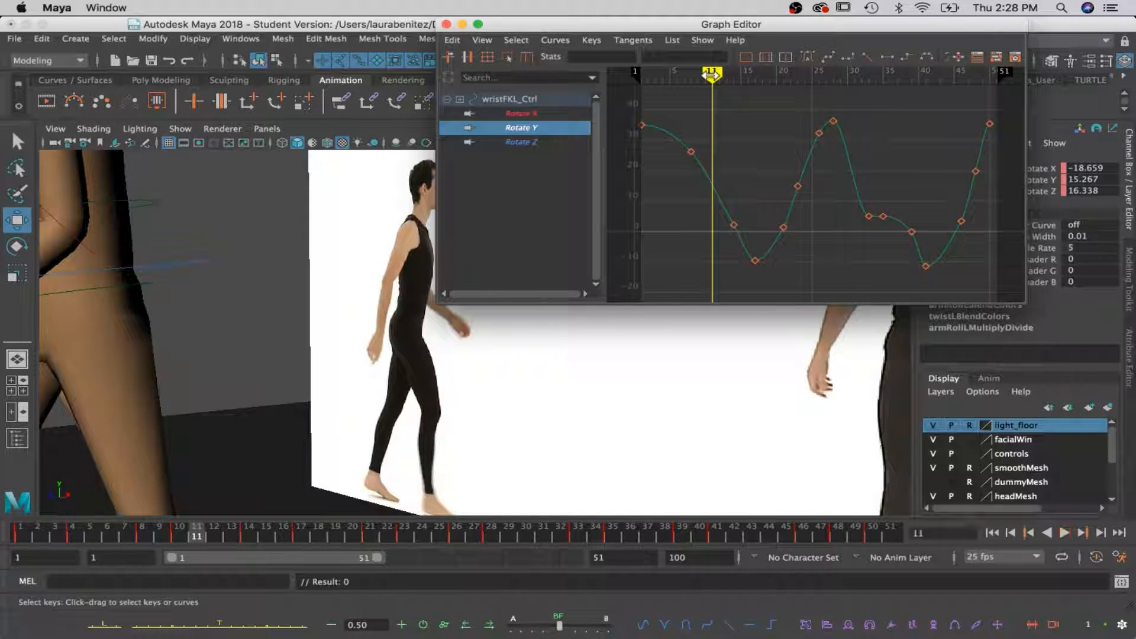
scroll(300, 253, down, 10)
alt+drag(301, 254, 359, 266)
scroll(360, 266, up, 6)
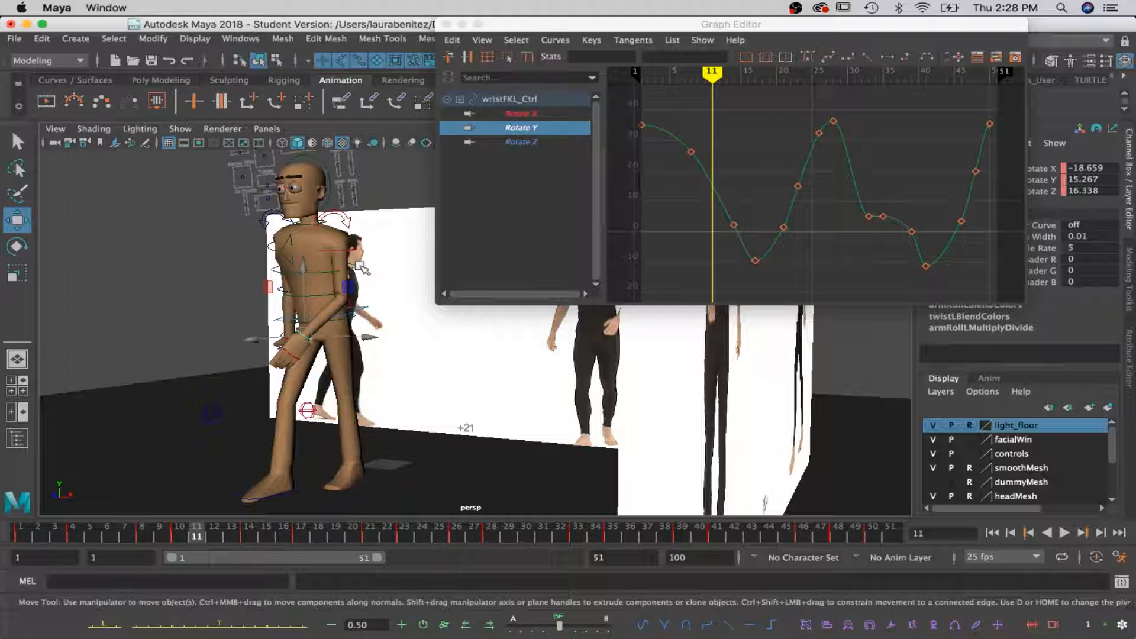
mouse_move(713, 79)
mouse_down()
mouse_move(757, 82)
mouse_move(621, 92)
mouse_move(739, 98)
mouse_up()
click(324, 260)
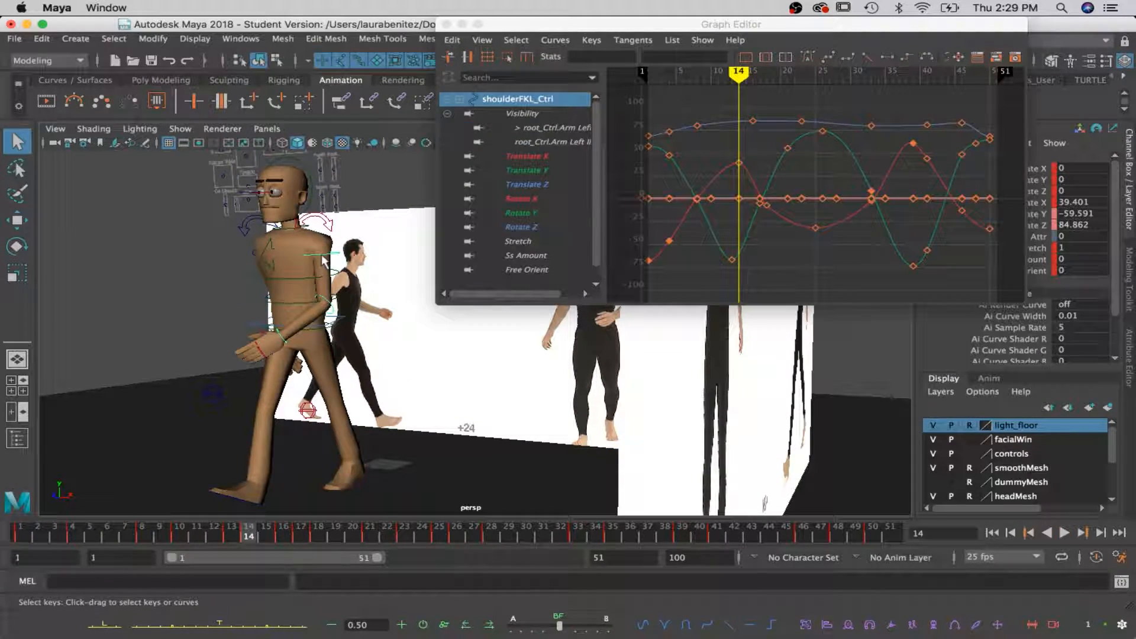
key(e)
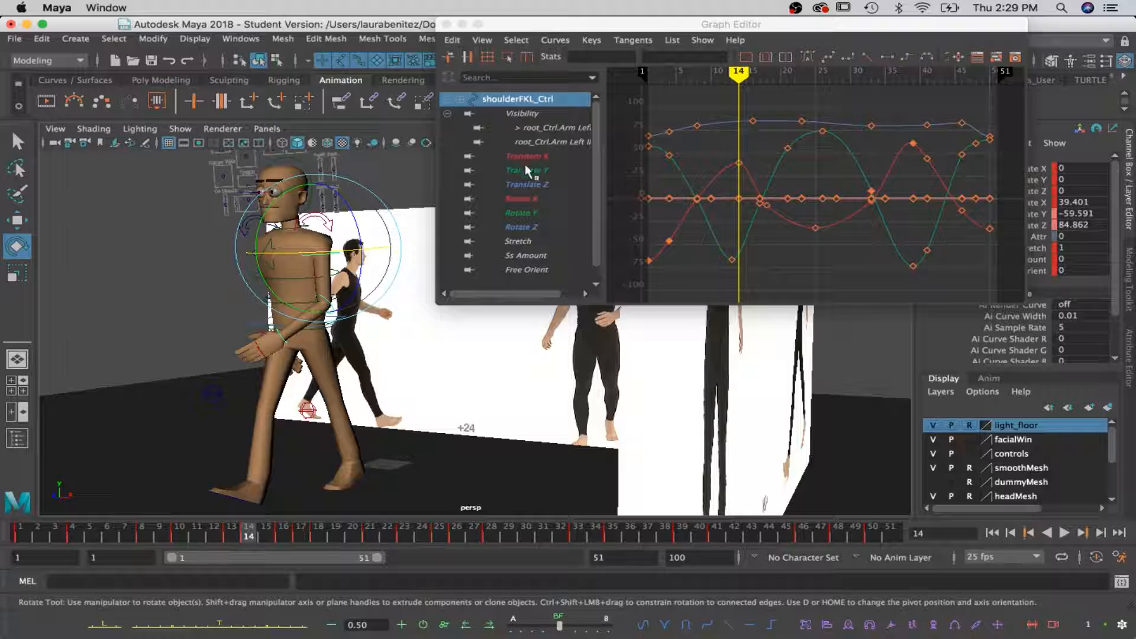
click(522, 213)
Lower the left shoulder control's Rotate Y key at frame 17 to about -35
drag(739, 74, 754, 77)
key(q)
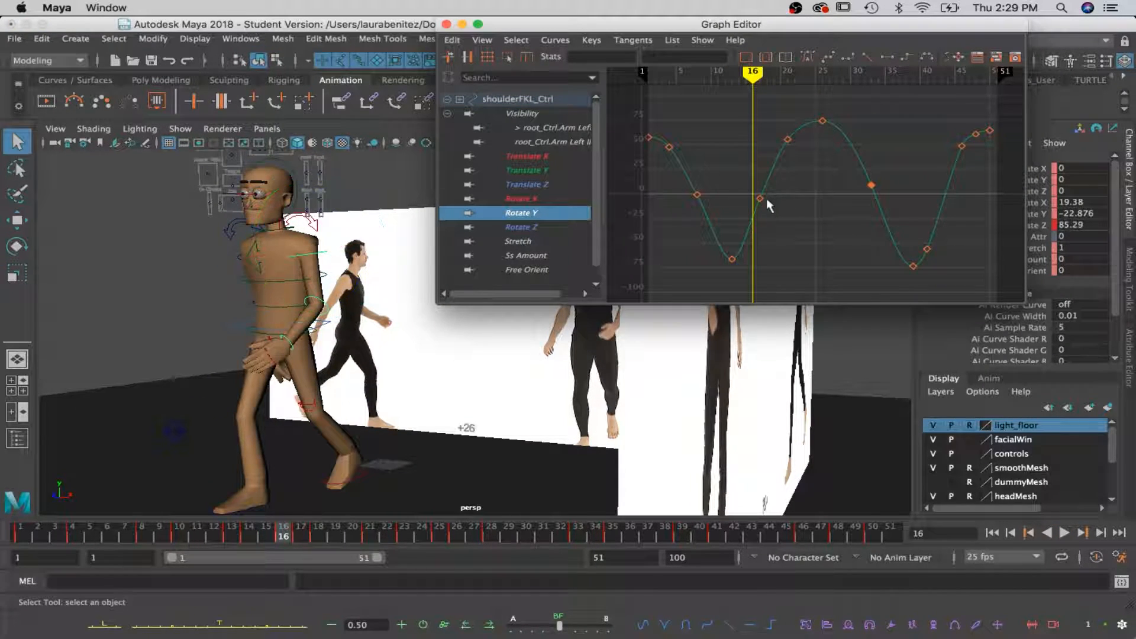
click(761, 199)
key(w)
shift+middle_drag(763, 201, 761, 229)
alt+drag(450, 338, 477, 338)
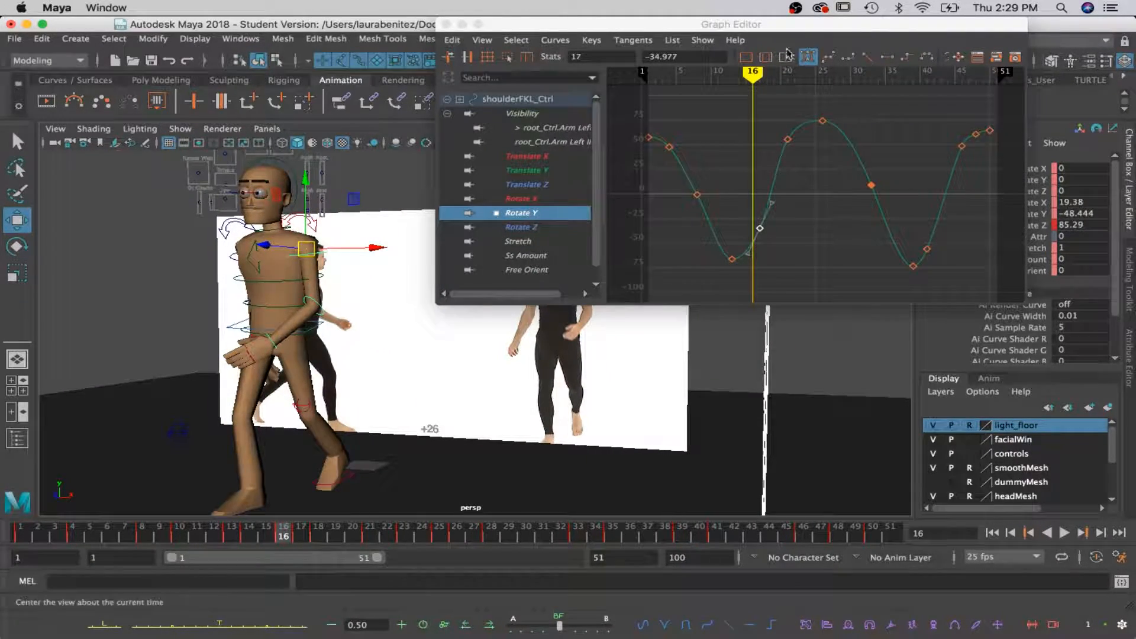
Select the left wrist control and lower its Rotate Y key at frame 21 to about -4.25
key(q)
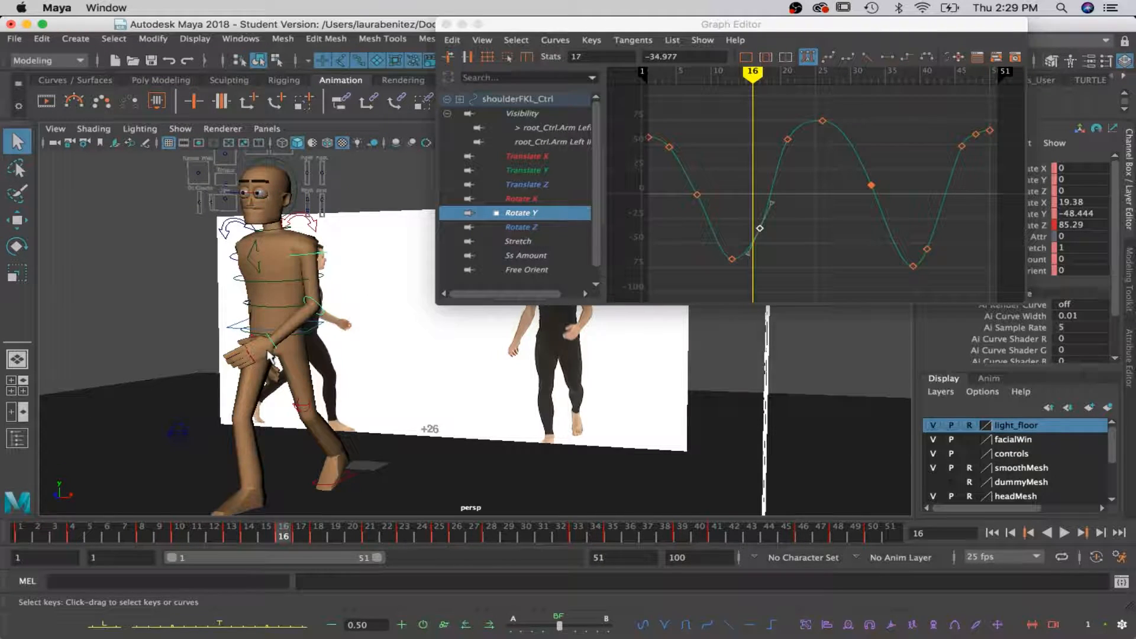
click(275, 348)
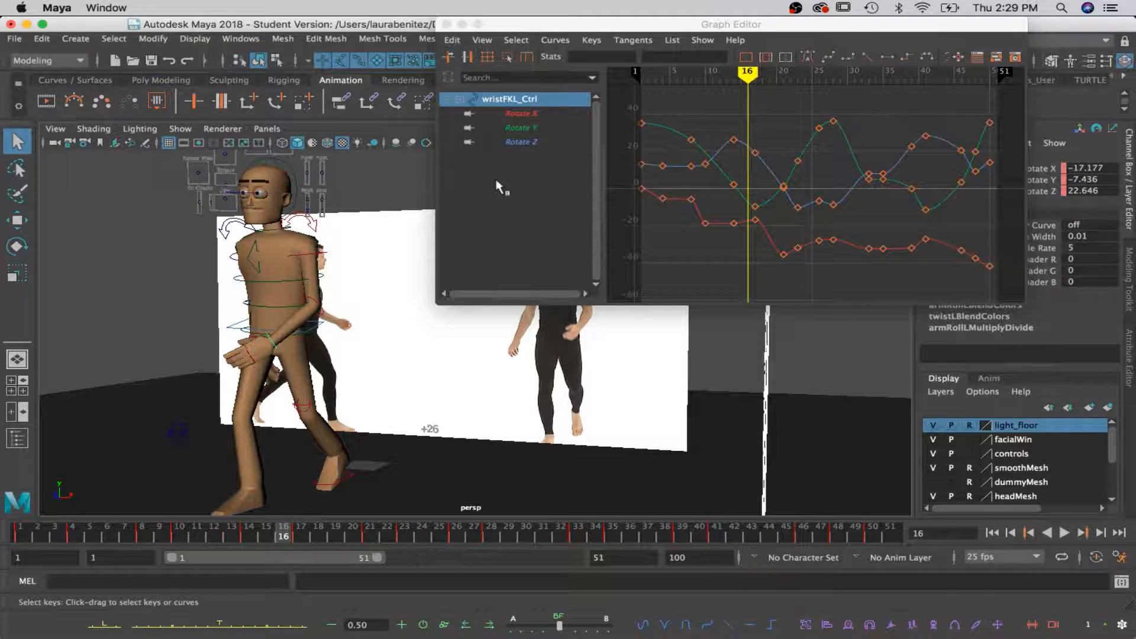
click(521, 128)
drag(758, 82, 783, 82)
click(784, 227)
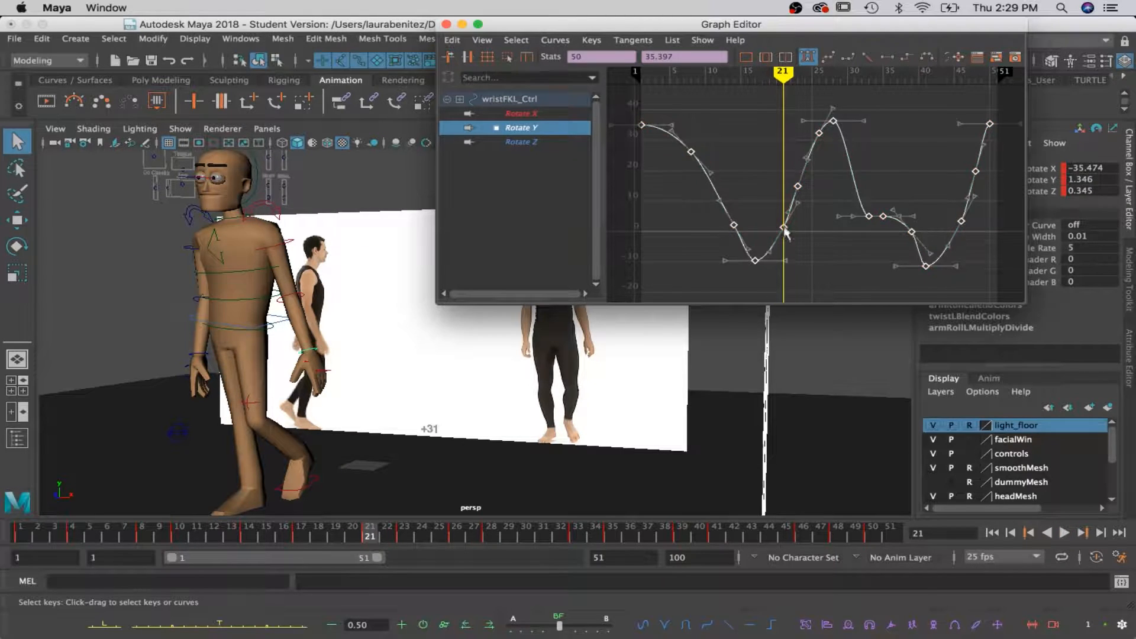
key(w)
shift+middle_drag(782, 231, 786, 245)
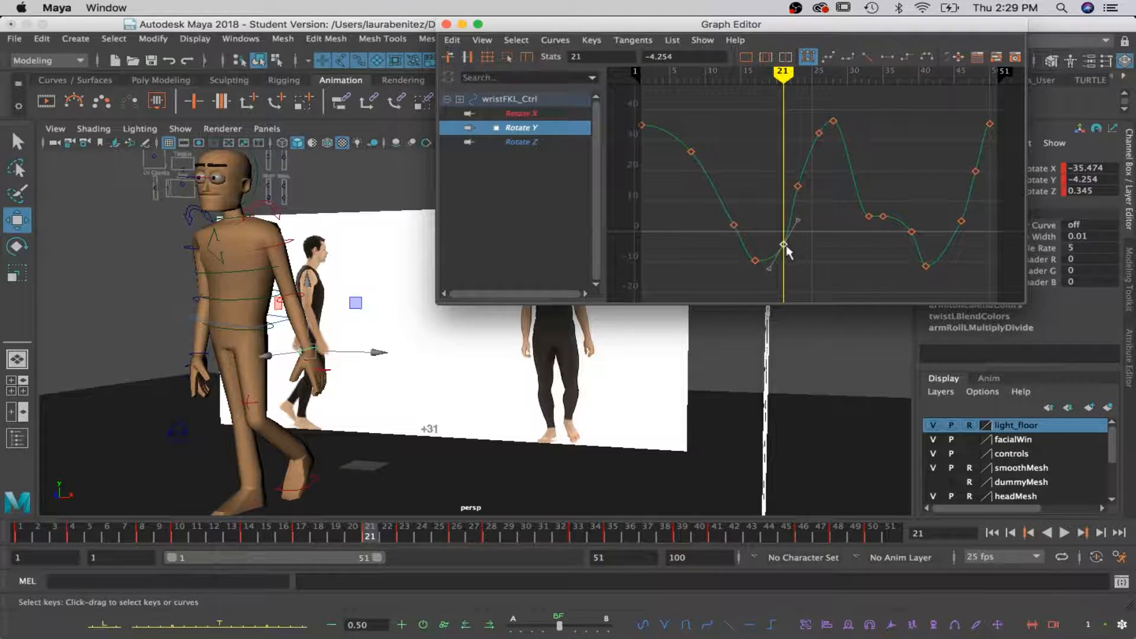
click(788, 239)
alt+drag(568, 360, 679, 355)
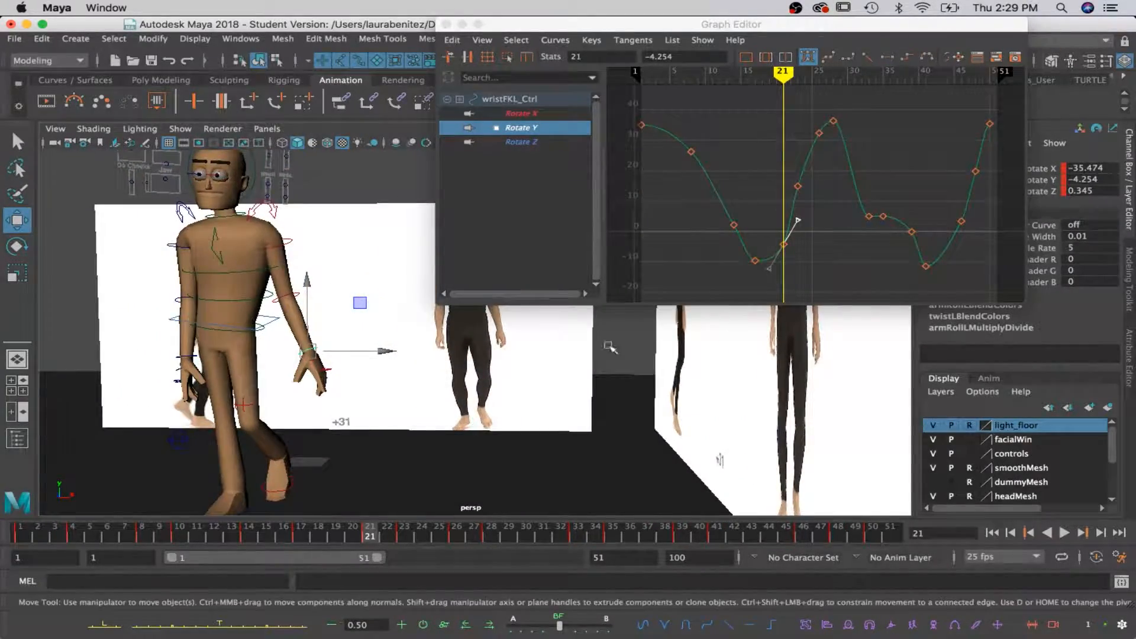
Move the left wrist control's Rotate Y key at frame 23 to frame 24, keeping its value
mouse_move(786, 75)
mouse_down()
mouse_move(817, 83)
mouse_move(789, 86)
mouse_move(808, 84)
mouse_up()
key(e)
alt+drag(367, 332, 310, 351)
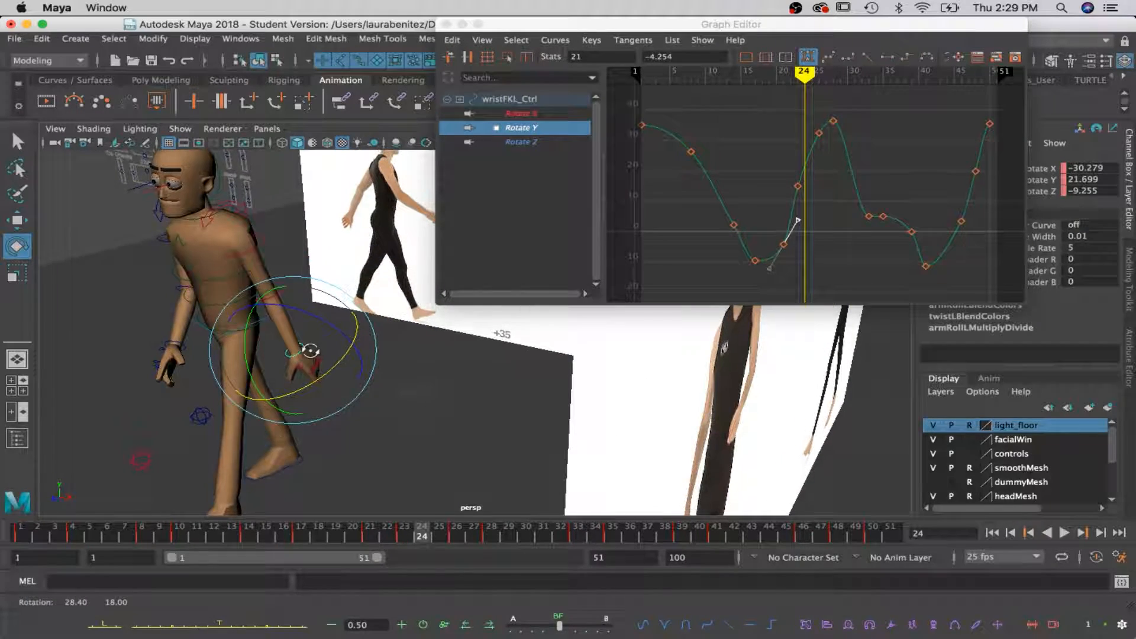
drag(795, 176, 804, 192)
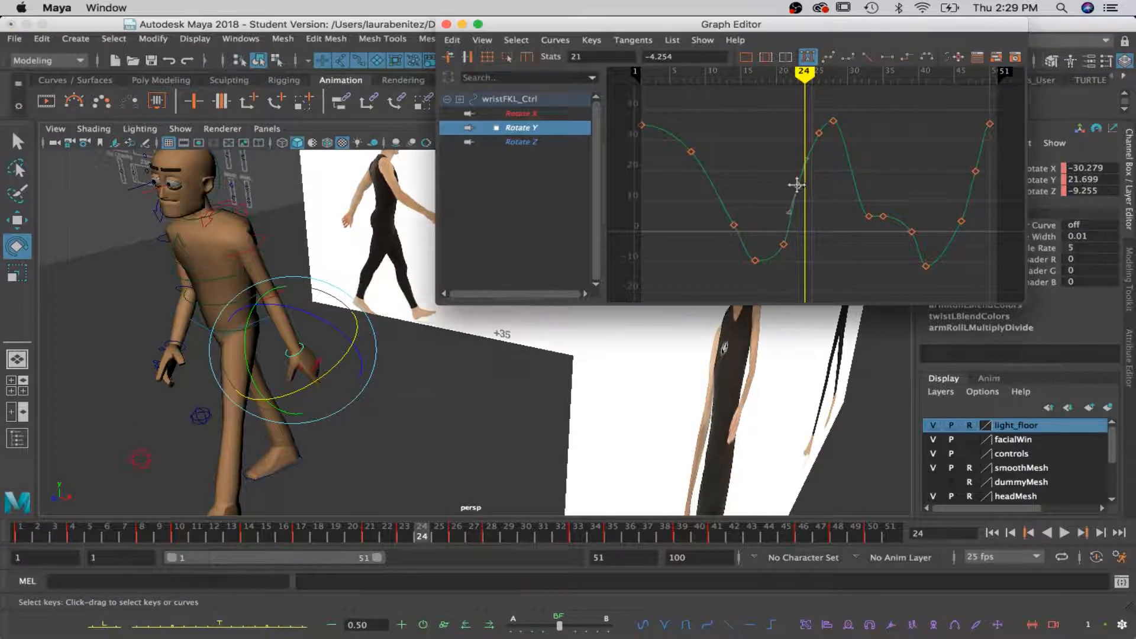
key(w)
shift+middle_drag(798, 186, 822, 184)
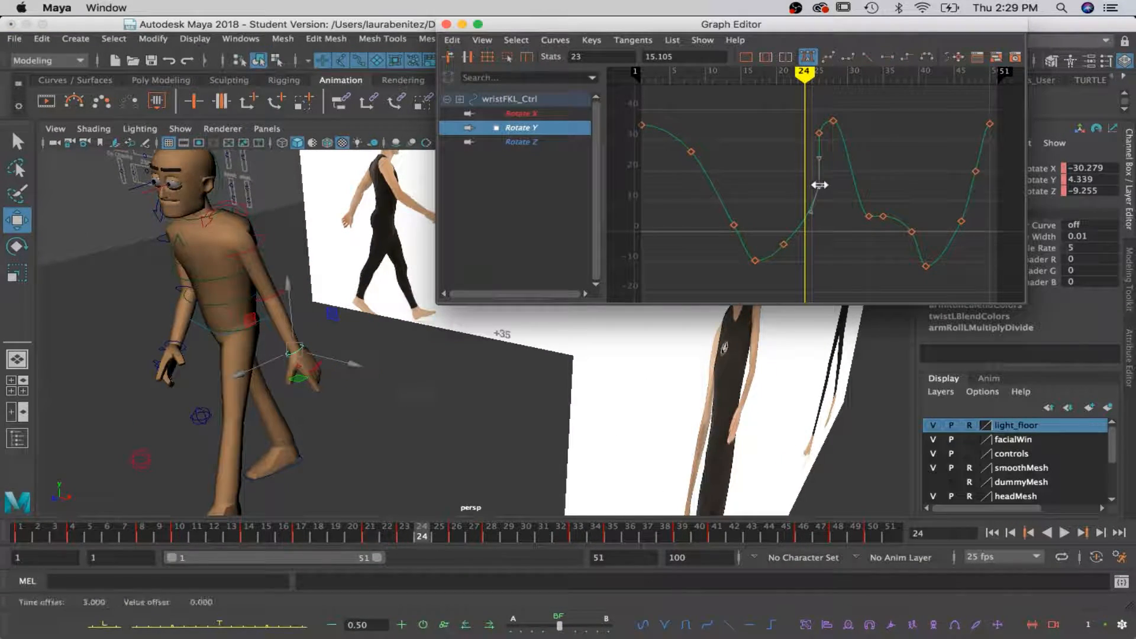
drag(797, 195, 805, 230)
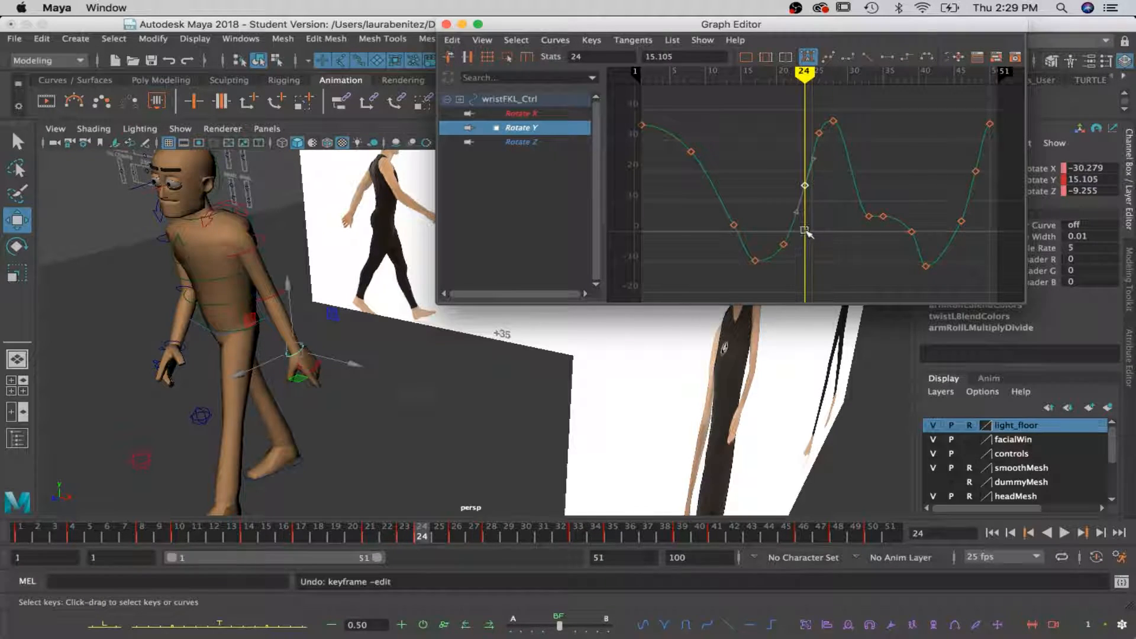
Select the left shoulder control and lower its Rotate X key at frame 25 to about -56
click(260, 239)
key(e)
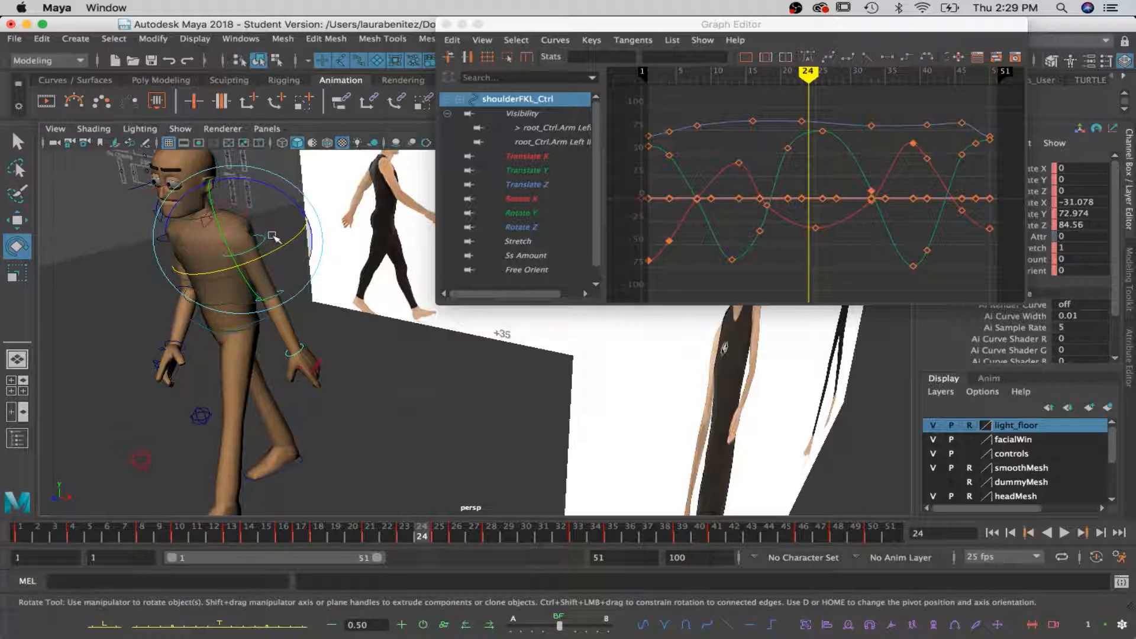
click(815, 229)
key(w)
mouse_move(814, 231)
mouse_down()
mouse_move(808, 197)
mouse_move(807, 250)
mouse_up()
alt+drag(410, 342, 456, 312)
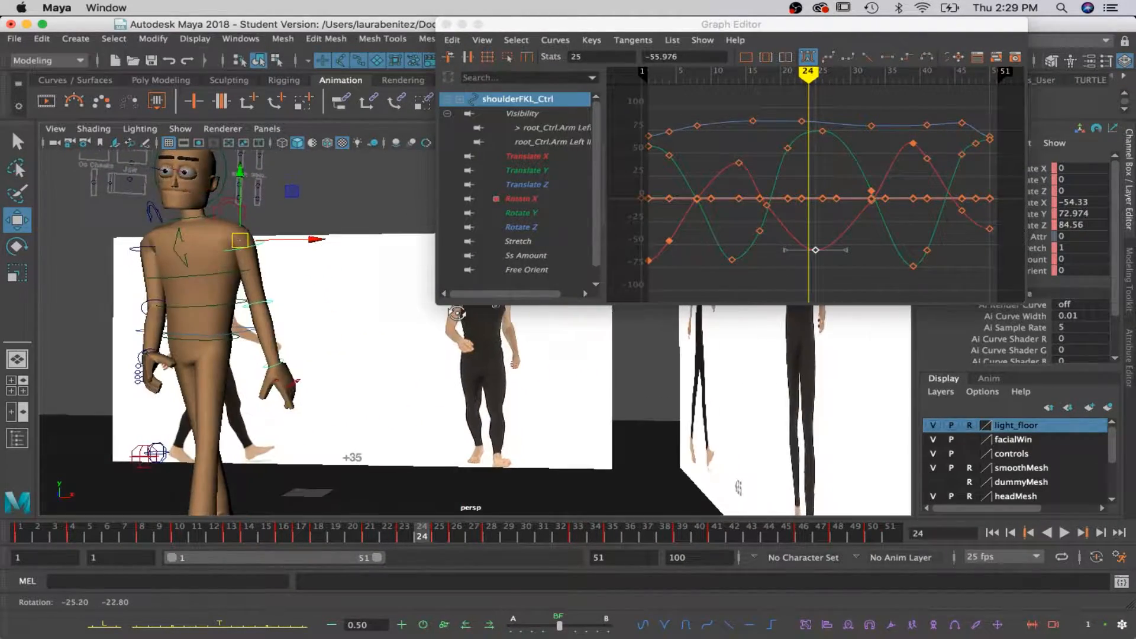
Isolate the left shoulder control's Rotate Y curve and go to frame 30
alt+drag(329, 284, 283, 282)
drag(418, 535, 491, 535)
click(827, 130)
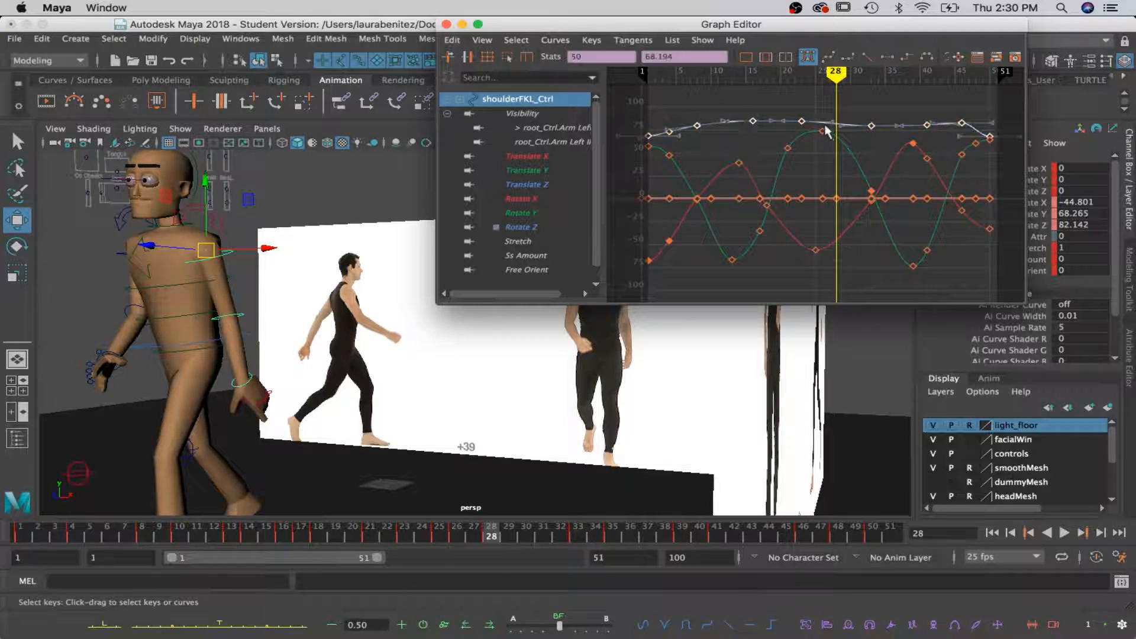
click(518, 213)
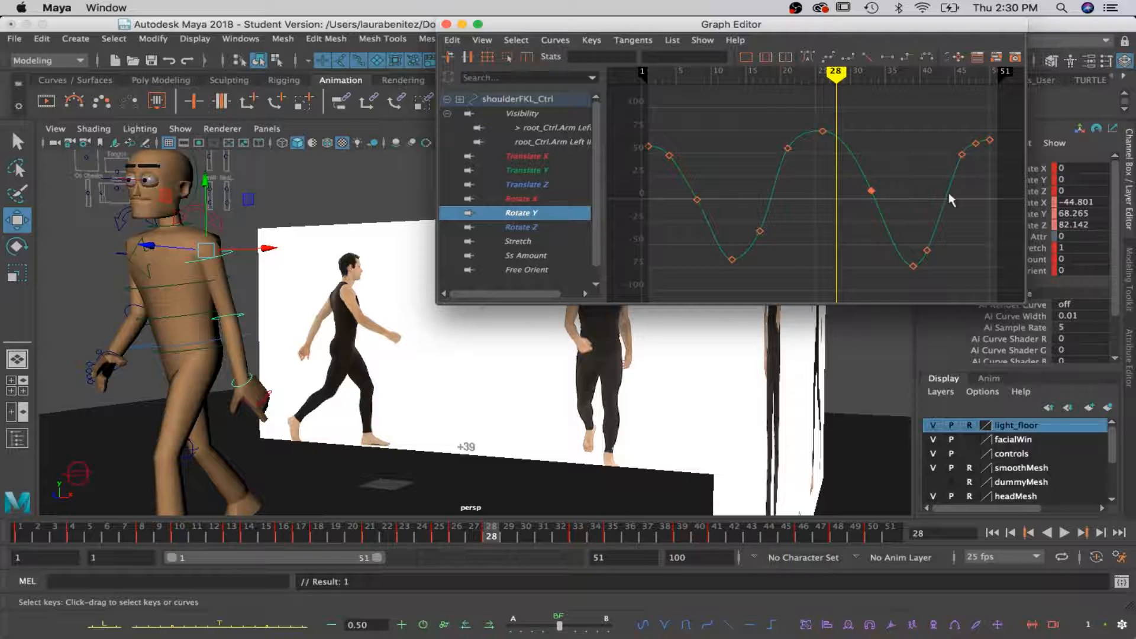
click(850, 68)
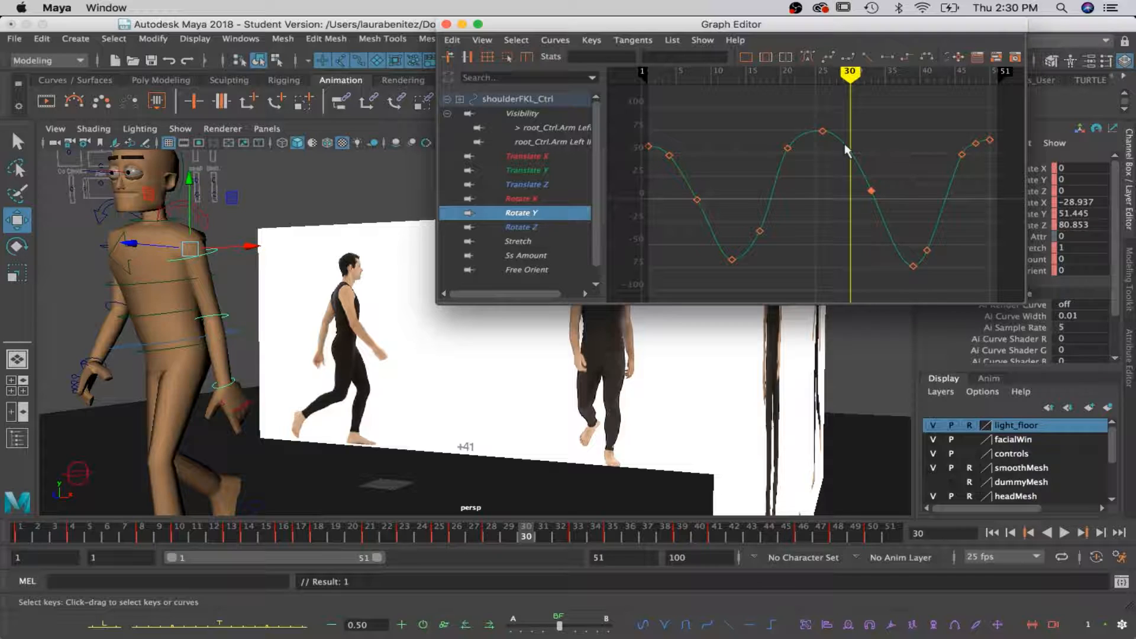
Rotate and key the left shoulder control at frame 30 with Rotate Y about 94, applying auto tangents to the surrounding Rotate Y keys
key(e)
drag(163, 233, 155, 248)
key(s)
drag(791, 107, 912, 205)
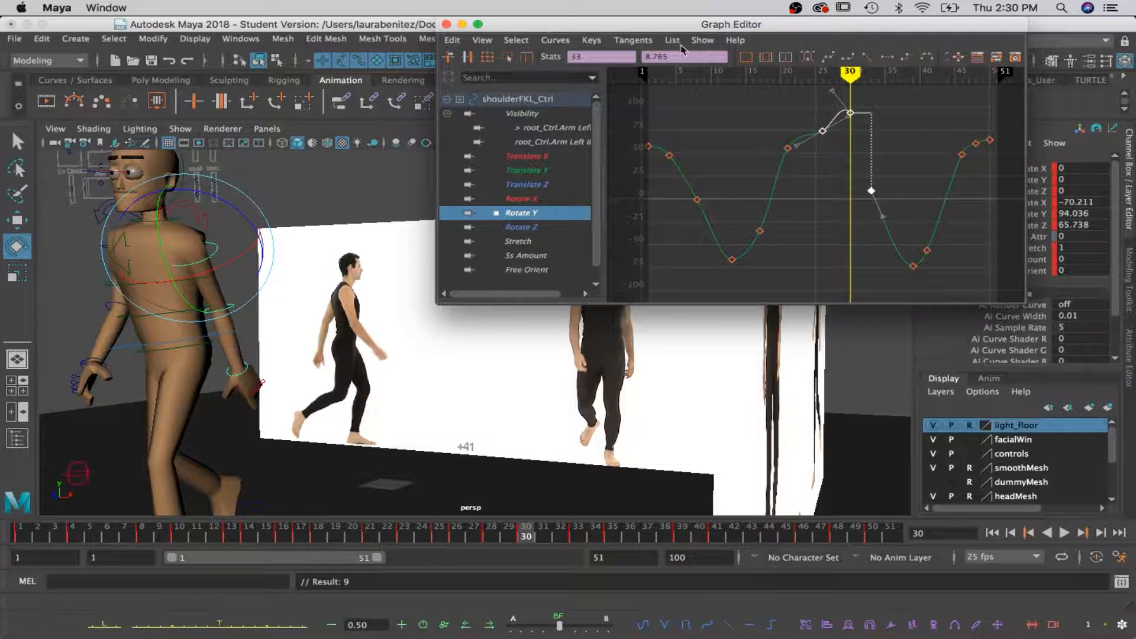
click(808, 57)
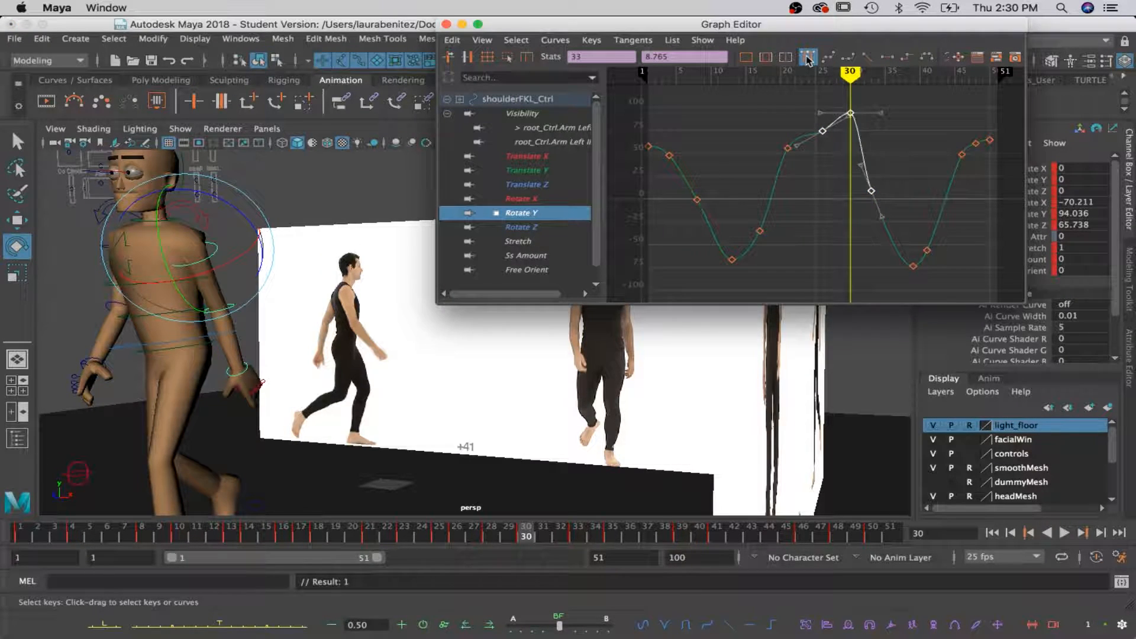
Raise the left shoulder control's Rotate Y key at frame 26 to about 90
click(841, 135)
drag(831, 138, 819, 125)
key(w)
shift+middle_drag(818, 127, 811, 112)
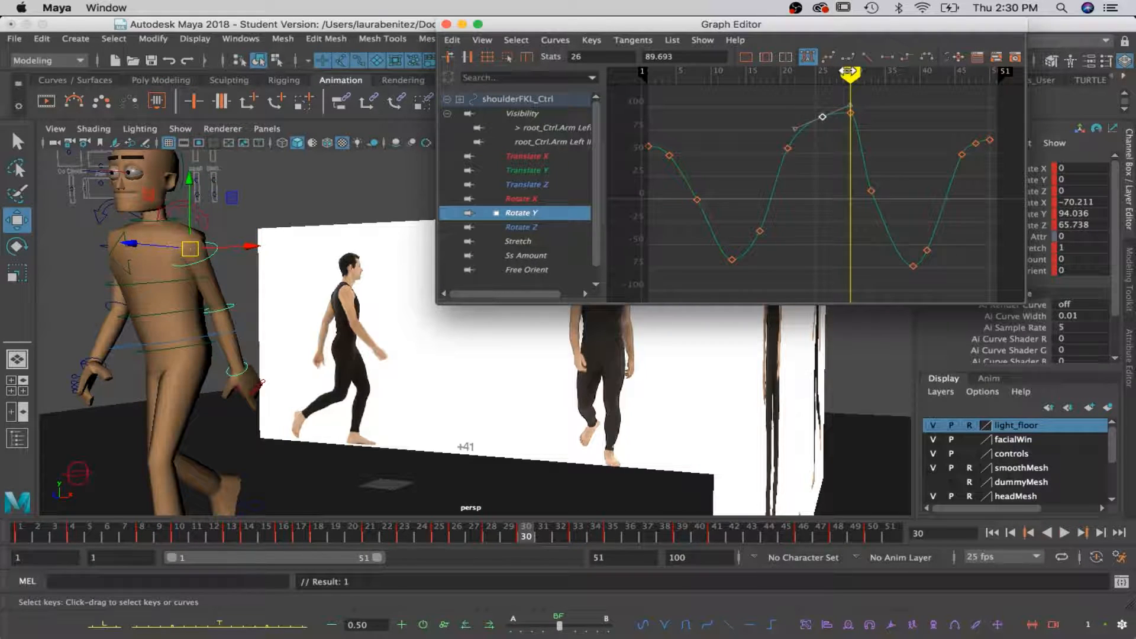
Play back the arm swing and try raising the left shoulder control's Rotate Y key at frame 33
key(alt+v)
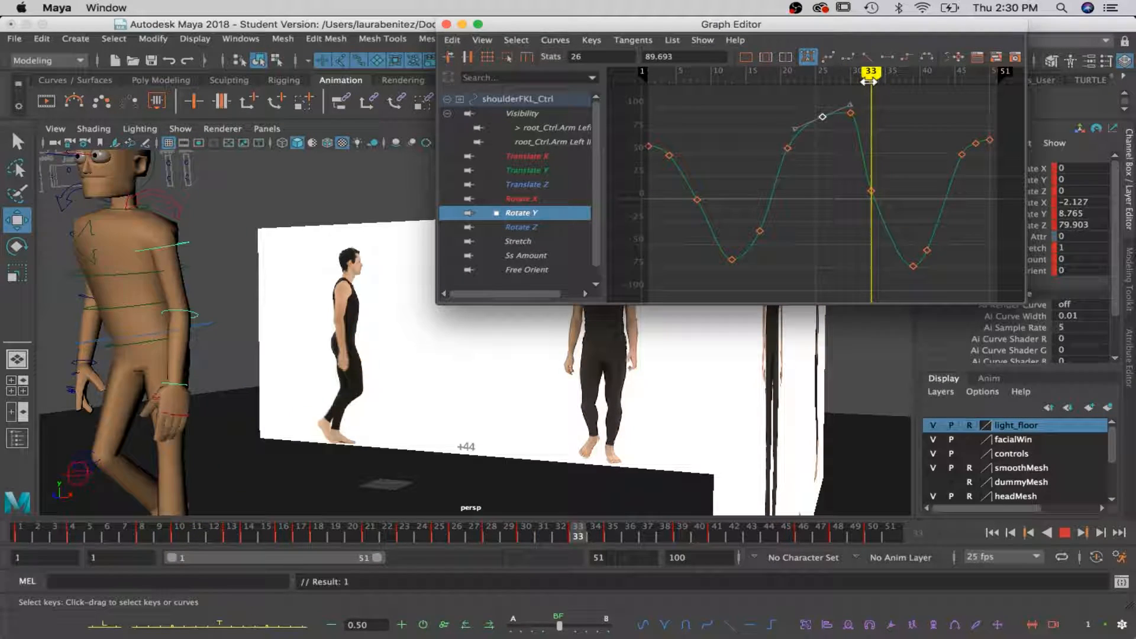
key(alt+v)
click(870, 190)
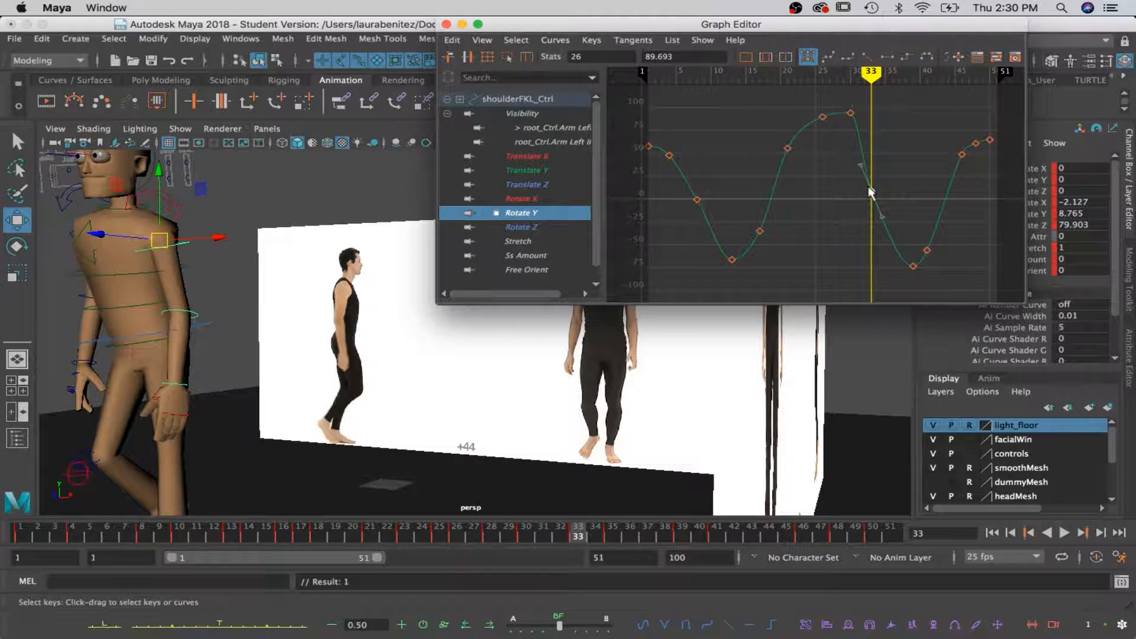
middle_drag(873, 190, 871, 142)
key(ctrl+z)
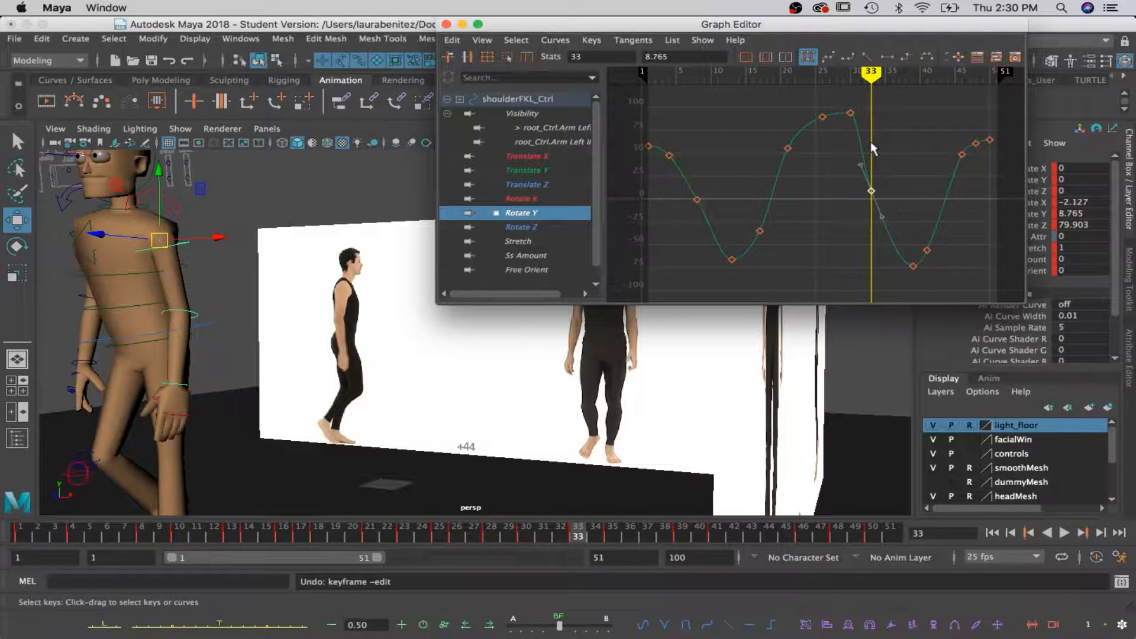
Undo the left shoulder control's recent Rotate Y edits back to before the key at frame 30 was added
key(e)
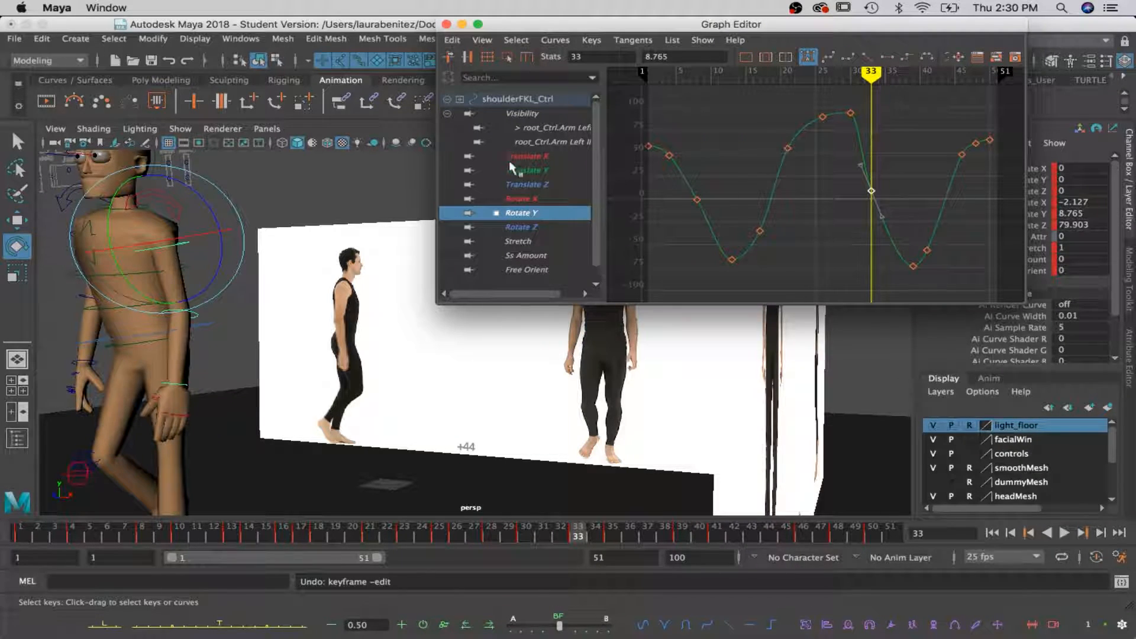
key(ctrl+z)
key(ctrl+z)
key(ctrl+z)
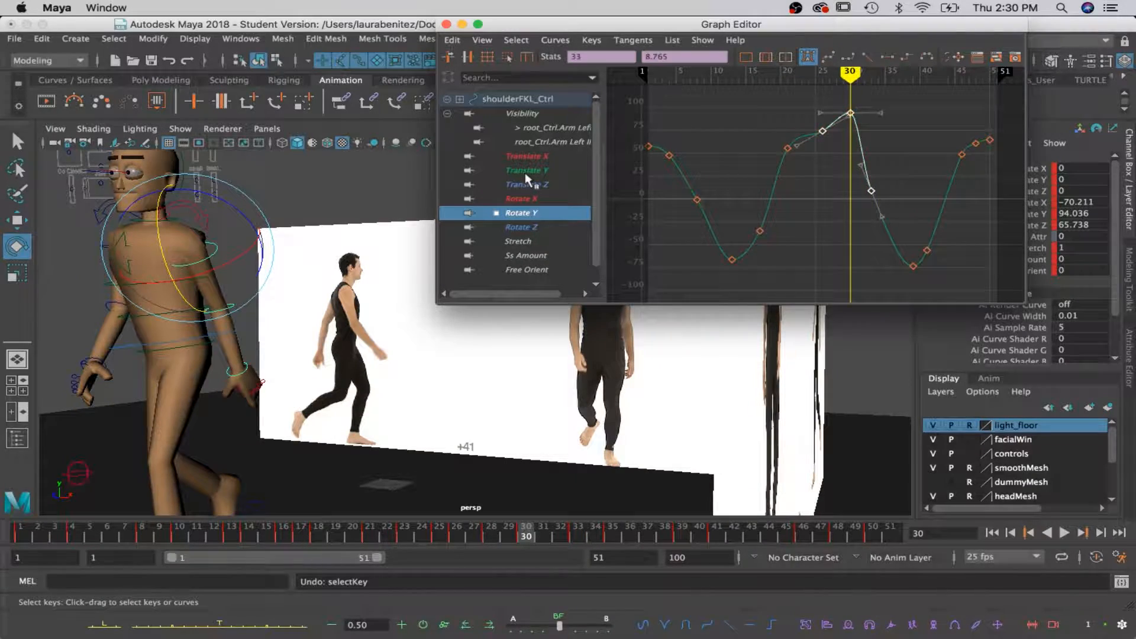
key(ctrl+z)
key(ctrl+z)
Select the left wrist control, scrub to the end of the walk, and isolate its Rotate Z curve
alt+drag(349, 209, 304, 302)
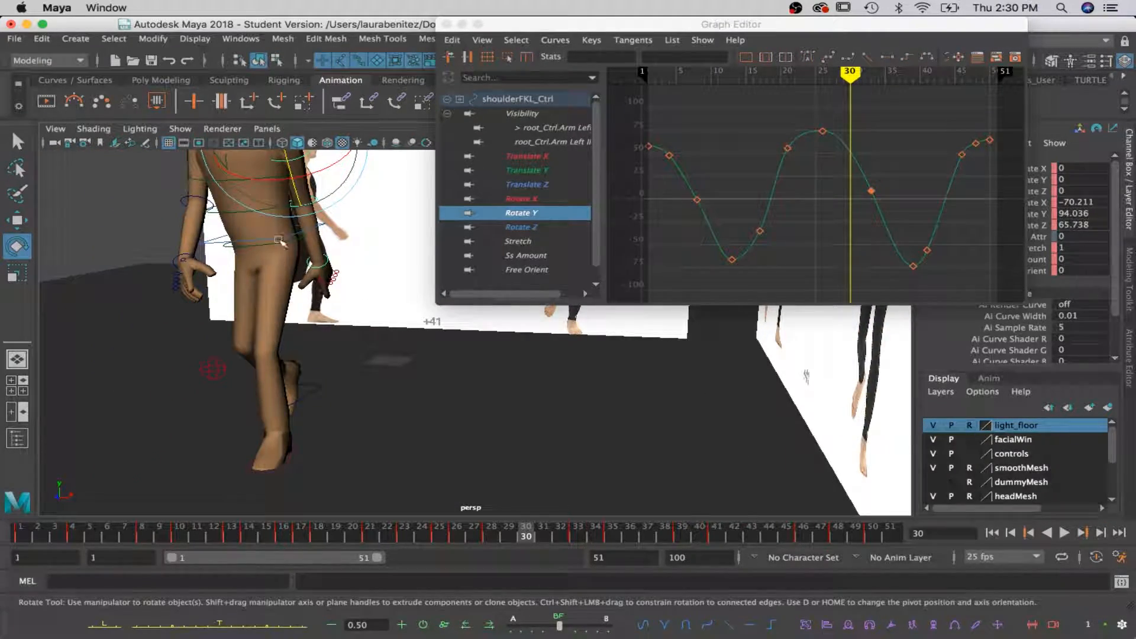
key(q)
click(322, 267)
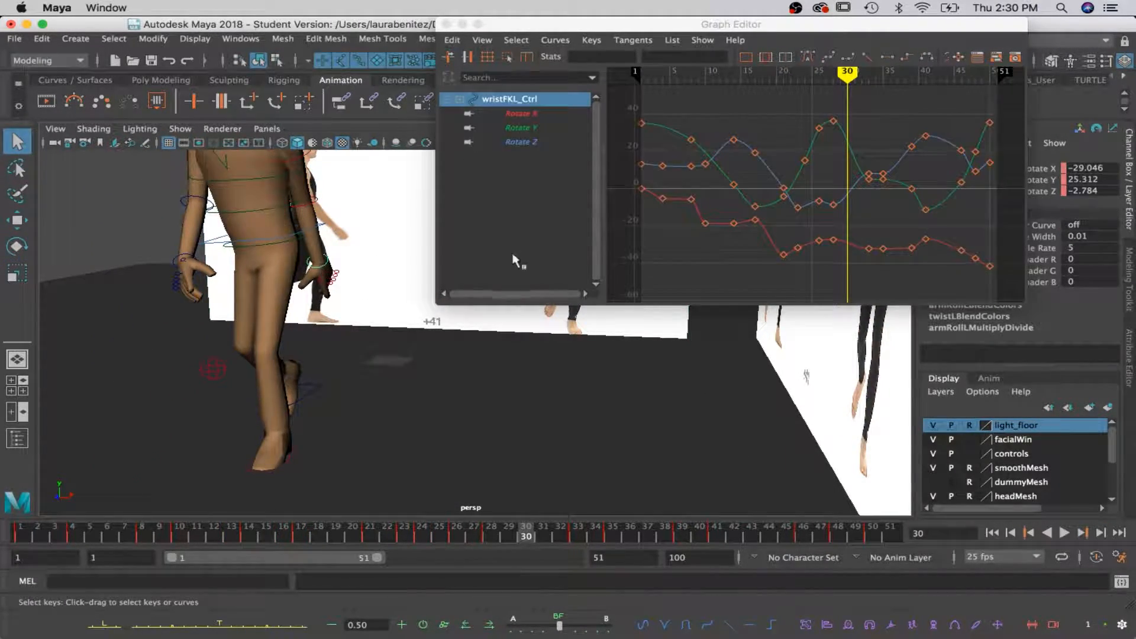
drag(526, 536, 919, 550)
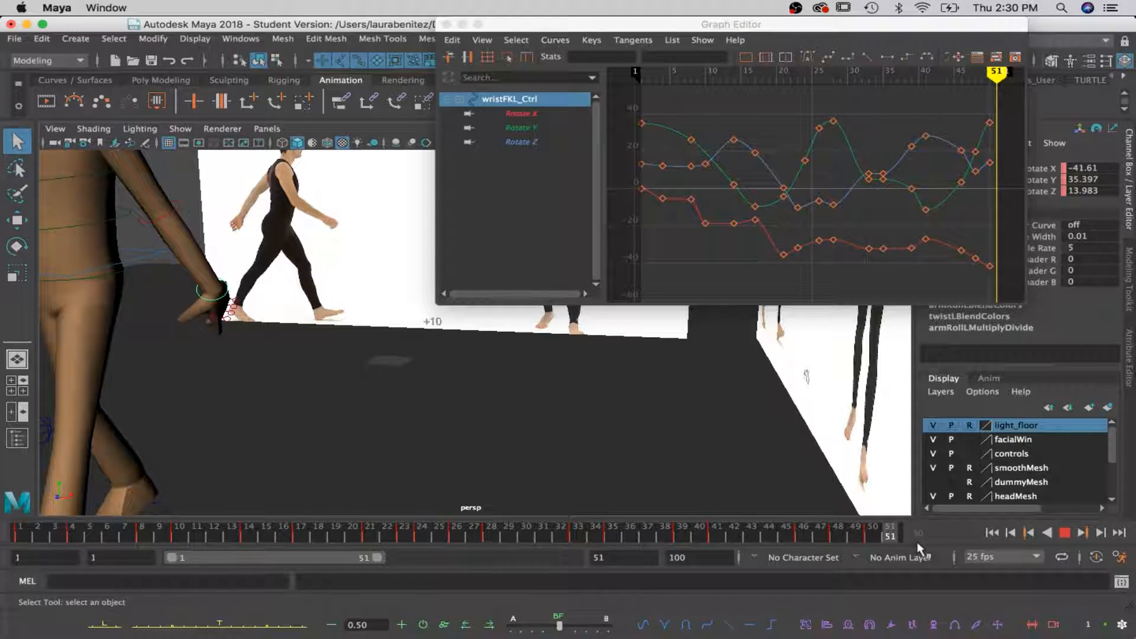
key(e)
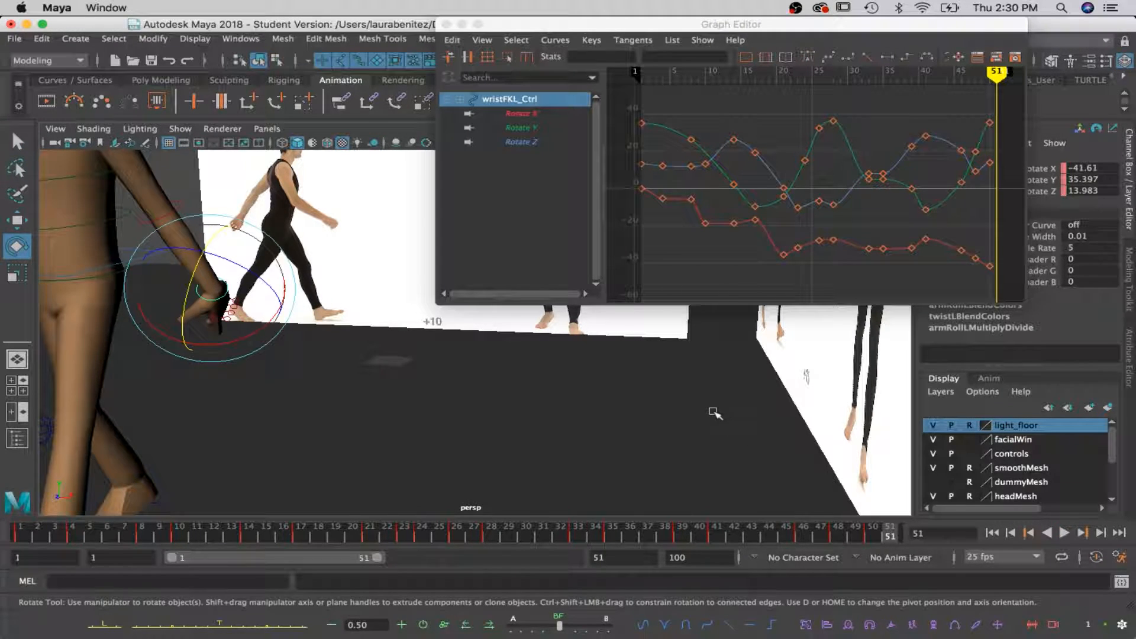
click(529, 143)
key(f)
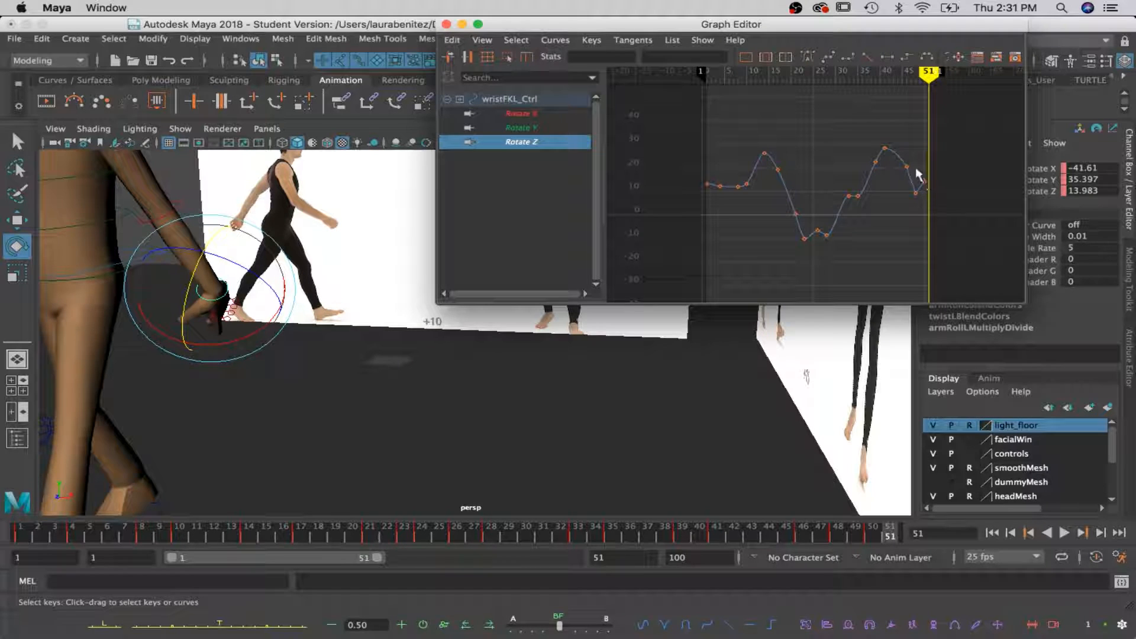
Lower the left wrist control's Rotate Z key at frame 50 to about -0.5
drag(929, 73, 924, 72)
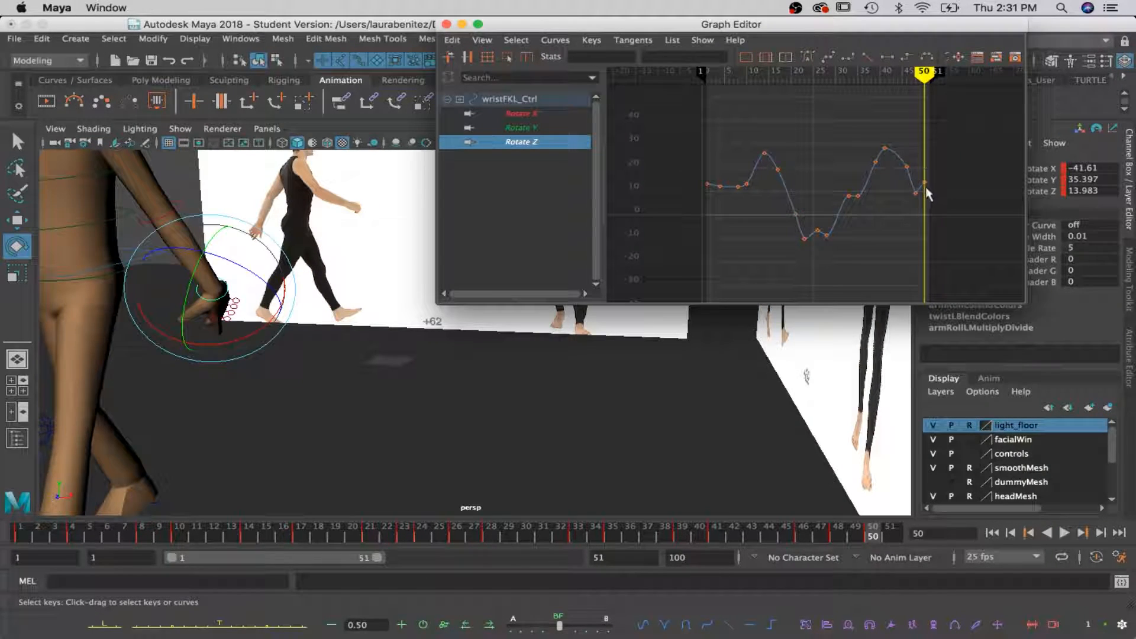
click(925, 184)
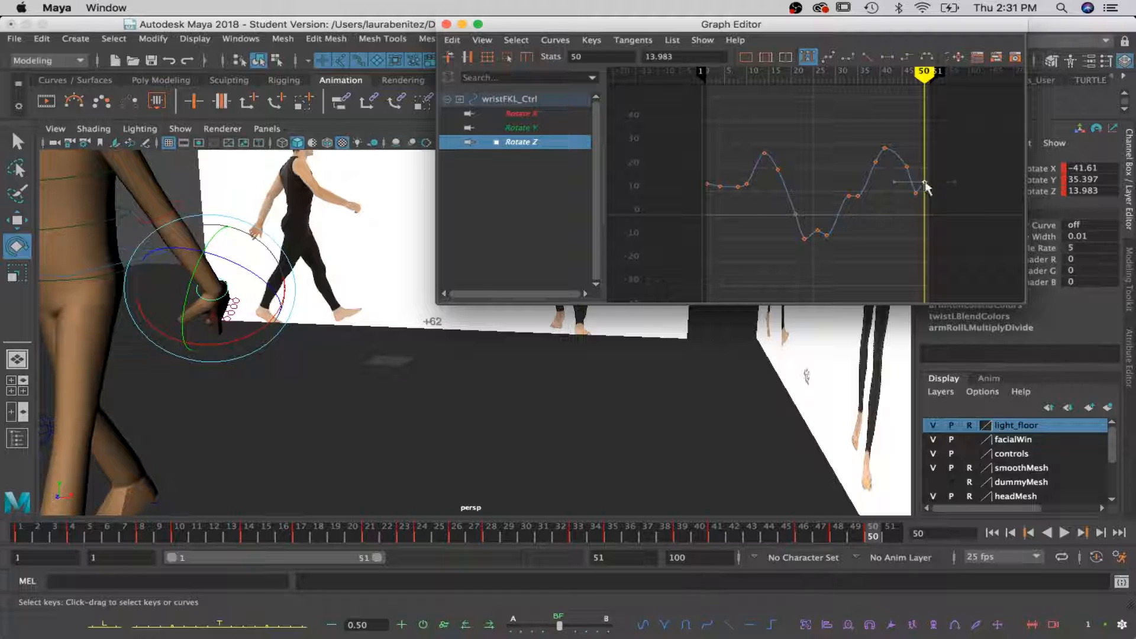
key(w)
shift+middle_drag(927, 187, 936, 214)
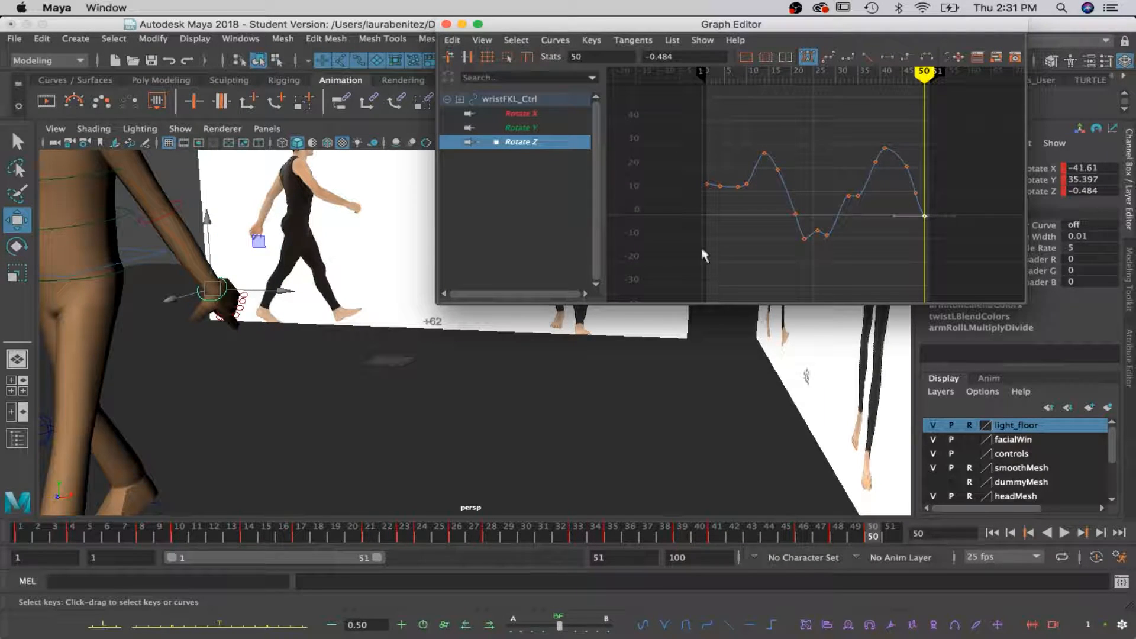
Inspect the right wrist control's Rotate Z curve for comparison, and return to the left wrist control's Rotate Z curve
alt+middle_drag(248, 336, 295, 339)
click(332, 311)
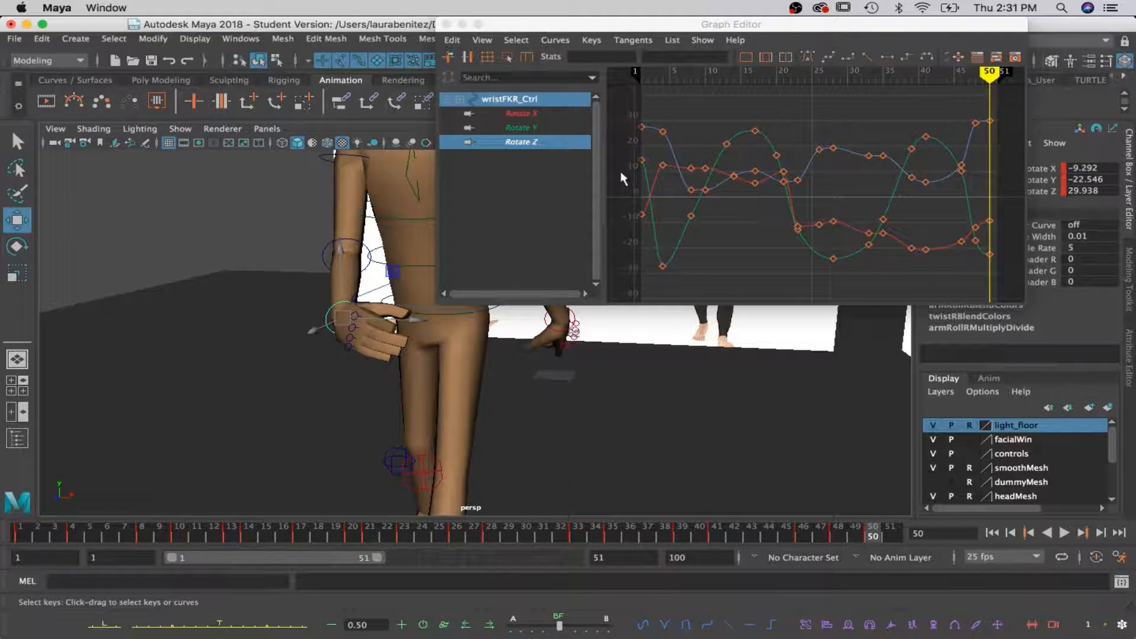
click(554, 147)
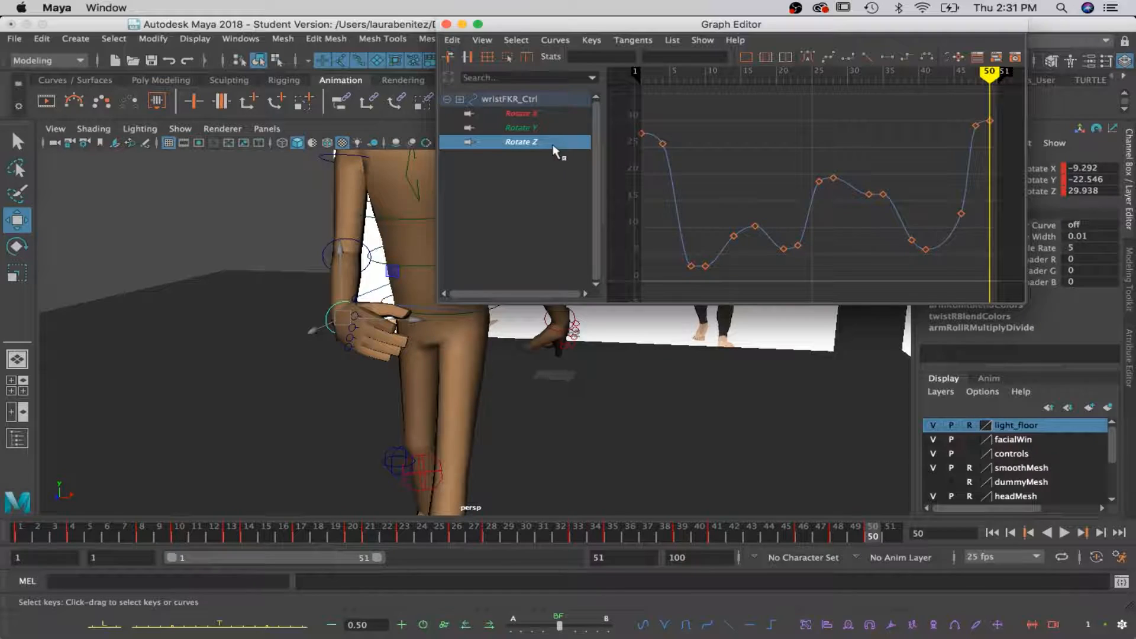
alt+drag(400, 283, 447, 367)
click(468, 408)
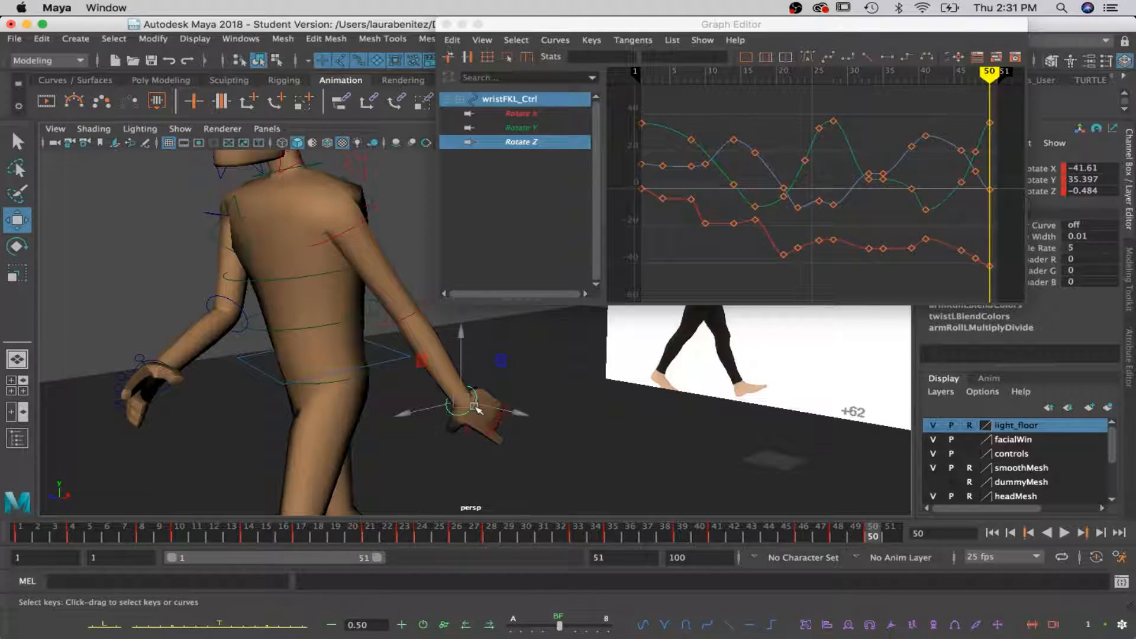
click(527, 142)
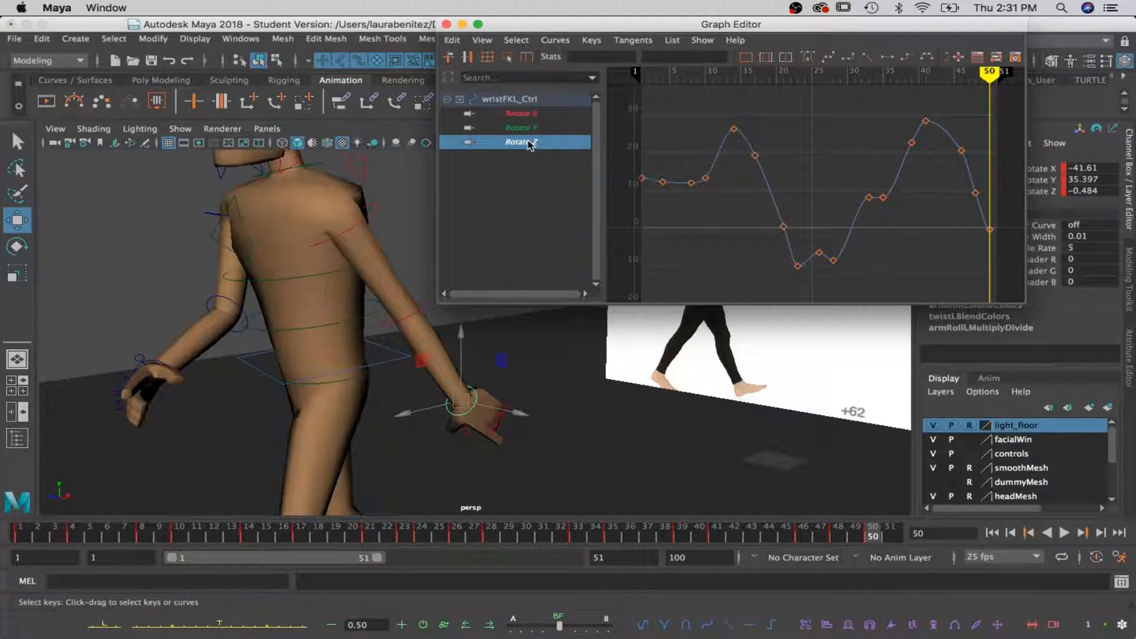
Delete the left wrist control's Rotate Z key at frame 35
mouse_move(989, 72)
mouse_down()
mouse_move(911, 73)
mouse_move(1010, 73)
mouse_move(883, 76)
mouse_up()
key(q)
click(882, 197)
key(Delete)
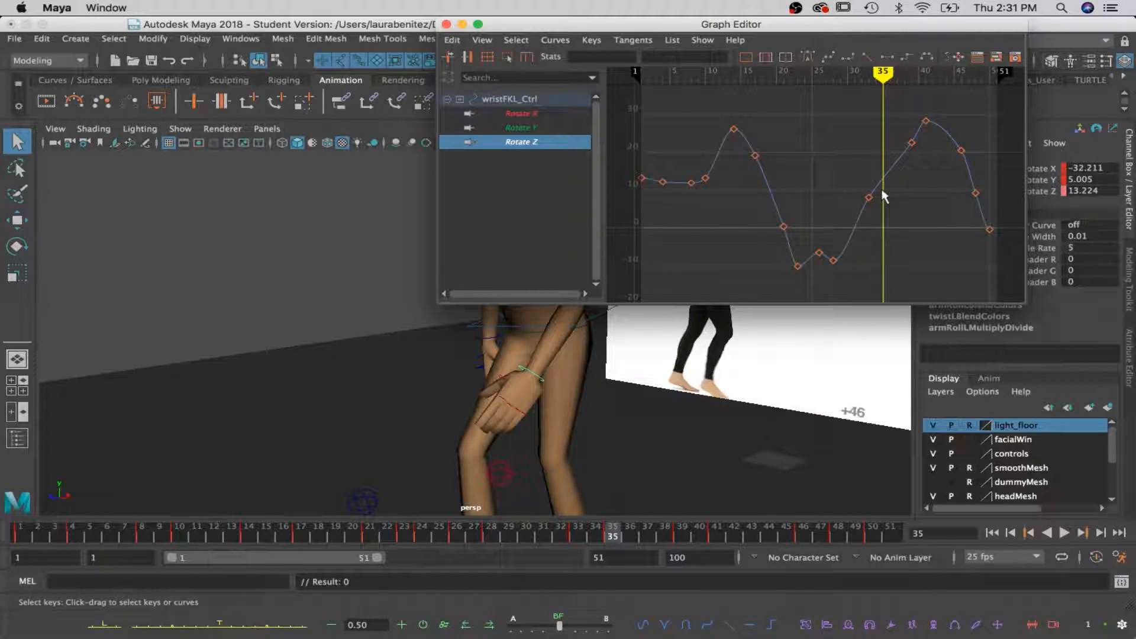
Shift the left wrist control's Rotate Z key at frame 39 to frame 37 and delete its key at frame 26
click(912, 143)
key(w)
drag(907, 139, 893, 141)
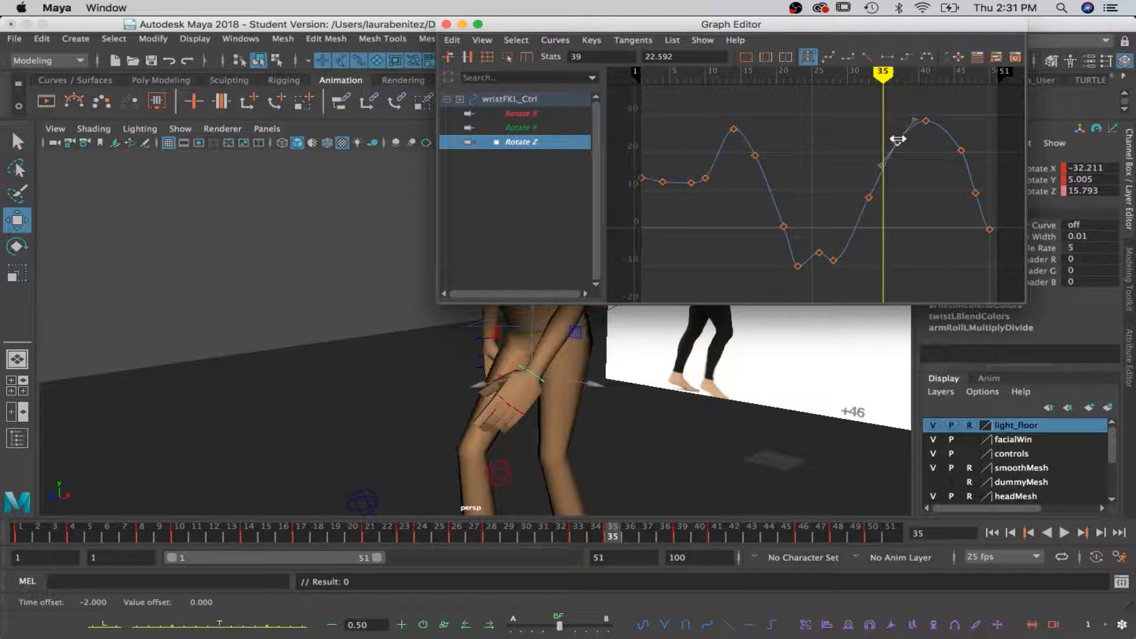
click(819, 253)
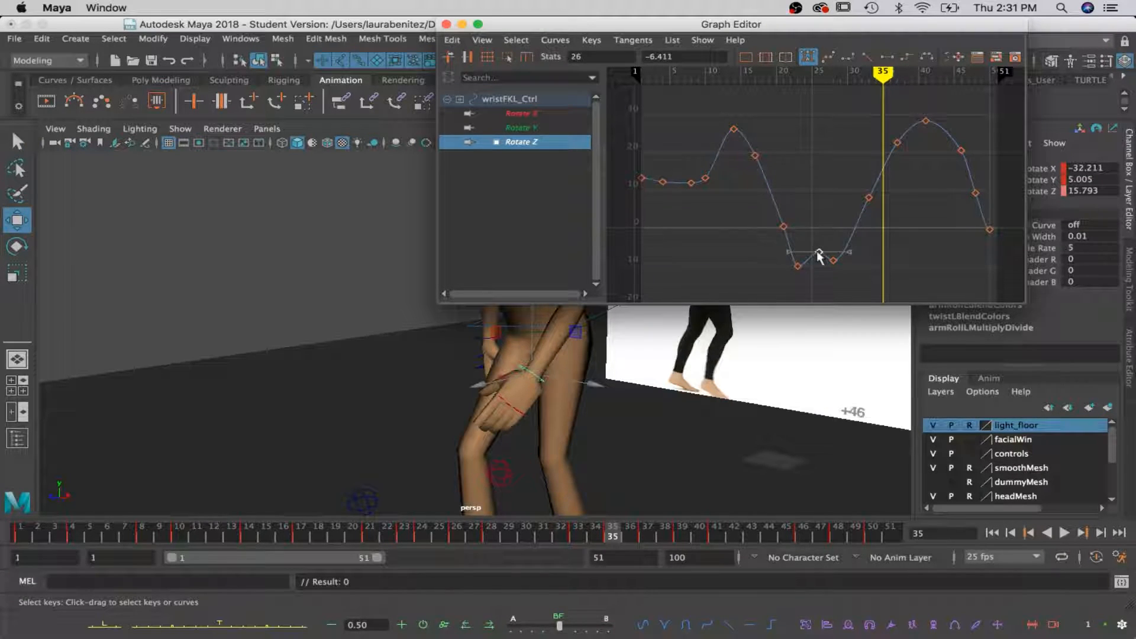
key(Delete)
Isolate the left wrist control's Rotate Y curve and lower its key at frame 35 to about -7.6
alt+drag(704, 349, 784, 337)
alt+middle_drag(775, 328, 639, 379)
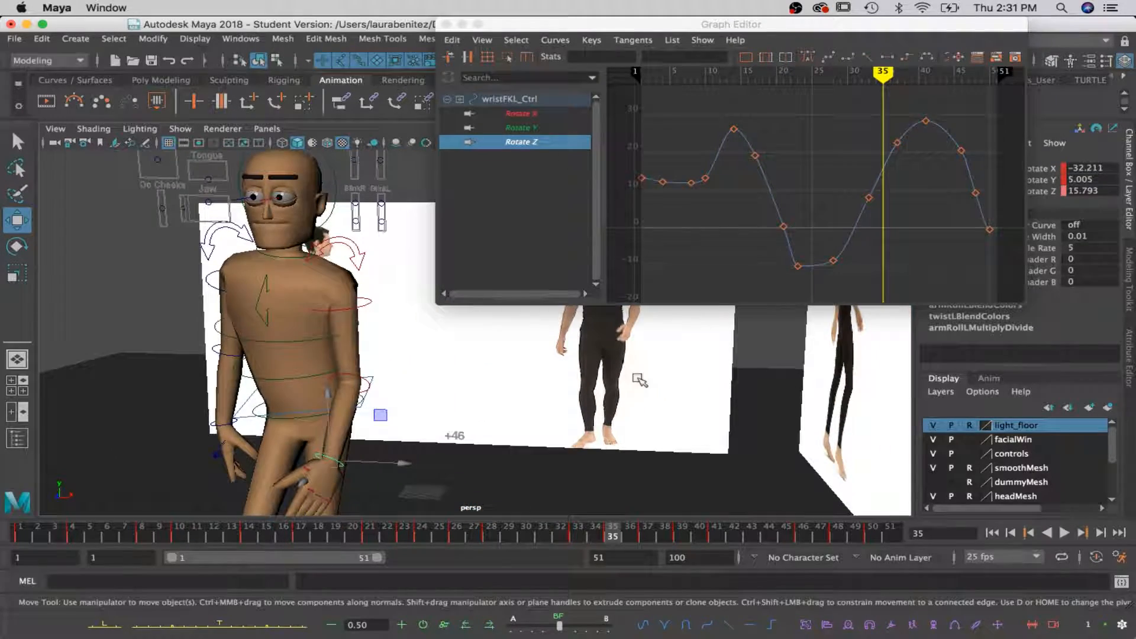
click(521, 129)
alt+drag(420, 382, 373, 345)
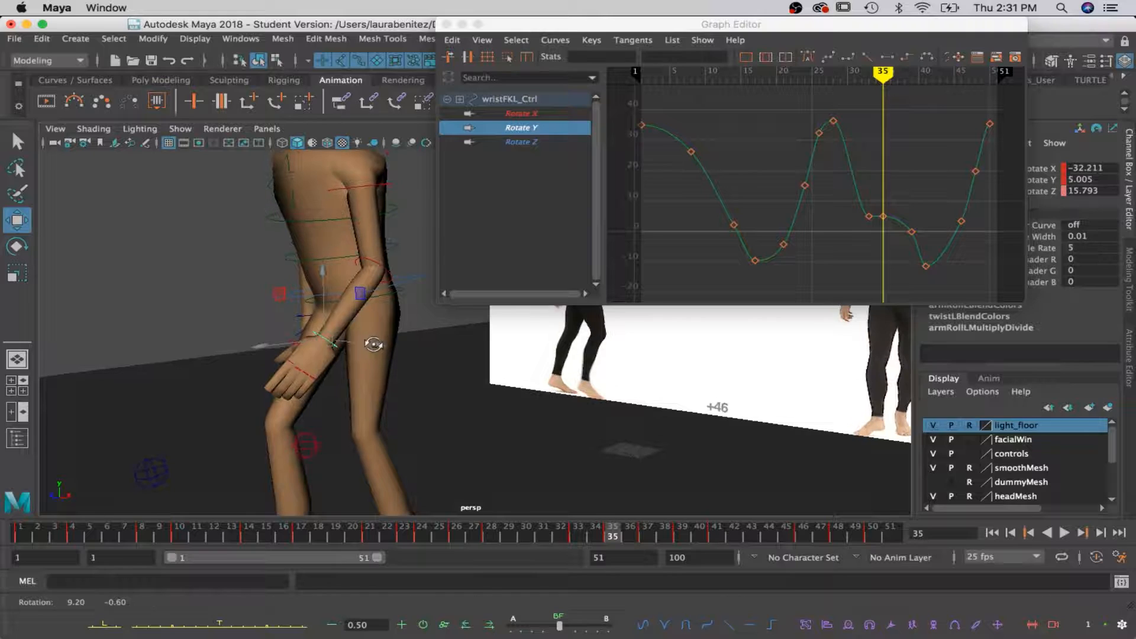
click(883, 216)
middle_drag(883, 216, 884, 252)
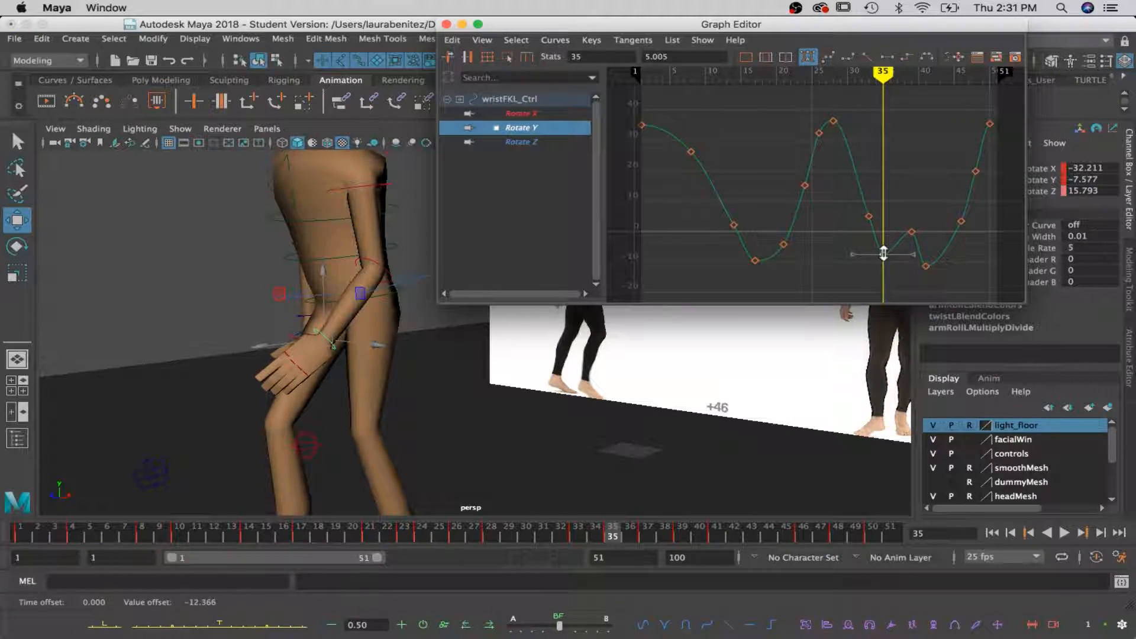
alt+drag(528, 393, 583, 371)
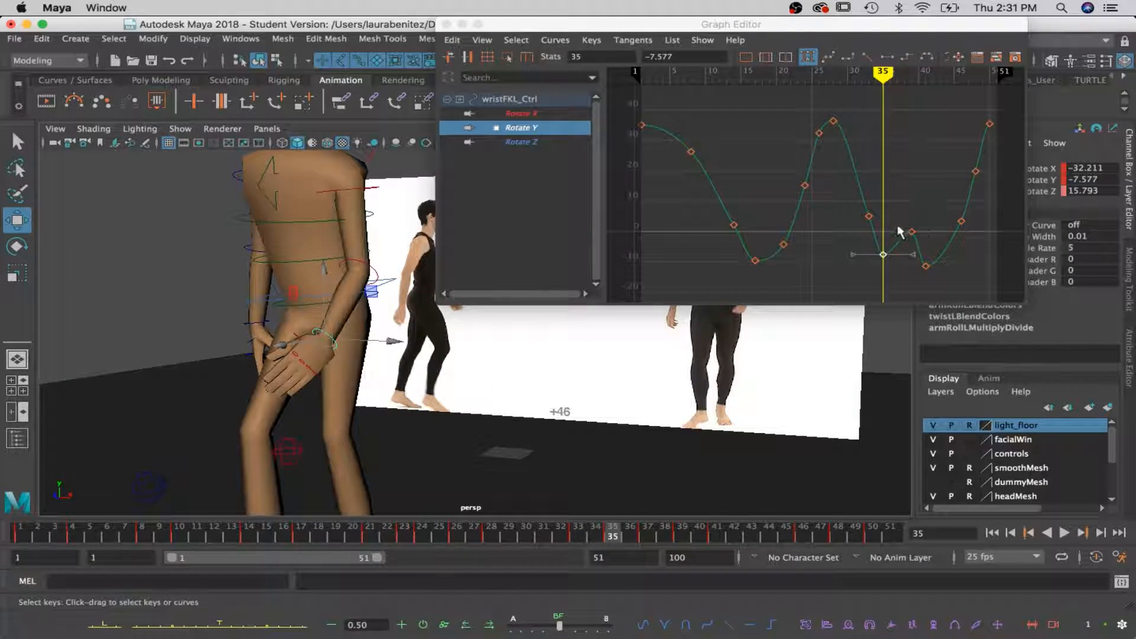
Delete the left wrist control's Rotate Y key at frame 39
drag(884, 74, 911, 78)
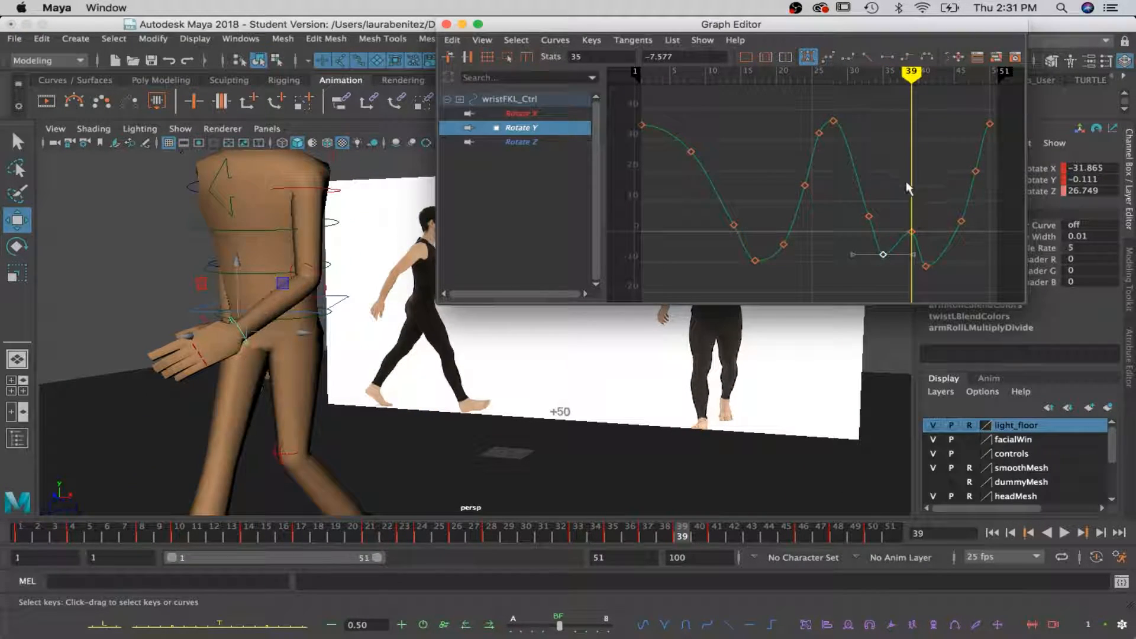
key(q)
click(912, 231)
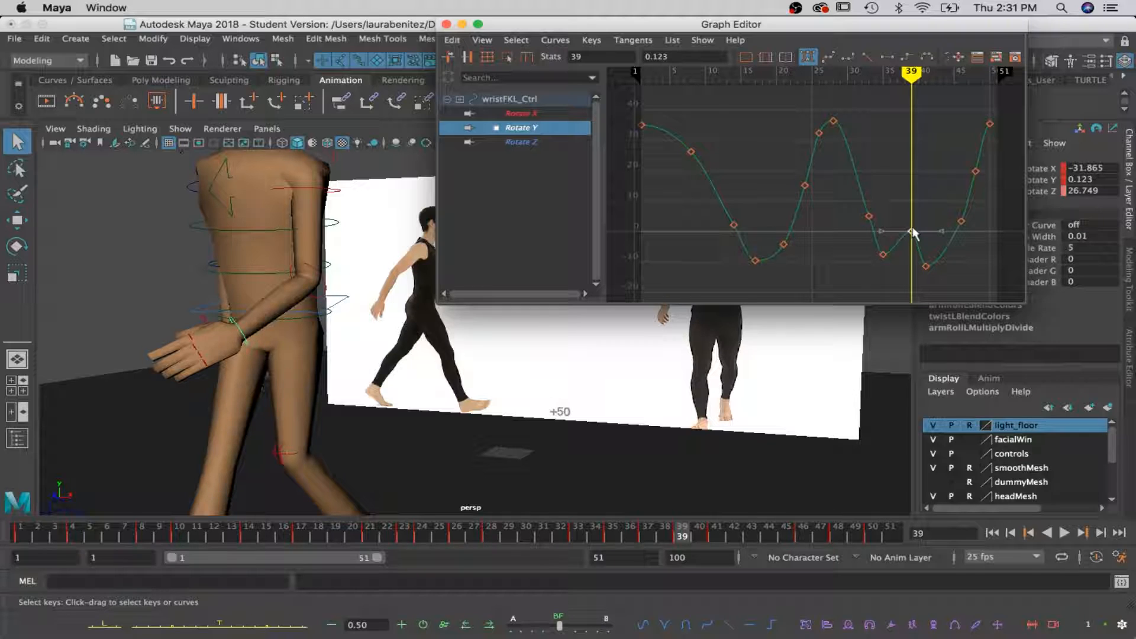
key(Delete)
Review the arm swing in playback and shift the left wrist control's Rotate Y key at frame 17 to frame 18
mouse_move(917, 82)
mouse_down()
mouse_move(873, 87)
mouse_move(1015, 92)
mouse_move(846, 110)
mouse_up()
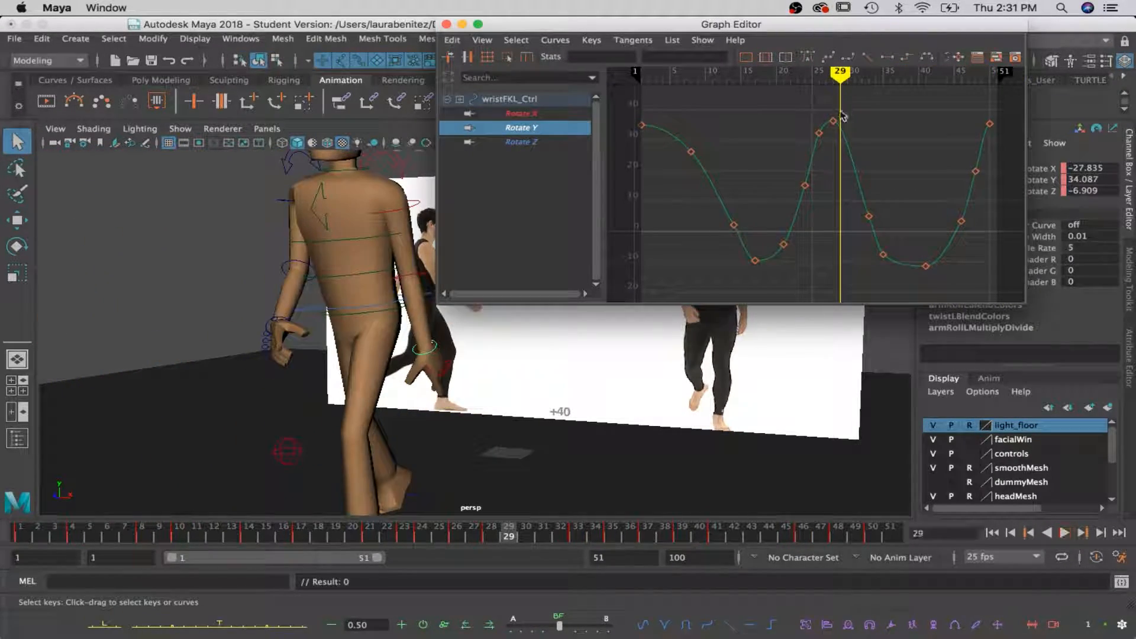
alt+drag(381, 310, 427, 308)
alt+middle_drag(428, 307, 391, 337)
alt+drag(390, 338, 332, 323)
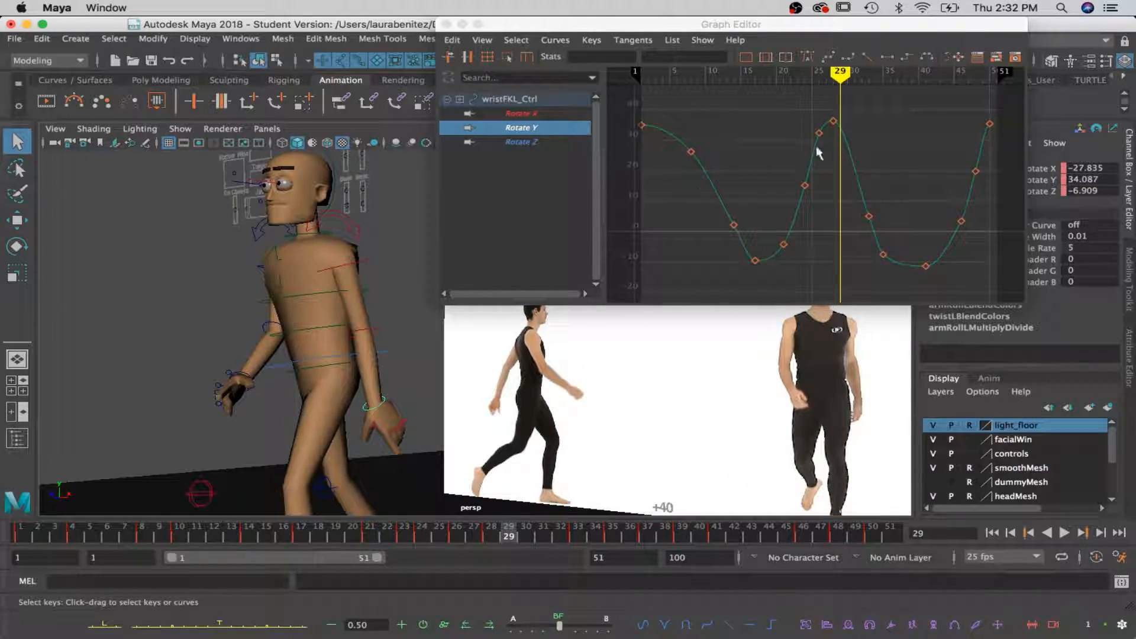
key(alt+v)
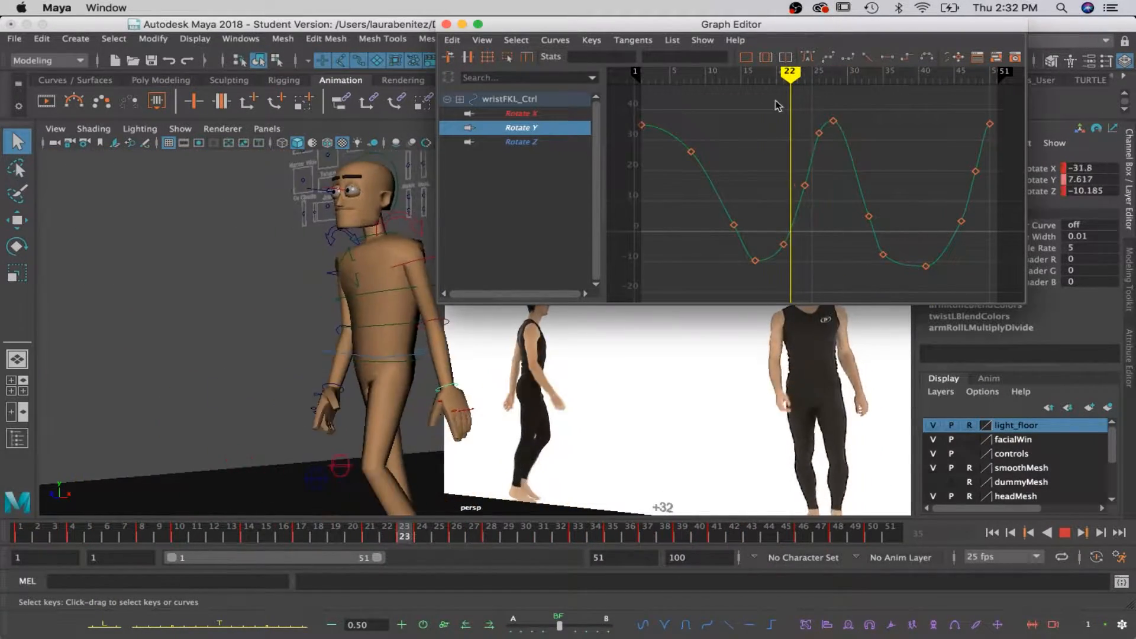
key(alt+v)
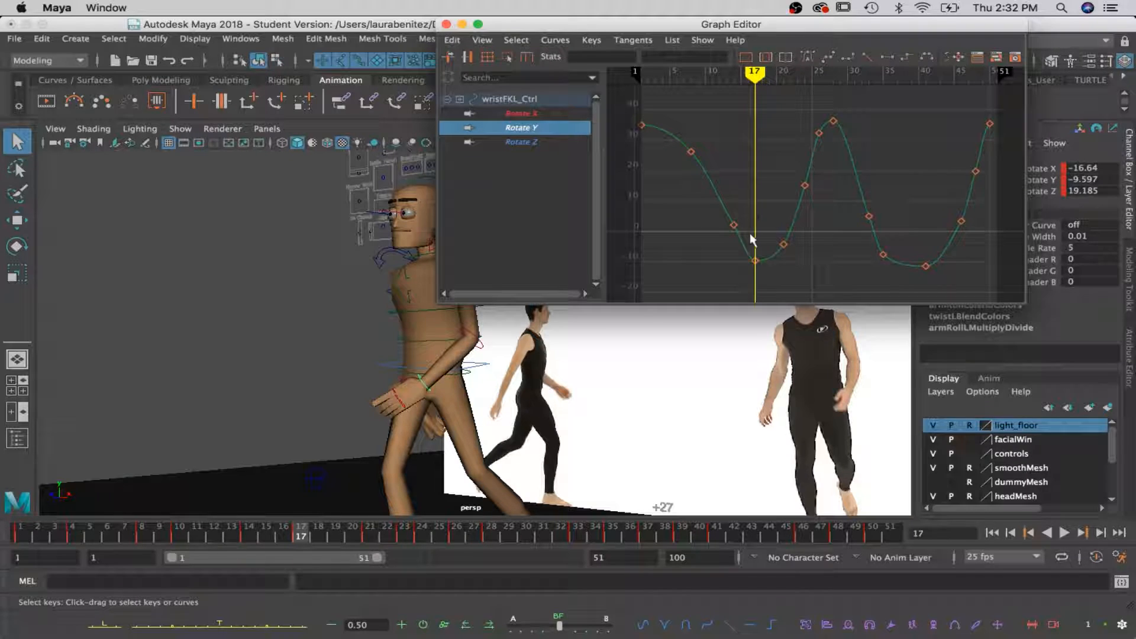
key(w)
click(755, 261)
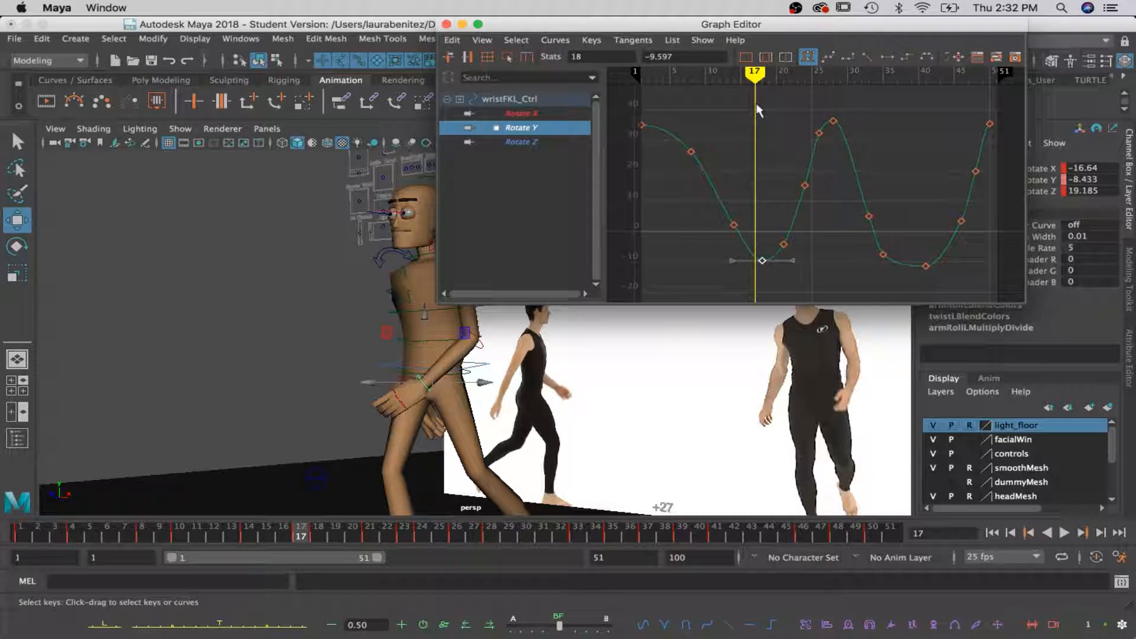
Frame the whole character with the reference images in the perspective view and close the Graph Editor
alt+drag(361, 337, 387, 356)
scroll(468, 349, down, 5)
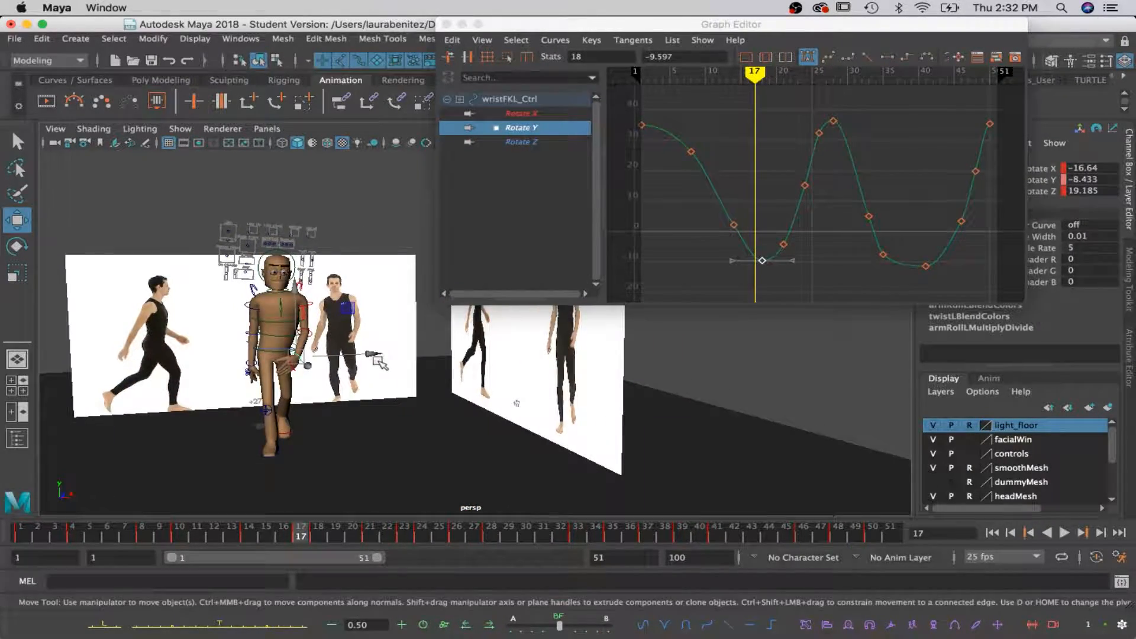
alt+middle_drag(387, 357, 413, 347)
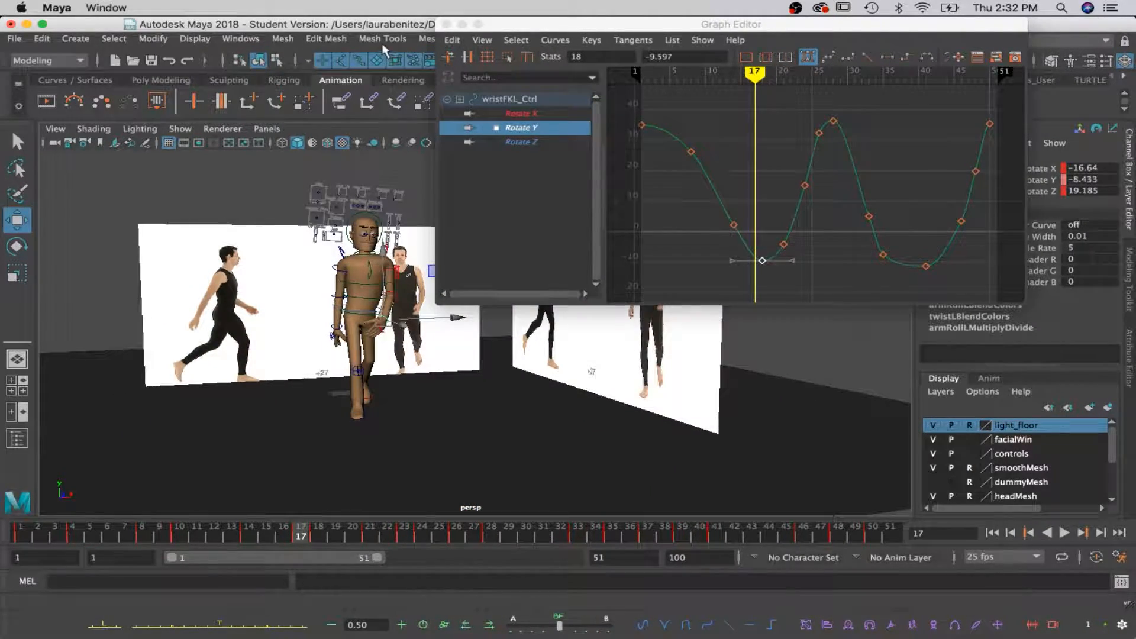
click(447, 25)
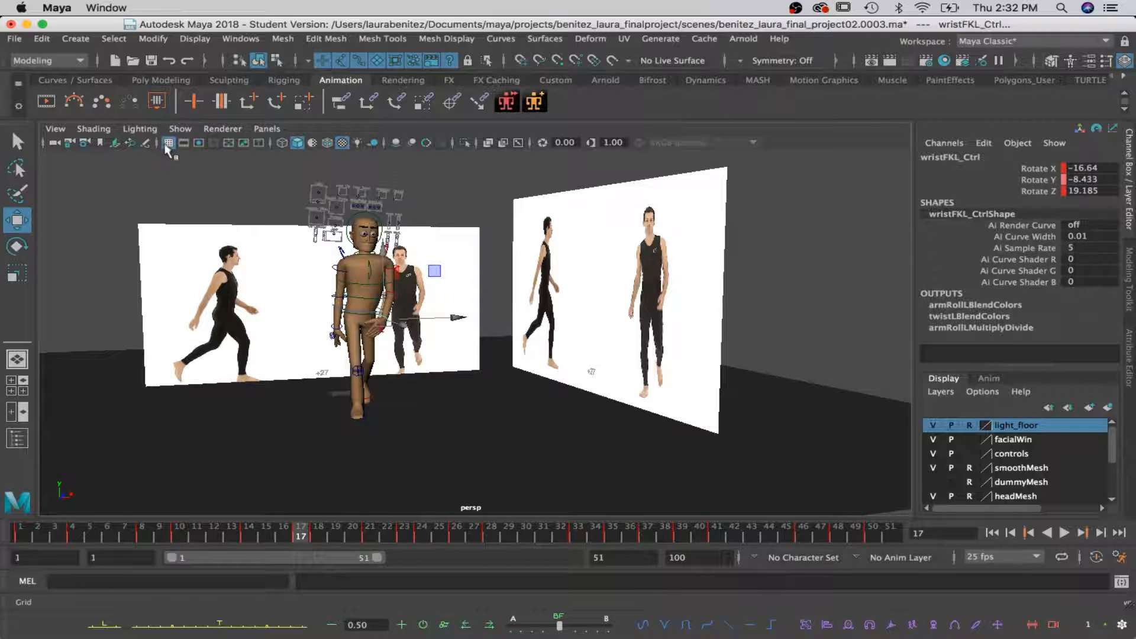
click(219, 130)
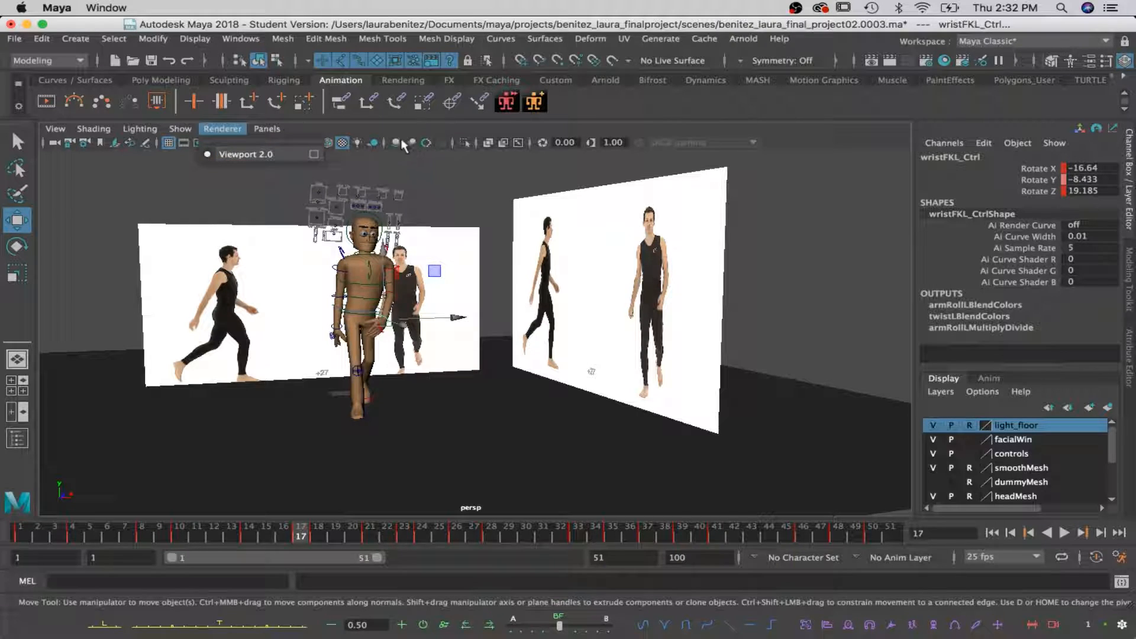
click(374, 143)
click(267, 129)
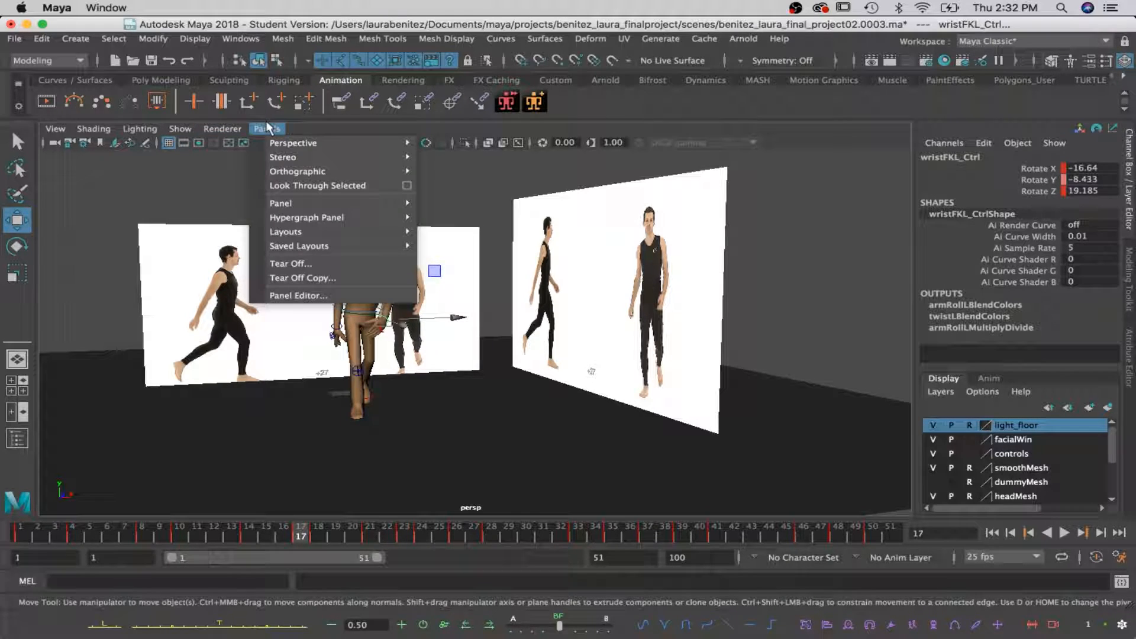
click(459, 136)
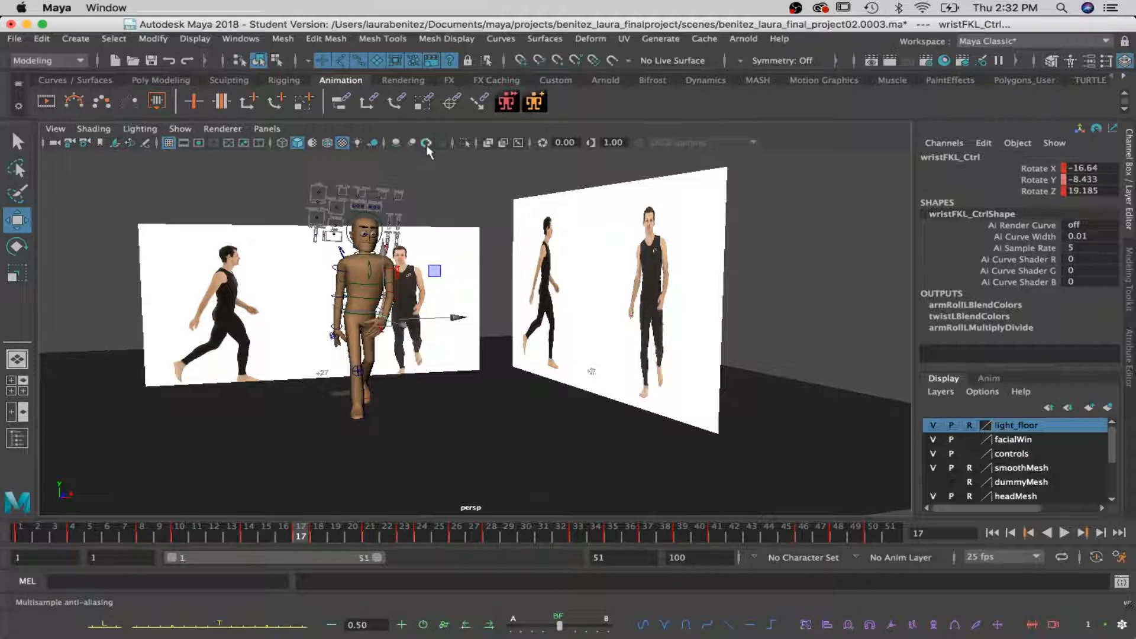
click(427, 144)
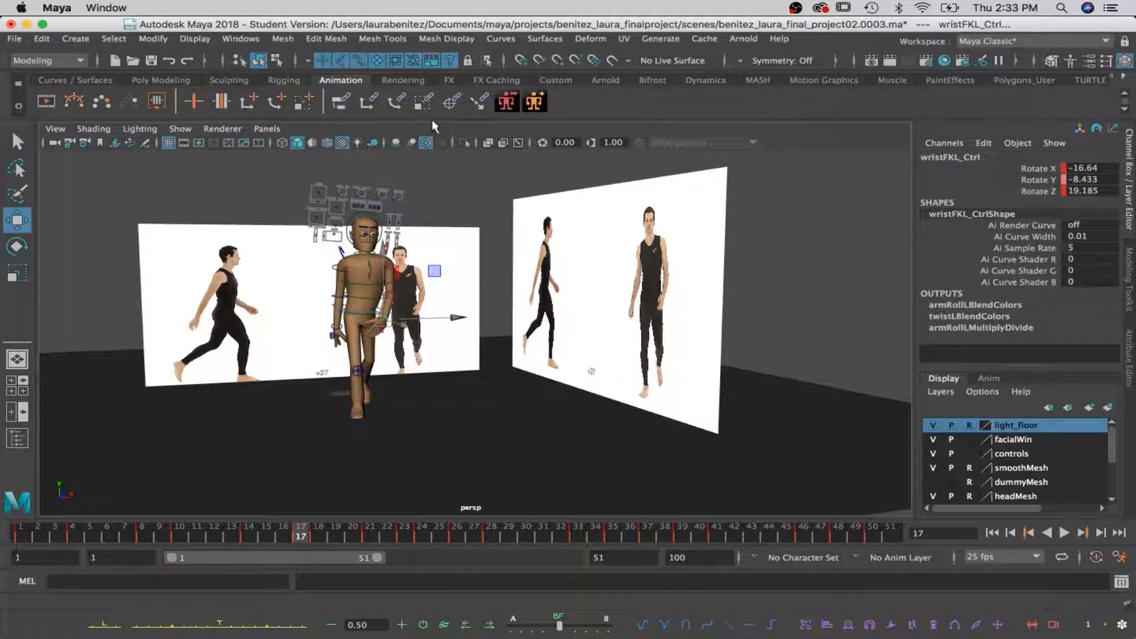
click(426, 144)
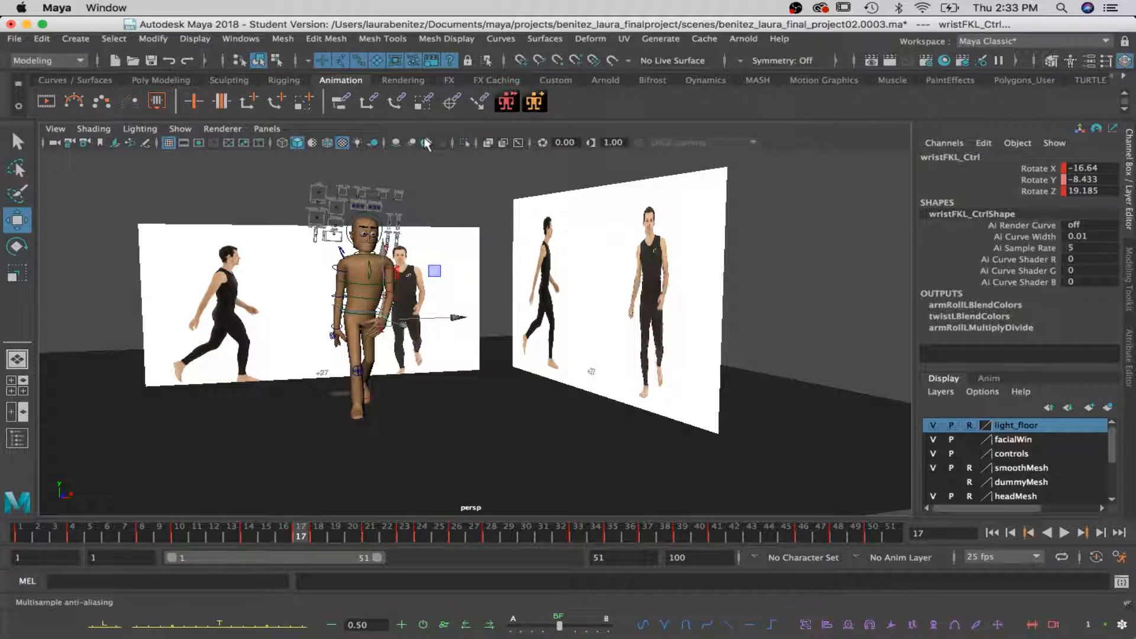
Turn on multisample anti-aliasing and screen space ambient occlusion for the perspective view
scroll(317, 332, down, 3)
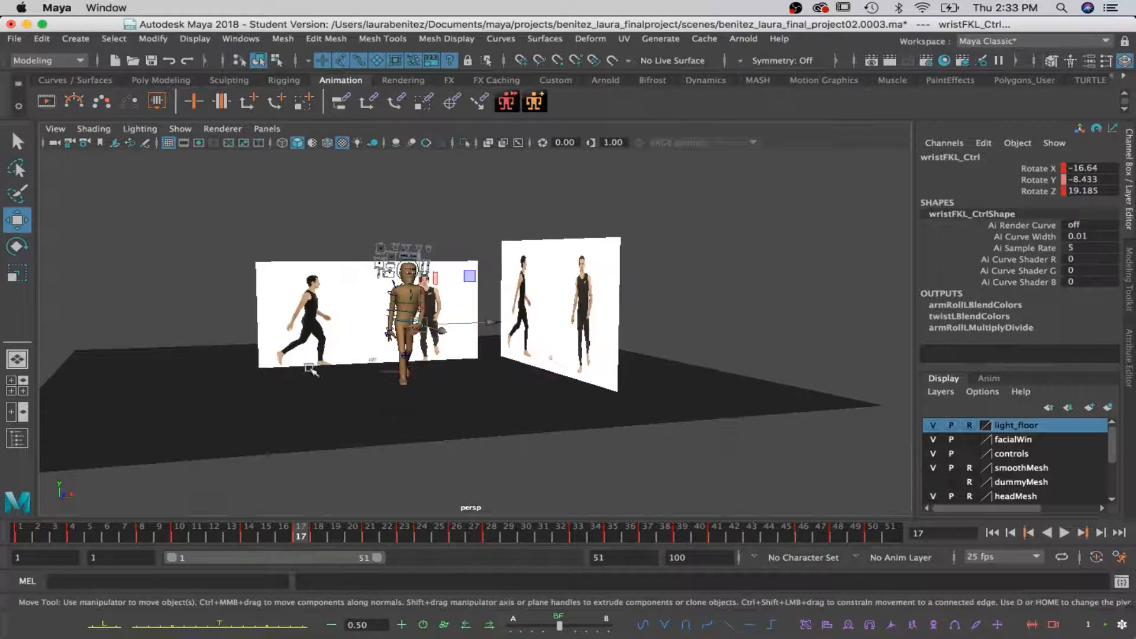
scroll(317, 332, up, 5)
scroll(319, 332, down, 4)
scroll(320, 335, up, 4)
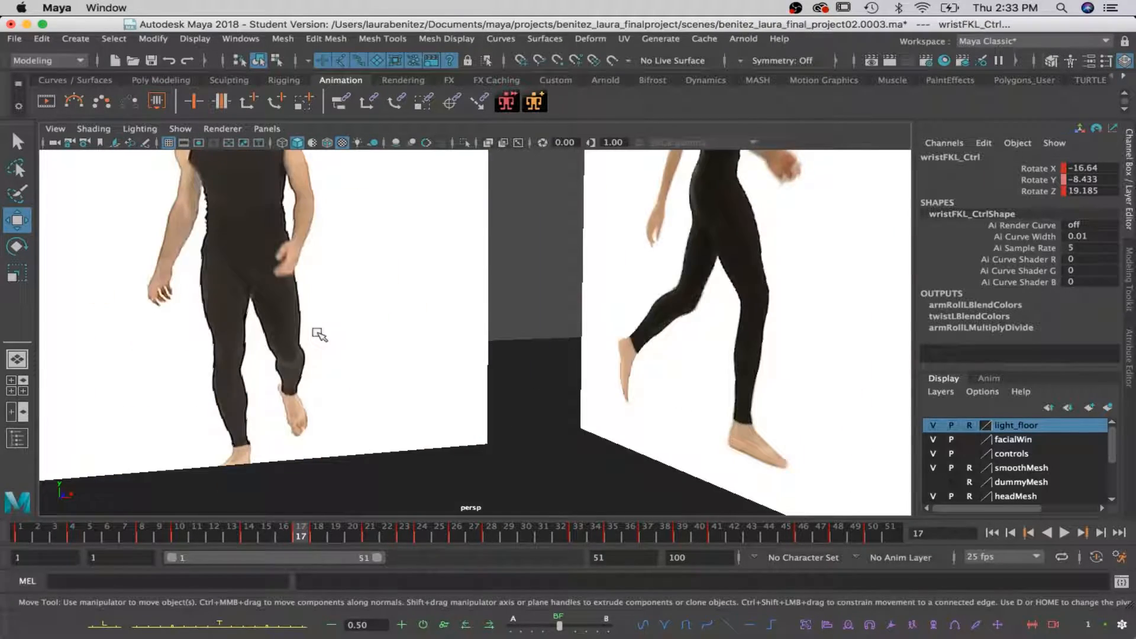
scroll(320, 335, up, 6)
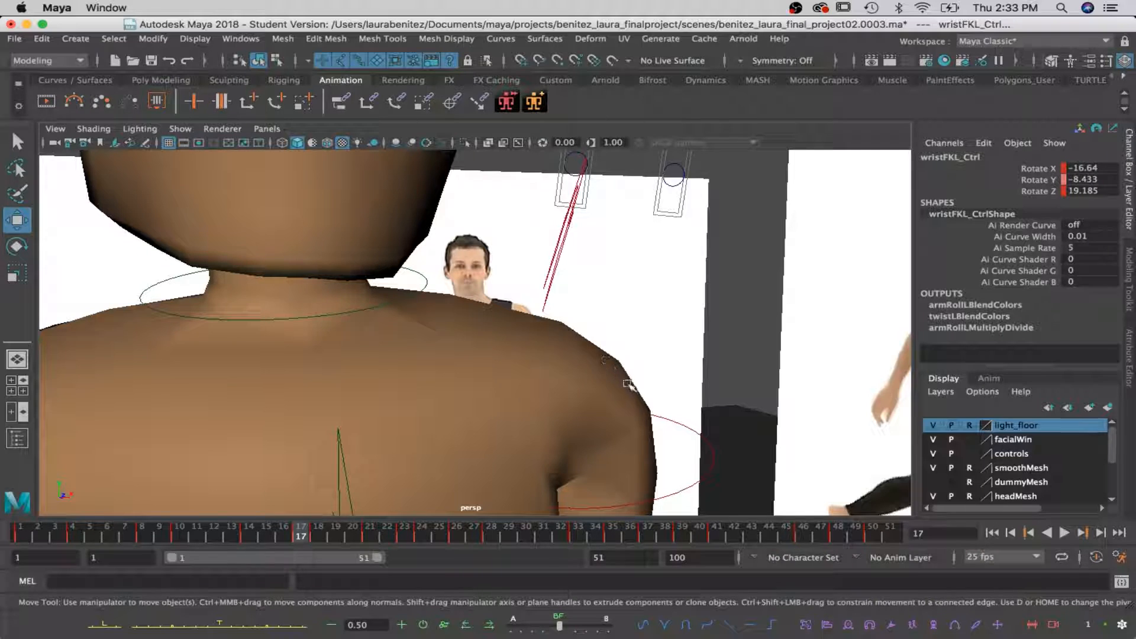
click(426, 144)
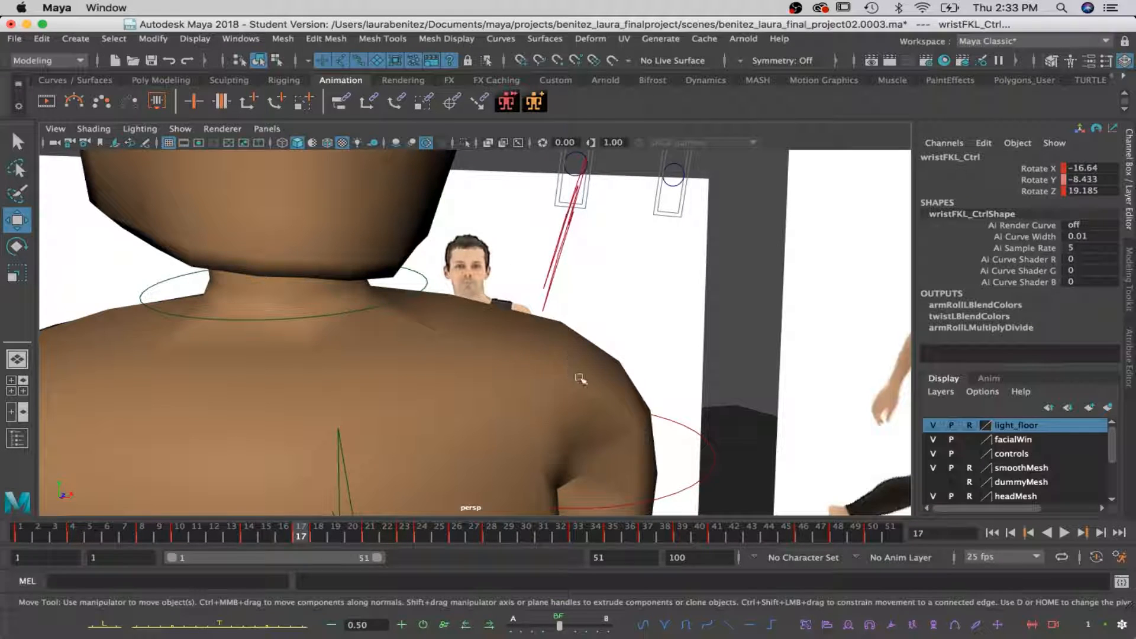
click(395, 145)
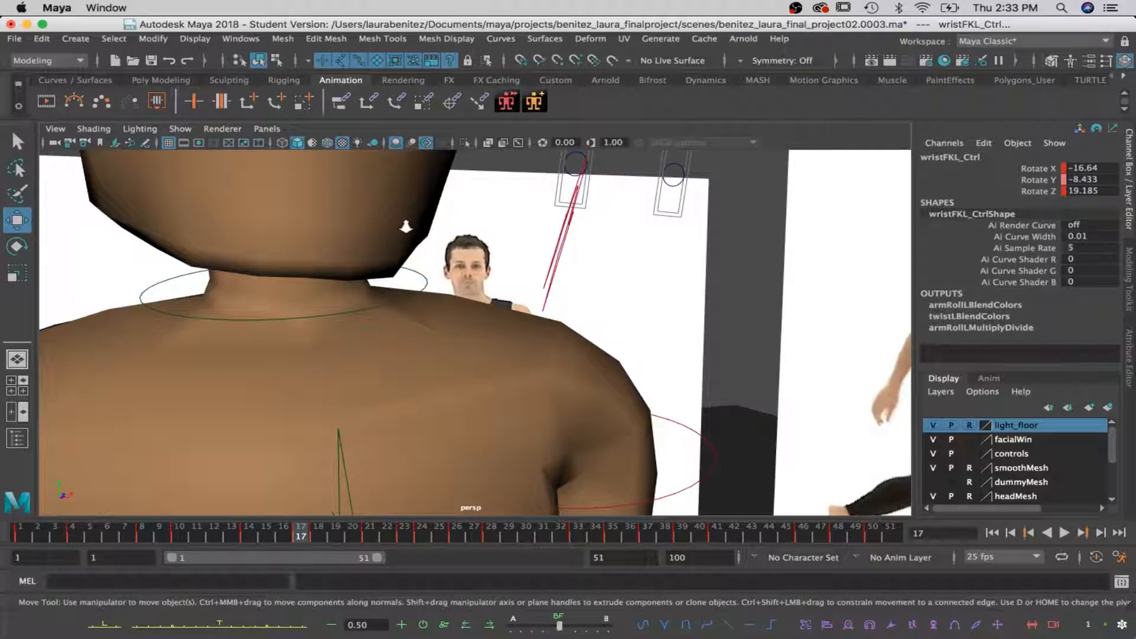
Hide the NURBS curves in the perspective view so the rig controls do not cover the character
scroll(406, 223, down, 10)
scroll(453, 270, up, 6)
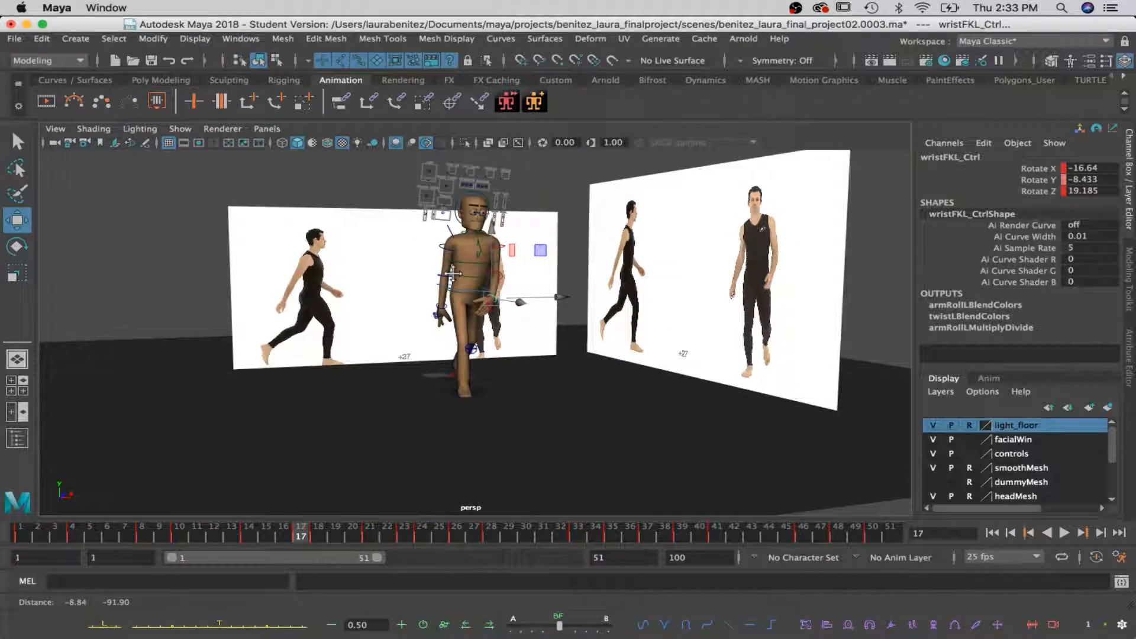
scroll(454, 271, down, 6)
alt+drag(454, 271, 506, 265)
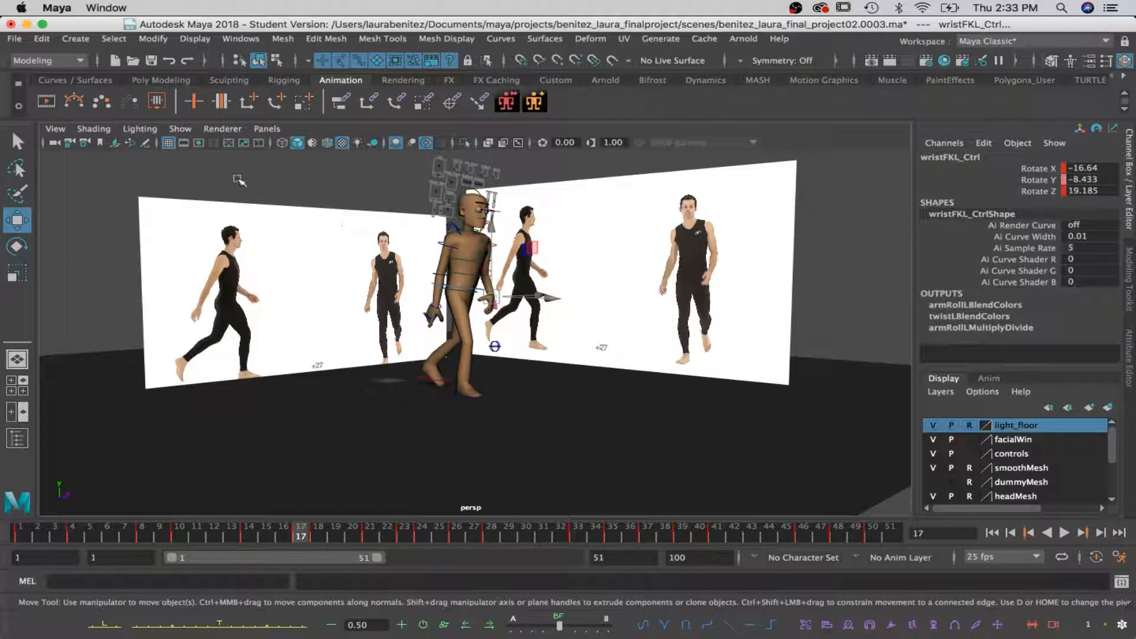
click(183, 130)
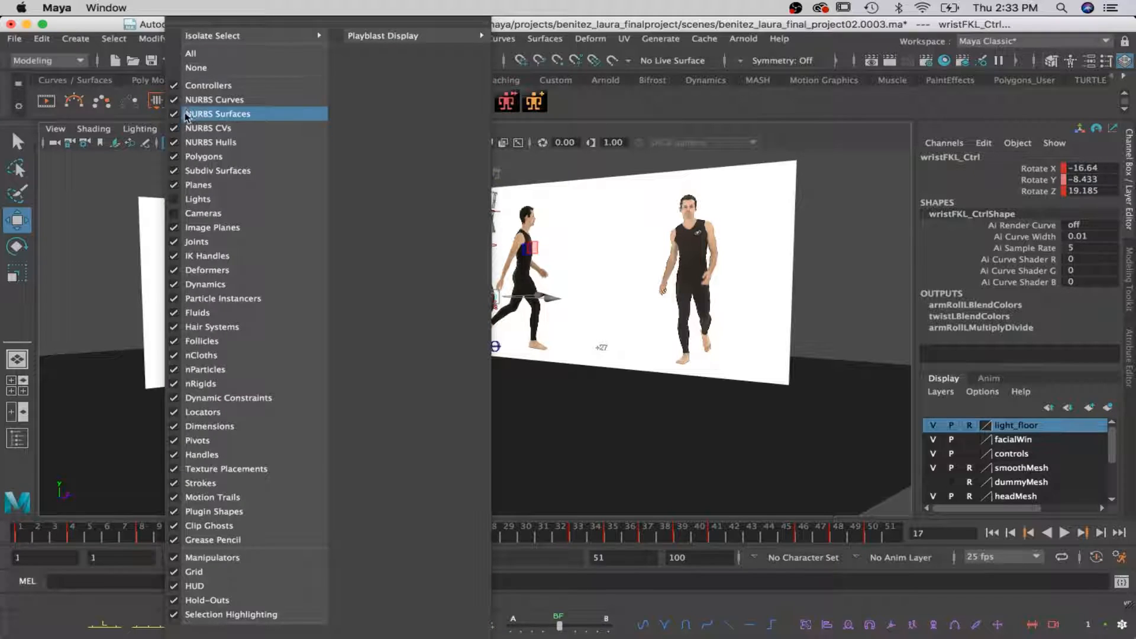
click(178, 101)
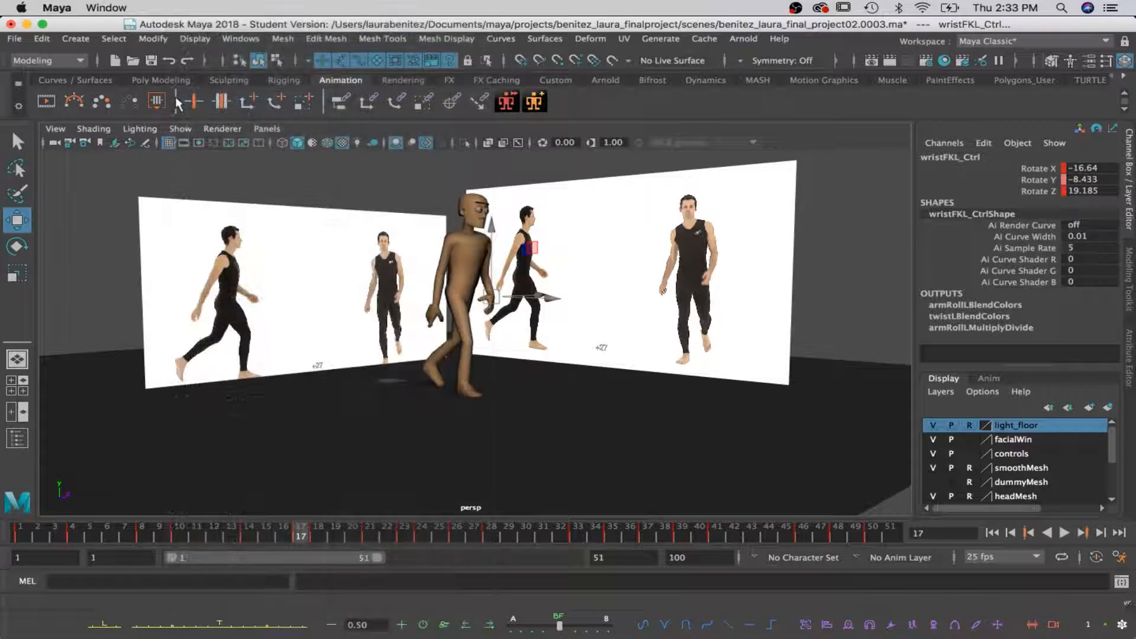
click(187, 127)
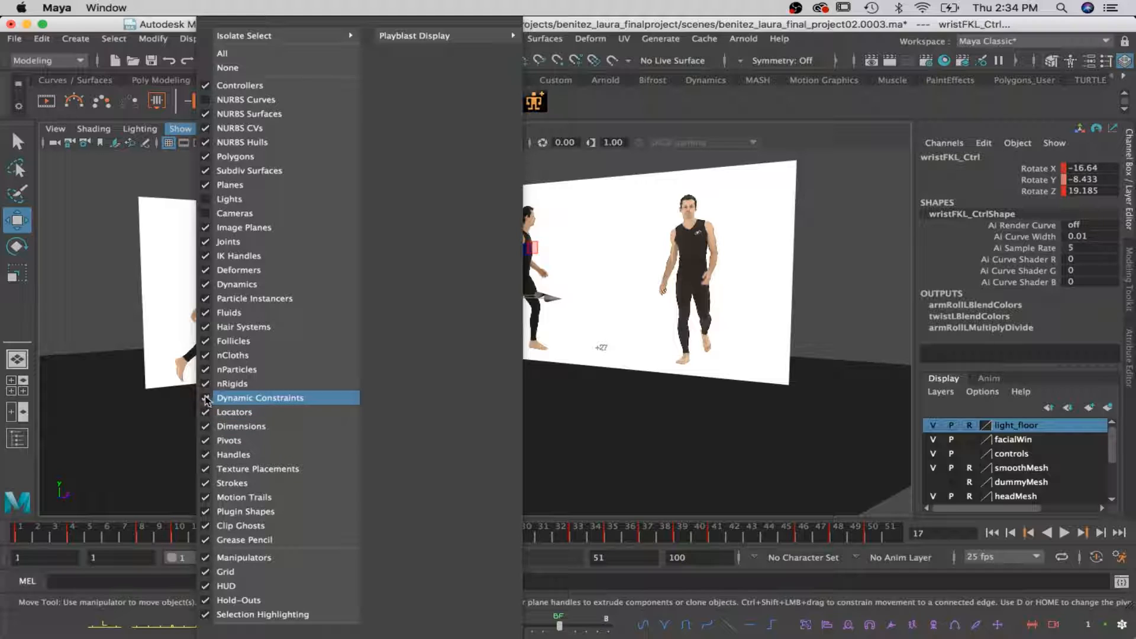
click(206, 185)
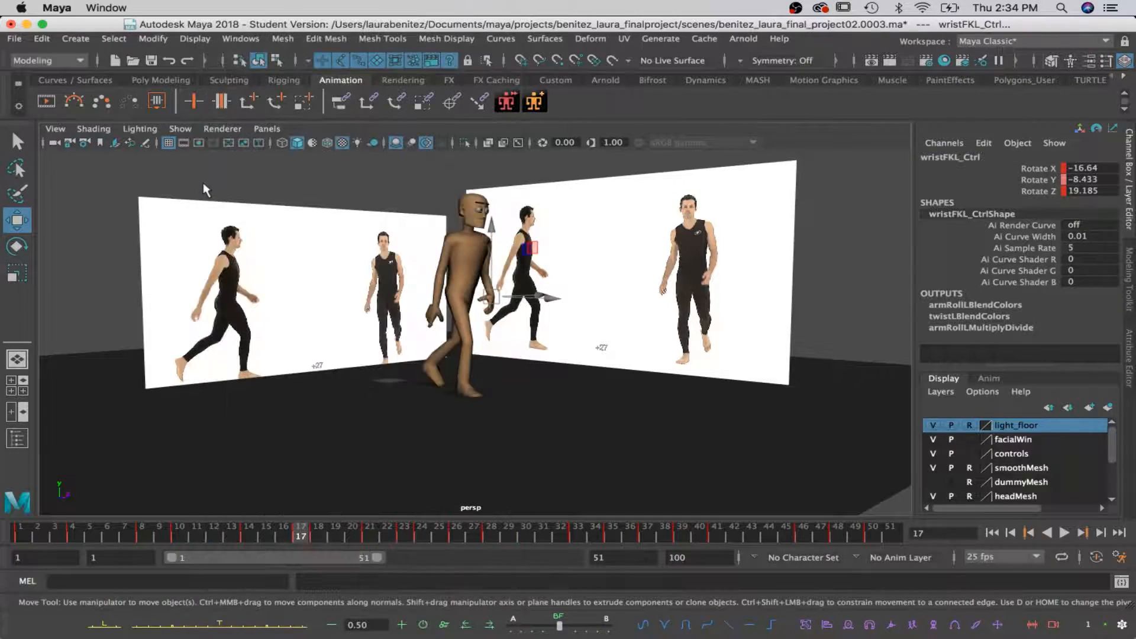
click(181, 129)
click(225, 185)
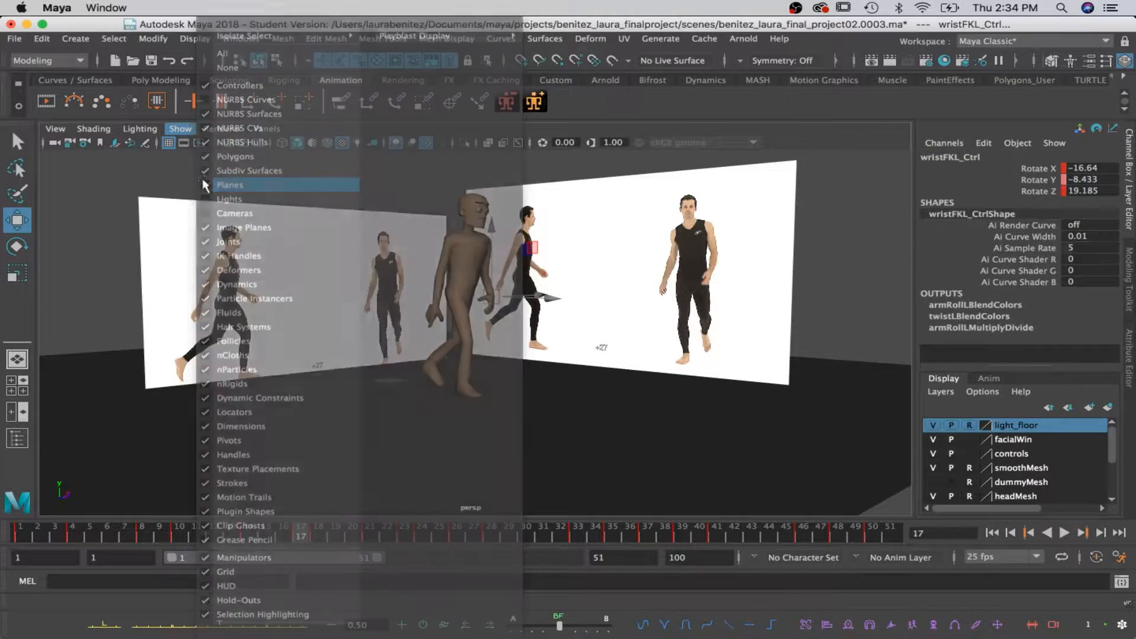
Hide the reference image planes in the perspective view and scrub through the walk to frame 24
click(186, 128)
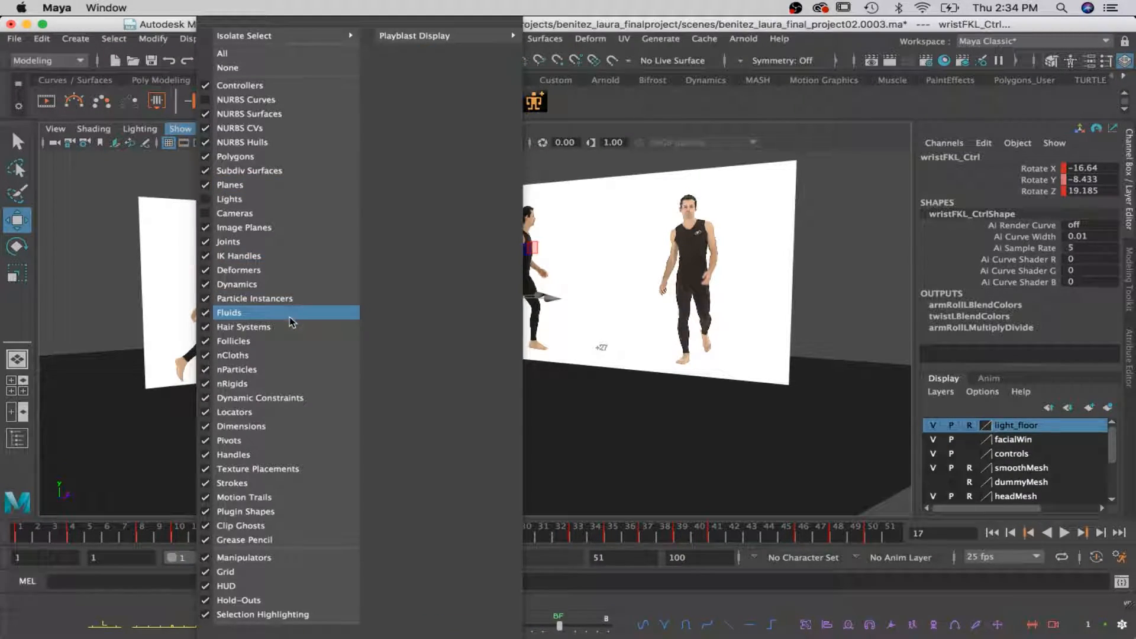
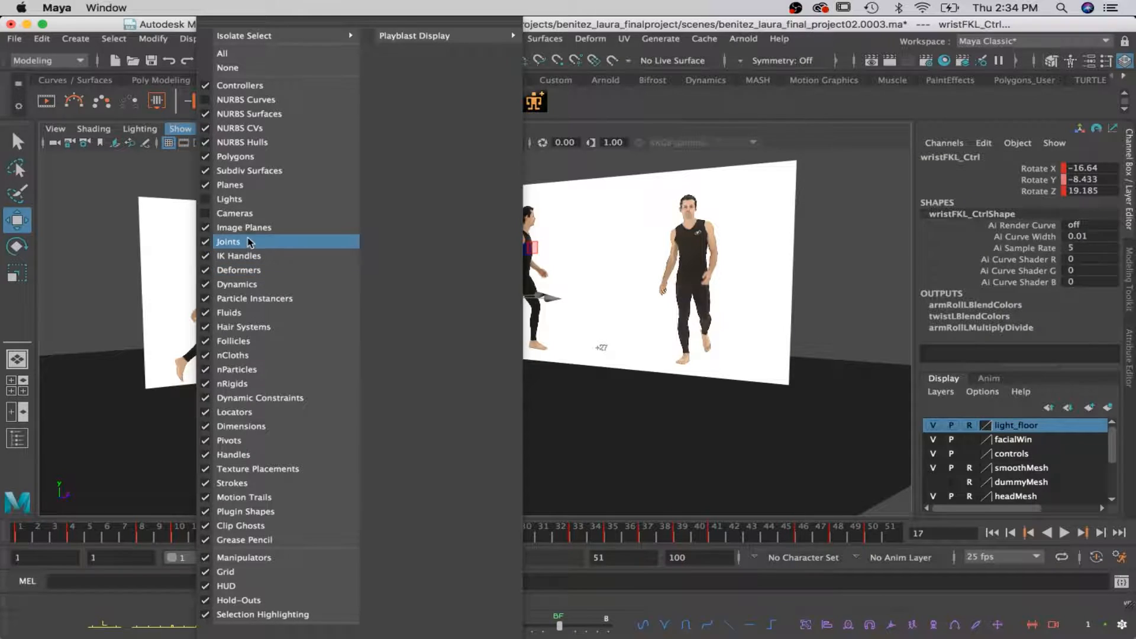
click(208, 227)
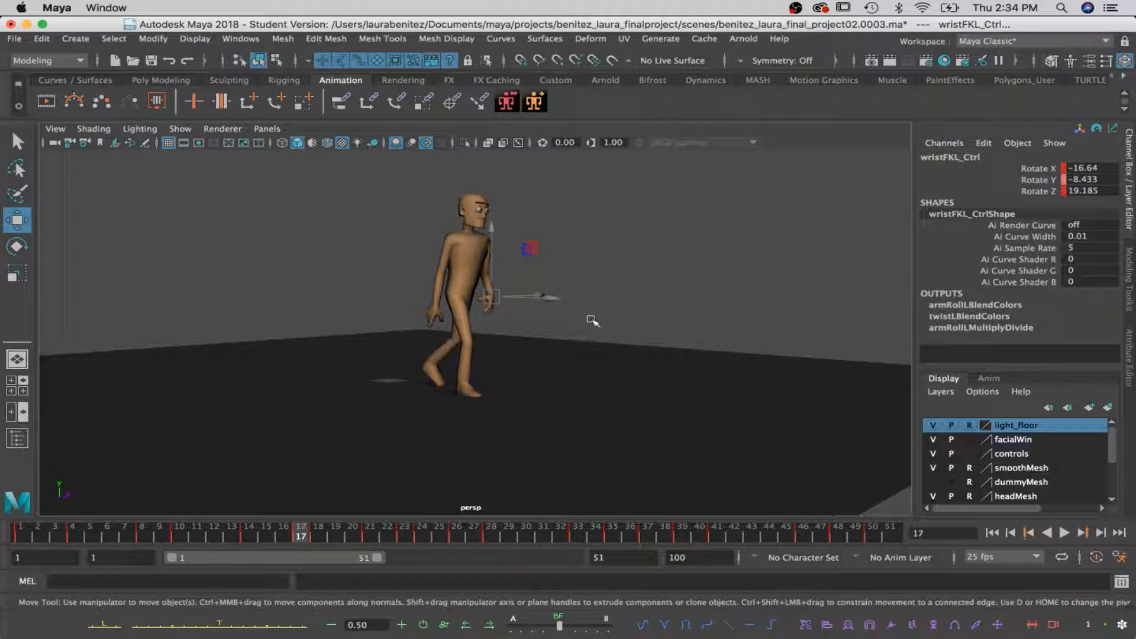
scroll(588, 281, up, 2)
scroll(565, 376, up, 1)
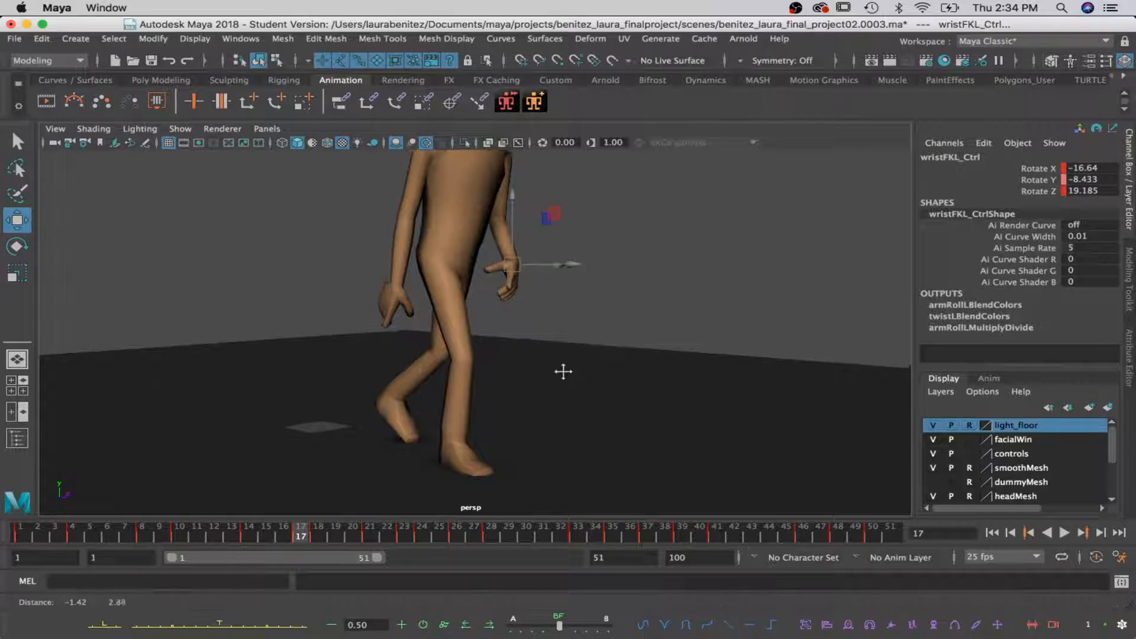
scroll(564, 370, down, 4)
mouse_move(568, 385)
alt+mouse_down()
mouse_move(462, 381)
mouse_move(614, 384)
mouse_move(573, 375)
alt+mouse_up()
drag(33, 539, 421, 538)
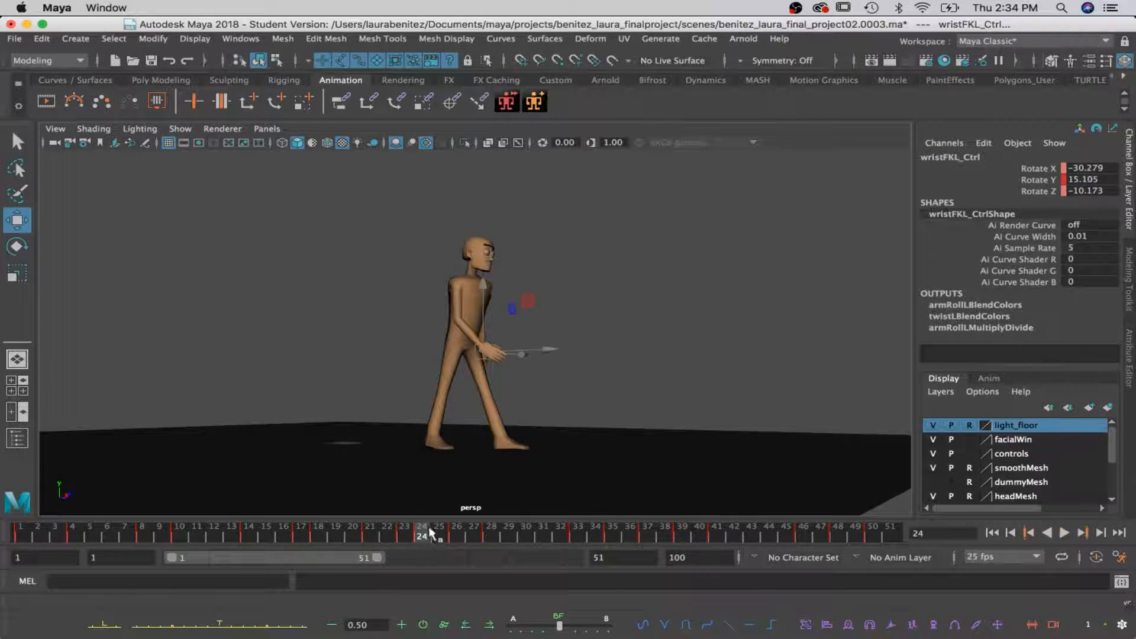
Show the resolution gate and frame the full character inside it from a three-quarter front angle
click(198, 143)
scroll(473, 277, up, 5)
scroll(475, 281, down, 5)
alt+drag(531, 342, 448, 342)
scroll(449, 341, up, 5)
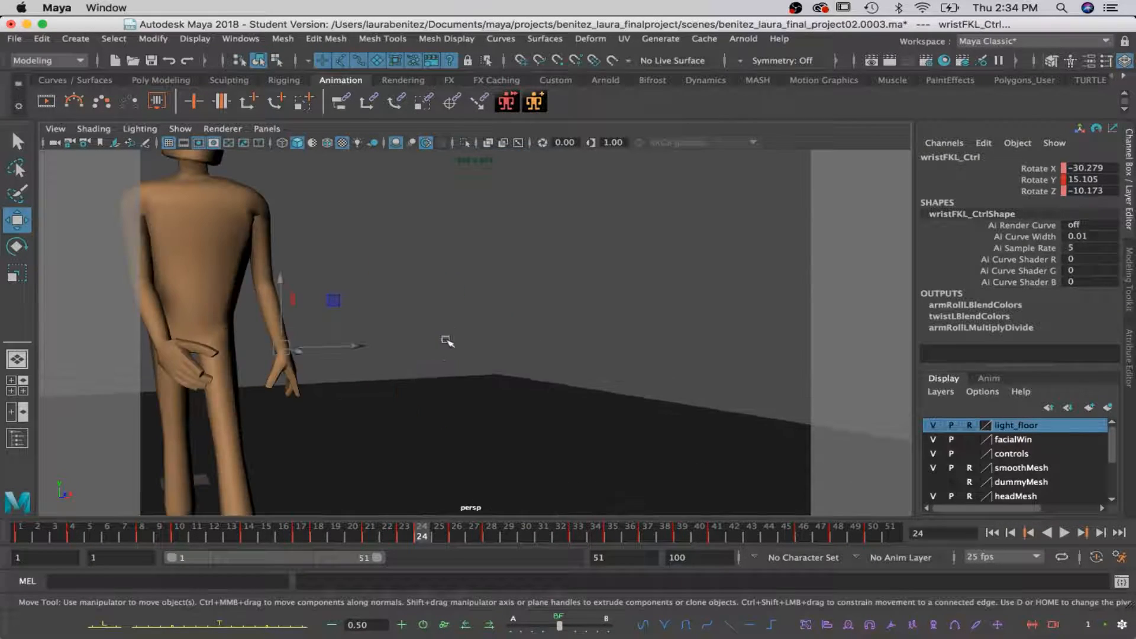
scroll(427, 329, down, 5)
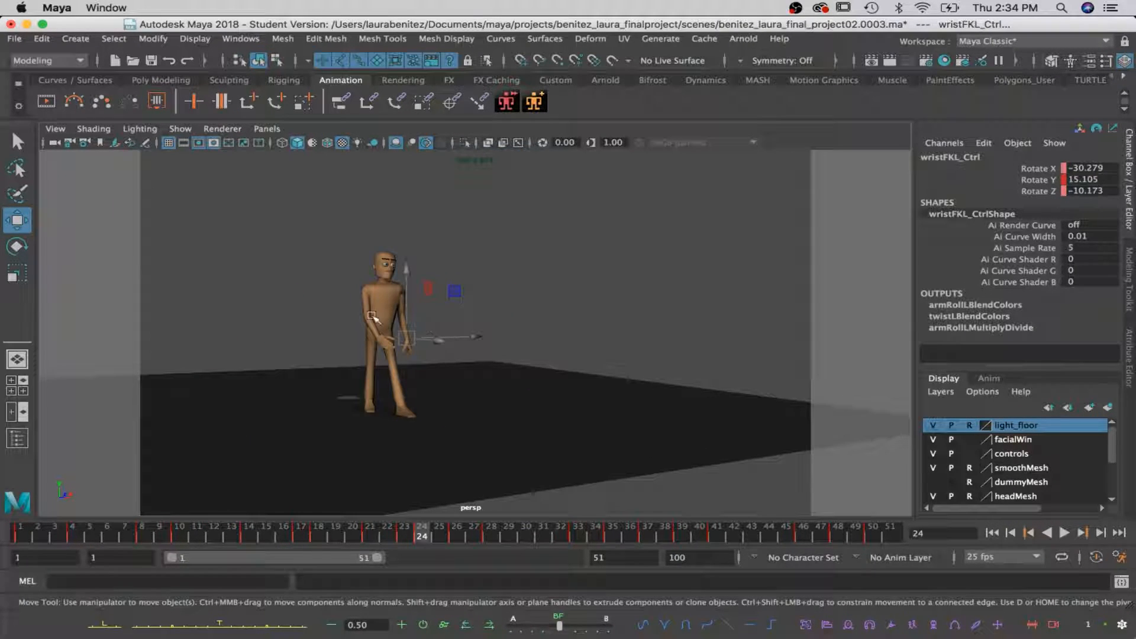
scroll(465, 347, up, 5)
alt+right_drag(475, 366, 465, 357)
alt+middle_drag(465, 356, 451, 348)
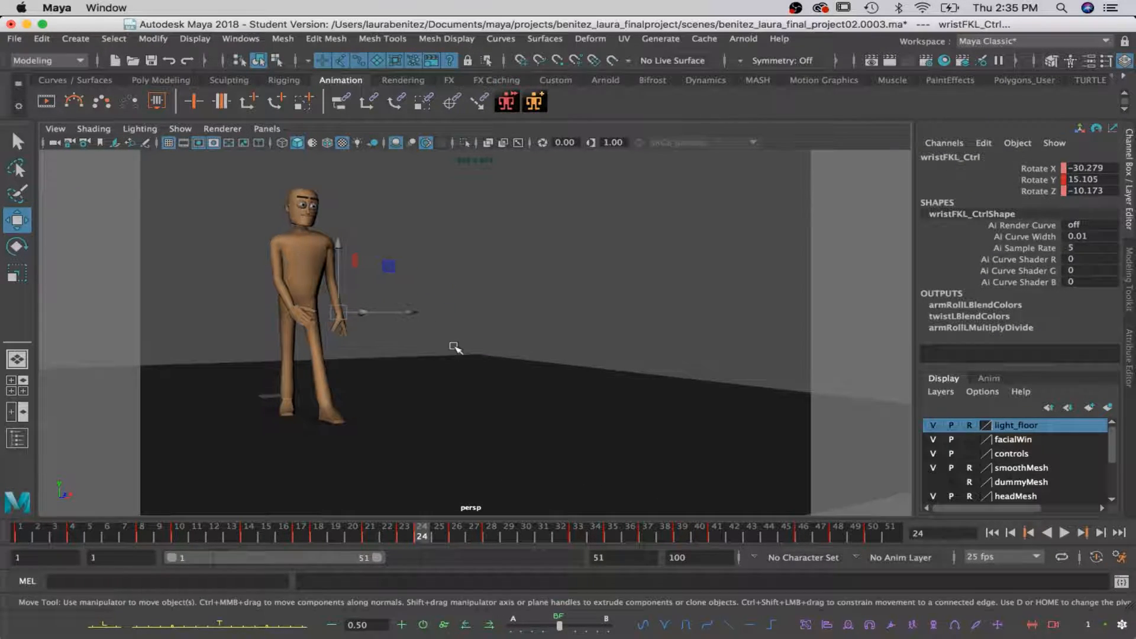
Play the walk from the start to check the framing, adjust the camera to keep the character inside the gate, and return to frame 1
click(25, 534)
key(alt+v)
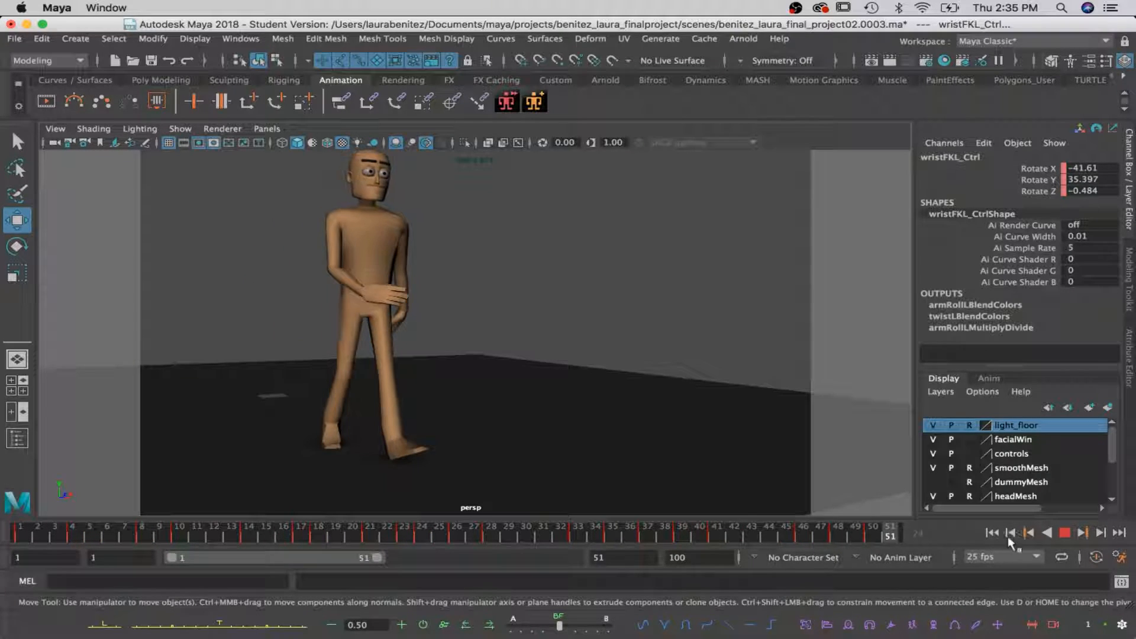
alt+middle_drag(418, 358, 453, 360)
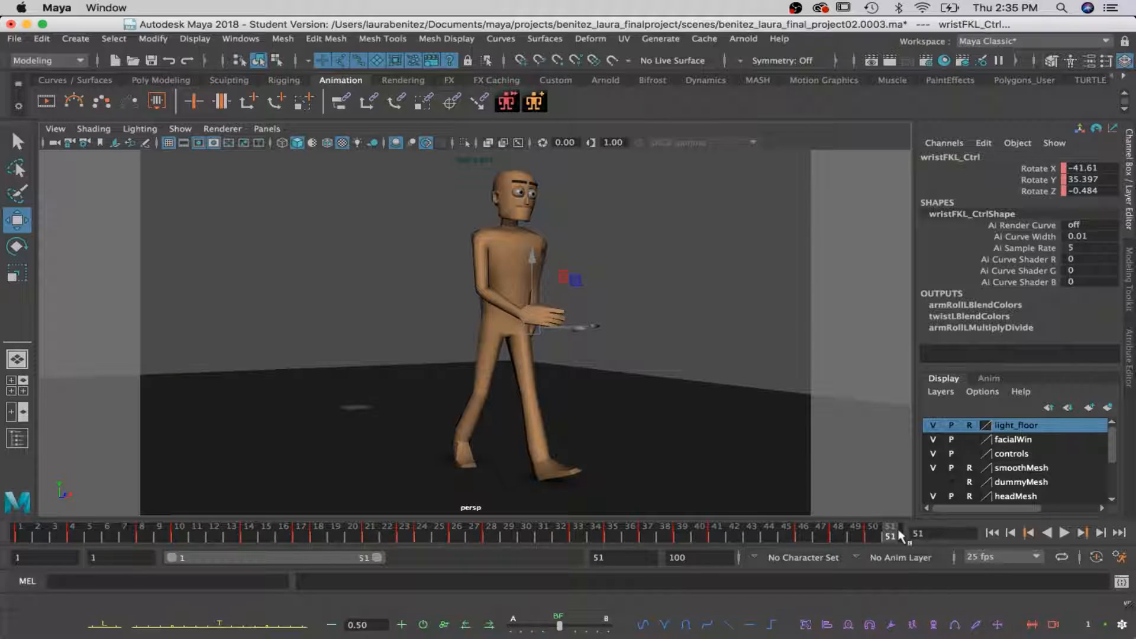
key(alt+v)
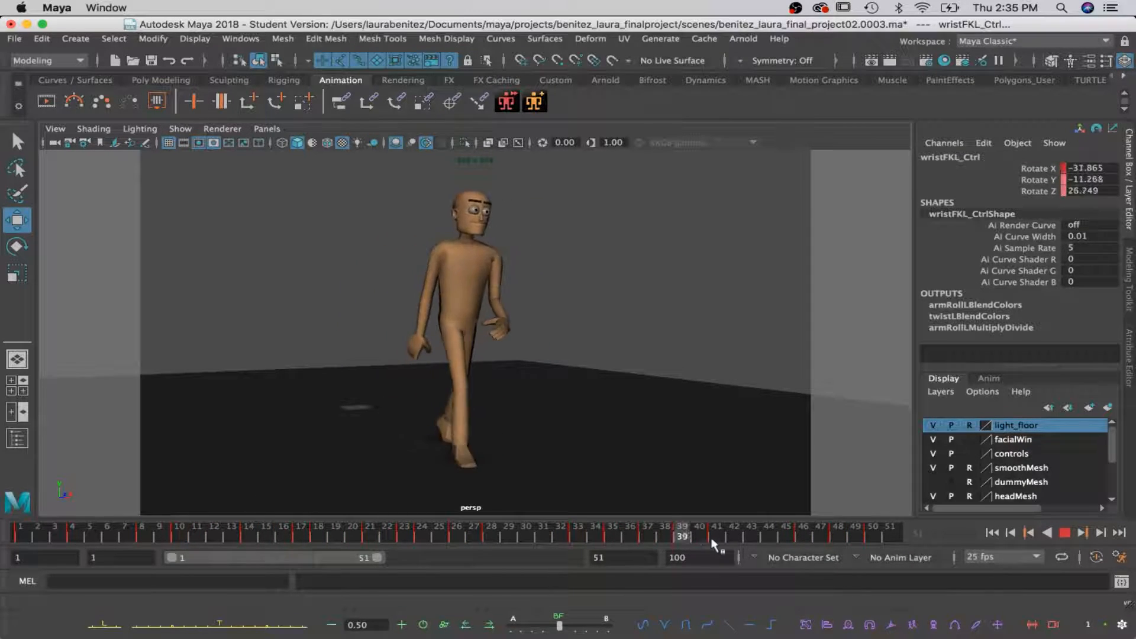
click(19, 532)
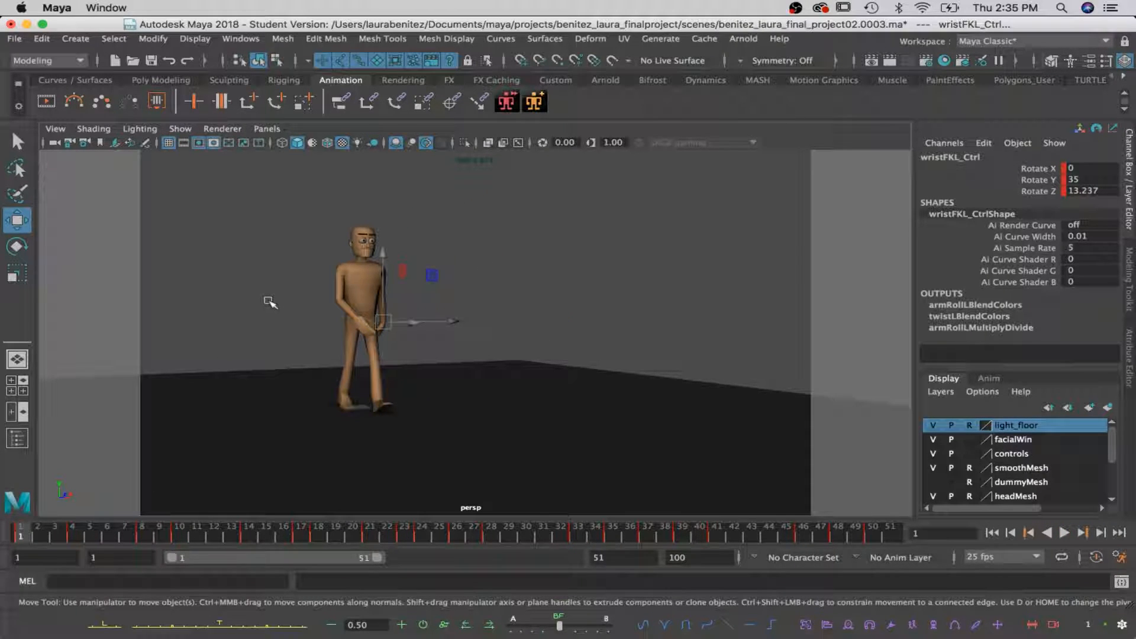
Deselect the wrist control and hide the resolution gate
click(585, 408)
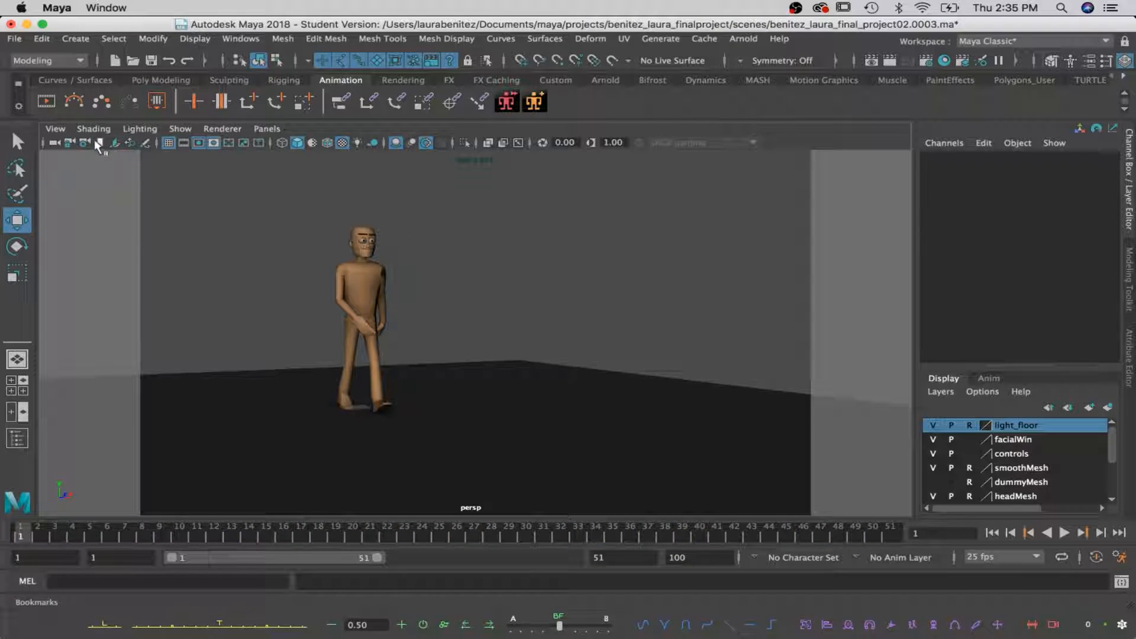
click(196, 144)
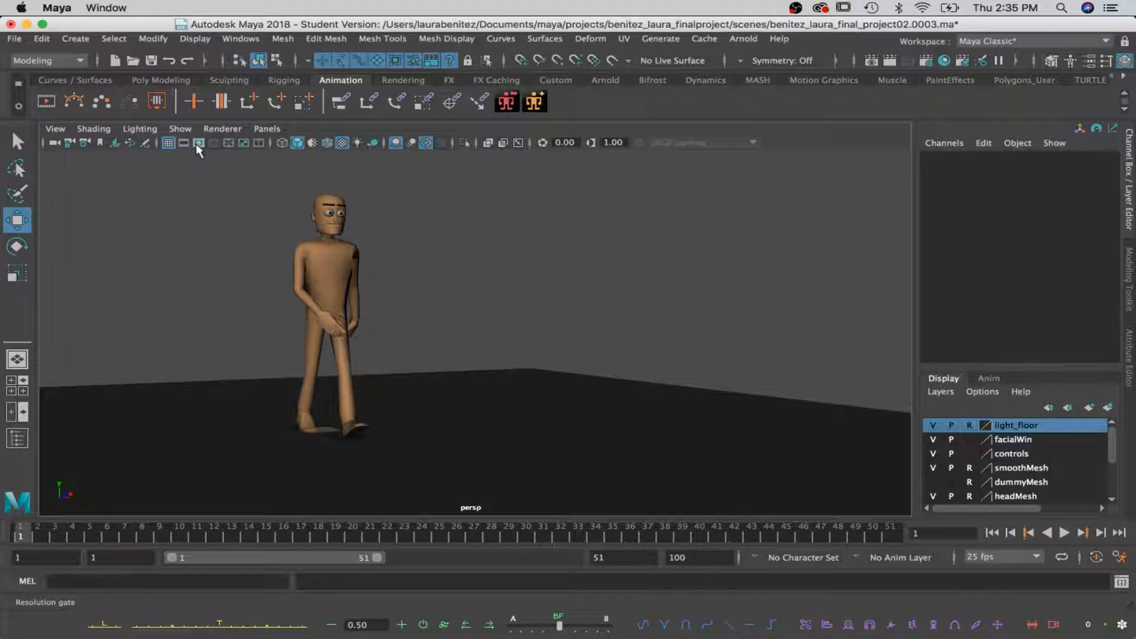
Open the playblast options and rename the movie file to the animator's name followed by final_persp
right_click(477, 542)
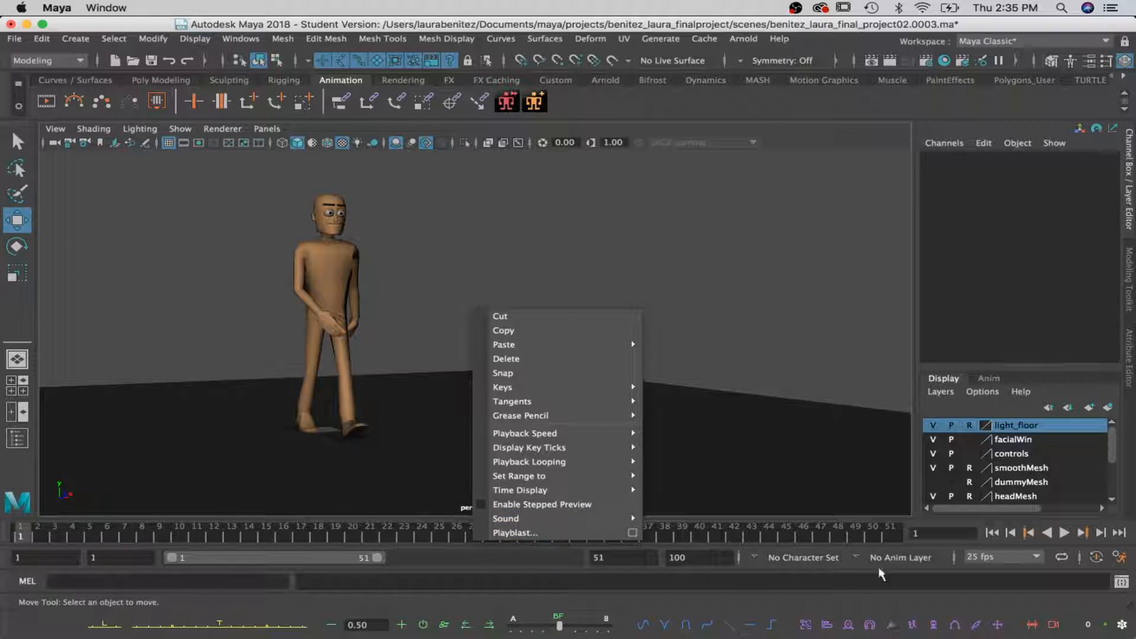
click(633, 533)
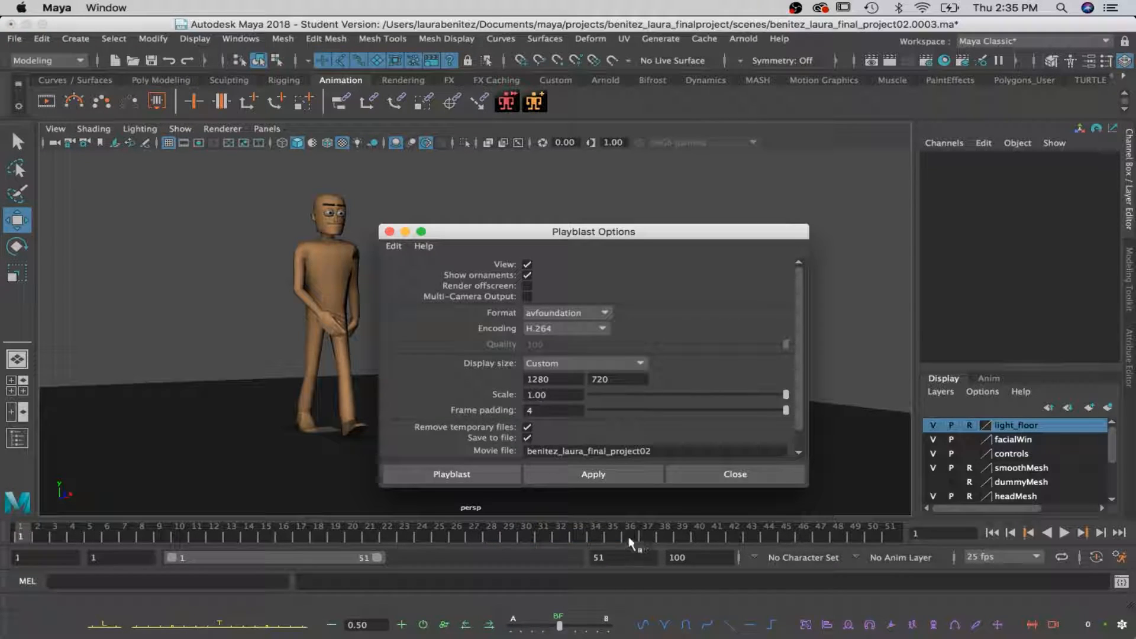
drag(661, 446, 523, 450)
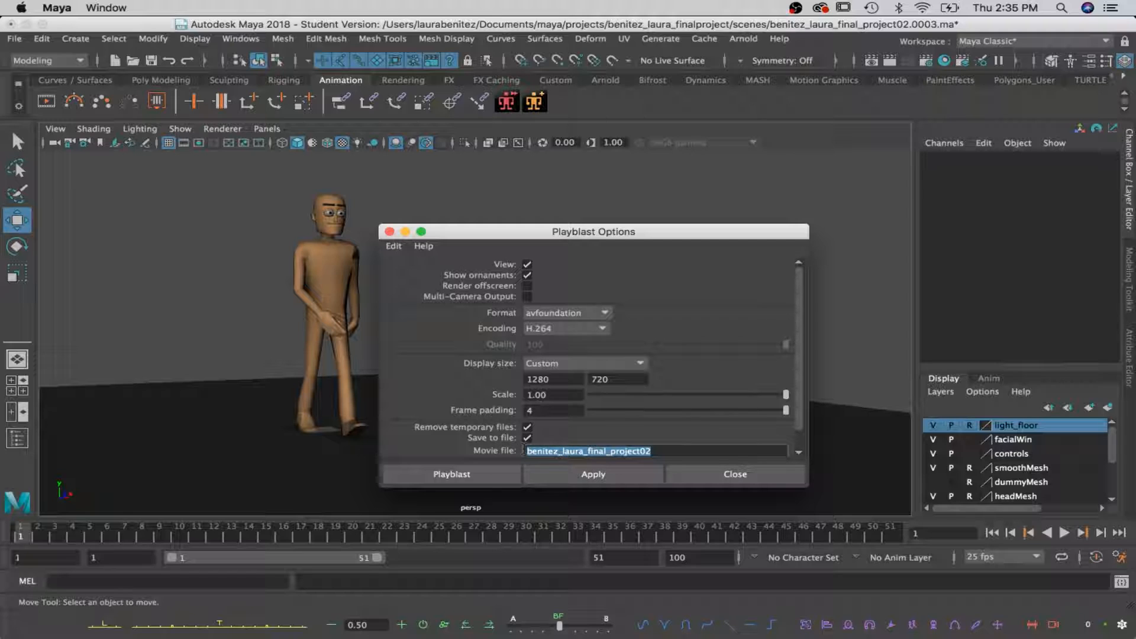
text(beni)
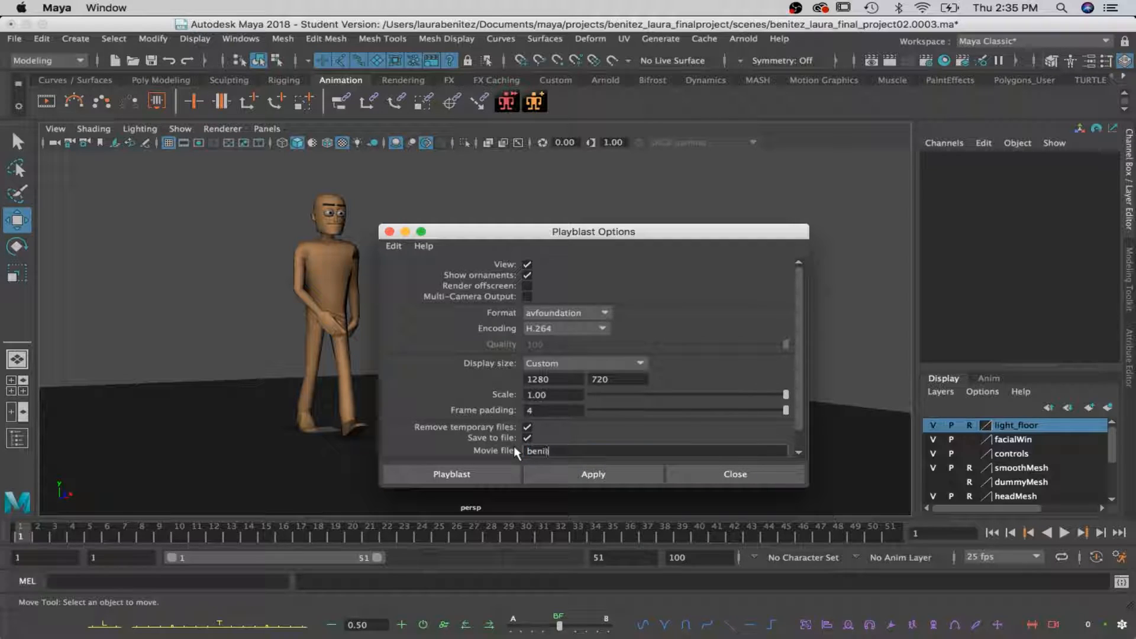
text(tez_laura_final_persp)
Keep H.264 encoding and the custom 1280 by 720 display size, and generate the perspective-view playblast
click(604, 328)
click(604, 328)
click(570, 370)
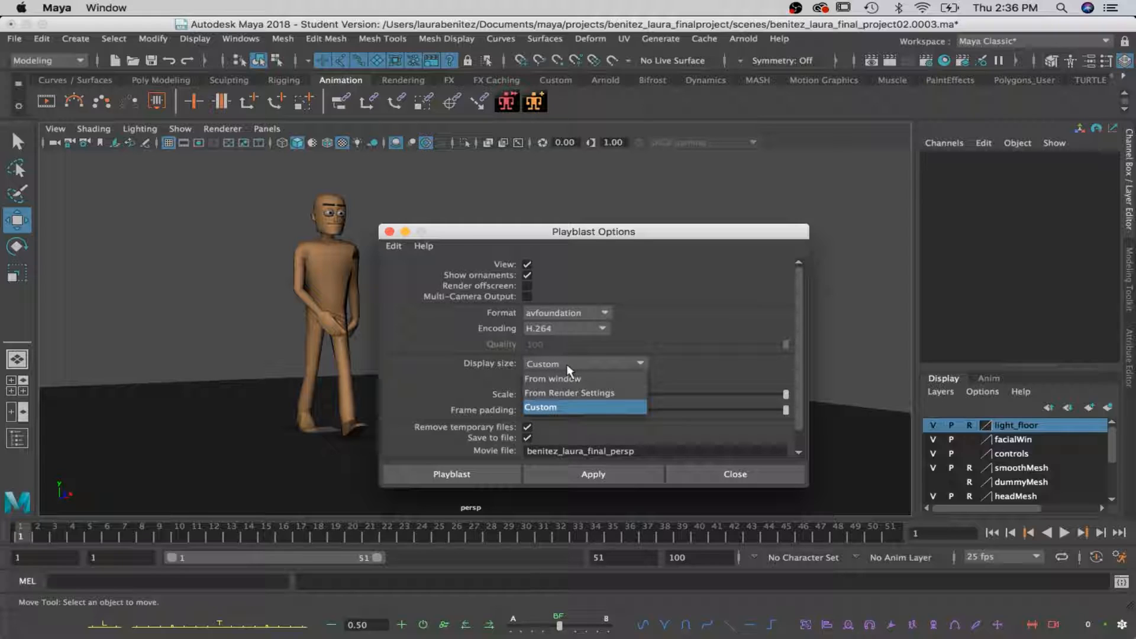
click(567, 370)
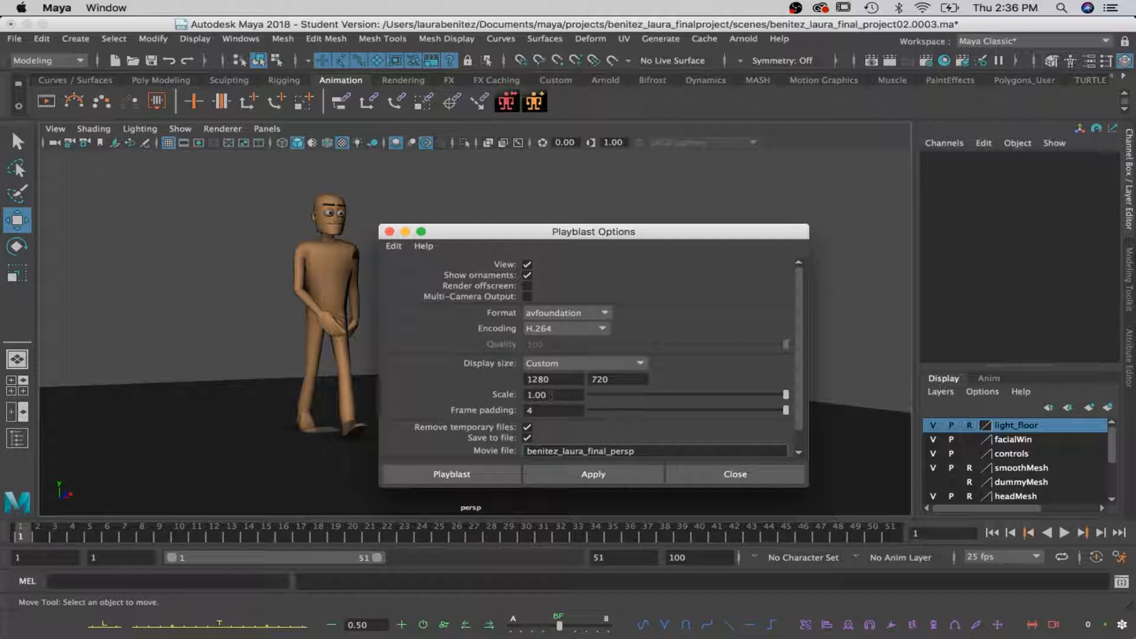
scroll(539, 421, down, 2)
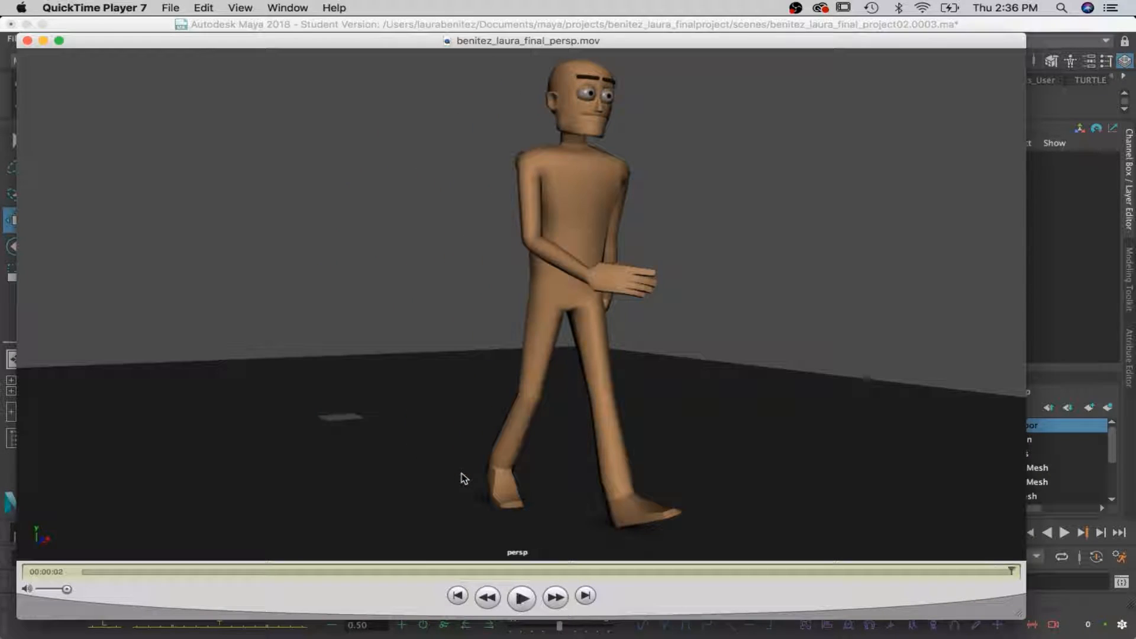
Replay the finished perspective playblast several times to check the walk, and close the movie
click(521, 599)
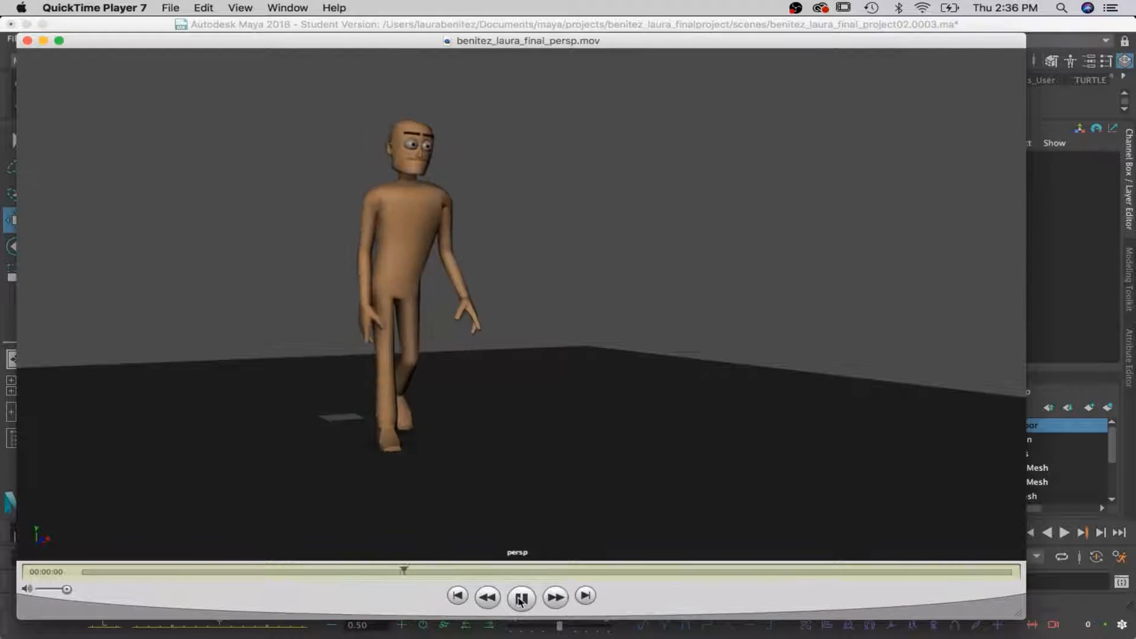
click(521, 599)
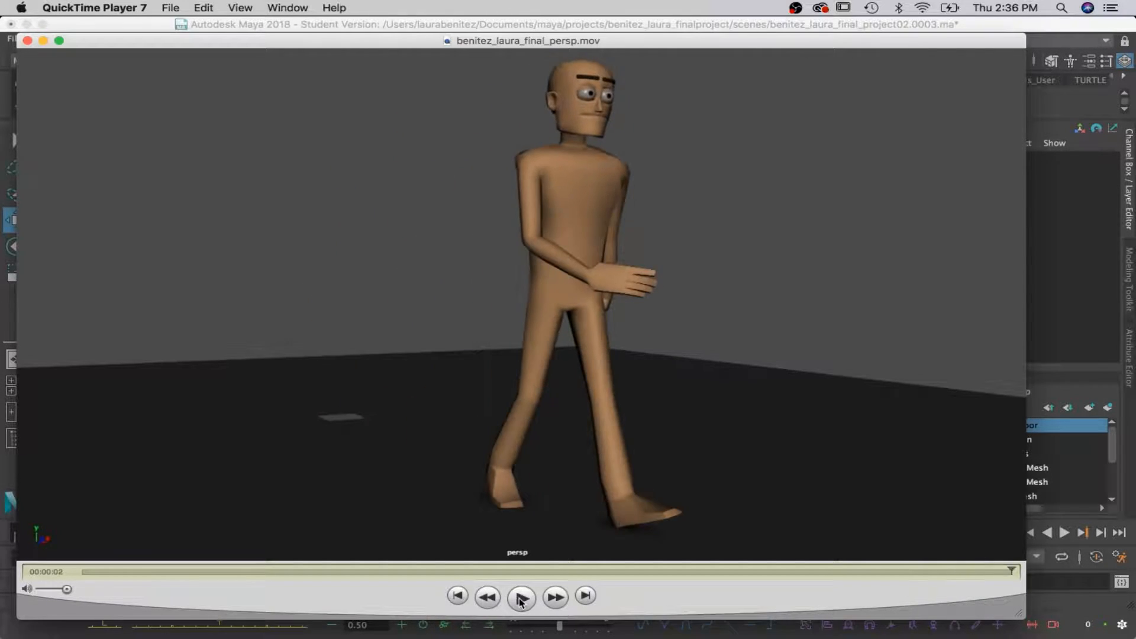
click(521, 599)
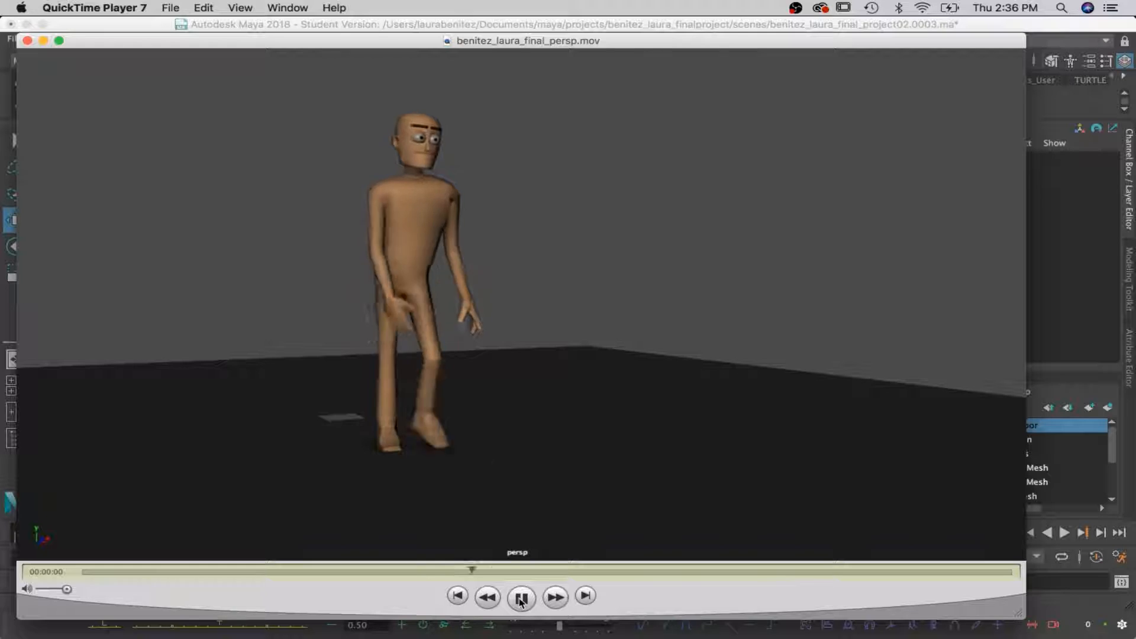
click(521, 599)
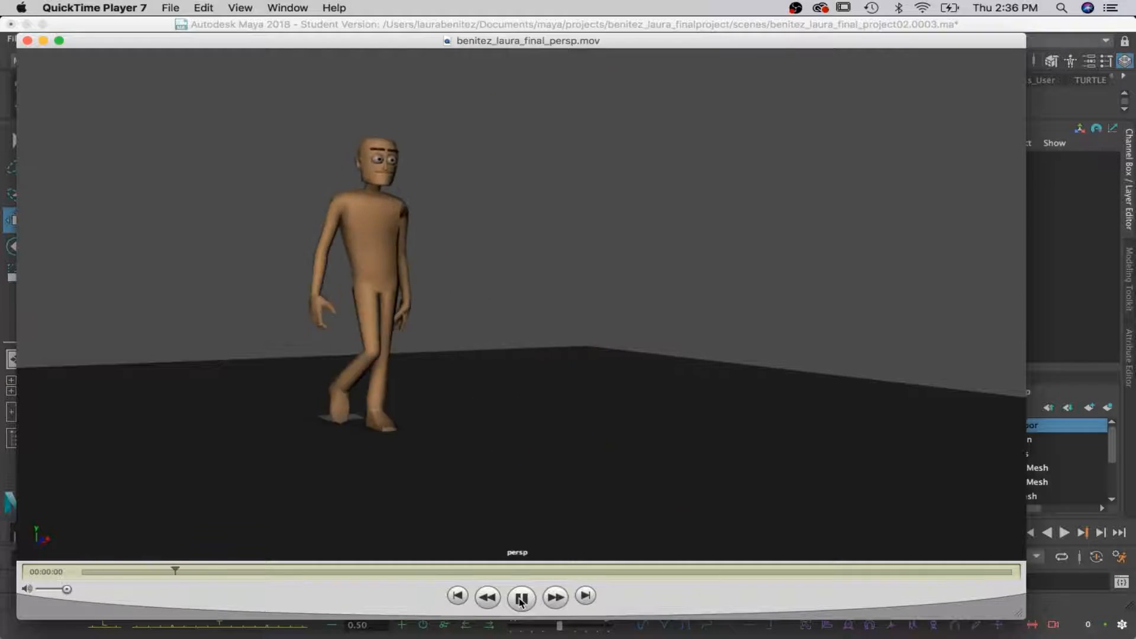
click(521, 599)
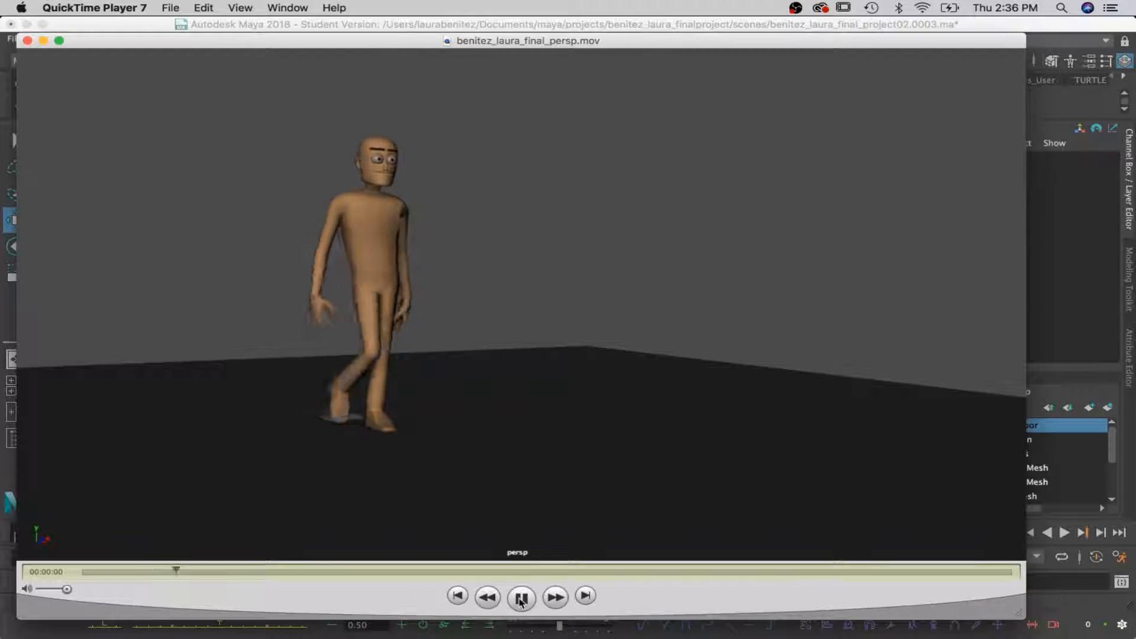
click(27, 40)
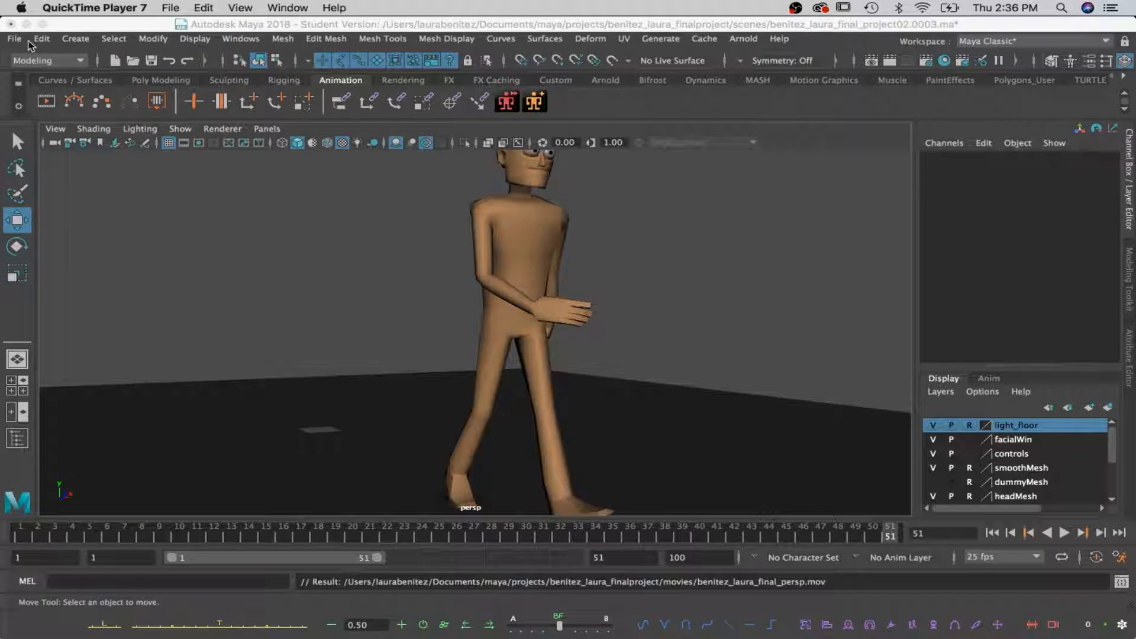
Switch the viewport to the left1 orthographic view and hide the grid
click(266, 129)
mouse_move(342, 176)
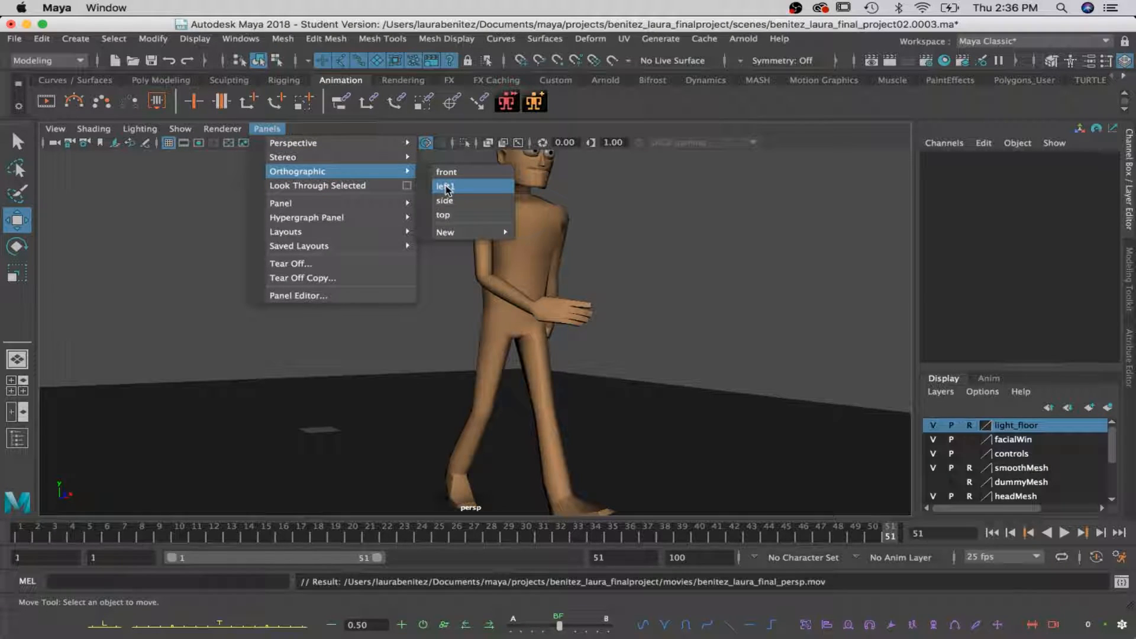
click(447, 187)
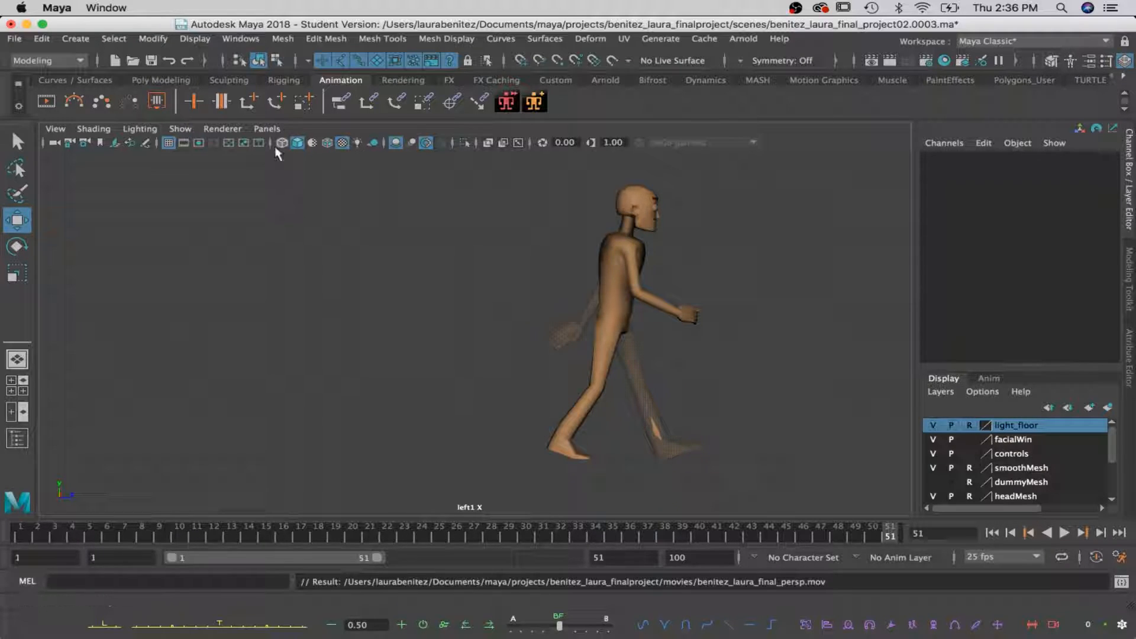
click(182, 134)
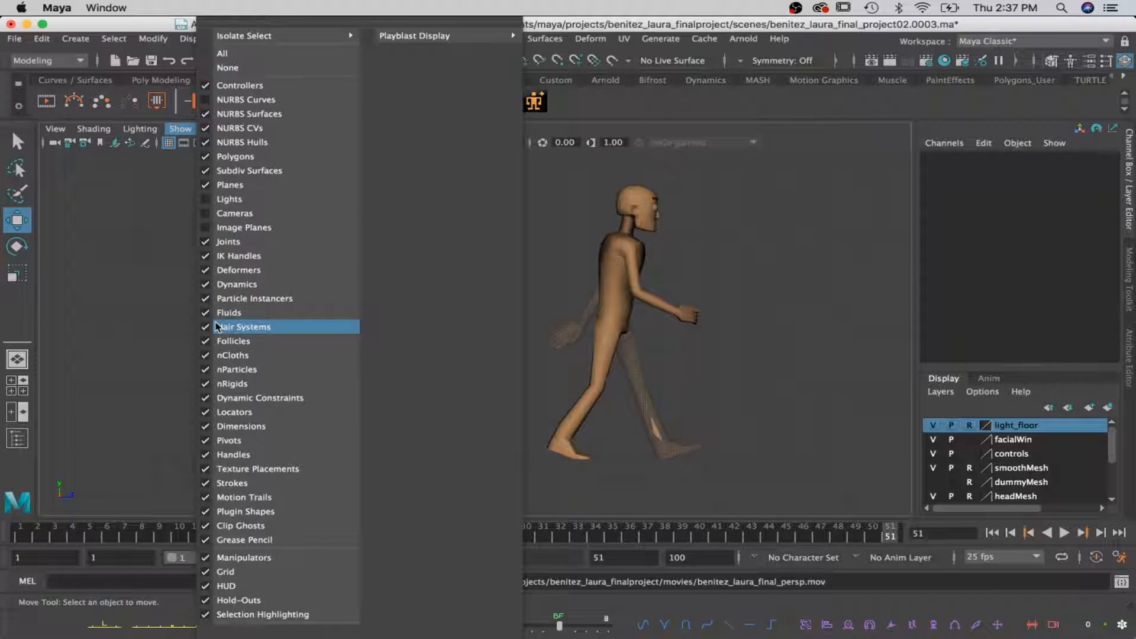
click(202, 573)
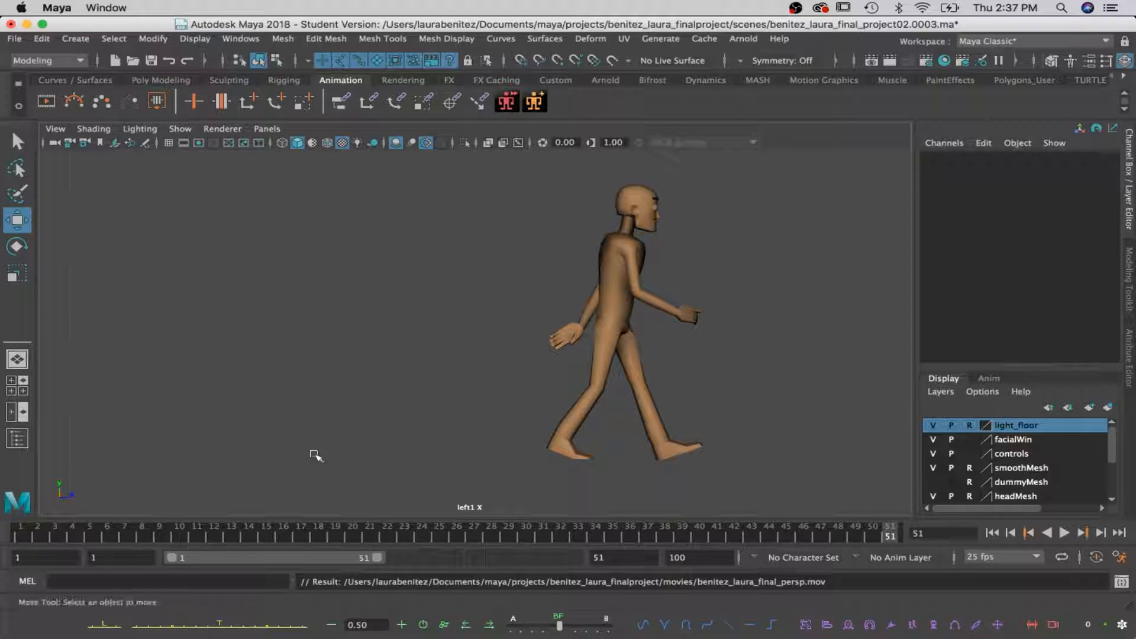
Playblast the side view with the movie file name's ending changed from persp to side
right_click(327, 538)
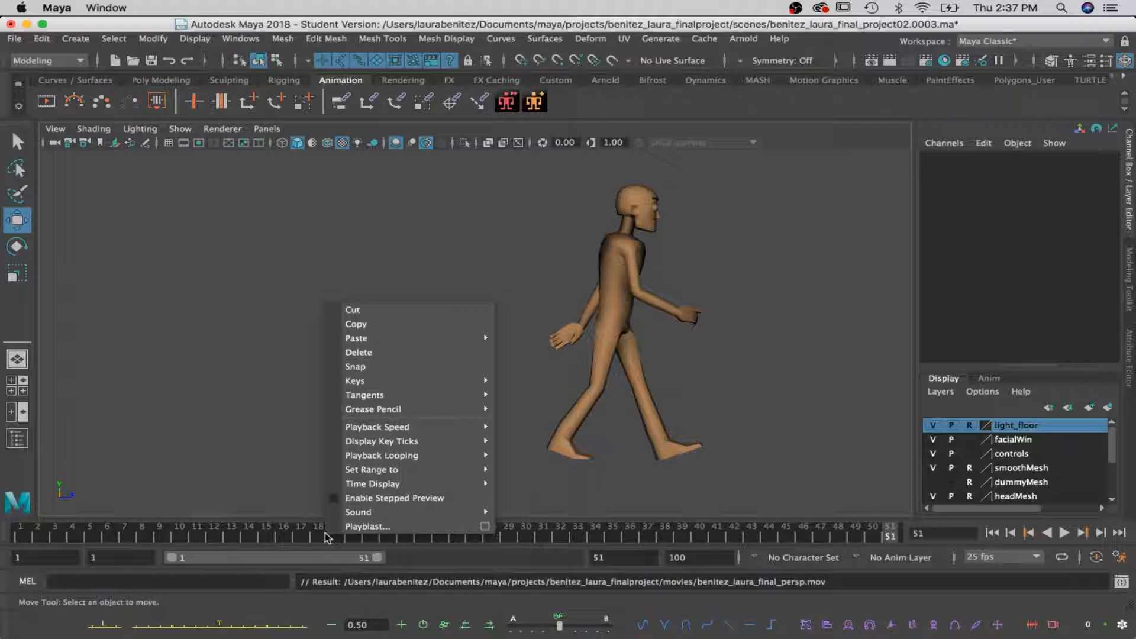
click(484, 527)
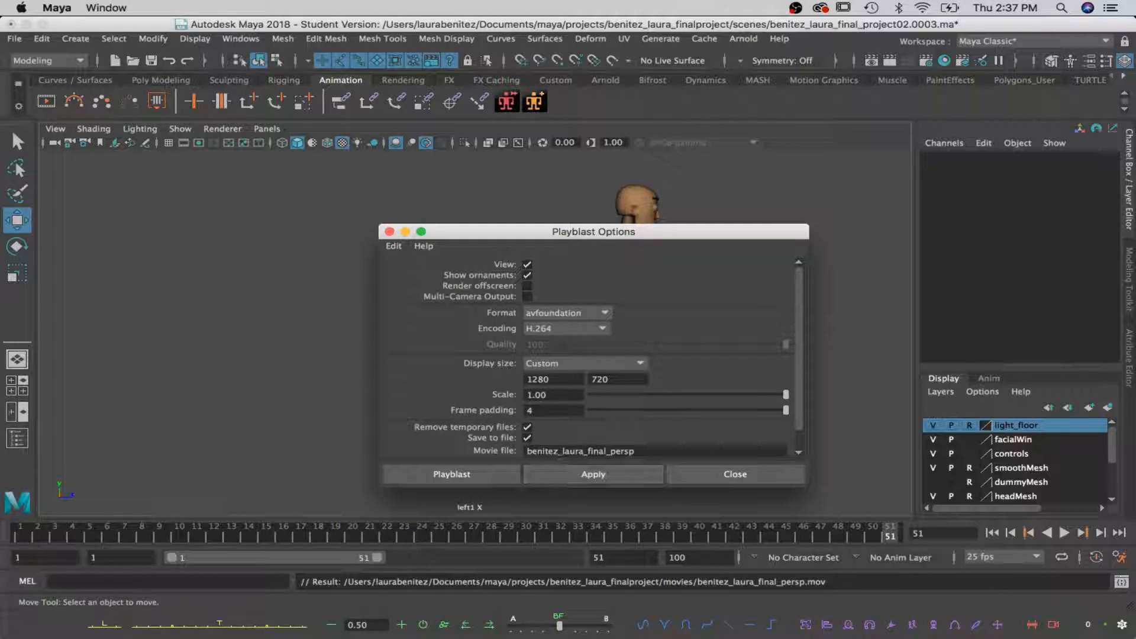
drag(634, 451, 616, 451)
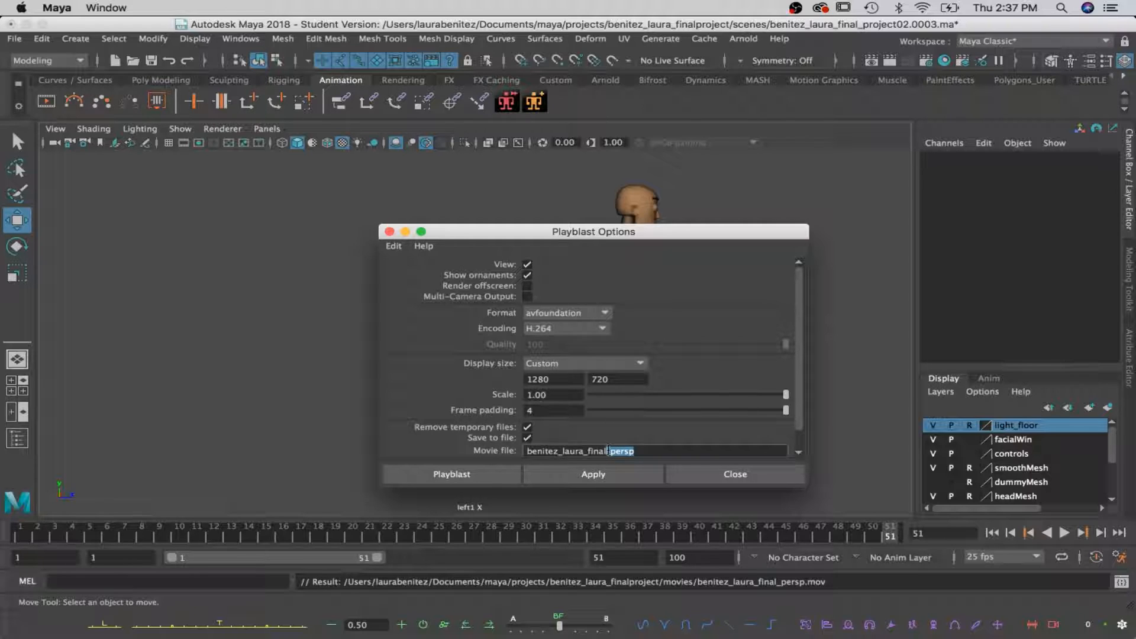
text(sid)
click(442, 477)
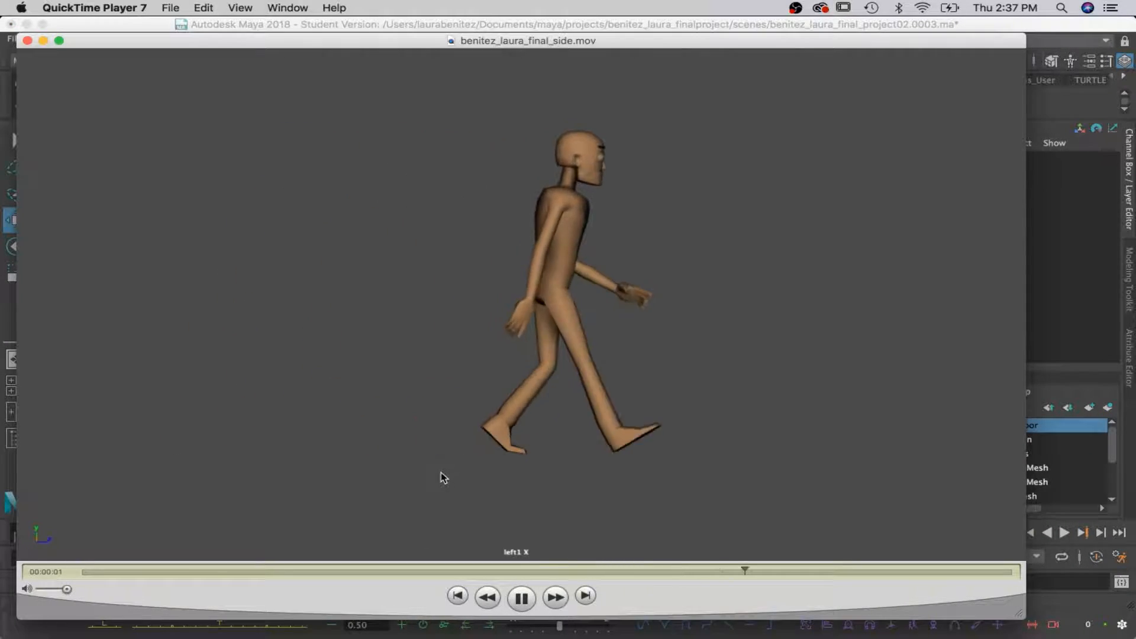
Replay the side-view playblast to review the walk, and close the movie
click(533, 601)
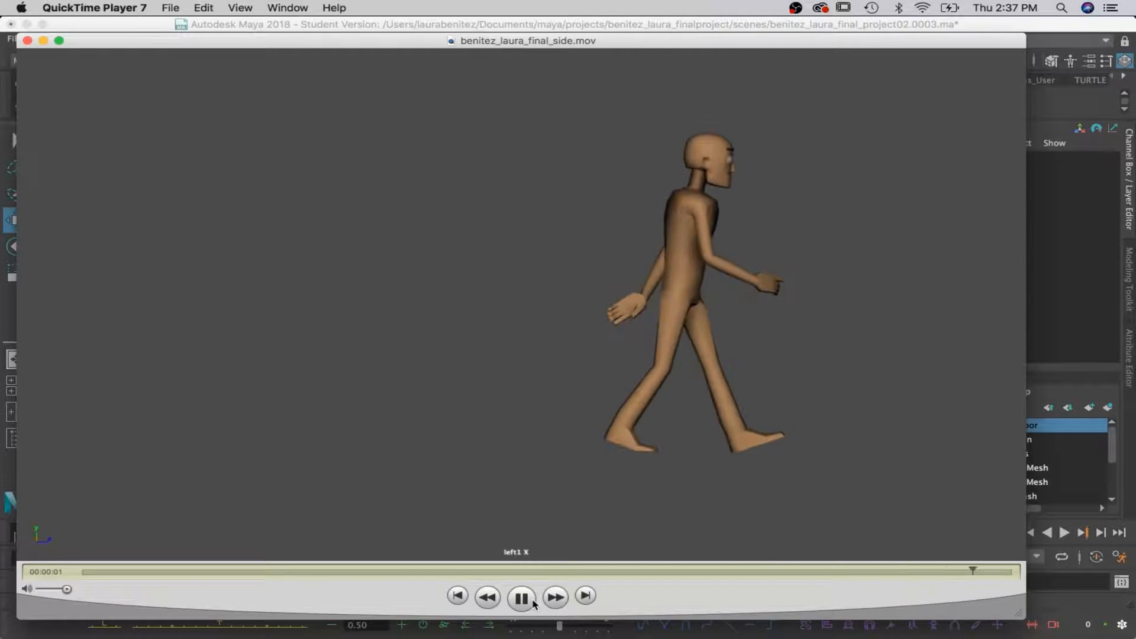
click(534, 601)
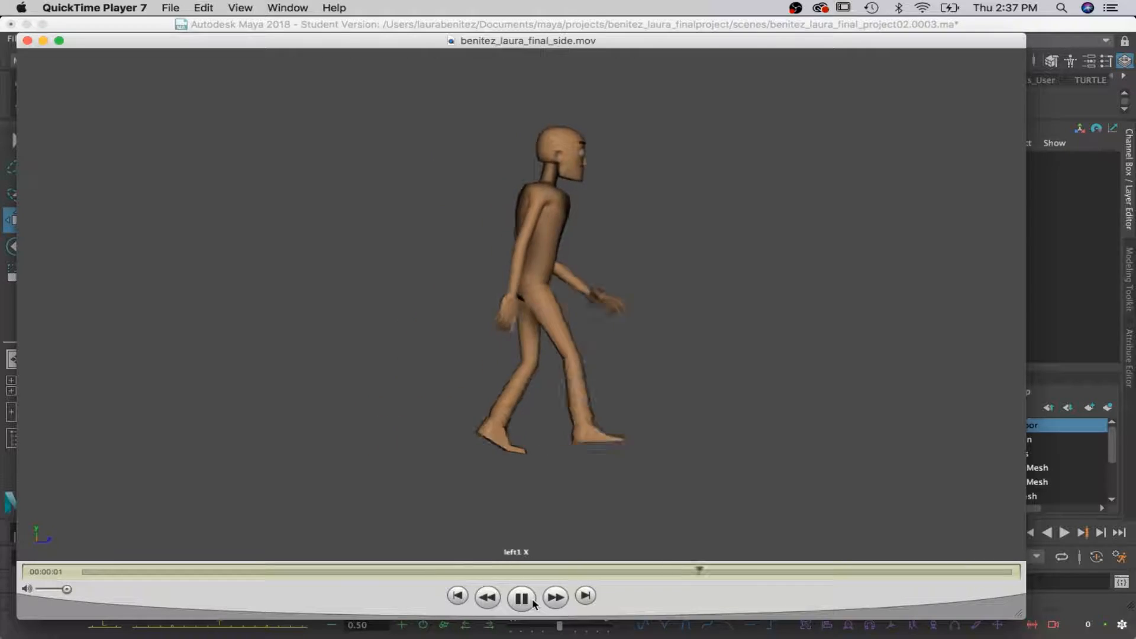
click(534, 602)
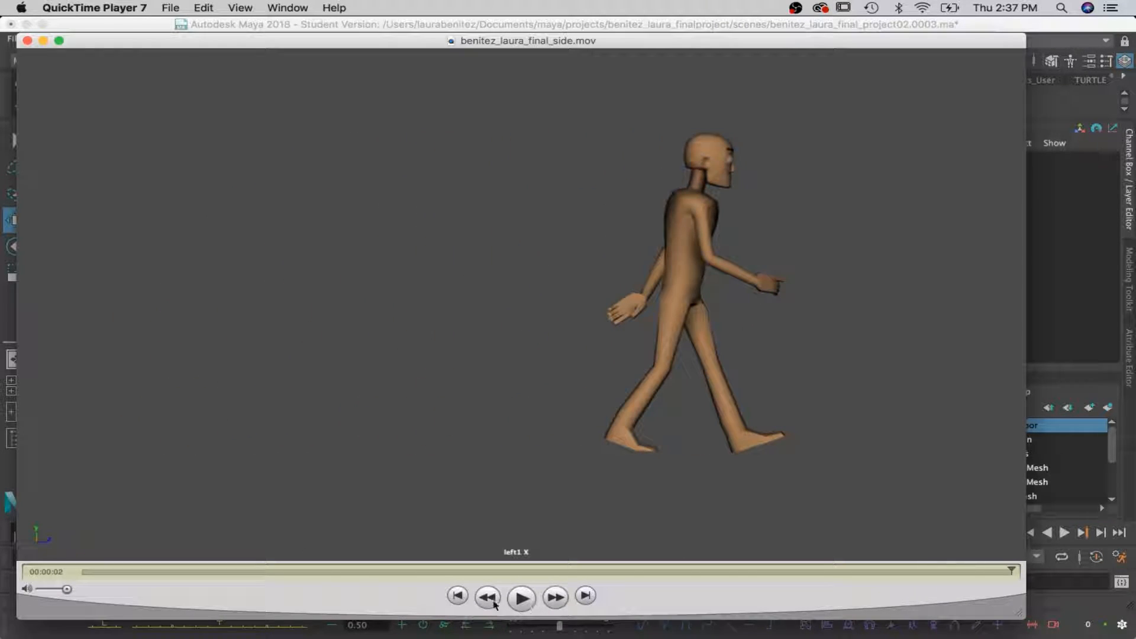
click(28, 42)
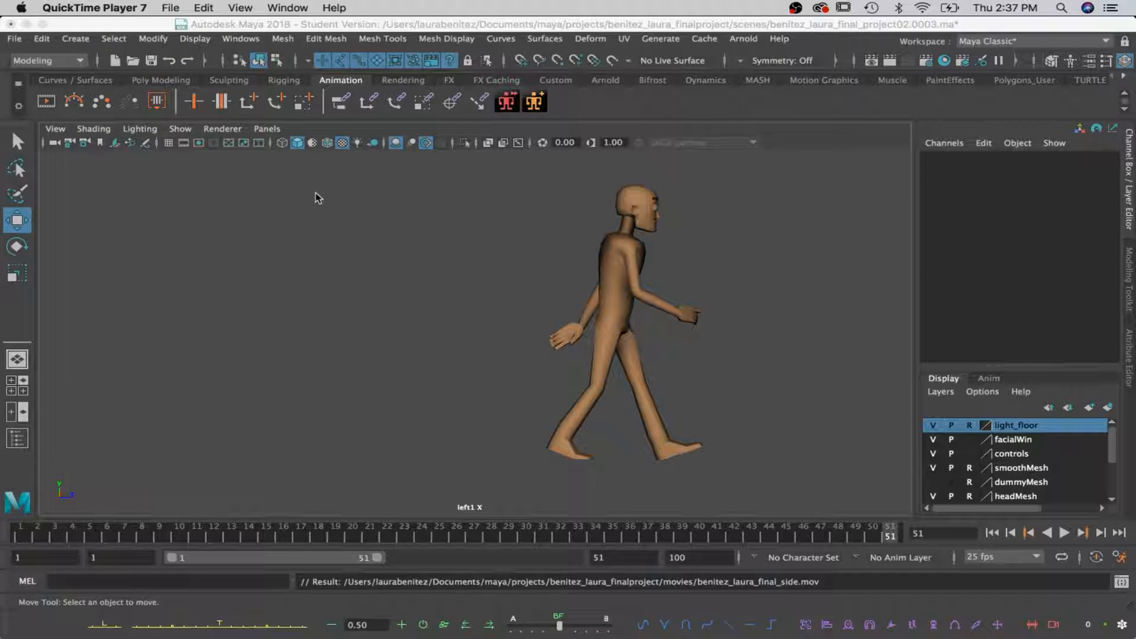
Switch the viewport to the front orthographic view and select its camera
click(267, 129)
mouse_move(307, 171)
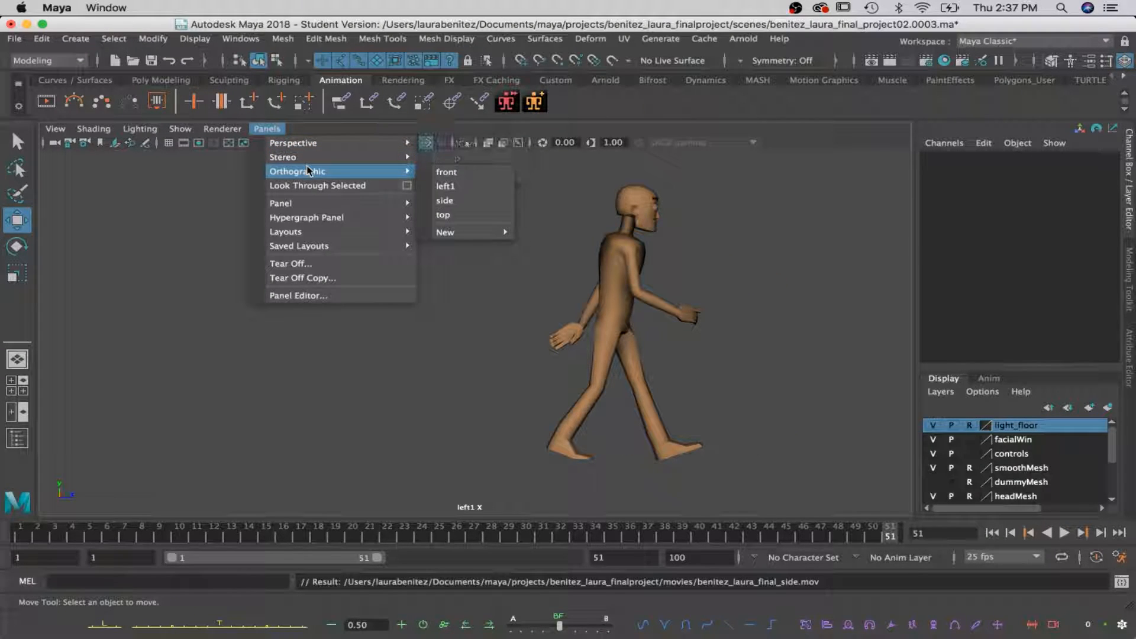
click(447, 172)
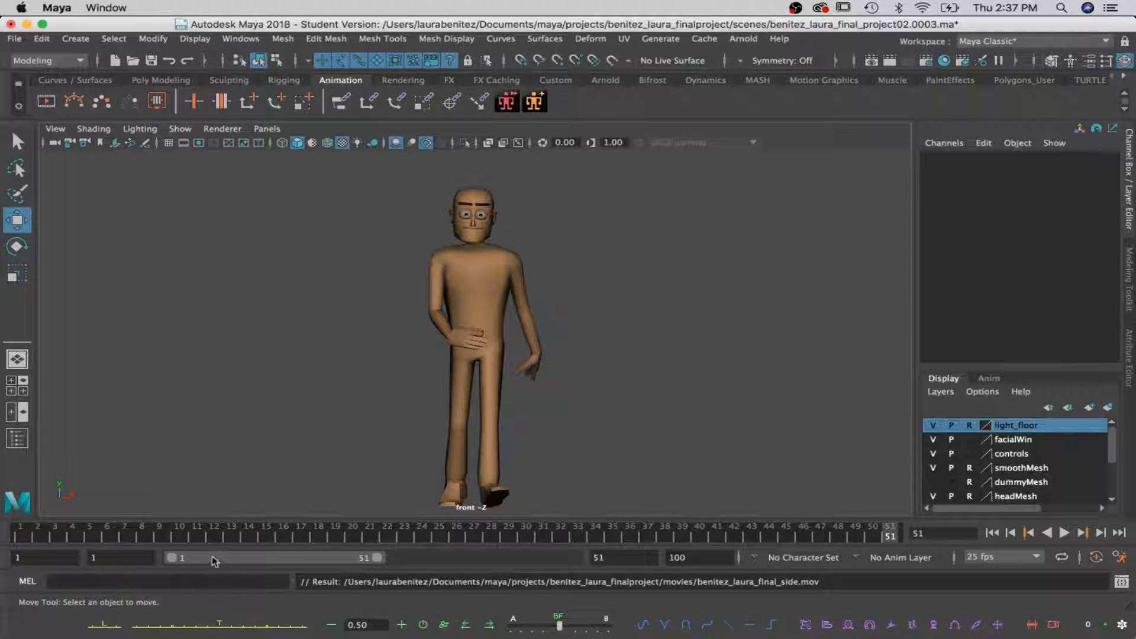
click(56, 142)
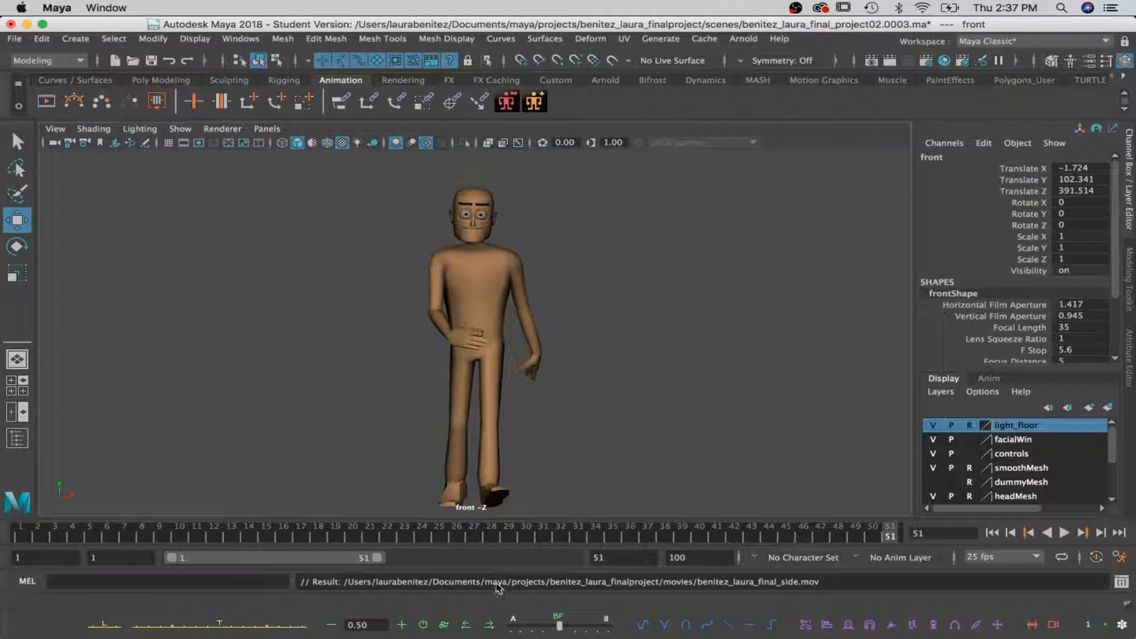
Playblast the front view with the movie file name's ending changed to front
right_click(471, 535)
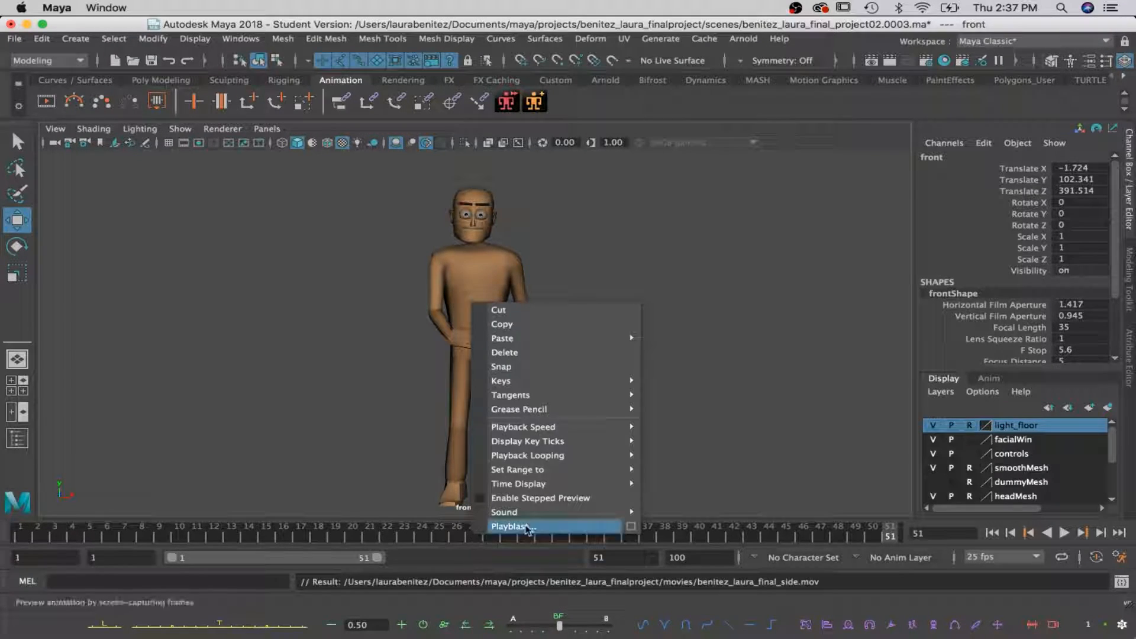
click(633, 527)
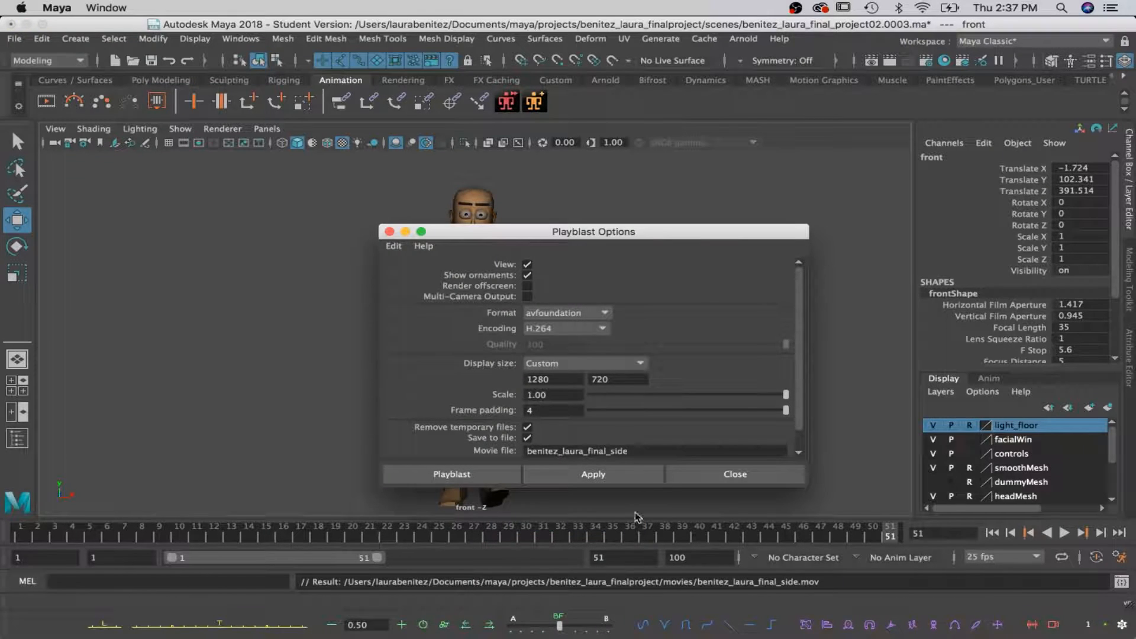
text(front)
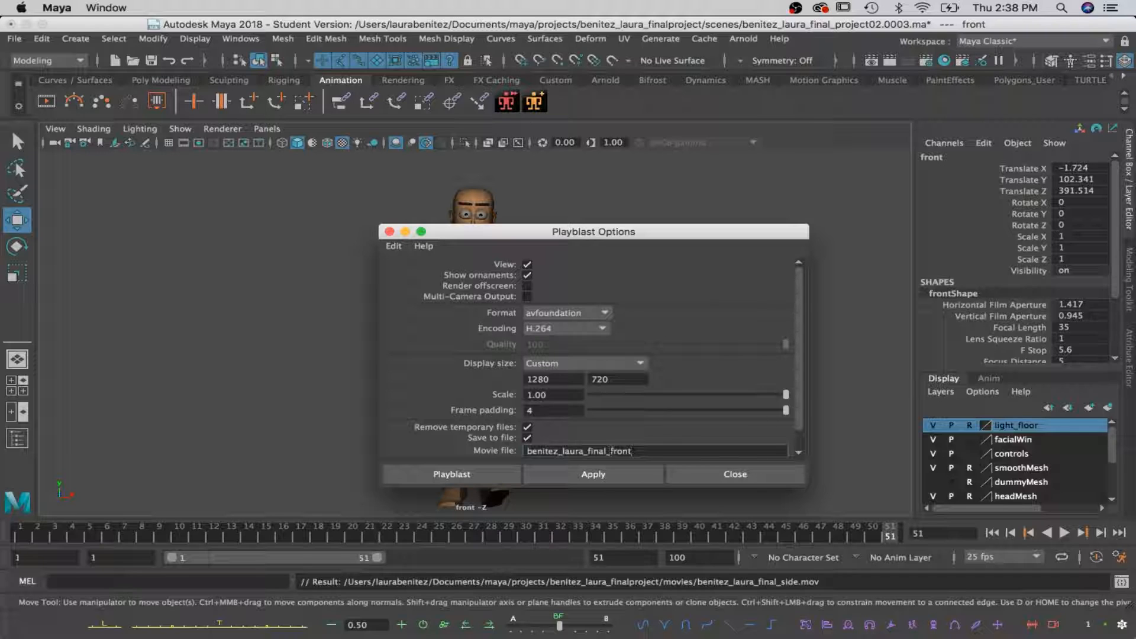
click(493, 479)
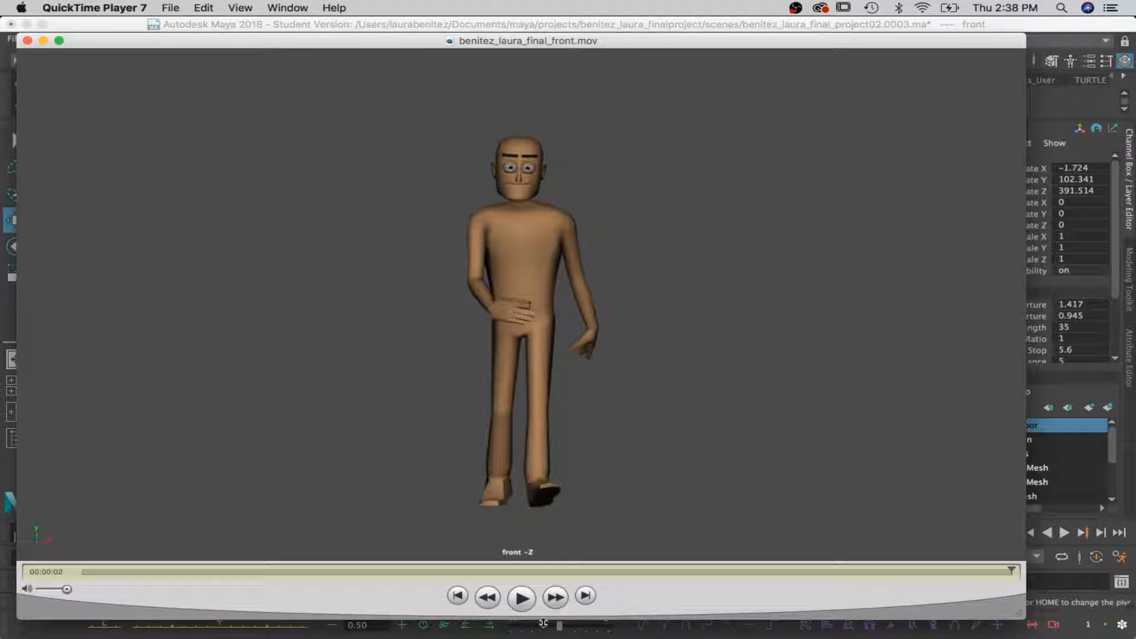
Replay the front-view playblast to review the walk, and close the movie
click(521, 606)
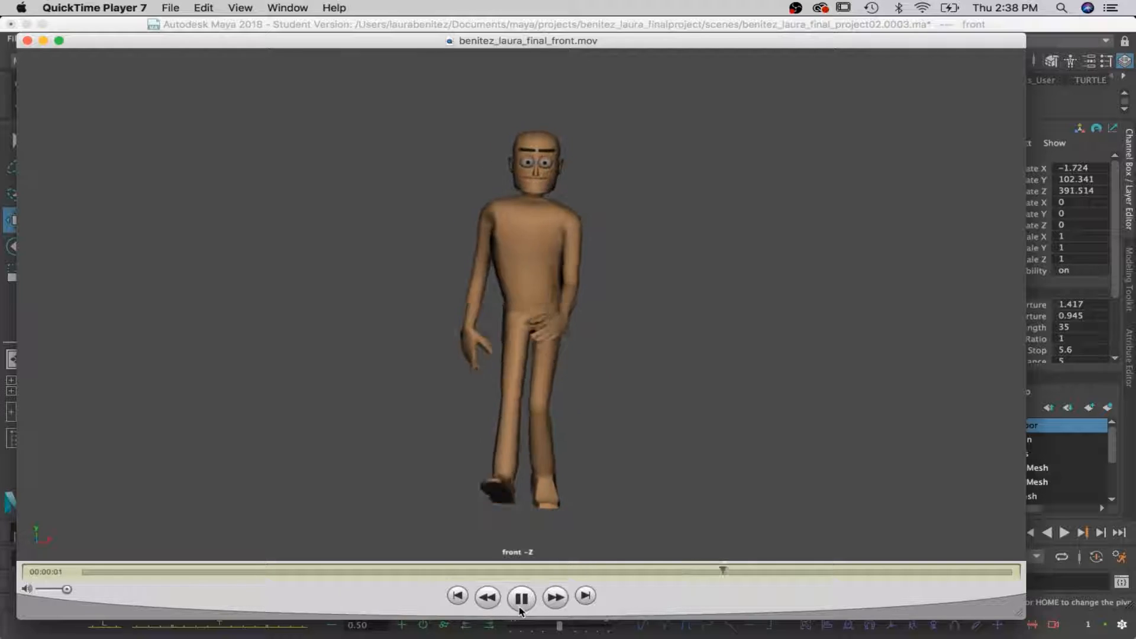
click(521, 608)
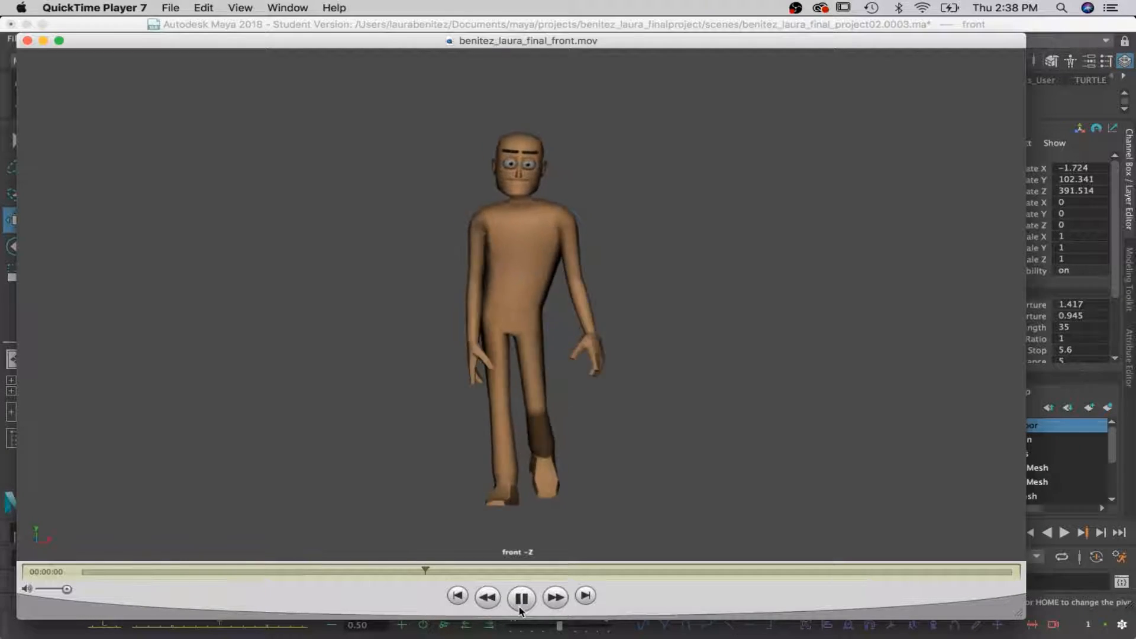
click(521, 608)
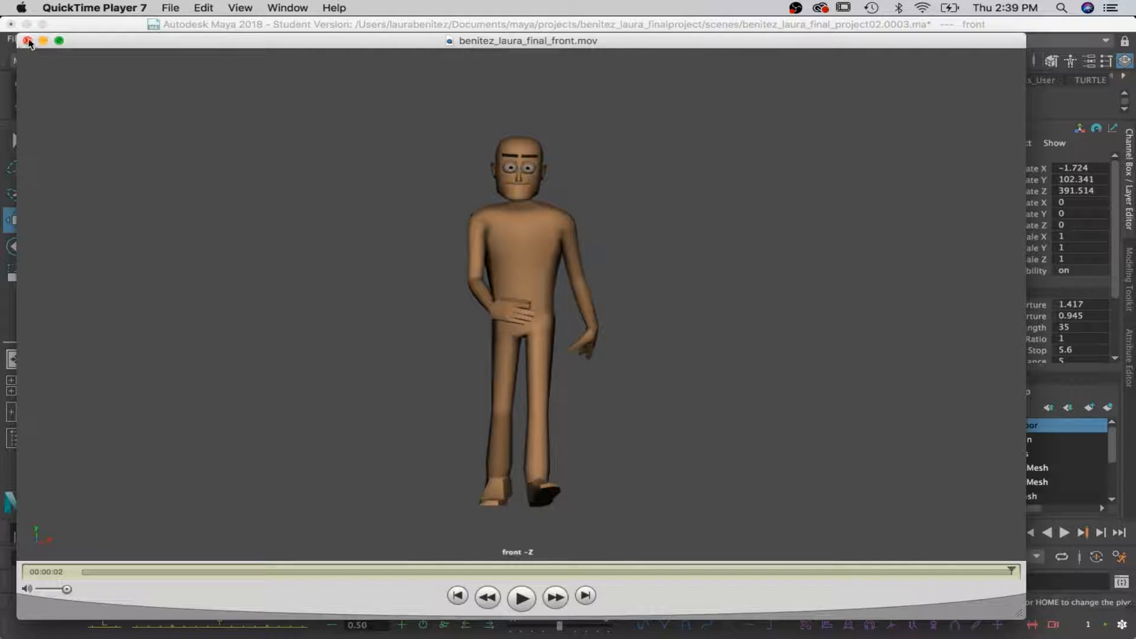
click(28, 40)
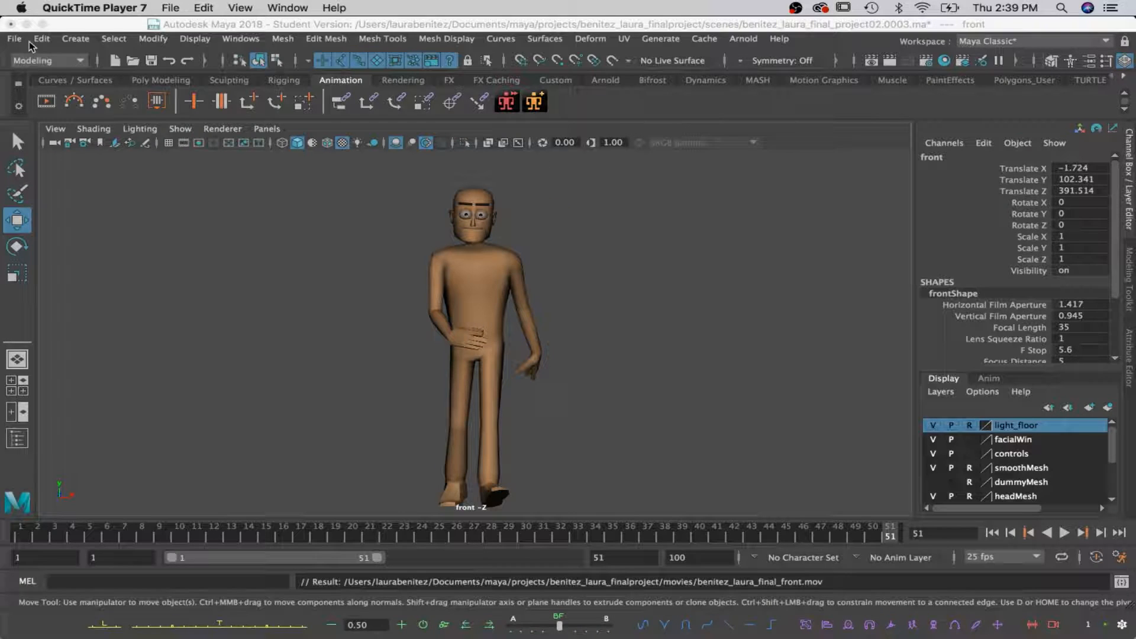
click(55, 24)
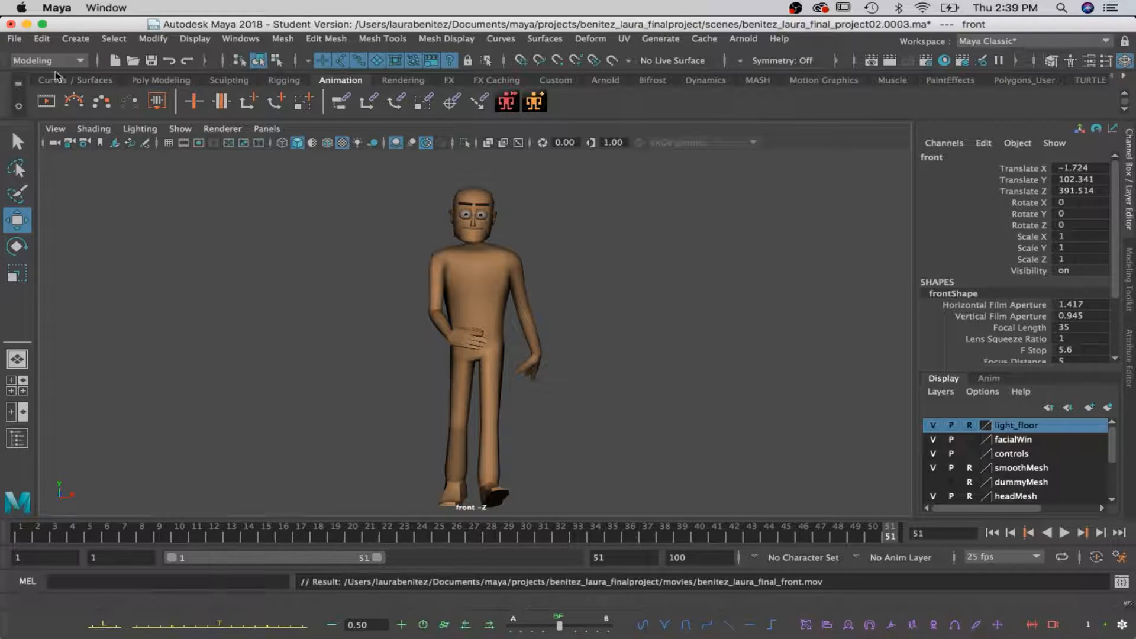
click(14, 38)
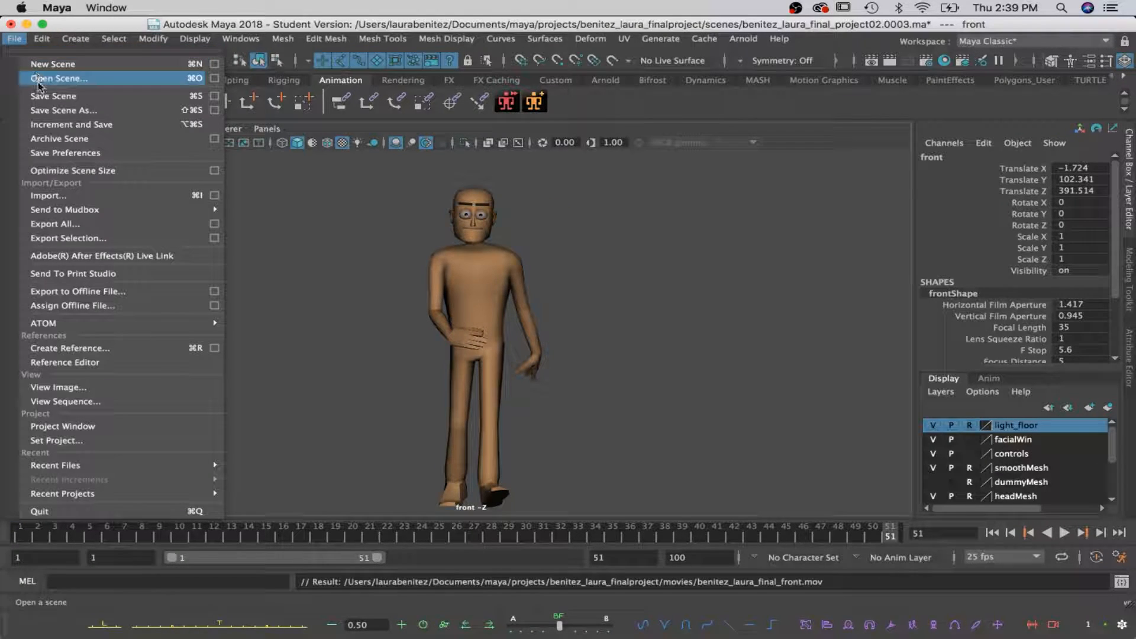
click(52, 113)
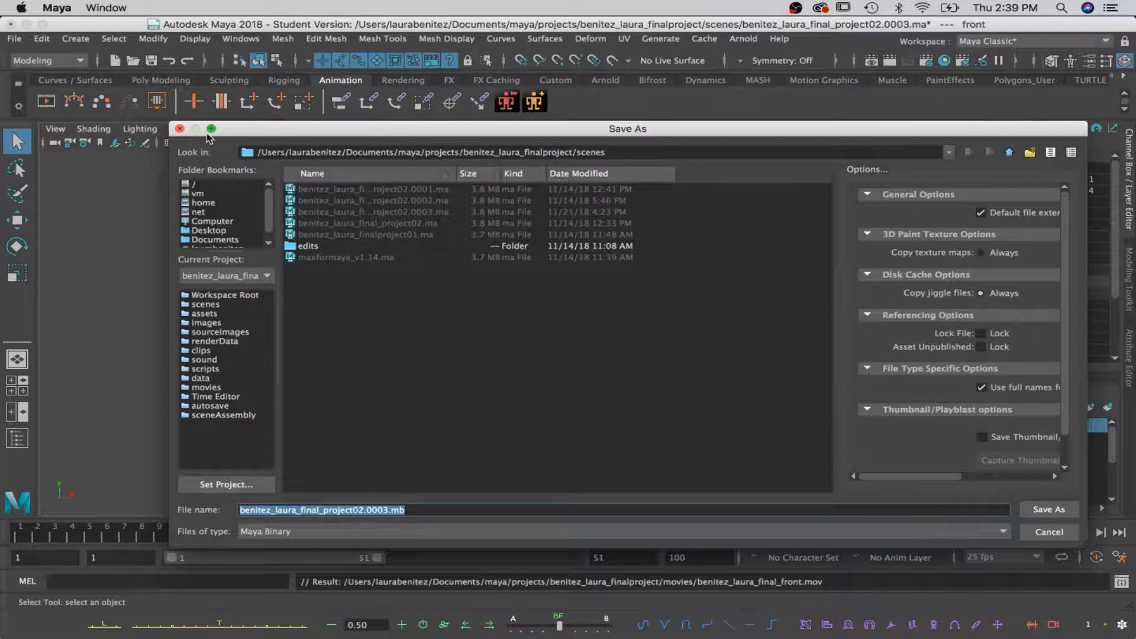
click(180, 129)
Save the walk scene as its next incremental version in the project's scenes folder
click(14, 39)
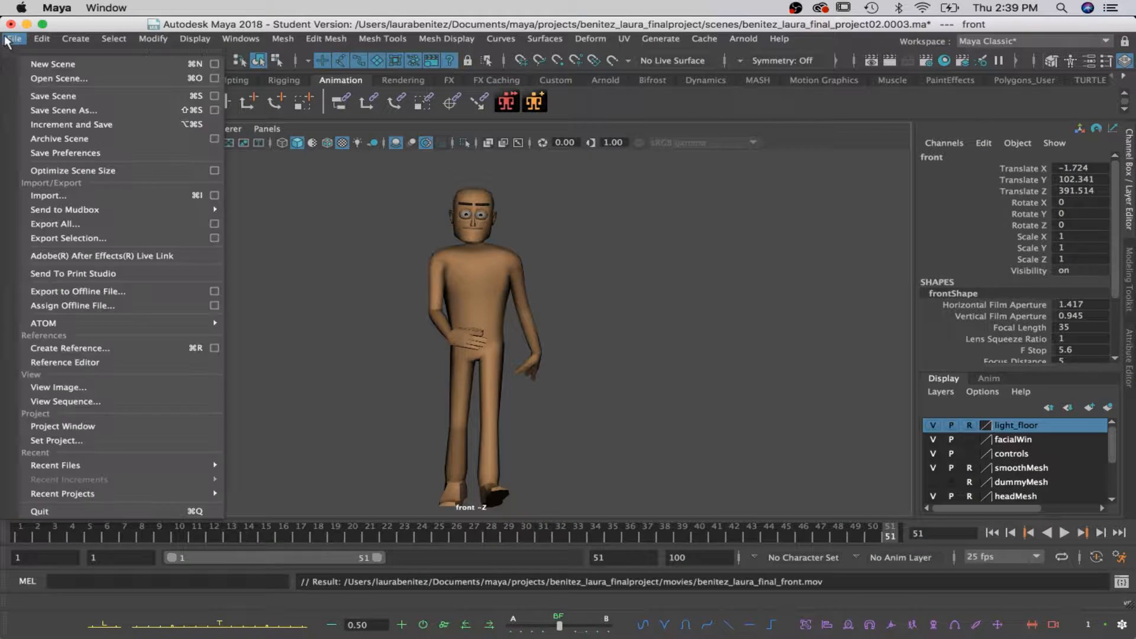
click(50, 124)
click(528, 354)
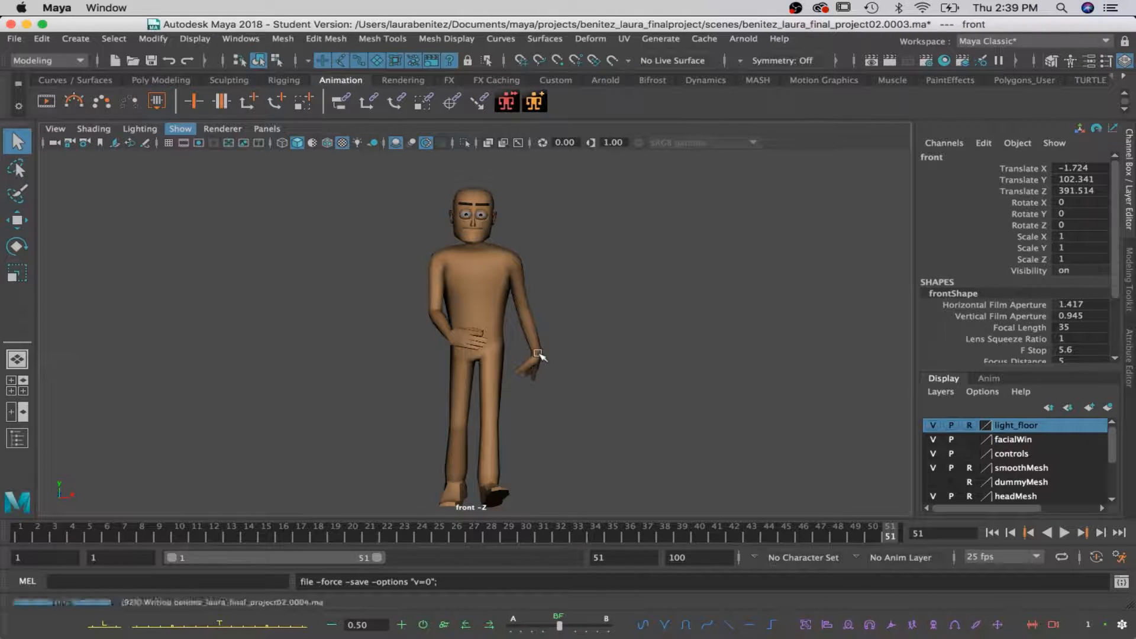
mouse_move(140, 25)
mouse_down()
mouse_move(120, 25)
mouse_move(138, 24)
mouse_up()
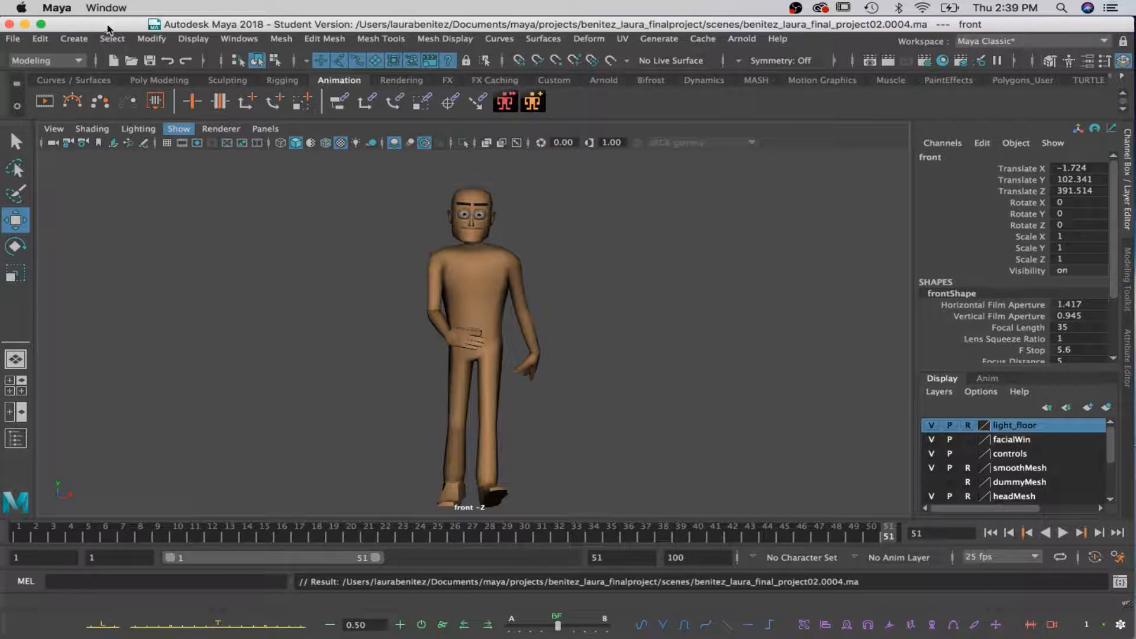
Minimize the scene window, switch to Finder and open the final project's movies folder under Documents/maya/projects
click(24, 24)
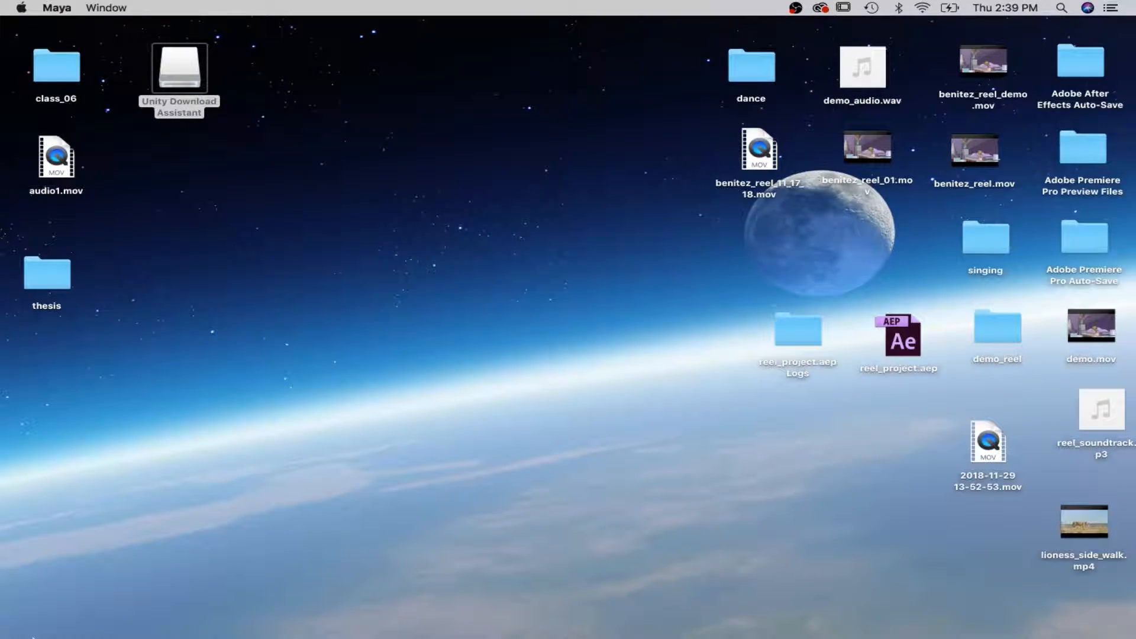
click(99, 620)
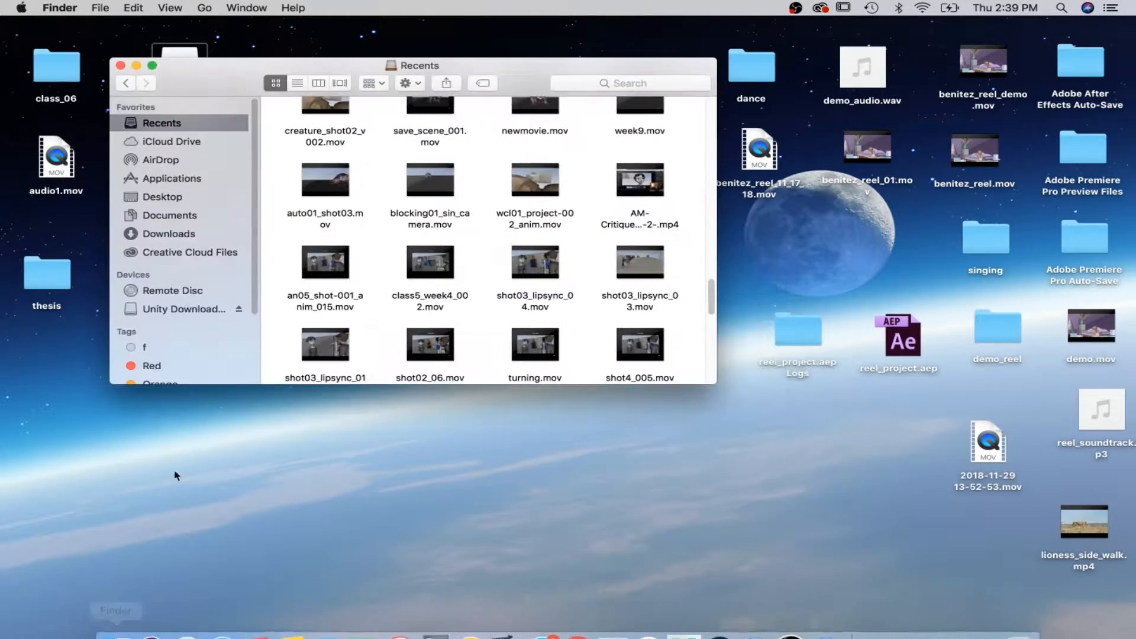
click(159, 215)
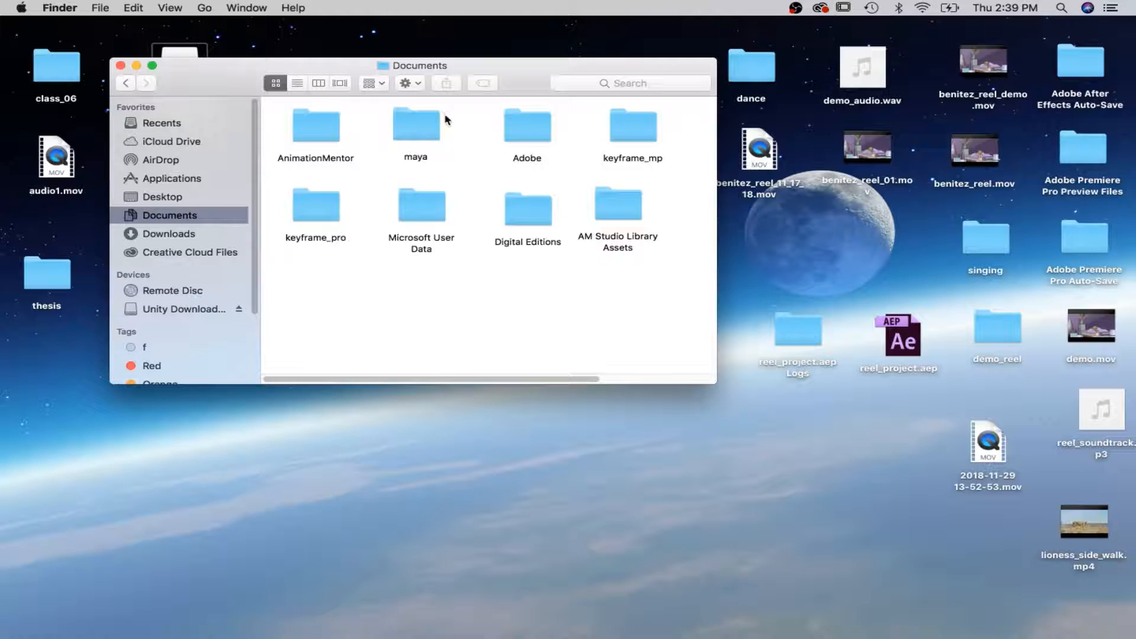
double_click(417, 132)
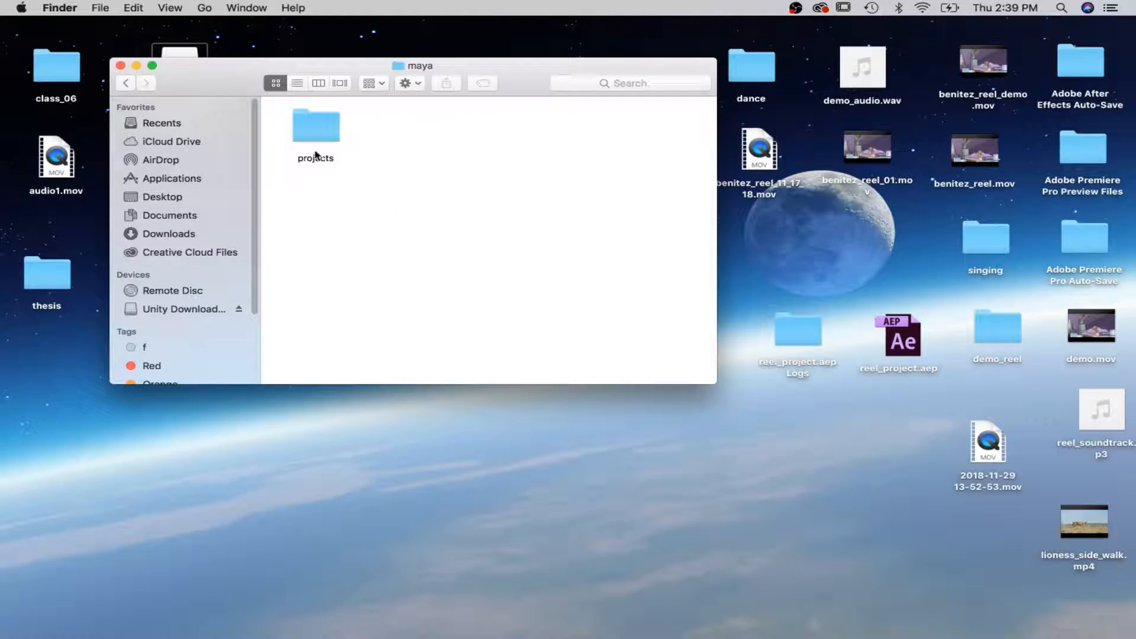
double_click(314, 130)
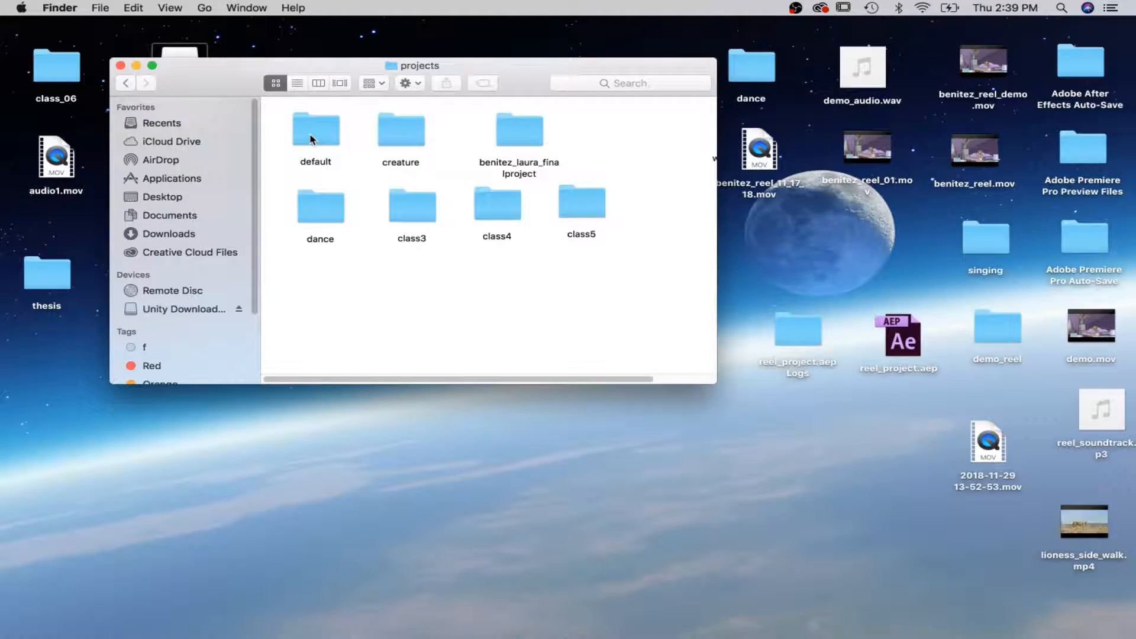
double_click(520, 132)
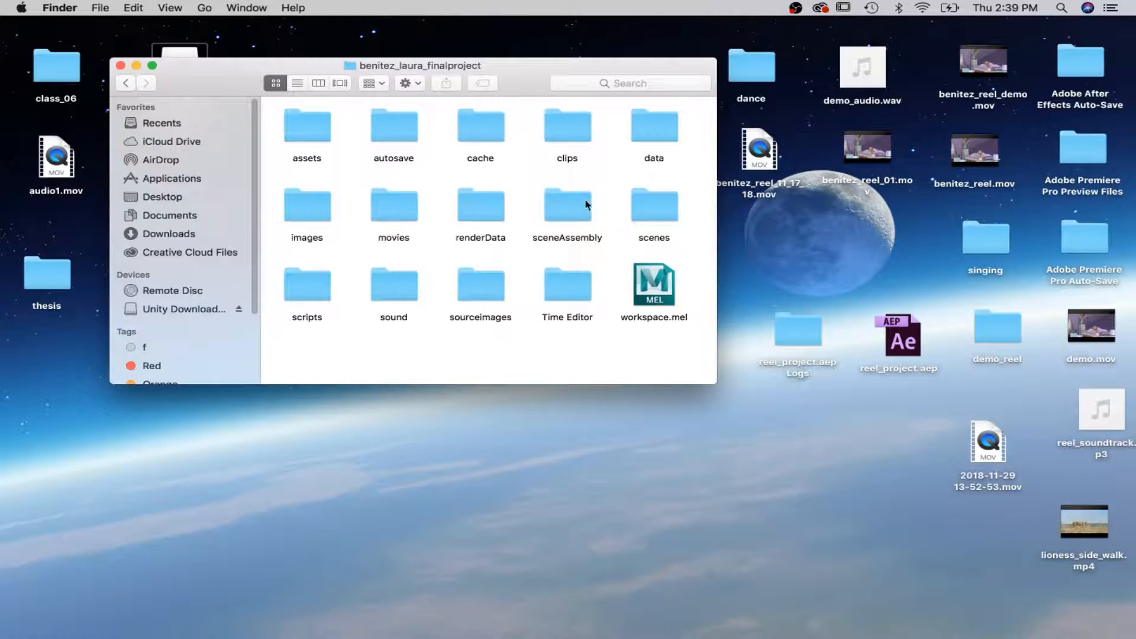
double_click(413, 203)
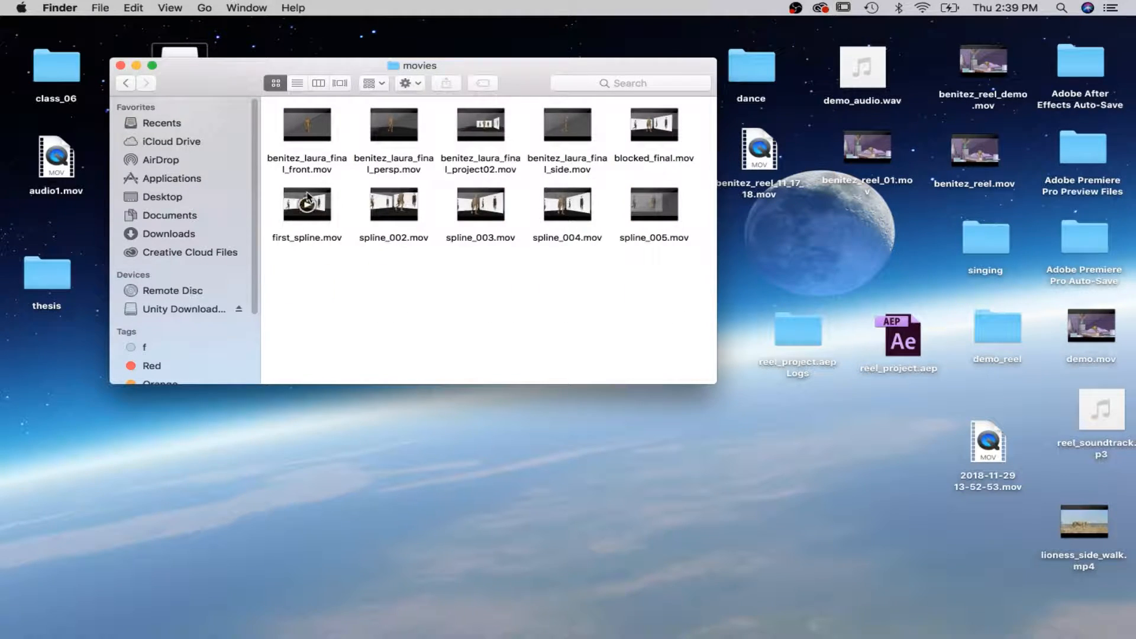
Select only the final front, persp and side playblast movies in the movies folder
click(307, 126)
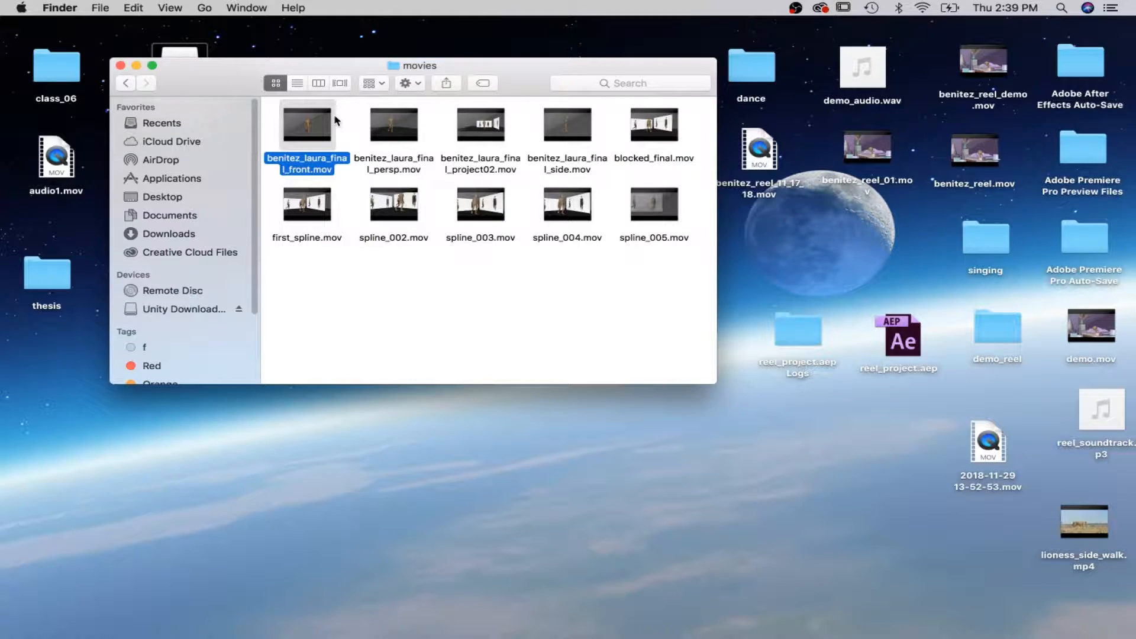
shift+click(394, 124)
shift+click(480, 124)
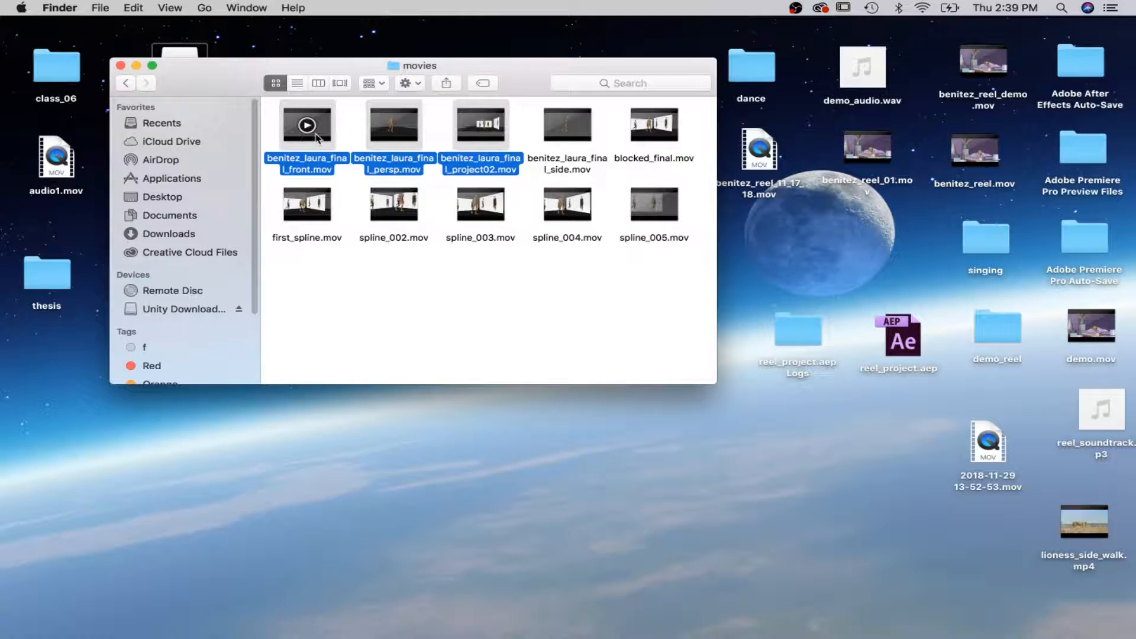
click(380, 304)
click(303, 124)
super+click(392, 124)
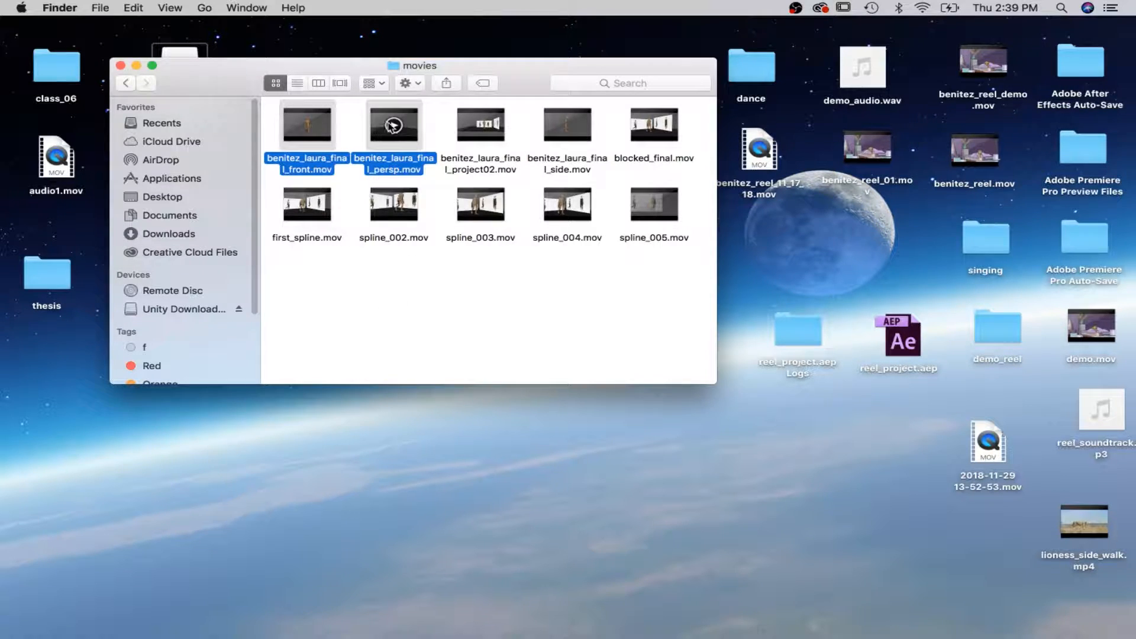
super+click(567, 130)
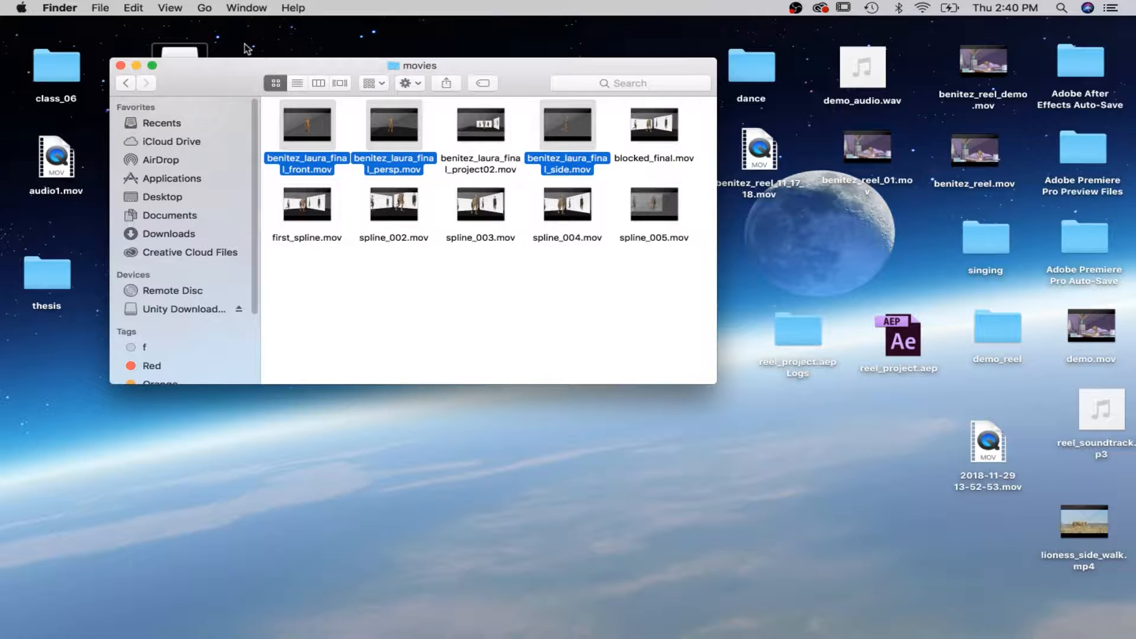
Go back up to the projects folder and open the final project's scenes folder to check the saved scene files
click(126, 83)
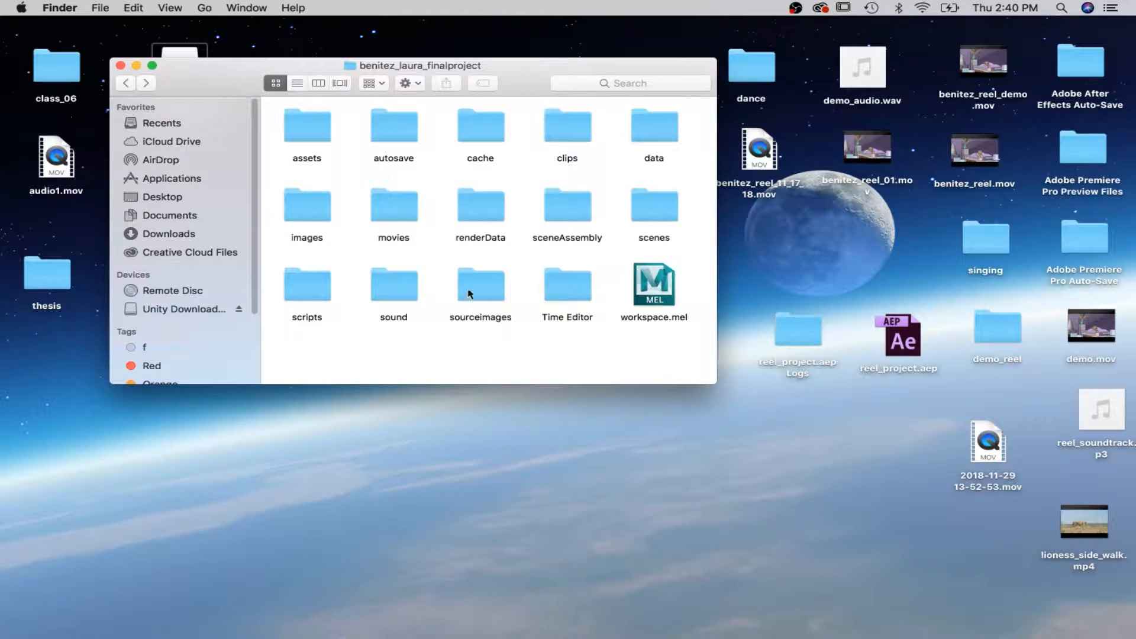
click(118, 83)
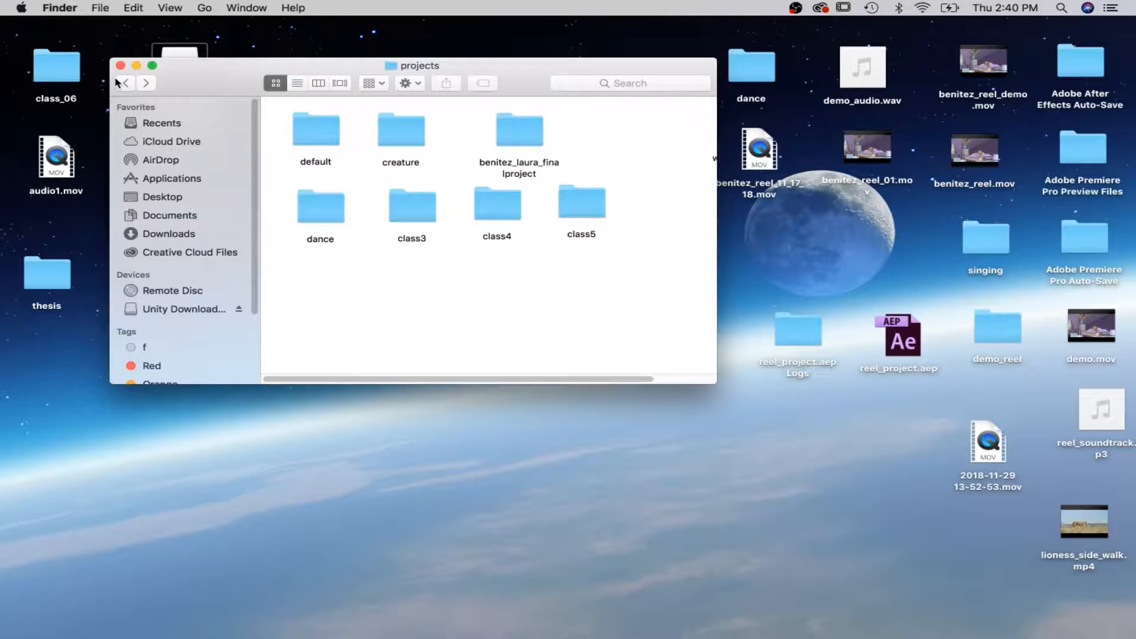
click(513, 137)
drag(512, 136, 516, 135)
double_click(520, 134)
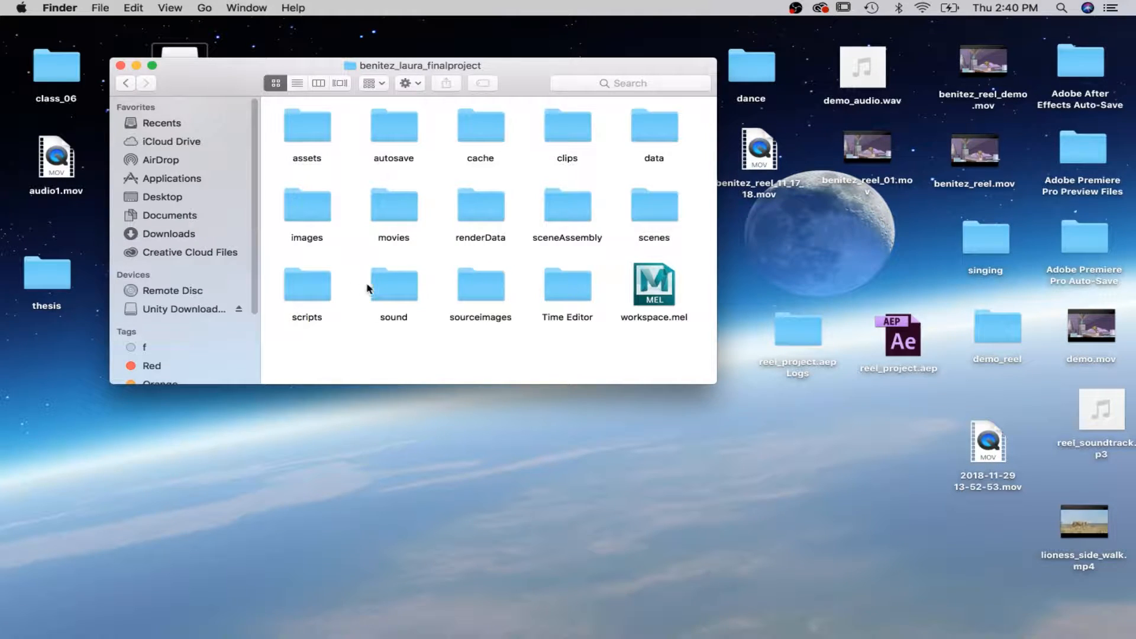
double_click(668, 211)
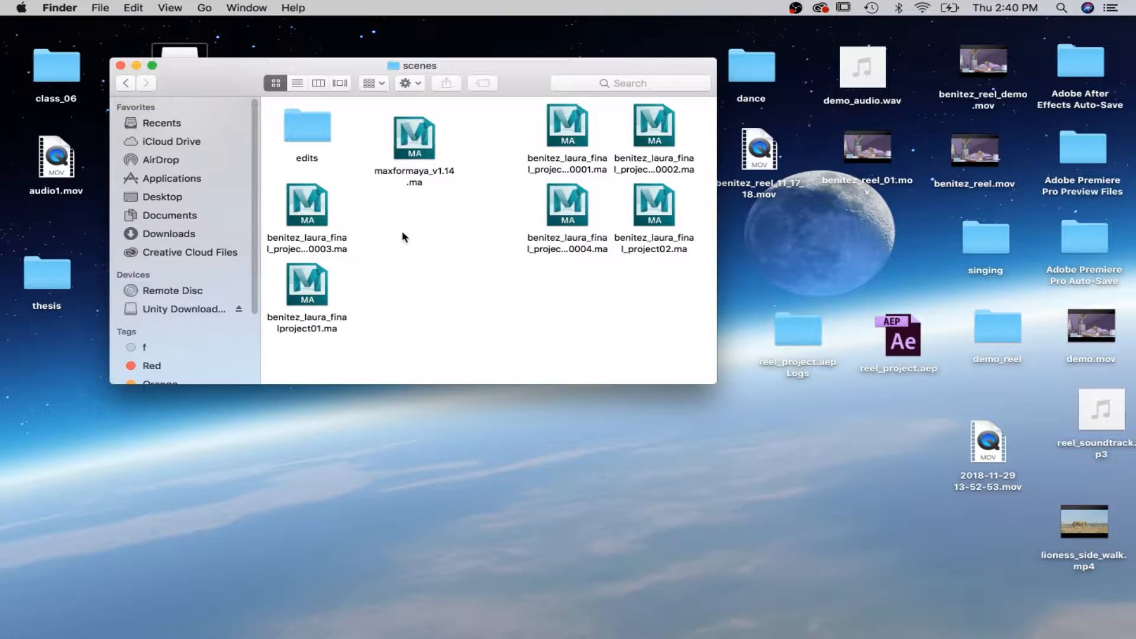
Return to the projects folder and copy the whole final project folder
click(126, 83)
click(125, 83)
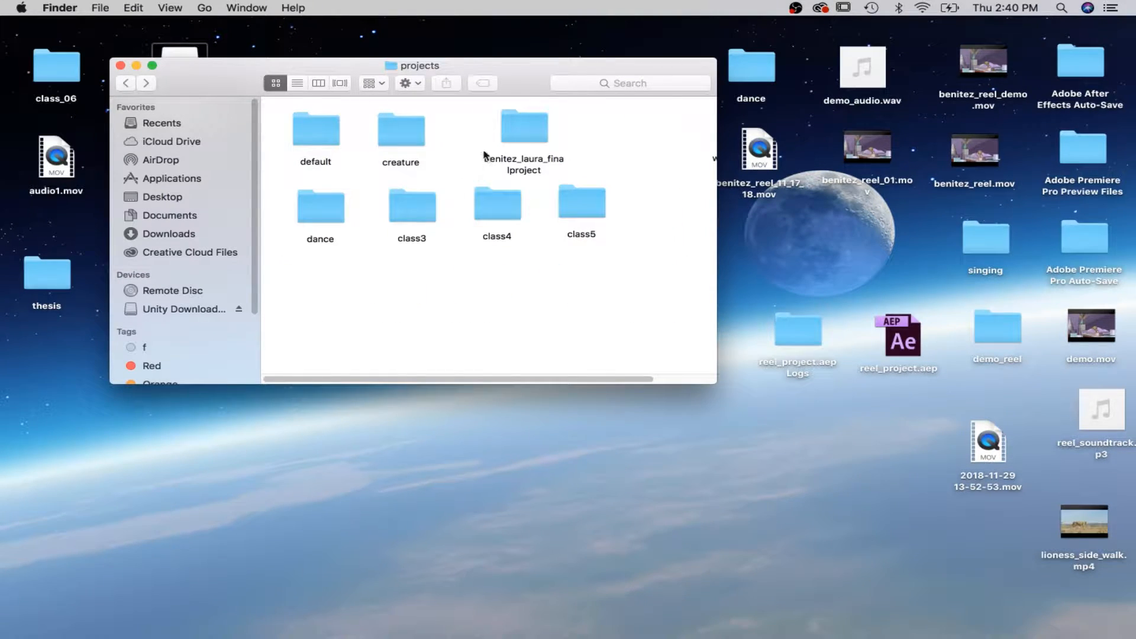
right_click(524, 128)
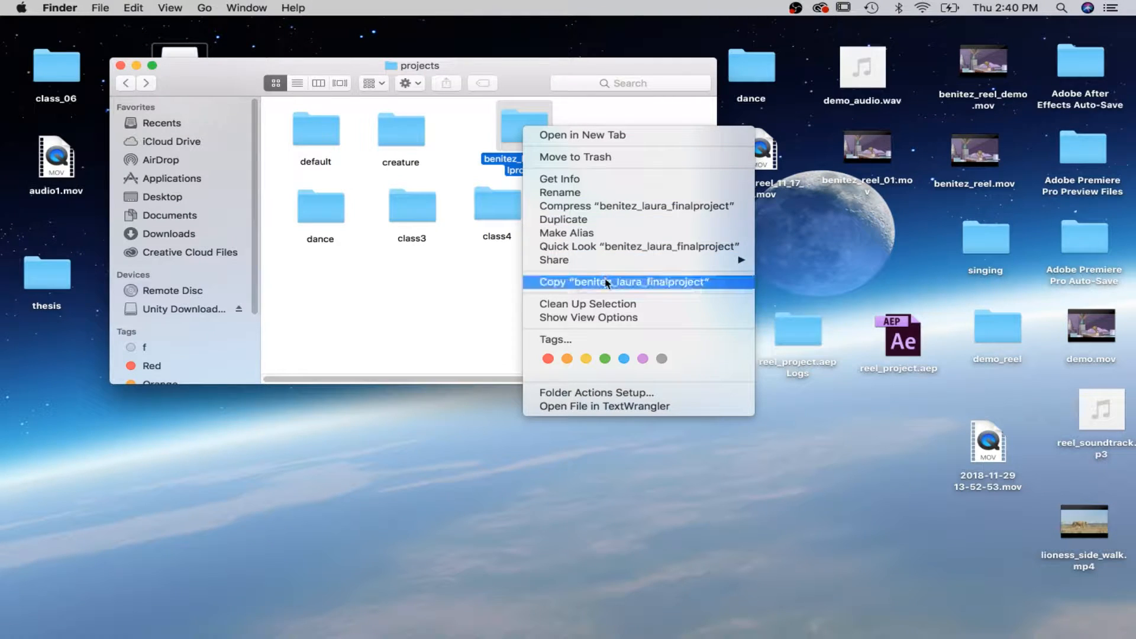
click(588, 283)
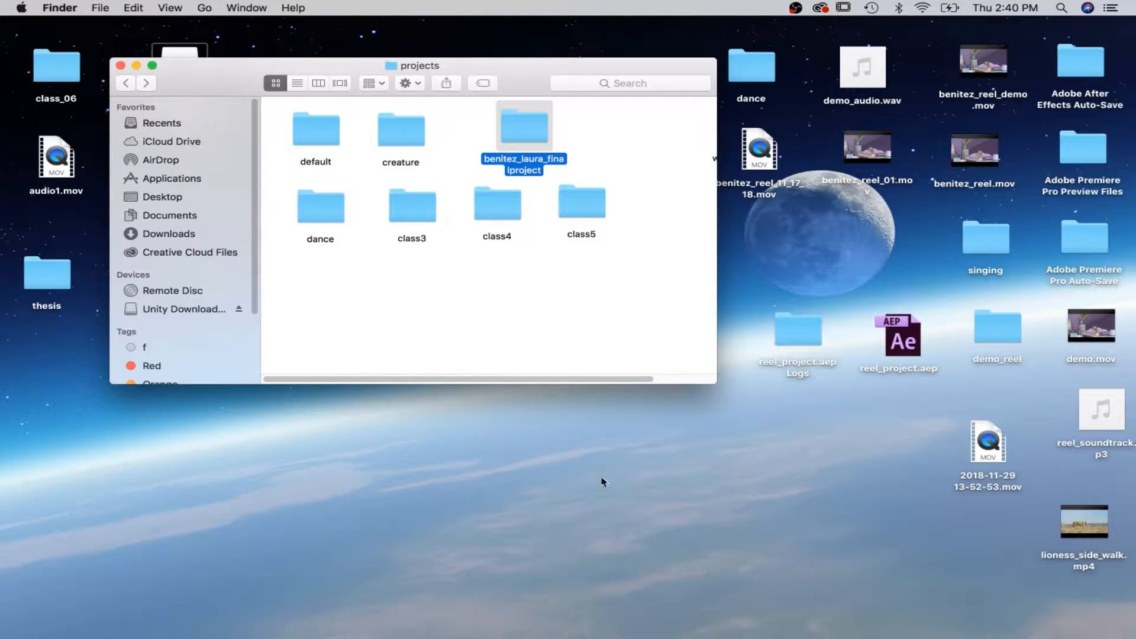
Switch to Chrome, open Google Drive and go to the Final Project folder inside Fall_2018_Animation
mouse_move(608, 636)
click(577, 619)
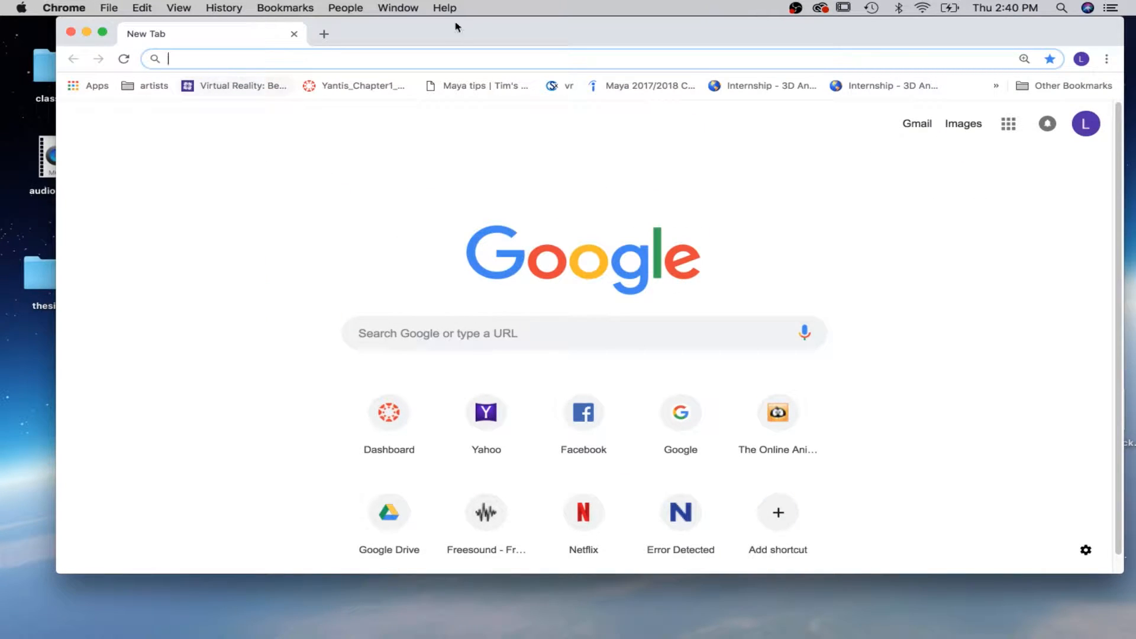
click(1009, 124)
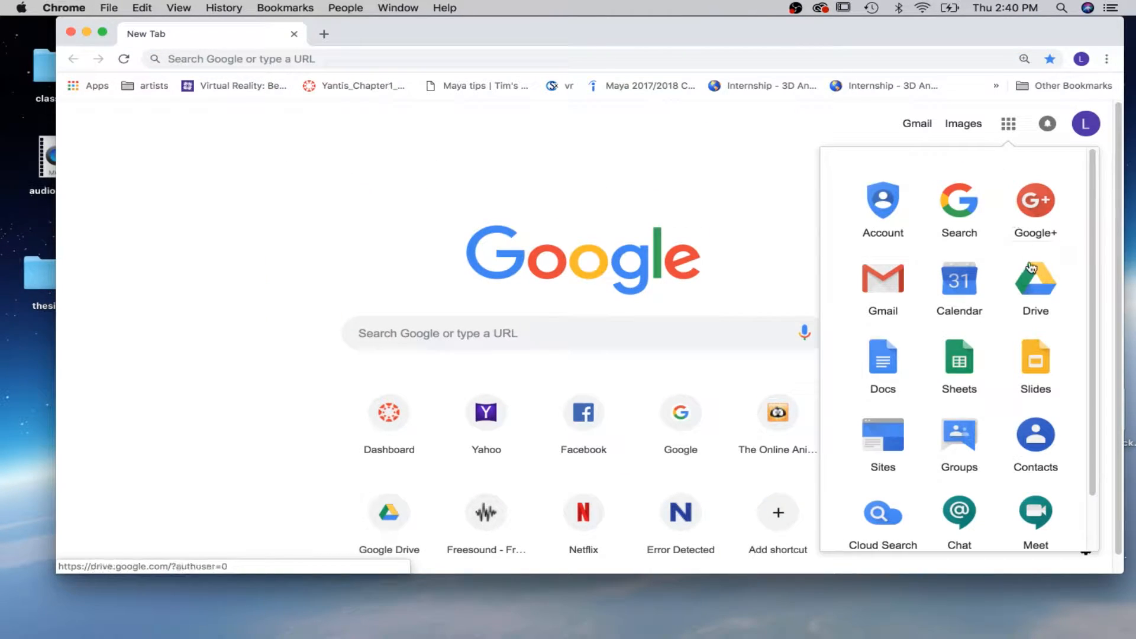
click(1036, 279)
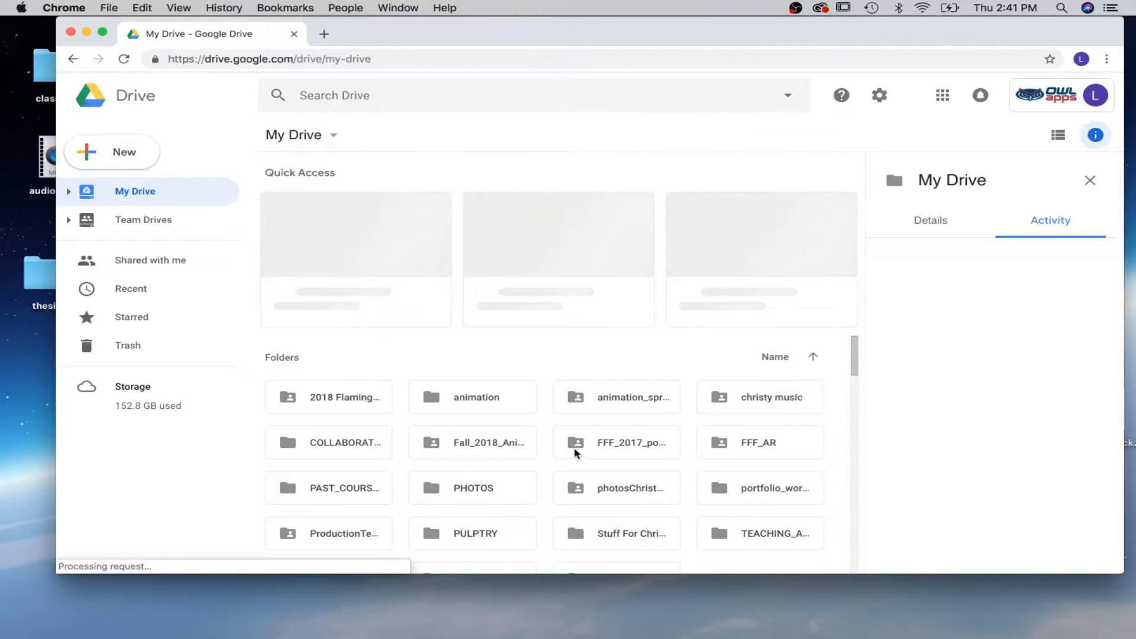
double_click(489, 444)
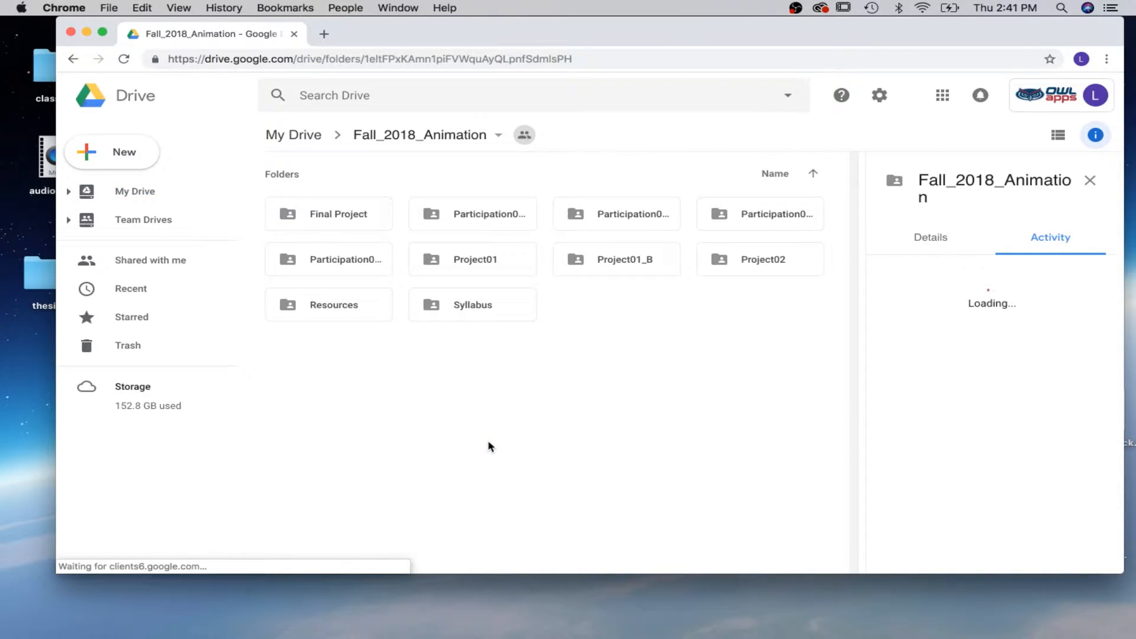
double_click(329, 213)
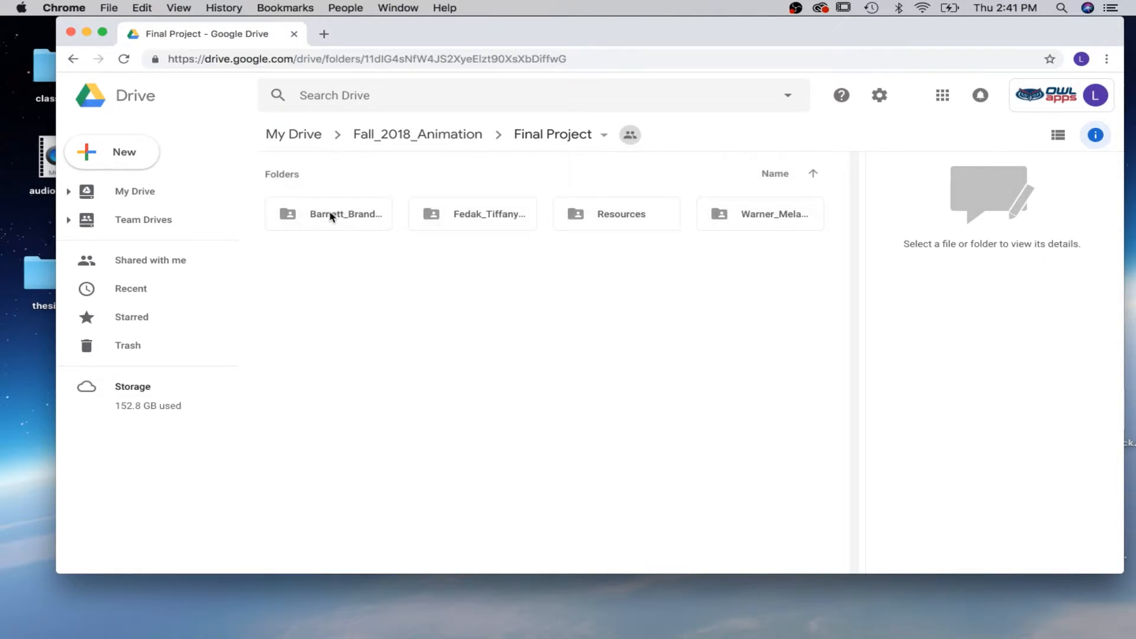
Look at the folder upload options for the Final Project folder on Google Drive
right_click(380, 288)
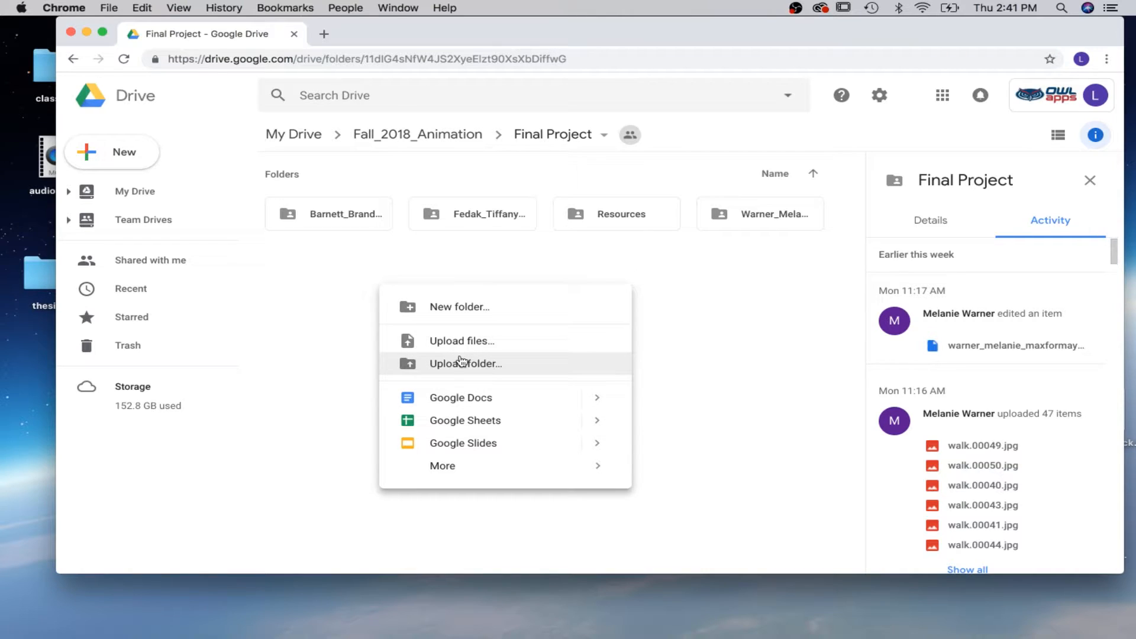
click(318, 399)
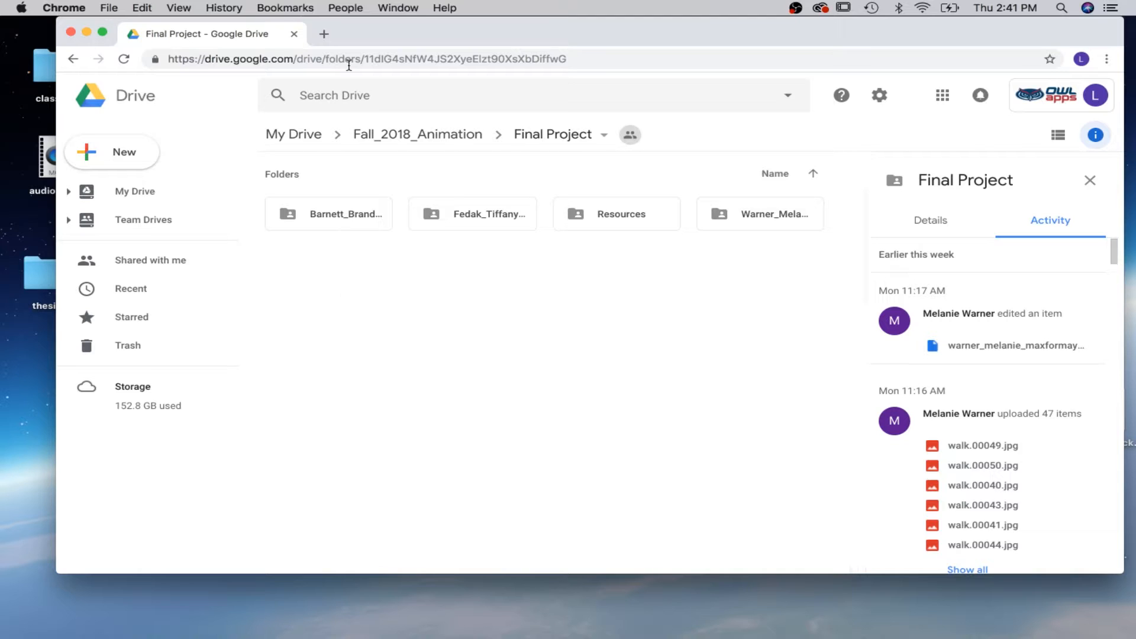
drag(385, 34, 456, 36)
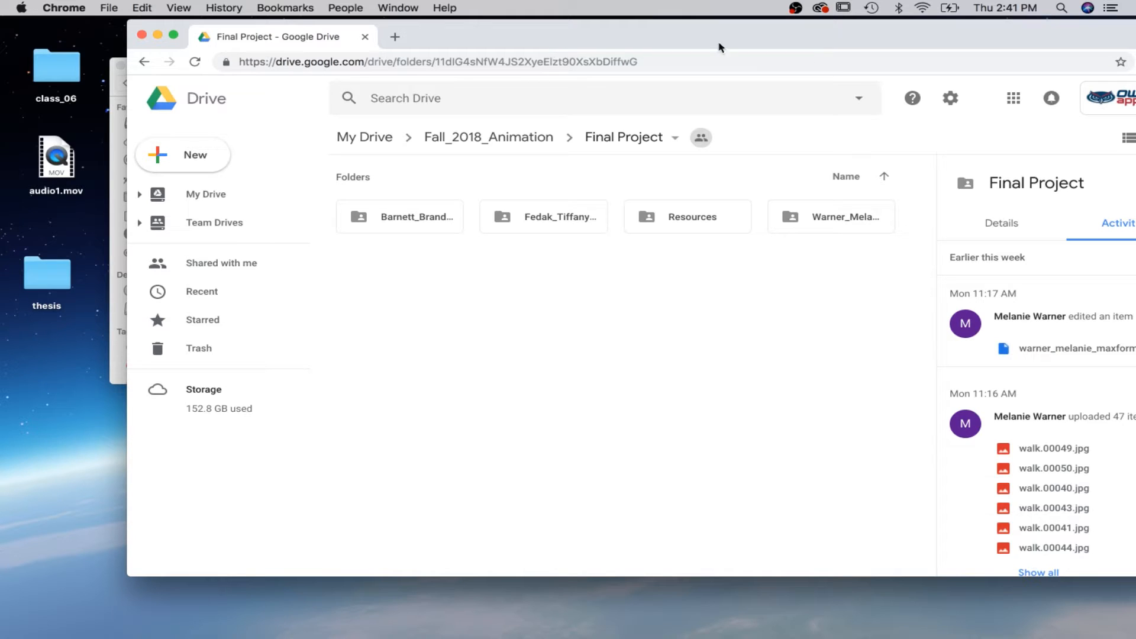
drag(943, 41, 863, 35)
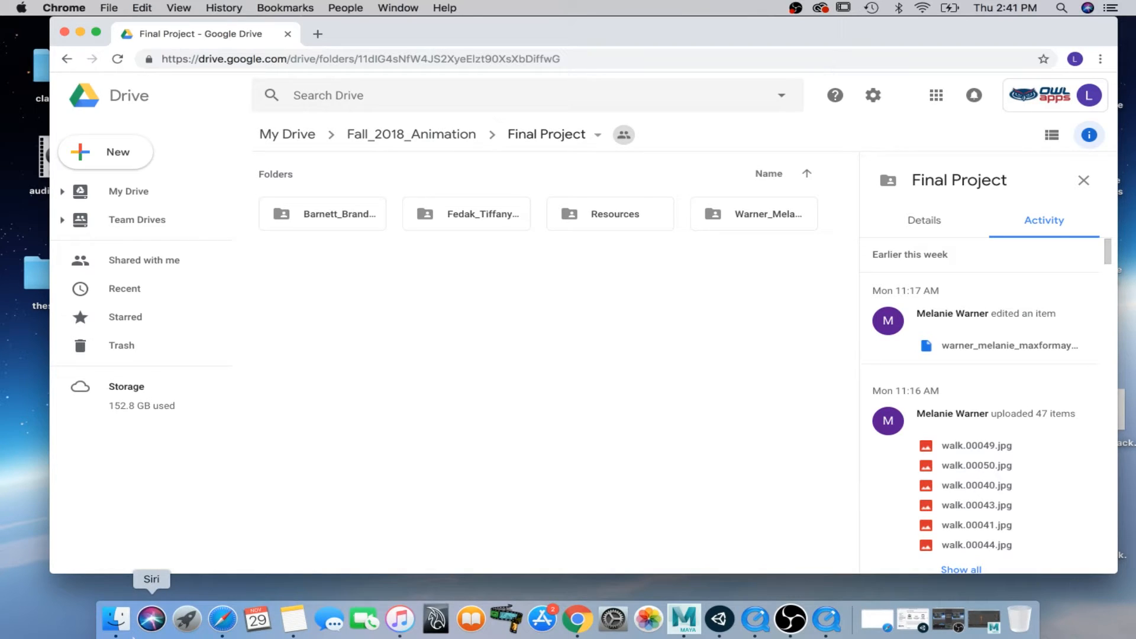
right_click(495, 422)
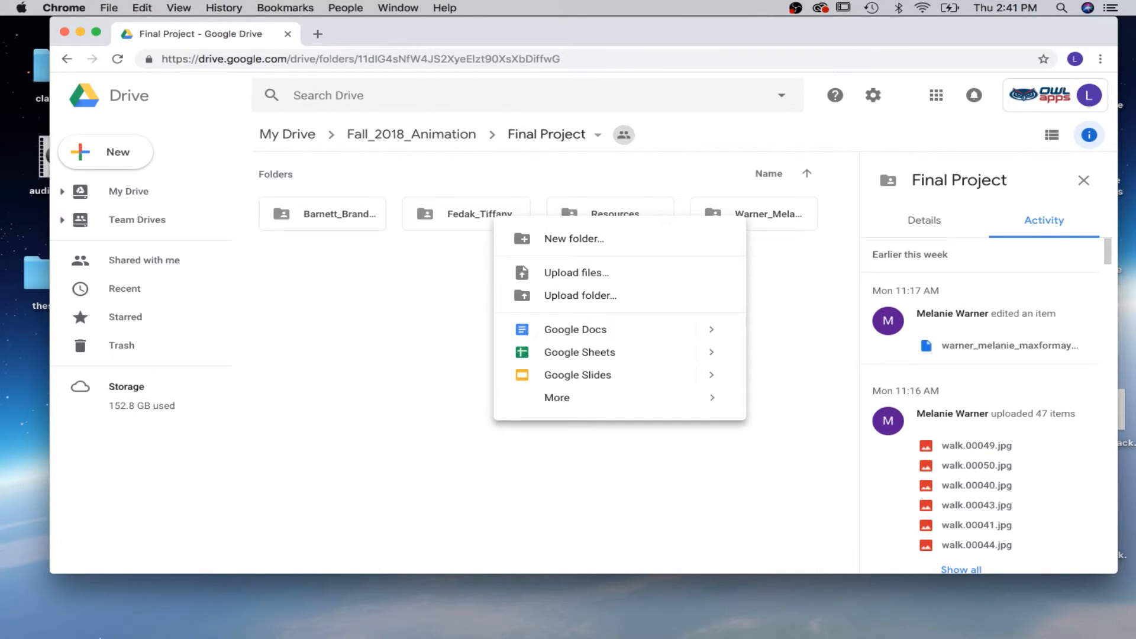
Switch to Finder and place the projects window over the Drive page, with the final project folder ready for uploading
click(116, 620)
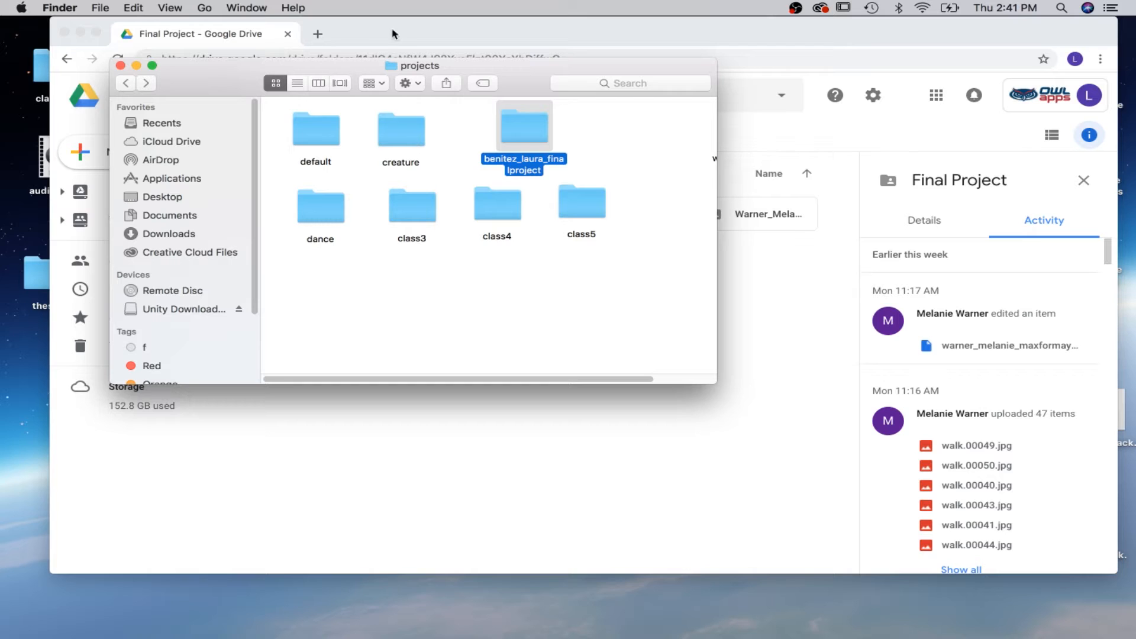
drag(288, 74, 583, 274)
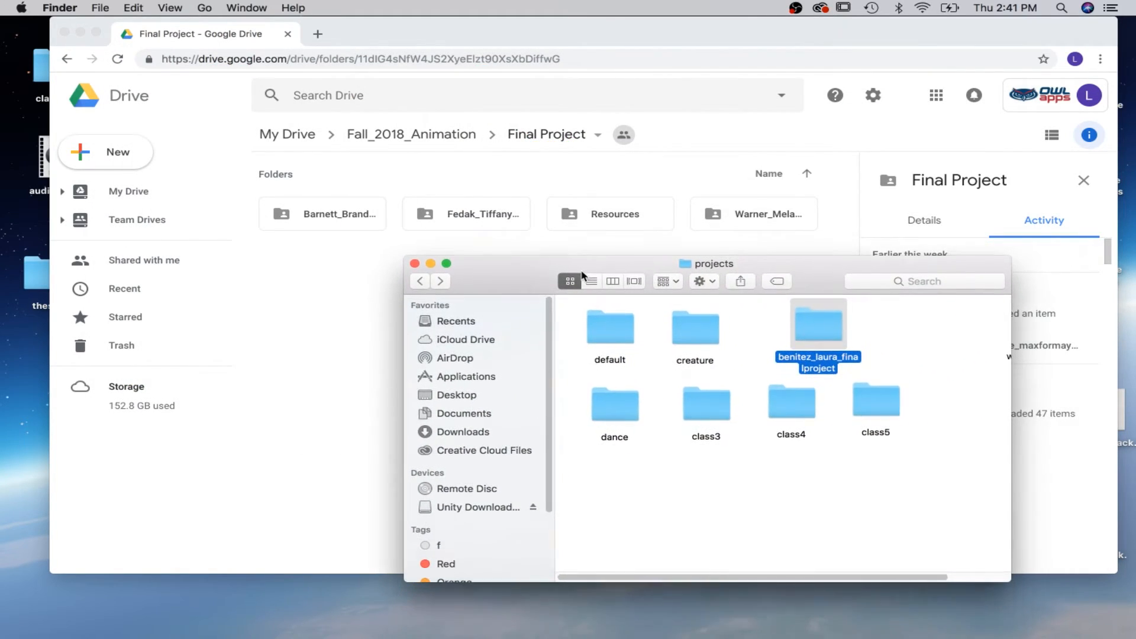
mouse_move(816, 332)
mouse_down()
mouse_move(438, 362)
mouse_move(362, 326)
mouse_move(828, 334)
mouse_up()
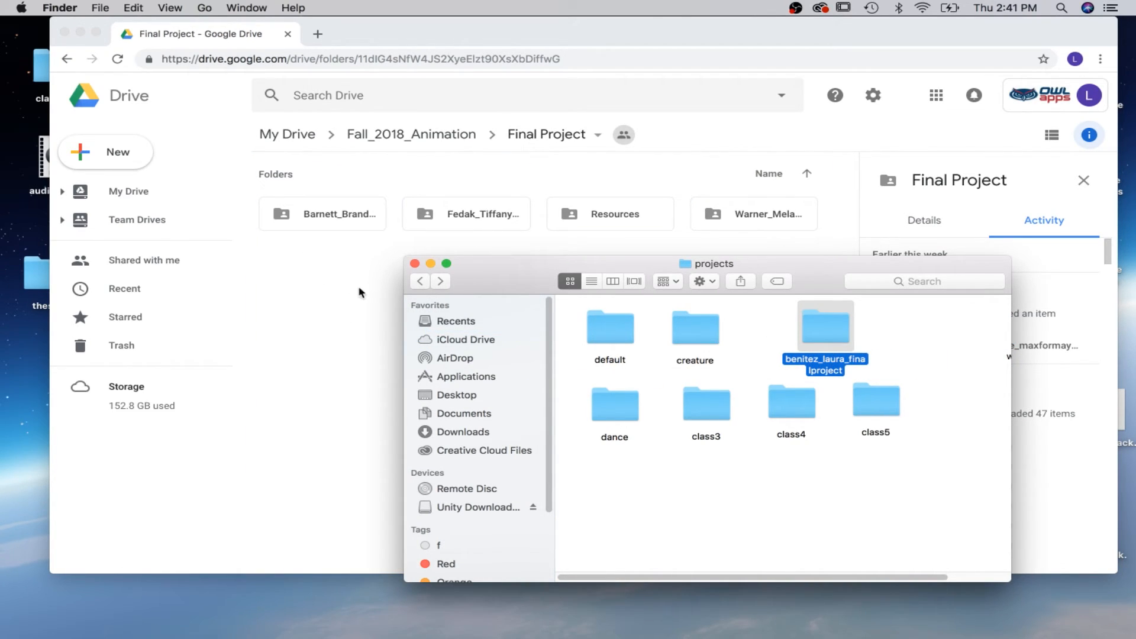
Close the Finder projects window and the Google Drive browser window
click(415, 263)
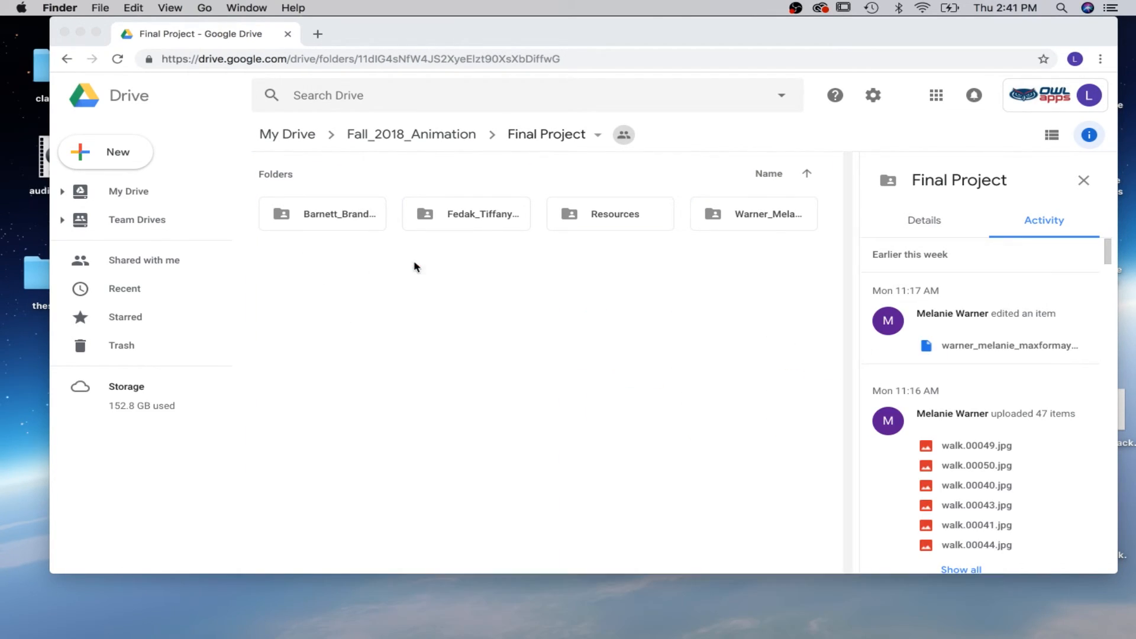
click(65, 33)
mouse_move(507, 631)
click(791, 618)
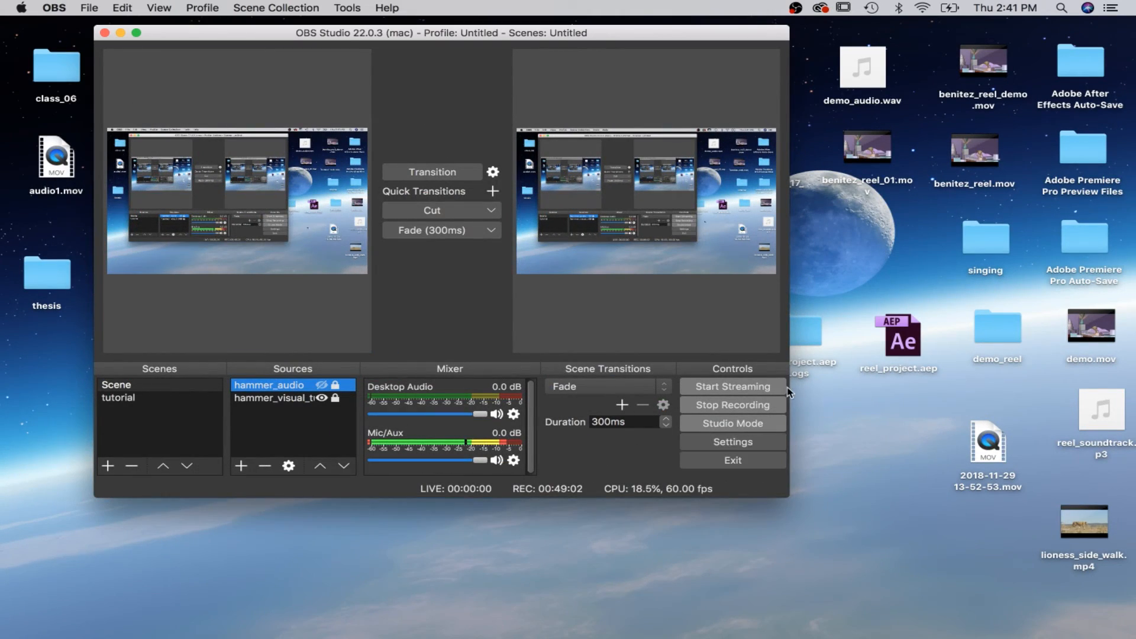